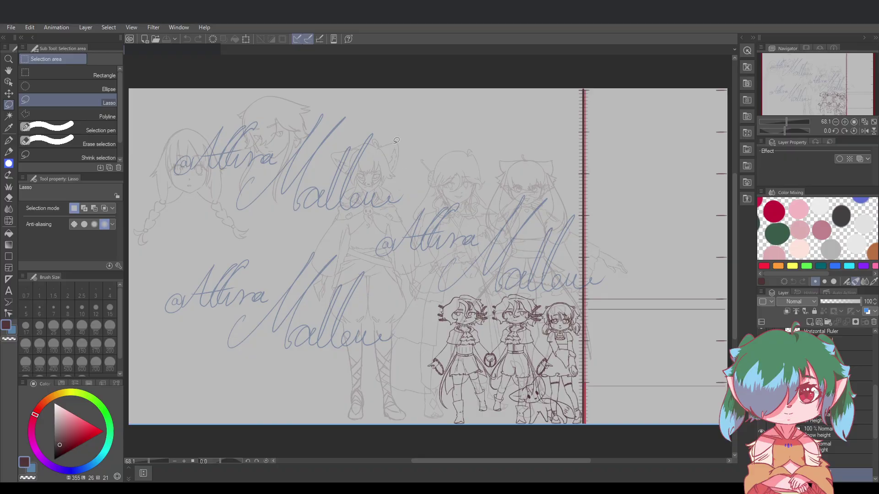
pyautogui.moveTo(395, 132)
pyautogui.mouseDown()
pyautogui.moveTo(308, 217)
pyautogui.moveTo(434, 412)
pyautogui.moveTo(463, 138)
pyautogui.mouseUp()
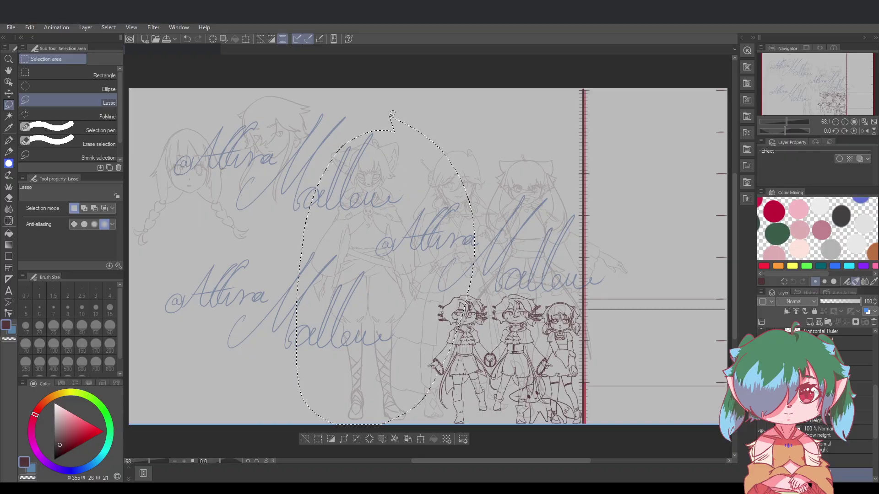
pyautogui.hotkey('ctrl', 'd')
pyautogui.scroll(5, 817, 403)
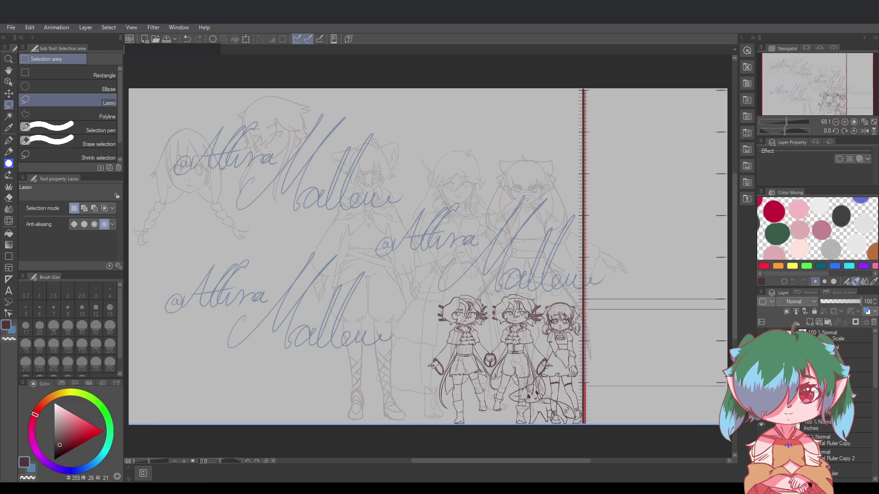
# Examine the small character sketches beside the height ruler and look through the layer stack
pyautogui.moveTo(578, 462); pyautogui.dragTo(602, 459)
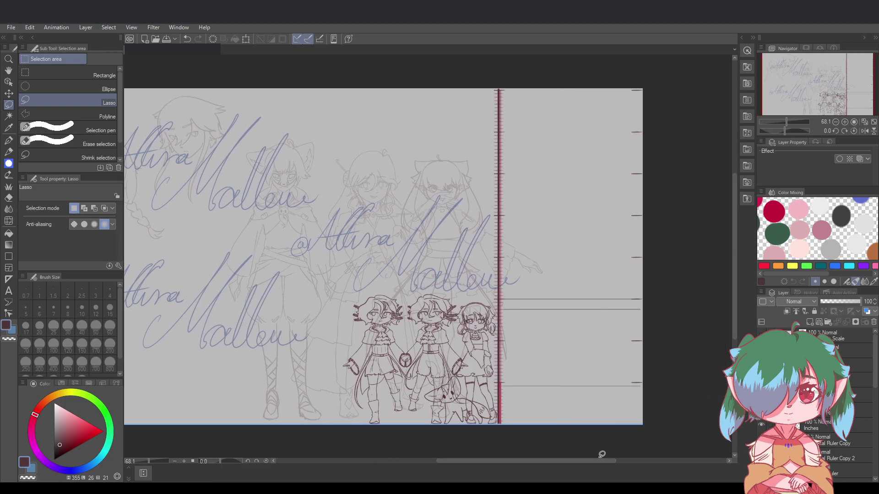
pyautogui.scroll(4, 535, 424)
pyautogui.scroll(4, 536, 424)
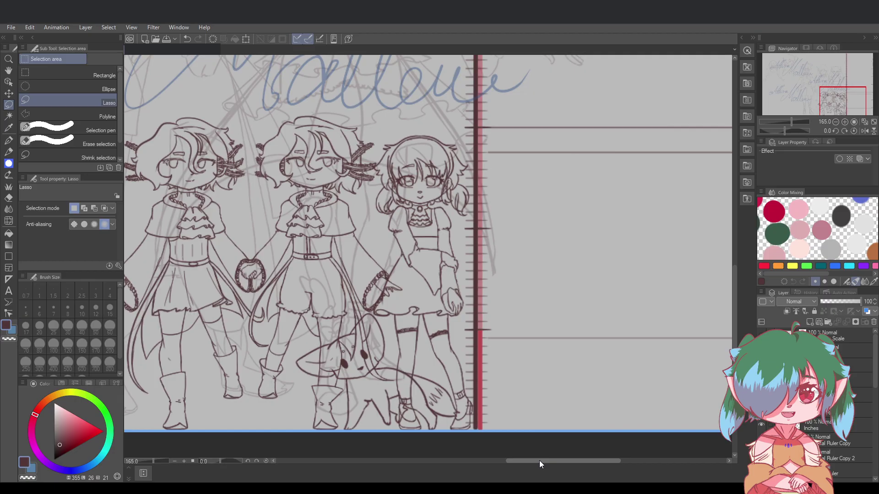
pyautogui.moveTo(539, 460)
pyautogui.mouseDown()
pyautogui.moveTo(529, 460)
pyautogui.moveTo(560, 460)
pyautogui.mouseUp()
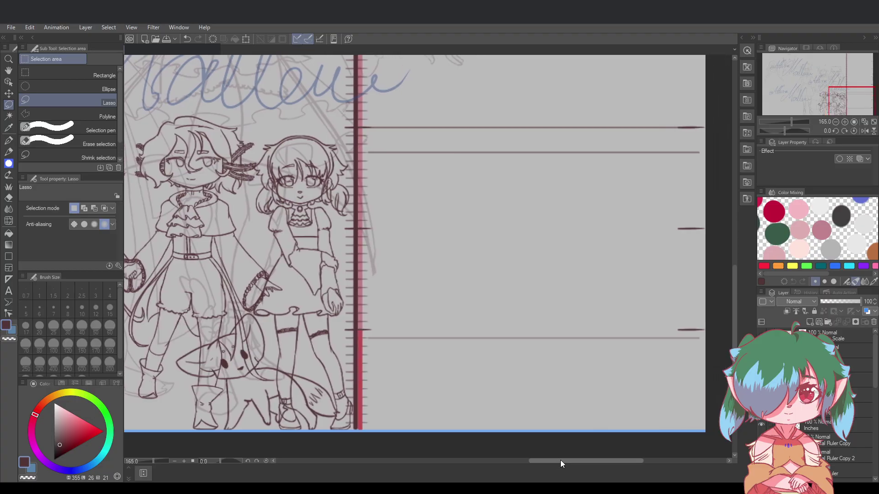
pyautogui.scroll(-2, 852, 376)
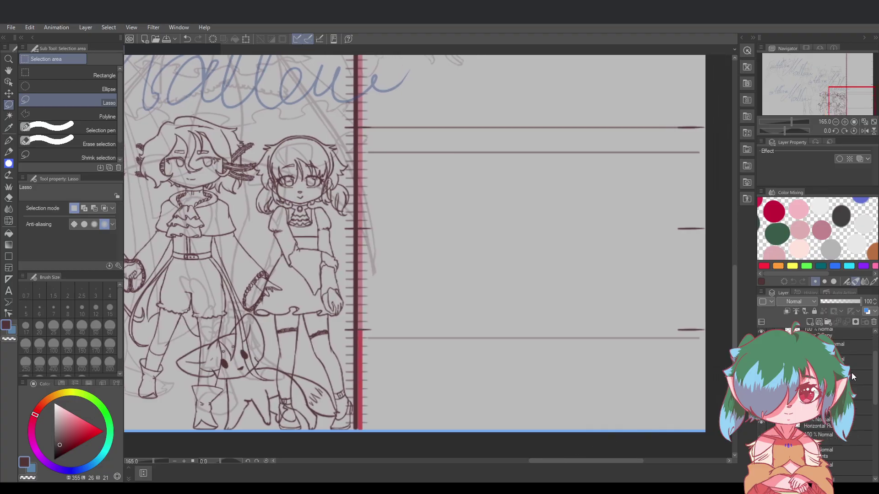
pyautogui.scroll(-2, 851, 372)
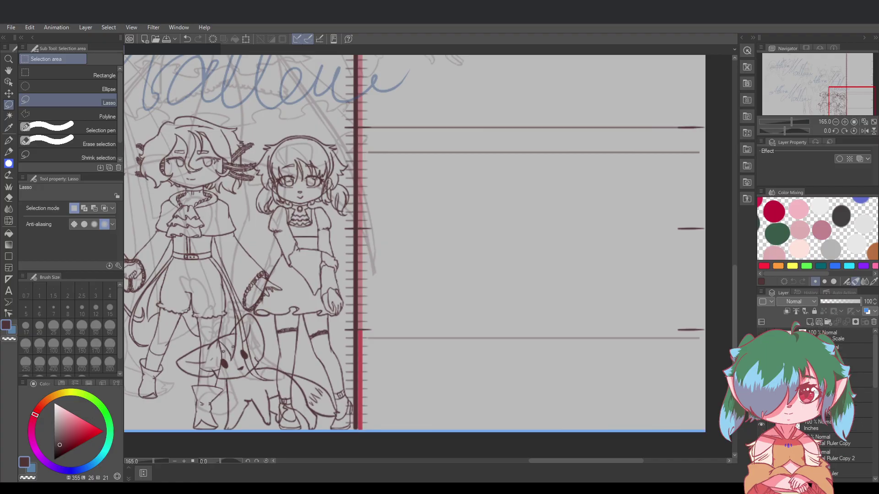
pyautogui.scroll(-2, 837, 403)
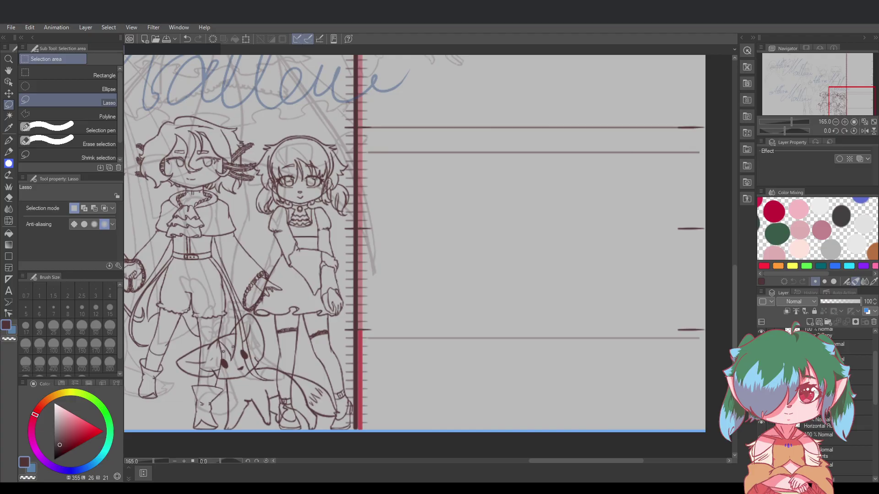
pyautogui.scroll(-5, 809, 484)
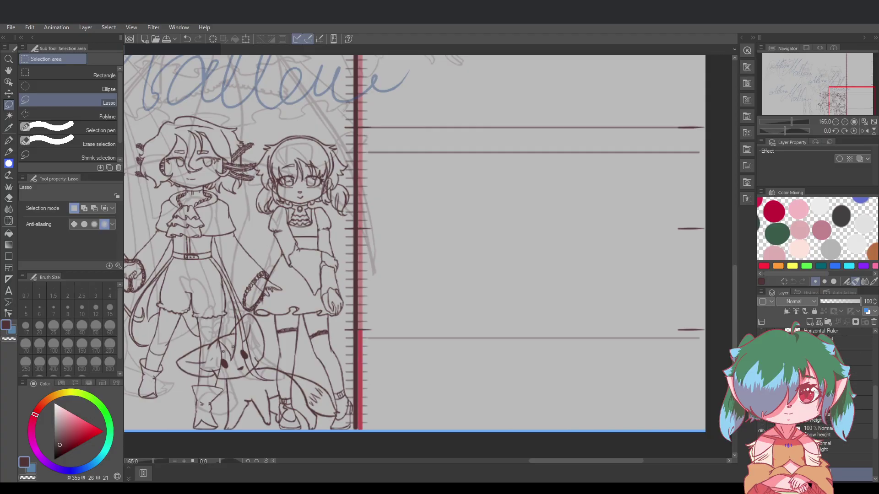
pyautogui.click(761, 474)
pyautogui.click(761, 475)
pyautogui.click(61, 383)
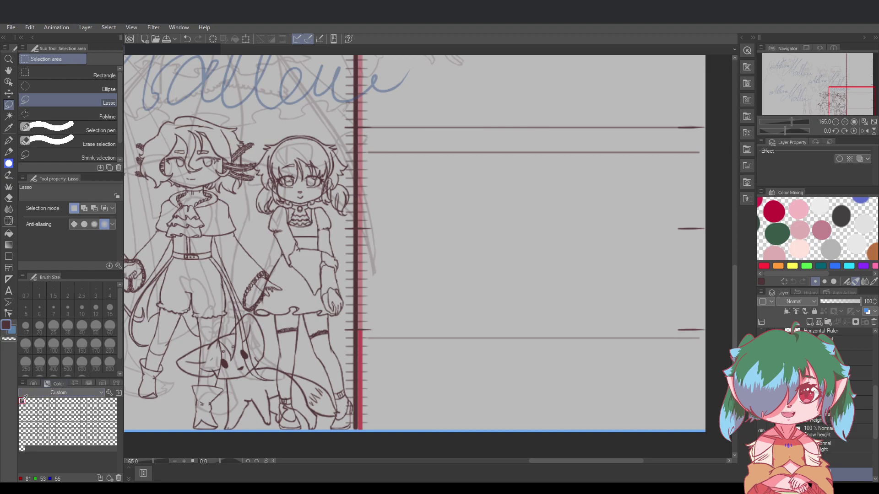
pyautogui.click(33, 384)
# Add a new raster layer between the Scale and Foot Ruler layers
pyautogui.scroll(-3, 809, 484)
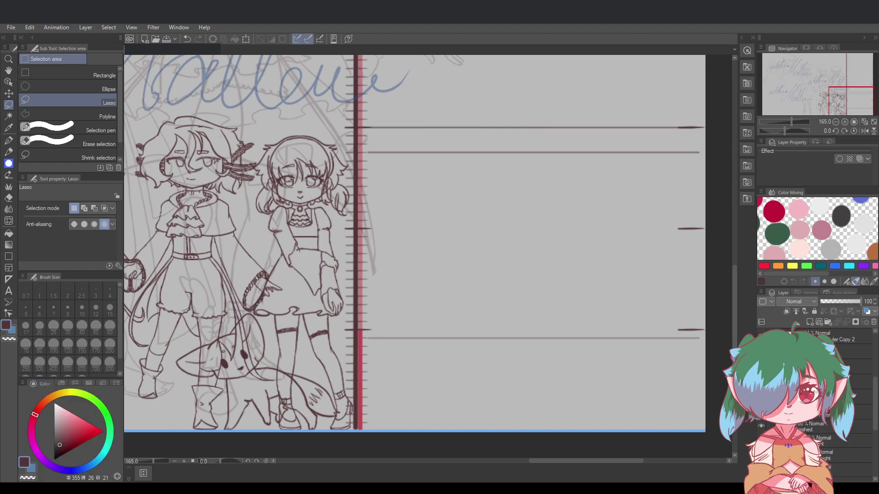
pyautogui.scroll(-1, 809, 484)
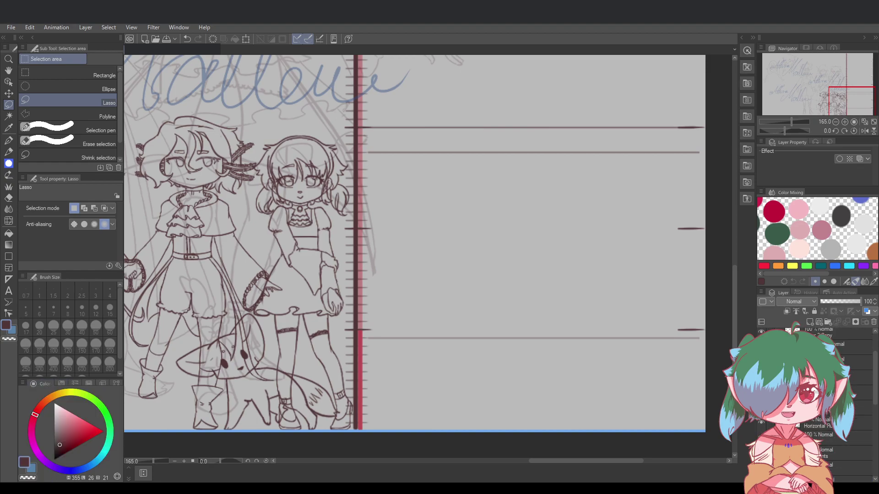
pyautogui.scroll(-1, 808, 485)
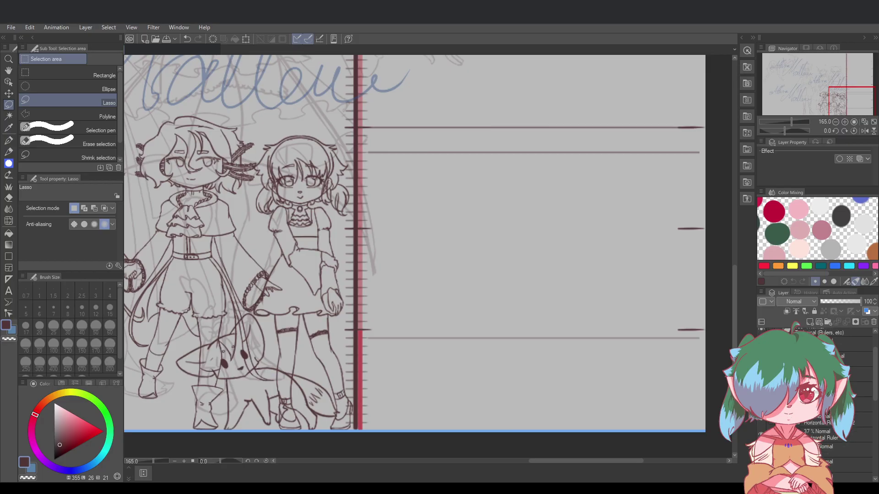
pyautogui.scroll(2, 809, 484)
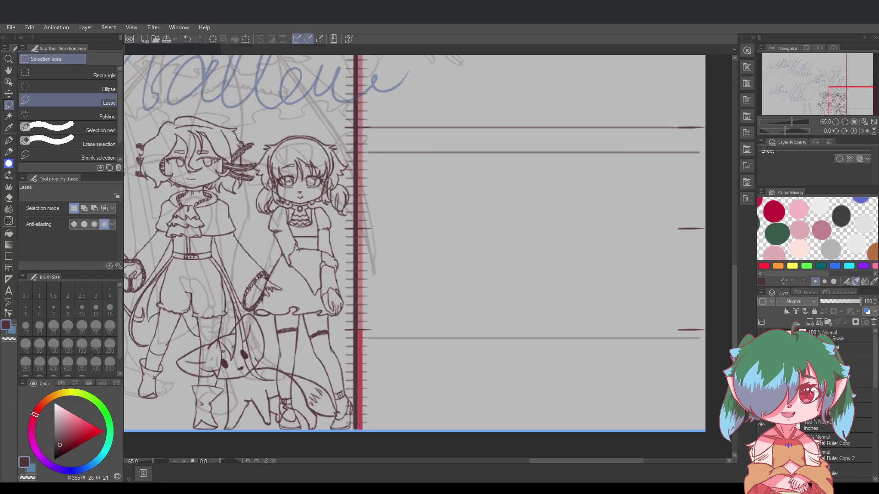
pyautogui.scroll(-1, 819, 403)
pyautogui.scroll(1, 819, 402)
pyautogui.click(824, 365)
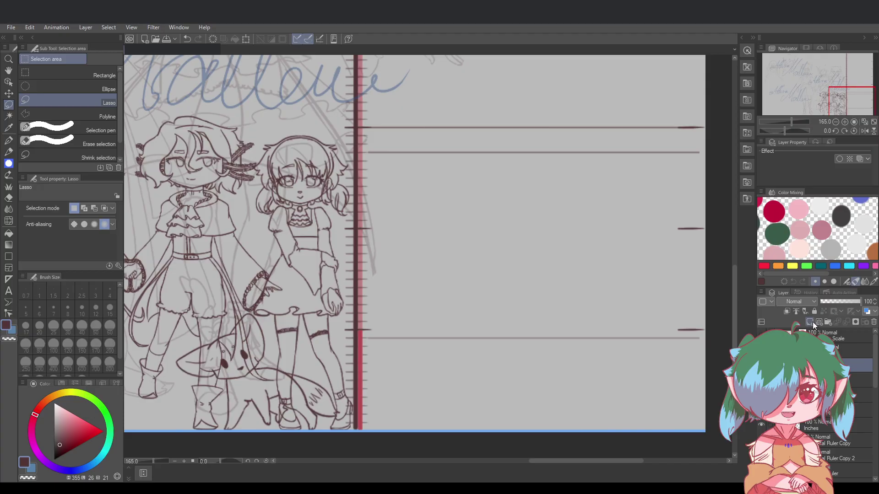
pyautogui.click(810, 323)
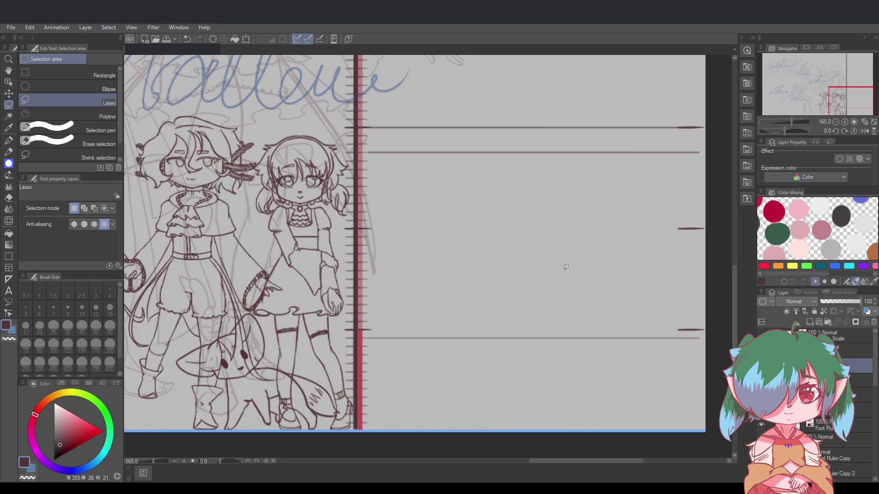
# Switch from the lasso to the Mapping pen for drawing on the new layer
pyautogui.moveTo(563, 271); pyautogui.dragTo(589, 272)
pyautogui.click(507, 251)
pyautogui.click(8, 163)
pyautogui.click(8, 145)
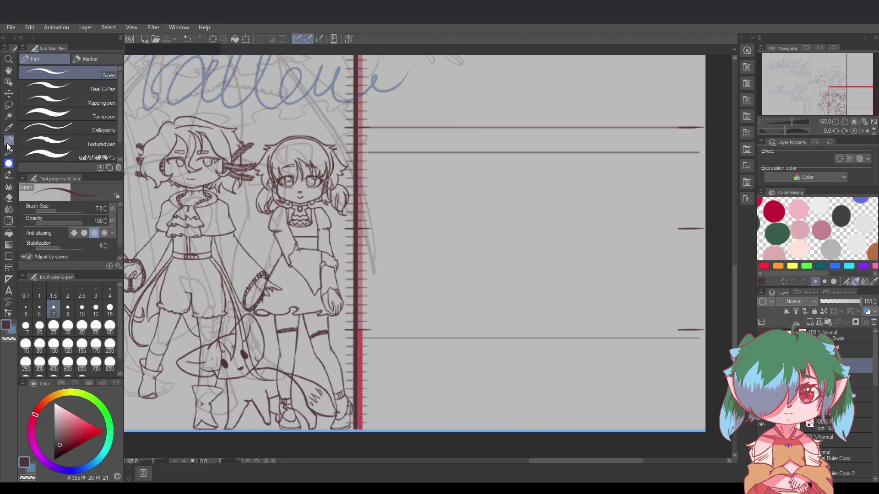
pyautogui.click(83, 104)
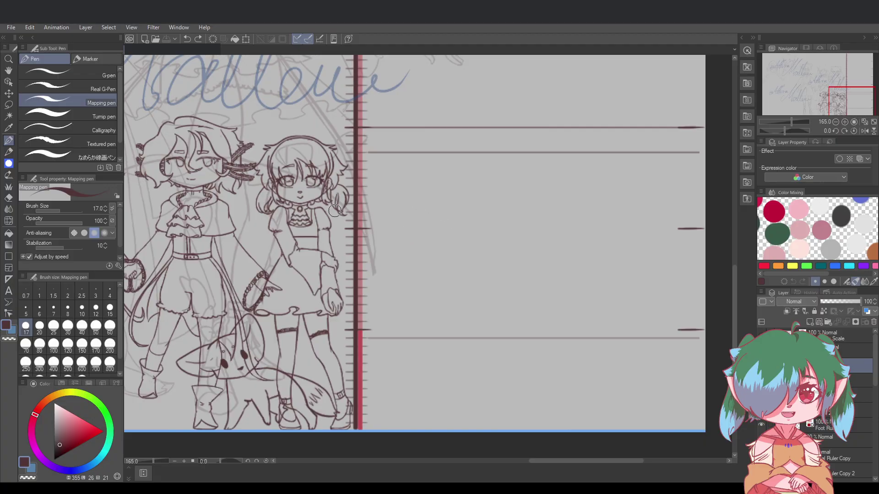
pyautogui.moveTo(334, 212); pyautogui.dragTo(347, 236)
pyautogui.hotkey('ctrl', 'z')
pyautogui.hotkey('ctrl', 'z')
pyautogui.moveTo(414, 170); pyautogui.dragTo(417, 225)
pyautogui.hotkey('ctrl', 'z')
# Examine the vertical ruler's tick marks and the horizontal height lines against the full-size and small character sketches
pyautogui.scroll(3, 735, 292)
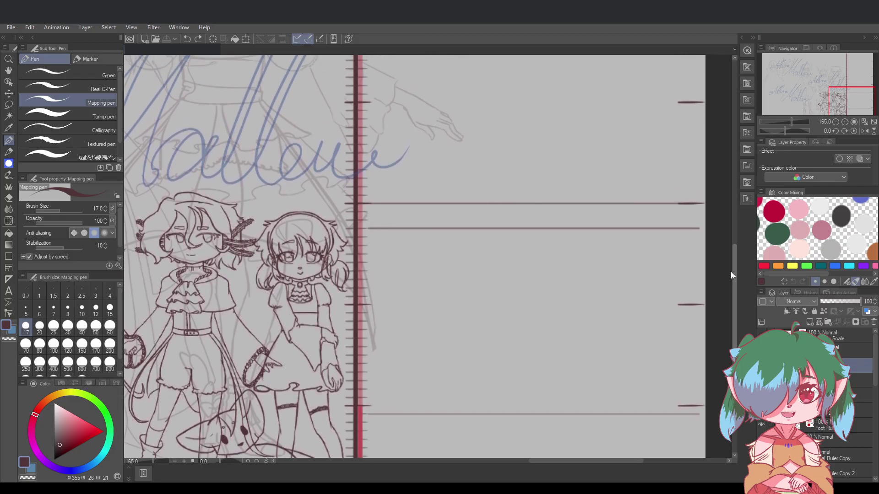
pyautogui.moveTo(730, 270)
pyautogui.mouseDown()
pyautogui.moveTo(728, 248)
pyautogui.moveTo(731, 269)
pyautogui.mouseUp()
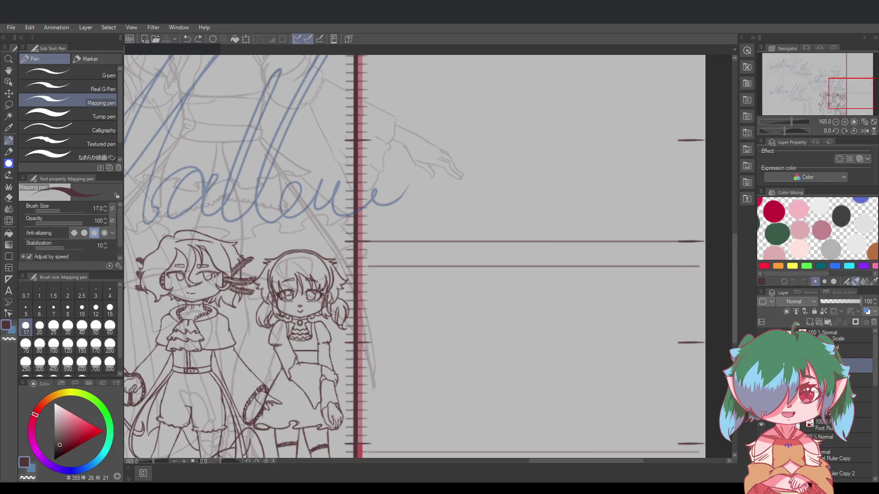
pyautogui.scroll(-2, 602, 279)
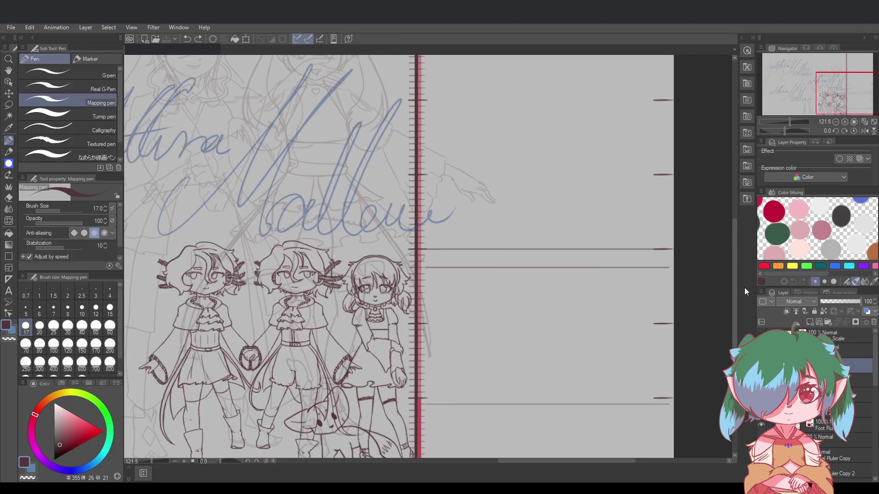
pyautogui.moveTo(734, 284)
pyautogui.mouseDown()
pyautogui.moveTo(732, 300)
pyautogui.moveTo(732, 293)
pyautogui.mouseUp()
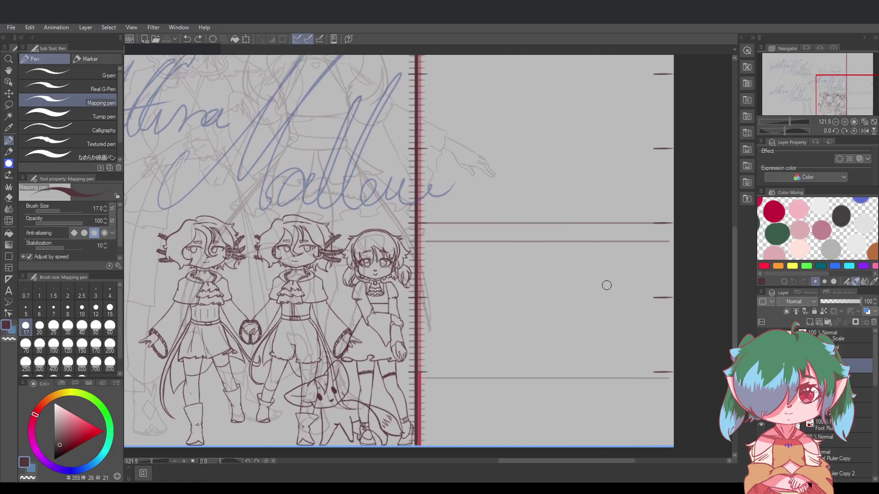
pyautogui.scroll(1, 520, 274)
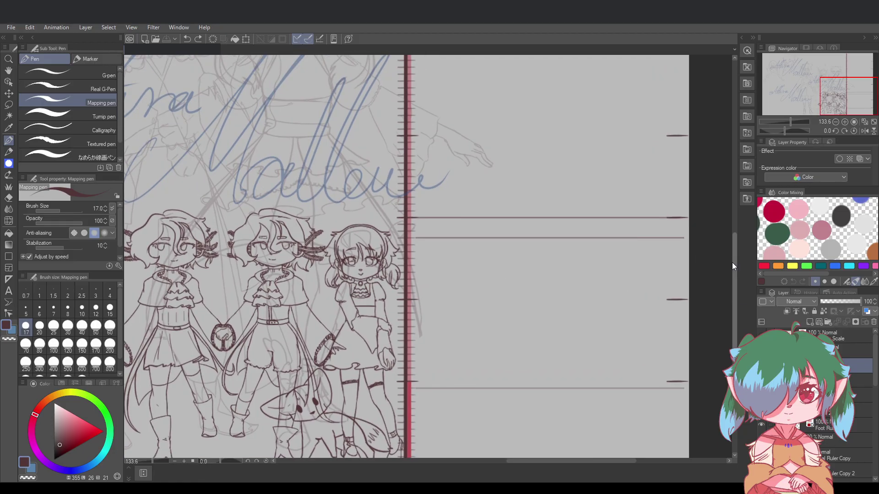
pyautogui.moveTo(732, 262); pyautogui.dragTo(731, 265)
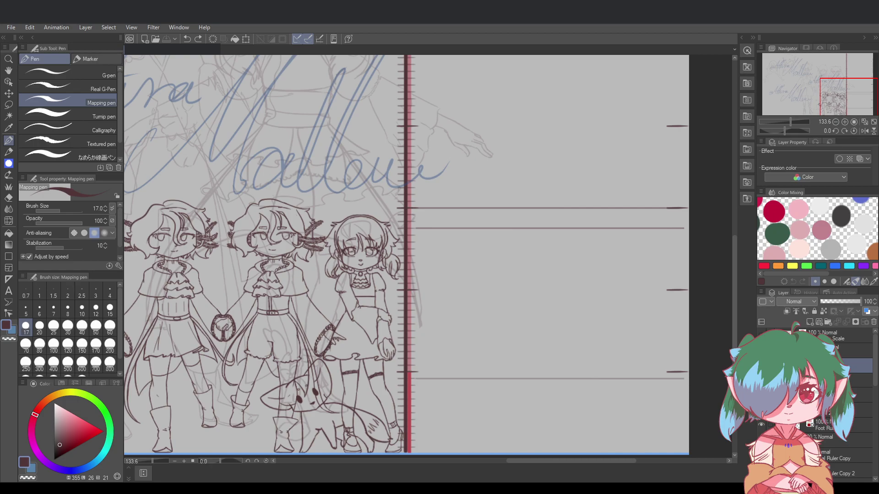
pyautogui.moveTo(735, 258); pyautogui.dragTo(735, 222)
pyautogui.scroll(-1, 572, 233)
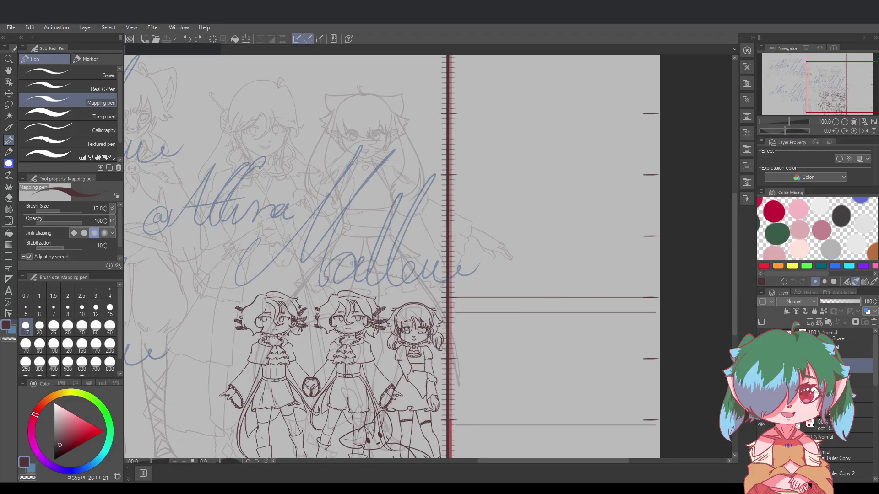
pyautogui.scroll(-1, 557, 113)
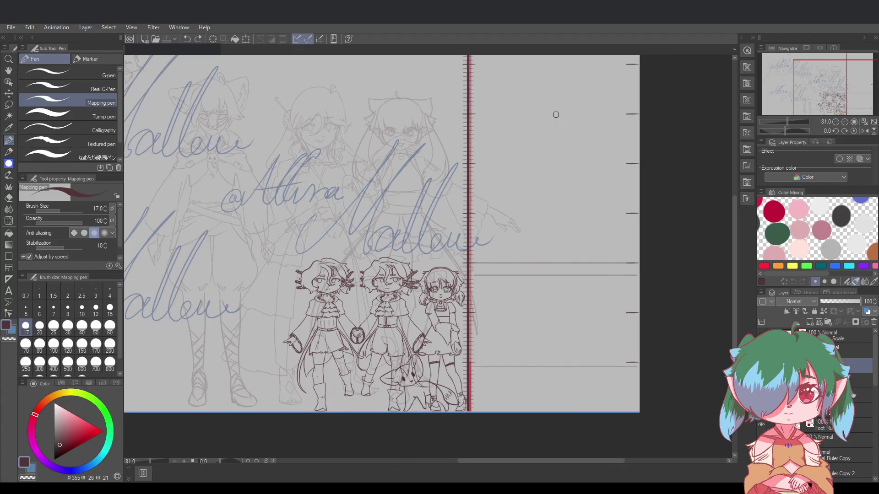
pyautogui.scroll(1, 557, 113)
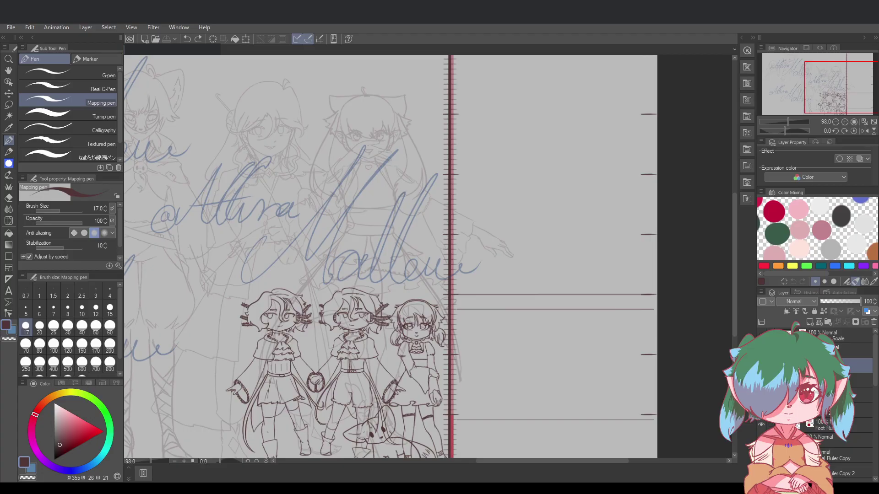
pyautogui.moveTo(734, 238); pyautogui.dragTo(734, 246)
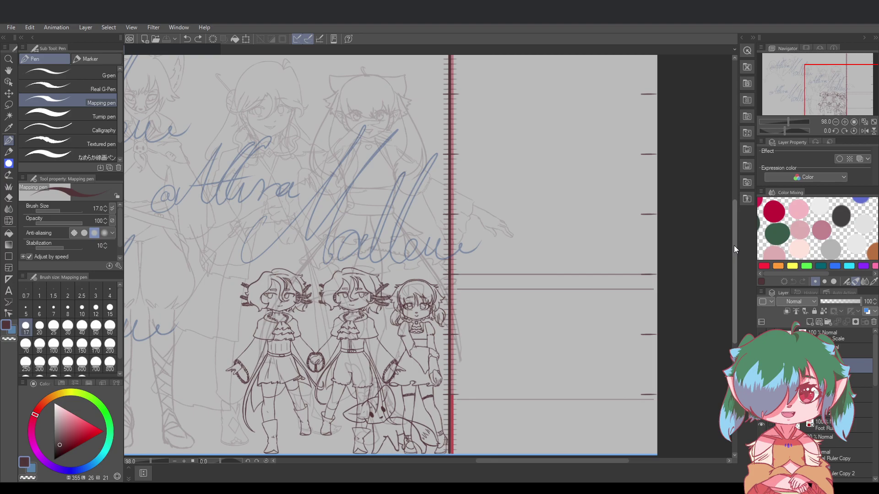
pyautogui.moveTo(734, 245); pyautogui.dragTo(736, 240)
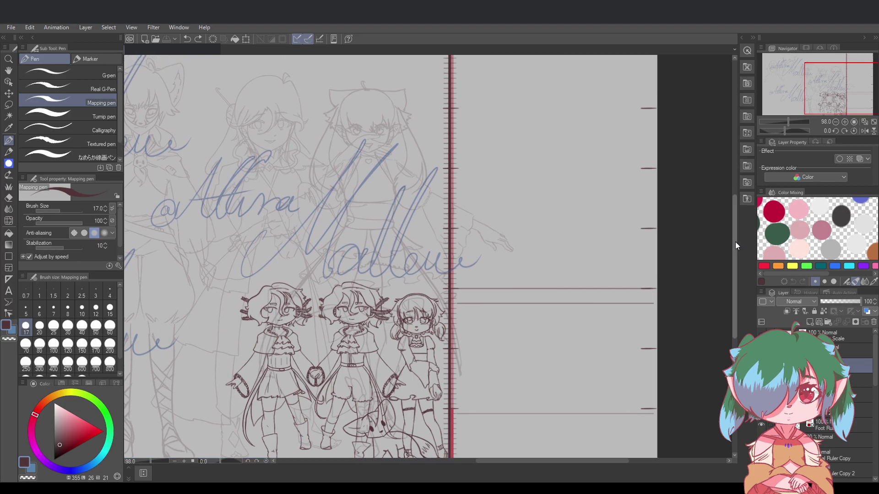
pyautogui.scroll(-1, 574, 239)
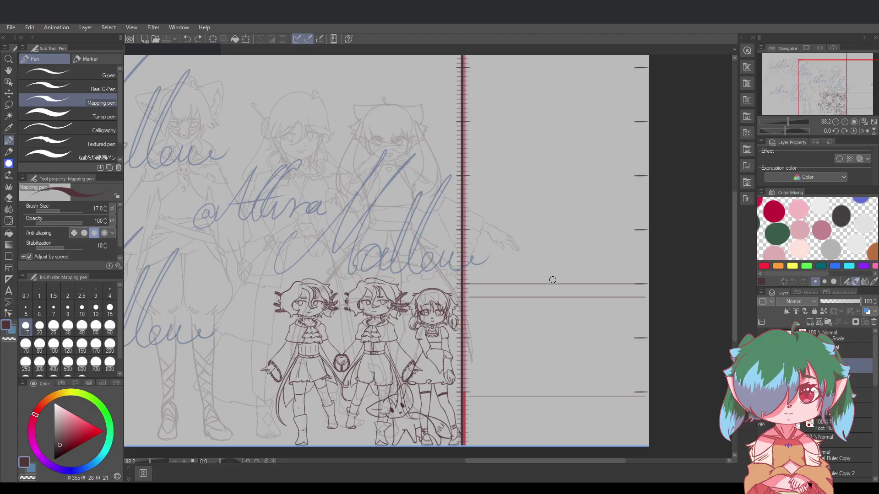
# Draw a short horizontal dash in the empty area beside the ruler, just above the upper horizontal height line
pyautogui.click(531, 265)
pyautogui.scroll(3, 512, 391)
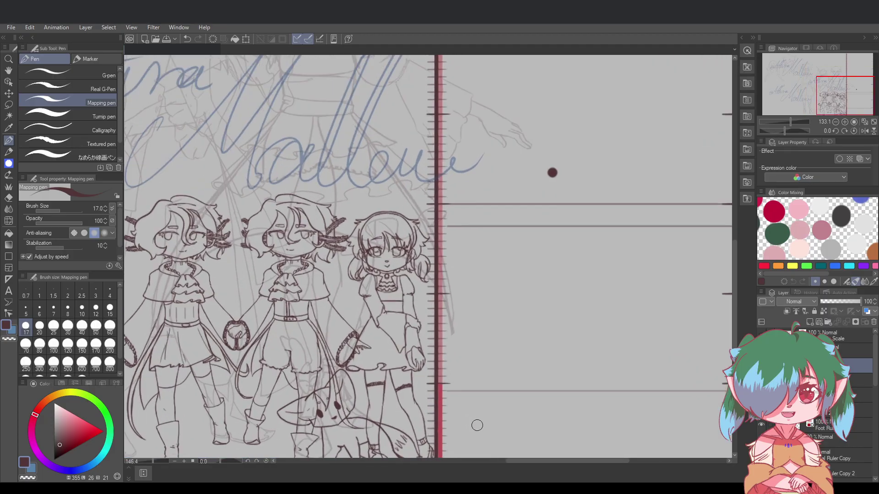
pyautogui.moveTo(735, 261); pyautogui.dragTo(734, 267)
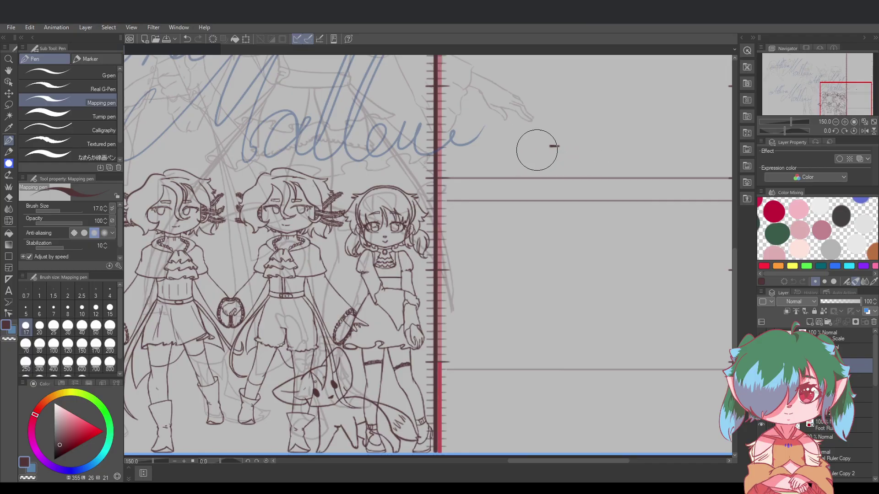
pyautogui.hotkey('ctrl', 'z')
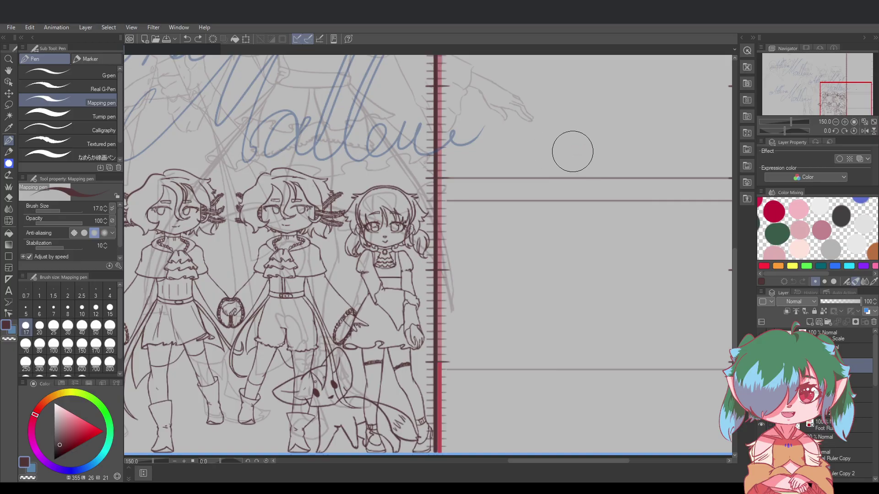
pyautogui.hotkey('ctrl', 'y')
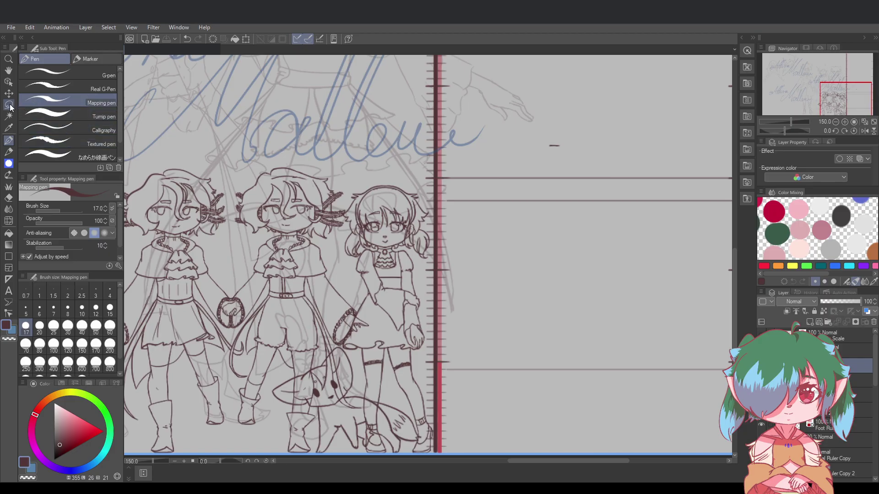
# Lasso the short horizontal dash and move it a little closer to the ruler
pyautogui.press('m')
pyautogui.moveTo(545, 151)
pyautogui.mouseDown()
pyautogui.moveTo(567, 153)
pyautogui.moveTo(464, 154)
pyautogui.moveTo(539, 154)
pyautogui.mouseUp()
pyautogui.click(611, 169)
pyautogui.click(505, 173)
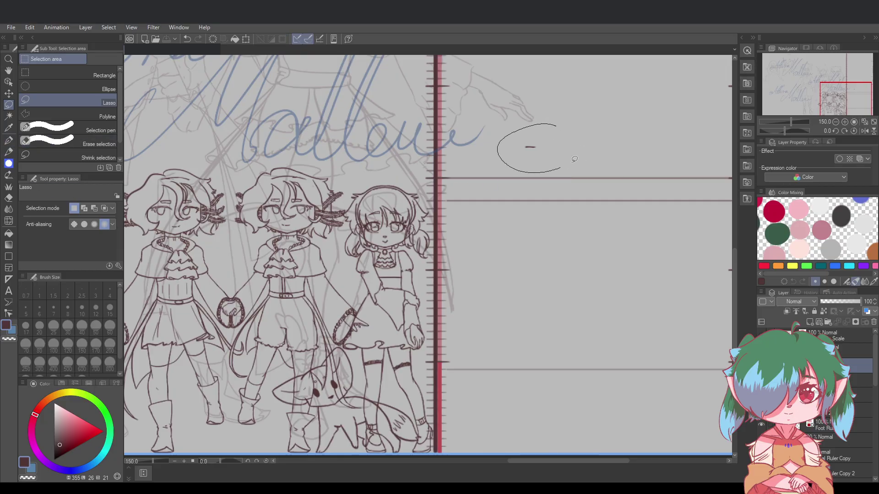
pyautogui.click(9, 141)
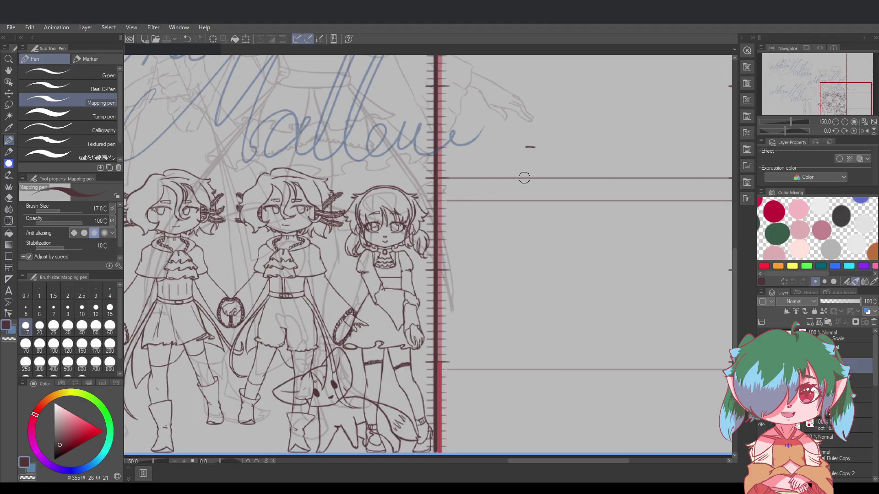
# Sketch a head circle hanging from the dash with the Mapping pen, its lower edge reaching the upper height line, redoing strokes as needed
pyautogui.hotkey('ctrl', 'z')
pyautogui.moveTo(517, 149)
pyautogui.mouseDown()
pyautogui.moveTo(506, 211)
pyautogui.moveTo(541, 200)
pyautogui.mouseUp()
pyautogui.hotkey('ctrl', 'z')
pyautogui.moveTo(521, 150)
pyautogui.mouseDown()
pyautogui.moveTo(555, 191)
pyautogui.moveTo(545, 155)
pyautogui.moveTo(530, 150)
pyautogui.moveTo(527, 196)
pyautogui.moveTo(533, 150)
pyautogui.moveTo(513, 156)
pyautogui.moveTo(557, 164)
pyautogui.moveTo(525, 148)
pyautogui.moveTo(525, 192)
pyautogui.moveTo(538, 144)
pyautogui.moveTo(523, 147)
pyautogui.moveTo(553, 181)
pyautogui.moveTo(541, 148)
pyautogui.moveTo(528, 147)
pyautogui.moveTo(541, 193)
pyautogui.moveTo(529, 146)
pyautogui.moveTo(531, 185)
pyautogui.moveTo(534, 145)
pyautogui.moveTo(511, 173)
pyautogui.moveTo(532, 143)
pyautogui.moveTo(538, 180)
pyautogui.moveTo(532, 148)
pyautogui.moveTo(516, 180)
pyautogui.moveTo(536, 148)
pyautogui.moveTo(511, 173)
pyautogui.moveTo(535, 145)
pyautogui.moveTo(538, 183)
pyautogui.moveTo(529, 150)
pyautogui.moveTo(516, 152)
pyautogui.moveTo(551, 164)
pyautogui.moveTo(534, 150)
pyautogui.moveTo(516, 178)
pyautogui.moveTo(531, 149)
pyautogui.moveTo(514, 170)
pyautogui.moveTo(537, 164)
pyautogui.moveTo(514, 156)
pyautogui.moveTo(540, 161)
pyautogui.moveTo(531, 148)
pyautogui.moveTo(552, 165)
pyautogui.moveTo(540, 148)
pyautogui.moveTo(516, 152)
pyautogui.moveTo(549, 159)
pyautogui.moveTo(532, 146)
pyautogui.mouseUp()
pyautogui.hotkey('ctrl', 'z')
pyautogui.hotkey('ctrl', 'z')
pyautogui.hotkey('ctrl', 'z')
pyautogui.hotkey('ctrl', 'z')
pyautogui.hotkey('ctrl', 'z')
pyautogui.hotkey('ctrl', 'z')
pyautogui.hotkey('ctrl', 'z')
pyautogui.hotkey('ctrl', 'z')
pyautogui.hotkey('ctrl', 'z')
pyautogui.hotkey('ctrl', 'z')
pyautogui.hotkey('ctrl', 'z')
pyautogui.hotkey('ctrl', 'z')
pyautogui.hotkey('ctrl', 'z')
pyautogui.hotkey('ctrl', 'z')
pyautogui.hotkey('ctrl', 'z')
pyautogui.hotkey('ctrl', 'z')
pyautogui.hotkey('ctrl', 'z')
pyautogui.hotkey('ctrl', 'z')
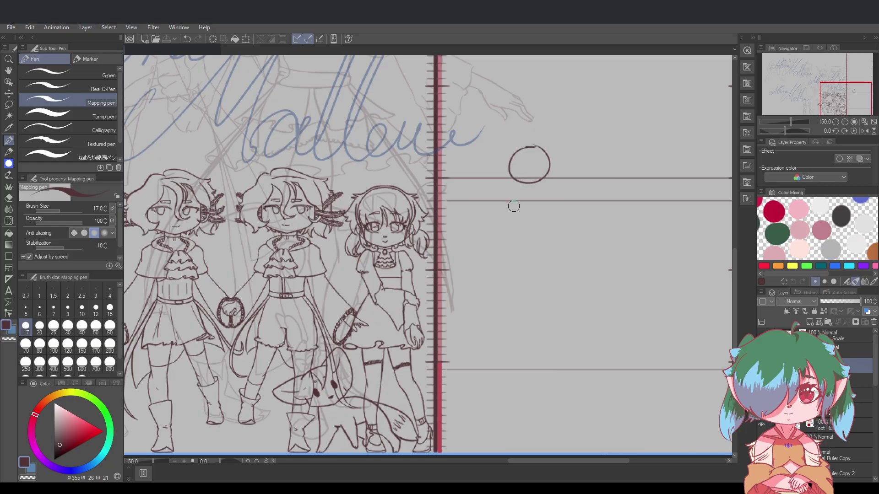
# Try to draw the jaw below the small head circle
pyautogui.moveTo(516, 176)
pyautogui.mouseDown()
pyautogui.moveTo(526, 195)
pyautogui.moveTo(517, 196)
pyautogui.moveTo(515, 188)
pyautogui.moveTo(529, 202)
pyautogui.mouseUp()
pyautogui.hotkey('ctrl', 'z')
pyautogui.hotkey('ctrl', 'z')
pyautogui.hotkey('ctrl', 'z')
pyautogui.hotkey('ctrl', 'z')
pyautogui.hotkey('ctrl', 'z')
# Lasso the head circle, enlarge it against the smallest character's head, and place it back directly under the dash
pyautogui.click(9, 104)
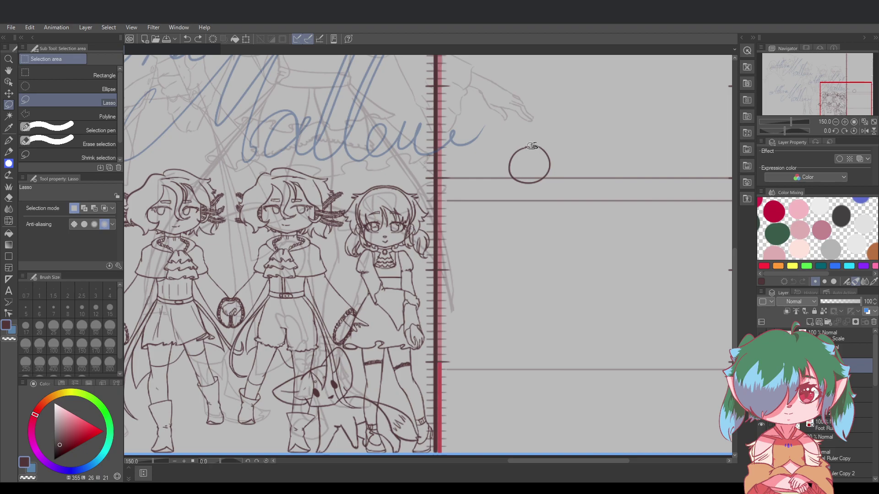
pyautogui.moveTo(512, 148)
pyautogui.mouseDown()
pyautogui.moveTo(515, 204)
pyautogui.moveTo(534, 145)
pyautogui.mouseUp()
pyautogui.click(566, 218)
pyautogui.moveTo(575, 205); pyautogui.dragTo(413, 236)
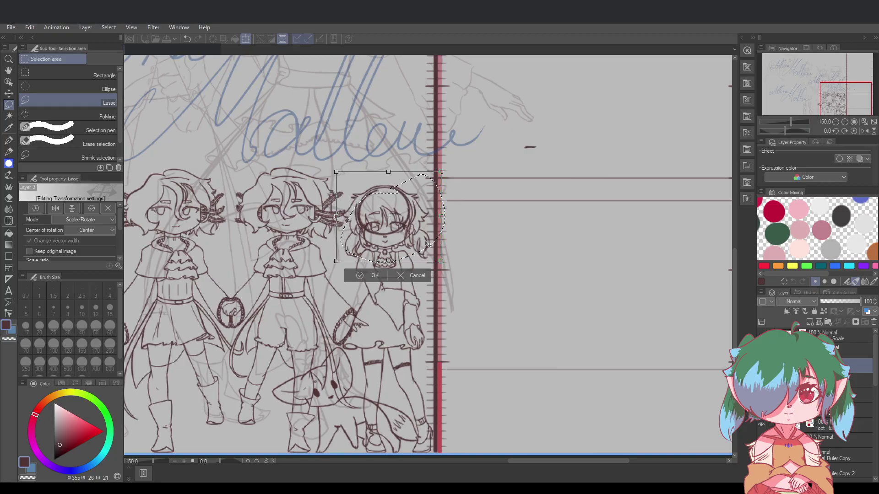
pyautogui.moveTo(436, 258); pyautogui.dragTo(434, 250)
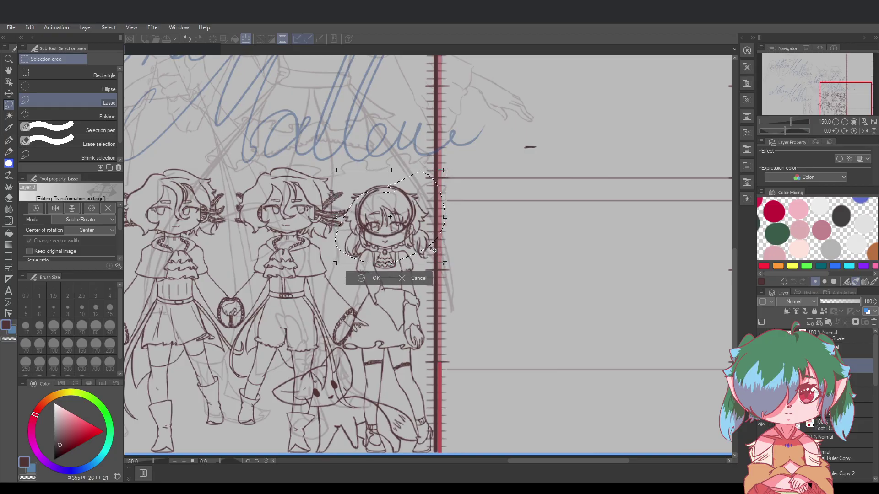
pyautogui.moveTo(432, 250)
pyautogui.mouseDown()
pyautogui.moveTo(335, 237)
pyautogui.moveTo(432, 250)
pyautogui.moveTo(575, 212)
pyautogui.mouseUp()
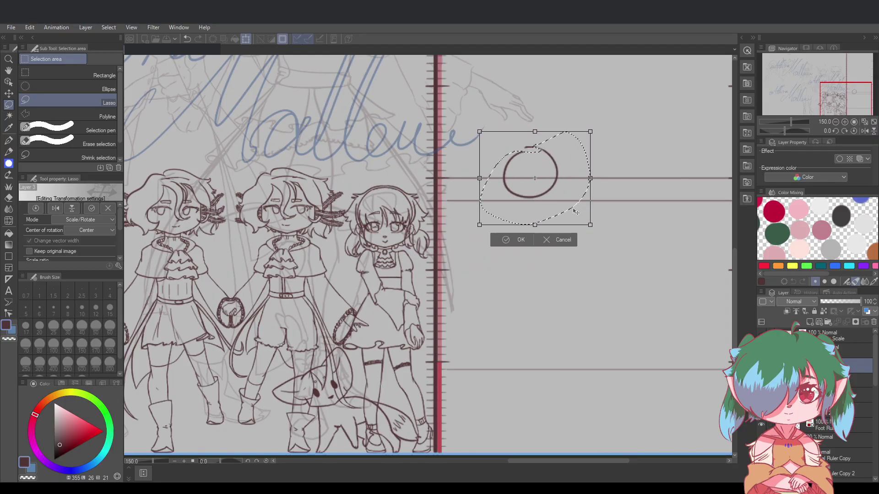
pyautogui.click(518, 240)
pyautogui.click(609, 193)
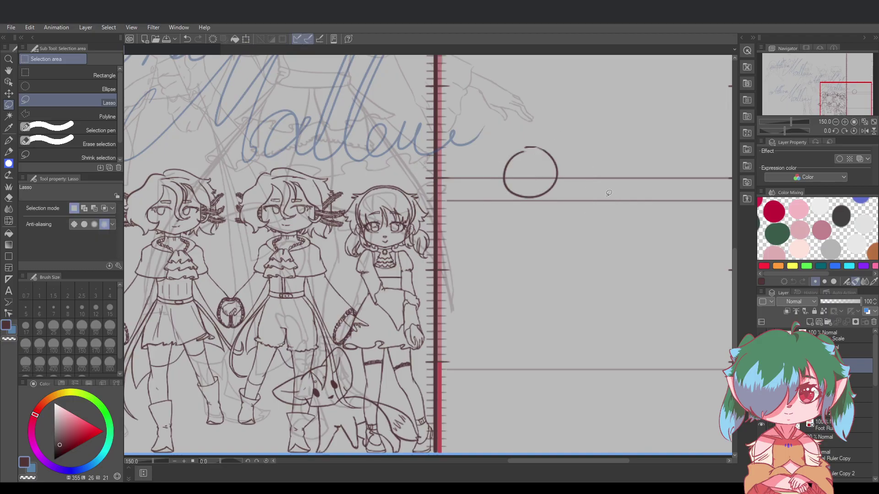
# Try a rounded jaw curve below one side of the enlarged head circle with the Mapping pen
pyautogui.click(9, 142)
pyautogui.moveTo(503, 181)
pyautogui.mouseDown()
pyautogui.moveTo(513, 208)
pyautogui.moveTo(531, 215)
pyautogui.mouseUp()
pyautogui.hotkey('ctrl', 'z')
pyautogui.hotkey('ctrl', 'z')
pyautogui.moveTo(504, 182)
pyautogui.mouseDown()
pyautogui.moveTo(532, 215)
pyautogui.moveTo(508, 195)
pyautogui.moveTo(524, 211)
pyautogui.mouseUp()
pyautogui.hotkey('ctrl', 'z')
pyautogui.hotkey('ctrl', 'z')
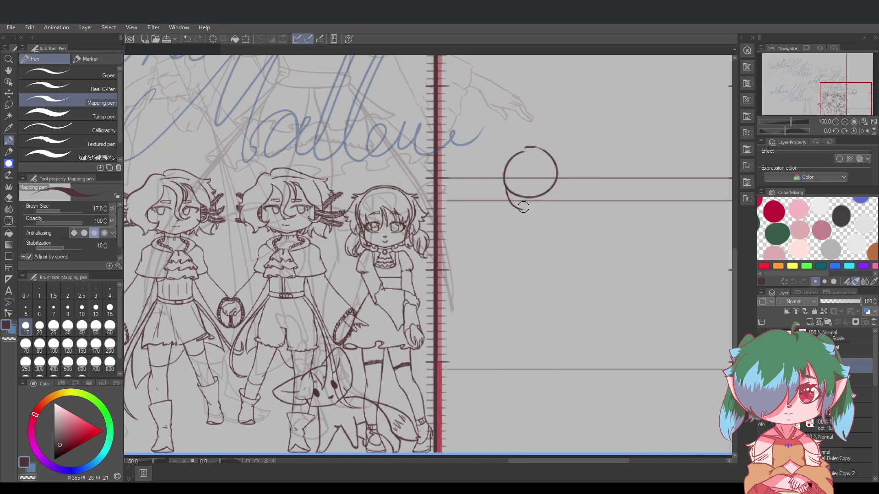
pyautogui.hotkey('ctrl', 'z')
pyautogui.hotkey('ctrl', 'z')
# Draw an angular jaw and chin below the head circle and add a short mouth line
pyautogui.moveTo(504, 182)
pyautogui.mouseDown()
pyautogui.moveTo(528, 218)
pyautogui.moveTo(514, 210)
pyautogui.moveTo(558, 206)
pyautogui.moveTo(524, 216)
pyautogui.moveTo(552, 207)
pyautogui.moveTo(545, 210)
pyautogui.moveTo(560, 183)
pyautogui.moveTo(555, 191)
pyautogui.moveTo(551, 182)
pyautogui.moveTo(555, 203)
pyautogui.moveTo(559, 184)
pyautogui.moveTo(553, 201)
pyautogui.mouseUp()
pyautogui.hotkey('ctrl', 'z')
pyautogui.hotkey('ctrl', 'z')
pyautogui.hotkey('ctrl', 'z')
pyautogui.hotkey('ctrl', 'z')
pyautogui.hotkey('ctrl', 'z')
pyautogui.hotkey('ctrl', 'z')
pyautogui.hotkey('ctrl', 'z')
pyautogui.hotkey('ctrl', 'z')
pyautogui.hotkey('ctrl', 'z')
pyautogui.hotkey('ctrl', 'z')
pyautogui.hotkey('ctrl', 'z')
pyautogui.hotkey('ctrl', 'z')
pyautogui.hotkey('ctrl', 'z')
pyautogui.hotkey('ctrl', 'z')
pyautogui.hotkey('ctrl', 'z')
pyautogui.hotkey('ctrl', 'z')
pyautogui.hotkey('ctrl', 'z')
pyautogui.hotkey('ctrl', 'z')
pyautogui.hotkey('ctrl', 'z')
pyautogui.hotkey('ctrl', 'z')
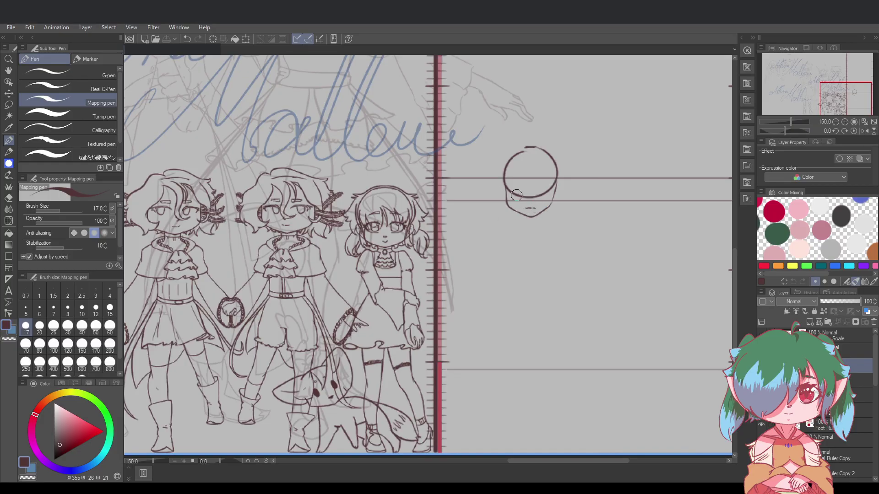
# Sketch small, simple facial features between the head circle and the chin, redoing the strokes as needed
pyautogui.moveTo(520, 192)
pyautogui.mouseDown()
pyautogui.moveTo(514, 207)
pyautogui.moveTo(545, 208)
pyautogui.mouseUp()
pyautogui.hotkey('ctrl', 'z')
pyautogui.hotkey('ctrl', 'z')
pyautogui.hotkey('ctrl', 'z')
pyautogui.hotkey('ctrl', 'z')
pyautogui.hotkey('ctrl', 'z')
pyautogui.hotkey('ctrl', 'z')
pyautogui.moveTo(524, 201); pyautogui.dragTo(531, 202)
pyautogui.hotkey('ctrl', 'z')
pyautogui.moveTo(524, 201); pyautogui.dragTo(530, 202)
pyautogui.hotkey('ctrl', 'z')
pyautogui.moveTo(527, 203); pyautogui.dragTo(533, 208)
pyautogui.hotkey('ctrl', 'z')
pyautogui.moveTo(526, 205)
pyautogui.mouseDown()
pyautogui.moveTo(521, 222)
pyautogui.moveTo(545, 213)
pyautogui.mouseUp()
pyautogui.hotkey('ctrl', 'z')
pyautogui.hotkey('ctrl', 'z')
pyautogui.hotkey('ctrl', 'z')
pyautogui.hotkey('ctrl', 'z')
pyautogui.hotkey('ctrl', 'z')
pyautogui.hotkey('ctrl', 'z')
pyautogui.hotkey('ctrl', 'z')
pyautogui.hotkey('ctrl', 'z')
# Draw the neck and rounded shoulder outline beneath the chin
pyautogui.moveTo(522, 221)
pyautogui.mouseDown()
pyautogui.moveTo(556, 233)
pyautogui.moveTo(514, 230)
pyautogui.moveTo(556, 237)
pyautogui.moveTo(559, 228)
pyautogui.mouseUp()
pyautogui.hotkey('ctrl', 'z')
pyautogui.hotkey('ctrl', 'z')
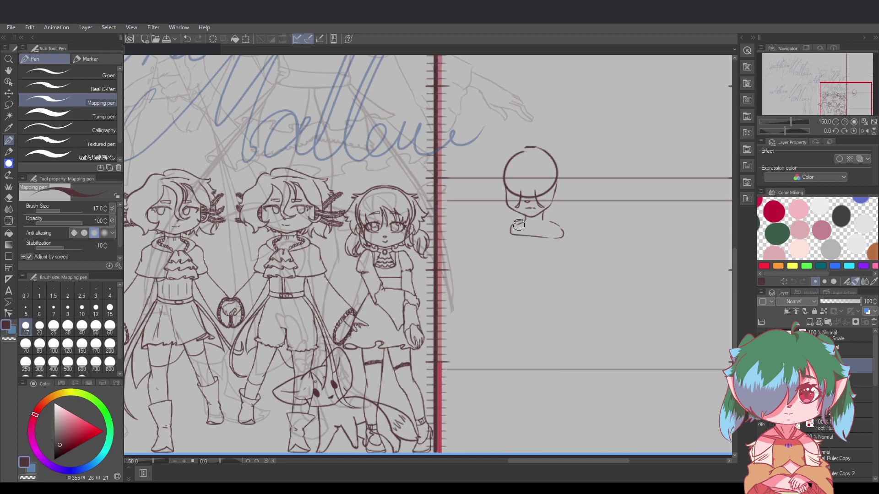
# Refine the shoulders and draw the torso's long side line nearest the ruler and its curved lower edge
pyautogui.moveTo(524, 219)
pyautogui.mouseDown()
pyautogui.moveTo(516, 235)
pyautogui.moveTo(554, 227)
pyautogui.moveTo(563, 236)
pyautogui.moveTo(555, 226)
pyautogui.moveTo(561, 237)
pyautogui.moveTo(514, 232)
pyautogui.moveTo(516, 276)
pyautogui.mouseUp()
pyautogui.hotkey('ctrl', 'z')
pyautogui.hotkey('ctrl', 'z')
pyautogui.hotkey('ctrl', 'z')
pyautogui.hotkey('ctrl', 'z')
pyautogui.hotkey('ctrl', 'z')
pyautogui.hotkey('ctrl', 'z')
pyautogui.moveTo(519, 237); pyautogui.dragTo(518, 290)
pyautogui.hotkey('ctrl', 'z')
pyautogui.moveTo(515, 233)
pyautogui.mouseDown()
pyautogui.moveTo(513, 292)
pyautogui.moveTo(520, 251)
pyautogui.moveTo(522, 283)
pyautogui.moveTo(517, 251)
pyautogui.moveTo(514, 299)
pyautogui.moveTo(522, 288)
pyautogui.moveTo(518, 299)
pyautogui.moveTo(555, 299)
pyautogui.moveTo(519, 302)
pyautogui.moveTo(557, 301)
pyautogui.mouseUp()
pyautogui.hotkey('ctrl', 'z')
pyautogui.hotkey('ctrl', 'z')
pyautogui.hotkey('ctrl', 'z')
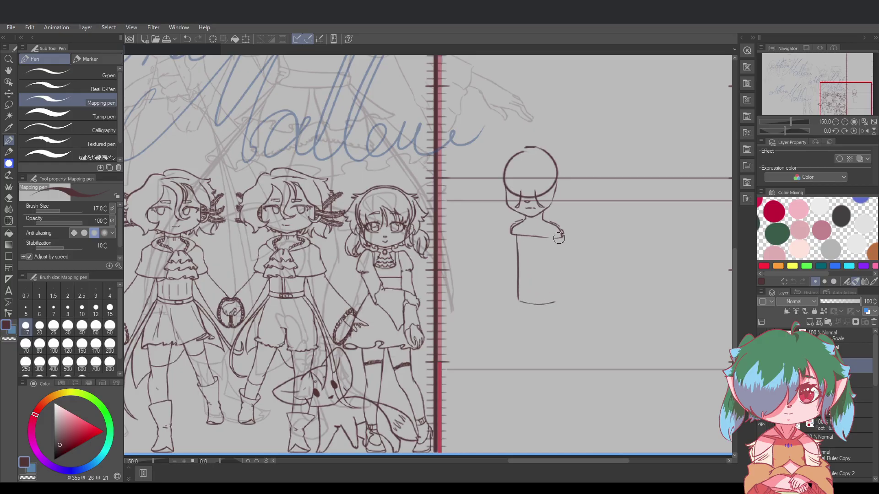
# Draw the torso's other side line from the shoulder to the hip, redoing it until it fits, and save the file
pyautogui.hotkey('ctrl', 'z')
pyautogui.moveTo(558, 238); pyautogui.dragTo(562, 303)
pyautogui.hotkey('ctrl', 'z')
pyautogui.moveTo(555, 233); pyautogui.dragTo(555, 302)
pyautogui.hotkey('ctrl', 'z')
pyautogui.moveTo(555, 233); pyautogui.dragTo(555, 301)
pyautogui.hotkey('ctrl', 'z')
pyautogui.moveTo(556, 241); pyautogui.dragTo(556, 300)
pyautogui.hotkey('ctrl', 'z')
pyautogui.moveTo(556, 233); pyautogui.dragTo(557, 301)
pyautogui.hotkey('ctrl', 'z')
pyautogui.hotkey('ctrl', 's')
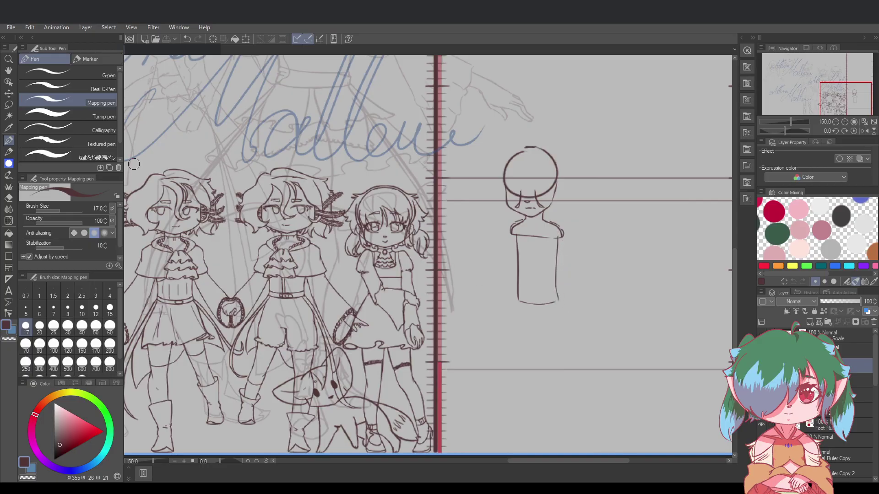
# Lasso the torso's side line nearest the ruler with its shoulder and shift it slightly outward to widen the body
pyautogui.click(9, 105)
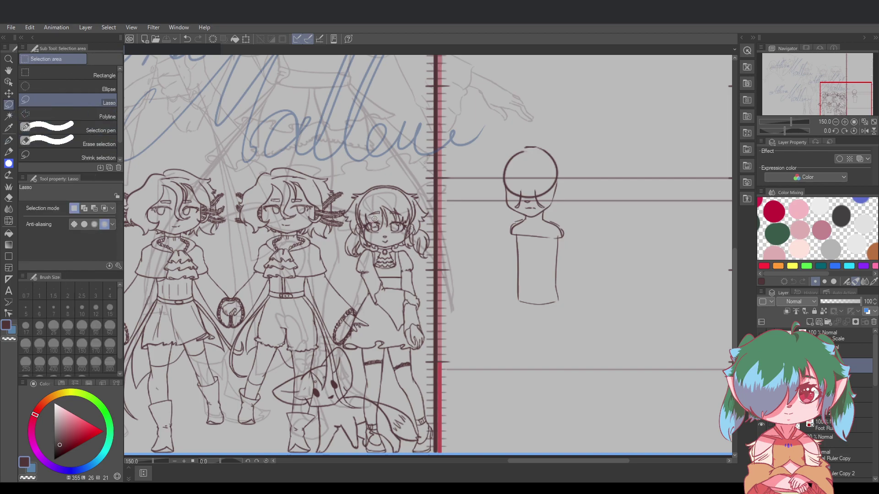
pyautogui.moveTo(515, 228); pyautogui.dragTo(508, 270)
pyautogui.moveTo(514, 220); pyautogui.dragTo(516, 231)
pyautogui.hotkey('ctrl', 't')
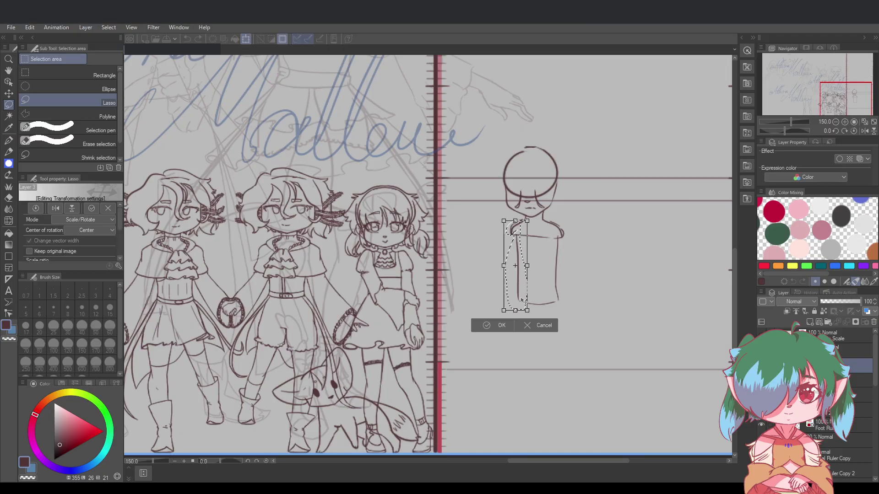
pyautogui.moveTo(519, 299); pyautogui.dragTo(519, 300)
pyautogui.click(499, 326)
pyautogui.click(562, 290)
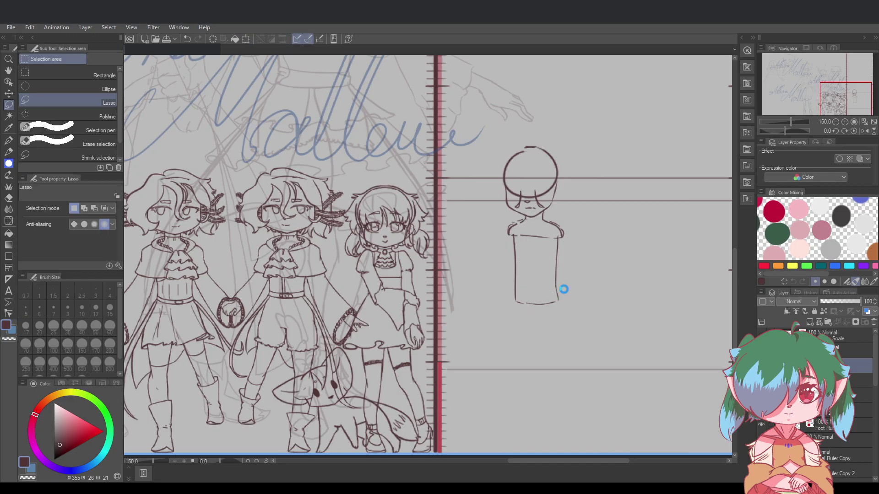
# Try to draw a tapered leg from the torso's ruler-side corner down to the lowest height line with the Mapping pen
pyautogui.click(9, 140)
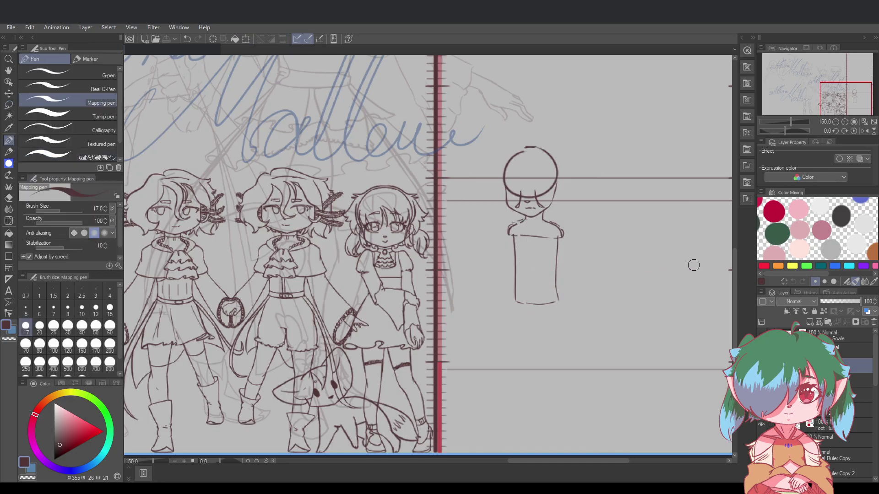
pyautogui.scroll(-2, 735, 278)
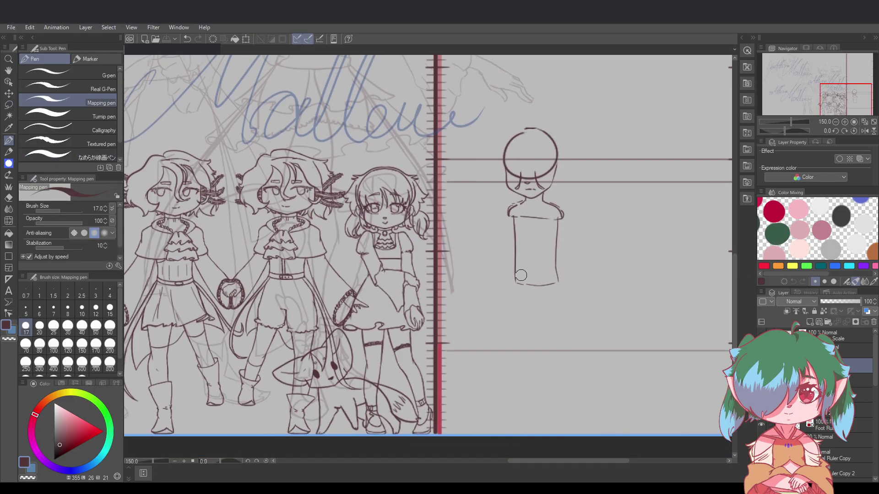
pyautogui.moveTo(516, 277); pyautogui.dragTo(517, 331)
pyautogui.hotkey('ctrl', 'z')
pyautogui.hotkey('ctrl', 'z')
pyautogui.moveTo(517, 278); pyautogui.dragTo(517, 343)
pyautogui.hotkey('ctrl', 'z')
pyautogui.moveTo(516, 281)
pyautogui.mouseDown()
pyautogui.moveTo(517, 346)
pyautogui.moveTo(533, 297)
pyautogui.mouseUp()
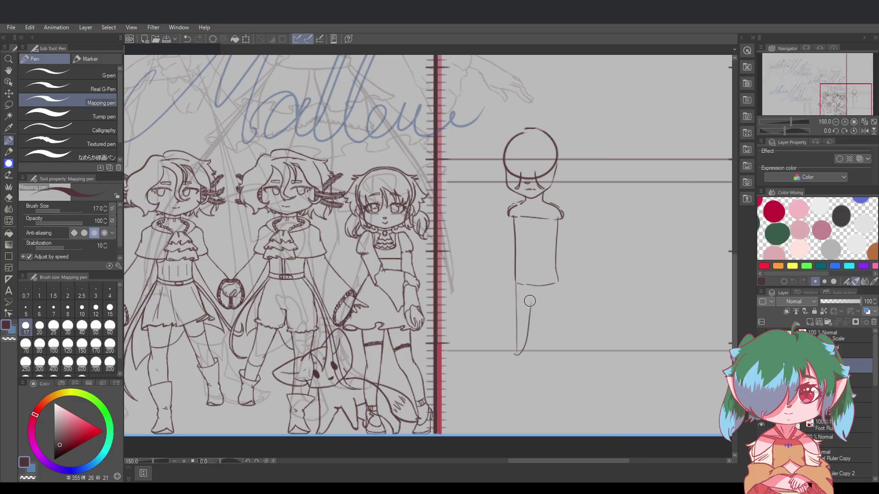
pyautogui.hotkey('ctrl', 'z')
pyautogui.moveTo(520, 355)
pyautogui.mouseDown()
pyautogui.moveTo(536, 288)
pyautogui.moveTo(530, 332)
pyautogui.mouseUp()
pyautogui.hotkey('ctrl', 'z')
pyautogui.hotkey('ctrl', 'z')
# Try to draw the second leg angling outward from the crotch, then undo both leg sketches
pyautogui.moveTo(538, 285)
pyautogui.mouseDown()
pyautogui.moveTo(529, 329)
pyautogui.moveTo(548, 349)
pyautogui.moveTo(548, 324)
pyautogui.moveTo(563, 364)
pyautogui.moveTo(564, 347)
pyautogui.mouseUp()
pyautogui.hotkey('ctrl', 'z')
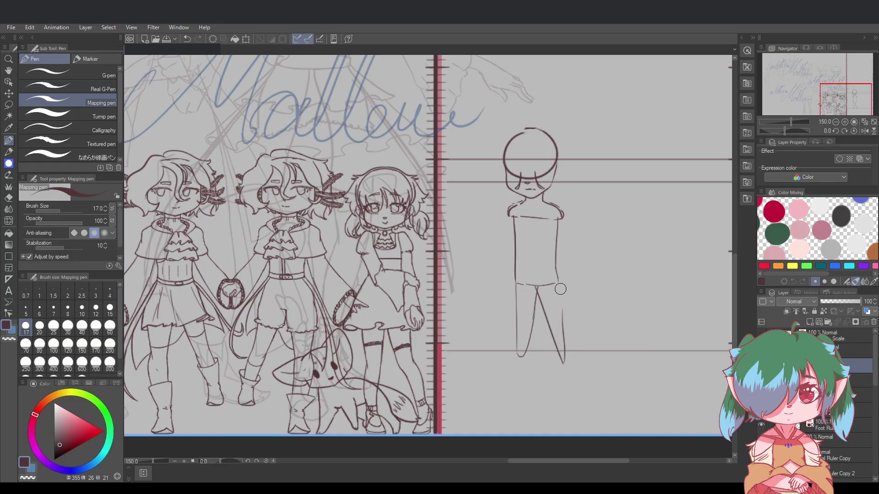
pyautogui.moveTo(557, 282); pyautogui.dragTo(563, 320)
pyautogui.hotkey('ctrl', 'z')
pyautogui.moveTo(557, 283); pyautogui.dragTo(564, 363)
pyautogui.hotkey('ctrl', 'z')
pyautogui.hotkey('ctrl', 'z')
pyautogui.moveTo(538, 288); pyautogui.dragTo(547, 356)
pyautogui.hotkey('ctrl', 'z')
pyautogui.moveTo(536, 286); pyautogui.dragTo(551, 348)
pyautogui.hotkey('ctrl', 'z')
pyautogui.hotkey('ctrl', 'z')
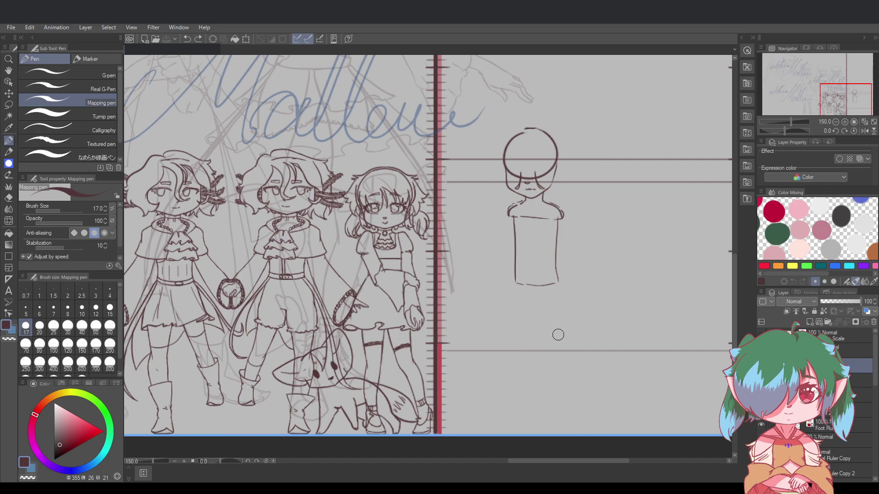
# Draw the outer line of the ruler-side upper arm downward from the shoulder, redoing it until it fits
pyautogui.hotkey('ctrl', 'z')
pyautogui.moveTo(510, 215); pyautogui.dragTo(511, 264)
pyautogui.hotkey('ctrl', 'z')
pyautogui.hotkey('ctrl', 'z')
pyautogui.moveTo(509, 215); pyautogui.dragTo(513, 260)
pyautogui.hotkey('ctrl', 'z')
pyautogui.moveTo(508, 215); pyautogui.dragTo(510, 283)
pyautogui.hotkey('ctrl', 'z')
# Continue the ruler-side arm with a tapered forearm ending just below the hip, and save the file
pyautogui.moveTo(509, 248); pyautogui.dragTo(505, 305)
pyautogui.hotkey('ctrl', 'z')
pyautogui.hotkey('ctrl', 'z')
pyautogui.moveTo(509, 247); pyautogui.dragTo(505, 304)
pyautogui.hotkey('ctrl', 'z')
pyautogui.moveTo(510, 254)
pyautogui.mouseDown()
pyautogui.moveTo(508, 298)
pyautogui.moveTo(512, 254)
pyautogui.mouseUp()
pyautogui.hotkey('ctrl', 's')
# Draw the other arm angling outward from the shoulder to just below the hip, with both forearm lines
pyautogui.moveTo(560, 218); pyautogui.dragTo(567, 260)
pyautogui.hotkey('ctrl', 'z')
pyautogui.hotkey('ctrl', 'z')
pyautogui.moveTo(562, 215); pyautogui.dragTo(569, 267)
pyautogui.hotkey('ctrl', 'z')
pyautogui.hotkey('ctrl', 'z')
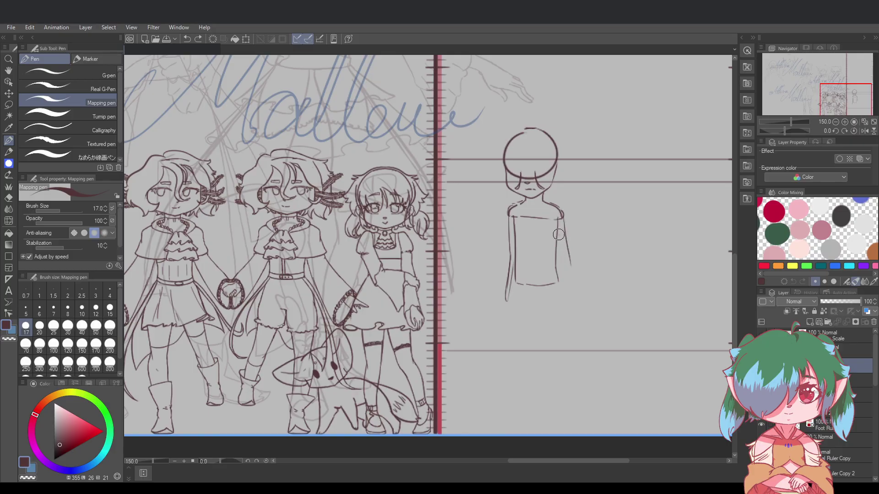
pyautogui.moveTo(557, 232)
pyautogui.mouseDown()
pyautogui.moveTo(578, 309)
pyautogui.moveTo(575, 270)
pyautogui.mouseUp()
pyautogui.hotkey('ctrl', 'z')
pyautogui.moveTo(565, 261); pyautogui.dragTo(580, 311)
pyautogui.hotkey('ctrl', 'z')
# Try to draw the ruler-side leg's outer line from the torso corner past the lowest height line
pyautogui.moveTo(516, 285); pyautogui.dragTo(515, 359)
pyautogui.hotkey('ctrl', 'z')
pyautogui.moveTo(518, 289); pyautogui.dragTo(513, 375)
pyautogui.hotkey('ctrl', 'z')
pyautogui.moveTo(516, 284); pyautogui.dragTo(526, 370)
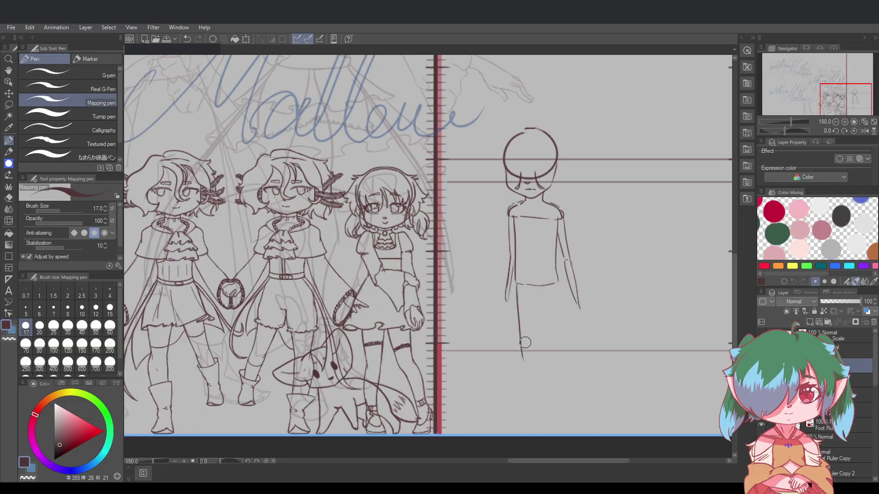
pyautogui.hotkey('ctrl', 'z')
# Try several inner lines for the second leg, angling outward from the crotch past the lowest height line
pyautogui.moveTo(545, 300); pyautogui.dragTo(570, 361)
pyautogui.hotkey('ctrl', 'z')
pyautogui.moveTo(539, 294); pyautogui.dragTo(554, 371)
pyautogui.hotkey('ctrl', 'z')
pyautogui.hotkey('ctrl', 'z')
pyautogui.moveTo(534, 297); pyautogui.dragTo(554, 369)
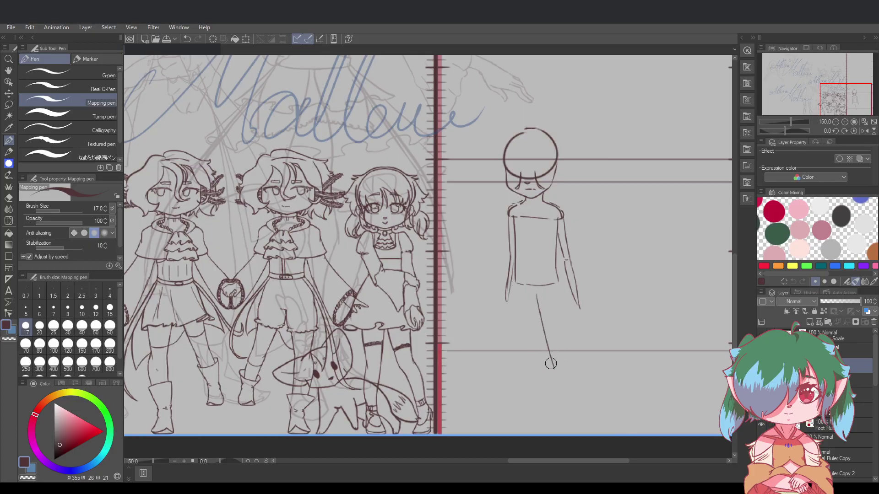
pyautogui.hotkey('ctrl', 'z')
pyautogui.moveTo(534, 297); pyautogui.dragTo(555, 369)
pyautogui.hotkey('ctrl', 'z')
pyautogui.moveTo(540, 293); pyautogui.dragTo(551, 384)
pyautogui.hotkey('ctrl', 'z')
pyautogui.moveTo(545, 304); pyautogui.dragTo(575, 406)
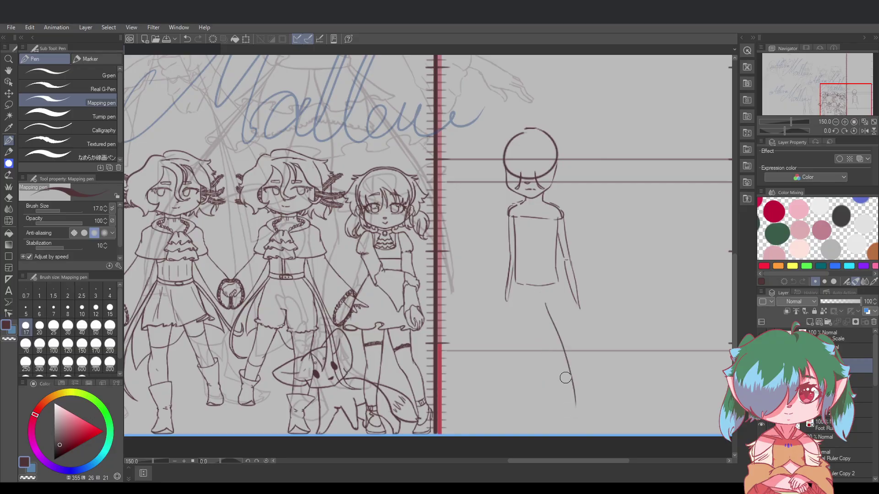
# Try to draw the second leg's outer line from the hip toward the ankle, then undo the leg's sketch lines
pyautogui.moveTo(558, 283)
pyautogui.mouseDown()
pyautogui.moveTo(591, 361)
pyautogui.moveTo(572, 322)
pyautogui.mouseUp()
pyautogui.hotkey('ctrl', 'z')
pyautogui.moveTo(558, 279); pyautogui.dragTo(570, 346)
pyautogui.hotkey('ctrl', 'z')
pyautogui.hotkey('ctrl', 'z')
pyautogui.moveTo(556, 268); pyautogui.dragTo(580, 397)
pyautogui.hotkey('ctrl', 'z')
pyautogui.hotkey('ctrl', 'z')
pyautogui.moveTo(574, 338); pyautogui.dragTo(582, 410)
pyautogui.hotkey('ctrl', 'z')
pyautogui.moveTo(572, 333); pyautogui.dragTo(580, 407)
pyautogui.hotkey('ctrl', 'z')
pyautogui.hotkey('ctrl', 'z')
pyautogui.hotkey('ctrl', 'z')
pyautogui.hotkey('ctrl', 'z')
pyautogui.hotkey('ctrl', 'z')
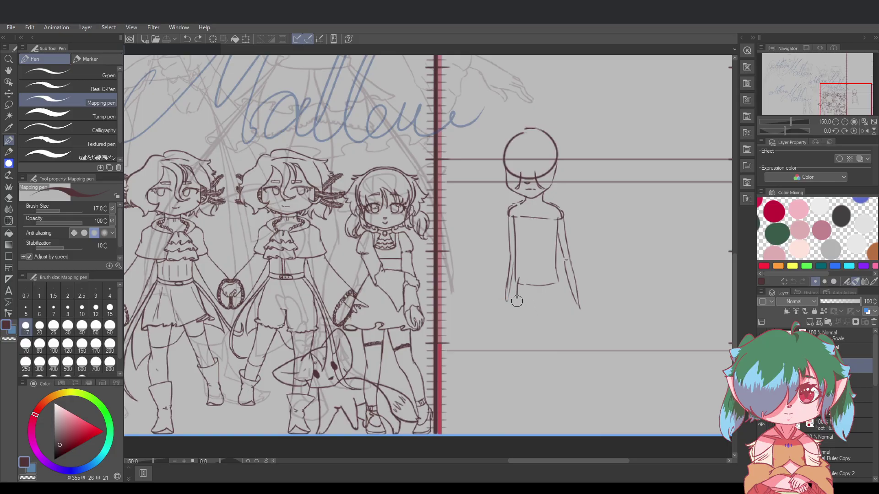
# Try to draw the ruler-side leg's outer line slanting inward from the torso corner toward the ankle
pyautogui.moveTo(514, 285); pyautogui.dragTo(517, 351)
pyautogui.hotkey('ctrl', 'z')
pyautogui.hotkey('ctrl', 'z')
pyautogui.hotkey('ctrl', 'z')
pyautogui.moveTo(516, 283); pyautogui.dragTo(521, 365)
pyautogui.hotkey('ctrl', 'z')
pyautogui.moveTo(516, 284); pyautogui.dragTo(522, 366)
pyautogui.hotkey('ctrl', 'z')
pyautogui.hotkey('ctrl', 'z')
pyautogui.moveTo(516, 279); pyautogui.dragTo(531, 424)
pyautogui.hotkey('ctrl', 'z')
# Try to extend the slanted leg line through the calf and add a foot, then undo the leg
pyautogui.moveTo(528, 379); pyautogui.dragTo(530, 411)
pyautogui.hotkey('ctrl', 'z')
pyautogui.hotkey('ctrl', 'z')
pyautogui.moveTo(527, 378); pyautogui.dragTo(533, 418)
pyautogui.hotkey('ctrl', 'z')
pyautogui.hotkey('ctrl', 'z')
pyautogui.hotkey('ctrl', 'z')
pyautogui.hotkey('ctrl', 'z')
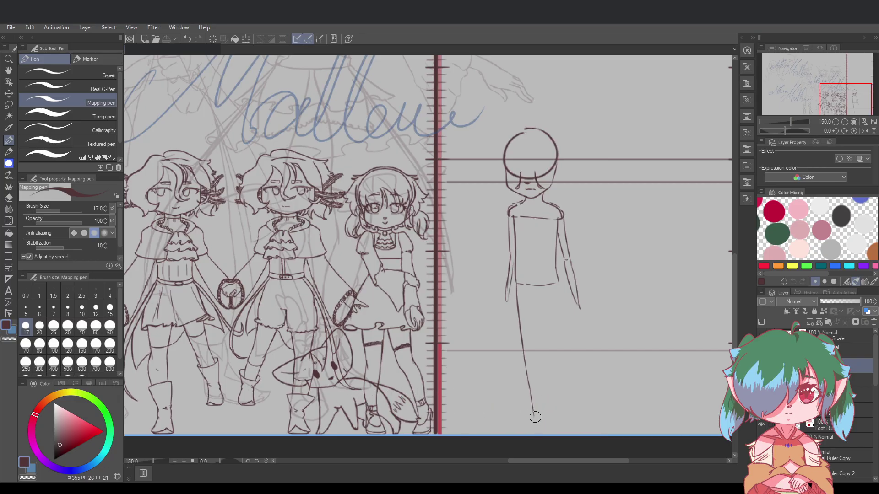
pyautogui.hotkey('ctrl', 'z')
pyautogui.moveTo(531, 417); pyautogui.dragTo(517, 435)
pyautogui.hotkey('ctrl', 'z')
pyautogui.hotkey('ctrl', 'z')
pyautogui.hotkey('ctrl', 'z')
pyautogui.hotkey('ctrl', 'z')
# Draw a nearly straight outer line for the ruler-side leg from the torso corner to the ankle and a pointed foot
pyautogui.moveTo(516, 283); pyautogui.dragTo(519, 424)
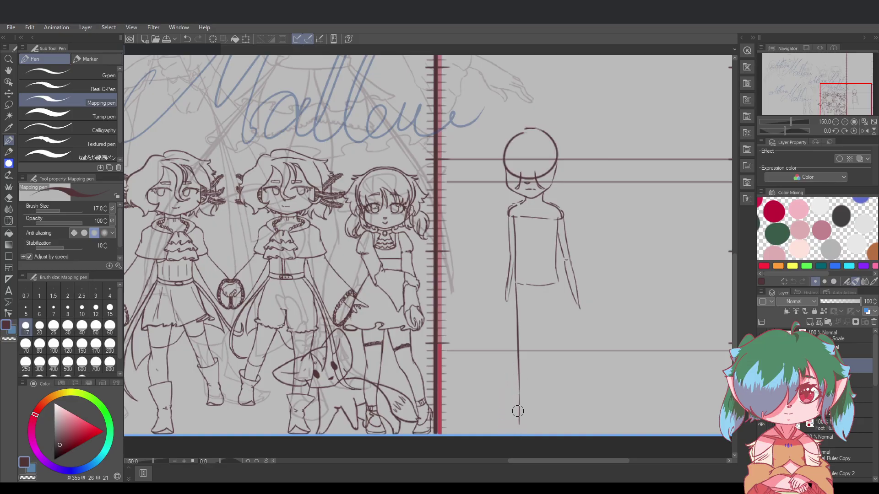
pyautogui.moveTo(518, 392)
pyautogui.mouseDown()
pyautogui.moveTo(519, 429)
pyautogui.moveTo(518, 414)
pyautogui.moveTo(494, 434)
pyautogui.mouseUp()
pyautogui.hotkey('ctrl', 'z')
pyautogui.hotkey('ctrl', 'z')
pyautogui.hotkey('ctrl', 'z')
pyautogui.hotkey('ctrl', 'z')
# Close the ruler-side foot with a short line rising from the sole to the inner ankle
pyautogui.moveTo(533, 433)
pyautogui.mouseDown()
pyautogui.moveTo(521, 392)
pyautogui.moveTo(537, 402)
pyautogui.moveTo(532, 412)
pyautogui.moveTo(534, 396)
pyautogui.moveTo(531, 414)
pyautogui.moveTo(531, 373)
pyautogui.mouseUp()
pyautogui.hotkey('ctrl', 'z')
pyautogui.hotkey('ctrl', 'z')
pyautogui.hotkey('ctrl', 'z')
pyautogui.hotkey('ctrl', 'z')
pyautogui.hotkey('ctrl', 'z')
pyautogui.hotkey('ctrl', 'z')
# Try to draw the ruler-side leg's inner calf line upward from the ankle to the knee
pyautogui.moveTo(532, 406); pyautogui.dragTo(524, 341)
pyautogui.hotkey('ctrl', 'z')
pyautogui.hotkey('ctrl', 'z')
pyautogui.moveTo(531, 395); pyautogui.dragTo(524, 340)
pyautogui.hotkey('ctrl', 'z')
pyautogui.moveTo(531, 408)
pyautogui.mouseDown()
pyautogui.moveTo(539, 316)
pyautogui.moveTo(534, 352)
pyautogui.mouseUp()
pyautogui.hotkey('ctrl', 'z')
pyautogui.hotkey('ctrl', 'z')
pyautogui.hotkey('ctrl', 'z')
# Try different inner thigh and calf lines for the ruler-side leg from the crotch down, undoing each version
pyautogui.moveTo(541, 299); pyautogui.dragTo(537, 360)
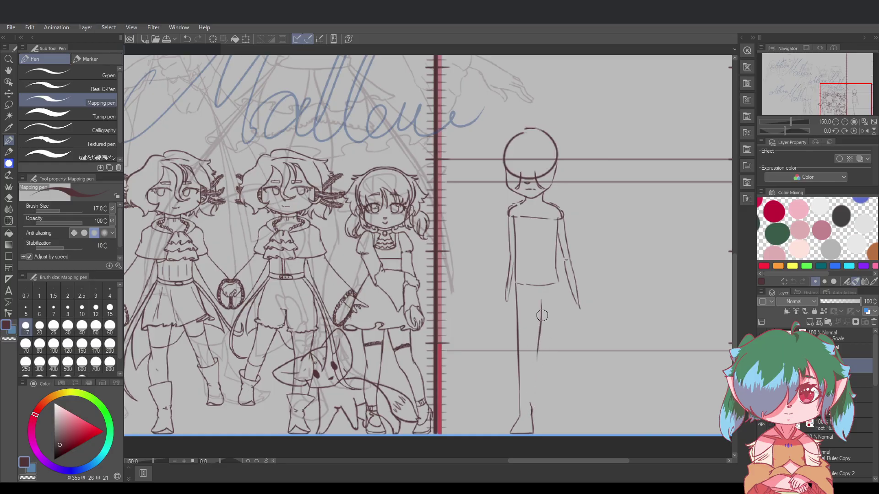
pyautogui.hotkey('ctrl', 'z')
pyautogui.moveTo(543, 302); pyautogui.dragTo(536, 359)
pyautogui.hotkey('ctrl', 'z')
pyautogui.moveTo(543, 301); pyautogui.dragTo(536, 383)
pyautogui.hotkey('ctrl', 'z')
pyautogui.moveTo(533, 353)
pyautogui.mouseDown()
pyautogui.moveTo(530, 392)
pyautogui.moveTo(540, 391)
pyautogui.moveTo(537, 376)
pyautogui.moveTo(531, 406)
pyautogui.mouseUp()
pyautogui.hotkey('ctrl', 'z')
pyautogui.moveTo(536, 376); pyautogui.dragTo(530, 401)
pyautogui.hotkey('ctrl', 'z')
pyautogui.hotkey('ctrl', 'z')
pyautogui.hotkey('ctrl', 'z')
pyautogui.moveTo(533, 349); pyautogui.dragTo(532, 403)
pyautogui.hotkey('ctrl', 'z')
pyautogui.hotkey('ctrl', 'z')
pyautogui.hotkey('ctrl', 'z')
pyautogui.hotkey('ctrl', 'z')
# Draw the ruler-side leg's inner line from the crotch past the knee down to the ankle, completing the leg
pyautogui.moveTo(538, 297); pyautogui.dragTo(531, 370)
pyautogui.hotkey('ctrl', 'z')
pyautogui.moveTo(539, 302); pyautogui.dragTo(536, 385)
pyautogui.hotkey('ctrl', 'z')
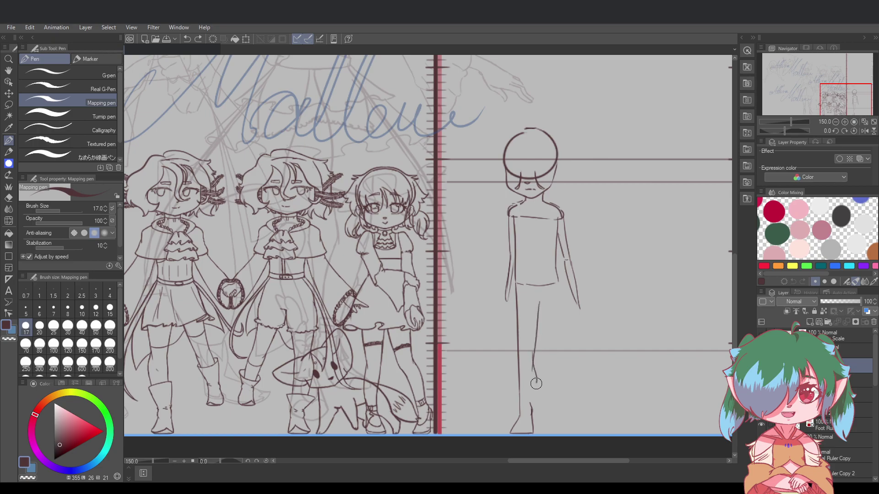
pyautogui.hotkey('ctrl', 'z')
pyautogui.moveTo(530, 353); pyautogui.dragTo(531, 402)
pyautogui.hotkey('ctrl', 'z')
pyautogui.moveTo(531, 350); pyautogui.dragTo(532, 414)
# Try to draw the second leg's inner line slanting steeply outward from the crotch
pyautogui.moveTo(539, 302); pyautogui.dragTo(569, 355)
pyautogui.hotkey('ctrl', 'z')
pyautogui.moveTo(535, 303); pyautogui.dragTo(570, 359)
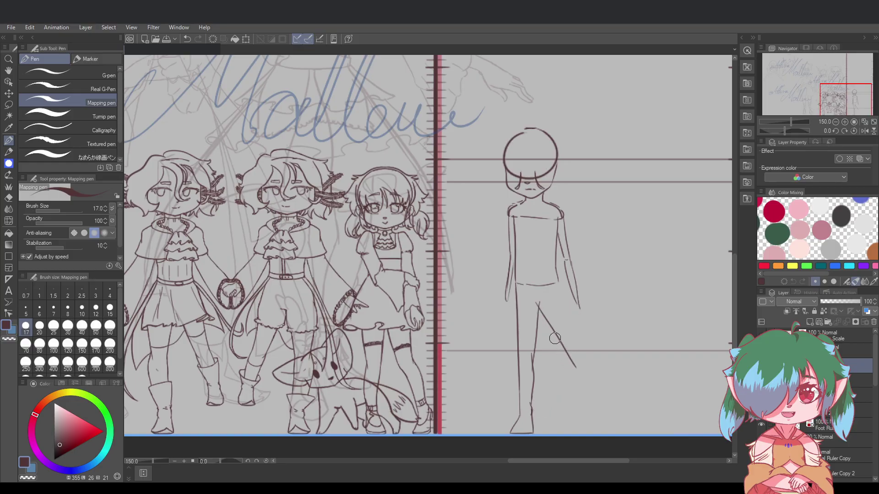
pyautogui.hotkey('ctrl', 'z')
# Draw the second leg's outer thigh line from the torso's far corner, angling slightly outward to just above the lowest height line
pyautogui.moveTo(556, 275); pyautogui.dragTo(570, 340)
pyautogui.hotkey('ctrl', 'z')
pyautogui.hotkey('ctrl', 'z')
pyautogui.moveTo(559, 285); pyautogui.dragTo(569, 340)
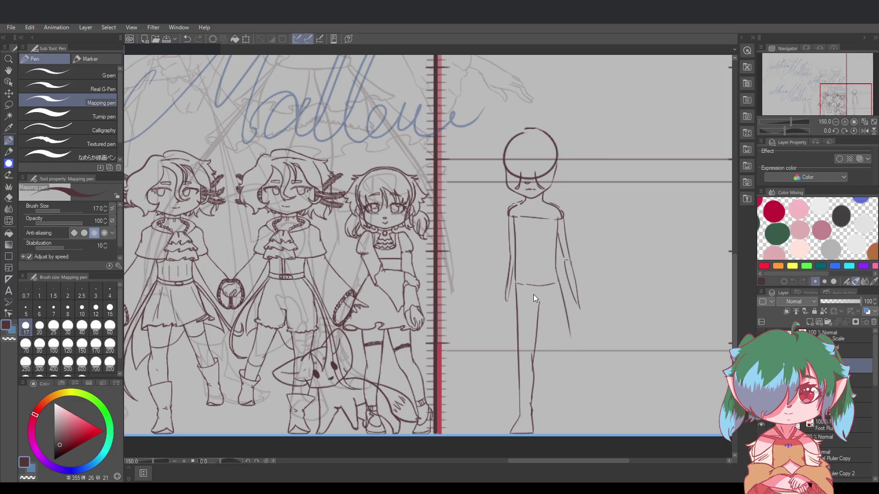
# Try reworking the ruler-side thigh line where it meets the waist, undoing the attempts
pyautogui.hotkey('ctrl', 'z')
pyautogui.moveTo(516, 279); pyautogui.dragTo(516, 294)
pyautogui.hotkey('ctrl', 'z')
pyautogui.hotkey('ctrl', 'z')
pyautogui.hotkey('ctrl', 'z')
pyautogui.hotkey('ctrl', 'z')
pyautogui.hotkey('ctrl', 's')
pyautogui.hotkey('ctrl', 'z')
# Sketch a small bow with a rounded, detailed centre on the figure's chest, redoing strokes until the shape fits
pyautogui.moveTo(534, 227); pyautogui.dragTo(539, 218)
pyautogui.moveTo(529, 215)
pyautogui.mouseDown()
pyautogui.moveTo(527, 223)
pyautogui.moveTo(539, 214)
pyautogui.moveTo(528, 227)
pyautogui.moveTo(538, 218)
pyautogui.mouseUp()
pyautogui.hotkey('ctrl', 'z')
pyautogui.hotkey('ctrl', 'z')
pyautogui.hotkey('ctrl', 'z')
pyautogui.hotkey('ctrl', 'z')
pyautogui.hotkey('ctrl', 'z')
pyautogui.hotkey('ctrl', 'z')
pyautogui.moveTo(531, 223); pyautogui.dragTo(533, 224)
pyautogui.hotkey('ctrl', 'z')
pyautogui.moveTo(530, 222); pyautogui.dragTo(534, 220)
pyautogui.hotkey('ctrl', 'z')
pyautogui.moveTo(532, 220); pyautogui.dragTo(536, 221)
pyautogui.hotkey('ctrl', 'z')
pyautogui.hotkey('ctrl', 'z')
pyautogui.moveTo(540, 217); pyautogui.dragTo(570, 228)
pyautogui.hotkey('ctrl', 'z')
# Erase the leg and foot outlines below the figure's torso
pyautogui.moveTo(559, 283); pyautogui.dragTo(570, 323)
pyautogui.moveTo(572, 327)
pyautogui.mouseDown()
pyautogui.moveTo(556, 292)
pyautogui.moveTo(537, 304)
pyautogui.moveTo(519, 293)
pyautogui.moveTo(541, 320)
pyautogui.moveTo(518, 313)
pyautogui.moveTo(510, 325)
pyautogui.moveTo(519, 398)
pyautogui.moveTo(529, 383)
pyautogui.moveTo(519, 412)
pyautogui.moveTo(535, 429)
pyautogui.moveTo(513, 422)
pyautogui.moveTo(530, 410)
pyautogui.mouseUp()
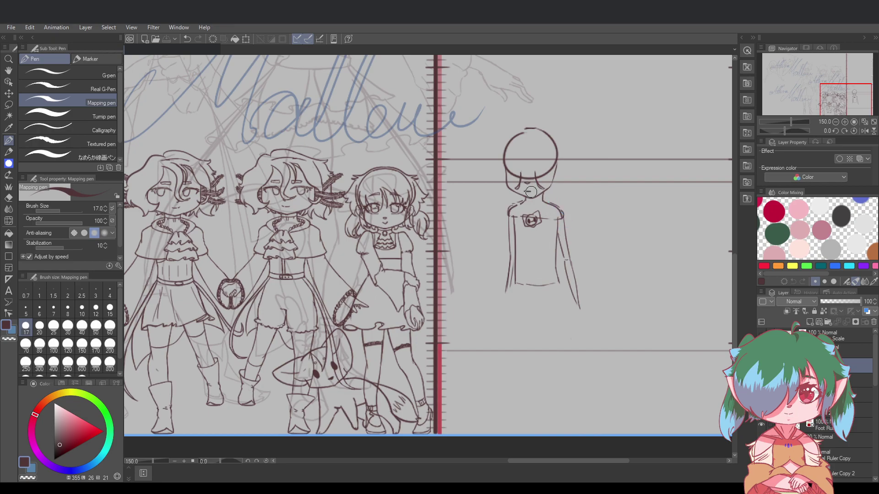
# Redraw the figure's mouth as a small smile beneath the fringe, undoing unsuccessful strokes
pyautogui.hotkey('ctrl', 'z')
pyautogui.moveTo(524, 188); pyautogui.dragTo(532, 187)
pyautogui.hotkey('ctrl', 'z')
pyautogui.hotkey('ctrl', 'z')
pyautogui.hotkey('ctrl', 'z')
pyautogui.hotkey('ctrl', 'z')
pyautogui.moveTo(529, 189); pyautogui.dragTo(536, 185)
pyautogui.hotkey('ctrl', 'z')
pyautogui.hotkey('ctrl', 'z')
pyautogui.hotkey('ctrl', 'z')
pyautogui.moveTo(529, 188); pyautogui.dragTo(536, 187)
pyautogui.hotkey('ctrl', 'z')
pyautogui.hotkey('ctrl', 'z')
pyautogui.hotkey('ctrl', 'z')
pyautogui.hotkey('ctrl', 'z')
pyautogui.hotkey('ctrl', 'z')
pyautogui.hotkey('ctrl', 'z')
pyautogui.hotkey('ctrl', 'z')
pyautogui.hotkey('ctrl', 'z')
pyautogui.hotkey('ctrl', 'z')
# Lasso the ruler-side arm and shoulder and shift them very slightly with a transform
pyautogui.press('m')
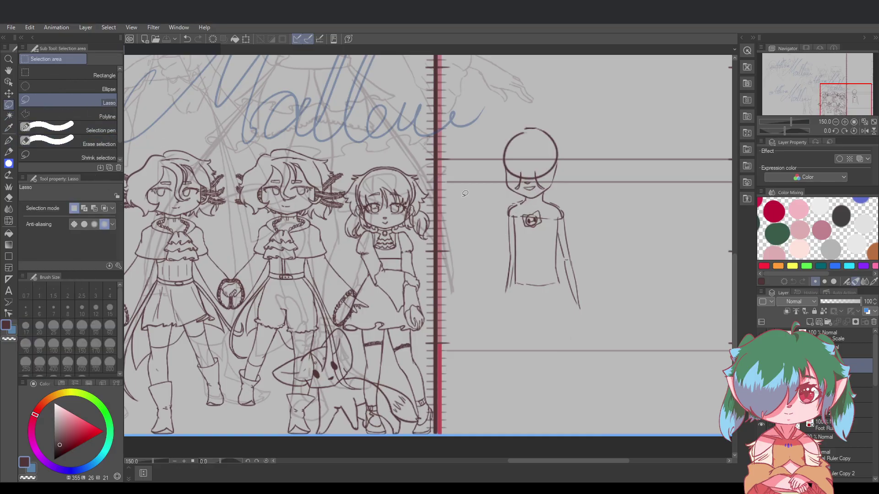
pyautogui.moveTo(523, 204)
pyautogui.mouseDown()
pyautogui.moveTo(498, 215)
pyautogui.moveTo(482, 281)
pyautogui.moveTo(522, 289)
pyautogui.mouseUp()
pyautogui.moveTo(521, 214); pyautogui.dragTo(522, 215)
pyautogui.click(537, 326)
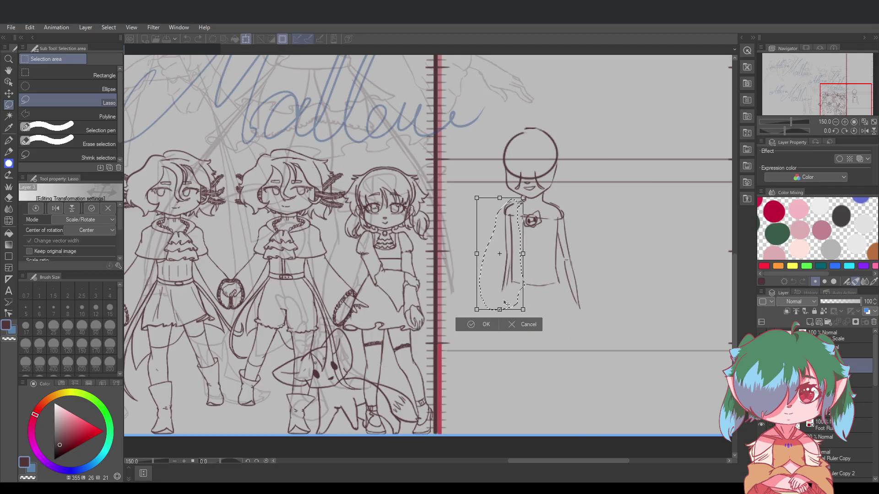
pyautogui.moveTo(504, 301); pyautogui.dragTo(505, 301)
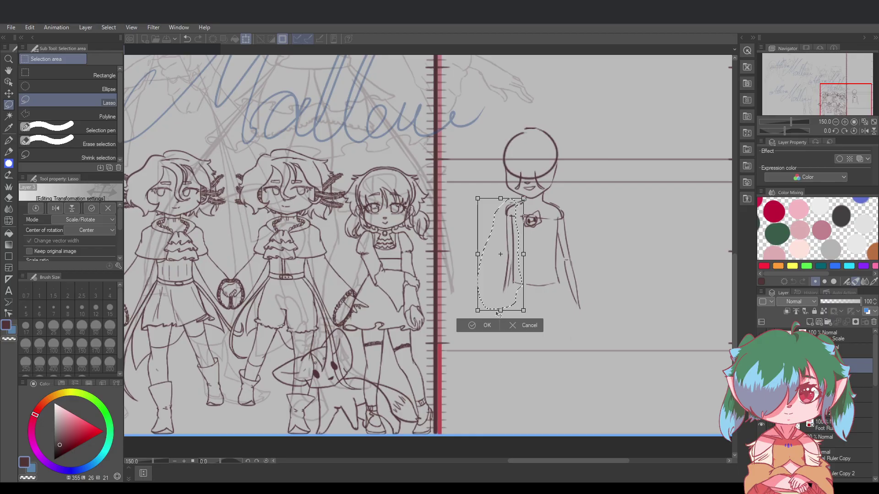
pyautogui.click(477, 327)
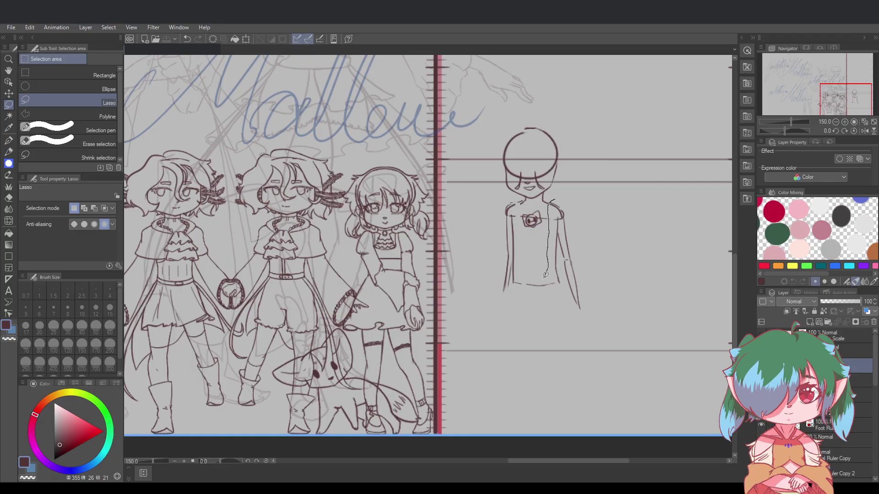
# Lasso the arm farther from the ruler and rotate it slightly outward from the torso
pyautogui.moveTo(558, 282)
pyautogui.mouseDown()
pyautogui.moveTo(602, 320)
pyautogui.moveTo(596, 215)
pyautogui.mouseUp()
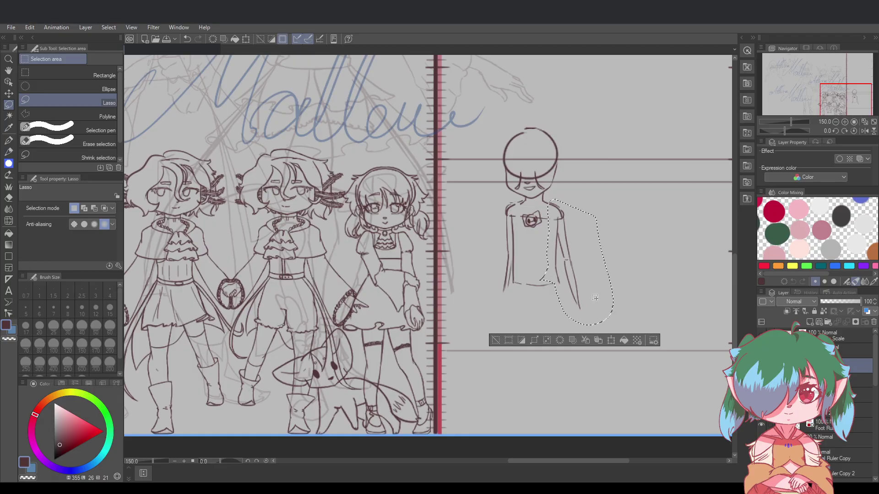
pyautogui.click(613, 340)
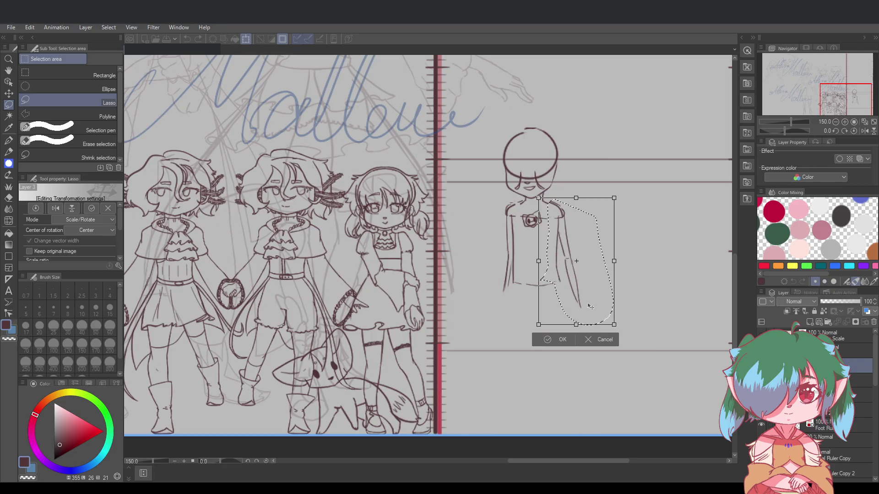
pyautogui.moveTo(646, 236); pyautogui.dragTo(644, 233)
pyautogui.moveTo(594, 277); pyautogui.dragTo(594, 275)
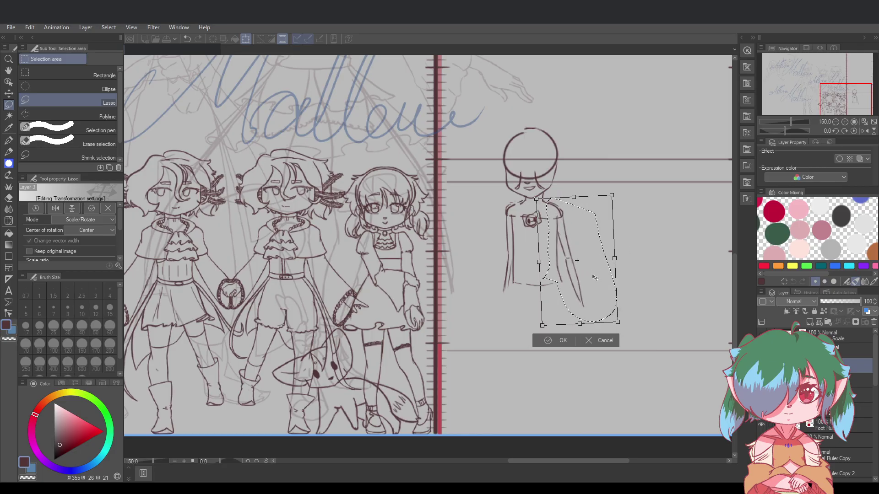
pyautogui.click(558, 340)
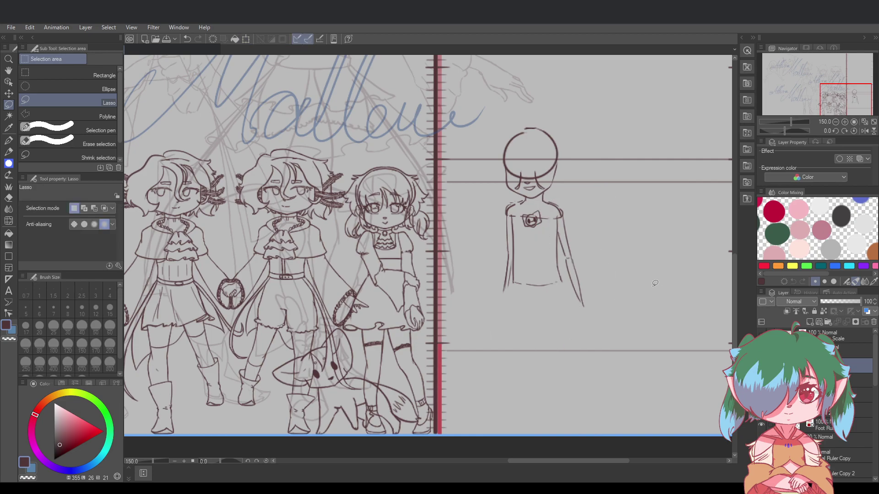
# Redraw the torso's ruler-side edge with the Mapping pen, from the armpit down to the waist
pyautogui.click(8, 140)
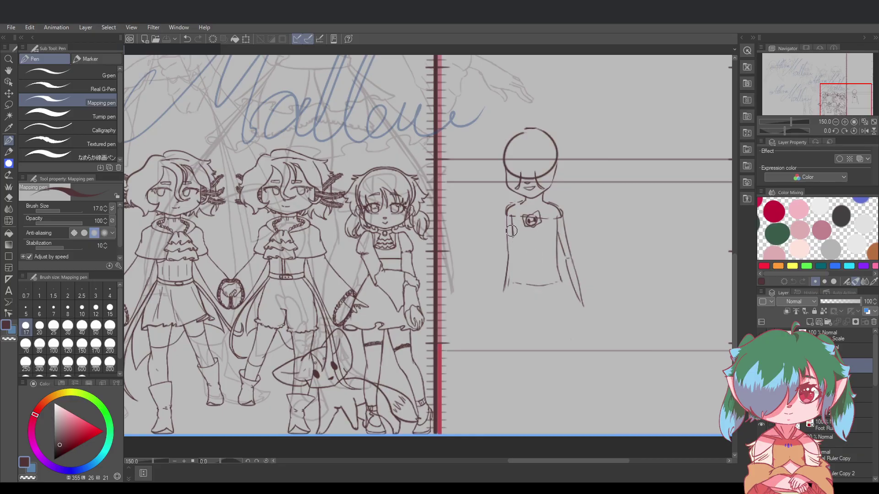
pyautogui.hotkey('ctrl', 'z')
pyautogui.moveTo(511, 233); pyautogui.dragTo(517, 261)
pyautogui.hotkey('ctrl', 'z')
pyautogui.moveTo(518, 221)
pyautogui.mouseDown()
pyautogui.moveTo(521, 239)
pyautogui.moveTo(514, 220)
pyautogui.mouseUp()
pyautogui.click(513, 240)
pyautogui.hotkey('ctrl', 's')
pyautogui.moveTo(513, 220); pyautogui.dragTo(517, 263)
pyautogui.hotkey('ctrl', 'z')
pyautogui.hotkey('ctrl', 'z')
# Draw the ruler-side outer thigh line from the waist straight down to just above the lowest height line
pyautogui.moveTo(513, 221); pyautogui.dragTo(510, 326)
pyautogui.hotkey('ctrl', 'z')
pyautogui.hotkey('ctrl', 'z')
pyautogui.hotkey('ctrl', 'z')
pyautogui.hotkey('ctrl', 'z')
pyautogui.hotkey('ctrl', 'z')
pyautogui.moveTo(517, 270); pyautogui.dragTo(514, 318)
pyautogui.hotkey('ctrl', 'z')
pyautogui.moveTo(517, 271); pyautogui.dragTo(517, 325)
# Sketch a tail curving outward from the ruler-side hip and down toward the lowest height line
pyautogui.moveTo(514, 276)
pyautogui.mouseDown()
pyautogui.moveTo(486, 341)
pyautogui.moveTo(500, 292)
pyautogui.moveTo(492, 328)
pyautogui.mouseUp()
pyautogui.hotkey('ctrl', 'z')
pyautogui.hotkey('ctrl', 'z')
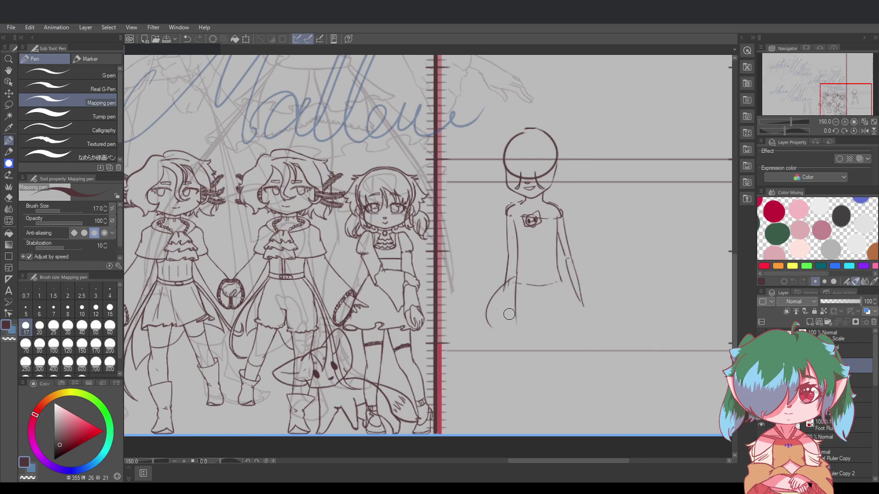
pyautogui.hotkey('ctrl', 'z')
pyautogui.moveTo(516, 277)
pyautogui.mouseDown()
pyautogui.moveTo(510, 326)
pyautogui.moveTo(510, 288)
pyautogui.moveTo(495, 304)
pyautogui.moveTo(502, 341)
pyautogui.mouseUp()
pyautogui.hotkey('ctrl', 'z')
pyautogui.hotkey('ctrl', 'z')
# Add jagged fur tufts along the tail and a curled tip at the lowest height line
pyautogui.moveTo(494, 310)
pyautogui.mouseDown()
pyautogui.moveTo(504, 337)
pyautogui.moveTo(495, 312)
pyautogui.moveTo(499, 331)
pyautogui.moveTo(492, 312)
pyautogui.moveTo(487, 335)
pyautogui.moveTo(517, 349)
pyautogui.moveTo(496, 311)
pyautogui.moveTo(506, 332)
pyautogui.moveTo(497, 329)
pyautogui.moveTo(498, 305)
pyautogui.moveTo(510, 322)
pyautogui.mouseUp()
pyautogui.hotkey('ctrl', 'z')
pyautogui.hotkey('ctrl', 'z')
pyautogui.hotkey('ctrl', 'z')
pyautogui.hotkey('ctrl', 'z')
pyautogui.hotkey('ctrl', 's')
pyautogui.hotkey('ctrl', 'z')
pyautogui.hotkey('ctrl', 'z')
pyautogui.hotkey('ctrl', 'z')
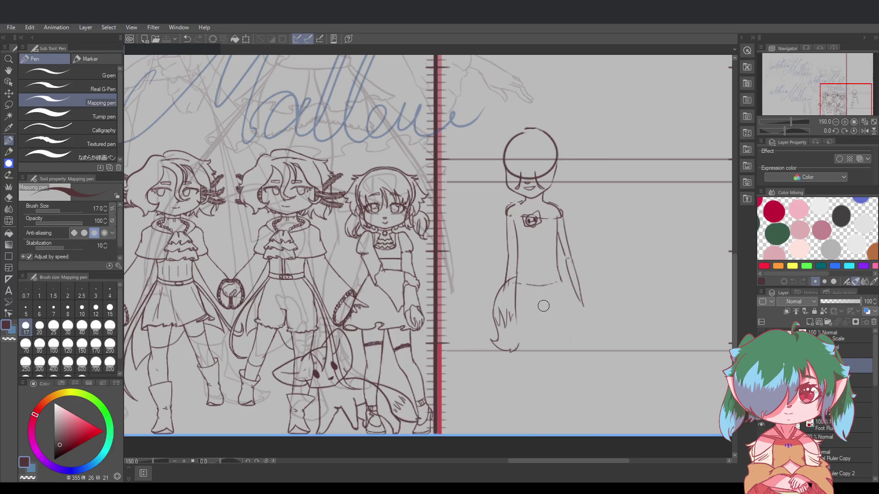
# Draw the outer thigh line on the far side, slanting slightly outward from the waist
pyautogui.moveTo(561, 279); pyautogui.dragTo(572, 321)
pyautogui.hotkey('ctrl', 'z')
pyautogui.hotkey('ctrl', 'z')
pyautogui.hotkey('ctrl', 'z')
pyautogui.moveTo(560, 279); pyautogui.dragTo(570, 324)
pyautogui.hotkey('ctrl', 'z')
# Draw a waistline across the hips that dips to a shallow V in the middle
pyautogui.moveTo(515, 273)
pyautogui.mouseDown()
pyautogui.moveTo(542, 276)
pyautogui.moveTo(540, 284)
pyautogui.moveTo(560, 271)
pyautogui.mouseUp()
pyautogui.hotkey('ctrl', 'z')
pyautogui.hotkey('ctrl', 'z')
pyautogui.hotkey('ctrl', 'z')
pyautogui.hotkey('ctrl', 'z')
pyautogui.hotkey('ctrl', 'z')
pyautogui.hotkey('ctrl', 'z')
pyautogui.hotkey('ctrl', 'y')
pyautogui.hotkey('ctrl', 'z')
pyautogui.hotkey('ctrl', 'y')
pyautogui.hotkey('ctrl', 's')
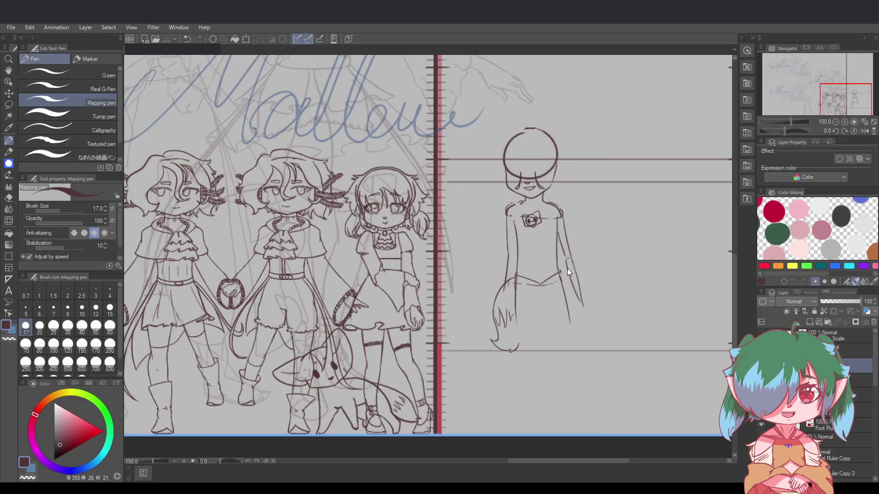
# Add a second line to the V-shaped waistband and draw the hem of the ruler-side shorts leg
pyautogui.hotkey('ctrl', 'z')
pyautogui.moveTo(521, 276)
pyautogui.mouseDown()
pyautogui.moveTo(559, 275)
pyautogui.moveTo(542, 280)
pyautogui.moveTo(552, 278)
pyautogui.moveTo(517, 345)
pyautogui.moveTo(513, 307)
pyautogui.moveTo(514, 340)
pyautogui.moveTo(514, 316)
pyautogui.moveTo(516, 343)
pyautogui.moveTo(538, 345)
pyautogui.moveTo(547, 341)
pyautogui.moveTo(546, 308)
pyautogui.mouseUp()
pyautogui.hotkey('ctrl', 'z')
pyautogui.hotkey('ctrl', 'z')
pyautogui.hotkey('ctrl', 'z')
pyautogui.hotkey('ctrl', 'z')
pyautogui.hotkey('ctrl', 'z')
pyautogui.hotkey('ctrl', 'z')
pyautogui.hotkey('ctrl', 'z')
pyautogui.hotkey('ctrl', 'z')
pyautogui.hotkey('ctrl', 'z')
# Redraw the inner edge of the ruler-side shorts leg between the hem and the crotch
pyautogui.moveTo(548, 341); pyautogui.dragTo(542, 305)
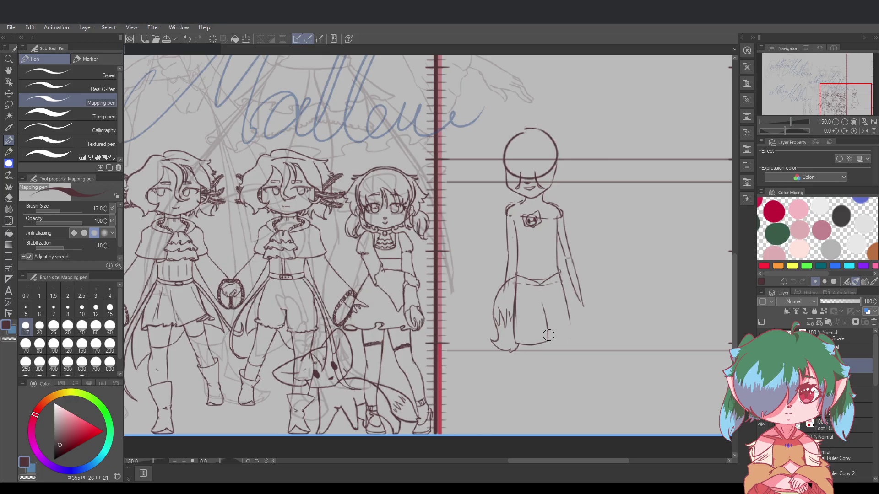
pyautogui.hotkey('ctrl', 'z')
pyautogui.moveTo(547, 343); pyautogui.dragTo(540, 306)
pyautogui.hotkey('ctrl', 'z')
pyautogui.hotkey('ctrl', 'z')
pyautogui.moveTo(548, 342); pyautogui.dragTo(549, 307)
pyautogui.hotkey('ctrl', 'z')
pyautogui.hotkey('ctrl', 's')
# Draw the far shorts leg's hem, joining the inner edge to the outer thigh line
pyautogui.hotkey('ctrl', 'z')
pyautogui.moveTo(548, 341)
pyautogui.mouseDown()
pyautogui.moveTo(572, 333)
pyautogui.moveTo(540, 333)
pyautogui.moveTo(569, 329)
pyautogui.mouseUp()
pyautogui.hotkey('ctrl', 'z')
pyautogui.hotkey('ctrl', 'z')
pyautogui.hotkey('ctrl', 'z')
pyautogui.hotkey('ctrl', 'z')
pyautogui.hotkey('ctrl', 'z')
pyautogui.hotkey('ctrl', 'z')
pyautogui.hotkey('ctrl', 'z')
# Try a short lower-leg line below the ruler-side shorts hem
pyautogui.moveTo(527, 345); pyautogui.dragTo(528, 357)
pyautogui.hotkey('ctrl', 'z')
pyautogui.hotkey('ctrl', 'z')
# Erase the bow and the neckline stroke from the figure's chest
pyautogui.moveTo(524, 222); pyautogui.dragTo(545, 218)
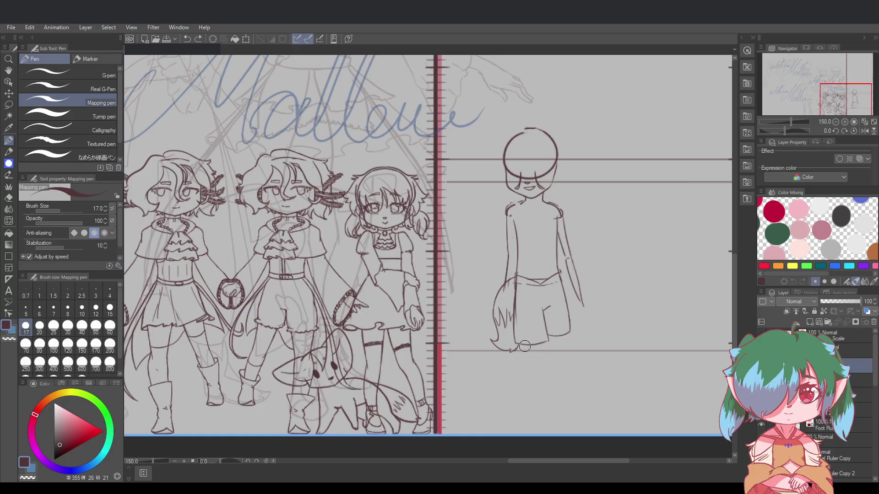
# Draw the outer line of the lower leg from the ruler-side shorts hem down to the ankle
pyautogui.moveTo(523, 344); pyautogui.dragTo(549, 405)
pyautogui.hotkey('ctrl', 'z')
pyautogui.hotkey('ctrl', 'z')
pyautogui.moveTo(529, 355); pyautogui.dragTo(543, 408)
pyautogui.hotkey('ctrl', 'z')
pyautogui.moveTo(516, 276)
pyautogui.mouseDown()
pyautogui.moveTo(539, 360)
pyautogui.moveTo(527, 365)
pyautogui.moveTo(532, 355)
pyautogui.moveTo(542, 402)
pyautogui.mouseUp()
pyautogui.hotkey('ctrl', 'z')
pyautogui.hotkey('ctrl', 'z')
pyautogui.moveTo(527, 355); pyautogui.dragTo(552, 427)
pyautogui.hotkey('ctrl', 'z')
pyautogui.moveTo(526, 353); pyautogui.dragTo(528, 380)
pyautogui.moveTo(523, 345)
pyautogui.mouseDown()
pyautogui.moveTo(535, 395)
pyautogui.moveTo(533, 385)
pyautogui.mouseUp()
pyautogui.hotkey('ctrl', 'z')
pyautogui.hotkey('ctrl', 'z')
pyautogui.hotkey('ctrl', 'z')
pyautogui.hotkey('ctrl', 'z')
pyautogui.moveTo(524, 350); pyautogui.dragTo(538, 404)
pyautogui.hotkey('ctrl', 'z')
pyautogui.moveTo(524, 353); pyautogui.dragTo(548, 422)
pyautogui.hotkey('ctrl', 'z')
pyautogui.hotkey('ctrl', 'z')
pyautogui.hotkey('ctrl', 'z')
pyautogui.hotkey('ctrl', 'z')
pyautogui.hotkey('ctrl', 'z')
pyautogui.moveTo(525, 352); pyautogui.dragTo(538, 418)
pyautogui.hotkey('ctrl', 'z')
pyautogui.moveTo(523, 346); pyautogui.dragTo(535, 411)
pyautogui.hotkey('ctrl', 'z')
# Sketch the line from the ankle along the front of the foot to the ground line and save the drawing
pyautogui.moveTo(524, 346); pyautogui.dragTo(525, 359)
pyautogui.hotkey('ctrl', 'z')
pyautogui.moveTo(534, 399); pyautogui.dragTo(540, 425)
pyautogui.hotkey('ctrl', 'z')
pyautogui.moveTo(534, 433)
pyautogui.mouseDown()
pyautogui.moveTo(554, 428)
pyautogui.moveTo(536, 347)
pyautogui.mouseUp()
pyautogui.hotkey('ctrl', 'z')
pyautogui.hotkey('ctrl', 'z')
pyautogui.hotkey('ctrl', 'z')
pyautogui.hotkey('ctrl', 'z')
pyautogui.hotkey('ctrl', 's')
# Sketch the foot's sole along the ground line and the heel curve up to the inner ankle
pyautogui.hotkey('ctrl', 'z')
pyautogui.hotkey('ctrl', 'z')
pyautogui.hotkey('ctrl', 'z')
pyautogui.hotkey('ctrl', 'z')
pyautogui.hotkey('ctrl', 'z')
pyautogui.hotkey('ctrl', 'z')
pyautogui.hotkey('ctrl', 'z')
pyautogui.hotkey('ctrl', 'z')
pyautogui.moveTo(543, 395)
pyautogui.mouseDown()
pyautogui.moveTo(536, 349)
pyautogui.moveTo(548, 397)
pyautogui.mouseUp()
pyautogui.hotkey('ctrl', 'z')
pyautogui.hotkey('ctrl', 'z')
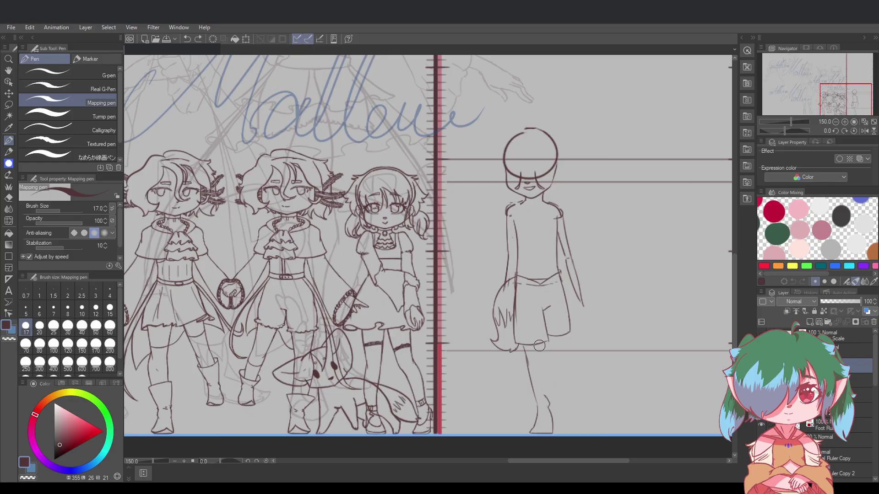
# Draw the inner line of the lower leg from the shorts hem down to the ankle
pyautogui.moveTo(538, 346); pyautogui.dragTo(545, 399)
pyautogui.hotkey('ctrl', 'z')
pyautogui.moveTo(539, 345); pyautogui.dragTo(546, 399)
pyautogui.hotkey('ctrl', 'z')
pyautogui.hotkey('ctrl', 'z')
pyautogui.hotkey('ctrl', 'z')
pyautogui.hotkey('ctrl', 'z')
pyautogui.moveTo(540, 354); pyautogui.dragTo(547, 399)
pyautogui.hotkey('ctrl', 'z')
pyautogui.moveTo(545, 396); pyautogui.dragTo(541, 359)
pyautogui.hotkey('ctrl', 'z')
pyautogui.hotkey('ctrl', 'z')
pyautogui.hotkey('ctrl', 'z')
pyautogui.hotkey('ctrl', 'z')
# Lasso the finished lower leg with its foot and move it sideways toward the far shorts leg
pyautogui.press('m')
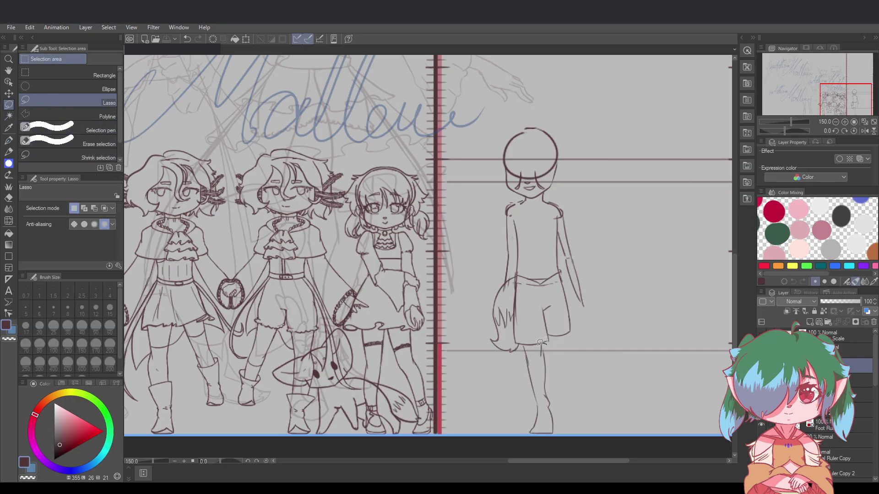
pyautogui.moveTo(520, 354)
pyautogui.mouseDown()
pyautogui.moveTo(520, 428)
pyautogui.moveTo(549, 433)
pyautogui.moveTo(581, 424)
pyautogui.moveTo(576, 370)
pyautogui.moveTo(544, 344)
pyautogui.mouseUp()
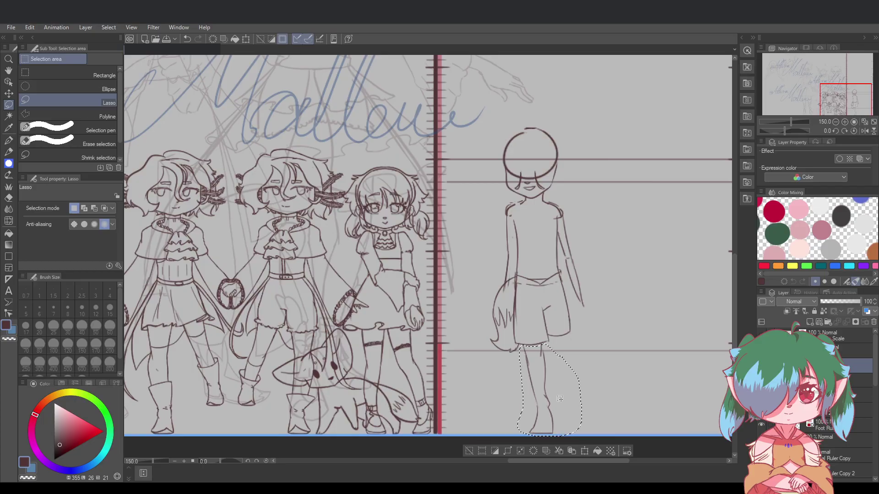
pyautogui.click(585, 451)
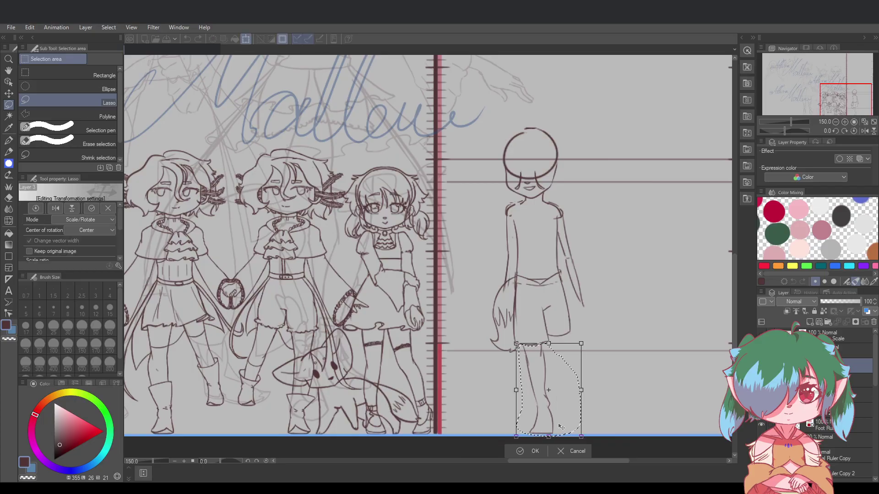
pyautogui.moveTo(580, 423); pyautogui.dragTo(585, 427)
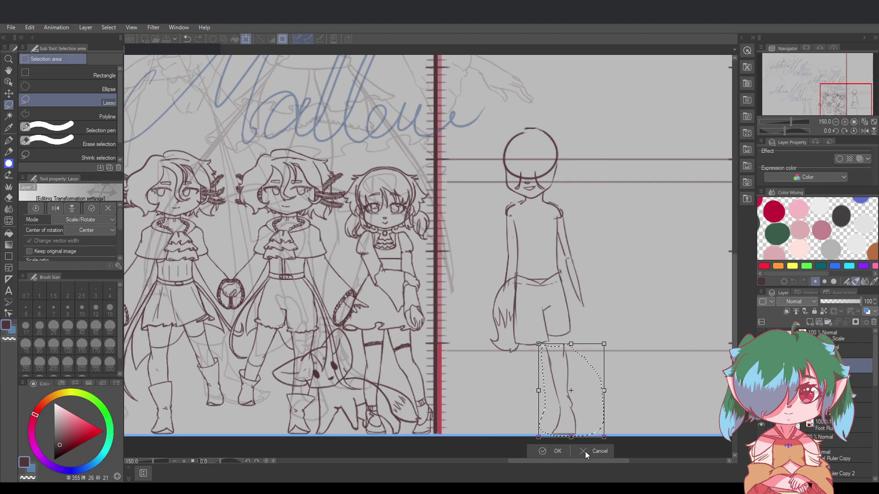
pyautogui.click(550, 451)
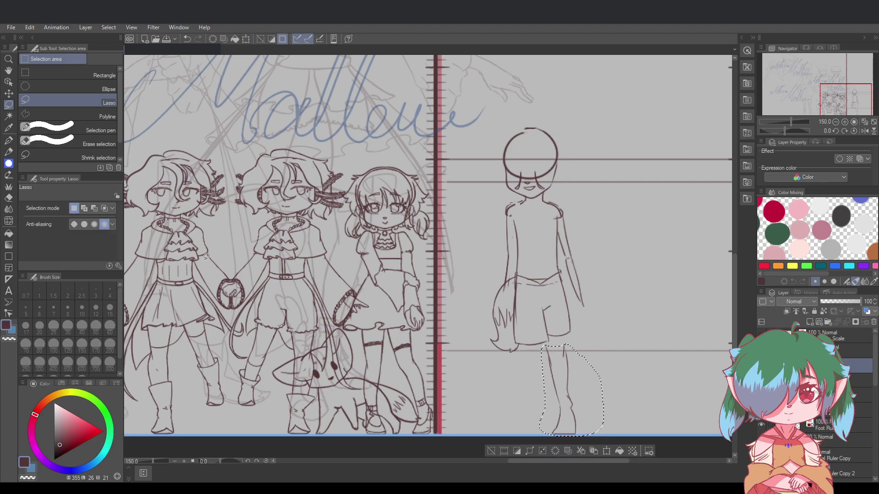
# Flip the selected lower leg horizontally, fit it under the far shorts hem and scale it down slightly
pyautogui.click(29, 28)
pyautogui.click(605, 450)
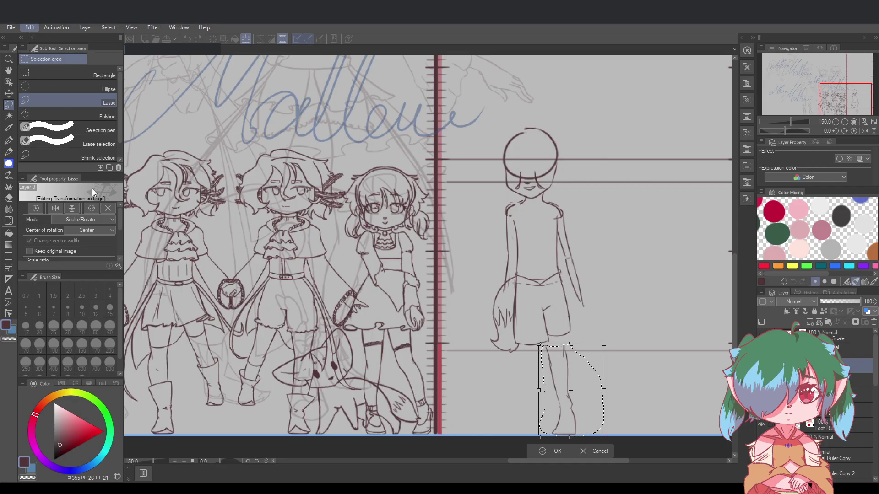
pyautogui.click(55, 208)
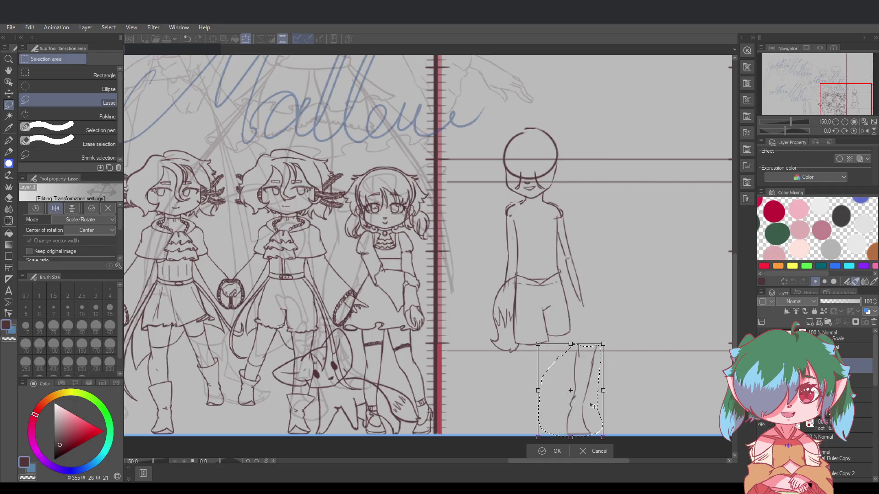
pyautogui.moveTo(594, 389); pyautogui.dragTo(562, 405)
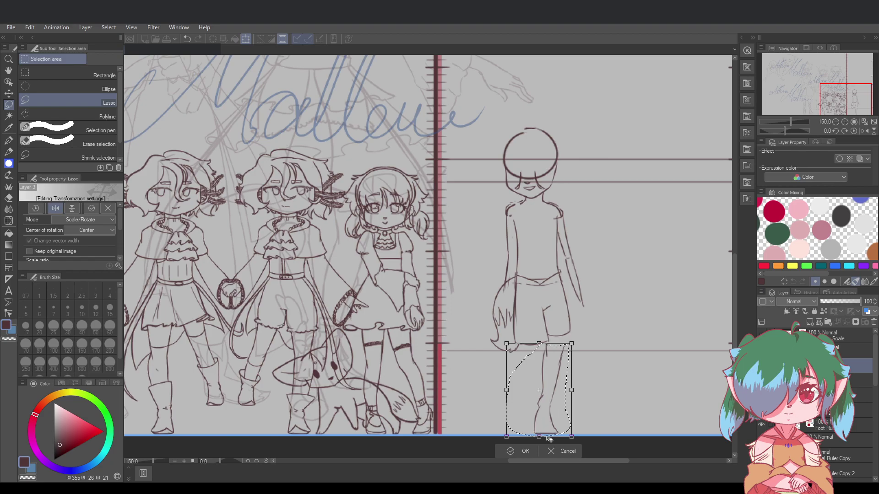
pyautogui.moveTo(548, 439); pyautogui.dragTo(553, 418)
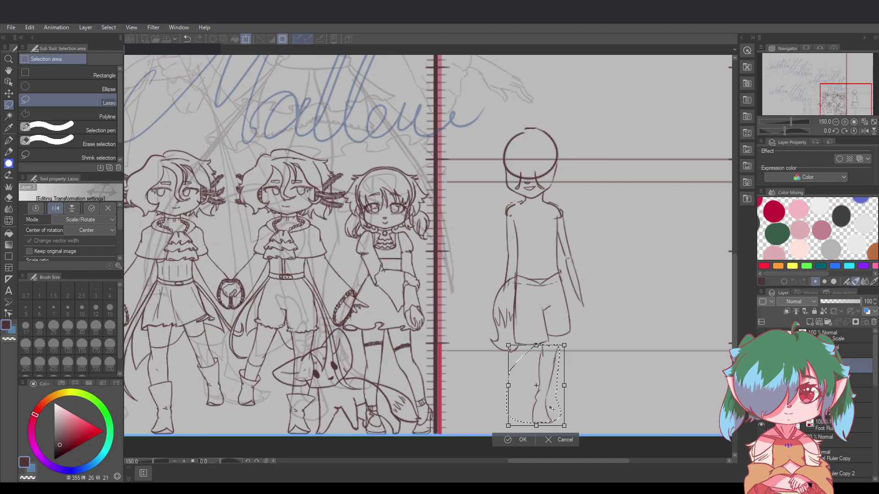
pyautogui.click(523, 440)
# Draw a new outer line for the ruler-side lower leg from hem to ankle, with a small knee mark
pyautogui.press('p')
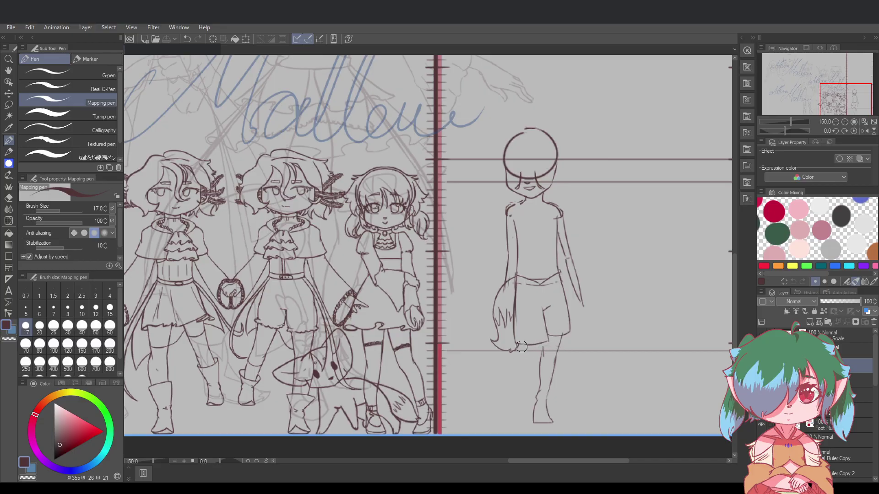
pyautogui.hotkey('ctrl', 'z')
pyautogui.hotkey('ctrl', 'z')
pyautogui.moveTo(521, 344)
pyautogui.mouseDown()
pyautogui.moveTo(530, 366)
pyautogui.moveTo(524, 358)
pyautogui.moveTo(540, 347)
pyautogui.moveTo(540, 366)
pyautogui.moveTo(541, 344)
pyautogui.moveTo(530, 412)
pyautogui.mouseUp()
pyautogui.hotkey('ctrl', 'z')
pyautogui.hotkey('ctrl', 'z')
pyautogui.hotkey('ctrl', 'z')
pyautogui.hotkey('ctrl', 'z')
pyautogui.hotkey('ctrl', 'z')
pyautogui.hotkey('ctrl', 'z')
pyautogui.hotkey('ctrl', 'z')
pyautogui.hotkey('ctrl', 'z')
pyautogui.hotkey('ctrl', 'z')
pyautogui.hotkey('ctrl', 'z')
pyautogui.moveTo(522, 350); pyautogui.dragTo(529, 414)
pyautogui.hotkey('ctrl', 'z')
pyautogui.hotkey('ctrl', 'z')
pyautogui.moveTo(521, 382); pyautogui.dragTo(527, 413)
pyautogui.hotkey('ctrl', 'z')
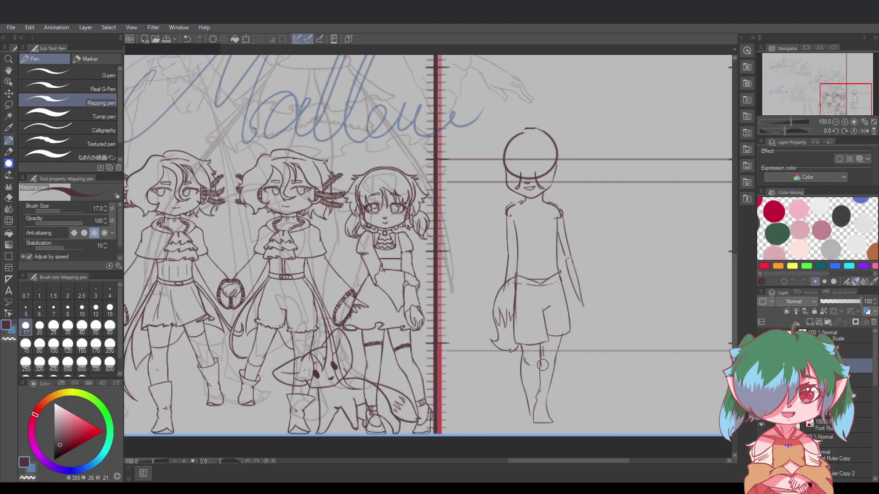
# Draw the inner line of the ruler-side lower leg from the shorts hem toward the ankle
pyautogui.hotkey('ctrl', 'z')
pyautogui.hotkey('ctrl', 'z')
pyautogui.moveTo(540, 344); pyautogui.dragTo(539, 349)
pyautogui.hotkey('ctrl', 'z')
pyautogui.moveTo(541, 350); pyautogui.dragTo(541, 384)
pyautogui.hotkey('ctrl', 'z')
pyautogui.hotkey('ctrl', 'z')
pyautogui.hotkey('ctrl', 'z')
pyautogui.moveTo(540, 345); pyautogui.dragTo(537, 400)
pyautogui.hotkey('ctrl', 'z')
pyautogui.hotkey('ctrl', 'z')
pyautogui.moveTo(540, 345); pyautogui.dragTo(538, 396)
pyautogui.hotkey('ctrl', 'z')
pyautogui.moveTo(540, 345)
pyautogui.mouseDown()
pyautogui.moveTo(542, 414)
pyautogui.moveTo(538, 351)
pyautogui.moveTo(539, 389)
pyautogui.mouseUp()
pyautogui.hotkey('ctrl', 'z')
# Draw the heel and flat sole of the ruler-side foot down on the ground line
pyautogui.moveTo(525, 406); pyautogui.dragTo(530, 427)
pyautogui.hotkey('ctrl', 'z')
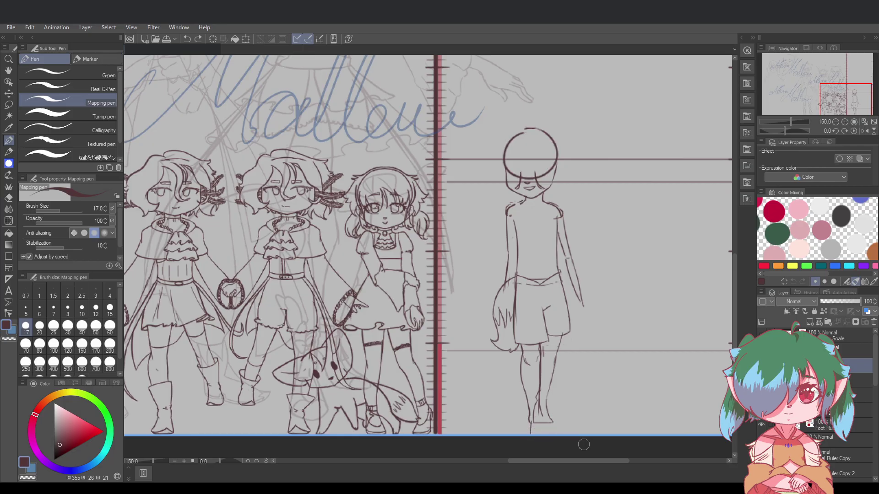
pyautogui.scroll(4, 571, 437)
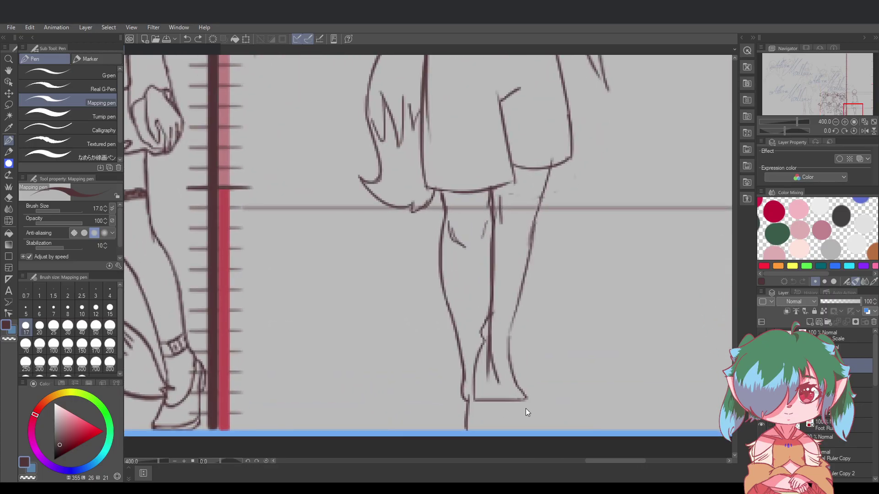
pyautogui.hotkey('ctrl', 'z')
pyautogui.moveTo(471, 391); pyautogui.dragTo(467, 430)
pyautogui.hotkey('ctrl', 'z')
pyautogui.hotkey('ctrl', 'z')
pyautogui.moveTo(469, 388)
pyautogui.mouseDown()
pyautogui.moveTo(466, 431)
pyautogui.moveTo(537, 432)
pyautogui.moveTo(515, 429)
pyautogui.moveTo(547, 428)
pyautogui.moveTo(525, 390)
pyautogui.mouseUp()
pyautogui.hotkey('ctrl', 'z')
pyautogui.hotkey('ctrl', 'z')
pyautogui.hotkey('ctrl', 'z')
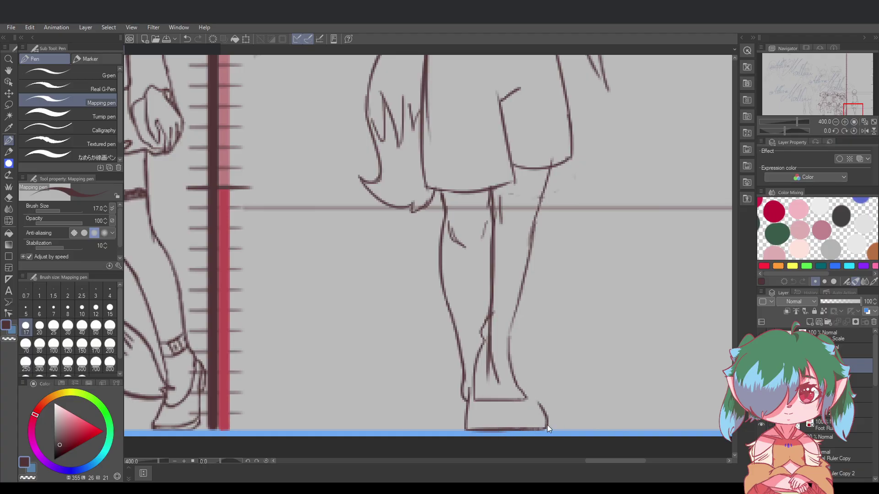
# Draw the rounded toe and instep of the ruler-side foot up to the inner leg line and save the drawing
pyautogui.hotkey('ctrl', 'z')
pyautogui.moveTo(548, 427); pyautogui.dragTo(524, 392)
pyautogui.hotkey('ctrl', 'z')
pyautogui.moveTo(544, 429)
pyautogui.mouseDown()
pyautogui.moveTo(523, 399)
pyautogui.moveTo(540, 409)
pyautogui.moveTo(544, 430)
pyautogui.moveTo(528, 403)
pyautogui.moveTo(539, 412)
pyautogui.moveTo(522, 402)
pyautogui.moveTo(545, 414)
pyautogui.moveTo(503, 379)
pyautogui.mouseUp()
pyautogui.hotkey('ctrl', 'z')
pyautogui.hotkey('ctrl', 'z')
pyautogui.hotkey('ctrl', 'z')
pyautogui.moveTo(545, 413); pyautogui.dragTo(498, 379)
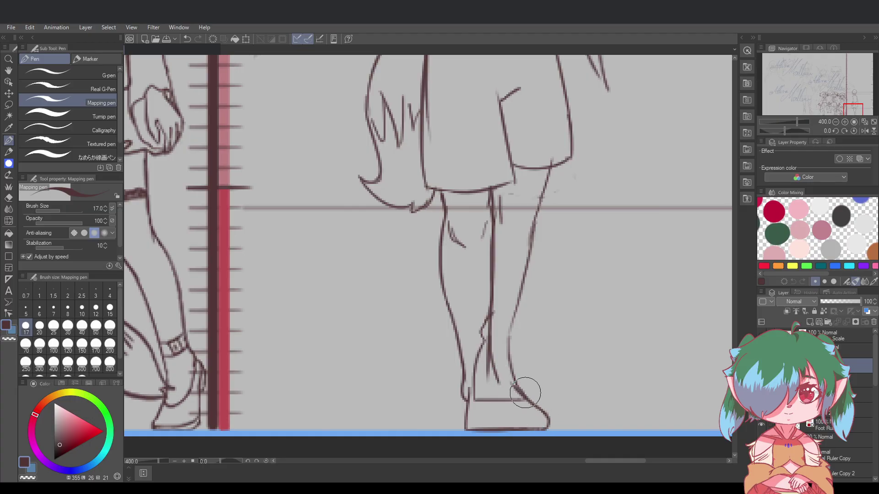
pyautogui.hotkey('ctrl', 'z')
pyautogui.moveTo(542, 412)
pyautogui.mouseDown()
pyautogui.moveTo(497, 380)
pyautogui.moveTo(542, 413)
pyautogui.mouseUp()
pyautogui.hotkey('ctrl', 'z')
pyautogui.hotkey('ctrl', 'z')
pyautogui.moveTo(492, 363); pyautogui.dragTo(545, 415)
pyautogui.hotkey('ctrl', 'z')
pyautogui.moveTo(498, 380); pyautogui.dragTo(548, 417)
pyautogui.hotkey('ctrl', 's')
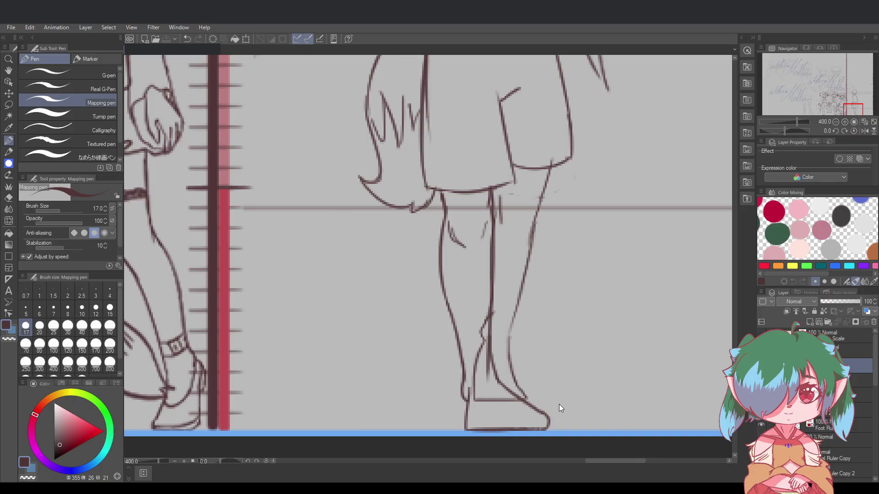
# Erase the far leg's inner ankle and foot lines where they overlap the ruler-side leg and foot
pyautogui.hotkey('ctrl', 'z')
pyautogui.moveTo(510, 341)
pyautogui.mouseDown()
pyautogui.moveTo(510, 326)
pyautogui.moveTo(509, 343)
pyautogui.mouseUp()
pyautogui.hotkey('ctrl', 'z')
pyautogui.moveTo(476, 304); pyautogui.dragTo(482, 315)
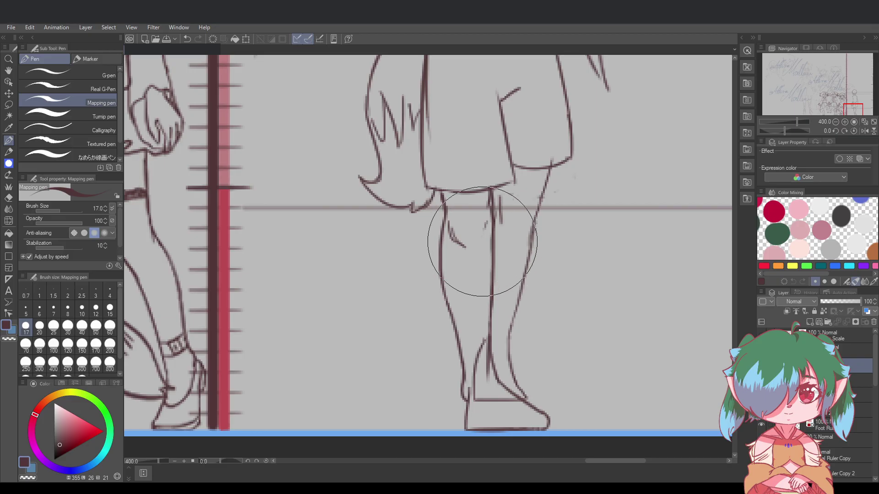
pyautogui.moveTo(479, 366)
pyautogui.mouseDown()
pyautogui.moveTo(477, 325)
pyautogui.moveTo(487, 405)
pyautogui.moveTo(477, 321)
pyautogui.mouseUp()
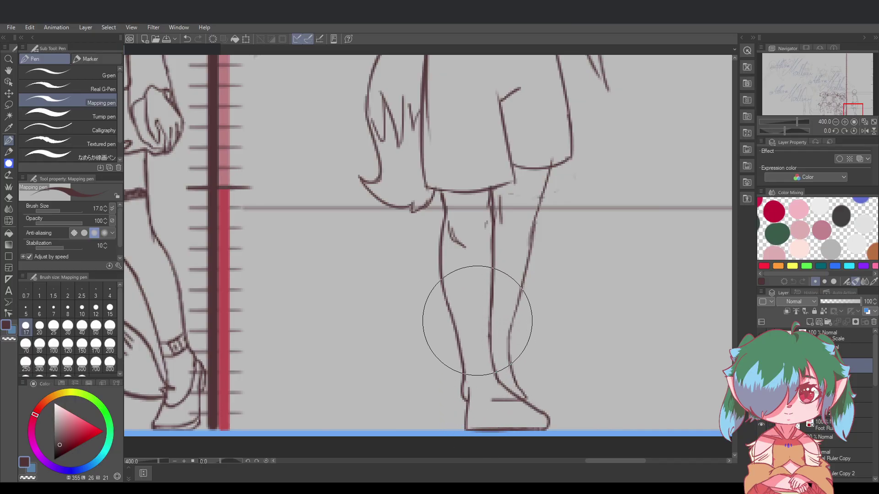
pyautogui.moveTo(487, 390); pyautogui.dragTo(523, 410)
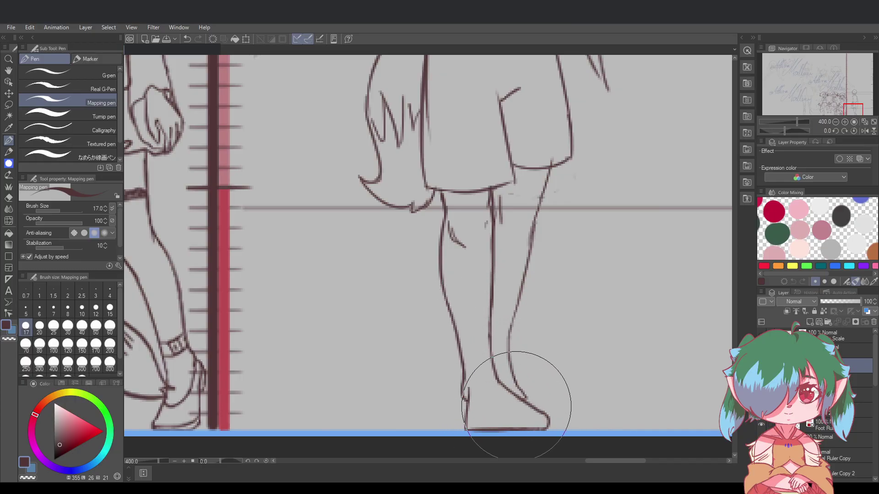
# Check the whole figure's proportions beside the ruler and the existing characters
pyautogui.scroll(-3, 578, 347)
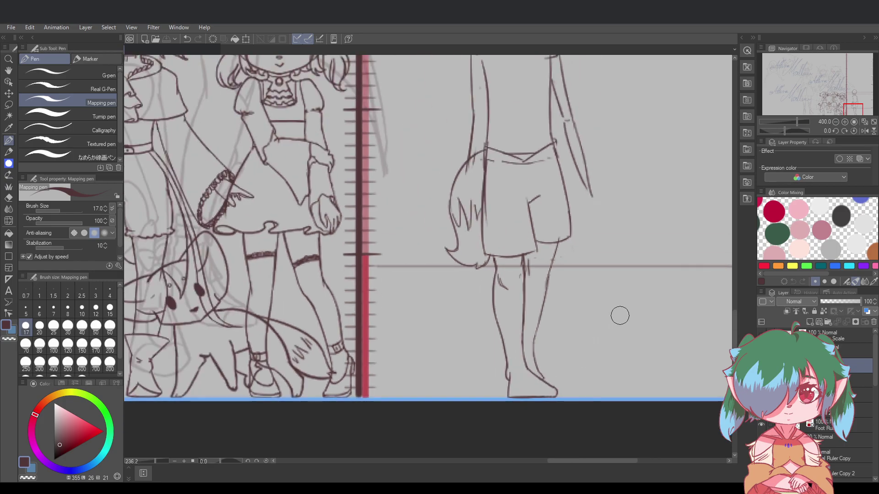
pyautogui.moveTo(735, 327); pyautogui.dragTo(735, 305)
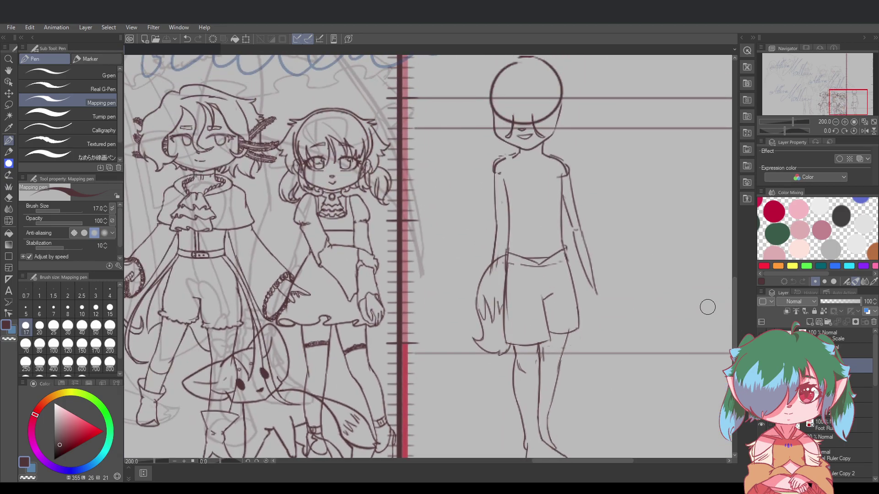
pyautogui.scroll(-1, 672, 313)
pyautogui.scroll(1, 690, 348)
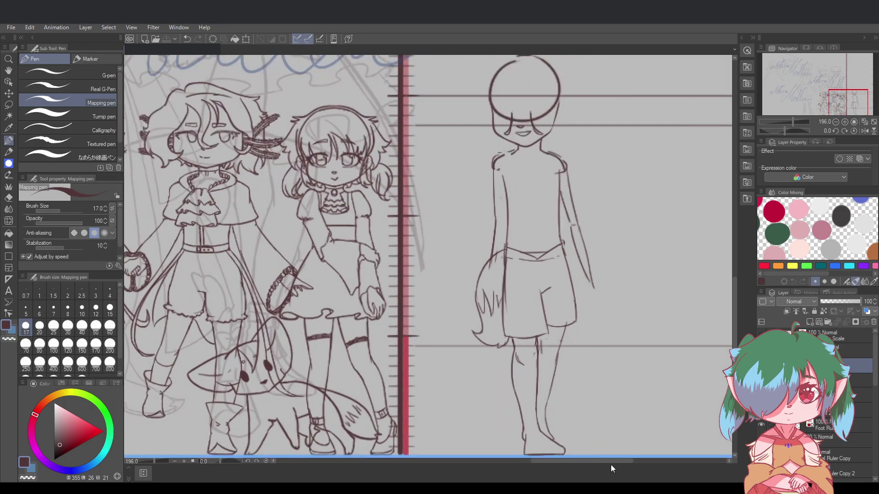
pyautogui.moveTo(619, 463); pyautogui.dragTo(633, 462)
pyautogui.scroll(-1, 635, 444)
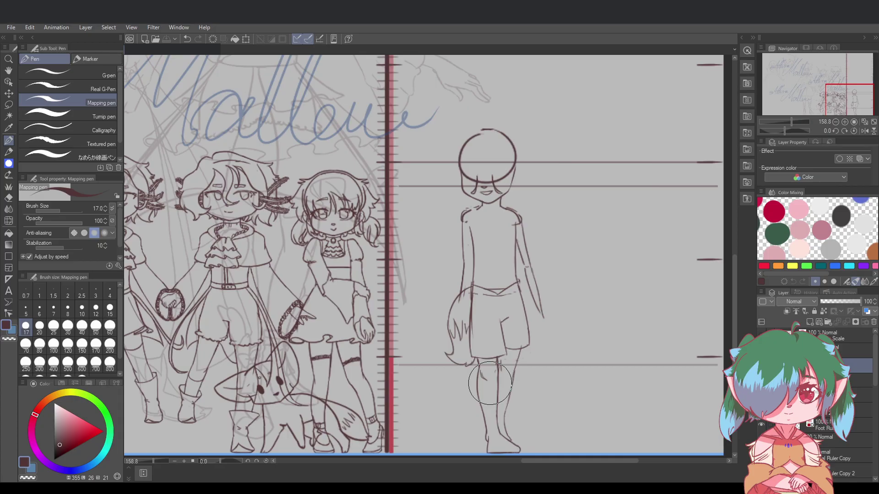
pyautogui.scroll(-2, 735, 298)
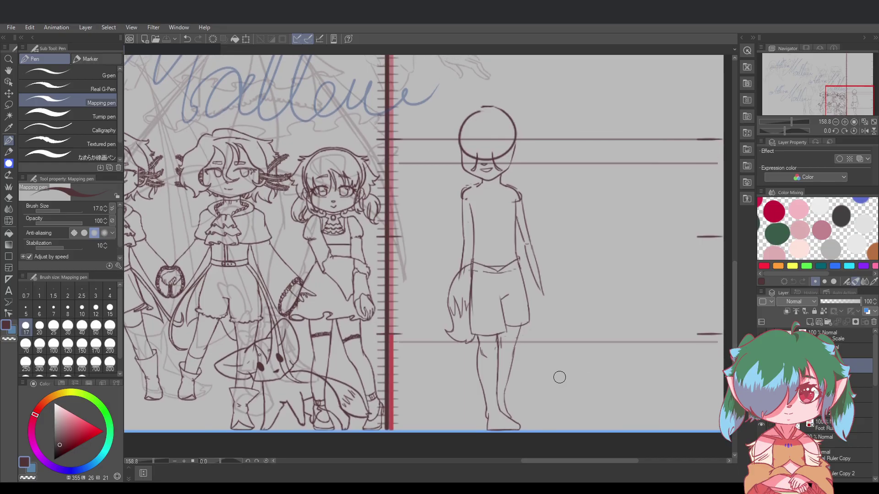
# Rework the hem line and inner fold of the shorts' far leg
pyautogui.moveTo(518, 322)
pyautogui.mouseDown()
pyautogui.moveTo(508, 321)
pyautogui.moveTo(526, 324)
pyautogui.moveTo(537, 301)
pyautogui.mouseUp()
pyautogui.hotkey('ctrl', 's')
pyautogui.moveTo(507, 328)
pyautogui.mouseDown()
pyautogui.moveTo(527, 327)
pyautogui.moveTo(521, 315)
pyautogui.moveTo(530, 327)
pyautogui.moveTo(525, 300)
pyautogui.mouseUp()
pyautogui.hotkey('ctrl', 'z')
pyautogui.hotkey('ctrl', 'z')
pyautogui.hotkey('ctrl', 'z')
pyautogui.hotkey('ctrl', 'z')
# Redraw the outer edge of the shorts' far leg from the waistband to the hem and save the drawing
pyautogui.moveTo(519, 265); pyautogui.dragTo(532, 327)
pyautogui.hotkey('ctrl', 'z')
pyautogui.moveTo(519, 265); pyautogui.dragTo(530, 318)
pyautogui.hotkey('ctrl', 'z')
pyautogui.moveTo(519, 265); pyautogui.dragTo(530, 323)
pyautogui.hotkey('ctrl', 's')
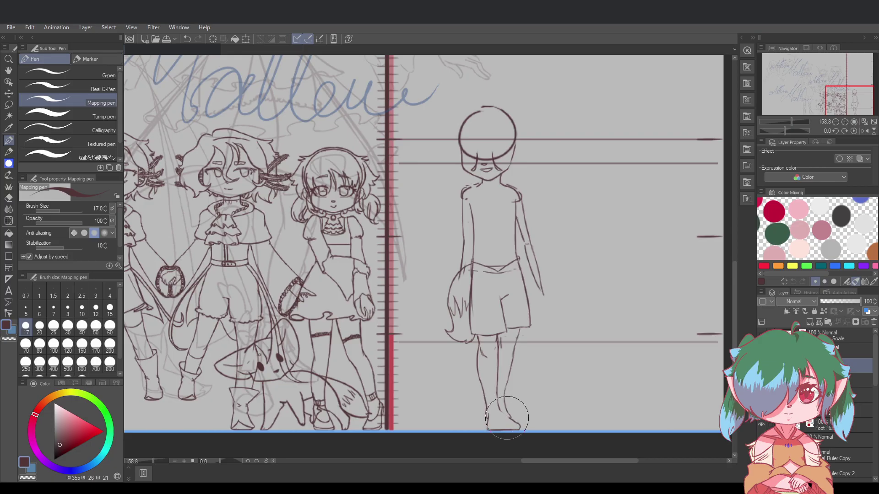
# Erase the rounded toe of the ruler-side foot and save the drawing
pyautogui.moveTo(515, 423)
pyautogui.mouseDown()
pyautogui.moveTo(522, 430)
pyautogui.moveTo(514, 428)
pyautogui.mouseUp()
pyautogui.moveTo(504, 397); pyautogui.dragTo(505, 400)
pyautogui.hotkey('ctrl', 'z')
pyautogui.hotkey('ctrl', 'z')
pyautogui.hotkey('ctrl', 'z')
pyautogui.hotkey('ctrl', 'z')
pyautogui.hotkey('ctrl', 'z')
pyautogui.hotkey('ctrl', 's')
# Redraw the front of the ruler-side foot narrower, with the far foot set slightly higher behind it
pyautogui.moveTo(510, 417); pyautogui.dragTo(510, 430)
pyautogui.hotkey('ctrl', 'z')
pyautogui.hotkey('ctrl', 'z')
pyautogui.hotkey('ctrl', 'z')
pyautogui.hotkey('ctrl', 'z')
pyautogui.hotkey('ctrl', 'z')
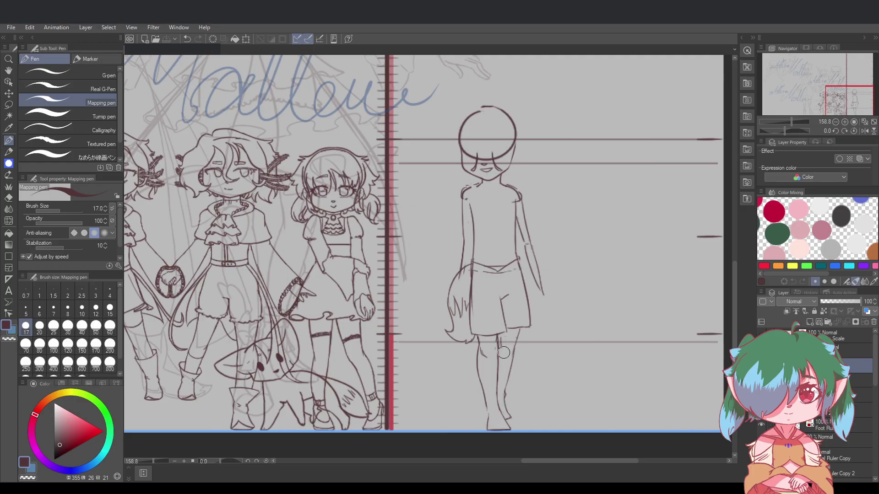
# Retouch the ruler-side leg's ankle and inner leg line and save the drawing
pyautogui.moveTo(486, 406); pyautogui.dragTo(488, 416)
pyautogui.hotkey('ctrl', 'z')
pyautogui.hotkey('ctrl', 'z')
pyautogui.hotkey('ctrl', 'z')
pyautogui.hotkey('ctrl', 'z')
pyautogui.hotkey('ctrl', 'z')
pyautogui.hotkey('ctrl', 'z')
pyautogui.hotkey('ctrl', 'z')
pyautogui.scroll(-1, 657, 354)
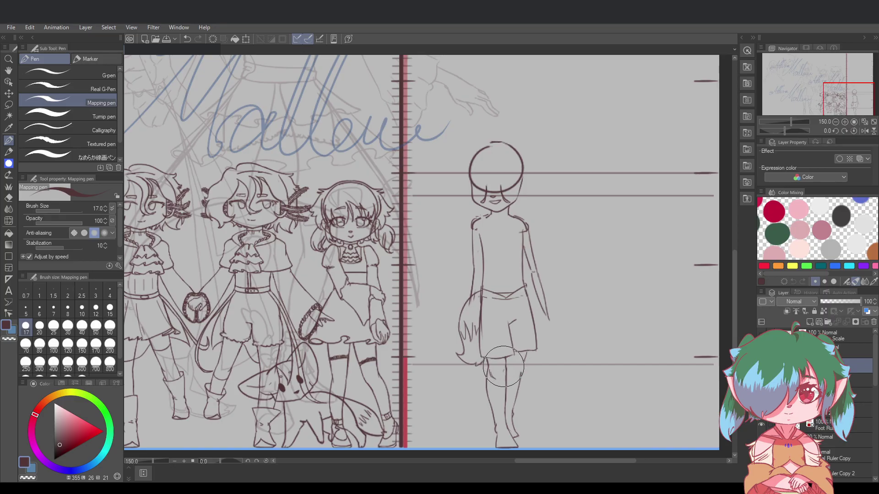
pyautogui.hotkey('ctrl', 's')
# Erase the knee section of the far leg's outer line and transform the remaining calf line outward
pyautogui.moveTo(524, 360); pyautogui.dragTo(526, 357)
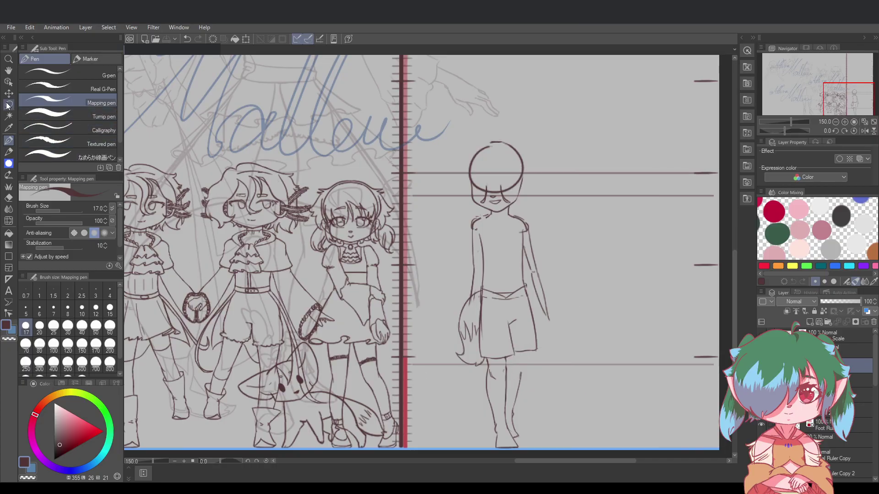
pyautogui.press('m')
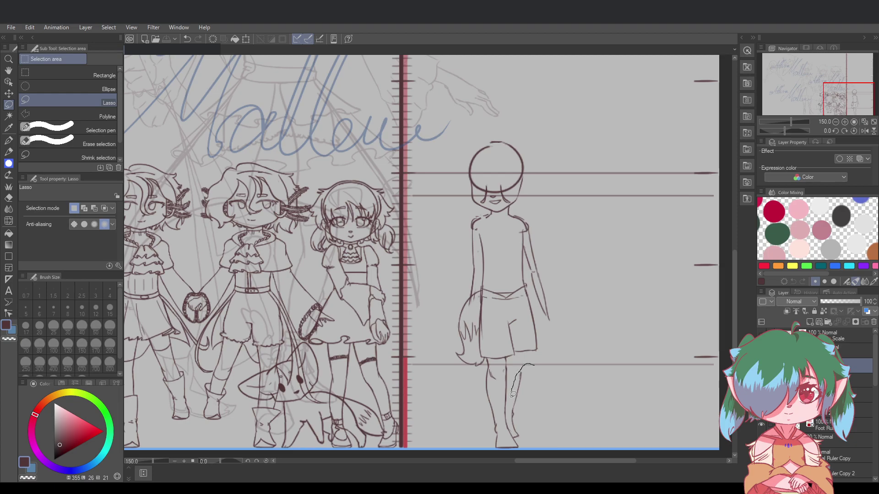
pyautogui.moveTo(518, 407); pyautogui.dragTo(539, 403)
pyautogui.hotkey('ctrl', 't')
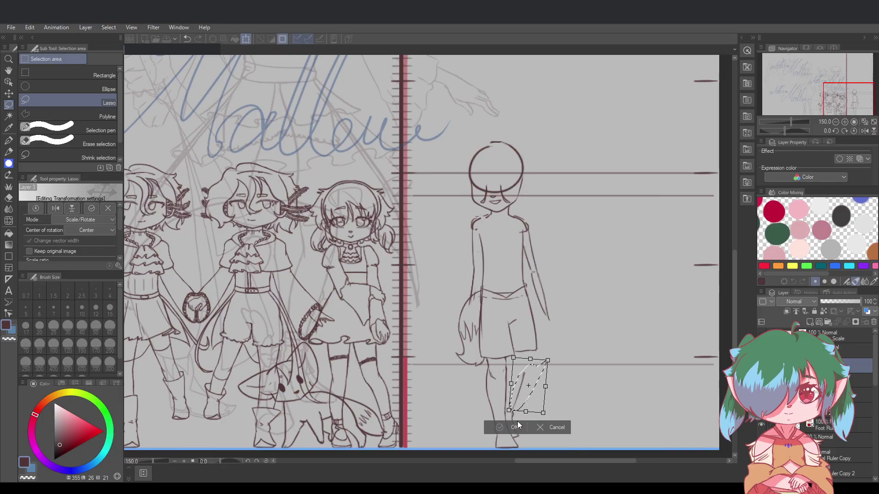
pyautogui.click(513, 427)
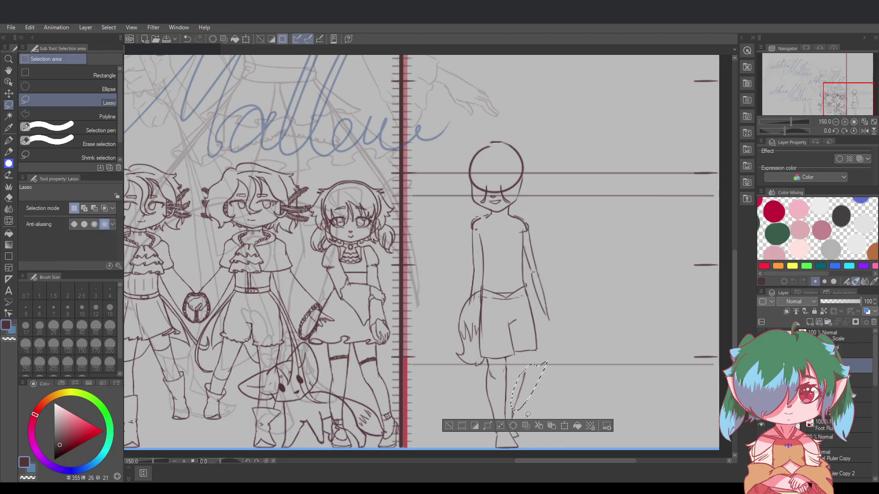
pyautogui.hotkey('ctrl', 'd')
pyautogui.click(10, 142)
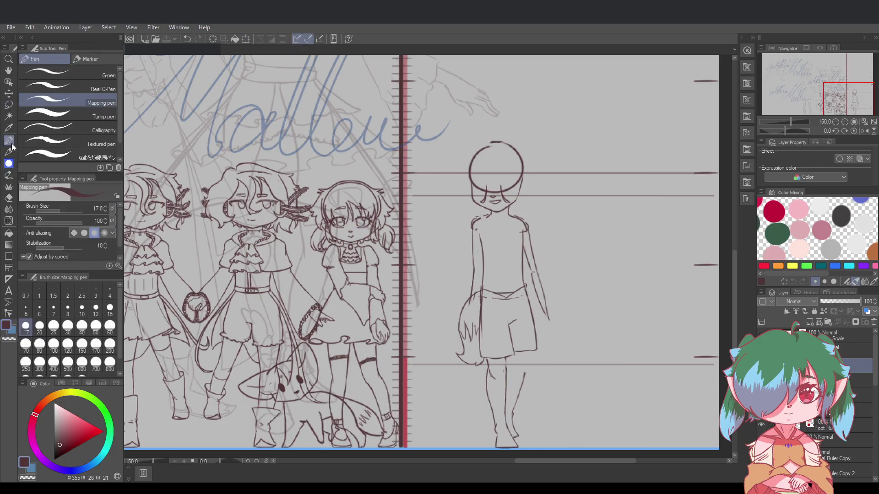
# Draw the far leg's outer knee and thigh line from the calf up to the shorts' hem
pyautogui.hotkey('ctrl', 'z')
pyautogui.moveTo(525, 373)
pyautogui.mouseDown()
pyautogui.moveTo(525, 350)
pyautogui.moveTo(524, 374)
pyautogui.moveTo(527, 364)
pyautogui.moveTo(511, 366)
pyautogui.mouseUp()
pyautogui.hotkey('ctrl', 'z')
pyautogui.hotkey('ctrl', 'z')
pyautogui.hotkey('ctrl', 'z')
pyautogui.hotkey('ctrl', 'z')
pyautogui.hotkey('ctrl', 'z')
pyautogui.hotkey('ctrl', 'z')
pyautogui.hotkey('ctrl', 'z')
pyautogui.hotkey('ctrl', 'z')
pyautogui.hotkey('ctrl', 'z')
pyautogui.hotkey('ctrl', 'z')
# Draw the inner thigh line between the legs and a short knee mark on the far leg
pyautogui.moveTo(508, 358)
pyautogui.mouseDown()
pyautogui.moveTo(507, 383)
pyautogui.moveTo(520, 384)
pyautogui.mouseUp()
pyautogui.hotkey('ctrl', 'z')
pyautogui.hotkey('ctrl', 'z')
pyautogui.hotkey('ctrl', 'z')
pyautogui.hotkey('ctrl', 'z')
pyautogui.hotkey('ctrl', 'z')
pyautogui.hotkey('ctrl', 'z')
pyautogui.hotkey('ctrl', 'z')
pyautogui.hotkey('ctrl', 'z')
pyautogui.hotkey('ctrl', 'z')
pyautogui.hotkey('ctrl', 'z')
pyautogui.hotkey('ctrl', 'z')
pyautogui.hotkey('ctrl', 'z')
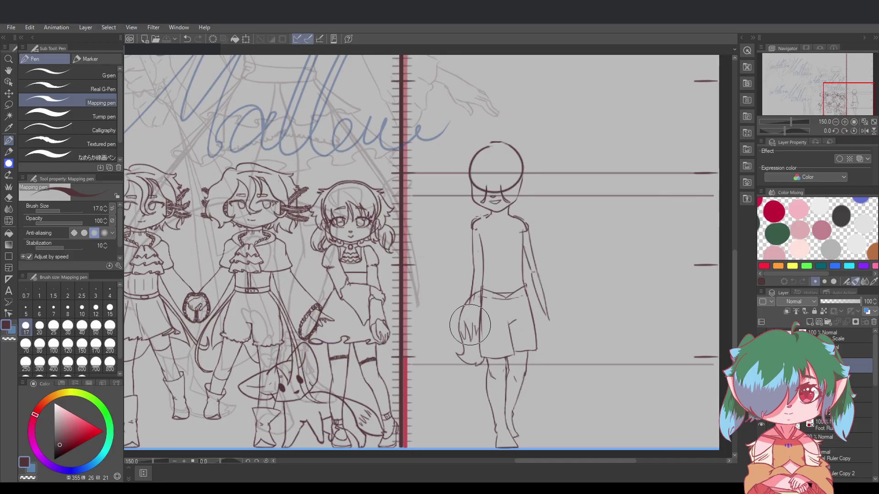
# Erase the slanted crotch fold and the inner hem line of the shorts' far leg
pyautogui.moveTo(511, 320); pyautogui.dragTo(516, 348)
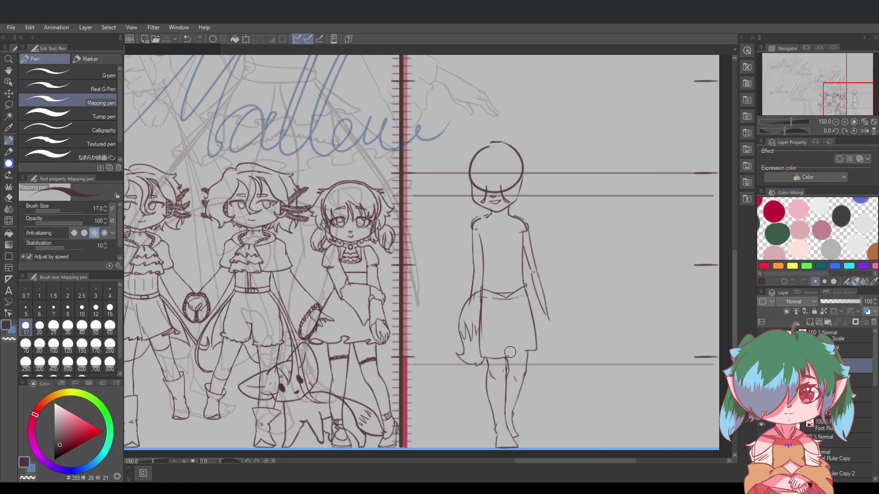
pyautogui.moveTo(510, 356)
pyautogui.mouseDown()
pyautogui.moveTo(504, 326)
pyautogui.moveTo(513, 331)
pyautogui.mouseUp()
pyautogui.hotkey('ctrl', 'z')
pyautogui.hotkey('ctrl', 'z')
pyautogui.hotkey('ctrl', 'z')
# Draw a straight crotch seam down to the hem and a new hem line for the shorts' far leg
pyautogui.moveTo(506, 333)
pyautogui.mouseDown()
pyautogui.moveTo(508, 356)
pyautogui.moveTo(507, 331)
pyautogui.moveTo(515, 337)
pyautogui.moveTo(507, 325)
pyautogui.moveTo(512, 351)
pyautogui.moveTo(527, 351)
pyautogui.moveTo(513, 354)
pyautogui.moveTo(526, 352)
pyautogui.mouseUp()
pyautogui.hotkey('ctrl', 'z')
pyautogui.hotkey('ctrl', 'z')
pyautogui.hotkey('ctrl', 'z')
pyautogui.hotkey('ctrl', 'z')
pyautogui.hotkey('ctrl', 'z')
pyautogui.hotkey('ctrl', 'z')
pyautogui.hotkey('ctrl', 'z')
pyautogui.hotkey('ctrl', 'z')
pyautogui.hotkey('ctrl', 'z')
pyautogui.hotkey('ctrl', 'z')
pyautogui.hotkey('ctrl', 'z')
pyautogui.hotkey('ctrl', 'z')
pyautogui.hotkey('ctrl', 'z')
pyautogui.hotkey('ctrl', 'z')
# Erase the outer edge of the shorts' far leg and shorten its hem, saving the drawing
pyautogui.moveTo(538, 352); pyautogui.dragTo(533, 319)
pyautogui.moveTo(510, 355); pyautogui.dragTo(531, 353)
pyautogui.hotkey('ctrl', 'z')
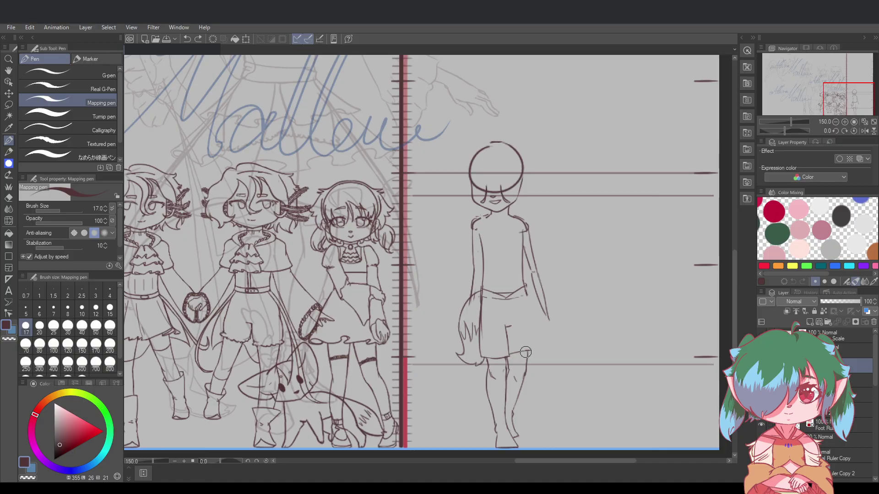
pyautogui.hotkey('ctrl', 's')
pyautogui.hotkey('ctrl', 'z')
pyautogui.moveTo(528, 357); pyautogui.dragTo(531, 353)
pyautogui.hotkey('ctrl', 'z')
# Redraw the outer edge of the shorts' far leg as a flared line from waistband to hem
pyautogui.moveTo(526, 293)
pyautogui.mouseDown()
pyautogui.moveTo(536, 359)
pyautogui.moveTo(527, 294)
pyautogui.moveTo(530, 353)
pyautogui.mouseUp()
pyautogui.hotkey('ctrl', 'z')
pyautogui.hotkey('ctrl', 'z')
pyautogui.hotkey('ctrl', 'z')
pyautogui.hotkey('ctrl', 's')
pyautogui.hotkey('ctrl', 'z')
pyautogui.moveTo(526, 296); pyautogui.dragTo(537, 349)
pyautogui.hotkey('ctrl', 'z')
pyautogui.hotkey('ctrl', 'z')
pyautogui.moveTo(527, 296); pyautogui.dragTo(538, 350)
pyautogui.hotkey('ctrl', 'z')
# Draw the outer hem corner of the shorts' far leg and save the drawing
pyautogui.moveTo(526, 351)
pyautogui.mouseDown()
pyautogui.moveTo(537, 351)
pyautogui.moveTo(528, 354)
pyautogui.mouseUp()
pyautogui.hotkey('ctrl', 'z')
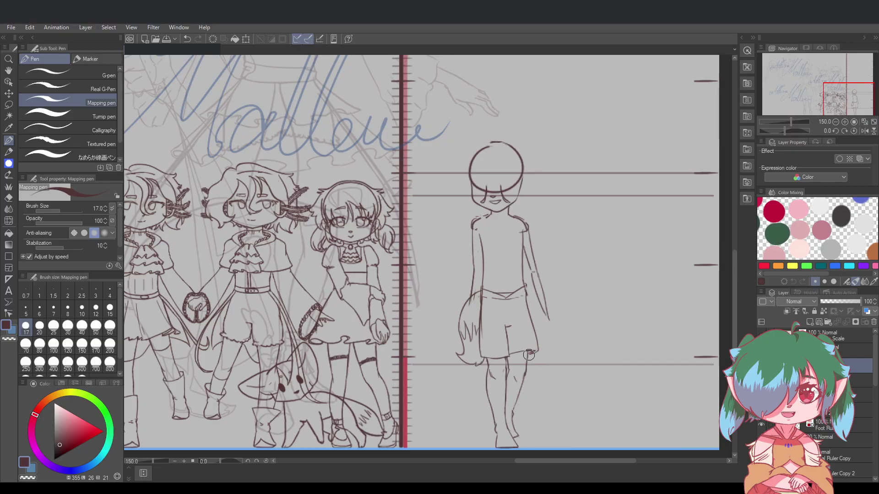
pyautogui.hotkey('ctrl', 's')
pyautogui.moveTo(486, 336); pyautogui.dragTo(485, 312)
pyautogui.hotkey('ctrl', 'z')
pyautogui.hotkey('ctrl', 'z')
pyautogui.hotkey('ctrl', 'z')
# Draw the front and side lines of a sandal on the ruler-side foot
pyautogui.moveTo(512, 438); pyautogui.dragTo(518, 437)
pyautogui.hotkey('ctrl', 'z')
pyautogui.moveTo(513, 440); pyautogui.dragTo(512, 443)
pyautogui.hotkey('ctrl', 'z')
pyautogui.hotkey('ctrl', 'z')
pyautogui.moveTo(513, 444); pyautogui.dragTo(507, 431)
pyautogui.hotkey('ctrl', 'z')
pyautogui.hotkey('ctrl', 'z')
pyautogui.hotkey('ctrl', 'z')
pyautogui.hotkey('ctrl', 'z')
pyautogui.hotkey('ctrl', 'z')
# Draw the sandal's crossing straps over the instep of the ruler-side foot
pyautogui.moveTo(497, 440); pyautogui.dragTo(512, 435)
pyautogui.hotkey('ctrl', 'z')
pyautogui.hotkey('ctrl', 'z')
pyautogui.hotkey('ctrl', 'z')
pyautogui.hotkey('ctrl', 'z')
pyautogui.hotkey('ctrl', 'z')
pyautogui.hotkey('ctrl', 'z')
pyautogui.hotkey('ctrl', 'z')
pyautogui.hotkey('ctrl', 'z')
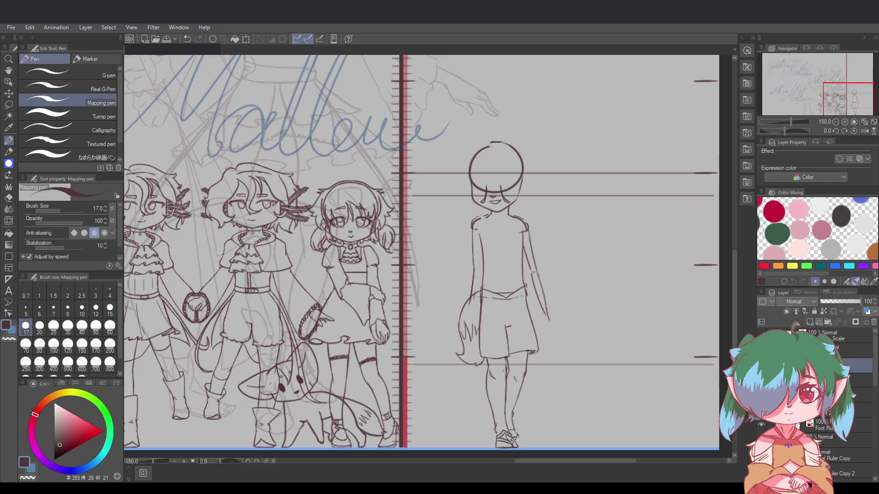
# Detail the toes and the outer side of the sandal and save the drawing
pyautogui.hotkey('ctrl', 'z')
pyautogui.moveTo(503, 440); pyautogui.dragTo(504, 446)
pyautogui.hotkey('ctrl', 'z')
pyautogui.hotkey('ctrl', 'z')
pyautogui.hotkey('ctrl', 'z')
pyautogui.moveTo(513, 439); pyautogui.dragTo(518, 445)
pyautogui.hotkey('ctrl', 's')
pyautogui.hotkey('ctrl', 's')
# Refine the sandal's heel edge and the strap across the top of the foot
pyautogui.hotkey('ctrl', 'z')
pyautogui.moveTo(497, 436); pyautogui.dragTo(496, 439)
pyautogui.hotkey('ctrl', 'z')
pyautogui.hotkey('ctrl', 's')
pyautogui.moveTo(504, 438); pyautogui.dragTo(508, 438)
pyautogui.hotkey('ctrl', 'z')
pyautogui.hotkey('ctrl', 'z')
pyautogui.hotkey('ctrl', 'z')
pyautogui.hotkey('ctrl', 'z')
pyautogui.hotkey('ctrl', 'z')
# Draw the sandal's crisscross ankle straps above the instep and save the drawing
pyautogui.moveTo(503, 429); pyautogui.dragTo(506, 423)
pyautogui.hotkey('ctrl', 's')
pyautogui.moveTo(495, 432); pyautogui.dragTo(498, 434)
# Lasso the whole new figure beside the ruler, apply a Scale/Rotate transform and clear the selection
pyautogui.scroll(2, 538, 413)
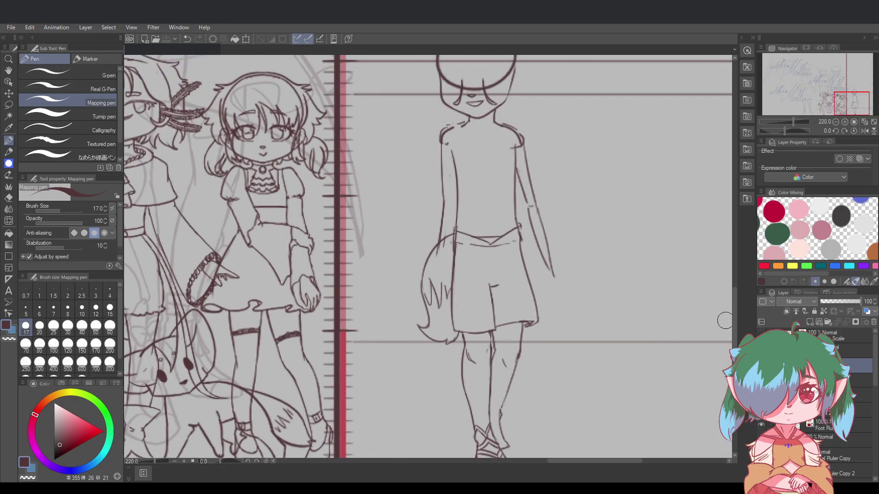
pyautogui.moveTo(735, 319); pyautogui.dragTo(734, 330)
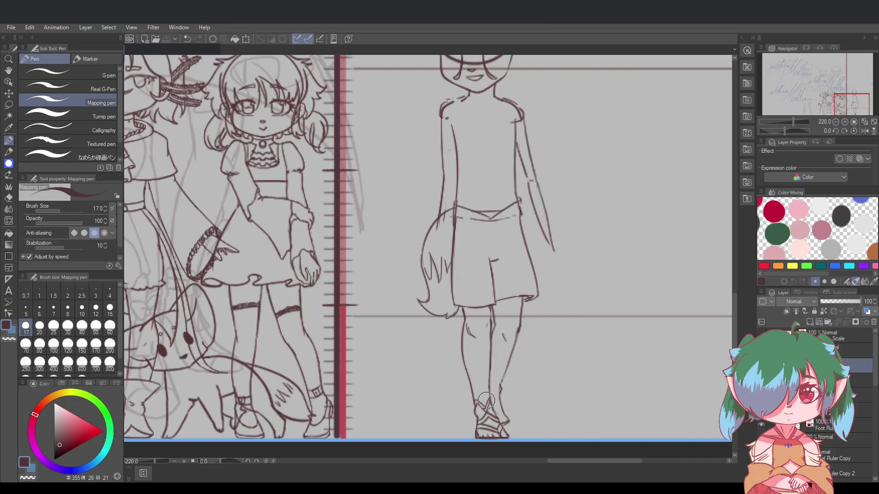
pyautogui.scroll(2, 733, 298)
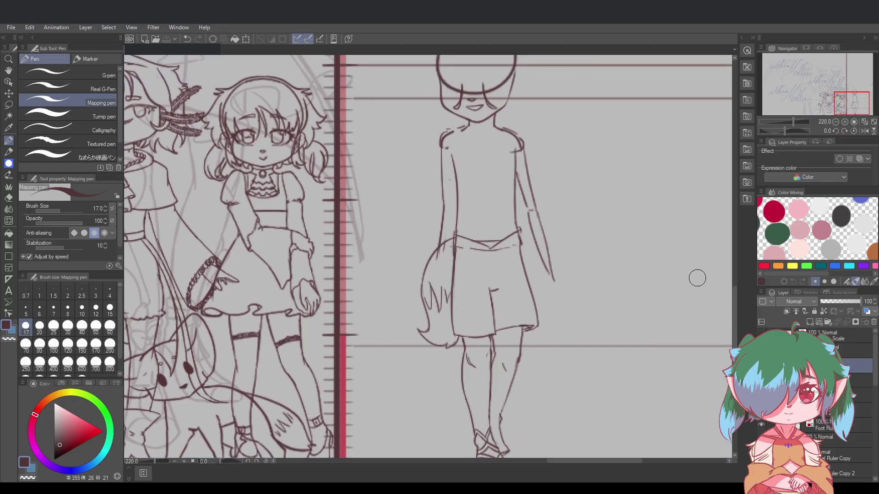
pyautogui.scroll(-1, 678, 279)
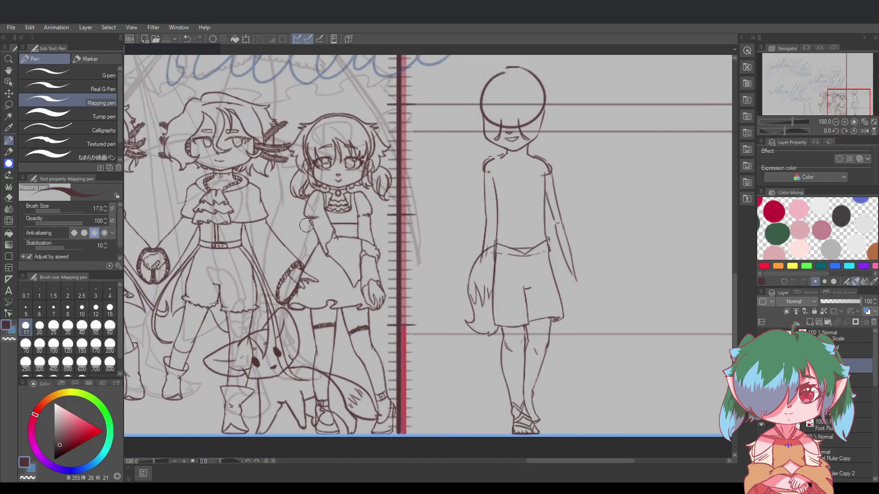
pyautogui.click(8, 104)
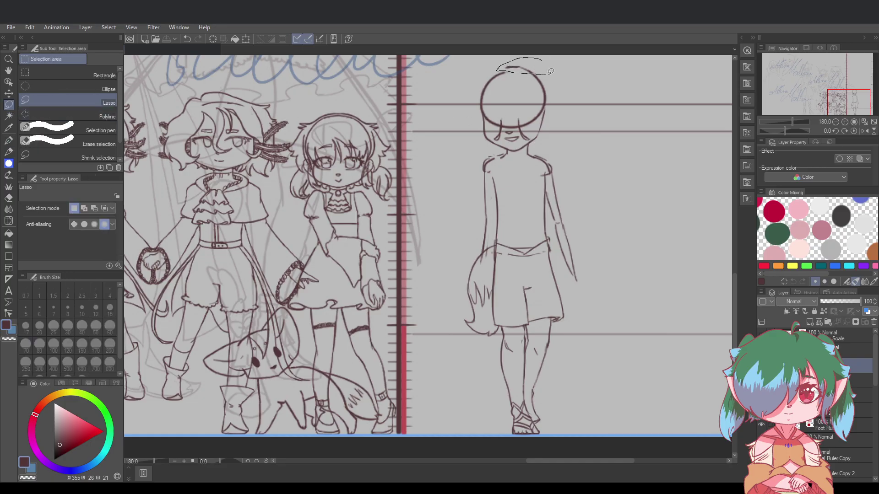
pyautogui.moveTo(548, 74)
pyautogui.mouseDown()
pyautogui.moveTo(529, 54)
pyautogui.moveTo(499, 67)
pyautogui.moveTo(551, 68)
pyautogui.moveTo(535, 72)
pyautogui.moveTo(521, 56)
pyautogui.moveTo(451, 97)
pyautogui.moveTo(446, 201)
pyautogui.moveTo(426, 300)
pyautogui.moveTo(440, 430)
pyautogui.moveTo(557, 467)
pyautogui.moveTo(681, 313)
pyautogui.moveTo(616, 53)
pyautogui.mouseUp()
pyautogui.click(564, 95)
pyautogui.click(563, 85)
pyautogui.click(505, 89)
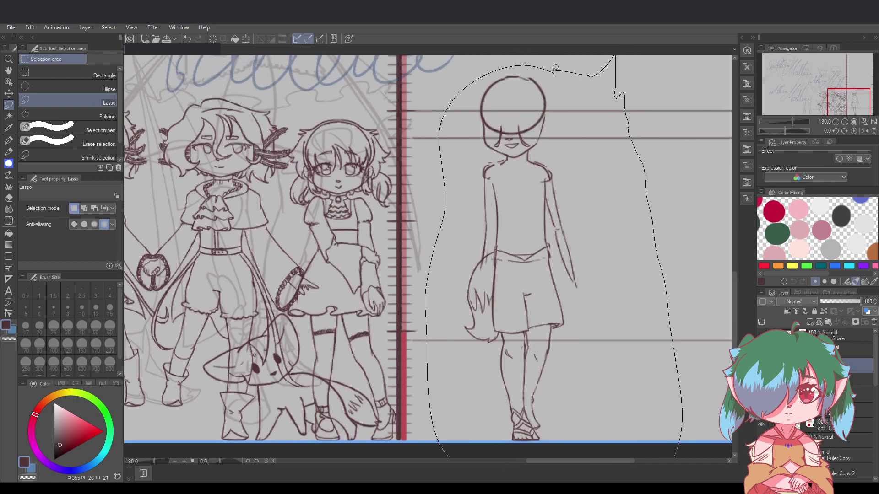
pyautogui.click(589, 451)
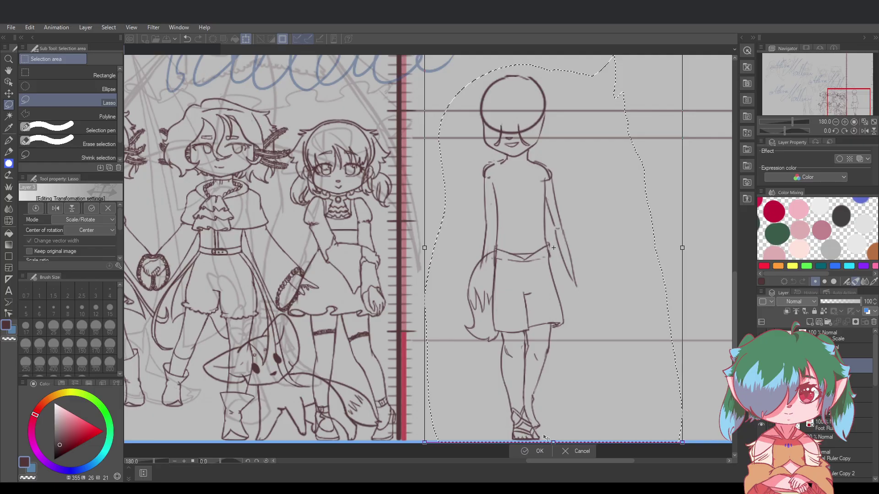
pyautogui.click(538, 452)
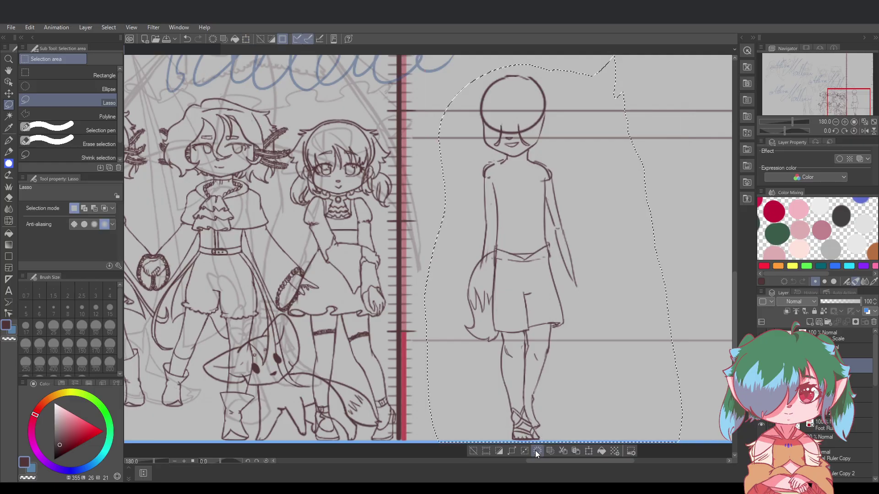
pyautogui.click(692, 405)
# Draw the flat sole line under the ruler-side foot's sandal along the ground line and save the drawing
pyautogui.hscroll(-5, 552, 460)
pyautogui.scroll(4, 544, 453)
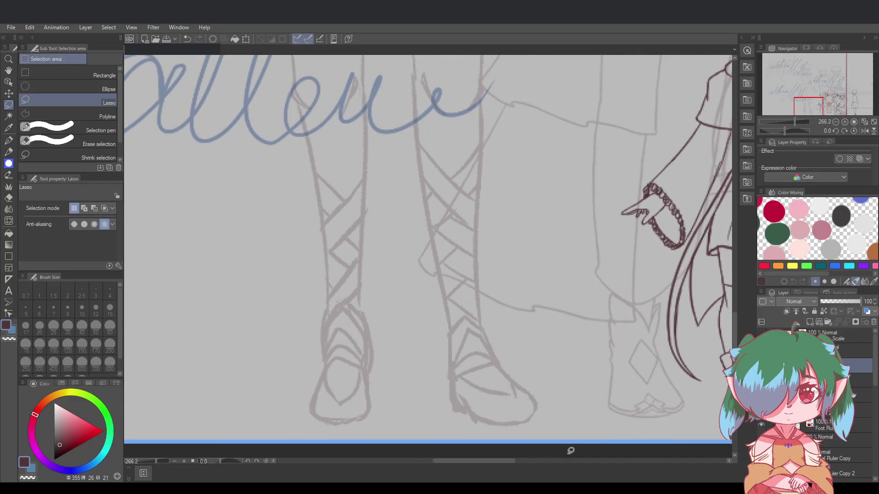
pyautogui.hscroll(8, 570, 450)
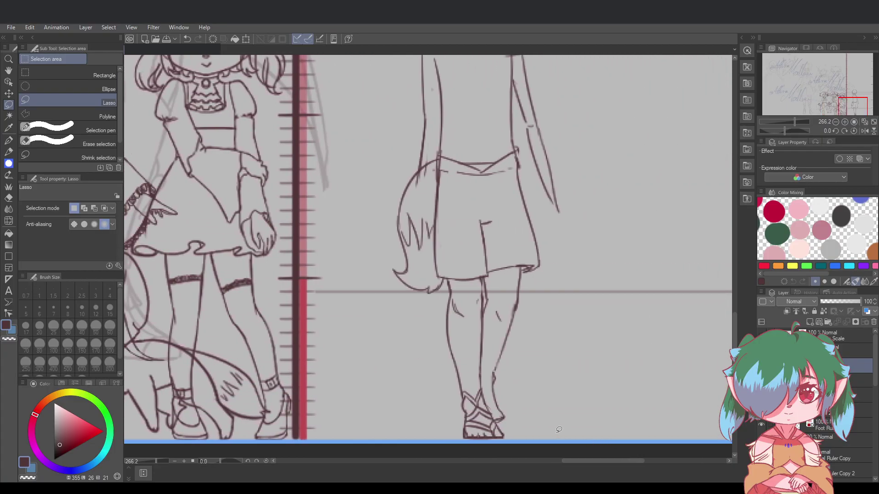
pyautogui.scroll(2, 563, 431)
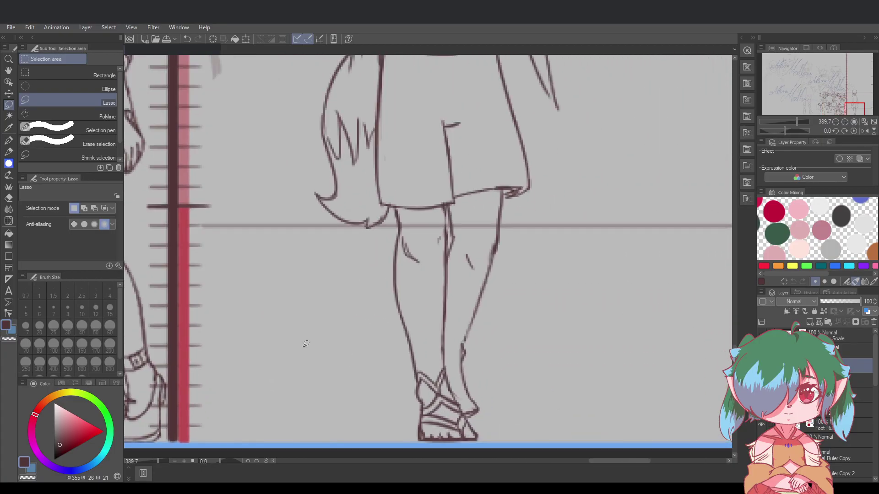
pyautogui.press('p')
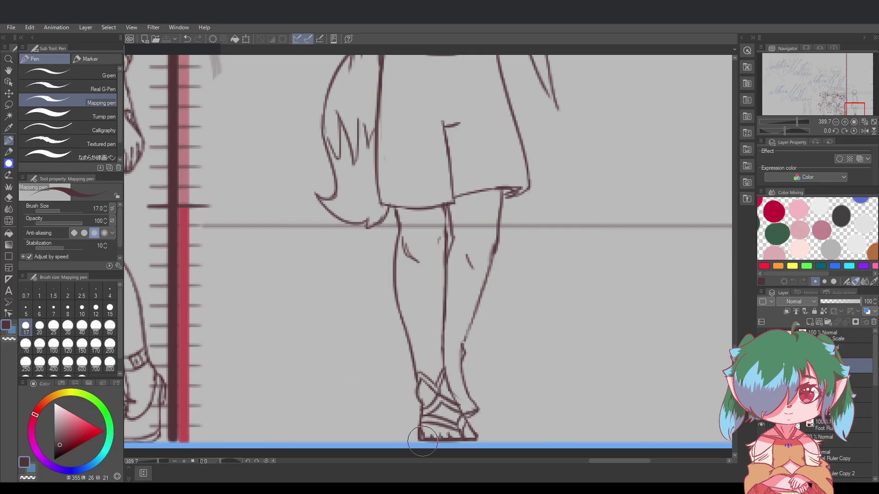
pyautogui.hotkey('ctrl', 'z')
pyautogui.moveTo(423, 442); pyautogui.dragTo(477, 442)
pyautogui.hotkey('ctrl', 'z')
pyautogui.moveTo(423, 442); pyautogui.dragTo(464, 442)
pyautogui.moveTo(421, 442); pyautogui.dragTo(473, 442)
pyautogui.hotkey('ctrl', 'z')
pyautogui.hotkey('ctrl', 'z')
pyautogui.hotkey('ctrl', 's')
# Lasso the sandal's sole line, adjust it against the ground line and clear the selection
pyautogui.click(9, 104)
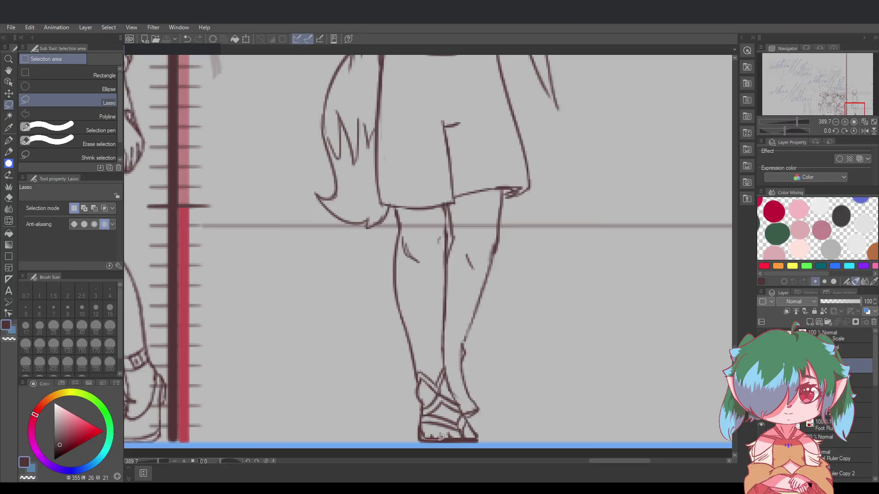
pyautogui.moveTo(461, 436); pyautogui.dragTo(463, 436)
pyautogui.hotkey('ctrl', 'd')
pyautogui.moveTo(421, 439); pyautogui.dragTo(422, 440)
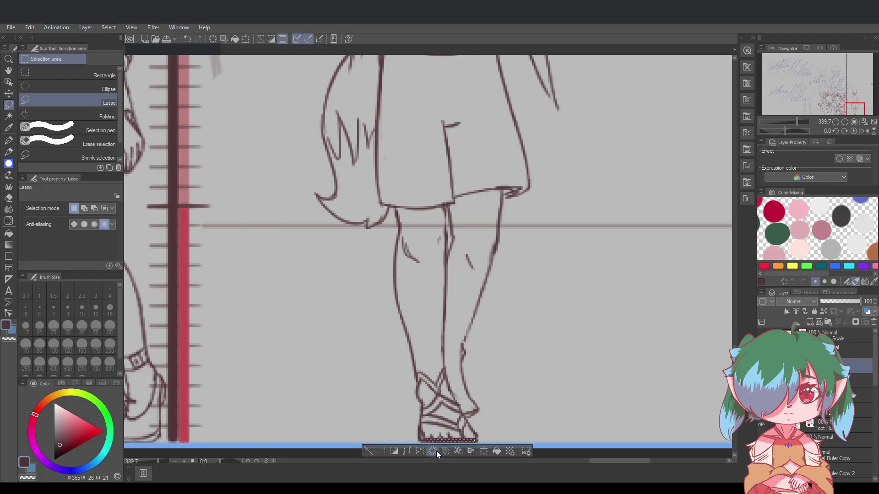
pyautogui.click(436, 452)
pyautogui.hotkey('ctrl', 'd')
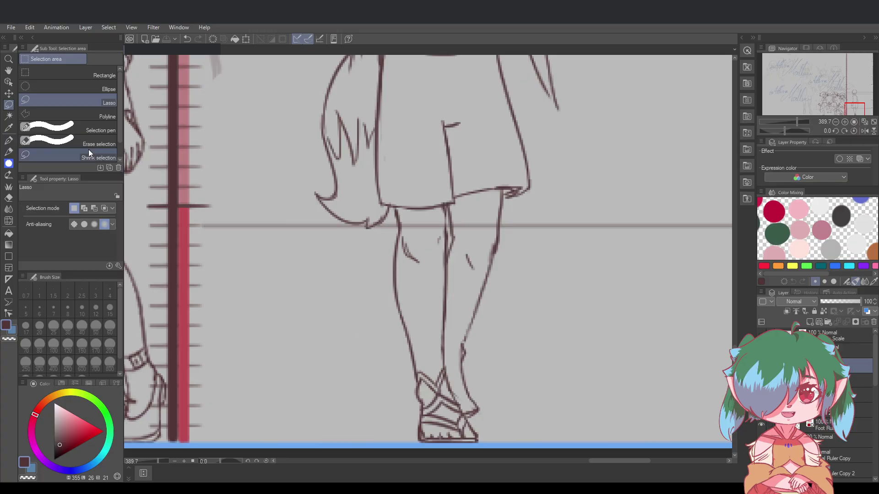
# Draw the top's neckline across the chest from shoulder to shoulder with the Mapping pen and save the drawing
pyautogui.click(5, 141)
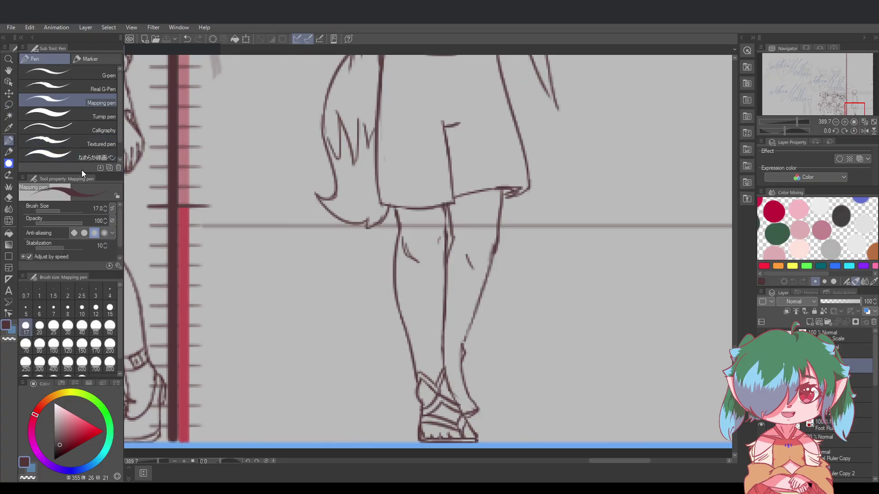
pyautogui.scroll(-4, 471, 270)
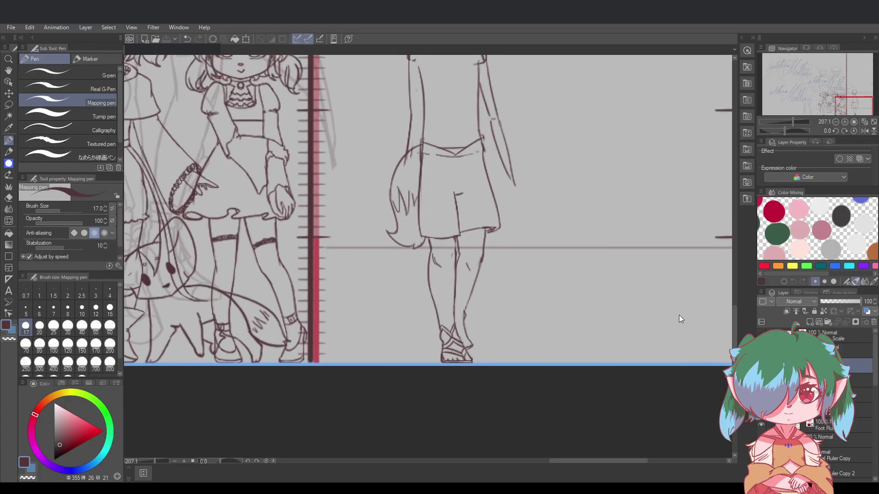
pyautogui.moveTo(734, 316); pyautogui.dragTo(733, 298)
pyautogui.scroll(-2, 610, 315)
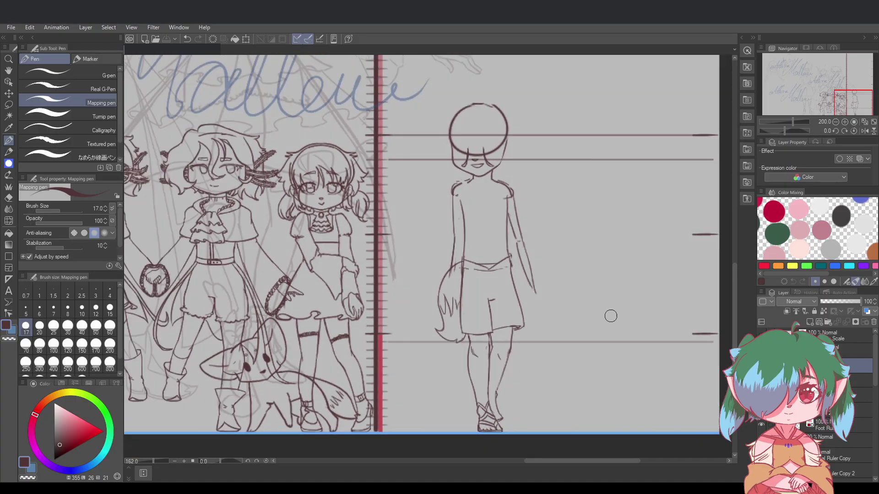
pyautogui.scroll(1, 610, 317)
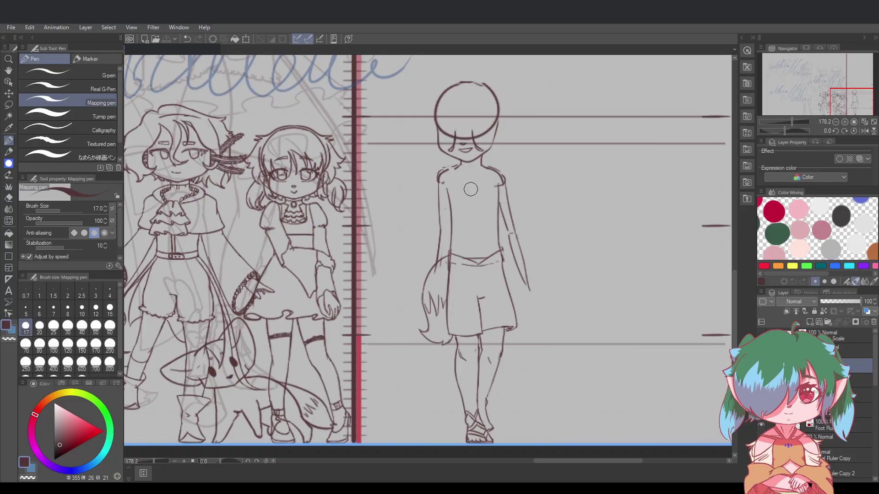
pyautogui.hotkey('ctrl', 'z')
pyautogui.moveTo(450, 193); pyautogui.dragTo(495, 189)
pyautogui.hotkey('ctrl', 'z')
pyautogui.moveTo(447, 173); pyautogui.dragTo(448, 181)
pyautogui.moveTo(446, 188); pyautogui.dragTo(499, 183)
pyautogui.hotkey('ctrl', 'z')
pyautogui.hotkey('ctrl', 'z')
pyautogui.hotkey('ctrl', 'z')
pyautogui.moveTo(447, 187); pyautogui.dragTo(501, 183)
pyautogui.hotkey('ctrl', 's')
# Try sketching an off-shoulder collar that drapes from the neck over the shoulders to the chest
pyautogui.moveTo(451, 223); pyautogui.dragTo(500, 222)
pyautogui.hotkey('ctrl', 'z')
pyautogui.moveTo(457, 164)
pyautogui.mouseDown()
pyautogui.moveTo(440, 172)
pyautogui.moveTo(478, 197)
pyautogui.moveTo(451, 190)
pyautogui.moveTo(473, 194)
pyautogui.mouseUp()
pyautogui.hotkey('ctrl', 'z')
pyautogui.hotkey('ctrl', 'z')
pyautogui.hotkey('ctrl', 'z')
pyautogui.hotkey('ctrl', 'z')
pyautogui.hotkey('ctrl', 'z')
pyautogui.moveTo(458, 163)
pyautogui.mouseDown()
pyautogui.moveTo(455, 189)
pyautogui.moveTo(472, 194)
pyautogui.moveTo(504, 168)
pyautogui.moveTo(488, 192)
pyautogui.moveTo(513, 174)
pyautogui.moveTo(488, 193)
pyautogui.mouseUp()
pyautogui.hotkey('ctrl', 'z')
pyautogui.hotkey('ctrl', 'z')
pyautogui.hotkey('ctrl', 'z')
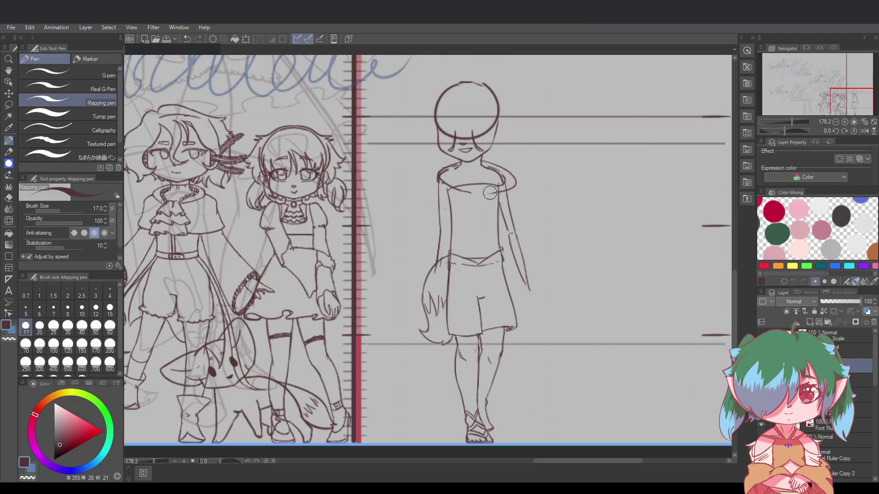
pyautogui.hotkey('ctrl', 'z')
# Try several curves for the collar's drape over the shoulder farther from the ruler and save the drawing
pyautogui.moveTo(484, 160)
pyautogui.mouseDown()
pyautogui.moveTo(517, 191)
pyautogui.moveTo(478, 193)
pyautogui.mouseUp()
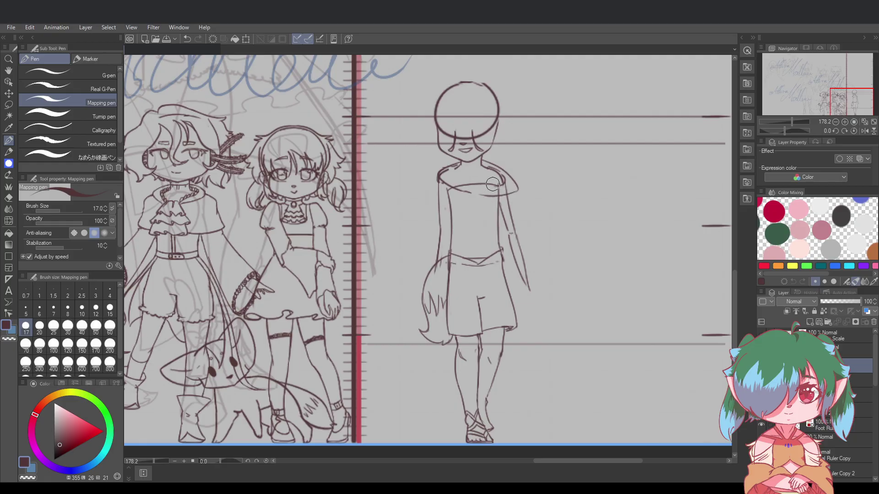
pyautogui.hotkey('ctrl', 'z')
pyautogui.moveTo(483, 160)
pyautogui.mouseDown()
pyautogui.moveTo(516, 190)
pyautogui.moveTo(475, 194)
pyautogui.mouseUp()
pyautogui.hotkey('ctrl', 'z')
pyautogui.moveTo(483, 161)
pyautogui.mouseDown()
pyautogui.moveTo(514, 183)
pyautogui.moveTo(495, 165)
pyautogui.moveTo(511, 191)
pyautogui.moveTo(488, 201)
pyautogui.mouseUp()
pyautogui.hotkey('ctrl', 'z')
pyautogui.hotkey('ctrl', 'z')
pyautogui.hotkey('ctrl', 'z')
pyautogui.hotkey('ctrl', 'z')
pyautogui.hotkey('ctrl', 'z')
pyautogui.moveTo(484, 160)
pyautogui.mouseDown()
pyautogui.moveTo(518, 187)
pyautogui.moveTo(490, 164)
pyautogui.moveTo(508, 178)
pyautogui.moveTo(482, 191)
pyautogui.mouseUp()
pyautogui.hotkey('ctrl', 'z')
pyautogui.hotkey('ctrl', 'z')
pyautogui.hotkey('ctrl', 'z')
pyautogui.hotkey('ctrl', 'z')
pyautogui.moveTo(483, 160)
pyautogui.mouseDown()
pyautogui.moveTo(507, 174)
pyautogui.moveTo(498, 181)
pyautogui.moveTo(497, 167)
pyautogui.moveTo(513, 181)
pyautogui.moveTo(499, 202)
pyautogui.mouseUp()
pyautogui.hotkey('ctrl', 'z')
pyautogui.hotkey('ctrl', 'z')
pyautogui.hotkey('ctrl', 'z')
pyautogui.moveTo(483, 160)
pyautogui.mouseDown()
pyautogui.moveTo(488, 194)
pyautogui.moveTo(480, 195)
pyautogui.moveTo(487, 195)
pyautogui.moveTo(476, 196)
pyautogui.mouseUp()
pyautogui.hotkey('ctrl', 'z')
pyautogui.hotkey('ctrl', 'z')
pyautogui.hotkey('ctrl', 'z')
pyautogui.hotkey('ctrl', 'z')
pyautogui.hotkey('ctrl', 's')
# Try the matching collar drape over the ruler-side shoulder, curving from the neck down to the chest
pyautogui.hotkey('ctrl', 'z')
pyautogui.moveTo(457, 160)
pyautogui.mouseDown()
pyautogui.moveTo(431, 170)
pyautogui.moveTo(444, 161)
pyautogui.moveTo(424, 188)
pyautogui.moveTo(432, 167)
pyautogui.moveTo(425, 193)
pyautogui.moveTo(432, 167)
pyautogui.moveTo(424, 178)
pyautogui.moveTo(432, 167)
pyautogui.moveTo(432, 199)
pyautogui.moveTo(468, 200)
pyautogui.mouseUp()
pyautogui.hotkey('ctrl', 'z')
pyautogui.hotkey('ctrl', 'z')
pyautogui.hotkey('ctrl', 'z')
pyautogui.hotkey('ctrl', 'z')
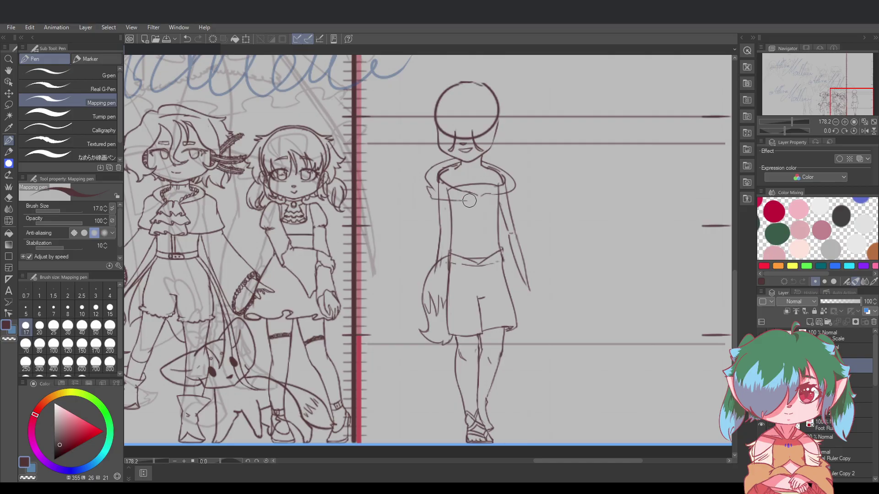
# Try shaping the collar's outer ends and lower edges over both upper arms
pyautogui.moveTo(431, 198); pyautogui.dragTo(441, 202)
pyautogui.hotkey('ctrl', 'z')
pyautogui.moveTo(515, 188); pyautogui.dragTo(506, 199)
pyautogui.hotkey('ctrl', 'z')
pyautogui.moveTo(481, 159); pyautogui.dragTo(518, 183)
pyautogui.moveTo(518, 188); pyautogui.dragTo(515, 202)
# Try outlining a sleeve down the ruler-side arm below the collar and save the drawing
pyautogui.moveTo(443, 197); pyautogui.dragTo(442, 238)
pyautogui.moveTo(440, 196); pyautogui.dragTo(436, 242)
pyautogui.moveTo(438, 197)
pyautogui.mouseDown()
pyautogui.moveTo(425, 265)
pyautogui.moveTo(431, 244)
pyautogui.moveTo(431, 253)
pyautogui.moveTo(412, 300)
pyautogui.mouseUp()
pyautogui.hotkey('ctrl', 'z')
pyautogui.hotkey('ctrl', 'z')
pyautogui.hotkey('ctrl', 'z')
pyautogui.moveTo(430, 255); pyautogui.dragTo(417, 286)
pyautogui.hotkey('ctrl', 'z')
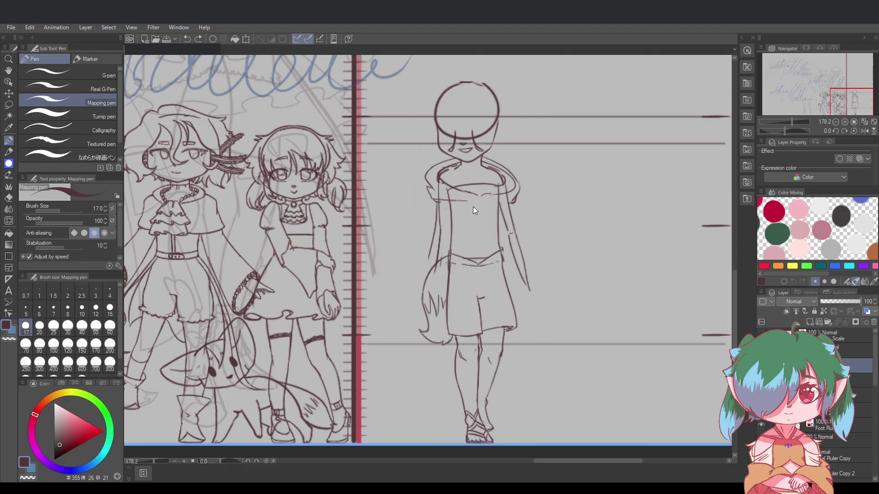
pyautogui.hotkey('ctrl', 'z')
pyautogui.hotkey('ctrl', 's')
# Try a small dip in the collar's lower edge at the centre of the chest
pyautogui.moveTo(476, 195); pyautogui.dragTo(483, 195)
pyautogui.hotkey('ctrl', 'z')
pyautogui.hotkey('ctrl', 'z')
# Try outlining a long sleeve down the arm farther from the ruler, from the collar's edge to the wrist
pyautogui.moveTo(513, 204); pyautogui.dragTo(527, 254)
pyautogui.hotkey('ctrl', 'z')
pyautogui.hotkey('ctrl', 'z')
pyautogui.moveTo(513, 202); pyautogui.dragTo(528, 268)
pyautogui.hotkey('ctrl', 'z')
pyautogui.hotkey('ctrl', 'z')
pyautogui.hotkey('ctrl', 'z')
pyautogui.moveTo(512, 202); pyautogui.dragTo(535, 276)
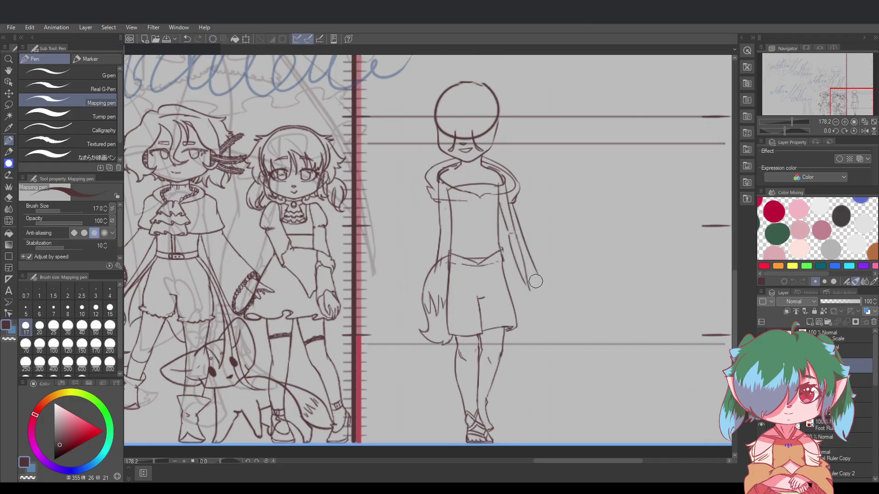
pyautogui.hotkey('ctrl', 'z')
pyautogui.moveTo(516, 205); pyautogui.dragTo(532, 284)
# Undo the collar and sleeve strokes back to the plain neckline across the chest
pyautogui.hotkey('ctrl', 'z')
pyautogui.hotkey('ctrl', 'z')
pyautogui.hotkey('ctrl', 'z')
pyautogui.hotkey('ctrl', 'z')
pyautogui.hotkey('ctrl', 'z')
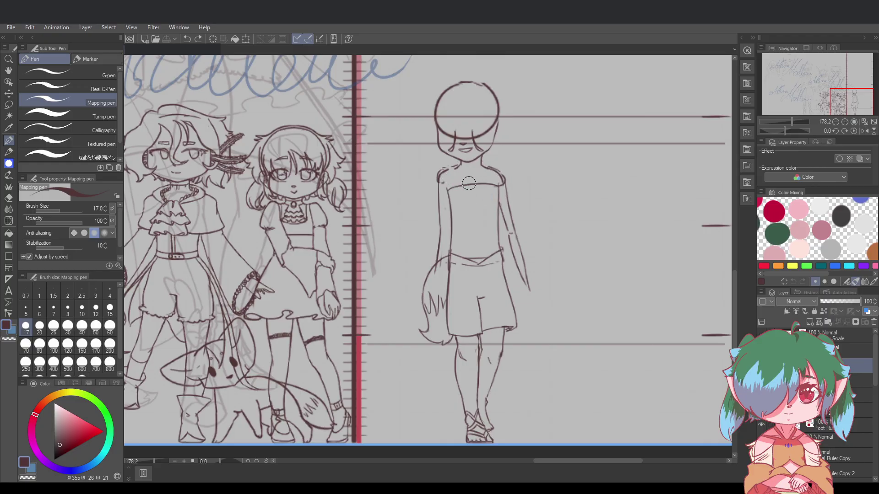
# Draw the top's lower edge across the torso as two curves rising to a point at the centre
pyautogui.moveTo(450, 231); pyautogui.dragTo(476, 197)
pyautogui.moveTo(445, 230); pyautogui.dragTo(475, 200)
pyautogui.hotkey('ctrl', 'z')
pyautogui.moveTo(444, 232)
pyautogui.mouseDown()
pyautogui.moveTo(474, 200)
pyautogui.moveTo(457, 228)
pyautogui.moveTo(472, 209)
pyautogui.moveTo(471, 219)
pyautogui.moveTo(478, 215)
pyautogui.moveTo(506, 234)
pyautogui.moveTo(488, 219)
pyautogui.moveTo(513, 230)
pyautogui.moveTo(475, 213)
pyautogui.moveTo(504, 230)
pyautogui.moveTo(500, 199)
pyautogui.mouseUp()
pyautogui.hotkey('ctrl', 'z')
pyautogui.hotkey('ctrl', 'z')
pyautogui.hotkey('ctrl', 'z')
pyautogui.hotkey('ctrl', 'z')
pyautogui.hotkey('ctrl', 'z')
pyautogui.hotkey('ctrl', 'z')
pyautogui.hotkey('ctrl', 'z')
pyautogui.hotkey('ctrl', 'z')
pyautogui.hotkey('ctrl', 'z')
pyautogui.hotkey('ctrl', 'z')
pyautogui.hotkey('ctrl', 'z')
pyautogui.moveTo(503, 230); pyautogui.dragTo(497, 215)
# Refine the top's side edges along the inner arms, between the neckline and the lower hem
pyautogui.moveTo(446, 231); pyautogui.dragTo(445, 199)
pyautogui.hotkey('ctrl', 'z')
pyautogui.hotkey('ctrl', 'z')
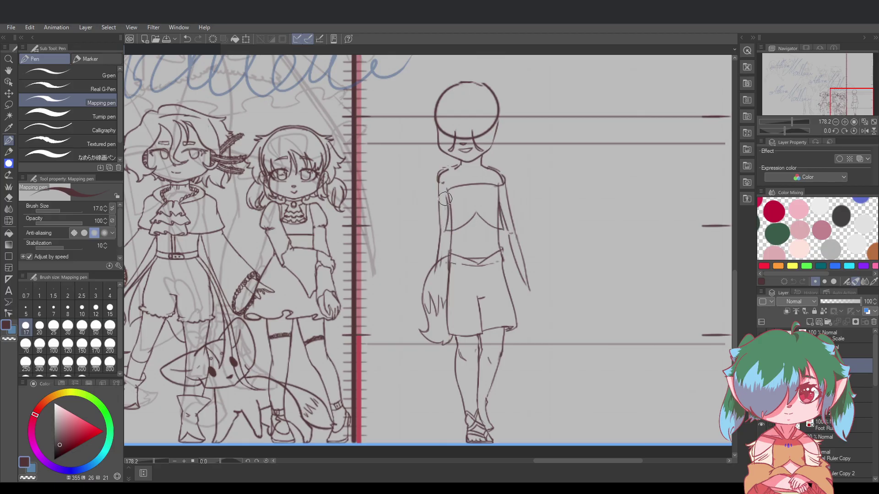
pyautogui.hotkey('ctrl', 'z')
pyautogui.moveTo(446, 231); pyautogui.dragTo(443, 191)
pyautogui.hotkey('ctrl', 'z')
pyautogui.moveTo(445, 231); pyautogui.dragTo(444, 203)
pyautogui.hotkey('ctrl', 'z')
pyautogui.hotkey('ctrl', 'z')
pyautogui.hotkey('ctrl', 'z')
pyautogui.moveTo(444, 196); pyautogui.dragTo(448, 206)
pyautogui.hotkey('ctrl', 'z')
pyautogui.moveTo(498, 194)
pyautogui.mouseDown()
pyautogui.moveTo(502, 208)
pyautogui.moveTo(498, 196)
pyautogui.mouseUp()
pyautogui.hotkey('ctrl', 'z')
# Rework the ruler-side shoulder line from the base of the neck out to the neckline's corner
pyautogui.moveTo(448, 172); pyautogui.dragTo(452, 188)
pyautogui.hotkey('ctrl', 'z')
pyautogui.hotkey('ctrl', 'z')
pyautogui.moveTo(458, 166); pyautogui.dragTo(443, 172)
pyautogui.hotkey('ctrl', 'z')
pyautogui.moveTo(456, 167)
pyautogui.mouseDown()
pyautogui.moveTo(466, 189)
pyautogui.moveTo(460, 166)
pyautogui.moveTo(462, 181)
pyautogui.moveTo(479, 178)
pyautogui.moveTo(480, 166)
pyautogui.moveTo(478, 184)
pyautogui.mouseUp()
pyautogui.hotkey('ctrl', 'z')
pyautogui.hotkey('ctrl', 'z')
# Try diagonal lines across the chest from the hem's centre point up to both shoulders
pyautogui.moveTo(476, 215)
pyautogui.mouseDown()
pyautogui.moveTo(472, 192)
pyautogui.moveTo(453, 185)
pyautogui.moveTo(477, 203)
pyautogui.moveTo(437, 177)
pyautogui.moveTo(460, 189)
pyautogui.moveTo(436, 189)
pyautogui.mouseUp()
pyautogui.hotkey('ctrl', 'z')
pyautogui.hotkey('ctrl', 'z')
pyautogui.hotkey('ctrl', 'z')
pyautogui.hotkey('ctrl', 'z')
pyautogui.hotkey('ctrl', 'z')
pyautogui.hotkey('ctrl', 'z')
pyautogui.moveTo(476, 211); pyautogui.dragTo(501, 179)
pyautogui.hotkey('ctrl', 'z')
pyautogui.hotkey('ctrl', 'z')
pyautogui.hotkey('ctrl', 'z')
pyautogui.moveTo(446, 188); pyautogui.dragTo(440, 199)
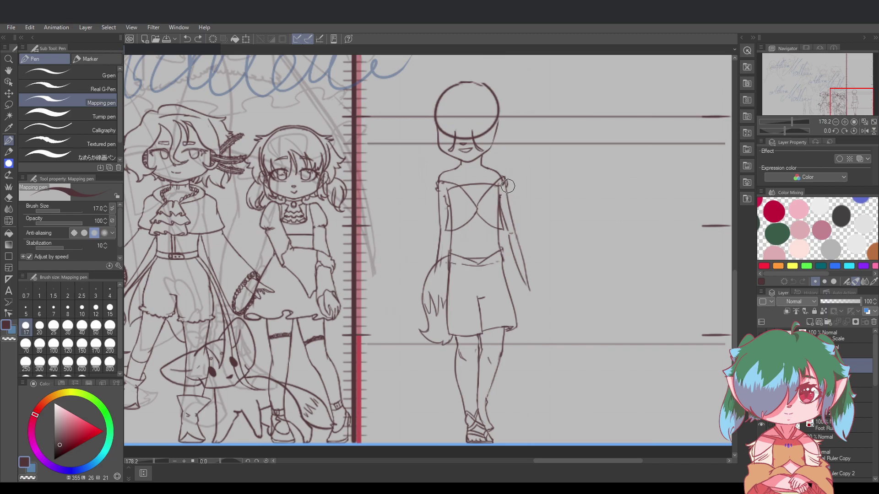
# Outline a long flared sleeve on the ruler-side arm from the shoulder down, closing it with a slanted cuff over the tail
pyautogui.moveTo(438, 191); pyautogui.dragTo(434, 236)
pyautogui.hotkey('ctrl', 'z')
pyautogui.hotkey('ctrl', 'z')
pyautogui.moveTo(438, 189); pyautogui.dragTo(436, 241)
pyautogui.hotkey('ctrl', 'z')
pyautogui.moveTo(438, 191); pyautogui.dragTo(426, 263)
pyautogui.hotkey('ctrl', 'z')
pyautogui.moveTo(435, 229); pyautogui.dragTo(420, 278)
pyautogui.hotkey('ctrl', 'z')
pyautogui.hotkey('ctrl', 'z')
pyautogui.moveTo(435, 225); pyautogui.dragTo(416, 276)
pyautogui.hotkey('ctrl', 'z')
pyautogui.hotkey('ctrl', 'z')
pyautogui.hotkey('ctrl', 'z')
pyautogui.hotkey('ctrl', 'z')
pyautogui.moveTo(419, 277); pyautogui.dragTo(448, 288)
pyautogui.hotkey('ctrl', 'z')
# Draw the outer edge of the sleeve on the arm farther from the ruler, flaring outward below the elbow
pyautogui.moveTo(508, 185); pyautogui.dragTo(516, 221)
pyautogui.hotkey('ctrl', 'z')
pyautogui.hotkey('ctrl', 'z')
pyautogui.moveTo(507, 187)
pyautogui.mouseDown()
pyautogui.moveTo(521, 246)
pyautogui.moveTo(517, 239)
pyautogui.moveTo(538, 271)
pyautogui.mouseUp()
pyautogui.hotkey('ctrl', 'z')
pyautogui.hotkey('ctrl', 'z')
pyautogui.hotkey('ctrl', 'z')
pyautogui.hotkey('ctrl', 'z')
pyautogui.hotkey('ctrl', 'z')
pyautogui.moveTo(518, 236); pyautogui.dragTo(537, 270)
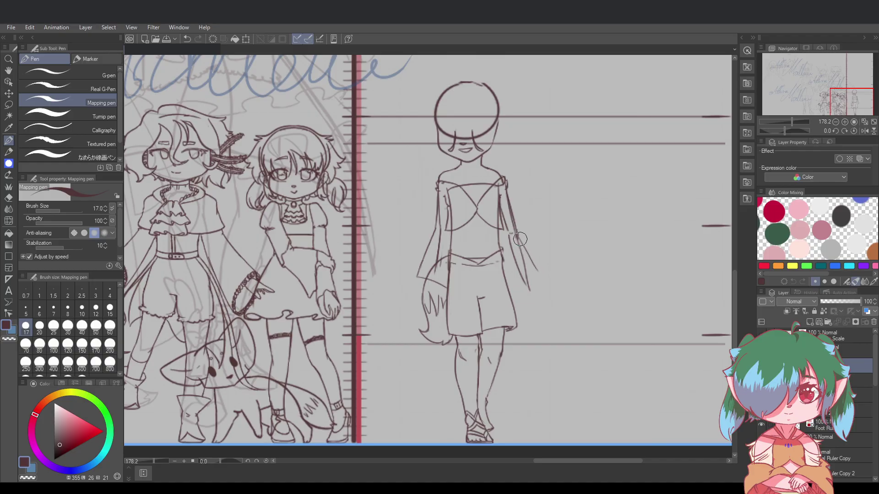
# Refine the far sleeve's flare, close its end with a slanted cuff at the wrist, and save the drawing
pyautogui.hotkey('ctrl', 'z')
pyautogui.moveTo(518, 237); pyautogui.dragTo(535, 276)
pyautogui.hotkey('ctrl', 'z')
pyautogui.moveTo(518, 238); pyautogui.dragTo(537, 273)
pyautogui.hotkey('ctrl', 'z')
pyautogui.moveTo(513, 231); pyautogui.dragTo(538, 280)
pyautogui.hotkey('ctrl', 'z')
pyautogui.moveTo(513, 232)
pyautogui.mouseDown()
pyautogui.moveTo(536, 280)
pyautogui.moveTo(525, 249)
pyautogui.moveTo(536, 276)
pyautogui.moveTo(501, 293)
pyautogui.moveTo(534, 289)
pyautogui.moveTo(538, 280)
pyautogui.moveTo(519, 293)
pyautogui.mouseUp()
pyautogui.hotkey('ctrl', 'z')
pyautogui.hotkey('ctrl', 'z')
pyautogui.hotkey('ctrl', 'z')
pyautogui.hotkey('ctrl', 'z')
pyautogui.hotkey('ctrl', 'z')
pyautogui.hotkey('ctrl', 's')
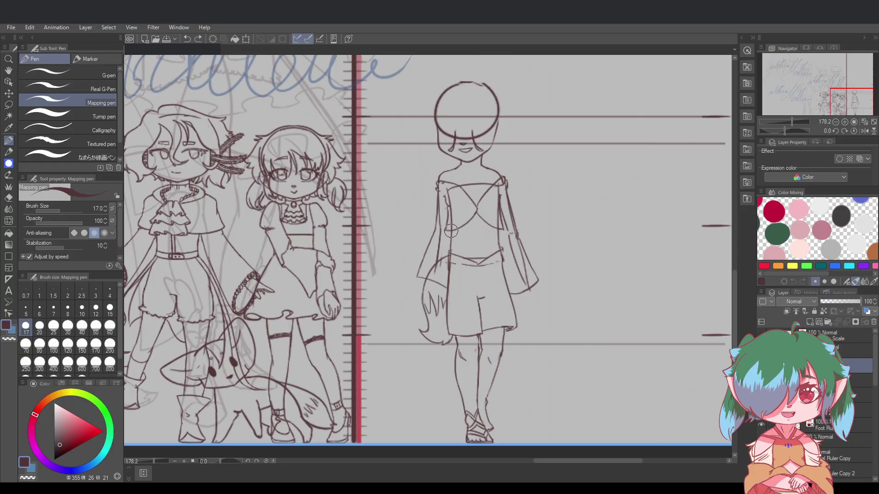
# Clear the V-shaped waistband, tidy the bare torso between the top's hem and the waist, and save the drawing
pyautogui.moveTo(457, 254); pyautogui.dragTo(483, 257)
pyautogui.hotkey('ctrl', 'z')
pyautogui.hotkey('ctrl', 's')
pyautogui.moveTo(498, 246); pyautogui.dragTo(501, 249)
pyautogui.hotkey('ctrl', 'z')
pyautogui.moveTo(450, 232)
pyautogui.mouseDown()
pyautogui.moveTo(460, 256)
pyautogui.moveTo(487, 253)
pyautogui.moveTo(465, 258)
pyautogui.moveTo(506, 249)
pyautogui.moveTo(494, 229)
pyautogui.moveTo(504, 251)
pyautogui.moveTo(498, 230)
pyautogui.moveTo(499, 253)
pyautogui.mouseUp()
pyautogui.hotkey('ctrl', 'z')
pyautogui.hotkey('ctrl', 'z')
pyautogui.hotkey('ctrl', 'z')
pyautogui.hotkey('ctrl', 'z')
pyautogui.hotkey('ctrl', 'z')
pyautogui.hotkey('ctrl', 'z')
pyautogui.hotkey('ctrl', 's')
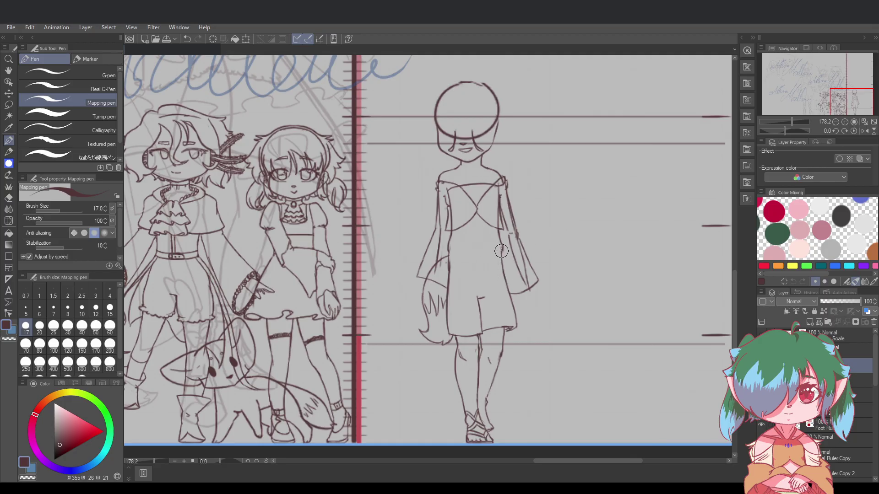
# Draw a nearly straight waistline across the top of the shorts and save the drawing
pyautogui.moveTo(452, 250); pyautogui.dragTo(484, 249)
pyautogui.moveTo(456, 252); pyautogui.dragTo(456, 252)
pyautogui.moveTo(450, 252); pyautogui.dragTo(502, 251)
pyautogui.hotkey('ctrl', 'z')
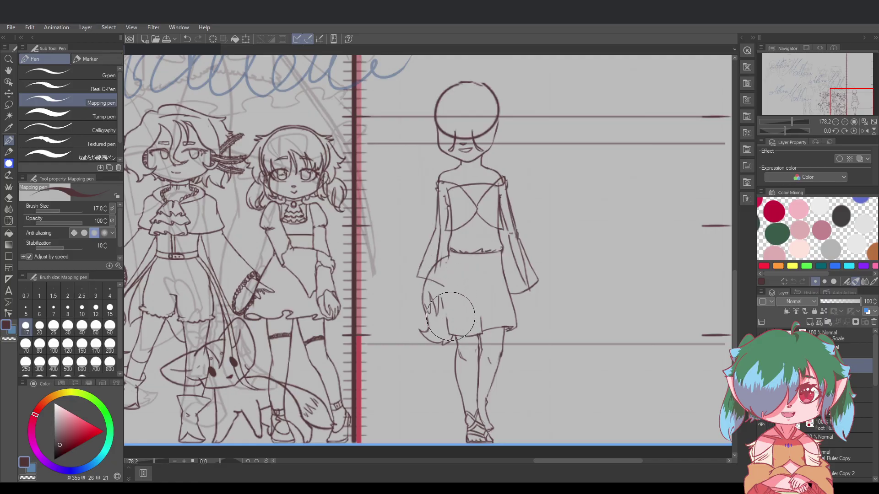
pyautogui.hotkey('ctrl', 's')
# Erase the old side edges and centre seam of the shorts
pyautogui.moveTo(507, 277)
pyautogui.mouseDown()
pyautogui.moveTo(499, 257)
pyautogui.moveTo(515, 318)
pyautogui.mouseUp()
pyautogui.moveTo(483, 285); pyautogui.dragTo(481, 323)
pyautogui.hotkey('ctrl', 'z')
pyautogui.hotkey('ctrl', 'z')
pyautogui.hotkey('ctrl', 'z')
pyautogui.hotkey('ctrl', 'z')
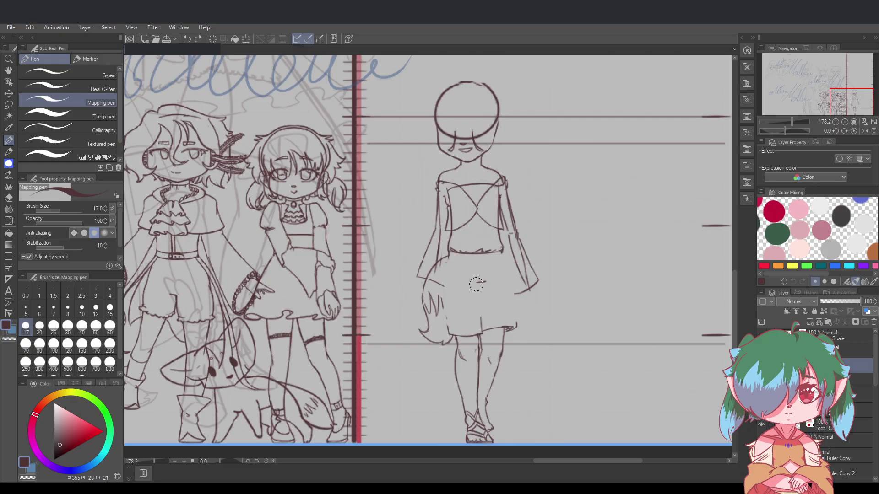
# Try a centre seam down the shorts from the crotch to the hem
pyautogui.moveTo(475, 284); pyautogui.dragTo(481, 319)
pyautogui.hotkey('ctrl', 'z')
pyautogui.hotkey('ctrl', 'z')
pyautogui.moveTo(476, 281); pyautogui.dragTo(480, 326)
pyautogui.hotkey('ctrl', 'z')
pyautogui.moveTo(475, 282); pyautogui.dragTo(481, 326)
pyautogui.hotkey('ctrl', 'z')
# Redraw the ruler-side edge of the shorts from the waistline down to the hem
pyautogui.moveTo(452, 251); pyautogui.dragTo(445, 328)
pyautogui.hotkey('ctrl', 'z')
pyautogui.hotkey('ctrl', 'z')
pyautogui.moveTo(449, 255); pyautogui.dragTo(447, 334)
pyautogui.hotkey('ctrl', 'z')
pyautogui.hotkey('ctrl', 'z')
pyautogui.hotkey('ctrl', 'z')
pyautogui.hotkey('ctrl', 'z')
pyautogui.hotkey('ctrl', 'z')
# Redraw the far side edge of the shorts as a slightly flared line from the waistline to the hem
pyautogui.moveTo(501, 258); pyautogui.dragTo(518, 328)
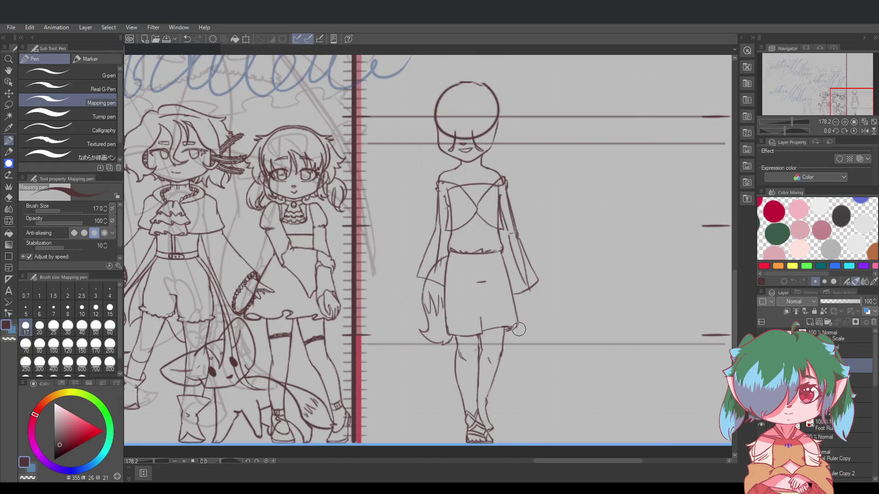
pyautogui.hotkey('ctrl', 'z')
pyautogui.moveTo(501, 254); pyautogui.dragTo(518, 325)
pyautogui.hotkey('ctrl', 'z')
pyautogui.hotkey('ctrl', 'z')
pyautogui.hotkey('ctrl', 'z')
pyautogui.moveTo(501, 253); pyautogui.dragTo(516, 324)
pyautogui.hotkey('ctrl', 'z')
# Draw the shorts' centre seam between the hem and the crotch, topped with a short fold line
pyautogui.moveTo(501, 253)
pyautogui.mouseDown()
pyautogui.moveTo(517, 322)
pyautogui.moveTo(476, 281)
pyautogui.mouseUp()
pyautogui.hotkey('ctrl', 'z')
pyautogui.hotkey('ctrl', 'z')
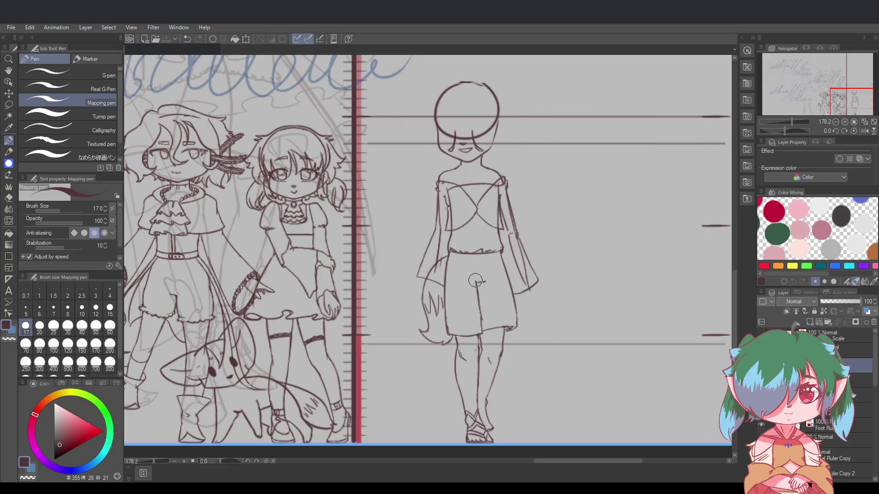
pyautogui.hotkey('ctrl', 'z')
pyautogui.moveTo(480, 316); pyautogui.dragTo(477, 282)
pyautogui.hotkey('ctrl', 'z')
pyautogui.hotkey('ctrl', 'y')
pyautogui.hotkey('ctrl', 'z')
pyautogui.hotkey('ctrl', 'y')
pyautogui.hotkey('ctrl', 'z')
pyautogui.hotkey('ctrl', 'y')
pyautogui.moveTo(477, 284); pyautogui.dragTo(485, 281)
# Erase the diagonal chest lines, the extra inner sleeve lines and the neckline with its shoulder corners, and save the drawing
pyautogui.scroll(-4, 524, 242)
pyautogui.scroll(2, 361, 142)
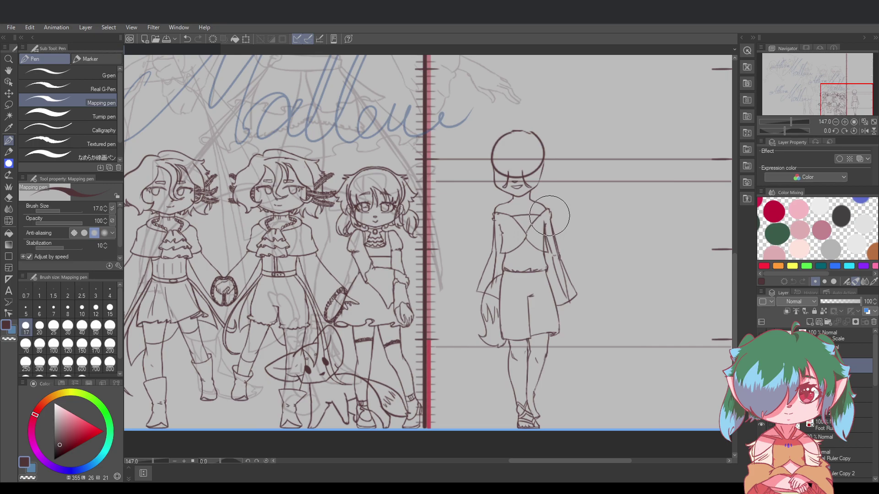
pyautogui.hotkey('ctrl', 'z')
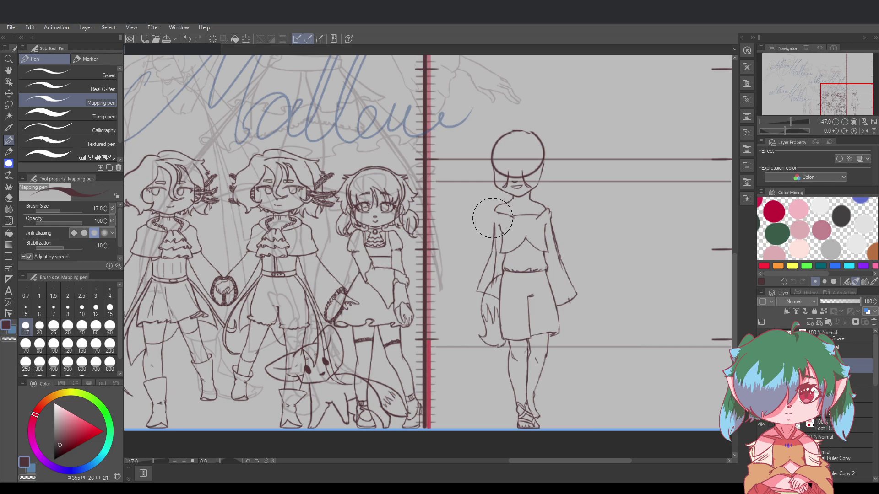
pyautogui.moveTo(494, 212)
pyautogui.mouseDown()
pyautogui.moveTo(552, 217)
pyautogui.moveTo(534, 223)
pyautogui.moveTo(549, 206)
pyautogui.mouseUp()
pyautogui.hotkey('ctrl', 's')
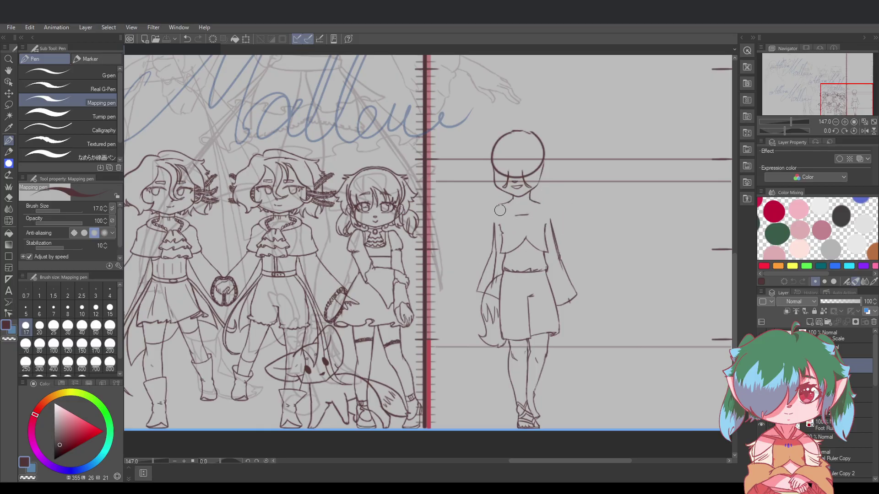
# Draw the cropped top's upper edge across the shoulders, from the ruler-side shoulder to the far sleeve
pyautogui.hotkey('ctrl', 'z')
pyautogui.moveTo(499, 209)
pyautogui.mouseDown()
pyautogui.moveTo(524, 220)
pyautogui.moveTo(517, 215)
pyautogui.moveTo(526, 237)
pyautogui.moveTo(541, 206)
pyautogui.moveTo(550, 218)
pyautogui.mouseUp()
pyautogui.hotkey('ctrl', 'z')
pyautogui.hotkey('ctrl', 'z')
pyautogui.hotkey('ctrl', 'z')
pyautogui.hotkey('ctrl', 'z')
pyautogui.hotkey('ctrl', 'z')
pyautogui.hotkey('ctrl', 'z')
pyautogui.hotkey('ctrl', 'z')
pyautogui.hotkey('ctrl', 'z')
pyautogui.hotkey('ctrl', 'z')
pyautogui.hotkey('ctrl', 'z')
pyautogui.hotkey('ctrl', 'z')
pyautogui.hotkey('ctrl', 'z')
pyautogui.hotkey('ctrl', 'z')
# Shape the ruler-side shoulder corner, continue it into the cropped top's armhole line, and save the drawing
pyautogui.moveTo(498, 207); pyautogui.dragTo(495, 210)
pyautogui.hotkey('ctrl', 'z')
pyautogui.hotkey('ctrl', 'z')
pyautogui.hotkey('ctrl', 'z')
pyautogui.hotkey('ctrl', 'z')
pyautogui.hotkey('ctrl', 'z')
pyautogui.hotkey('ctrl', 'z')
pyautogui.hotkey('ctrl', 'z')
pyautogui.hotkey('ctrl', 'z')
pyautogui.hotkey('ctrl', 'z')
pyautogui.hotkey('ctrl', 'z')
pyautogui.moveTo(493, 210)
pyautogui.mouseDown()
pyautogui.moveTo(493, 233)
pyautogui.moveTo(491, 220)
pyautogui.moveTo(493, 230)
pyautogui.moveTo(500, 225)
pyautogui.mouseUp()
pyautogui.hotkey('ctrl', 'z')
pyautogui.hotkey('ctrl', 'z')
pyautogui.hotkey('ctrl', 'z')
pyautogui.hotkey('ctrl', 'z')
pyautogui.hotkey('ctrl', 's')
pyautogui.hotkey('ctrl', 'z')
# Draw the inner top's neckline across the upper chest between the two front edges of the cropped top
pyautogui.moveTo(513, 216); pyautogui.dragTo(533, 214)
pyautogui.hotkey('ctrl', 'z')
pyautogui.hotkey('ctrl', 'z')
pyautogui.hotkey('ctrl', 'z')
pyautogui.hotkey('ctrl', 'z')
# Draw the shoulder slope from the ruler-side shoulder up to the neck and add short collarbone strokes
pyautogui.moveTo(504, 208)
pyautogui.mouseDown()
pyautogui.moveTo(537, 207)
pyautogui.moveTo(516, 204)
pyautogui.mouseUp()
pyautogui.hotkey('ctrl', 'z')
pyautogui.hotkey('ctrl', 'z')
pyautogui.hotkey('ctrl', 'z')
pyautogui.hotkey('ctrl', 'z')
pyautogui.hotkey('ctrl', 'z')
pyautogui.hotkey('ctrl', 'z')
pyautogui.hotkey('ctrl', 'z')
pyautogui.hotkey('ctrl', 'z')
pyautogui.hotkey('ctrl', 'z')
pyautogui.hotkey('ctrl', 'z')
pyautogui.hotkey('ctrl', 'z')
pyautogui.hotkey('ctrl', 'z')
pyautogui.moveTo(517, 208); pyautogui.dragTo(520, 209)
pyautogui.hotkey('ctrl', 'z')
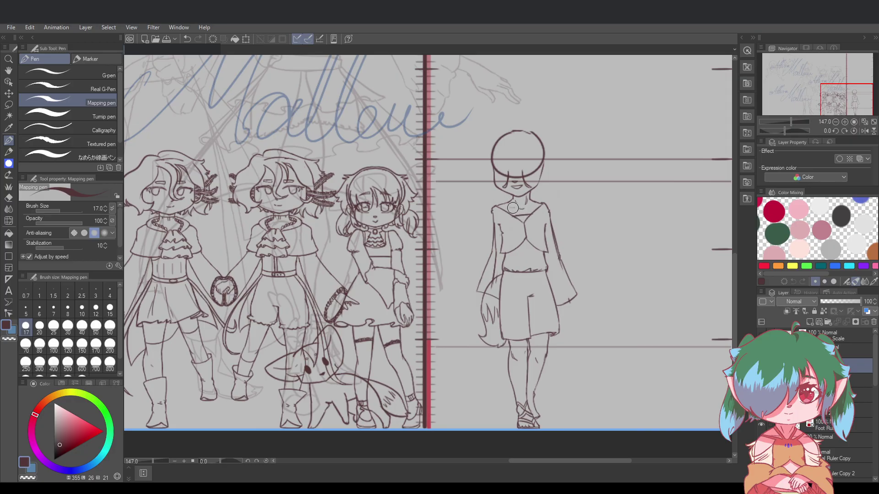
# Refine the collar line between the two shoulders below the neck and save the drawing
pyautogui.hotkey('ctrl', 'z')
pyautogui.moveTo(504, 207); pyautogui.dragTo(537, 207)
pyautogui.hotkey('ctrl', 'z')
pyautogui.hotkey('ctrl', 'z')
pyautogui.hotkey('ctrl', 'z')
pyautogui.hotkey('ctrl', 's')
# Try strokes below the far sleeve's cuff and draw the ruler-side sleeve's opening edge across the wrist
pyautogui.moveTo(568, 301)
pyautogui.mouseDown()
pyautogui.moveTo(582, 313)
pyautogui.moveTo(584, 306)
pyautogui.moveTo(574, 311)
pyautogui.moveTo(584, 315)
pyautogui.mouseUp()
pyautogui.hotkey('ctrl', 'z')
pyautogui.hotkey('ctrl', 'z')
pyautogui.hotkey('ctrl', 'z')
pyautogui.hotkey('ctrl', 'z')
pyautogui.hotkey('ctrl', 'z')
pyautogui.hotkey('ctrl', 'z')
pyautogui.hotkey('ctrl', 'z')
pyautogui.hotkey('ctrl', 'z')
pyautogui.hotkey('ctrl', 'z')
pyautogui.hotkey('ctrl', 'z')
pyautogui.hotkey('ctrl', 'z')
pyautogui.hotkey('ctrl', 'z')
pyautogui.click(234, 40)
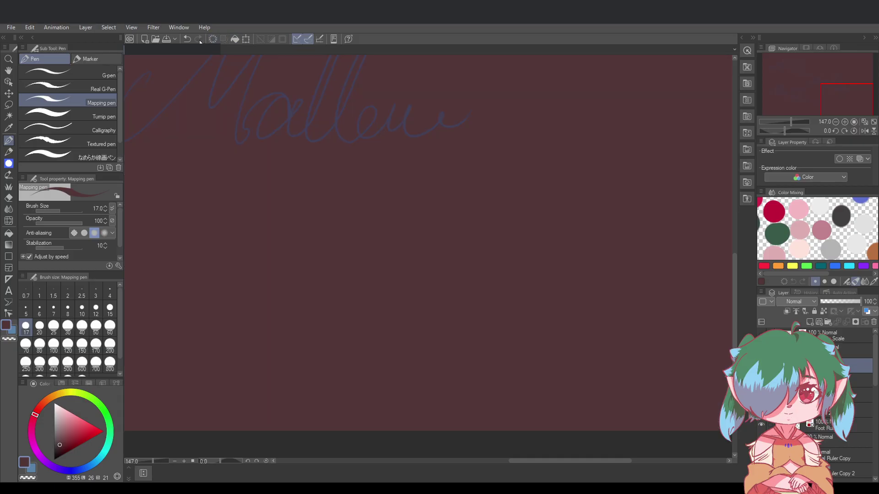
pyautogui.hotkey('ctrl', 'z')
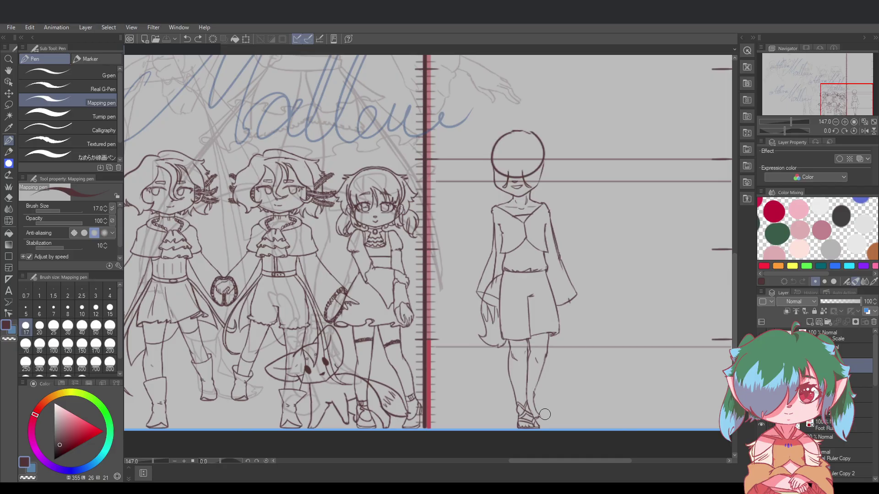
# Draw the sandal strap across the rear foot beside the front sandal and save the drawing
pyautogui.moveTo(535, 419); pyautogui.dragTo(538, 419)
pyautogui.scroll(5, 558, 421)
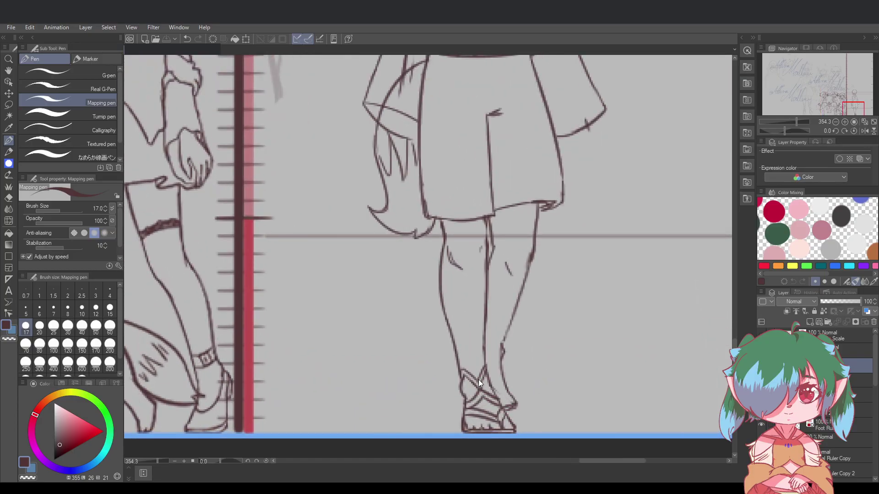
pyautogui.hotkey('ctrl', 'z')
pyautogui.moveTo(499, 403); pyautogui.dragTo(512, 395)
pyautogui.hotkey('ctrl', 'z')
pyautogui.hotkey('ctrl', 'z')
pyautogui.hotkey('ctrl', 'z')
pyautogui.hotkey('ctrl', 'z')
pyautogui.moveTo(503, 395)
pyautogui.mouseDown()
pyautogui.moveTo(516, 402)
pyautogui.moveTo(510, 396)
pyautogui.mouseUp()
pyautogui.hotkey('ctrl', 'z')
pyautogui.hotkey('ctrl', 'z')
pyautogui.hotkey('ctrl', 'z')
pyautogui.hotkey('ctrl', 's')
# Draw a strap around the rear foot's lower ankle, just above the foot
pyautogui.hotkey('ctrl', 'z')
pyautogui.hotkey('ctrl', 'z')
pyautogui.moveTo(481, 369)
pyautogui.mouseDown()
pyautogui.moveTo(504, 389)
pyautogui.moveTo(490, 374)
pyautogui.moveTo(500, 376)
pyautogui.moveTo(491, 371)
pyautogui.moveTo(503, 349)
pyautogui.moveTo(503, 363)
pyautogui.mouseUp()
pyautogui.hotkey('ctrl', 'z')
pyautogui.hotkey('ctrl', 'z')
pyautogui.hotkey('ctrl', 'z')
pyautogui.hotkey('ctrl', 'z')
pyautogui.hotkey('ctrl', 'z')
pyautogui.hotkey('ctrl', 'z')
pyautogui.hotkey('ctrl', 'z')
pyautogui.hotkey('ctrl', 'z')
# Draw a diagonal sandal strap climbing the rear ankle towards the calf and save the drawing
pyautogui.moveTo(495, 371)
pyautogui.mouseDown()
pyautogui.moveTo(507, 384)
pyautogui.moveTo(492, 368)
pyautogui.moveTo(503, 345)
pyautogui.moveTo(489, 355)
pyautogui.moveTo(493, 361)
pyautogui.moveTo(502, 344)
pyautogui.mouseUp()
pyautogui.hotkey('ctrl', 'z')
pyautogui.hotkey('ctrl', 'z')
pyautogui.hotkey('ctrl', 'z')
pyautogui.hotkey('ctrl', 'z')
pyautogui.hotkey('ctrl', 'z')
pyautogui.hotkey('ctrl', 'z')
pyautogui.hotkey('ctrl', 'z')
pyautogui.hotkey('ctrl', 'z')
pyautogui.hotkey('ctrl', 'z')
pyautogui.hotkey('ctrl', 's')
# Rework the crisscrossing sandal straps around the rear ankle and save the drawing
pyautogui.hotkey('ctrl', 'z')
pyautogui.hotkey('ctrl', 'z')
pyautogui.hotkey('ctrl', 'z')
pyautogui.hotkey('ctrl', 'z')
pyautogui.hotkey('ctrl', 'z')
pyautogui.hotkey('ctrl', 'z')
pyautogui.hotkey('ctrl', 'z')
pyautogui.hotkey('ctrl', 'z')
pyautogui.hotkey('ctrl', 'z')
pyautogui.hotkey('ctrl', 'z')
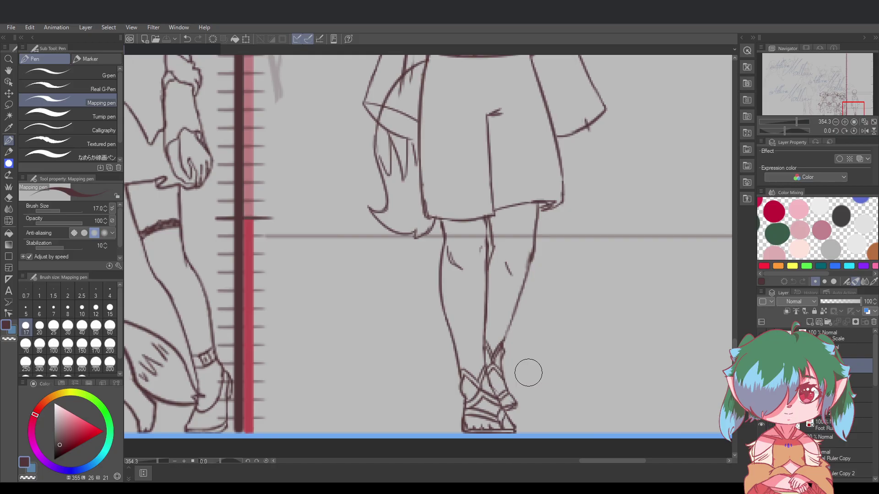
pyautogui.hotkey('ctrl', 'z')
pyautogui.hotkey('ctrl', 'z')
pyautogui.moveTo(492, 362)
pyautogui.mouseDown()
pyautogui.moveTo(503, 343)
pyautogui.moveTo(492, 363)
pyautogui.moveTo(501, 351)
pyautogui.mouseUp()
pyautogui.hotkey('ctrl', 'z')
pyautogui.hotkey('ctrl', 'z')
pyautogui.hotkey('ctrl', 'z')
pyautogui.hotkey('ctrl', 'z')
pyautogui.hotkey('ctrl', 'z')
pyautogui.hotkey('ctrl', 'z')
pyautogui.hotkey('ctrl', 'z')
pyautogui.hotkey('ctrl', 'z')
pyautogui.hotkey('ctrl', 'z')
pyautogui.hotkey('ctrl', 'z')
pyautogui.hotkey('ctrl', 'z')
pyautogui.hotkey('ctrl', 'z')
pyautogui.hotkey('ctrl', 'z')
pyautogui.hotkey('ctrl', 'z')
pyautogui.hotkey('ctrl', 'z')
pyautogui.hotkey('ctrl', 'z')
pyautogui.hotkey('ctrl', 'z')
pyautogui.hotkey('ctrl', 'z')
pyautogui.hotkey('ctrl', 'z')
pyautogui.hotkey('ctrl', 'z')
pyautogui.hotkey('ctrl', 'z')
pyautogui.hotkey('ctrl', 's')
pyautogui.scroll(-4, 533, 353)
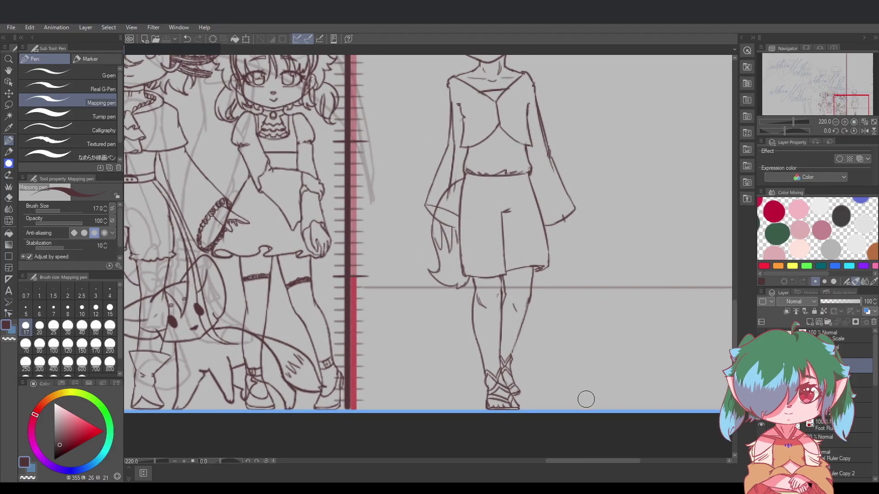
pyautogui.scroll(3, 576, 398)
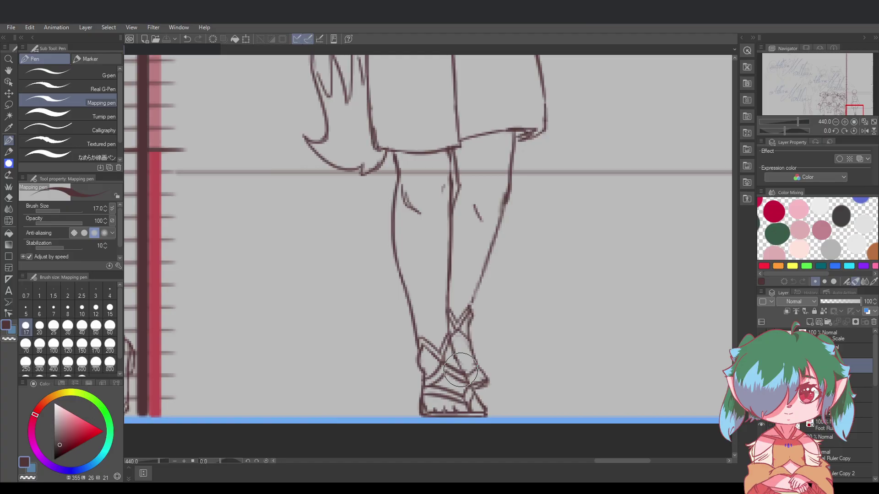
# Refine the sandal strap lines across the rear foot's instep and save the drawing
pyautogui.moveTo(473, 369)
pyautogui.mouseDown()
pyautogui.moveTo(463, 364)
pyautogui.moveTo(475, 360)
pyautogui.moveTo(465, 371)
pyautogui.mouseUp()
pyautogui.hotkey('ctrl', 'z')
pyautogui.hotkey('ctrl', 'z')
pyautogui.hotkey('ctrl', 'z')
pyautogui.hotkey('ctrl', 'z')
pyautogui.hotkey('ctrl', 'z')
pyautogui.hotkey('ctrl', 's')
# Rework the strap crossing the rear ankle above the instep and save the drawing
pyautogui.moveTo(458, 337)
pyautogui.mouseDown()
pyautogui.moveTo(471, 349)
pyautogui.moveTo(451, 347)
pyautogui.moveTo(475, 353)
pyautogui.mouseUp()
pyautogui.hotkey('ctrl', 'z')
pyautogui.hotkey('ctrl', 'z')
pyautogui.hotkey('ctrl', 'z')
pyautogui.hotkey('ctrl', 'z')
pyautogui.hotkey('ctrl', 'z')
pyautogui.hotkey('ctrl', 'z')
pyautogui.hotkey('ctrl', 'z')
pyautogui.hotkey('ctrl', 'z')
pyautogui.hotkey('ctrl', 's')
# Compare the new figure's height and proportions with the existing characters beside the ruler
pyautogui.scroll(-3, 495, 352)
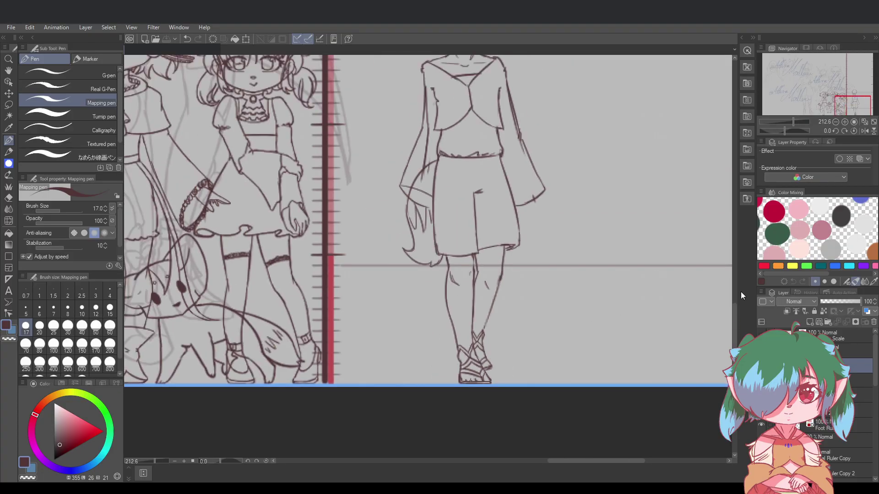
pyautogui.moveTo(734, 308); pyautogui.dragTo(734, 298)
pyautogui.scroll(-1, 649, 312)
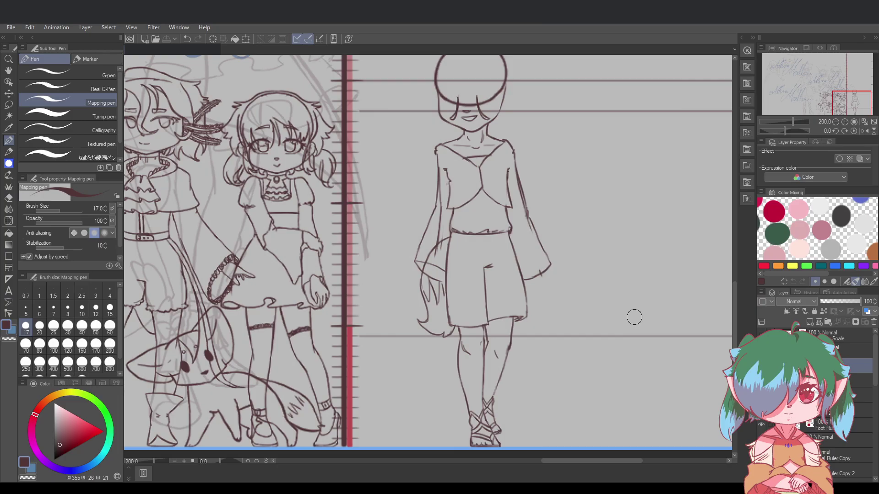
pyautogui.scroll(-1, 634, 316)
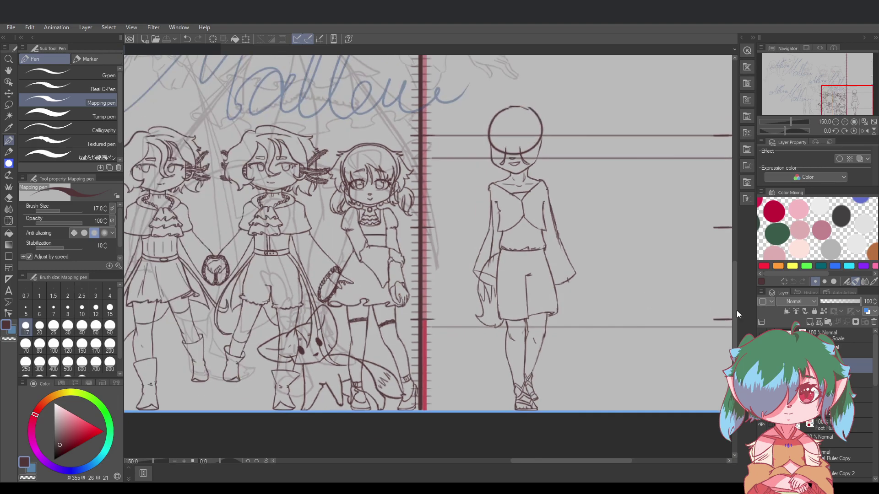
pyautogui.scroll(2, 735, 306)
pyautogui.scroll(-1, 649, 285)
pyautogui.scroll(1, 641, 277)
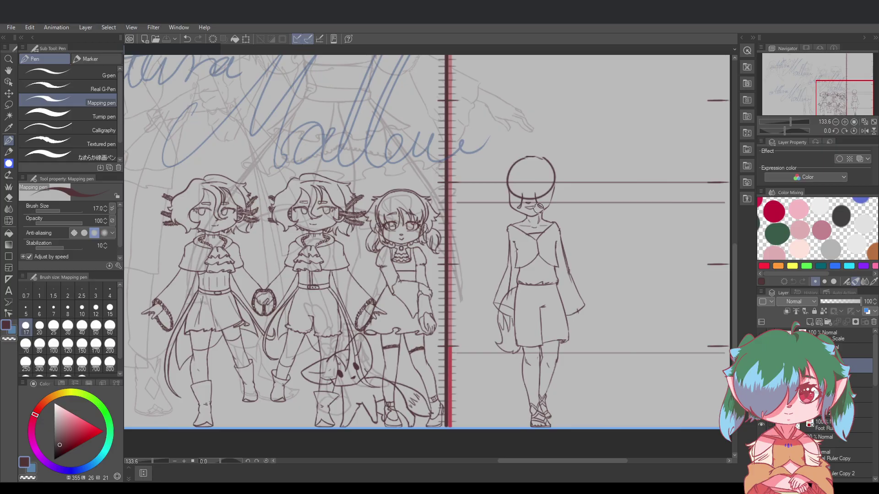
pyautogui.scroll(2, 594, 197)
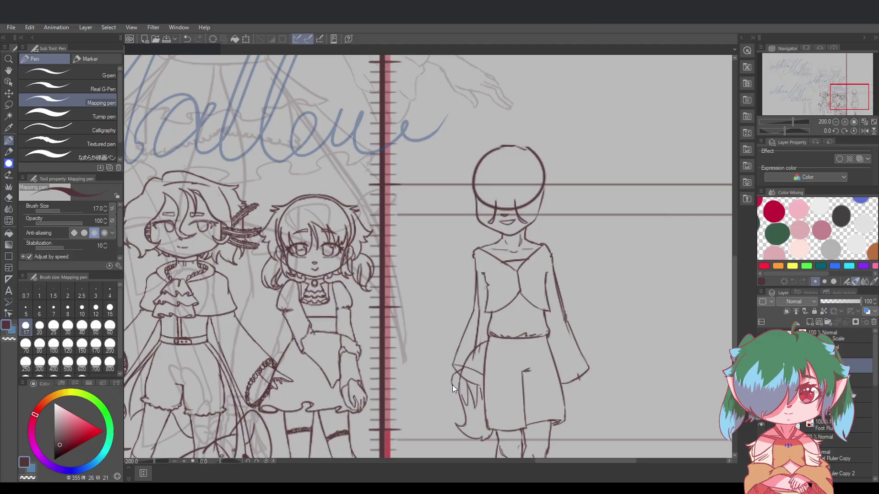
# Clean up the flared sleeve nearest the ruler, clearing the tail line overlapping it and redrawing its cuff, and save
pyautogui.hotkey('ctrl', 'z')
pyautogui.moveTo(452, 383); pyautogui.dragTo(461, 378)
pyautogui.moveTo(476, 264); pyautogui.dragTo(479, 278)
pyautogui.hotkey('ctrl', 'z')
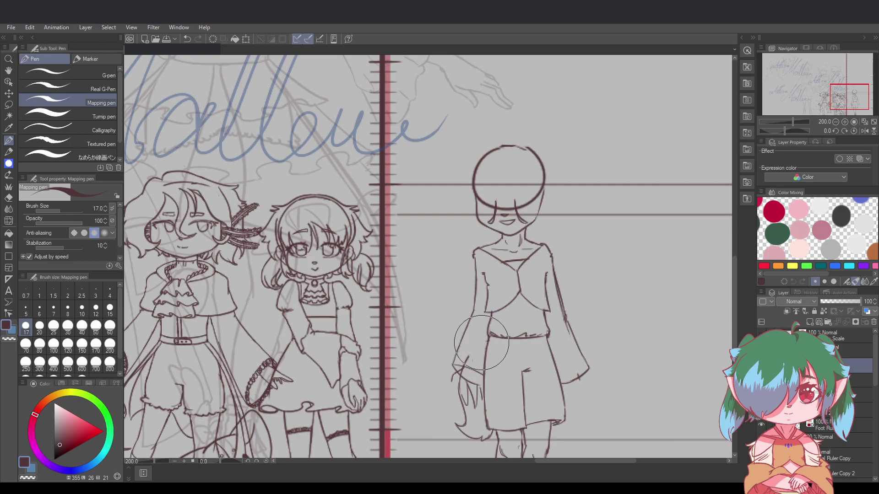
pyautogui.hotkey('ctrl', 's')
pyautogui.moveTo(473, 356)
pyautogui.mouseDown()
pyautogui.moveTo(457, 366)
pyautogui.moveTo(467, 375)
pyautogui.mouseUp()
pyautogui.hotkey('ctrl', 'z')
# Clear the short fringe marks and the middle of the head-circle guide from the new figure's face
pyautogui.moveTo(518, 193)
pyautogui.mouseDown()
pyautogui.moveTo(531, 191)
pyautogui.moveTo(532, 199)
pyautogui.moveTo(496, 206)
pyautogui.moveTo(504, 207)
pyautogui.mouseUp()
pyautogui.hotkey('ctrl', 'z')
pyautogui.hotkey('ctrl', 'z')
pyautogui.hotkey('ctrl', 'z')
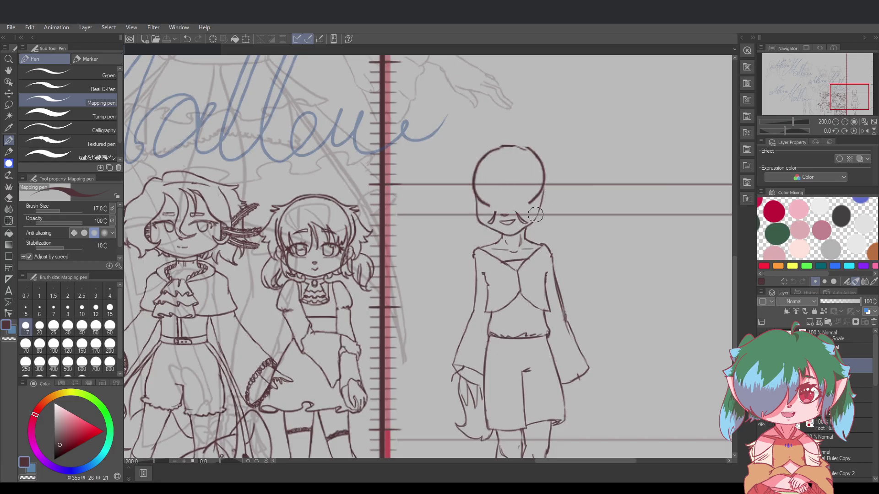
pyautogui.moveTo(491, 207); pyautogui.dragTo(493, 209)
pyautogui.hotkey('ctrl', 'z')
# Redraw the slanted lines beside the nose and the small smiling mouth, saving the drawing
pyautogui.moveTo(497, 210)
pyautogui.mouseDown()
pyautogui.moveTo(513, 201)
pyautogui.moveTo(521, 219)
pyautogui.mouseUp()
pyautogui.hotkey('ctrl', 'z')
pyautogui.hotkey('ctrl', 's')
pyautogui.hotkey('ctrl', 'z')
pyautogui.hotkey('ctrl', 'z')
pyautogui.hotkey('ctrl', 's')
pyautogui.hotkey('ctrl', 'z')
pyautogui.hotkey('ctrl', 'z')
pyautogui.moveTo(500, 222); pyautogui.dragTo(511, 222)
pyautogui.hotkey('ctrl', 's')
# Remove the leftover head-circle guide arcs from the sides of the face and save the drawing
pyautogui.hotkey('ctrl', 'z')
pyautogui.hotkey('ctrl', 'z')
pyautogui.hotkey('ctrl', 'z')
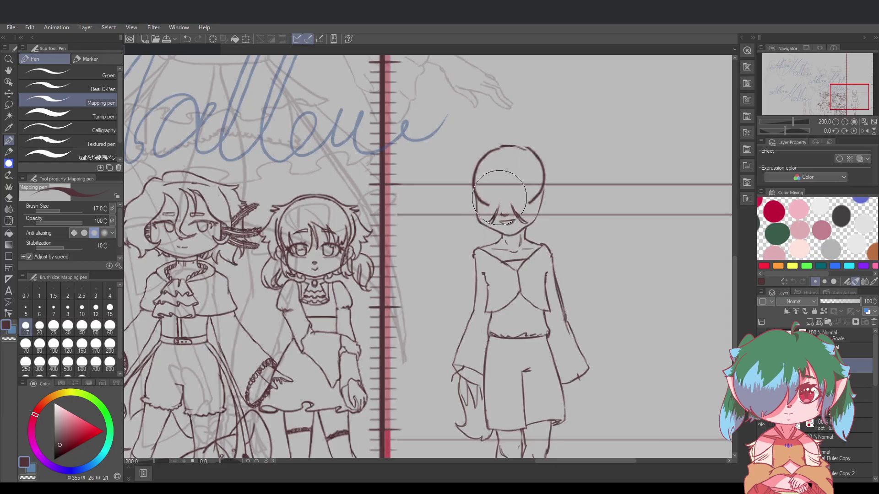
pyautogui.hotkey('ctrl', 's')
pyautogui.moveTo(532, 201)
pyautogui.mouseDown()
pyautogui.moveTo(535, 192)
pyautogui.moveTo(486, 202)
pyautogui.mouseUp()
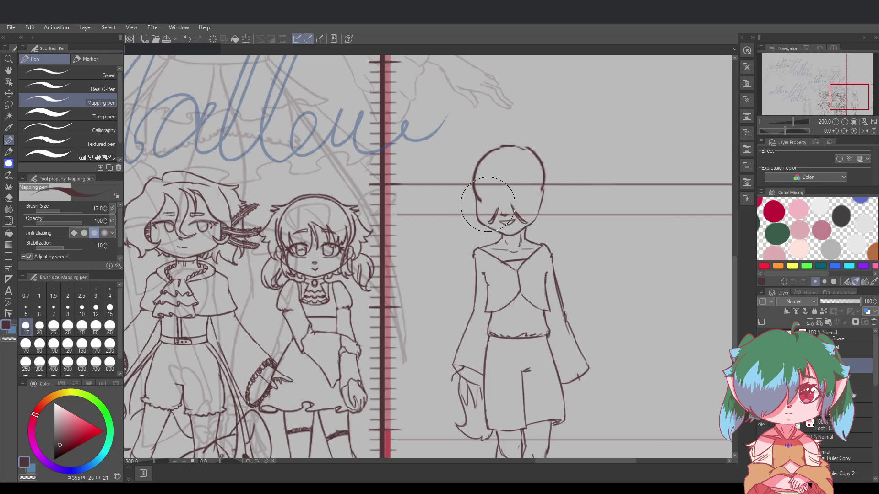
pyautogui.hotkey('ctrl', 's')
# Try out upper-lid lines for the eye on the side of the face away from the ruler
pyautogui.moveTo(497, 206)
pyautogui.mouseDown()
pyautogui.moveTo(493, 216)
pyautogui.moveTo(517, 202)
pyautogui.moveTo(530, 206)
pyautogui.moveTo(525, 194)
pyautogui.moveTo(532, 205)
pyautogui.moveTo(523, 193)
pyautogui.mouseUp()
pyautogui.hotkey('ctrl', 'z')
pyautogui.hotkey('ctrl', 'z')
pyautogui.hotkey('ctrl', 'z')
pyautogui.hotkey('ctrl', 'z')
pyautogui.hotkey('ctrl', 'z')
pyautogui.hotkey('ctrl', 'z')
pyautogui.hotkey('ctrl', 's')
pyautogui.hotkey('ctrl', 'z')
pyautogui.hotkey('ctrl', 'z')
pyautogui.hotkey('ctrl', 'z')
pyautogui.hotkey('ctrl', 'z')
pyautogui.hotkey('ctrl', 'z')
pyautogui.hotkey('ctrl', 'z')
pyautogui.hotkey('ctrl', 'z')
pyautogui.hotkey('ctrl', 'z')
# Draw a trial eye outline with an iris on the side of the face away from the ruler
pyautogui.moveTo(516, 195); pyautogui.dragTo(519, 190)
pyautogui.hotkey('ctrl', 'z')
pyautogui.moveTo(527, 205); pyautogui.dragTo(535, 196)
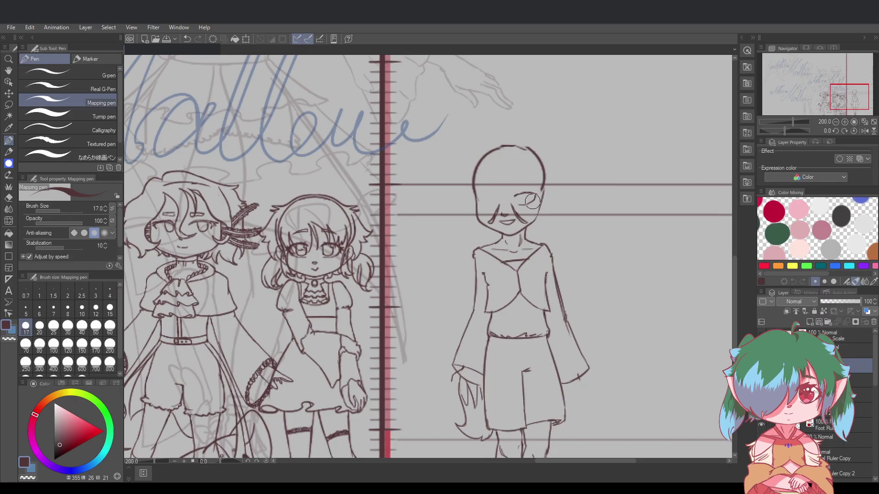
pyautogui.hotkey('ctrl', 'z')
pyautogui.moveTo(518, 205); pyautogui.dragTo(532, 203)
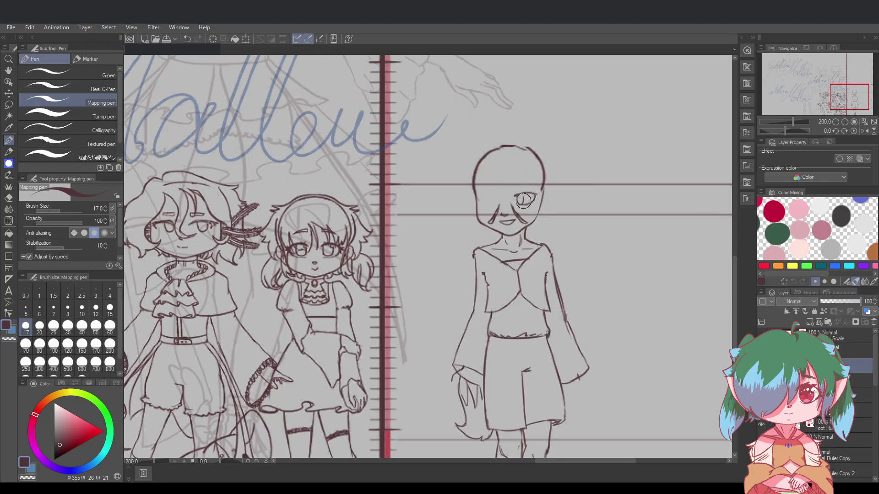
pyautogui.hotkey('ctrl', 'z')
pyautogui.moveTo(517, 198); pyautogui.dragTo(530, 205)
pyautogui.hotkey('ctrl', 'z')
pyautogui.hotkey('ctrl', 'z')
pyautogui.hotkey('ctrl', 'z')
pyautogui.moveTo(536, 194); pyautogui.dragTo(536, 197)
pyautogui.hotkey('ctrl', 'z')
# Lasso the trial eye and scale it down slightly
pyautogui.press('m')
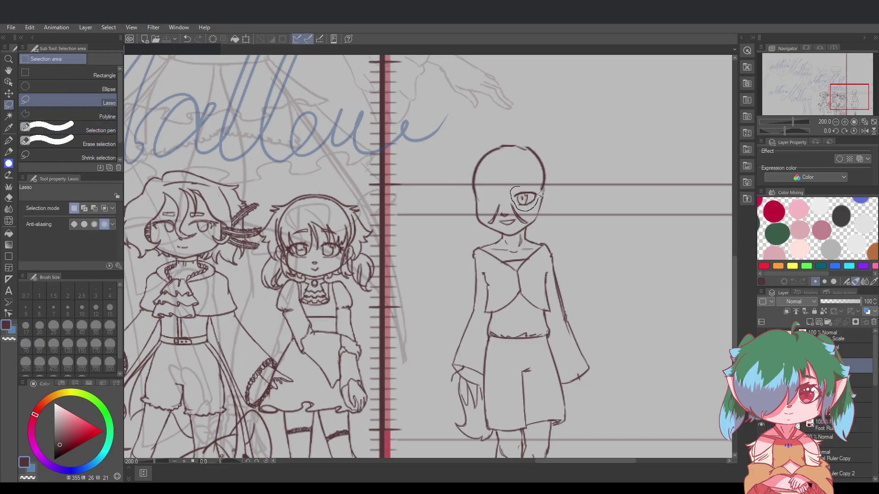
pyautogui.moveTo(541, 194); pyautogui.dragTo(535, 200)
pyautogui.click(559, 225)
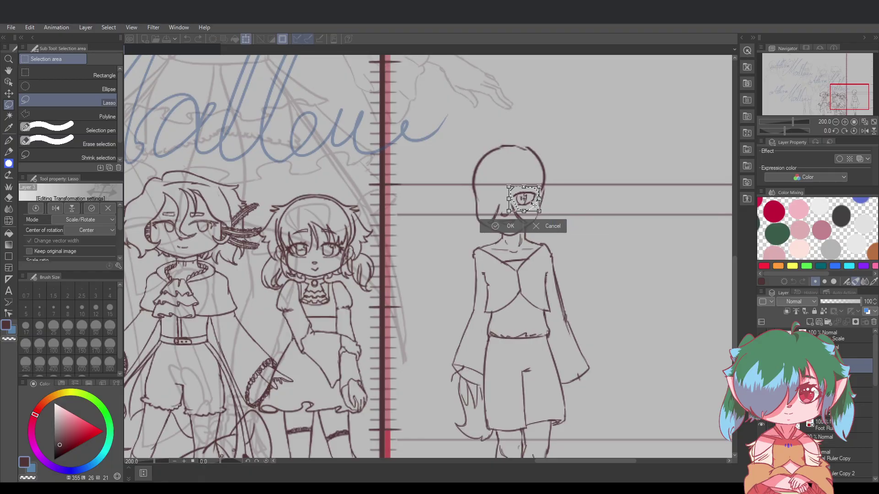
pyautogui.moveTo(537, 210); pyautogui.dragTo(533, 208)
pyautogui.press('Return')
pyautogui.click(540, 203)
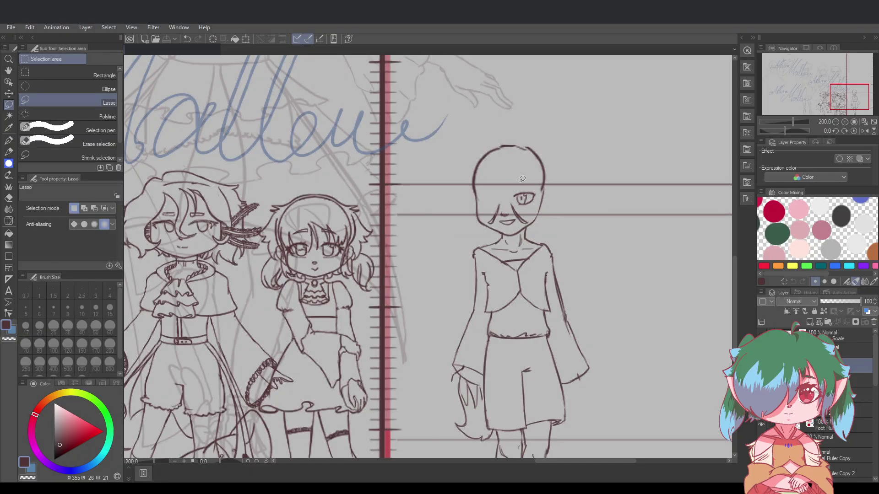
# Lasso the trial eye, delete it and clear the selection
pyautogui.scroll(3, 526, 177)
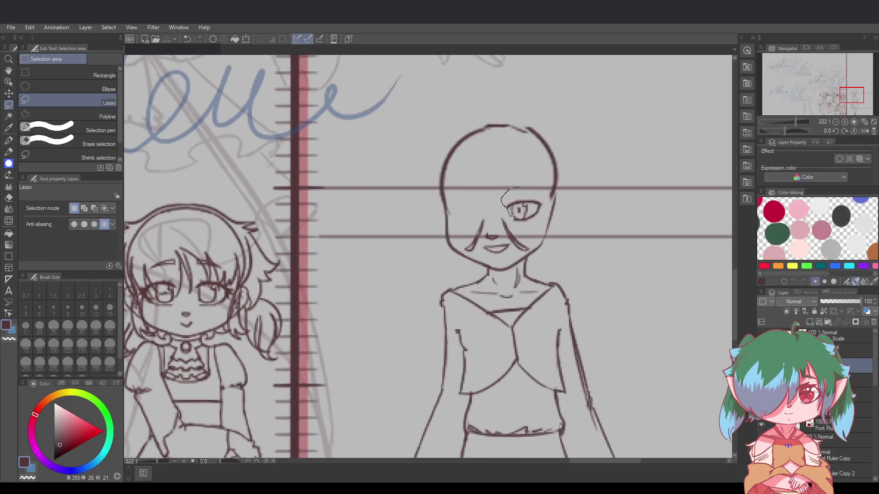
pyautogui.moveTo(511, 214)
pyautogui.mouseDown()
pyautogui.moveTo(528, 224)
pyautogui.moveTo(549, 208)
pyautogui.moveTo(526, 189)
pyautogui.mouseUp()
pyautogui.click(518, 241)
pyautogui.hotkey('ctrl', 'd')
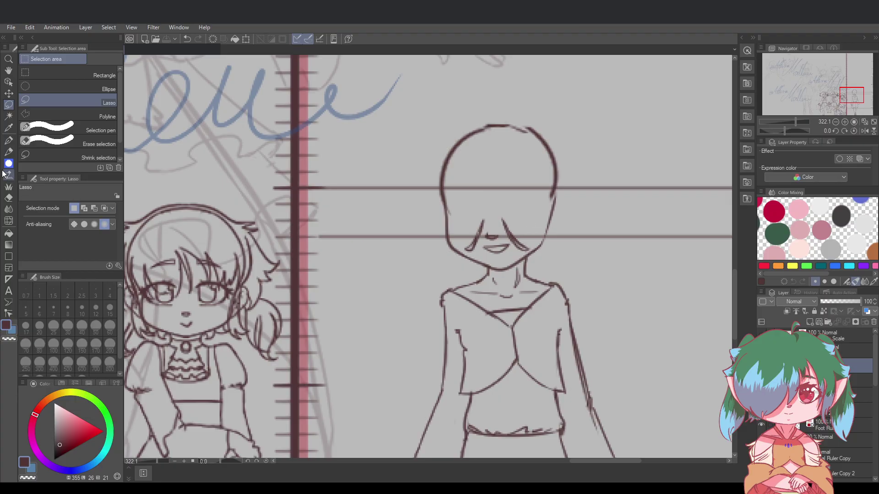
# Draw short lower-lid lines for both eyes with the Mapping pen, one on each side of the nose
pyautogui.click(8, 140)
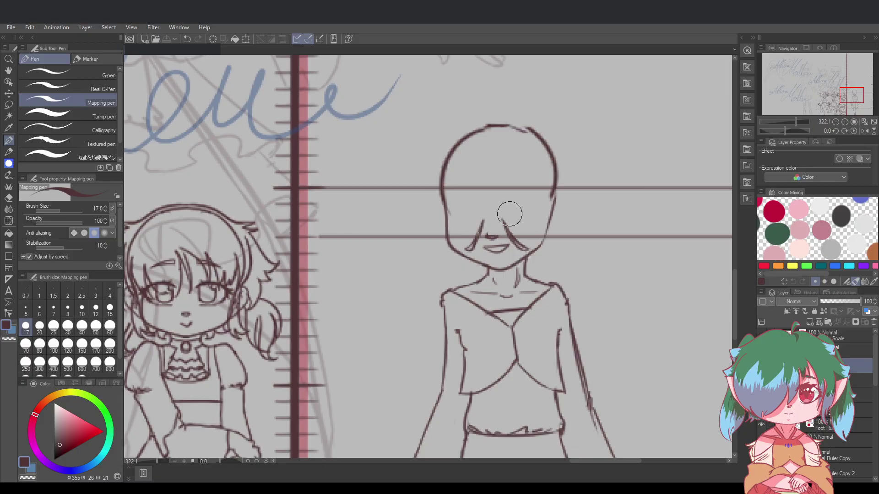
pyautogui.click(474, 219)
pyautogui.hotkey('ctrl', 'z')
pyautogui.click(479, 218)
pyautogui.click(512, 217)
pyautogui.hotkey('ctrl', 'z')
pyautogui.moveTo(511, 217); pyautogui.dragTo(522, 216)
pyautogui.hotkey('ctrl', 'z')
pyautogui.moveTo(512, 223); pyautogui.dragTo(527, 222)
pyautogui.hotkey('ctrl', 'z')
pyautogui.hotkey('ctrl', 'z')
pyautogui.moveTo(459, 225); pyautogui.dragTo(480, 224)
# Draw the curved upper lid and round iris of the eye on the side away from the ruler
pyautogui.moveTo(507, 206)
pyautogui.mouseDown()
pyautogui.moveTo(541, 205)
pyautogui.moveTo(526, 223)
pyautogui.moveTo(527, 211)
pyautogui.moveTo(514, 212)
pyautogui.moveTo(536, 206)
pyautogui.moveTo(515, 210)
pyautogui.moveTo(537, 217)
pyautogui.moveTo(530, 220)
pyautogui.moveTo(538, 208)
pyautogui.mouseUp()
pyautogui.hotkey('ctrl', 'z')
pyautogui.hotkey('ctrl', 'z')
pyautogui.hotkey('ctrl', 'z')
pyautogui.hotkey('ctrl', 'z')
pyautogui.hotkey('ctrl', 'z')
pyautogui.hotkey('ctrl', 'z')
pyautogui.hotkey('ctrl', 'z')
pyautogui.hotkey('ctrl', 'z')
pyautogui.hotkey('ctrl', 'z')
pyautogui.hotkey('ctrl', 'z')
pyautogui.hotkey('ctrl', 'z')
pyautogui.hotkey('ctrl', 'z')
pyautogui.hotkey('ctrl', 'z')
pyautogui.hotkey('ctrl', 'z')
pyautogui.hotkey('ctrl', 'z')
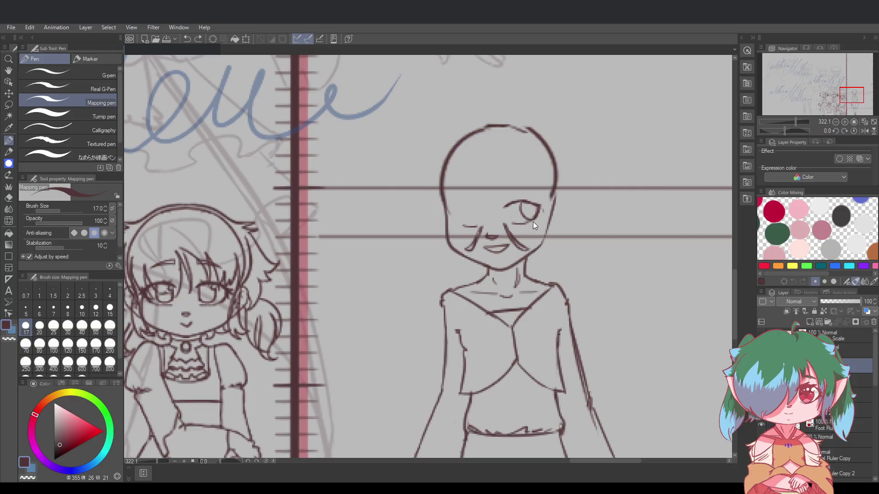
# Draw the matching eye's outline and iris on the side of the face nearest the ruler
pyautogui.hotkey('ctrl', 'z')
pyautogui.moveTo(479, 209)
pyautogui.mouseDown()
pyautogui.moveTo(456, 205)
pyautogui.moveTo(463, 224)
pyautogui.moveTo(454, 215)
pyautogui.moveTo(470, 218)
pyautogui.moveTo(475, 208)
pyautogui.moveTo(479, 223)
pyautogui.moveTo(482, 216)
pyautogui.moveTo(472, 207)
pyautogui.moveTo(476, 220)
pyautogui.moveTo(467, 205)
pyautogui.moveTo(476, 223)
pyautogui.mouseUp()
pyautogui.hotkey('ctrl', 'z')
pyautogui.hotkey('ctrl', 'z')
pyautogui.hotkey('ctrl', 'z')
pyautogui.hotkey('ctrl', 'z')
pyautogui.hotkey('ctrl', 'z')
pyautogui.hotkey('ctrl', 'z')
pyautogui.hotkey('ctrl', 'z')
pyautogui.hotkey('ctrl', 'z')
pyautogui.hotkey('ctrl', 'z')
pyautogui.hotkey('ctrl', 'z')
pyautogui.hotkey('ctrl', 'z')
pyautogui.hotkey('ctrl', 'z')
pyautogui.hotkey('ctrl', 'z')
pyautogui.hotkey('ctrl', 'z')
pyautogui.hotkey('ctrl', 'z')
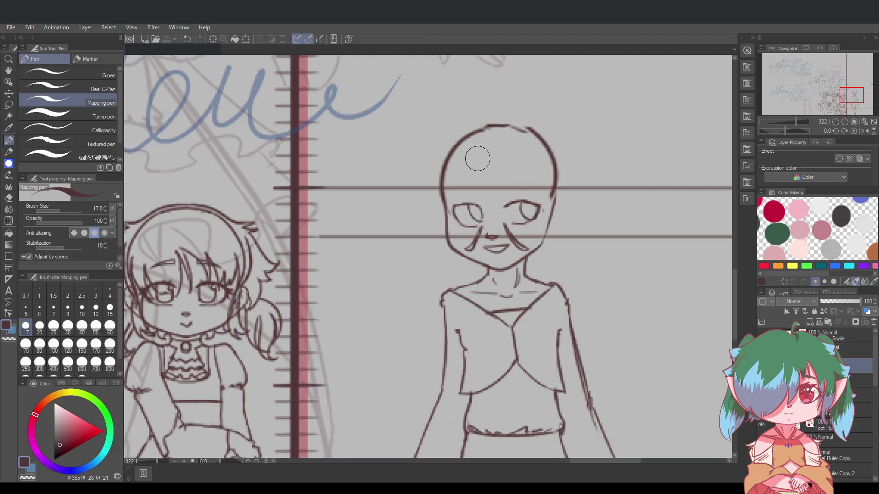
# Draw a fringe strand curving from the forehead on the ruler side down to between the eyes
pyautogui.moveTo(468, 149); pyautogui.dragTo(481, 220)
pyautogui.hotkey('ctrl', 'z')
pyautogui.hotkey('ctrl', 'z')
pyautogui.hotkey('ctrl', 'z')
pyautogui.moveTo(464, 161)
pyautogui.mouseDown()
pyautogui.moveTo(465, 185)
pyautogui.moveTo(499, 226)
pyautogui.moveTo(499, 214)
pyautogui.moveTo(497, 226)
pyautogui.moveTo(514, 193)
pyautogui.moveTo(521, 198)
pyautogui.moveTo(516, 164)
pyautogui.mouseUp()
pyautogui.hotkey('ctrl', 'z')
pyautogui.hotkey('ctrl', 'z')
pyautogui.hotkey('ctrl', 'z')
pyautogui.hotkey('ctrl', 'z')
pyautogui.hotkey('ctrl', 'z')
pyautogui.hotkey('ctrl', 'z')
pyautogui.hotkey('ctrl', 'z')
pyautogui.hotkey('ctrl', 'z')
# Draw a fringe strand on the side away from the ruler, curving from the forehead down between the eyes
pyautogui.moveTo(517, 164)
pyautogui.mouseDown()
pyautogui.moveTo(528, 217)
pyautogui.moveTo(542, 213)
pyautogui.moveTo(536, 223)
pyautogui.moveTo(535, 186)
pyautogui.mouseUp()
pyautogui.hotkey('ctrl', 'z')
pyautogui.hotkey('ctrl', 'z')
pyautogui.hotkey('ctrl', 'z')
pyautogui.moveTo(539, 219)
pyautogui.mouseDown()
pyautogui.moveTo(545, 197)
pyautogui.moveTo(520, 166)
pyautogui.moveTo(544, 177)
pyautogui.moveTo(540, 166)
pyautogui.moveTo(544, 214)
pyautogui.mouseUp()
pyautogui.hotkey('ctrl', 'z')
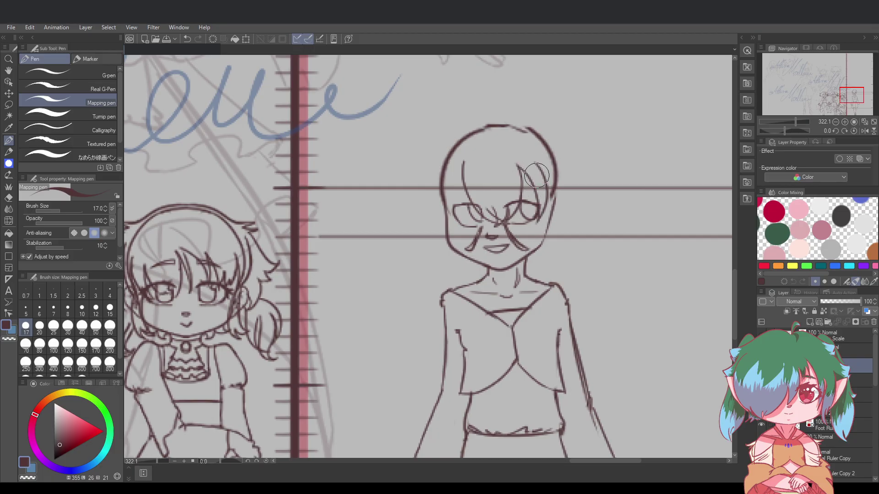
# Draw the long hair strands framing the eye and cheek on the side away from the ruler
pyautogui.hotkey('ctrl', 'z')
pyautogui.moveTo(533, 163); pyautogui.dragTo(539, 223)
pyautogui.hotkey('ctrl', 'z')
pyautogui.moveTo(532, 163); pyautogui.dragTo(542, 222)
pyautogui.hotkey('ctrl', 'z')
pyautogui.moveTo(538, 216)
pyautogui.mouseDown()
pyautogui.moveTo(549, 203)
pyautogui.moveTo(540, 192)
pyautogui.moveTo(533, 234)
pyautogui.moveTo(540, 176)
pyautogui.mouseUp()
pyautogui.hotkey('ctrl', 'z')
pyautogui.hotkey('ctrl', 'z')
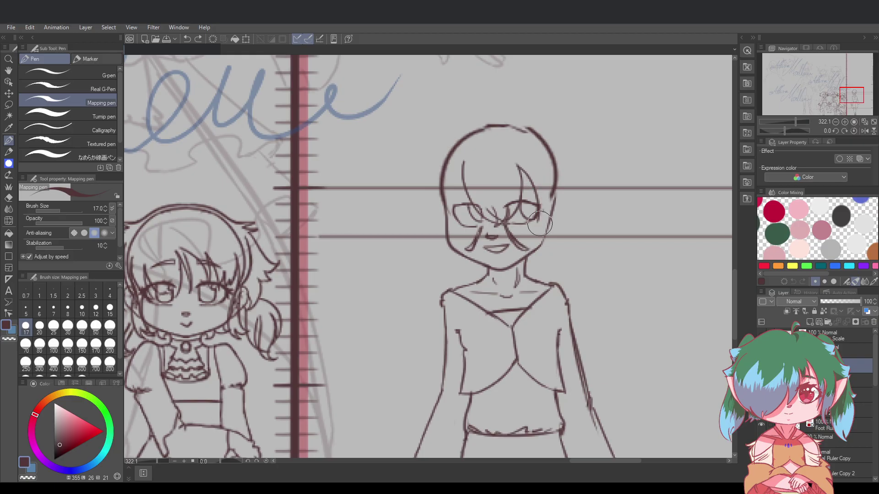
pyautogui.moveTo(533, 238)
pyautogui.mouseDown()
pyautogui.moveTo(534, 165)
pyautogui.moveTo(535, 185)
pyautogui.moveTo(549, 188)
pyautogui.moveTo(531, 158)
pyautogui.mouseUp()
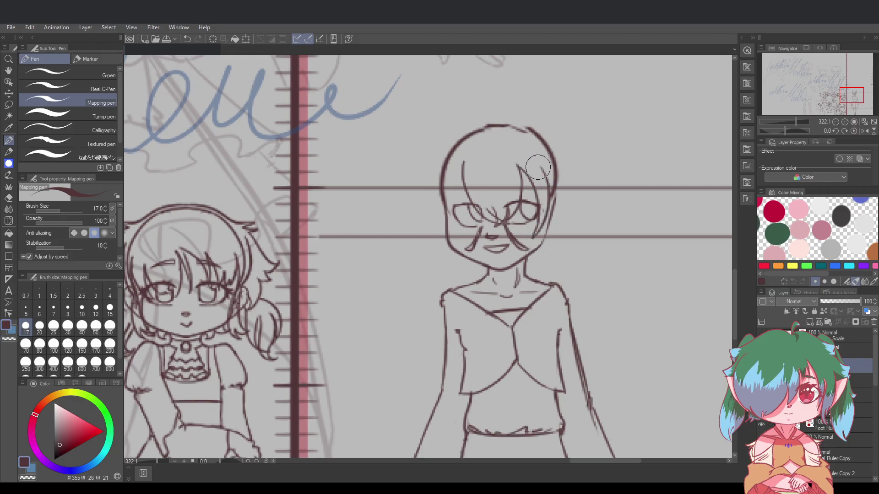
pyautogui.hotkey('ctrl', 'z')
pyautogui.moveTo(549, 194); pyautogui.dragTo(537, 158)
# Draw a face-framing strand from the forehead down past the eye on the ruler side
pyautogui.moveTo(470, 166); pyautogui.dragTo(460, 227)
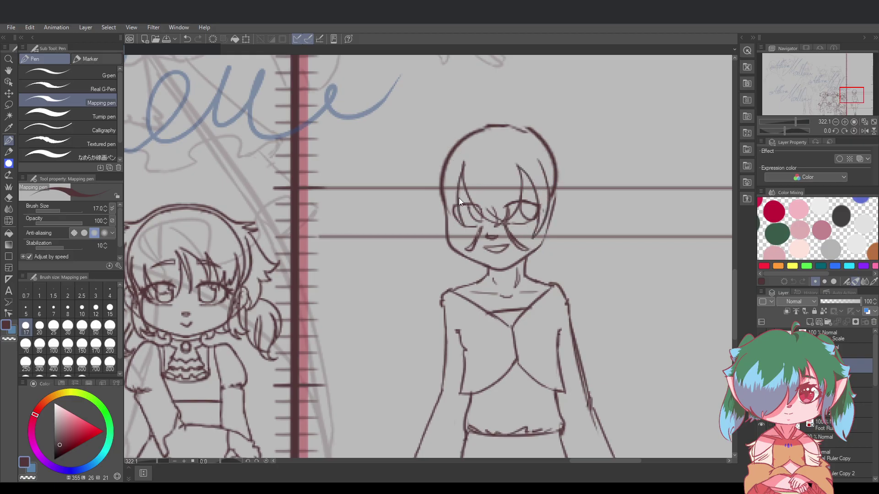
pyautogui.hotkey('ctrl', 'z')
pyautogui.moveTo(463, 163); pyautogui.dragTo(445, 238)
pyautogui.hotkey('ctrl', 'z')
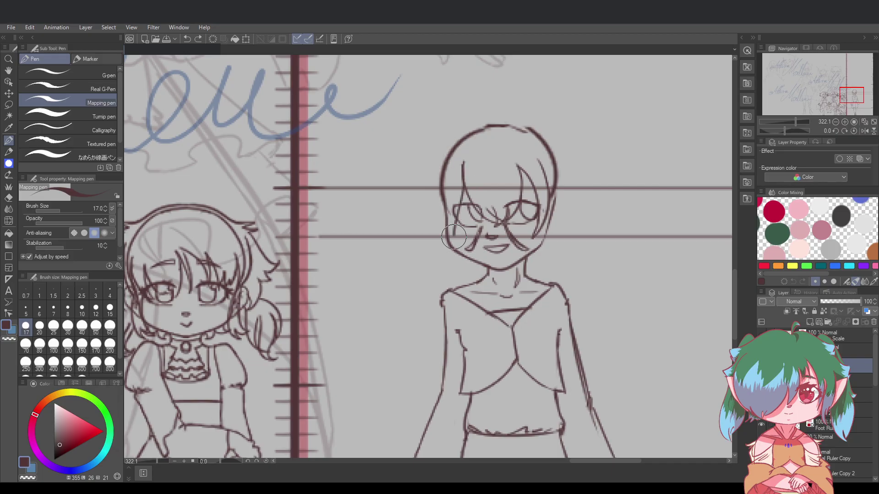
pyautogui.hotkey('ctrl', 'z')
pyautogui.moveTo(463, 164)
pyautogui.mouseDown()
pyautogui.moveTo(468, 266)
pyautogui.moveTo(457, 246)
pyautogui.moveTo(447, 248)
pyautogui.moveTo(465, 270)
pyautogui.moveTo(442, 247)
pyautogui.moveTo(457, 274)
pyautogui.moveTo(442, 242)
pyautogui.moveTo(459, 266)
pyautogui.moveTo(442, 243)
pyautogui.moveTo(458, 265)
pyautogui.moveTo(436, 243)
pyautogui.moveTo(446, 262)
pyautogui.moveTo(437, 260)
pyautogui.moveTo(430, 226)
pyautogui.mouseUp()
pyautogui.hotkey('ctrl', 'z')
pyautogui.hotkey('ctrl', 'z')
pyautogui.hotkey('ctrl', 'z')
pyautogui.hotkey('ctrl', 'z')
pyautogui.hotkey('ctrl', 'z')
pyautogui.hotkey('ctrl', 'z')
pyautogui.hotkey('ctrl', 'z')
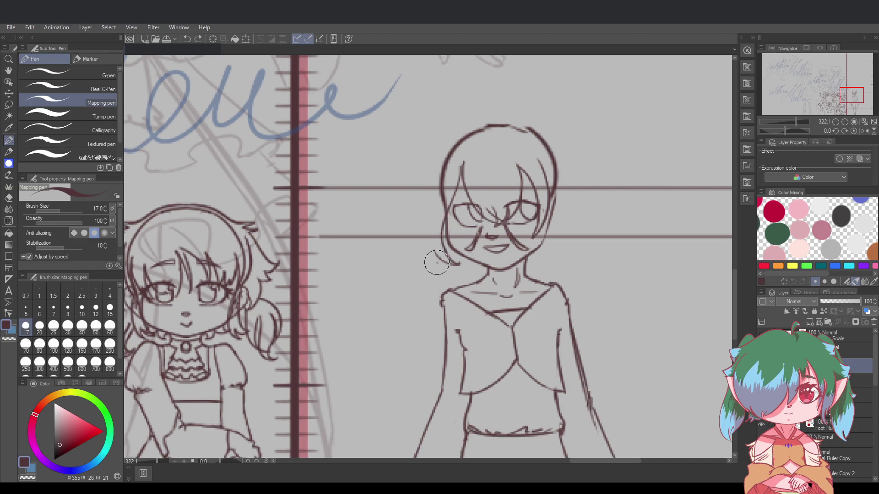
# Draw a curved lock of hair outside the cheek on the ruler side, ending beside the jaw
pyautogui.moveTo(438, 263)
pyautogui.mouseDown()
pyautogui.moveTo(435, 226)
pyautogui.moveTo(436, 260)
pyautogui.moveTo(430, 239)
pyautogui.moveTo(437, 262)
pyautogui.moveTo(435, 206)
pyautogui.mouseUp()
pyautogui.hotkey('ctrl', 'z')
pyautogui.hotkey('ctrl', 'z')
pyautogui.hotkey('ctrl', 'z')
pyautogui.hotkey('ctrl', 'z')
pyautogui.moveTo(438, 262)
pyautogui.mouseDown()
pyautogui.moveTo(427, 240)
pyautogui.moveTo(437, 179)
pyautogui.mouseUp()
pyautogui.hotkey('ctrl', 'z')
pyautogui.hotkey('ctrl', 'z')
pyautogui.hotkey('ctrl', 'z')
pyautogui.moveTo(427, 220); pyautogui.dragTo(445, 173)
pyautogui.hotkey('ctrl', 'z')
pyautogui.hotkey('ctrl', 'z')
pyautogui.hotkey('ctrl', 'z')
pyautogui.hotkey('ctrl', 'z')
pyautogui.moveTo(455, 264)
pyautogui.mouseDown()
pyautogui.moveTo(429, 204)
pyautogui.moveTo(448, 256)
pyautogui.moveTo(432, 215)
pyautogui.moveTo(425, 221)
pyautogui.moveTo(429, 211)
pyautogui.moveTo(427, 235)
pyautogui.moveTo(429, 214)
pyautogui.moveTo(423, 233)
pyautogui.moveTo(420, 224)
pyautogui.moveTo(439, 180)
pyautogui.mouseUp()
pyautogui.hotkey('ctrl', 'z')
pyautogui.hotkey('ctrl', 'z')
pyautogui.hotkey('ctrl', 'z')
pyautogui.hotkey('ctrl', 'z')
# Draw the outer hair outline on the ruler side, from the pointed tip at cheek height up to the crown
pyautogui.moveTo(431, 240)
pyautogui.mouseDown()
pyautogui.moveTo(430, 171)
pyautogui.moveTo(444, 160)
pyautogui.mouseUp()
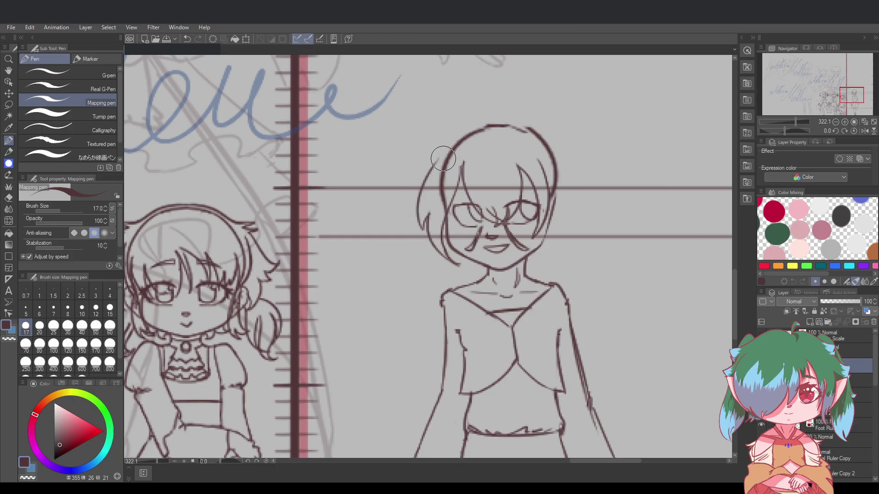
pyautogui.hotkey('ctrl', 'z')
pyautogui.moveTo(421, 230); pyautogui.dragTo(444, 151)
pyautogui.hotkey('ctrl', 'z')
pyautogui.moveTo(422, 232)
pyautogui.mouseDown()
pyautogui.moveTo(459, 135)
pyautogui.moveTo(466, 139)
pyautogui.mouseUp()
pyautogui.hotkey('ctrl', 'z')
pyautogui.moveTo(437, 172); pyautogui.dragTo(460, 140)
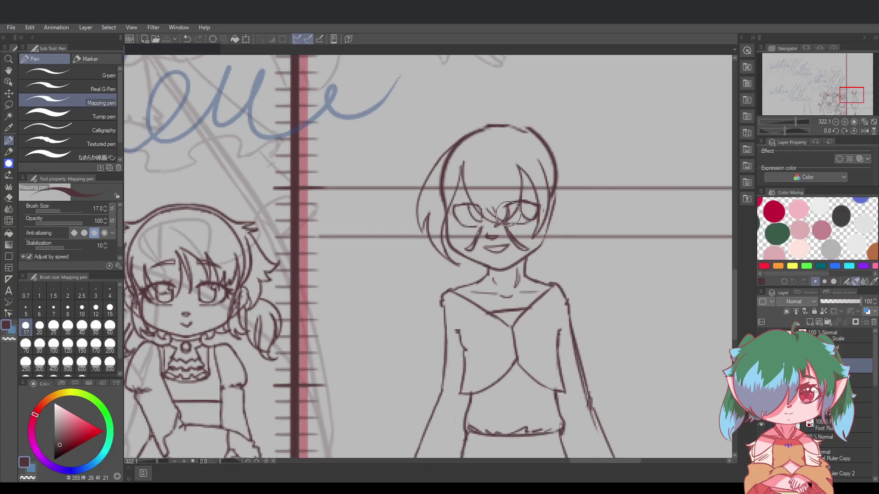
# Draw short angled eyebrows above both eyes
pyautogui.moveTo(464, 267); pyautogui.dragTo(459, 266)
pyautogui.hotkey('ctrl', 'z')
pyautogui.hotkey('ctrl', 'z')
pyautogui.moveTo(508, 188)
pyautogui.mouseDown()
pyautogui.moveTo(506, 197)
pyautogui.moveTo(524, 185)
pyautogui.moveTo(523, 200)
pyautogui.moveTo(509, 192)
pyautogui.mouseUp()
pyautogui.hotkey('ctrl', 'z')
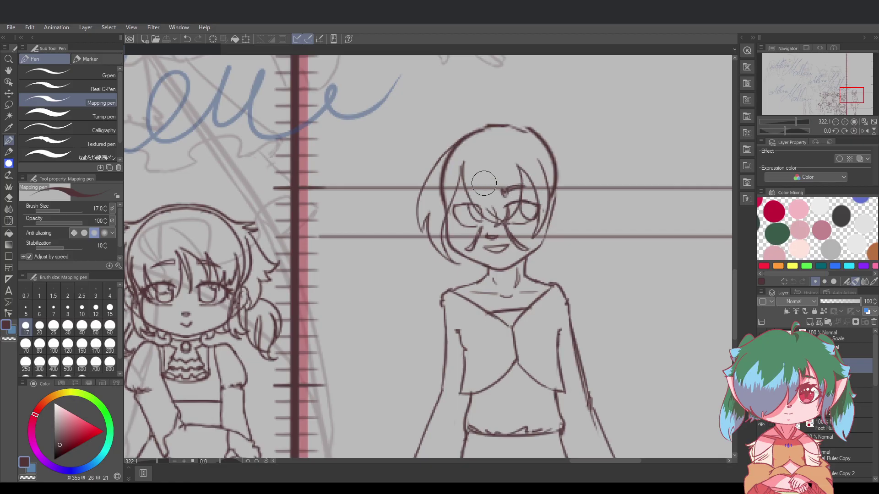
pyautogui.hotkey('ctrl', 'z')
pyautogui.hotkey('ctrl', 'z')
pyautogui.moveTo(481, 194)
pyautogui.mouseDown()
pyautogui.moveTo(464, 189)
pyautogui.moveTo(480, 197)
pyautogui.mouseUp()
pyautogui.hotkey('ctrl', 'z')
pyautogui.hotkey('ctrl', 'z')
pyautogui.hotkey('ctrl', 'z')
pyautogui.hotkey('ctrl', 'z')
# Erase the old collar and shoulder lines and redraw the top's V-shaped neckline closer to the neck
pyautogui.moveTo(449, 292)
pyautogui.mouseDown()
pyautogui.moveTo(471, 308)
pyautogui.moveTo(449, 293)
pyautogui.moveTo(499, 323)
pyautogui.moveTo(456, 288)
pyautogui.moveTo(503, 324)
pyautogui.moveTo(462, 294)
pyautogui.moveTo(487, 318)
pyautogui.mouseUp()
pyautogui.moveTo(545, 287)
pyautogui.mouseDown()
pyautogui.moveTo(537, 322)
pyautogui.moveTo(566, 270)
pyautogui.moveTo(516, 323)
pyautogui.moveTo(558, 276)
pyautogui.moveTo(524, 311)
pyautogui.moveTo(548, 298)
pyautogui.moveTo(550, 280)
pyautogui.moveTo(534, 307)
pyautogui.moveTo(547, 284)
pyautogui.moveTo(529, 291)
pyautogui.mouseUp()
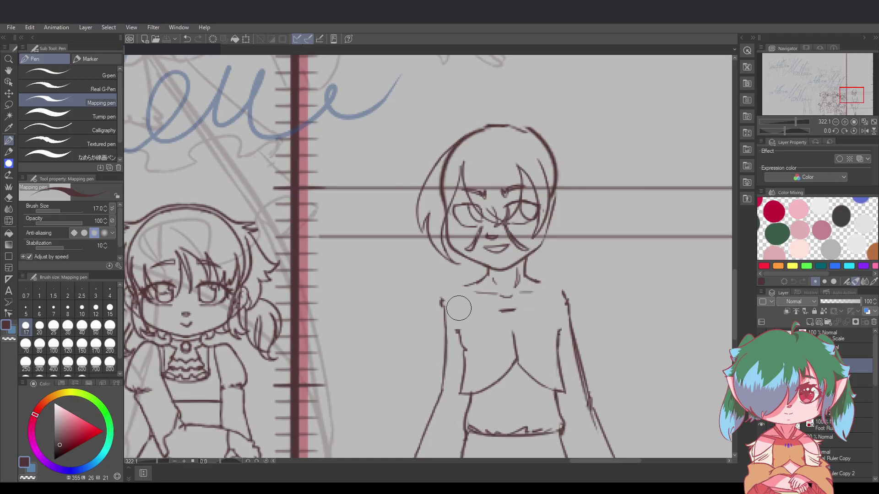
pyautogui.moveTo(462, 291); pyautogui.dragTo(498, 313)
pyautogui.hotkey('ctrl', 'z')
pyautogui.hotkey('ctrl', 'z')
pyautogui.moveTo(466, 288); pyautogui.dragTo(508, 322)
pyautogui.hotkey('ctrl', 'z')
pyautogui.moveTo(464, 286)
pyautogui.mouseDown()
pyautogui.moveTo(512, 323)
pyautogui.moveTo(503, 316)
pyautogui.moveTo(514, 339)
pyautogui.moveTo(531, 300)
pyautogui.moveTo(553, 283)
pyautogui.mouseUp()
pyautogui.hotkey('ctrl', 'z')
pyautogui.hotkey('ctrl', 'z')
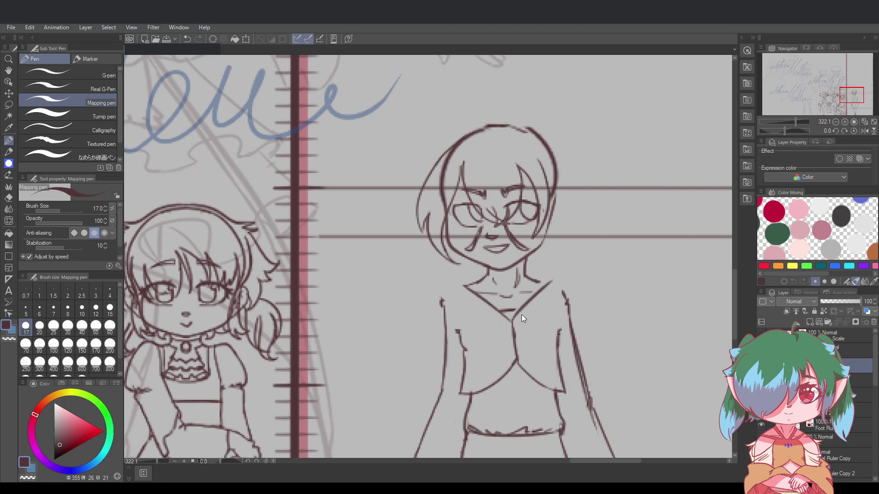
pyautogui.hotkey('ctrl', 'z')
pyautogui.moveTo(512, 322); pyautogui.dragTo(541, 283)
pyautogui.hotkey('ctrl', 'z')
# Draw rounded shoulder curves from both ends of the neckline to the sleeves and save the file
pyautogui.moveTo(512, 320)
pyautogui.mouseDown()
pyautogui.moveTo(543, 282)
pyautogui.moveTo(568, 301)
pyautogui.mouseUp()
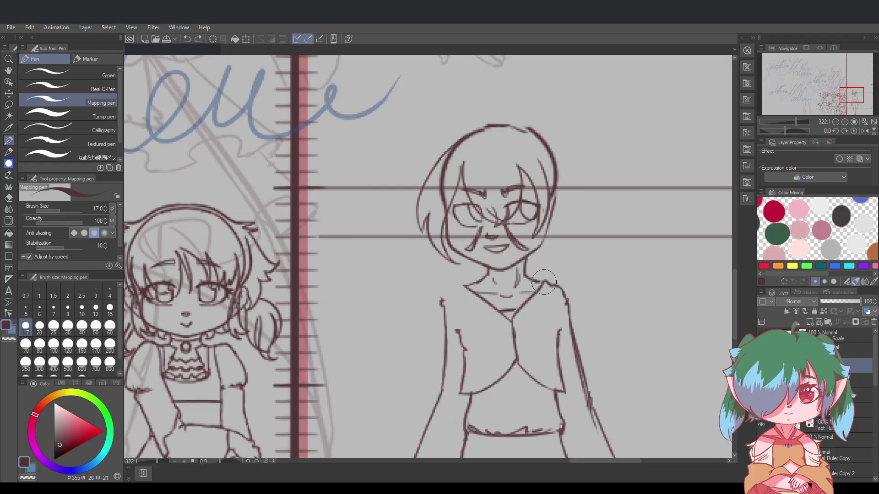
pyautogui.hotkey('ctrl', 's')
pyautogui.moveTo(464, 286); pyautogui.dragTo(445, 304)
pyautogui.hotkey('ctrl', 'z')
pyautogui.hotkey('ctrl', 'z')
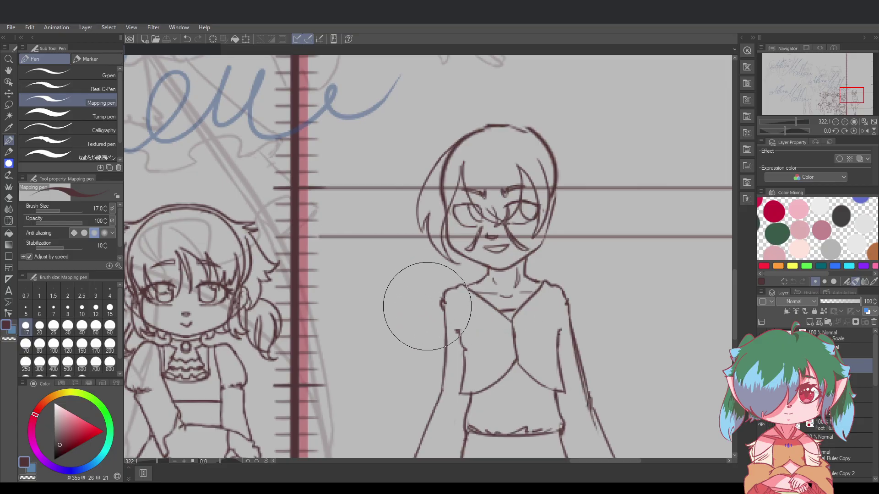
pyautogui.moveTo(430, 305); pyautogui.dragTo(432, 311)
pyautogui.hotkey('ctrl', 'z')
pyautogui.hotkey('ctrl', 'z')
# Erase the old skull outline inside the hair on both sides, keeping the crown curve on the ruler side
pyautogui.moveTo(557, 192); pyautogui.dragTo(555, 250)
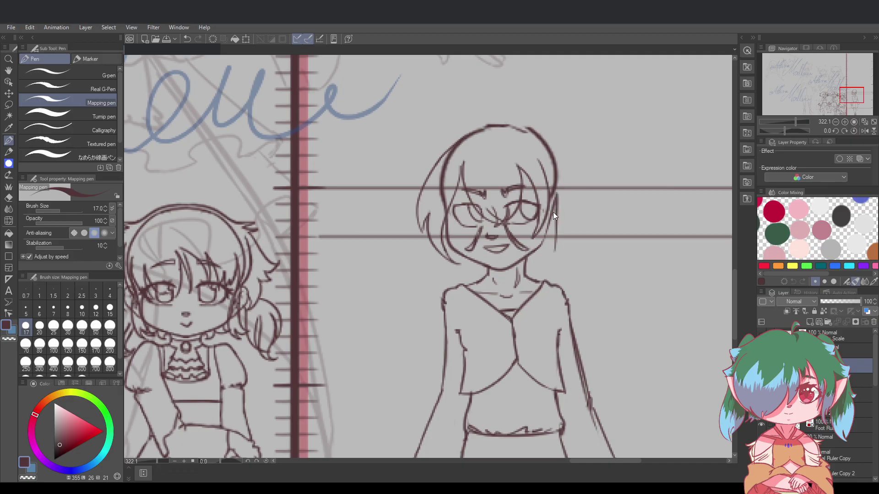
pyautogui.hotkey('ctrl', 'z')
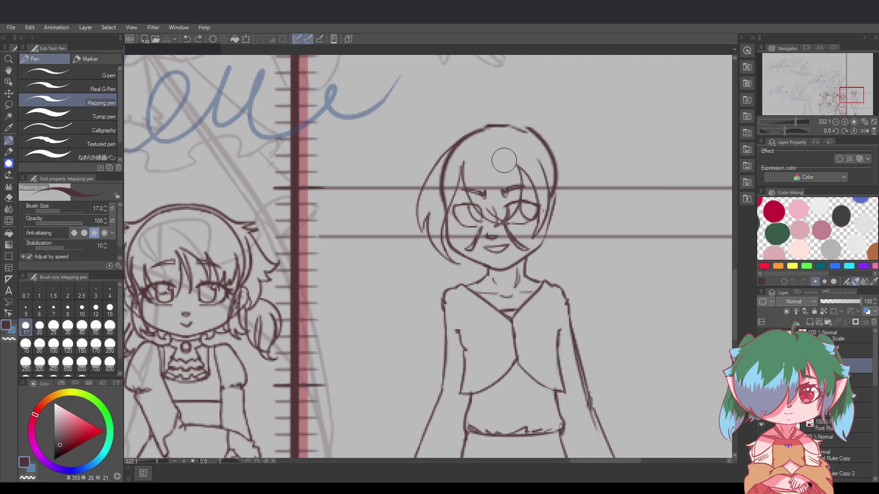
pyautogui.moveTo(557, 164); pyautogui.dragTo(563, 199)
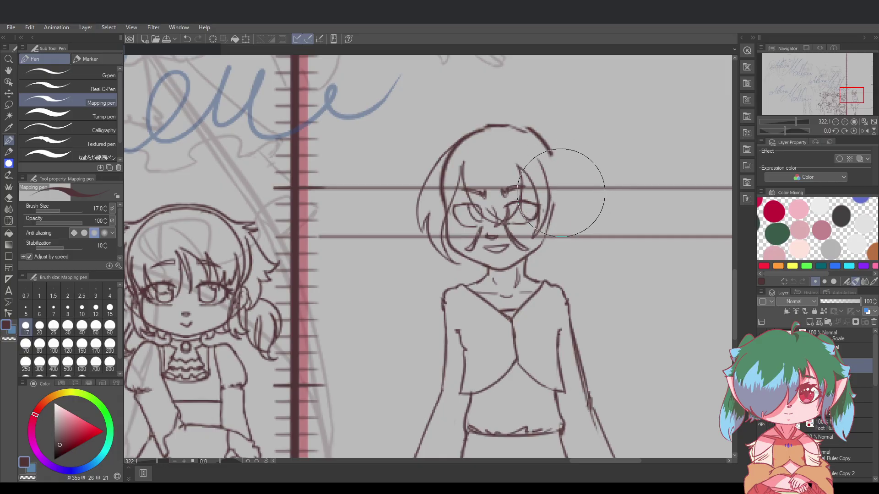
pyautogui.moveTo(542, 132)
pyautogui.mouseDown()
pyautogui.moveTo(514, 121)
pyautogui.moveTo(502, 126)
pyautogui.moveTo(541, 139)
pyautogui.mouseUp()
pyautogui.hotkey('ctrl', 'z')
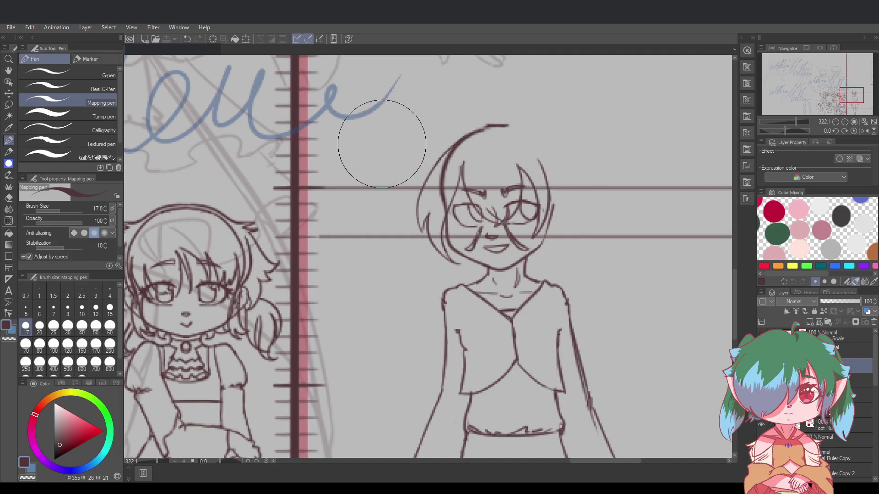
pyautogui.hotkey('ctrl', 'z')
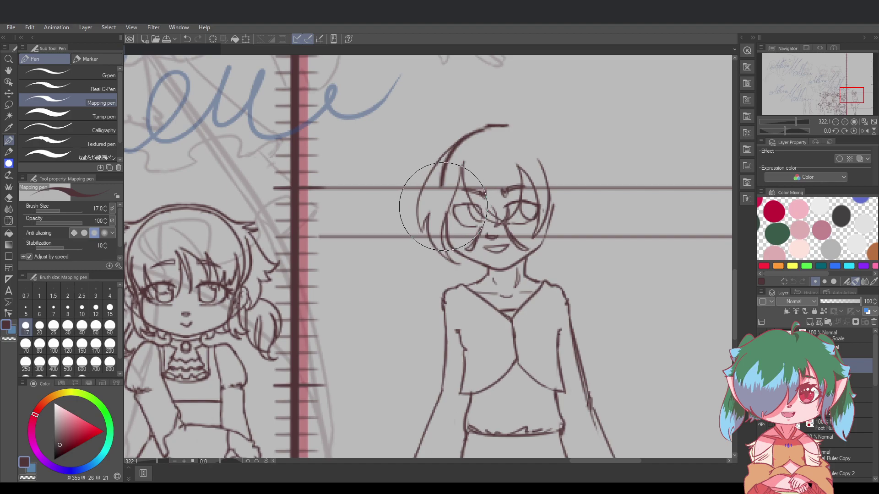
pyautogui.moveTo(443, 201); pyautogui.dragTo(451, 181)
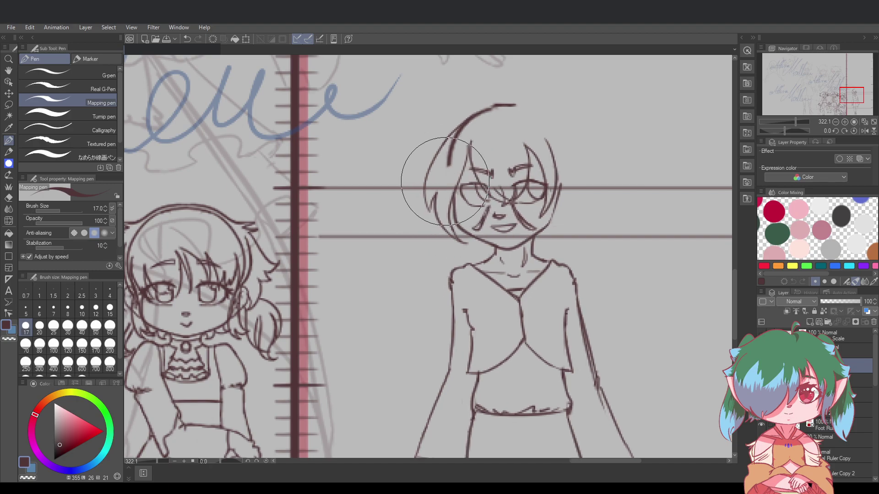
pyautogui.hotkey('ctrl', 'z')
pyautogui.moveTo(459, 151)
pyautogui.mouseDown()
pyautogui.moveTo(438, 178)
pyautogui.moveTo(472, 142)
pyautogui.mouseUp()
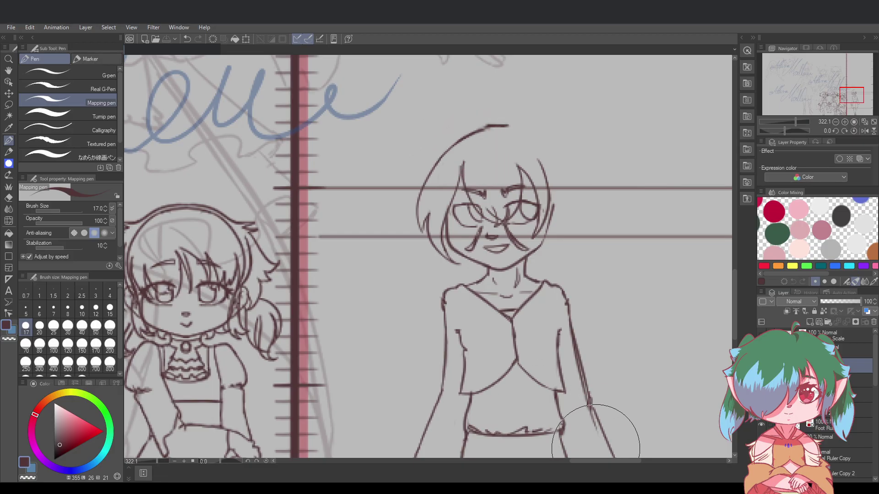
pyautogui.moveTo(603, 460)
pyautogui.mouseDown()
pyautogui.moveTo(543, 463)
pyautogui.moveTo(588, 464)
pyautogui.mouseUp()
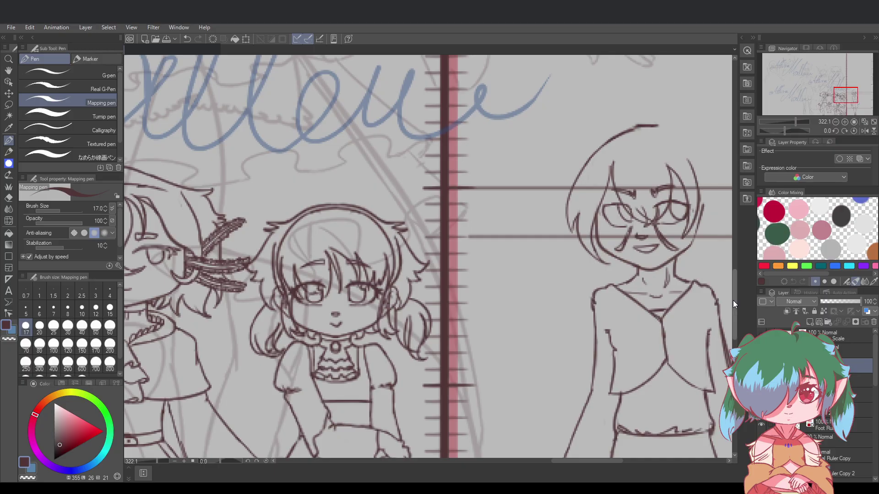
pyautogui.moveTo(733, 300)
pyautogui.mouseDown()
pyautogui.moveTo(735, 348)
pyautogui.moveTo(724, 297)
pyautogui.mouseUp()
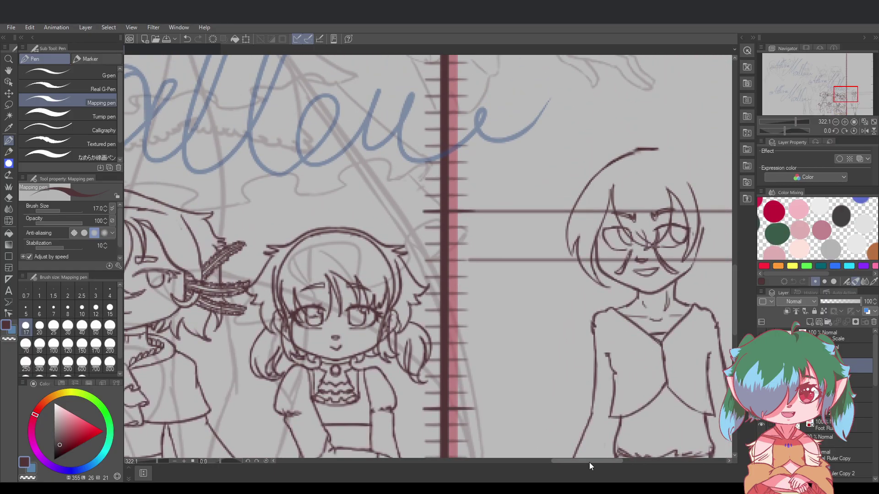
pyautogui.moveTo(590, 462)
pyautogui.mouseDown()
pyautogui.moveTo(614, 463)
pyautogui.moveTo(604, 458)
pyautogui.mouseUp()
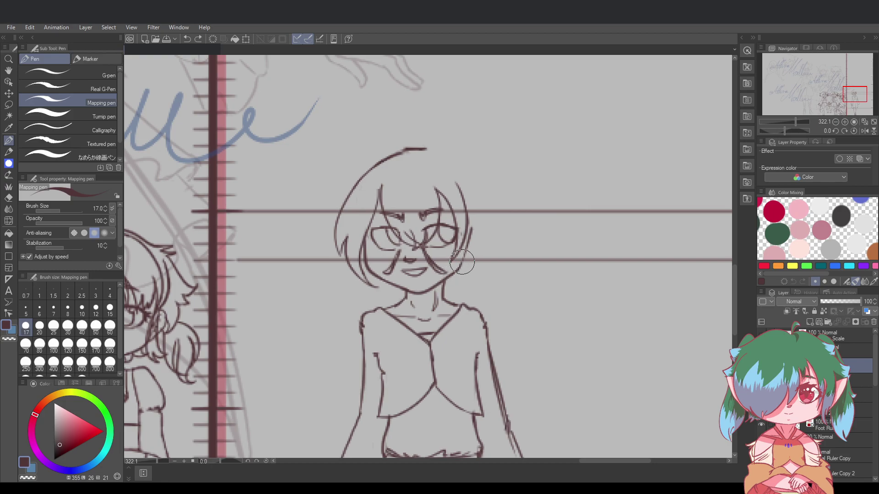
pyautogui.moveTo(464, 257); pyautogui.dragTo(462, 263)
pyautogui.moveTo(358, 182)
pyautogui.mouseDown()
pyautogui.moveTo(319, 186)
pyautogui.moveTo(345, 180)
pyautogui.moveTo(317, 183)
pyautogui.moveTo(351, 160)
pyautogui.moveTo(329, 148)
pyautogui.moveTo(361, 170)
pyautogui.moveTo(331, 156)
pyautogui.moveTo(327, 197)
pyautogui.mouseUp()
pyautogui.hotkey('ctrl', 'z')
pyautogui.hotkey('ctrl', 'z')
pyautogui.hotkey('ctrl', 'z')
pyautogui.moveTo(371, 168)
pyautogui.mouseDown()
pyautogui.moveTo(330, 156)
pyautogui.moveTo(315, 164)
pyautogui.moveTo(329, 236)
pyautogui.mouseUp()
pyautogui.hotkey('ctrl', 'z')
pyautogui.moveTo(316, 156); pyautogui.dragTo(324, 238)
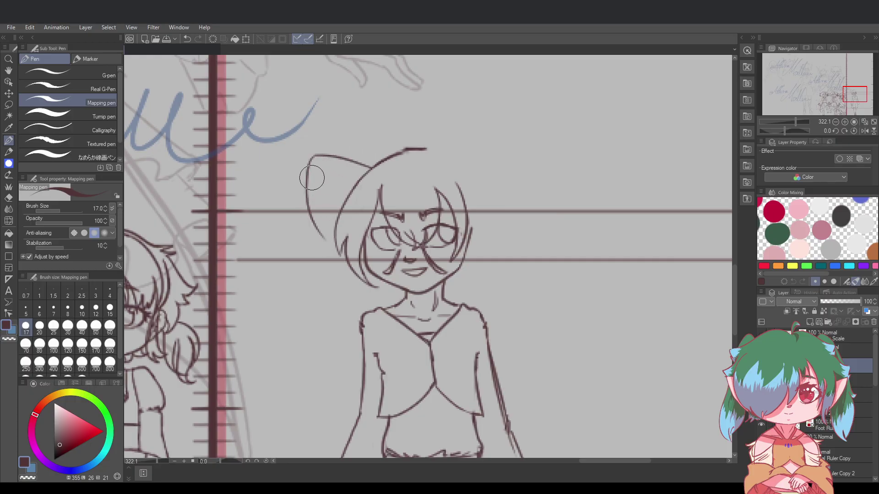
pyautogui.hotkey('ctrl', 'z')
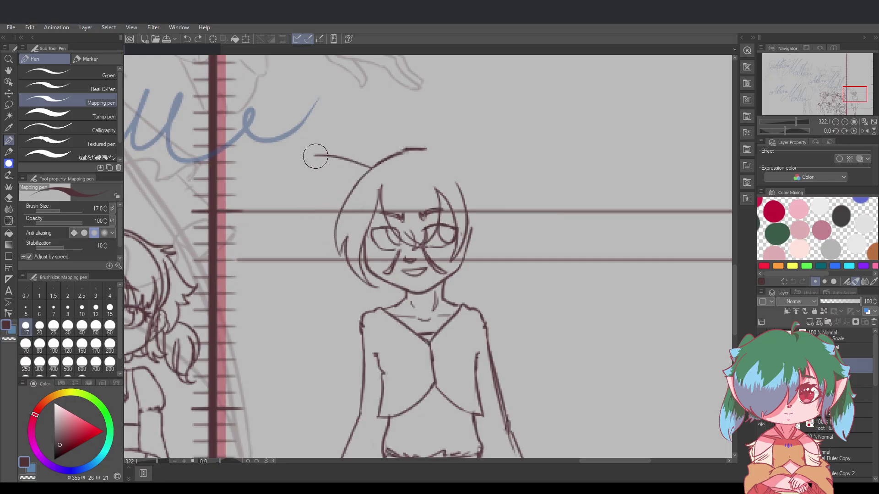
pyautogui.moveTo(315, 156); pyautogui.dragTo(318, 228)
pyautogui.hotkey('ctrl', 'z')
pyautogui.hotkey('ctrl', 'z')
# Draw the upper edge and outer curve of a large pointed shape extending from the hair toward the ruler
pyautogui.moveTo(362, 164)
pyautogui.mouseDown()
pyautogui.moveTo(303, 147)
pyautogui.moveTo(337, 153)
pyautogui.moveTo(313, 145)
pyautogui.moveTo(304, 160)
pyautogui.moveTo(319, 204)
pyautogui.mouseUp()
pyautogui.hotkey('ctrl', 'z')
pyautogui.hotkey('ctrl', 'z')
pyautogui.moveTo(316, 145); pyautogui.dragTo(325, 247)
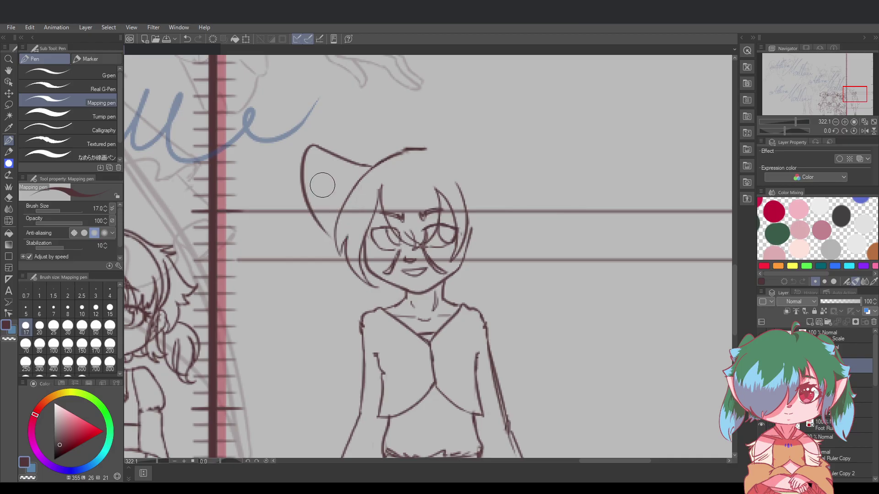
pyautogui.hotkey('ctrl', 'z')
pyautogui.moveTo(314, 143); pyautogui.dragTo(342, 247)
pyautogui.hotkey('ctrl', 'z')
pyautogui.moveTo(314, 143); pyautogui.dragTo(330, 216)
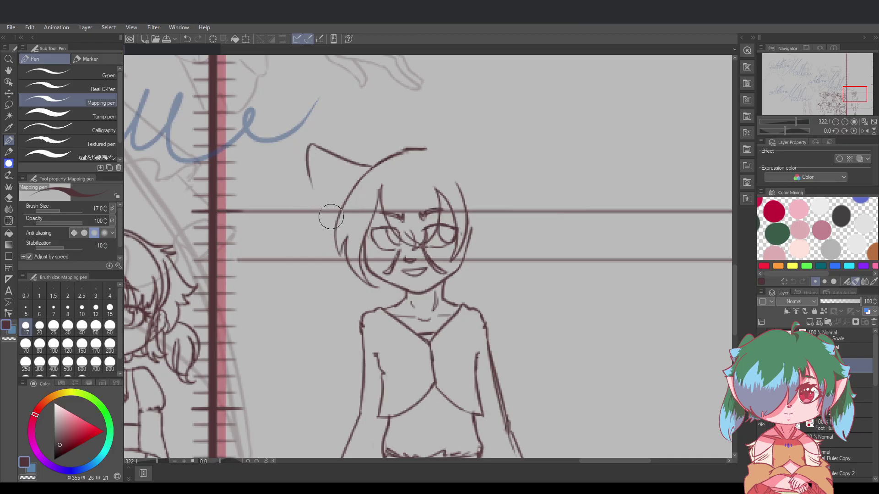
pyautogui.hotkey('ctrl', 'z')
pyautogui.moveTo(314, 144); pyautogui.dragTo(348, 256)
pyautogui.hotkey('ctrl', 'z')
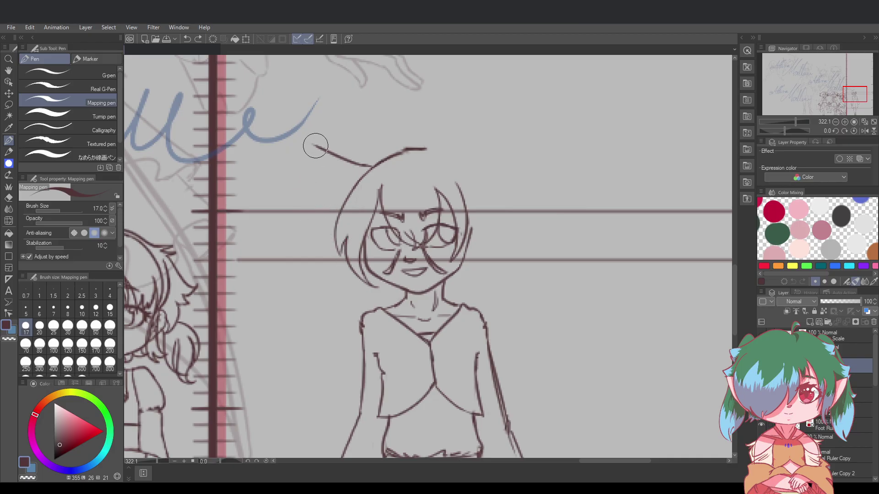
pyautogui.moveTo(314, 144)
pyautogui.mouseDown()
pyautogui.moveTo(317, 226)
pyautogui.moveTo(353, 265)
pyautogui.mouseUp()
pyautogui.hotkey('ctrl', 'z')
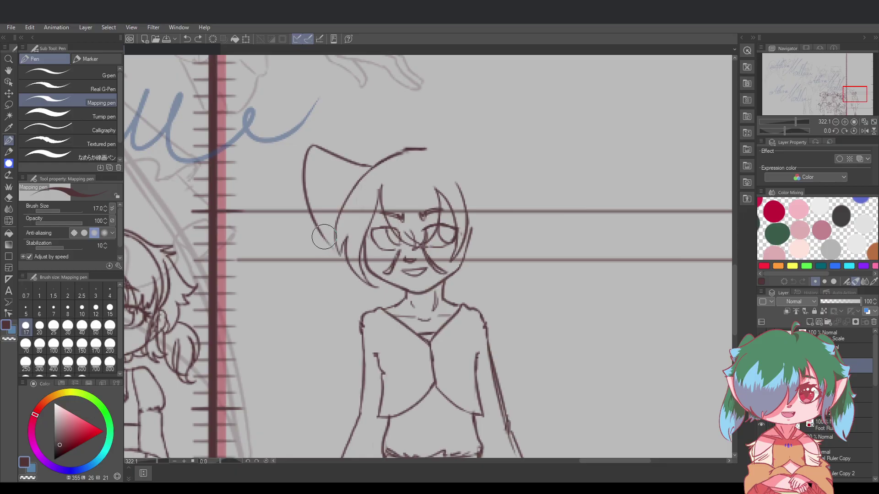
# Extend the pointed shape's outer curve down to the hair lock beside the cheek
pyautogui.hotkey('ctrl', 'z')
pyautogui.moveTo(324, 237); pyautogui.dragTo(352, 273)
pyautogui.hotkey('ctrl', 'z')
pyautogui.hotkey('ctrl', 'z')
pyautogui.hotkey('ctrl', 'z')
pyautogui.moveTo(342, 265); pyautogui.dragTo(350, 272)
pyautogui.hotkey('ctrl', 'z')
pyautogui.moveTo(366, 272); pyautogui.dragTo(380, 280)
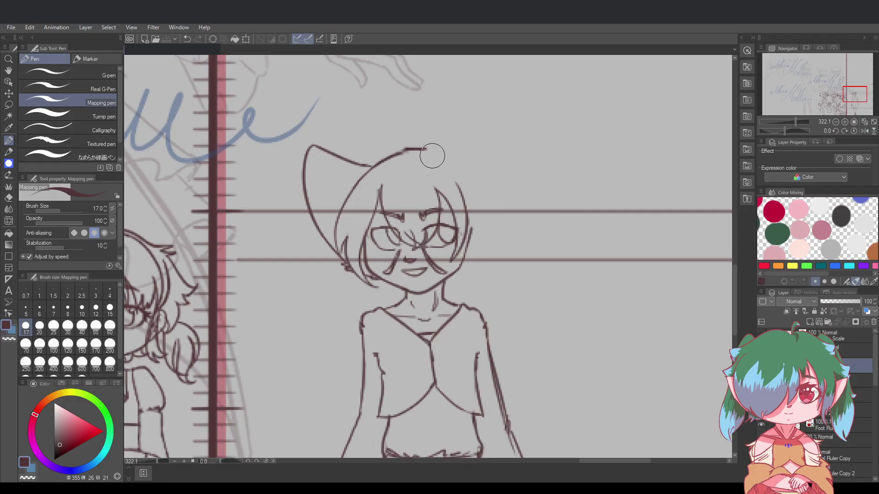
# Redraw the top of the hair as a smooth curve over the crown to the side away from the ruler
pyautogui.hotkey('ctrl', 'z')
pyautogui.moveTo(428, 148)
pyautogui.mouseDown()
pyautogui.moveTo(401, 153)
pyautogui.moveTo(426, 156)
pyautogui.moveTo(400, 152)
pyautogui.moveTo(427, 152)
pyautogui.mouseUp()
pyautogui.hotkey('ctrl', 'z')
pyautogui.hotkey('ctrl', 'z')
pyautogui.moveTo(402, 153)
pyautogui.mouseDown()
pyautogui.moveTo(426, 155)
pyautogui.moveTo(457, 174)
pyautogui.mouseUp()
pyautogui.hotkey('ctrl', 'z')
pyautogui.hotkey('ctrl', 'z')
pyautogui.moveTo(421, 136); pyautogui.dragTo(368, 139)
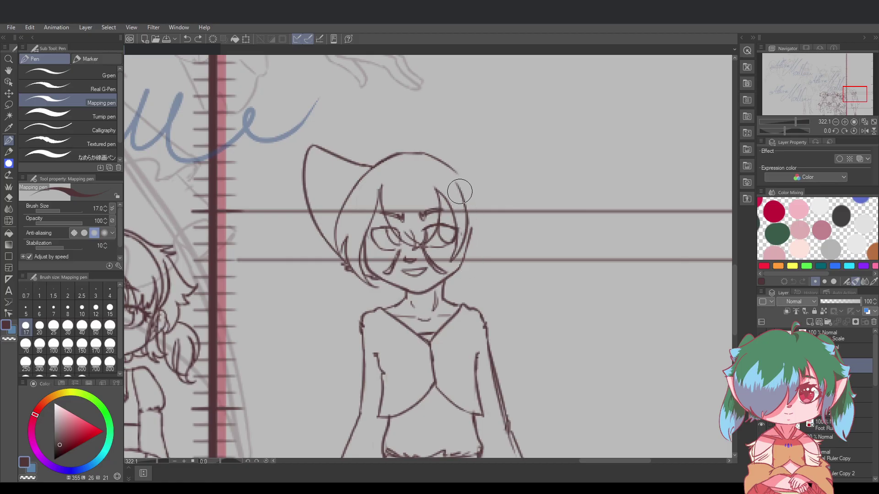
# Try to draw a thin hair lock beside the cheek away from the ruler, with a pointed tip below the jaw
pyautogui.moveTo(459, 183)
pyautogui.mouseDown()
pyautogui.moveTo(478, 244)
pyautogui.moveTo(471, 248)
pyautogui.moveTo(462, 193)
pyautogui.moveTo(474, 278)
pyautogui.mouseUp()
pyautogui.hotkey('ctrl', 'z')
pyautogui.hotkey('ctrl', 'z')
pyautogui.hotkey('ctrl', 'z')
pyautogui.moveTo(467, 205); pyautogui.dragTo(474, 287)
pyautogui.hotkey('ctrl', 'z')
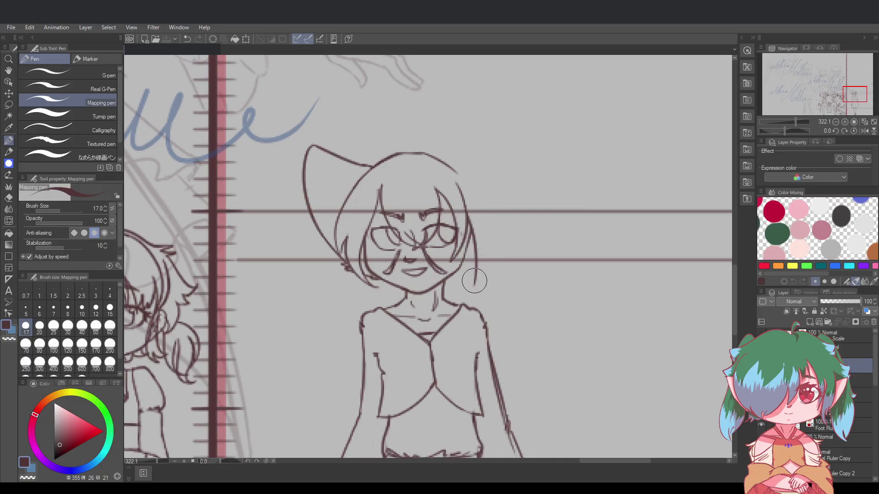
pyautogui.moveTo(479, 274); pyautogui.dragTo(474, 287)
pyautogui.hotkey('ctrl', 'z')
pyautogui.moveTo(485, 257)
pyautogui.mouseDown()
pyautogui.moveTo(476, 290)
pyautogui.moveTo(479, 253)
pyautogui.mouseUp()
pyautogui.hotkey('ctrl', 'z')
pyautogui.hotkey('ctrl', 'z')
pyautogui.moveTo(475, 286)
pyautogui.mouseDown()
pyautogui.moveTo(485, 254)
pyautogui.moveTo(481, 293)
pyautogui.mouseUp()
pyautogui.hotkey('ctrl', 'z')
pyautogui.moveTo(485, 260)
pyautogui.mouseDown()
pyautogui.moveTo(480, 293)
pyautogui.moveTo(488, 250)
pyautogui.moveTo(478, 296)
pyautogui.moveTo(491, 260)
pyautogui.mouseUp()
pyautogui.hotkey('ctrl', 'z')
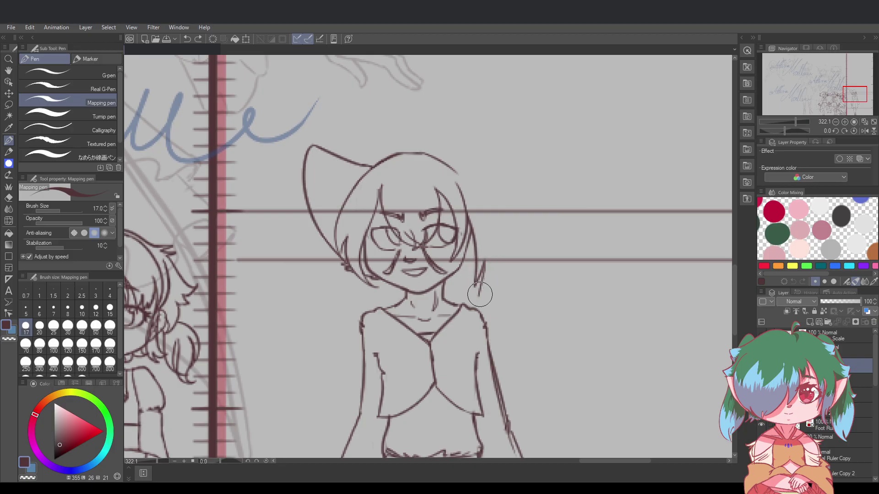
# Try to add jagged tips to the side lock and connect them to the crown with an outer hair curve
pyautogui.moveTo(479, 295); pyautogui.dragTo(488, 249)
pyautogui.hotkey('ctrl', 'z')
pyautogui.hotkey('ctrl', 'z')
pyautogui.moveTo(479, 296)
pyautogui.mouseDown()
pyautogui.moveTo(490, 258)
pyautogui.moveTo(497, 273)
pyautogui.moveTo(511, 261)
pyautogui.moveTo(493, 249)
pyautogui.mouseUp()
pyautogui.hotkey('ctrl', 'z')
pyautogui.hotkey('ctrl', 'z')
pyautogui.hotkey('ctrl', 'z')
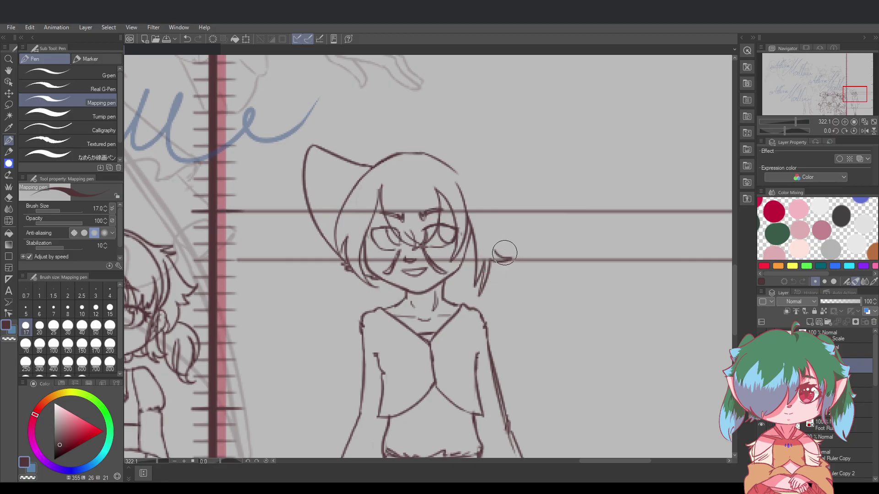
pyautogui.hotkey('ctrl', 'z')
pyautogui.moveTo(490, 261)
pyautogui.mouseDown()
pyautogui.moveTo(502, 278)
pyautogui.moveTo(494, 251)
pyautogui.moveTo(505, 260)
pyautogui.mouseUp()
pyautogui.moveTo(505, 260); pyautogui.dragTo(473, 192)
pyautogui.hotkey('ctrl', 'z')
pyautogui.moveTo(492, 242)
pyautogui.mouseDown()
pyautogui.moveTo(488, 213)
pyautogui.moveTo(457, 173)
pyautogui.mouseUp()
pyautogui.hotkey('ctrl', 'z')
pyautogui.hotkey('ctrl', 'z')
pyautogui.hotkey('ctrl', 'z')
pyautogui.hotkey('ctrl', 'z')
pyautogui.hotkey('ctrl', 'z')
pyautogui.hotkey('ctrl', 'z')
pyautogui.hotkey('ctrl', 'z')
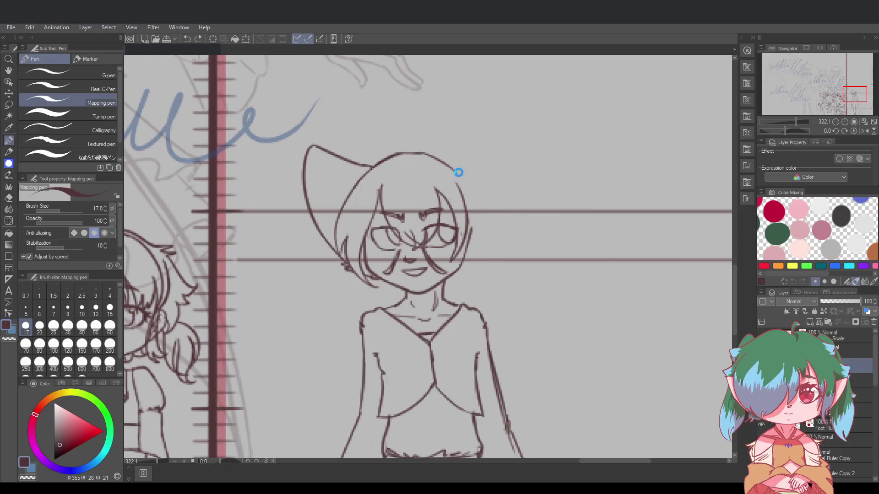
# Draw the outer hair curve from the crown down past the cheek on the side away from the ruler
pyautogui.hotkey('ctrl', 'z')
pyautogui.moveTo(458, 173)
pyautogui.mouseDown()
pyautogui.moveTo(484, 213)
pyautogui.moveTo(480, 231)
pyautogui.moveTo(481, 221)
pyautogui.mouseUp()
pyautogui.hotkey('ctrl', 'z')
pyautogui.hotkey('ctrl', 'z')
pyautogui.moveTo(454, 171); pyautogui.dragTo(487, 235)
pyautogui.hotkey('ctrl', 'z')
pyautogui.moveTo(455, 172)
pyautogui.mouseDown()
pyautogui.moveTo(480, 210)
pyautogui.moveTo(474, 220)
pyautogui.moveTo(495, 273)
pyautogui.mouseUp()
pyautogui.hotkey('ctrl', 'z')
pyautogui.moveTo(483, 223)
pyautogui.mouseDown()
pyautogui.moveTo(498, 270)
pyautogui.moveTo(501, 262)
pyautogui.moveTo(508, 273)
pyautogui.moveTo(495, 277)
pyautogui.moveTo(505, 280)
pyautogui.mouseUp()
pyautogui.hotkey('ctrl', 'z')
pyautogui.hotkey('ctrl', 'z')
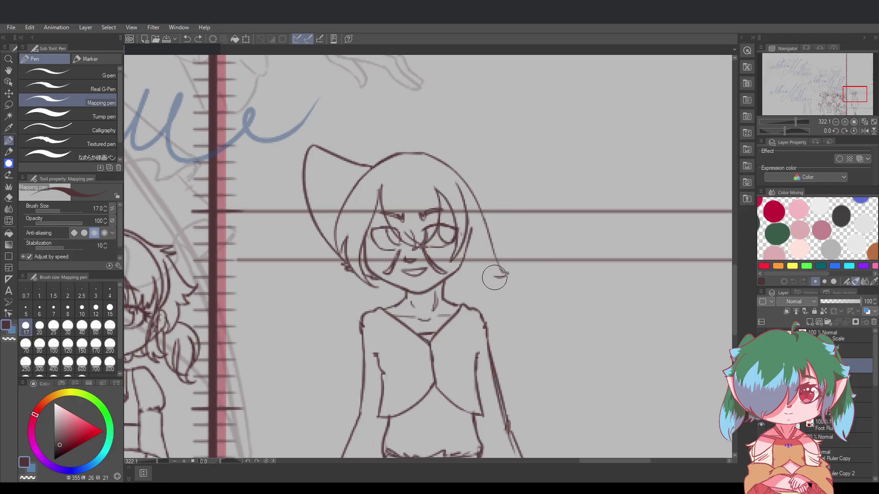
# Finish the lower end of the outer hair curve with a small pointed, outward-flicking tip
pyautogui.hotkey('ctrl', 'z')
pyautogui.moveTo(508, 274)
pyautogui.mouseDown()
pyautogui.moveTo(492, 271)
pyautogui.moveTo(504, 283)
pyautogui.moveTo(482, 266)
pyautogui.moveTo(507, 280)
pyautogui.mouseUp()
pyautogui.hotkey('ctrl', 'z')
pyautogui.hotkey('ctrl', 'z')
pyautogui.hotkey('ctrl', 'z')
pyautogui.hotkey('ctrl', 'z')
pyautogui.hotkey('ctrl', 'z')
pyautogui.hotkey('ctrl', 'z')
# Draw the inner edge of the side hair down along the cheek toward the neck
pyautogui.moveTo(470, 227); pyautogui.dragTo(462, 279)
pyautogui.hotkey('ctrl', 'z')
pyautogui.moveTo(470, 224)
pyautogui.mouseDown()
pyautogui.moveTo(471, 249)
pyautogui.moveTo(468, 229)
pyautogui.moveTo(459, 281)
pyautogui.mouseUp()
pyautogui.hotkey('ctrl', 'z')
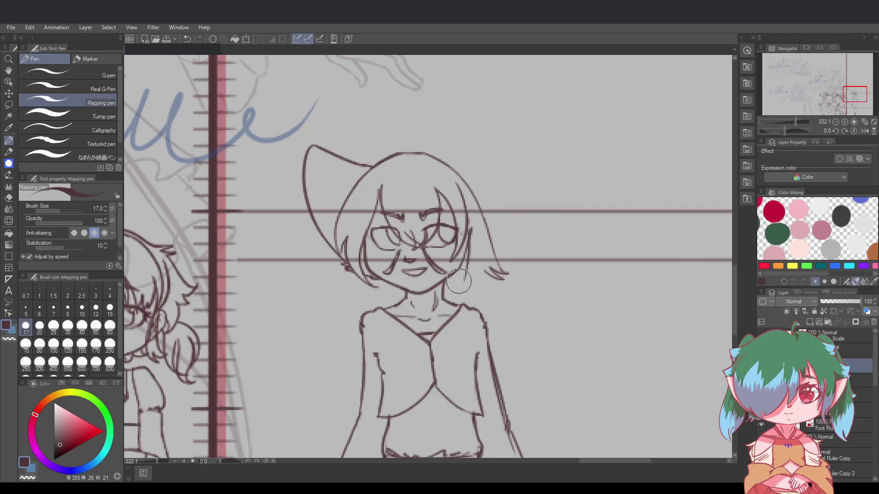
pyautogui.hotkey('ctrl', 'z')
pyautogui.moveTo(468, 227); pyautogui.dragTo(465, 279)
pyautogui.hotkey('ctrl', 'z')
pyautogui.moveTo(469, 226); pyautogui.dragTo(463, 276)
pyautogui.hotkey('ctrl', 'z')
pyautogui.moveTo(470, 226)
pyautogui.mouseDown()
pyautogui.moveTo(464, 276)
pyautogui.moveTo(469, 263)
pyautogui.moveTo(466, 282)
pyautogui.mouseUp()
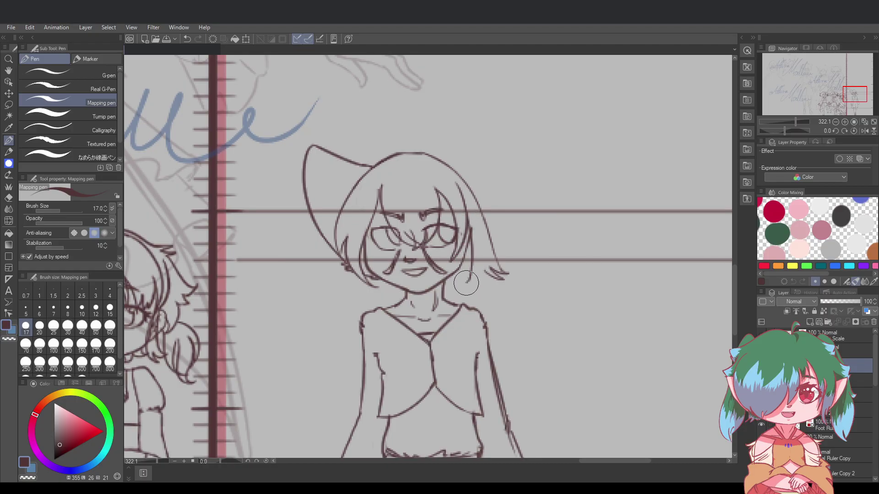
# Close the bottom of the side hair with jagged pointed tips running from the inner edge to the outer flick
pyautogui.moveTo(473, 249); pyautogui.dragTo(467, 285)
pyautogui.hotkey('ctrl', 'z')
pyautogui.moveTo(469, 226); pyautogui.dragTo(467, 281)
pyautogui.hotkey('ctrl', 'z')
pyautogui.moveTo(471, 227)
pyautogui.mouseDown()
pyautogui.moveTo(466, 298)
pyautogui.moveTo(485, 274)
pyautogui.mouseUp()
pyautogui.hotkey('ctrl', 'z')
pyautogui.hotkey('ctrl', 'z')
pyautogui.hotkey('ctrl', 'z')
pyautogui.hotkey('ctrl', 'z')
pyautogui.hotkey('ctrl', 'z')
pyautogui.hotkey('ctrl', 'z')
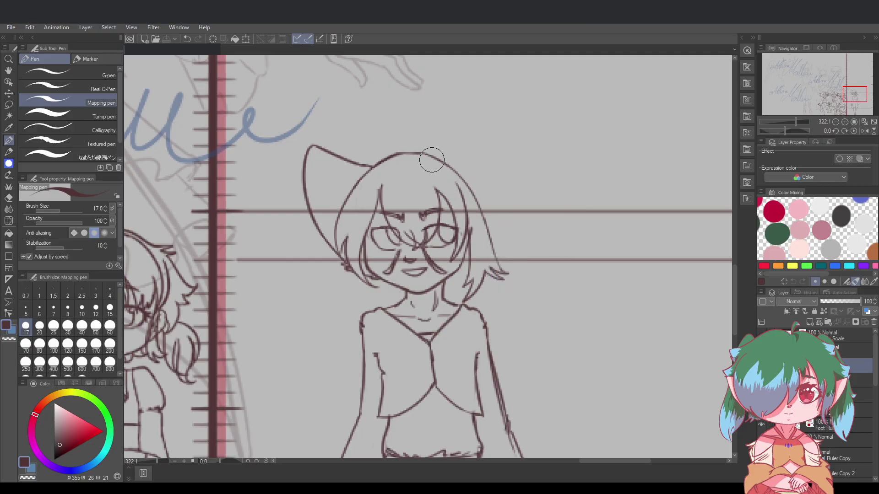
# Try to redraw the crown curve and both sides of the jawline
pyautogui.moveTo(428, 154); pyautogui.dragTo(468, 196)
pyautogui.hotkey('ctrl', 'z')
pyautogui.hotkey('ctrl', 'z')
pyautogui.moveTo(443, 283); pyautogui.dragTo(464, 265)
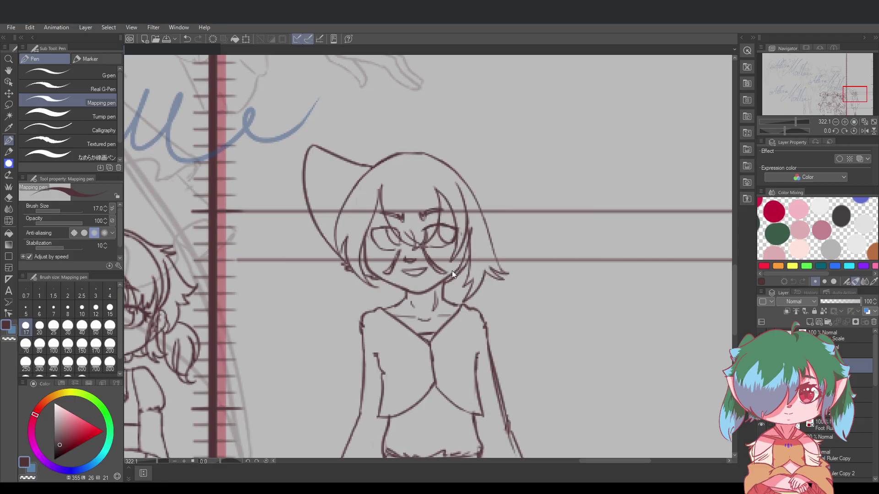
pyautogui.moveTo(384, 280); pyautogui.dragTo(404, 298)
pyautogui.hotkey('ctrl', 'z')
pyautogui.hotkey('ctrl', 'z')
pyautogui.hotkey('ctrl', 'z')
pyautogui.hotkey('ctrl', 'z')
pyautogui.hotkey('ctrl', 'z')
pyautogui.hotkey('ctrl', 'z')
pyautogui.hotkey('ctrl', 'z')
pyautogui.hotkey('ctrl', 'z')
pyautogui.hotkey('ctrl', 'z')
pyautogui.hotkey('ctrl', 'z')
# Try to sketch a rough round head shape in the empty area beside the figure
pyautogui.moveTo(613, 173)
pyautogui.mouseDown()
pyautogui.moveTo(663, 198)
pyautogui.moveTo(661, 188)
pyautogui.mouseUp()
pyautogui.hotkey('ctrl', 'z')
pyautogui.moveTo(601, 168); pyautogui.dragTo(590, 272)
pyautogui.moveTo(655, 260)
pyautogui.mouseDown()
pyautogui.moveTo(654, 182)
pyautogui.moveTo(643, 173)
pyautogui.mouseUp()
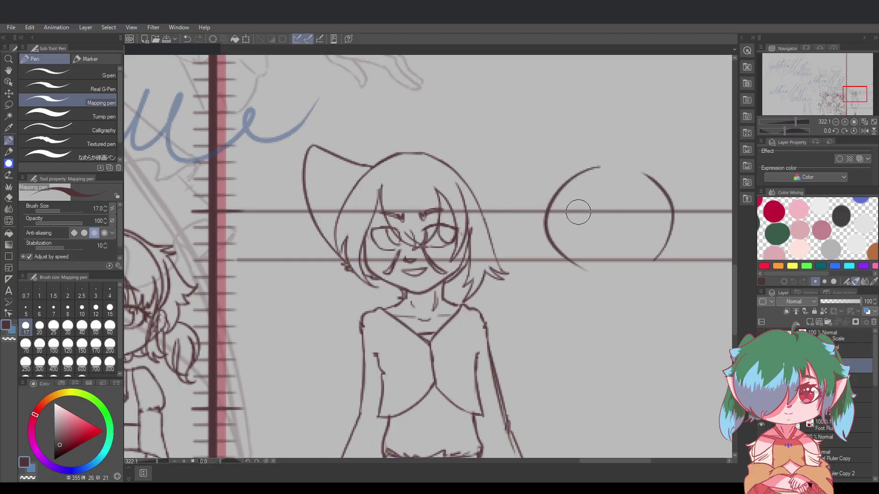
pyautogui.moveTo(547, 224); pyautogui.dragTo(584, 277)
pyautogui.hotkey('ctrl', 'z')
pyautogui.moveTo(551, 243); pyautogui.dragTo(635, 297)
pyautogui.hotkey('ctrl', 'z')
pyautogui.moveTo(549, 242)
pyautogui.mouseDown()
pyautogui.moveTo(646, 290)
pyautogui.moveTo(635, 276)
pyautogui.moveTo(640, 283)
pyautogui.moveTo(666, 248)
pyautogui.mouseUp()
pyautogui.hotkey('ctrl', 'z')
pyautogui.hotkey('ctrl', 'z')
pyautogui.hotkey('ctrl', 'z')
pyautogui.hotkey('ctrl', 'z')
pyautogui.hotkey('ctrl', 'z')
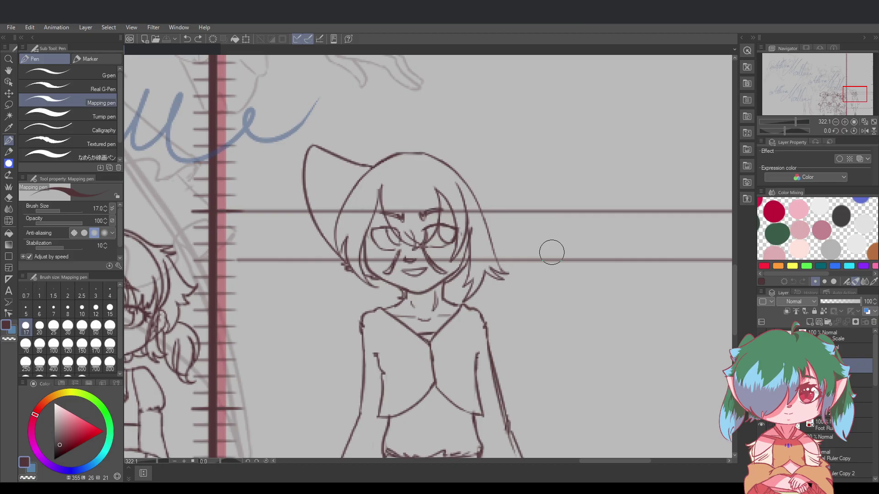
# Try to redraw the lower hair outline on the ruler side where it meets the large pointed shape
pyautogui.moveTo(335, 234); pyautogui.dragTo(343, 258)
pyautogui.hotkey('ctrl', 'z')
pyautogui.hotkey('ctrl', 'z')
pyautogui.moveTo(335, 228); pyautogui.dragTo(343, 260)
pyautogui.hotkey('ctrl', 'z')
pyautogui.moveTo(336, 224); pyautogui.dragTo(346, 261)
pyautogui.hotkey('ctrl', 'z')
pyautogui.moveTo(334, 230)
pyautogui.mouseDown()
pyautogui.moveTo(348, 262)
pyautogui.moveTo(390, 294)
pyautogui.moveTo(359, 277)
pyautogui.moveTo(380, 287)
pyautogui.moveTo(364, 276)
pyautogui.moveTo(373, 287)
pyautogui.mouseUp()
pyautogui.hotkey('ctrl', 'z')
pyautogui.hotkey('ctrl', 'z')
pyautogui.hotkey('ctrl', 'z')
pyautogui.hotkey('ctrl', 'z')
pyautogui.hotkey('ctrl', 'z')
pyautogui.hotkey('ctrl', 'z')
pyautogui.hotkey('ctrl', 'z')
pyautogui.hotkey('ctrl', 'z')
pyautogui.hotkey('ctrl', 'z')
pyautogui.hotkey('ctrl', 'z')
pyautogui.hotkey('ctrl', 'z')
pyautogui.hotkey('ctrl', 'z')
pyautogui.hotkey('ctrl', 'z')
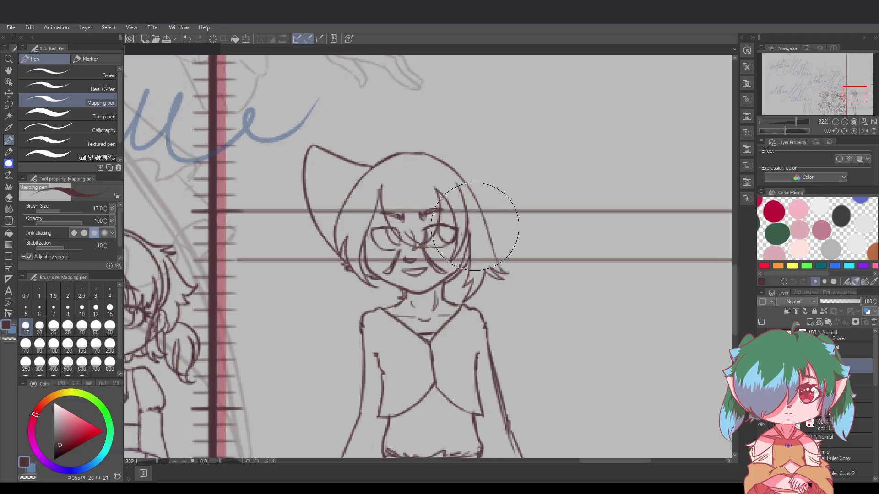
pyautogui.moveTo(474, 228); pyautogui.dragTo(480, 249)
pyautogui.hotkey('ctrl', 'z')
pyautogui.hotkey('ctrl', 'y')
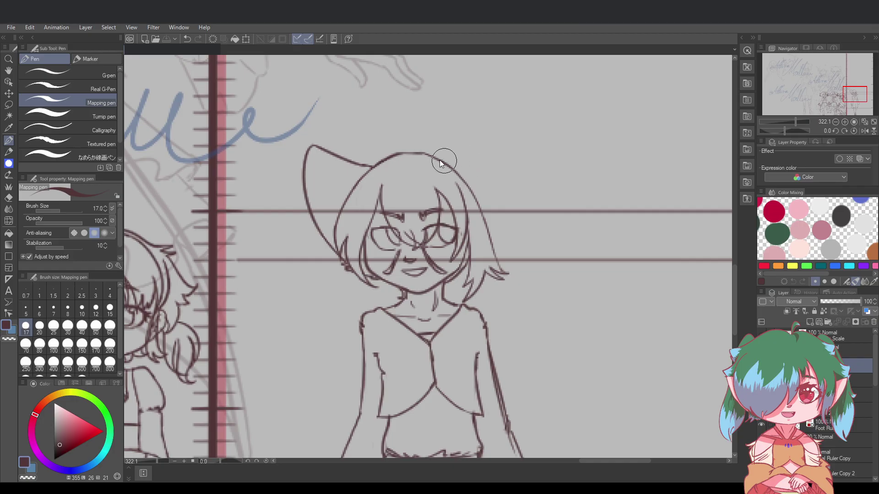
# Try to redraw the top of the crown as a smoother curve away from the ruler
pyautogui.hotkey('ctrl', 'z')
pyautogui.hotkey('ctrl', 'z')
pyautogui.moveTo(407, 154)
pyautogui.mouseDown()
pyautogui.moveTo(432, 157)
pyautogui.moveTo(398, 154)
pyautogui.moveTo(422, 151)
pyautogui.moveTo(399, 154)
pyautogui.moveTo(442, 164)
pyautogui.mouseUp()
pyautogui.hotkey('ctrl', 'z')
pyautogui.hotkey('ctrl', 'z')
pyautogui.hotkey('ctrl', 'z')
pyautogui.hotkey('ctrl', 'z')
pyautogui.hotkey('ctrl', 'z')
pyautogui.hotkey('ctrl', 'z')
pyautogui.hotkey('ctrl', 'z')
pyautogui.hotkey('ctrl', 'z')
pyautogui.hotkey('ctrl', 'z')
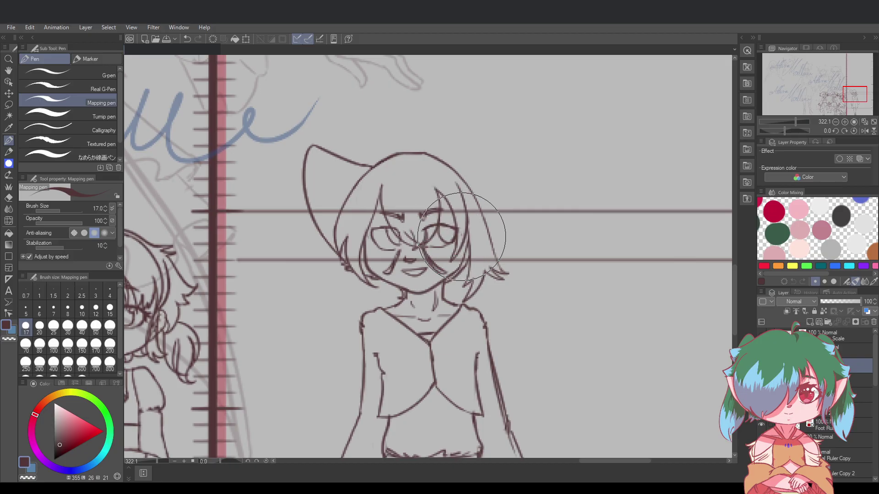
pyautogui.hotkey('ctrl', 'z')
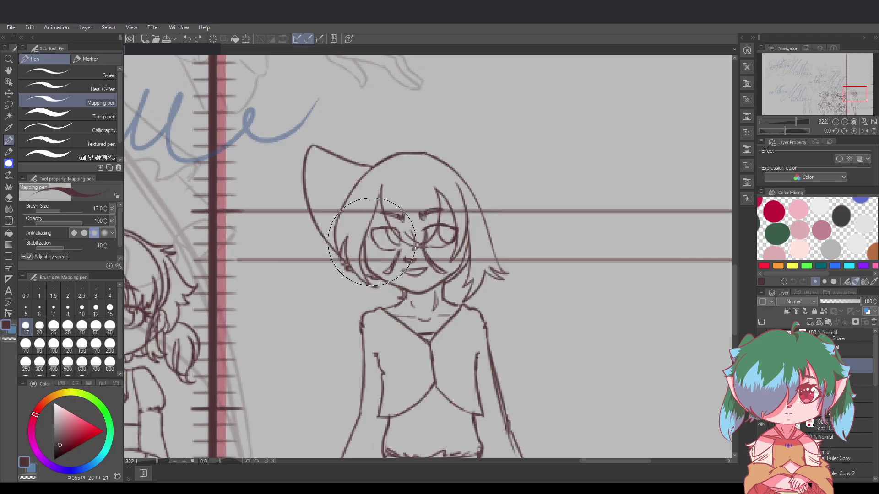
pyautogui.hotkey('ctrl', 'y')
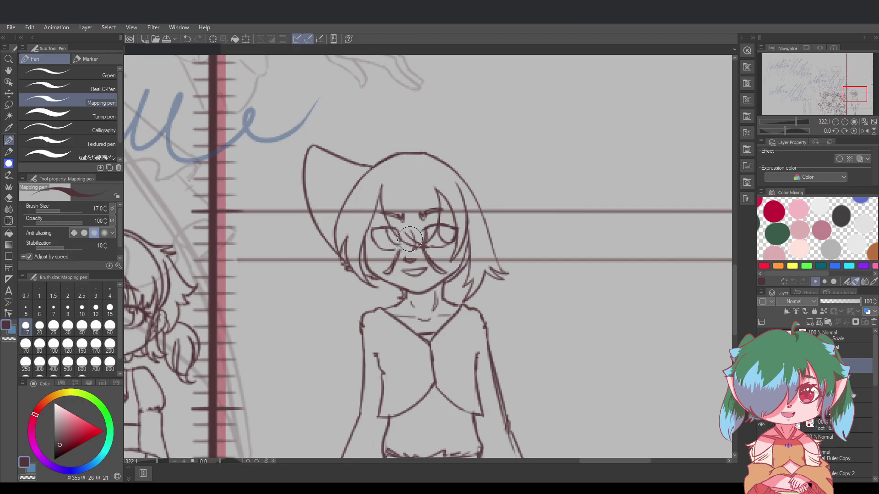
# Rework the tips of the hair strands between the eyes and save the drawing
pyautogui.hotkey('ctrl', 'z')
pyautogui.moveTo(411, 232); pyautogui.dragTo(419, 246)
pyautogui.hotkey('ctrl', 'z')
pyautogui.hotkey('ctrl', 's')
pyautogui.hotkey('ctrl', 'z')
pyautogui.moveTo(413, 250); pyautogui.dragTo(417, 249)
pyautogui.hotkey('ctrl', 'z')
# Select and clear the stray line ends between the eyes where the hair strands cross the nose bridge
pyautogui.press('m')
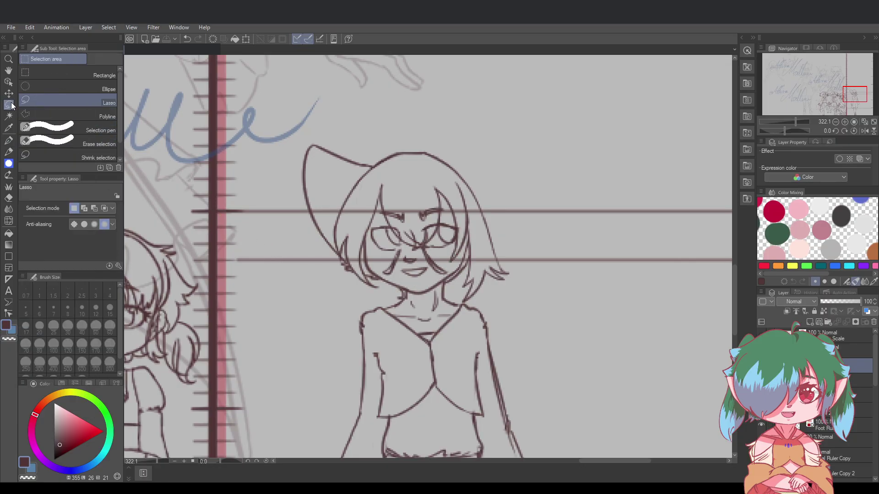
pyautogui.moveTo(418, 243); pyautogui.dragTo(421, 246)
pyautogui.click(425, 243)
pyautogui.click(432, 242)
pyautogui.click(419, 244)
pyautogui.click(434, 242)
pyautogui.moveTo(413, 245); pyautogui.dragTo(418, 247)
pyautogui.click(422, 241)
pyautogui.scroll(2, 418, 225)
pyautogui.click(8, 140)
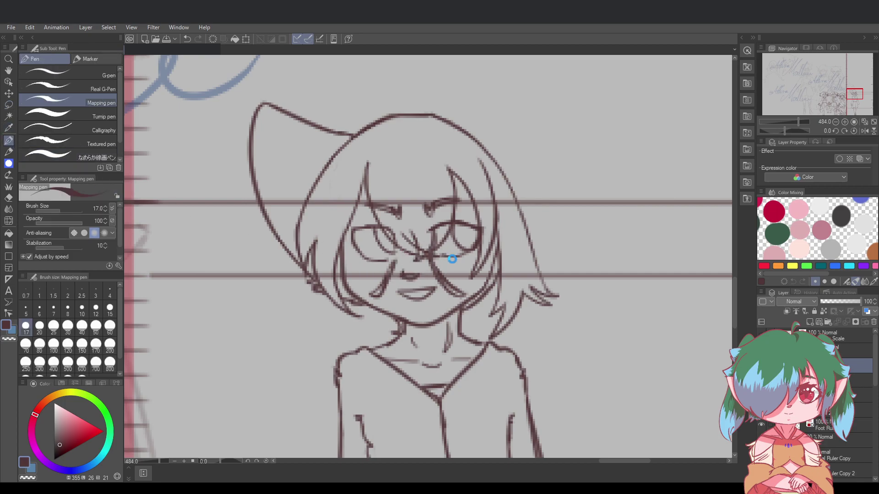
# Clean up the remaining overlap beside the nose bridge, touch up the line under the eye and save the drawing
pyautogui.press('m')
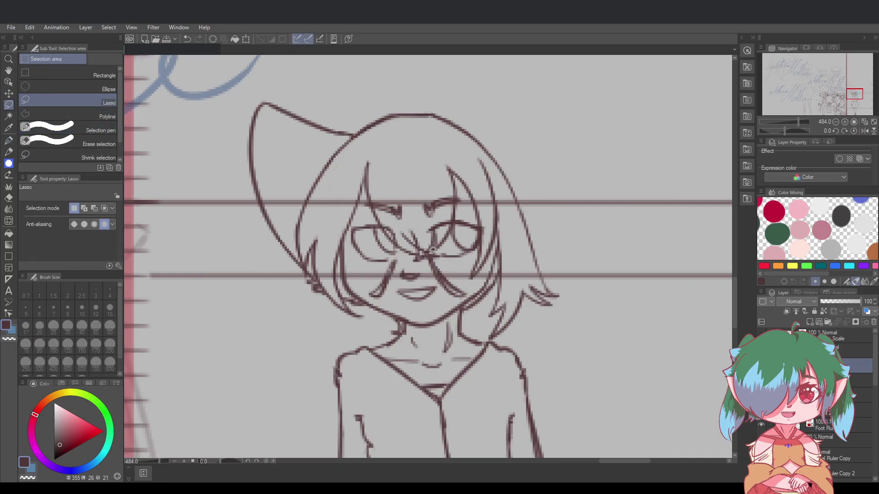
pyautogui.moveTo(417, 249); pyautogui.dragTo(434, 252)
pyautogui.click(409, 268)
pyautogui.hotkey('ctrl', 'd')
pyautogui.press('p')
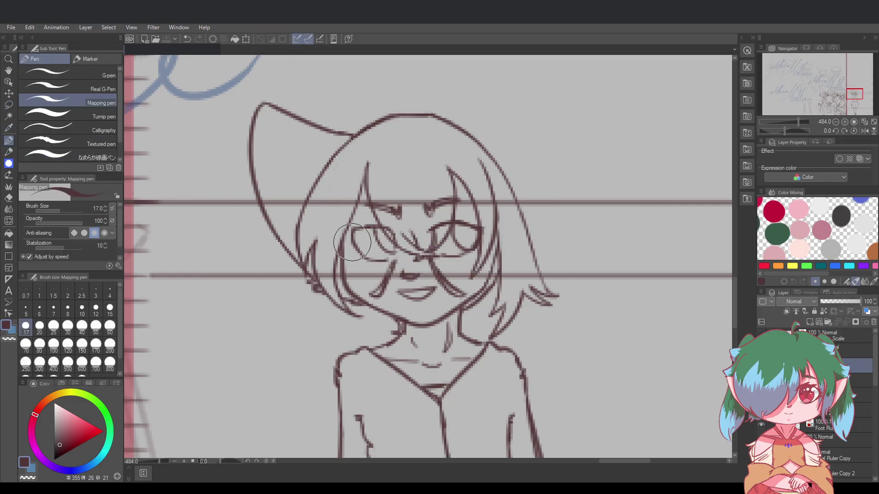
pyautogui.moveTo(425, 254); pyautogui.dragTo(447, 256)
pyautogui.hotkey('ctrl', 'z')
pyautogui.hotkey('ctrl', 's')
pyautogui.scroll(-5, 539, 333)
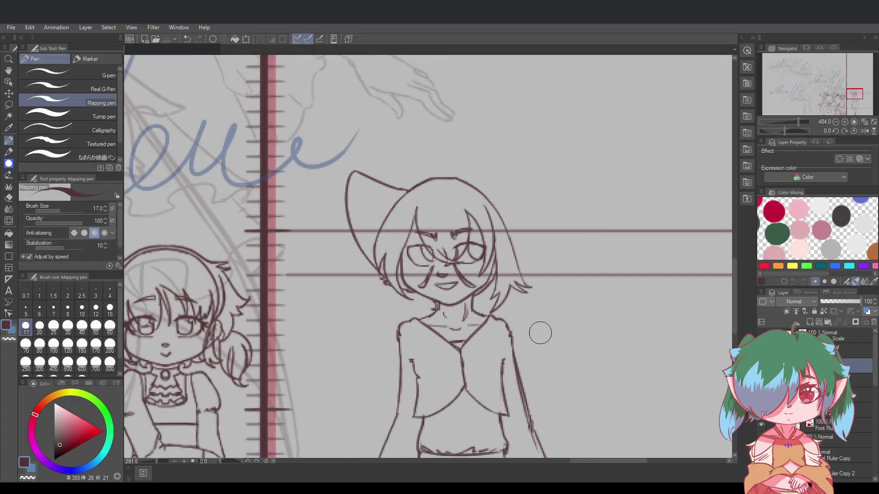
# Sketch a second large pointed ear on the side of the head away from the ruler, with its upper edge and outer side
pyautogui.scroll(2, 628, 402)
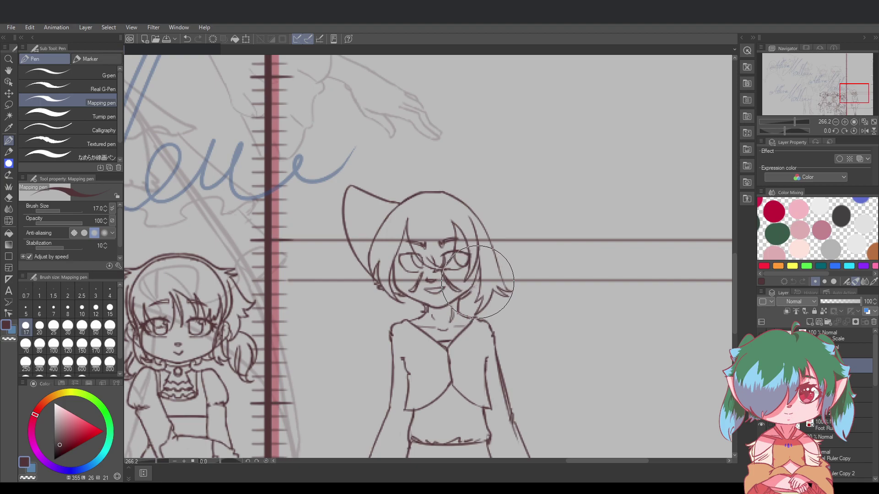
pyautogui.hotkey('ctrl', 'z')
pyautogui.moveTo(478, 280); pyautogui.dragTo(474, 291)
pyautogui.moveTo(463, 293); pyautogui.dragTo(469, 292)
pyautogui.hotkey('ctrl', 'z')
pyautogui.moveTo(475, 207)
pyautogui.mouseDown()
pyautogui.moveTo(549, 192)
pyautogui.moveTo(520, 190)
pyautogui.moveTo(531, 190)
pyautogui.moveTo(532, 211)
pyautogui.moveTo(534, 197)
pyautogui.moveTo(529, 237)
pyautogui.moveTo(537, 225)
pyautogui.moveTo(528, 261)
pyautogui.mouseUp()
pyautogui.hotkey('ctrl', 'z')
pyautogui.hotkey('ctrl', 'z')
pyautogui.hotkey('ctrl', 'z')
pyautogui.hotkey('ctrl', 'z')
pyautogui.moveTo(538, 224); pyautogui.dragTo(513, 280)
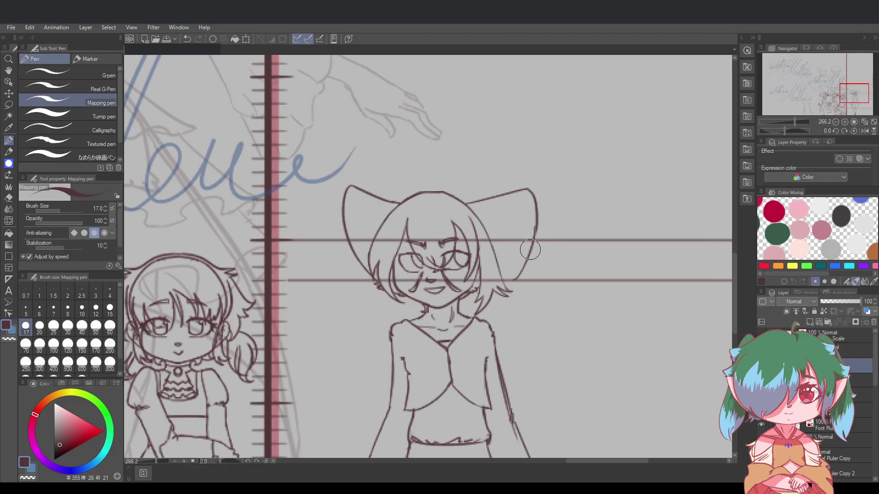
# Try several curves for the outer edge of the new ear, running from its tip down to the side hair
pyautogui.hotkey('ctrl', 'z')
pyautogui.moveTo(535, 224); pyautogui.dragTo(507, 280)
pyautogui.hotkey('ctrl', 'z')
pyautogui.moveTo(536, 224); pyautogui.dragTo(506, 284)
pyautogui.hotkey('ctrl', 'z')
pyautogui.moveTo(536, 225)
pyautogui.mouseDown()
pyautogui.moveTo(490, 278)
pyautogui.moveTo(537, 224)
pyautogui.moveTo(507, 281)
pyautogui.mouseUp()
pyautogui.hotkey('ctrl', 'z')
pyautogui.hotkey('ctrl', 'z')
pyautogui.hotkey('ctrl', 'z')
pyautogui.moveTo(536, 225); pyautogui.dragTo(503, 284)
pyautogui.moveTo(537, 221); pyautogui.dragTo(507, 265)
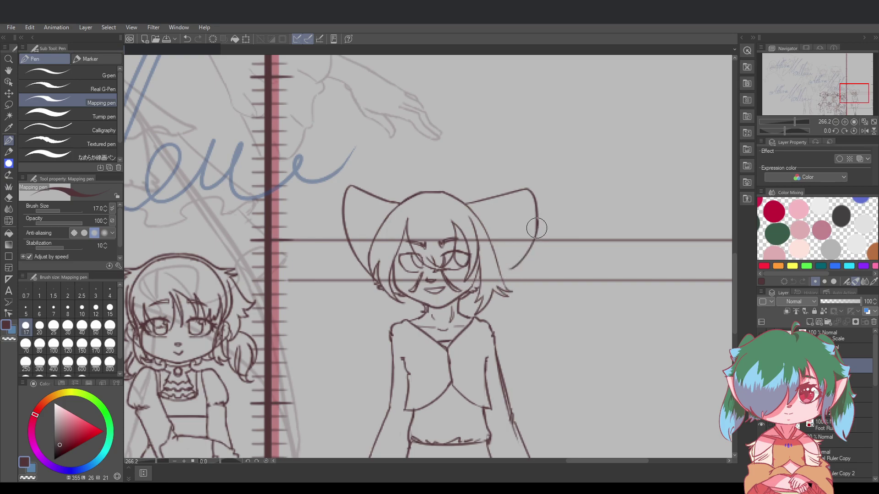
pyautogui.hotkey('ctrl', 'z')
# Redraw the new ear's outer edge as a full curve ending at the side hair, refine its line and save
pyautogui.moveTo(537, 224); pyautogui.dragTo(502, 281)
pyautogui.hotkey('ctrl', 'z')
pyautogui.hotkey('ctrl', 'z')
pyautogui.hotkey('ctrl', 'z')
pyautogui.hotkey('ctrl', 'z')
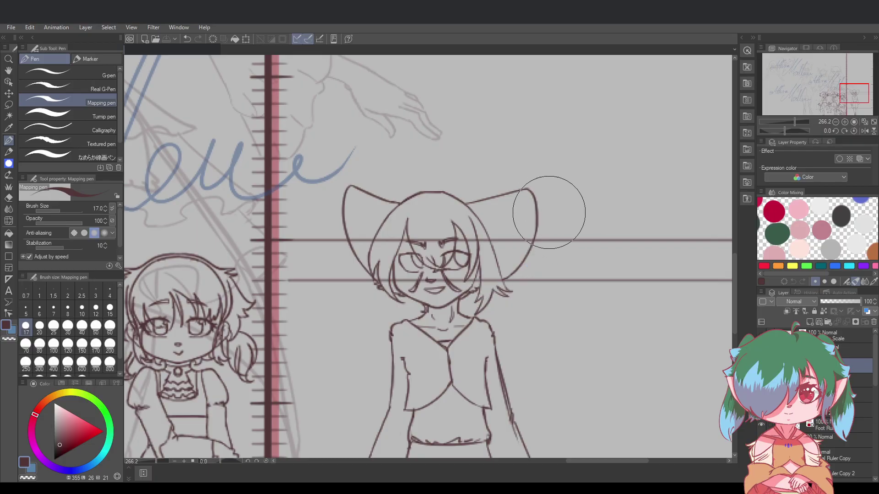
pyautogui.hotkey('ctrl', 'z')
pyautogui.moveTo(549, 212); pyautogui.dragTo(541, 236)
pyautogui.hotkey('ctrl', 'z')
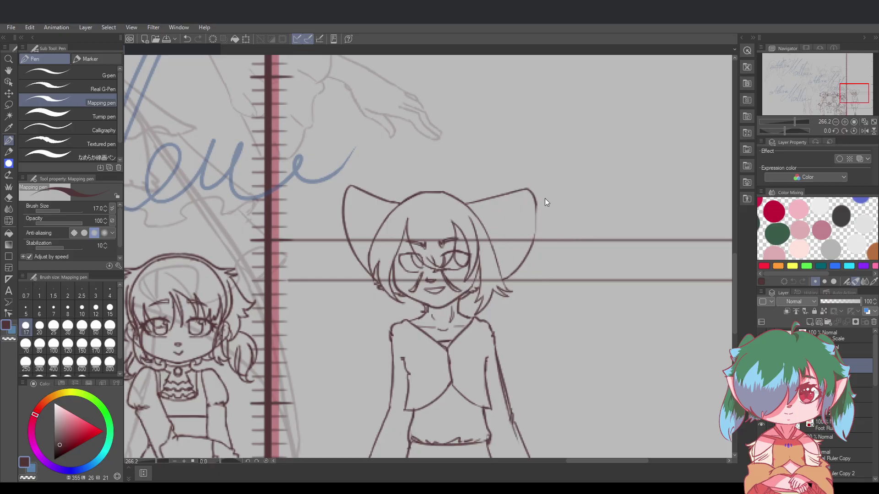
pyautogui.hotkey('ctrl', 'z')
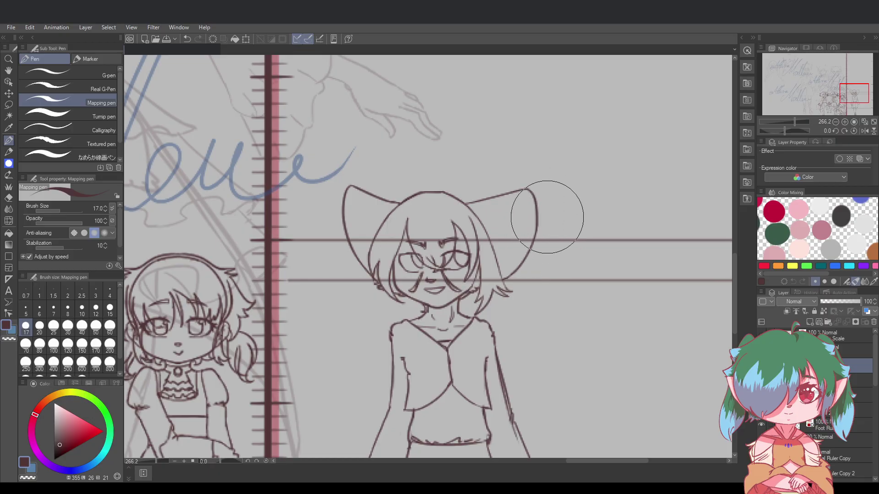
pyautogui.moveTo(551, 204); pyautogui.dragTo(546, 241)
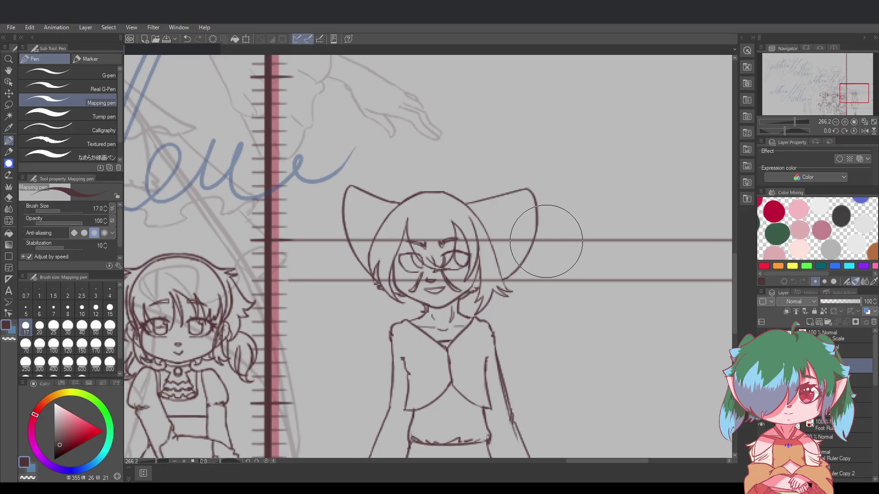
pyautogui.hotkey('ctrl', 's')
# Draw a jagged inner fur line from the hair up to the tip of the ear away from the ruler and save
pyautogui.hotkey('ctrl', 'z')
pyautogui.moveTo(496, 248)
pyautogui.mouseDown()
pyautogui.moveTo(520, 218)
pyautogui.moveTo(512, 232)
pyautogui.mouseUp()
pyautogui.hotkey('ctrl', 'z')
pyautogui.hotkey('ctrl', 'z')
pyautogui.hotkey('ctrl', 'z')
pyautogui.hotkey('ctrl', 'z')
pyautogui.moveTo(475, 282); pyautogui.dragTo(478, 274)
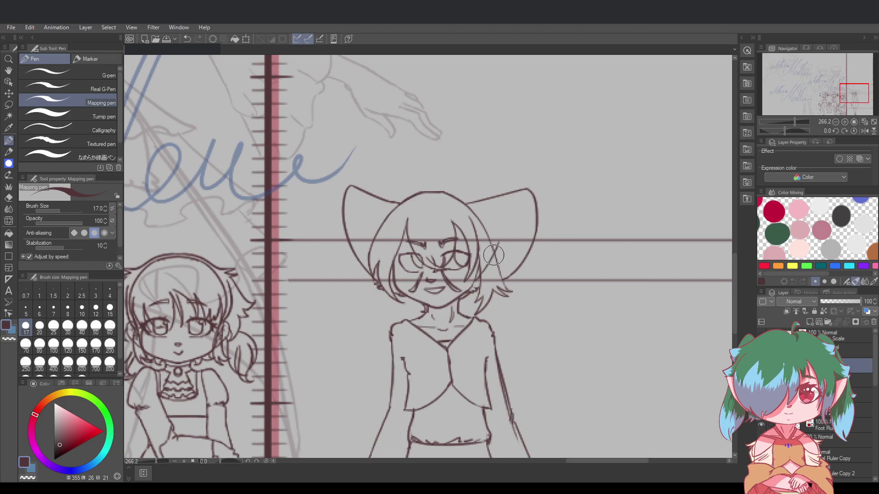
pyautogui.hotkey('ctrl', 'z')
pyautogui.hotkey('ctrl', 'z')
pyautogui.moveTo(493, 250); pyautogui.dragTo(506, 225)
pyautogui.hotkey('ctrl', 'z')
pyautogui.moveTo(497, 249); pyautogui.dragTo(505, 235)
pyautogui.moveTo(496, 256)
pyautogui.mouseDown()
pyautogui.moveTo(506, 239)
pyautogui.moveTo(500, 232)
pyautogui.moveTo(528, 200)
pyautogui.mouseUp()
pyautogui.hotkey('ctrl', 'z')
pyautogui.hotkey('ctrl', 's')
pyautogui.hotkey('ctrl', 'z')
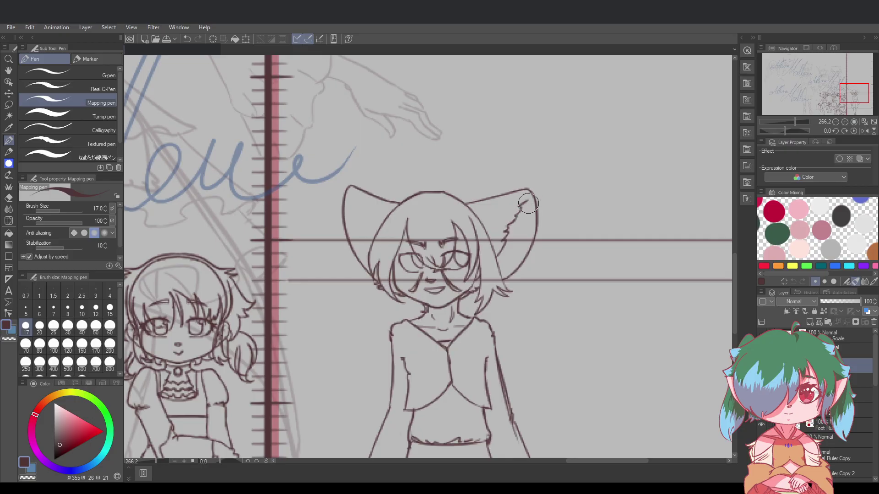
pyautogui.hotkey('ctrl', 's')
# Draw a matching jagged fur line inside the ear on the ruler side, following its outer edge, and save
pyautogui.moveTo(353, 200)
pyautogui.mouseDown()
pyautogui.moveTo(354, 225)
pyautogui.moveTo(349, 217)
pyautogui.moveTo(367, 254)
pyautogui.mouseUp()
pyautogui.hotkey('ctrl', 'z')
pyautogui.hotkey('ctrl', 'z')
pyautogui.hotkey('ctrl', 'z')
pyautogui.hotkey('ctrl', 'z')
pyautogui.hotkey('ctrl', 'z')
pyautogui.hotkey('ctrl', 'z')
pyautogui.hotkey('ctrl', 'z')
pyautogui.hotkey('ctrl', 'z')
pyautogui.moveTo(349, 213)
pyautogui.mouseDown()
pyautogui.moveTo(370, 268)
pyautogui.moveTo(354, 248)
pyautogui.moveTo(369, 272)
pyautogui.mouseUp()
pyautogui.hotkey('ctrl', 'z')
pyautogui.hotkey('ctrl', 'z')
pyautogui.hotkey('ctrl', 'z')
pyautogui.hotkey('ctrl', 'z')
pyautogui.hotkey('ctrl', 'z')
pyautogui.hotkey('ctrl', 'z')
pyautogui.hotkey('ctrl', 'z')
pyautogui.hotkey('ctrl', 'z')
pyautogui.hotkey('ctrl', 'z')
pyautogui.moveTo(393, 287); pyautogui.dragTo(398, 291)
pyautogui.hotkey('ctrl', 'z')
pyautogui.hotkey('ctrl', 'z')
pyautogui.hotkey('ctrl', 's')
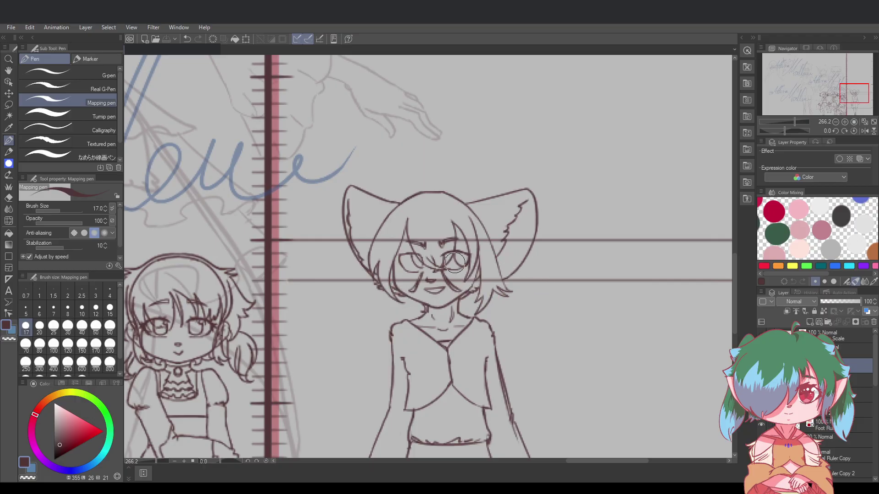
# Add a second jagged fur line along the outer edge inside the ear away from the ruler
pyautogui.hotkey('ctrl', 'z')
pyautogui.hotkey('ctrl', 'z')
pyautogui.moveTo(393, 285); pyautogui.dragTo(400, 287)
pyautogui.hotkey('ctrl', 'z')
pyautogui.moveTo(522, 205); pyautogui.dragTo(527, 243)
pyautogui.hotkey('ctrl', 'z')
pyautogui.moveTo(525, 205)
pyautogui.mouseDown()
pyautogui.moveTo(522, 224)
pyautogui.moveTo(525, 203)
pyautogui.moveTo(527, 234)
pyautogui.moveTo(513, 262)
pyautogui.moveTo(528, 209)
pyautogui.moveTo(515, 262)
pyautogui.moveTo(504, 271)
pyautogui.moveTo(523, 276)
pyautogui.moveTo(499, 274)
pyautogui.mouseUp()
pyautogui.hotkey('ctrl', 'z')
pyautogui.hotkey('ctrl', 'z')
pyautogui.hotkey('ctrl', 'z')
pyautogui.hotkey('ctrl', 'z')
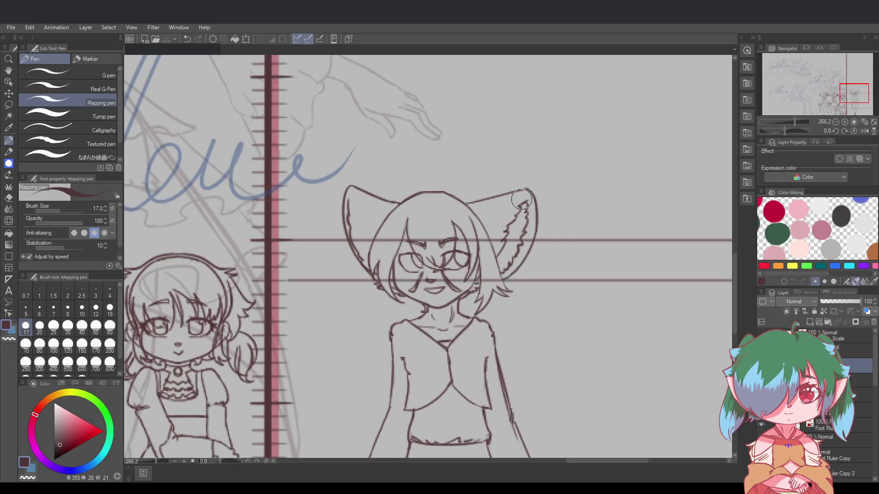
pyautogui.hotkey('ctrl', 'z')
pyautogui.moveTo(497, 264)
pyautogui.mouseDown()
pyautogui.moveTo(523, 218)
pyautogui.moveTo(503, 260)
pyautogui.mouseUp()
pyautogui.hotkey('ctrl', 'z')
# Extend the ruler-side ear's upper edge to meet the head, trim the other ear's end near the crown and save
pyautogui.scroll(-4, 574, 259)
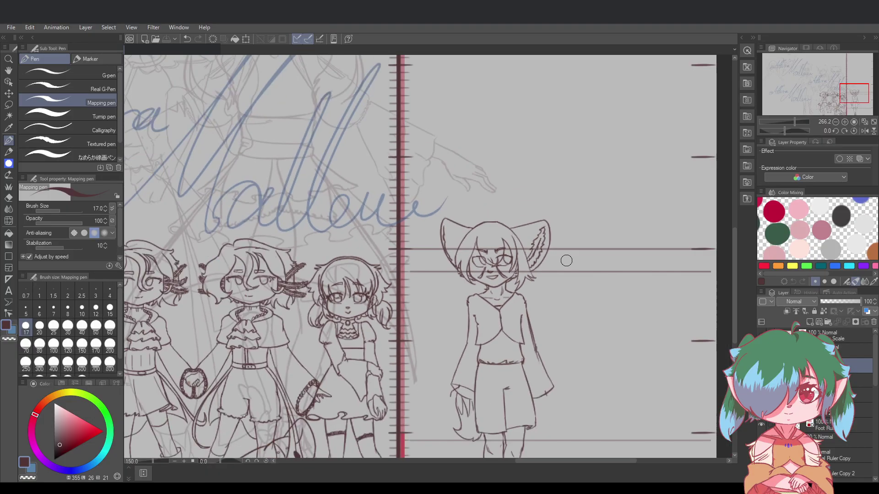
pyautogui.scroll(1, 632, 358)
pyautogui.moveTo(734, 309); pyautogui.dragTo(735, 325)
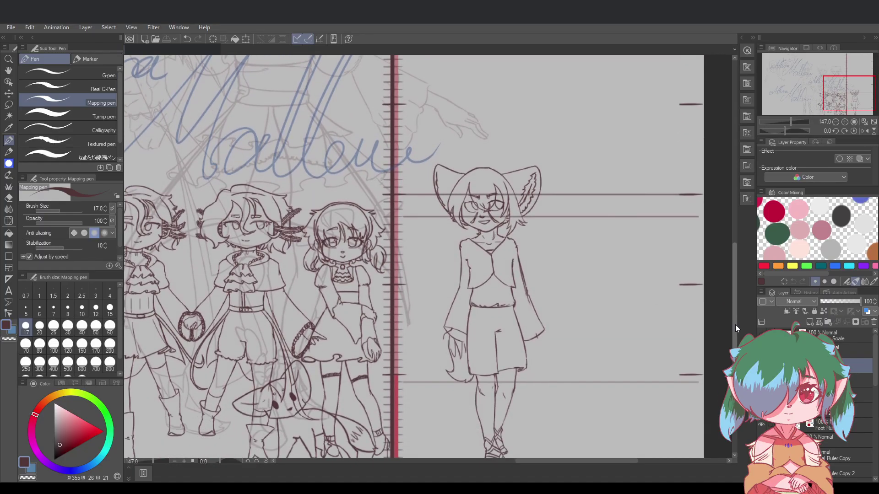
pyautogui.scroll(3, 502, 357)
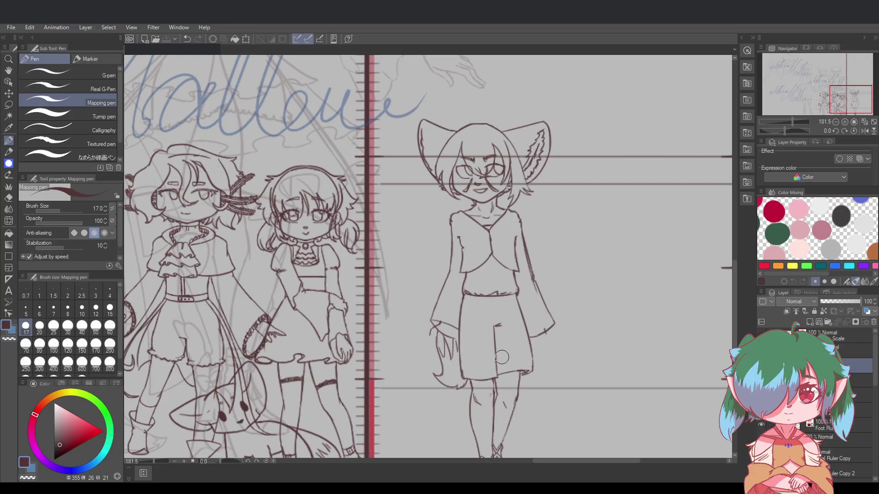
pyautogui.scroll(5, 551, 115)
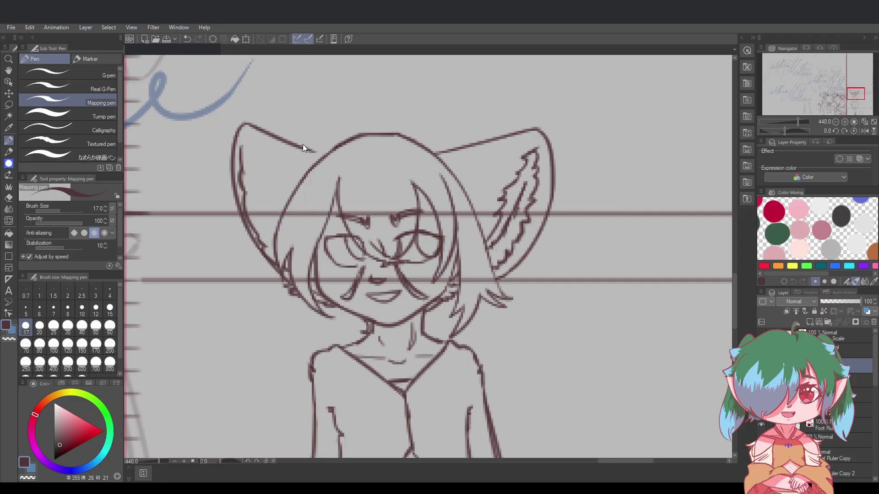
pyautogui.moveTo(304, 148); pyautogui.dragTo(334, 152)
pyautogui.click(440, 152)
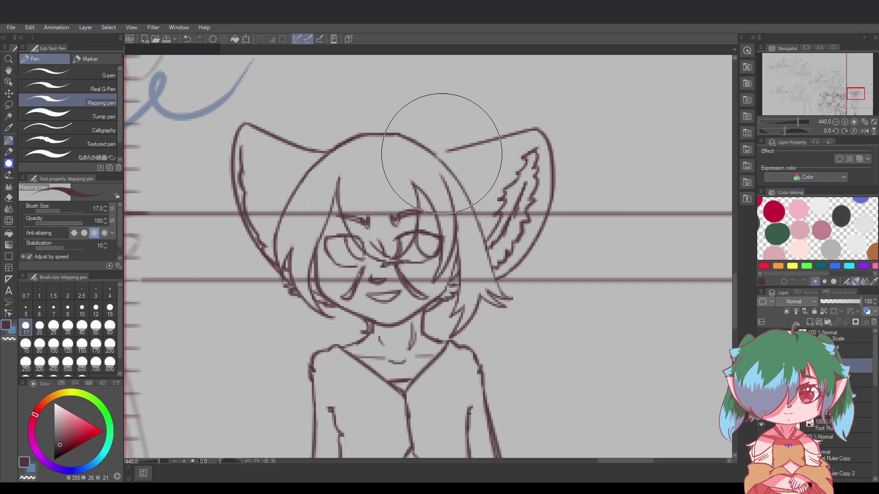
pyautogui.hotkey('ctrl', 's')
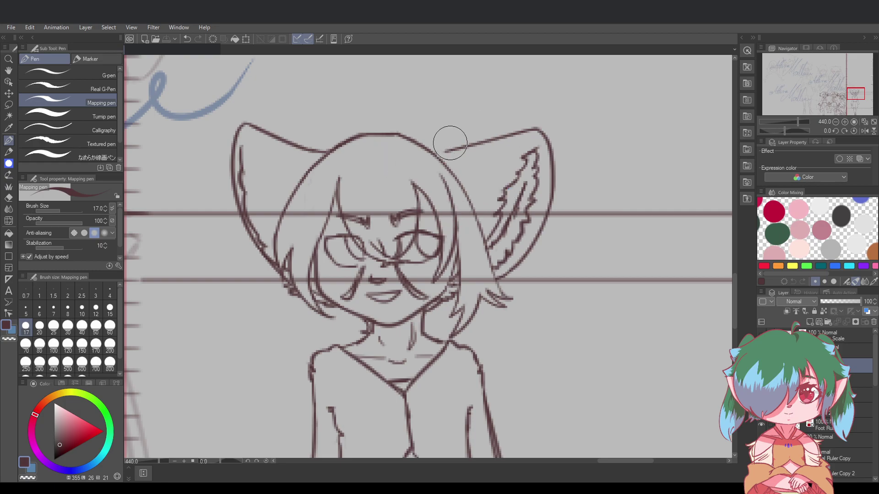
# Rework the join between the crown and the upper edge of the ear away from the ruler and save
pyautogui.moveTo(425, 150); pyautogui.dragTo(440, 150)
pyautogui.hotkey('ctrl', 'z')
pyautogui.moveTo(432, 152); pyautogui.dragTo(447, 149)
pyautogui.scroll(-6, 497, 173)
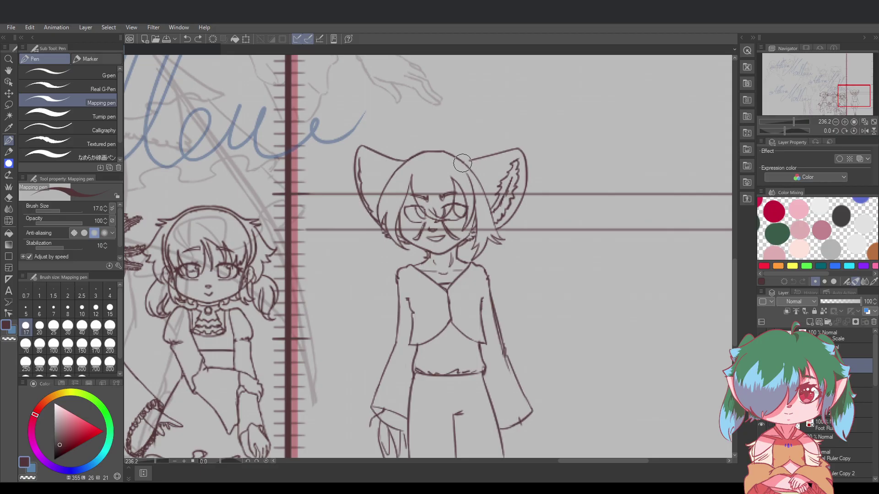
pyautogui.hotkey('ctrl', 'z')
pyautogui.moveTo(463, 161); pyautogui.dragTo(473, 163)
pyautogui.hotkey('ctrl', 'z')
pyautogui.hotkey('ctrl', 's')
pyautogui.hotkey('ctrl', 'z')
pyautogui.scroll(-2, 551, 188)
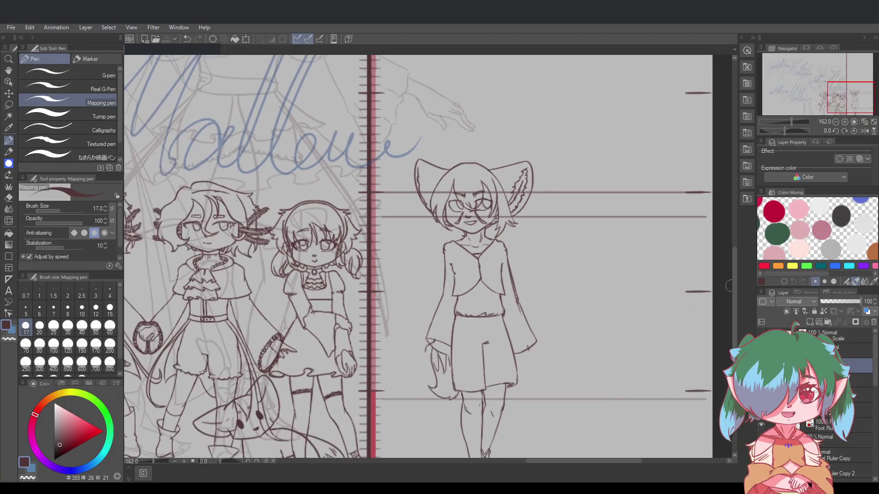
# Try to sketch the outer curves of a long lock of hair flowing from the neck past the shoulder on the ruler side
pyautogui.scroll(-3, 735, 287)
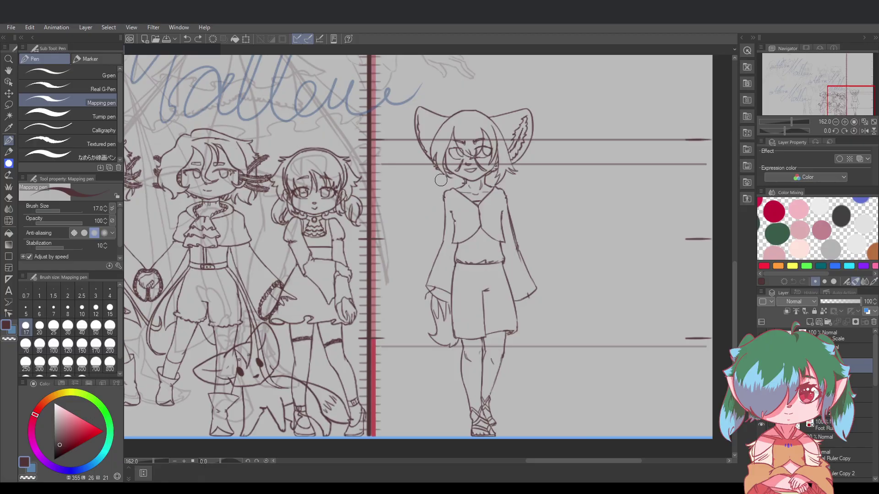
pyautogui.moveTo(451, 180); pyautogui.dragTo(418, 254)
pyautogui.hotkey('ctrl', 'z')
pyautogui.moveTo(453, 177)
pyautogui.mouseDown()
pyautogui.moveTo(406, 267)
pyautogui.moveTo(398, 243)
pyautogui.moveTo(411, 221)
pyautogui.mouseUp()
pyautogui.hotkey('ctrl', 'z')
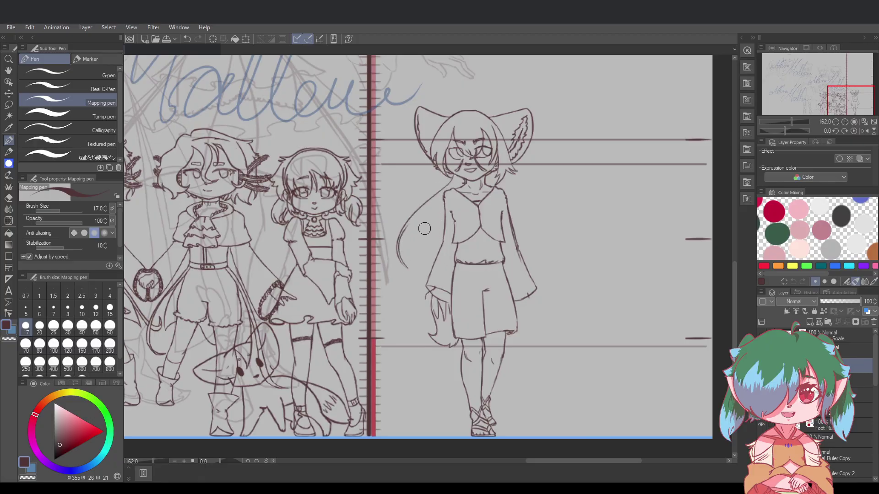
pyautogui.hotkey('ctrl', 'z')
pyautogui.moveTo(407, 271)
pyautogui.mouseDown()
pyautogui.moveTo(421, 214)
pyautogui.moveTo(404, 237)
pyautogui.moveTo(412, 282)
pyautogui.mouseUp()
pyautogui.hotkey('ctrl', 'z')
pyautogui.moveTo(416, 216)
pyautogui.mouseDown()
pyautogui.moveTo(406, 234)
pyautogui.moveTo(412, 282)
pyautogui.mouseUp()
pyautogui.hotkey('ctrl', 'z')
pyautogui.moveTo(416, 216)
pyautogui.mouseDown()
pyautogui.moveTo(411, 282)
pyautogui.moveTo(411, 252)
pyautogui.mouseUp()
pyautogui.hotkey('ctrl', 'z')
# Try to add the lower tips and inner strands of the long lock beside the arm, and undo the whole lock
pyautogui.moveTo(420, 293)
pyautogui.mouseDown()
pyautogui.moveTo(445, 222)
pyautogui.moveTo(422, 292)
pyautogui.moveTo(413, 286)
pyautogui.moveTo(437, 234)
pyautogui.moveTo(424, 258)
pyautogui.moveTo(419, 283)
pyautogui.moveTo(433, 238)
pyautogui.moveTo(426, 294)
pyautogui.mouseUp()
pyautogui.hotkey('ctrl', 'z')
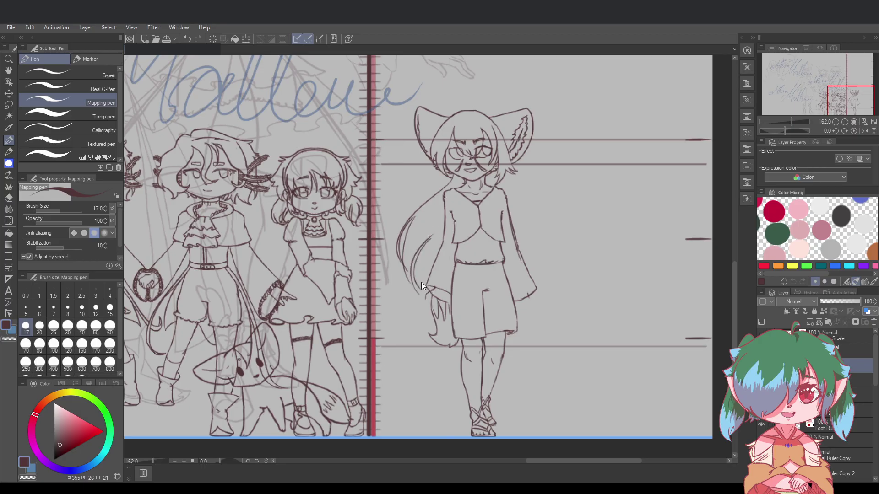
pyautogui.hotkey('ctrl', 'z')
pyautogui.moveTo(431, 237)
pyautogui.mouseDown()
pyautogui.moveTo(424, 278)
pyautogui.moveTo(462, 215)
pyautogui.mouseUp()
pyautogui.hotkey('ctrl', 'z')
pyautogui.moveTo(426, 277)
pyautogui.mouseDown()
pyautogui.moveTo(477, 167)
pyautogui.moveTo(484, 180)
pyautogui.moveTo(430, 284)
pyautogui.mouseUp()
pyautogui.hotkey('ctrl', 'z')
pyautogui.hotkey('ctrl', 'z')
pyautogui.moveTo(479, 202); pyautogui.dragTo(435, 289)
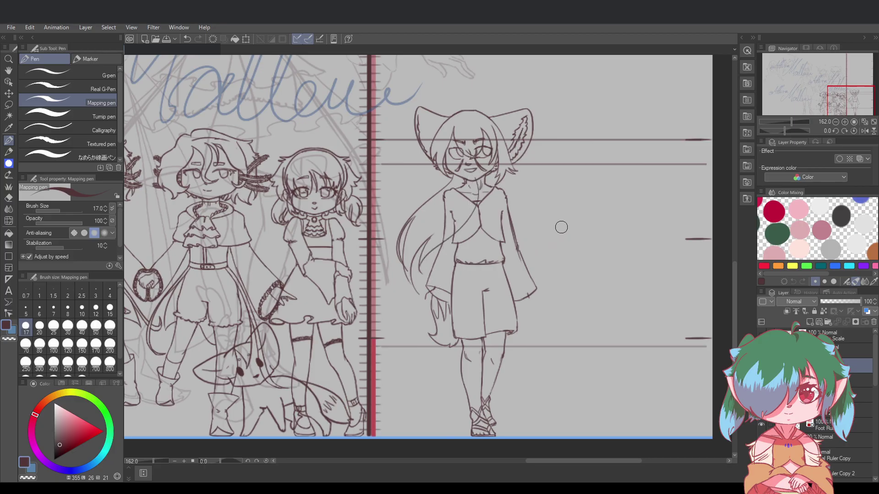
pyautogui.hotkey('ctrl', 'z')
pyautogui.hotkey('ctrl', 'z')
pyautogui.hotkey('ctrl', 'z')
pyautogui.hotkey('ctrl', 'z')
pyautogui.hotkey('ctrl', 'z')
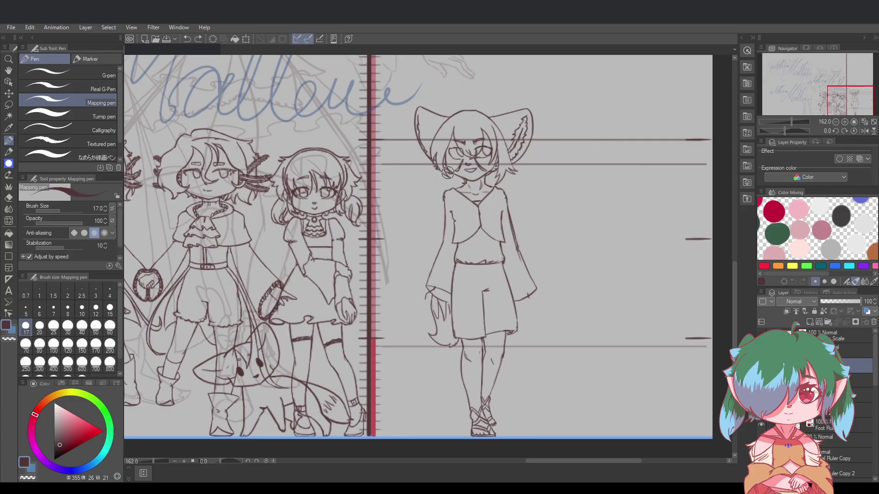
# Try to sketch a rounded lock of hair from the neck down to the elbow on the ruler side
pyautogui.moveTo(448, 172)
pyautogui.mouseDown()
pyautogui.moveTo(428, 206)
pyautogui.moveTo(444, 230)
pyautogui.moveTo(426, 227)
pyautogui.moveTo(443, 240)
pyautogui.mouseUp()
pyautogui.hotkey('ctrl', 'z')
pyautogui.moveTo(429, 211)
pyautogui.mouseDown()
pyautogui.moveTo(446, 247)
pyautogui.moveTo(434, 226)
pyautogui.moveTo(443, 193)
pyautogui.mouseUp()
pyautogui.hotkey('ctrl', 'z')
pyautogui.moveTo(435, 250); pyautogui.dragTo(448, 185)
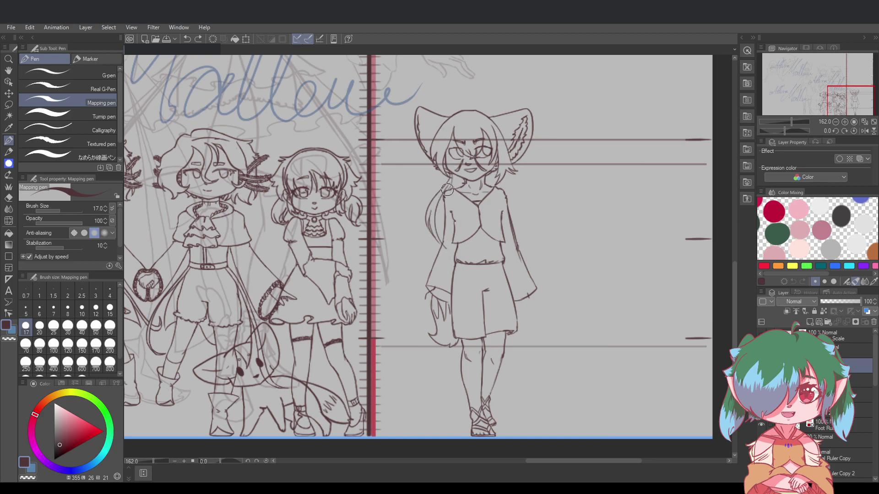
# Try to add inner strands to the lock beside the shoulder, and undo the whole lock
pyautogui.moveTo(456, 176)
pyautogui.mouseDown()
pyautogui.moveTo(439, 204)
pyautogui.moveTo(447, 248)
pyautogui.mouseUp()
pyautogui.hotkey('ctrl', 'z')
pyautogui.moveTo(460, 191)
pyautogui.mouseDown()
pyautogui.moveTo(440, 227)
pyautogui.moveTo(456, 245)
pyautogui.moveTo(433, 225)
pyautogui.moveTo(440, 241)
pyautogui.mouseUp()
pyautogui.hotkey('ctrl', 'z')
pyautogui.hotkey('ctrl', 'z')
pyautogui.hotkey('ctrl', 'z')
pyautogui.moveTo(454, 176); pyautogui.dragTo(444, 237)
pyautogui.hotkey('ctrl', 'z')
pyautogui.moveTo(454, 173); pyautogui.dragTo(450, 242)
pyautogui.hotkey('ctrl', 'z')
pyautogui.hotkey('ctrl', 'z')
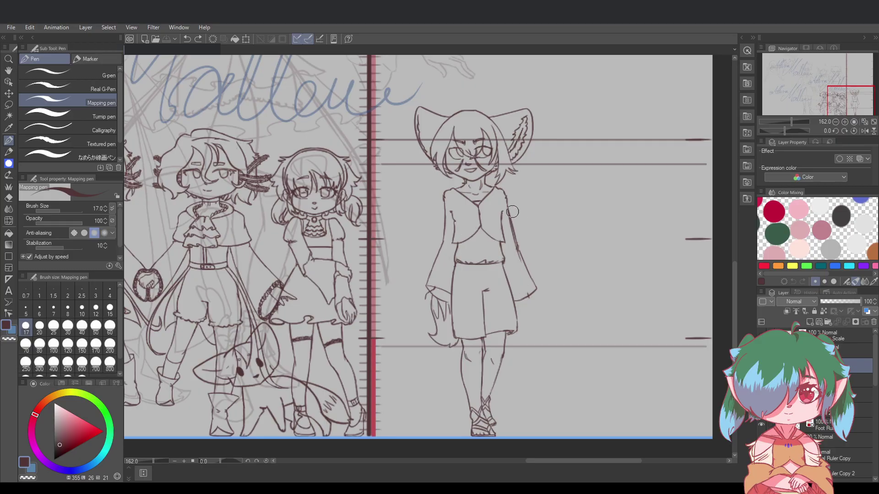
# Touch up the line between neck and shoulder and a front hair strand on the ruler side, and save
pyautogui.scroll(2, 506, 187)
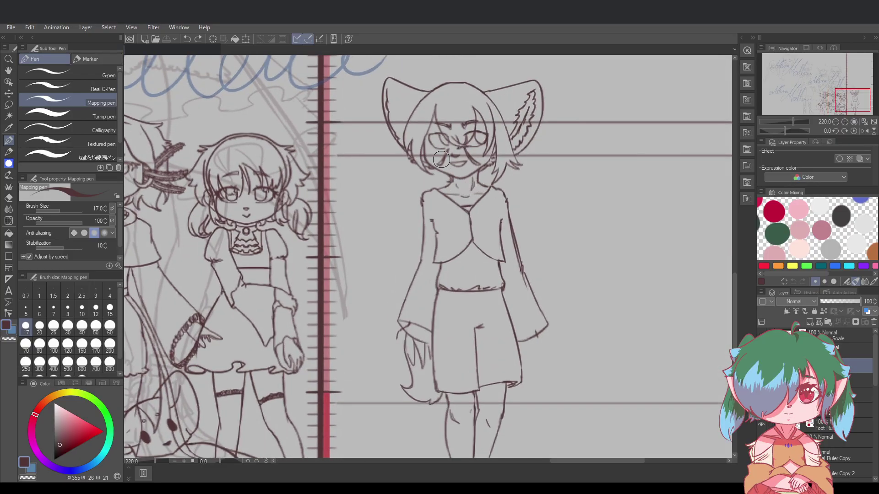
pyautogui.hotkey('ctrl', 'z')
pyautogui.moveTo(445, 188); pyautogui.dragTo(436, 189)
pyautogui.hotkey('ctrl', 's')
pyautogui.moveTo(436, 103); pyautogui.dragTo(453, 145)
pyautogui.scroll(-2, 670, 285)
pyautogui.scroll(1, 671, 284)
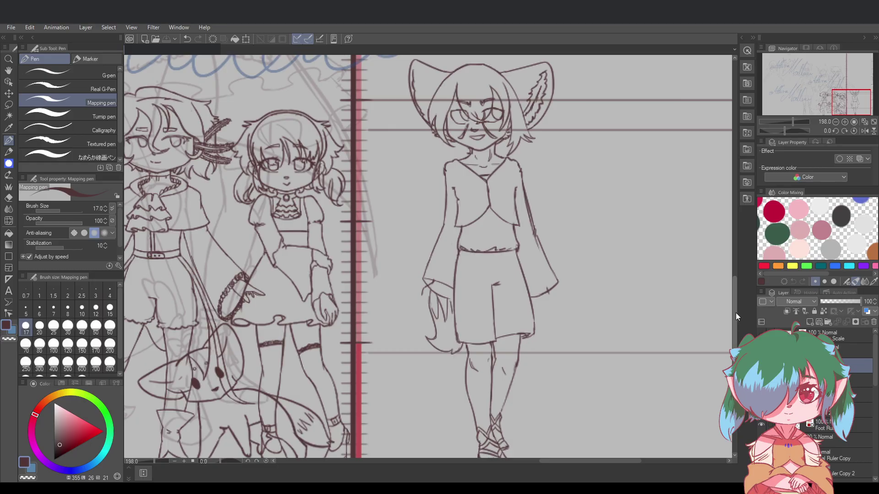
# Redraw the tip, outer side and upper edge of the ruler-side ear so that it meets the crown
pyautogui.moveTo(735, 312); pyautogui.dragTo(733, 298)
pyautogui.scroll(2, 561, 135)
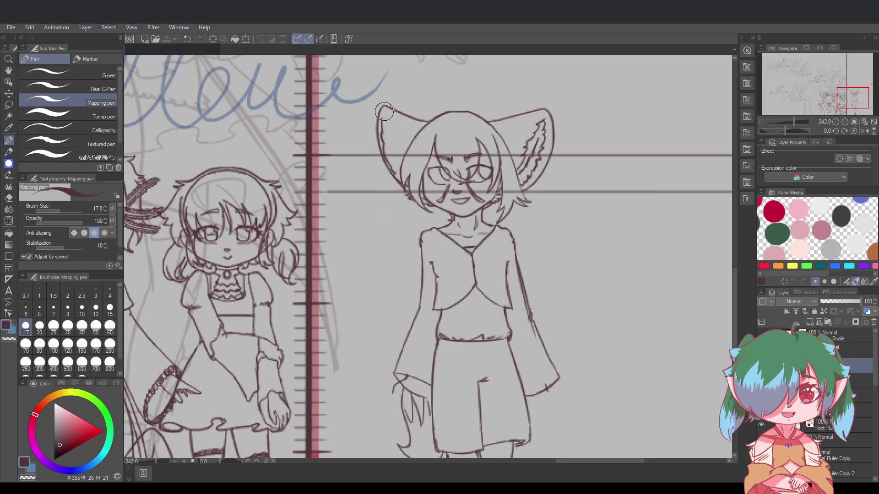
pyautogui.moveTo(389, 108)
pyautogui.mouseDown()
pyautogui.moveTo(371, 137)
pyautogui.moveTo(371, 122)
pyautogui.moveTo(375, 154)
pyautogui.moveTo(370, 119)
pyautogui.moveTo(375, 165)
pyautogui.moveTo(373, 111)
pyautogui.moveTo(381, 161)
pyautogui.mouseUp()
pyautogui.hotkey('ctrl', 'z')
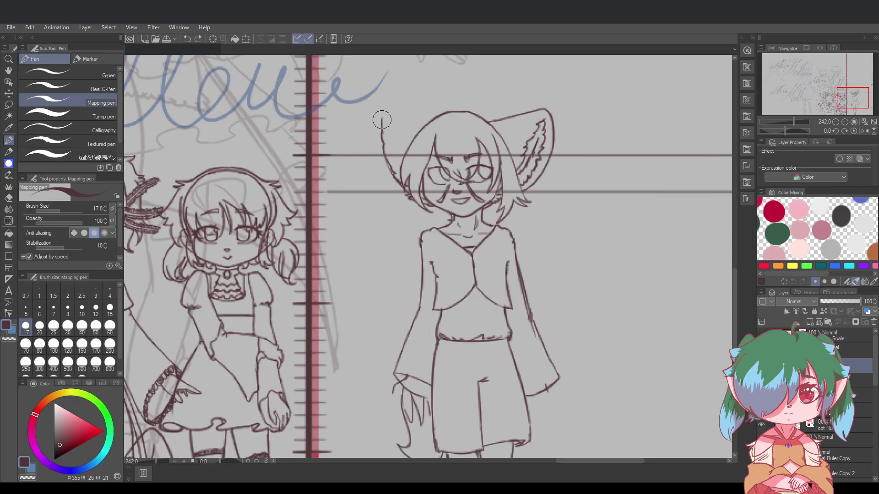
pyautogui.moveTo(382, 110)
pyautogui.mouseDown()
pyautogui.moveTo(428, 125)
pyautogui.moveTo(381, 114)
pyautogui.moveTo(483, 123)
pyautogui.mouseUp()
pyautogui.hotkey('ctrl', 'z')
pyautogui.hotkey('ctrl', 'z')
pyautogui.hotkey('ctrl', 'z')
pyautogui.hotkey('ctrl', 'z')
pyautogui.hotkey('ctrl', 'z')
pyautogui.hotkey('ctrl', 'z')
pyautogui.hotkey('ctrl', 'z')
pyautogui.hotkey('ctrl', 'z')
pyautogui.hotkey('ctrl', 'z')
pyautogui.hotkey('ctrl', 'z')
pyautogui.hotkey('ctrl', 'z')
pyautogui.hotkey('ctrl', 'z')
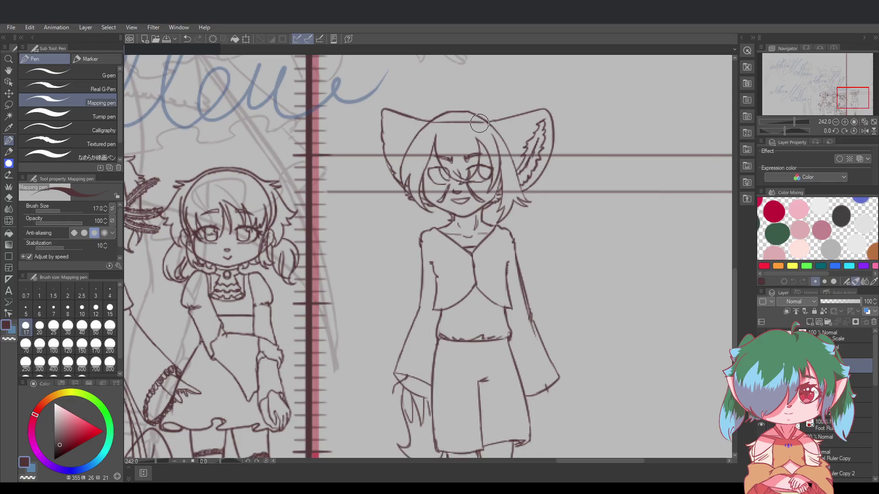
pyautogui.hotkey('ctrl', 'z')
pyautogui.scroll(-3, 663, 191)
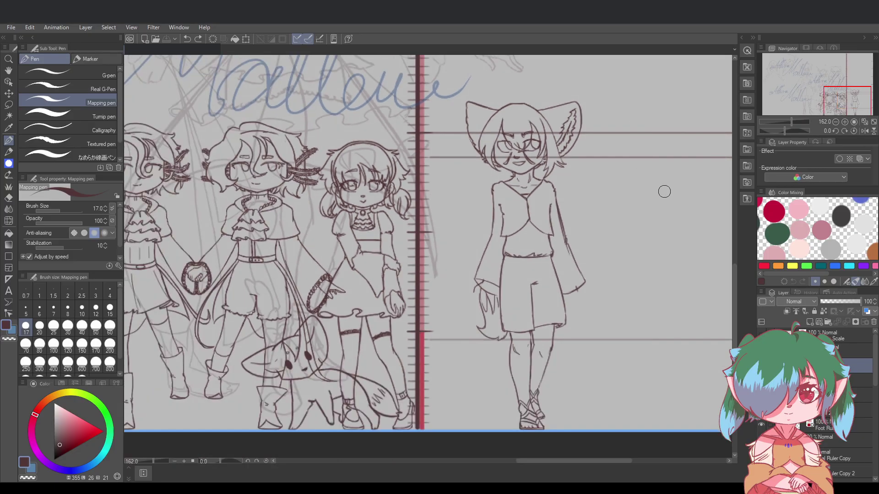
# Try to sketch a large teardrop-shaped outline with a furry inner edge in the empty space beside the figure
pyautogui.scroll(2, 665, 189)
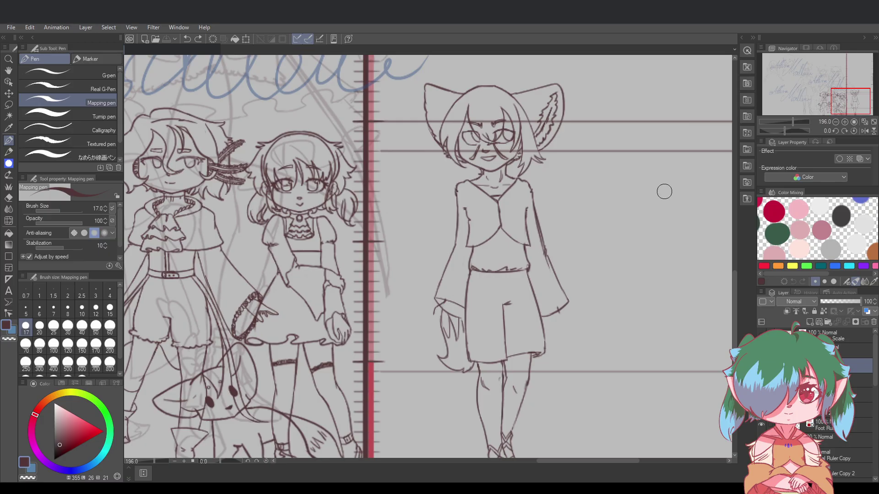
pyautogui.scroll(-3, 666, 196)
pyautogui.scroll(2, 655, 186)
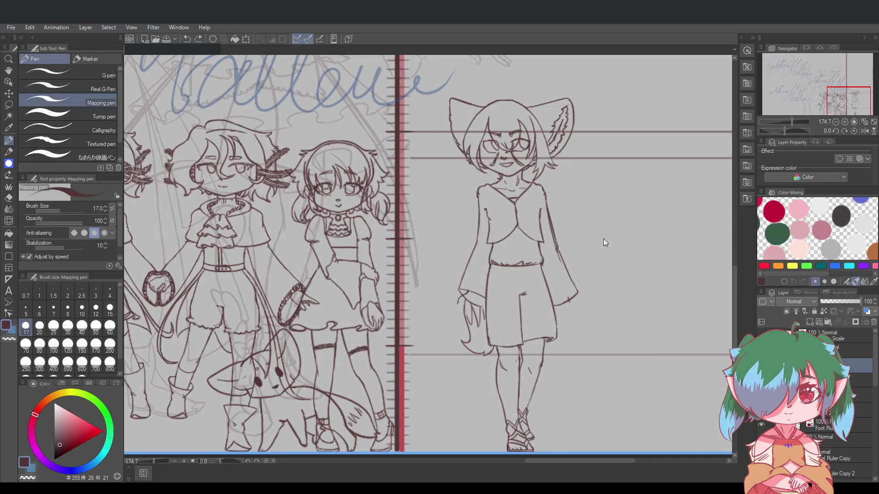
pyautogui.moveTo(578, 247)
pyautogui.mouseDown()
pyautogui.moveTo(648, 245)
pyautogui.moveTo(679, 182)
pyautogui.moveTo(622, 257)
pyautogui.moveTo(663, 194)
pyautogui.moveTo(673, 258)
pyautogui.mouseUp()
pyautogui.hotkey('ctrl', 'z')
pyautogui.hotkey('ctrl', 'z')
pyautogui.moveTo(667, 192)
pyautogui.mouseDown()
pyautogui.moveTo(672, 273)
pyautogui.moveTo(635, 275)
pyautogui.moveTo(631, 271)
pyautogui.moveTo(657, 254)
pyautogui.moveTo(671, 222)
pyautogui.moveTo(654, 271)
pyautogui.moveTo(670, 238)
pyautogui.mouseUp()
pyautogui.hotkey('ctrl', 'z')
pyautogui.hotkey('ctrl', 'z')
pyautogui.hotkey('ctrl', 'z')
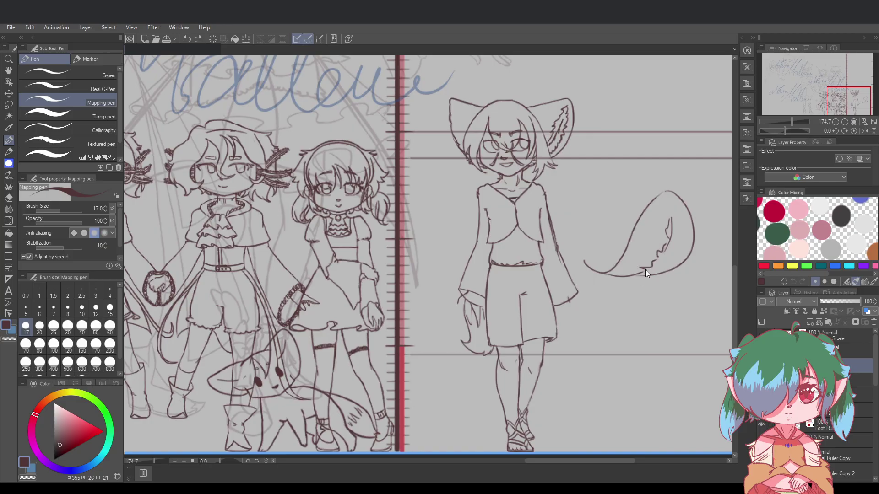
# Thicken the fur along the large shape's inner edge and extend its upper edge with a long sweeping curve
pyautogui.moveTo(644, 272); pyautogui.dragTo(668, 243)
pyautogui.hotkey('ctrl', 'z')
pyautogui.moveTo(670, 238); pyautogui.dragTo(670, 220)
pyautogui.moveTo(584, 257); pyautogui.dragTo(626, 200)
pyautogui.hotkey('ctrl', 'z')
pyautogui.moveTo(588, 243); pyautogui.dragTo(655, 174)
pyautogui.hotkey('ctrl', 'z')
pyautogui.moveTo(584, 254); pyautogui.dragTo(668, 163)
pyautogui.hotkey('ctrl', 'z')
pyautogui.moveTo(598, 222); pyautogui.dragTo(667, 176)
pyautogui.hotkey('ctrl', 'z')
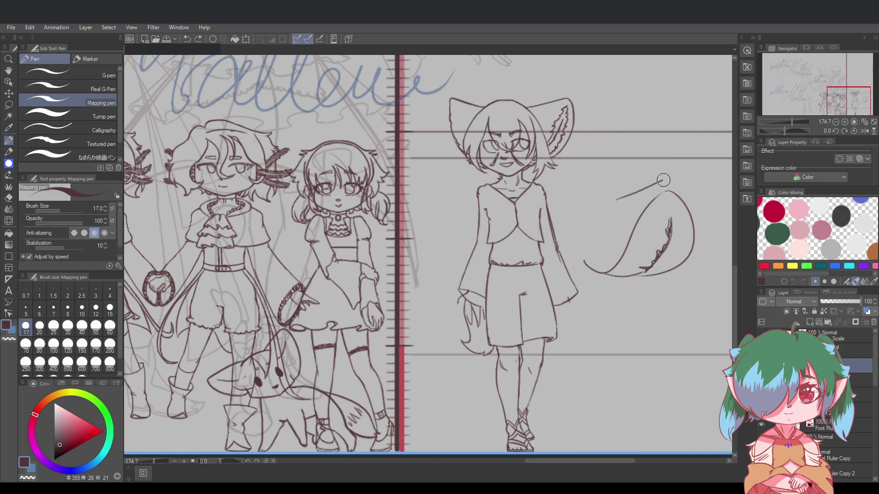
pyautogui.hotkey('ctrl', 'z')
pyautogui.moveTo(616, 198); pyautogui.dragTo(662, 185)
pyautogui.hotkey('ctrl', 'z')
pyautogui.moveTo(612, 202)
pyautogui.mouseDown()
pyautogui.moveTo(662, 180)
pyautogui.moveTo(695, 206)
pyautogui.moveTo(672, 184)
pyautogui.moveTo(692, 229)
pyautogui.mouseUp()
pyautogui.moveTo(605, 205); pyautogui.dragTo(606, 199)
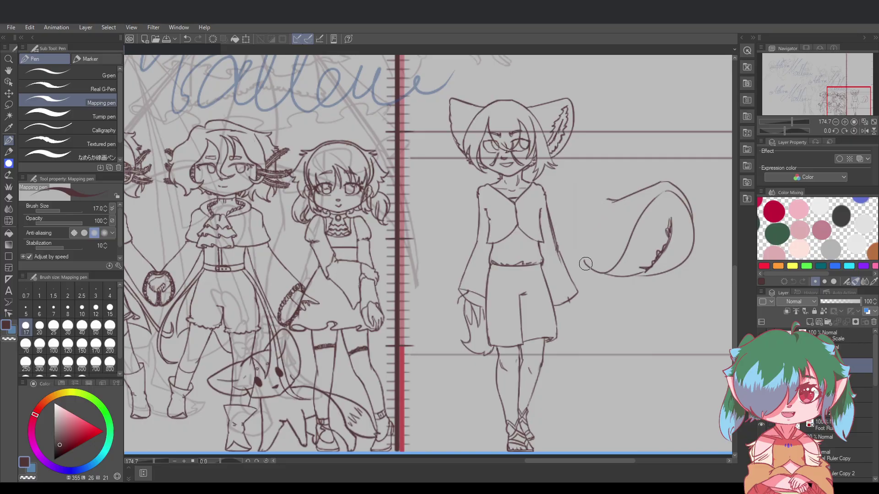
# Redraw the large shape's inner curve so it sweeps further down into a hooked end, and save
pyautogui.hotkey('ctrl', 'z')
pyautogui.moveTo(644, 213)
pyautogui.mouseDown()
pyautogui.moveTo(619, 266)
pyautogui.moveTo(626, 286)
pyautogui.moveTo(612, 295)
pyautogui.moveTo(602, 289)
pyautogui.moveTo(621, 277)
pyautogui.moveTo(641, 217)
pyautogui.mouseUp()
pyautogui.hotkey('ctrl', 'z')
pyautogui.hotkey('ctrl', 'z')
pyautogui.hotkey('ctrl', 'z')
pyautogui.hotkey('ctrl', 'z')
pyautogui.moveTo(630, 252); pyautogui.dragTo(636, 225)
pyautogui.hotkey('ctrl', 's')
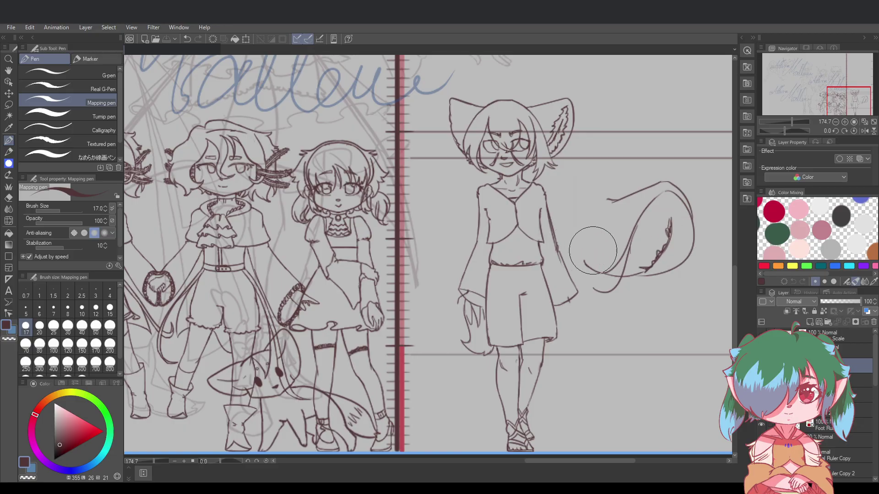
# Erase the old curled end of the large shape, save, and try a new outer edge
pyautogui.moveTo(580, 253)
pyautogui.mouseDown()
pyautogui.moveTo(608, 271)
pyautogui.moveTo(619, 226)
pyautogui.moveTo(627, 227)
pyautogui.moveTo(619, 255)
pyautogui.mouseUp()
pyautogui.hotkey('ctrl', 's')
pyautogui.moveTo(689, 214)
pyautogui.mouseDown()
pyautogui.moveTo(684, 271)
pyautogui.moveTo(660, 280)
pyautogui.mouseUp()
pyautogui.hotkey('ctrl', 'z')
pyautogui.moveTo(695, 247); pyautogui.dragTo(660, 283)
pyautogui.hotkey('ctrl', 'z')
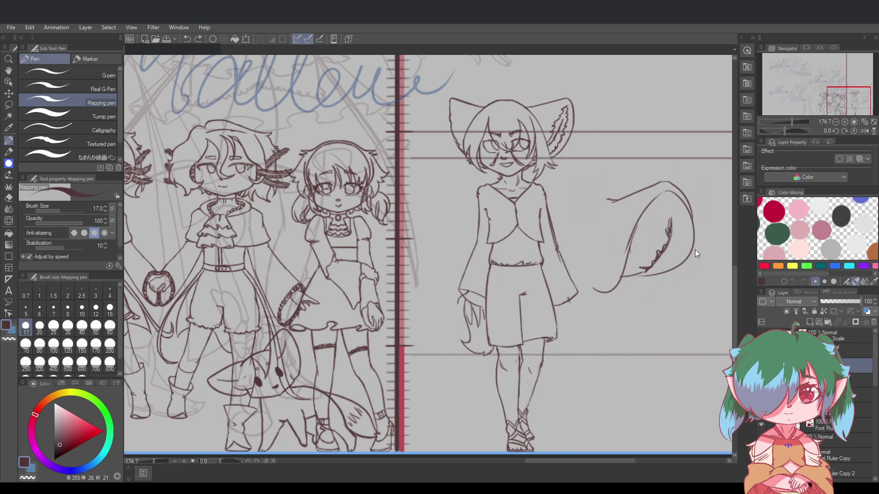
# Redraw the large shape's outer edge as a long curve running down to its narrow lower end
pyautogui.moveTo(693, 251)
pyautogui.mouseDown()
pyautogui.moveTo(663, 281)
pyautogui.moveTo(690, 253)
pyautogui.moveTo(632, 307)
pyautogui.moveTo(641, 305)
pyautogui.moveTo(607, 313)
pyautogui.moveTo(645, 306)
pyautogui.moveTo(602, 309)
pyautogui.moveTo(610, 312)
pyautogui.moveTo(593, 303)
pyautogui.moveTo(621, 265)
pyautogui.moveTo(608, 305)
pyautogui.moveTo(651, 275)
pyautogui.moveTo(659, 280)
pyautogui.moveTo(610, 299)
pyautogui.mouseUp()
pyautogui.hotkey('ctrl', 'z')
pyautogui.hotkey('ctrl', 'z')
pyautogui.hotkey('ctrl', 'z')
pyautogui.hotkey('ctrl', 'z')
pyautogui.hotkey('ctrl', 'z')
pyautogui.hotkey('ctrl', 'z')
pyautogui.hotkey('ctrl', 'z')
pyautogui.hotkey('ctrl', 'z')
pyautogui.moveTo(645, 271); pyautogui.dragTo(599, 304)
pyautogui.hotkey('ctrl', 'z')
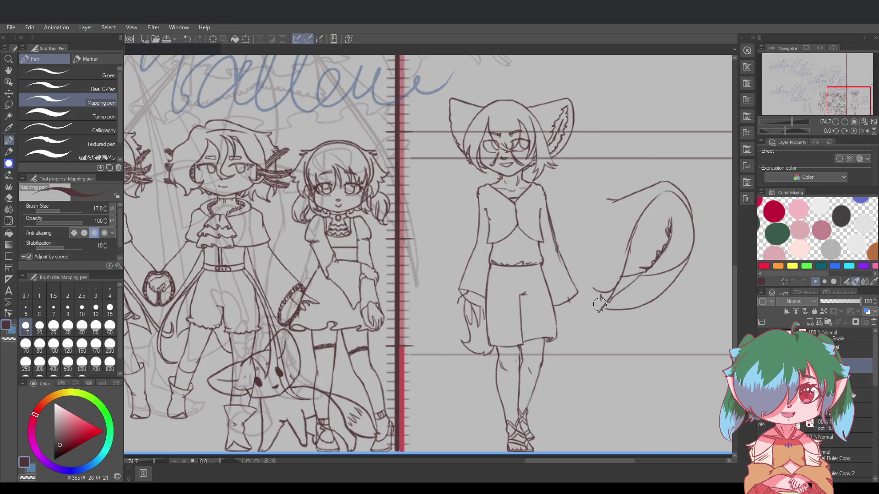
# Taper the large shape's lower end to a point, save, and erase the entire shape
pyautogui.moveTo(622, 278); pyautogui.dragTo(596, 312)
pyautogui.moveTo(597, 279)
pyautogui.mouseDown()
pyautogui.moveTo(594, 296)
pyautogui.moveTo(601, 293)
pyautogui.mouseUp()
pyautogui.moveTo(631, 266)
pyautogui.mouseDown()
pyautogui.moveTo(624, 279)
pyautogui.moveTo(639, 270)
pyautogui.moveTo(643, 282)
pyautogui.moveTo(680, 260)
pyautogui.mouseUp()
pyautogui.hotkey('ctrl', 'z')
pyautogui.hotkey('ctrl', 's')
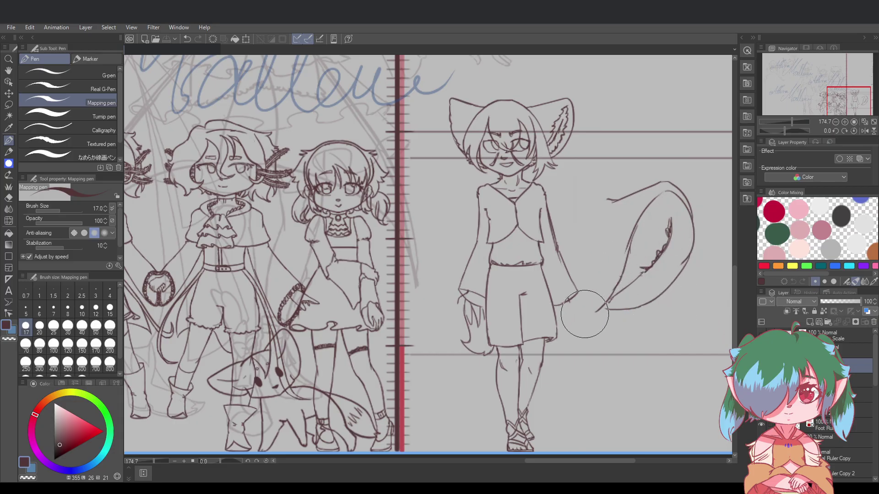
pyautogui.moveTo(586, 315)
pyautogui.mouseDown()
pyautogui.moveTo(642, 318)
pyautogui.moveTo(641, 280)
pyautogui.moveTo(630, 284)
pyautogui.moveTo(682, 263)
pyautogui.moveTo(682, 222)
pyautogui.moveTo(668, 222)
pyautogui.moveTo(670, 243)
pyautogui.moveTo(647, 256)
pyautogui.moveTo(614, 250)
pyautogui.moveTo(635, 259)
pyautogui.moveTo(624, 236)
pyautogui.moveTo(649, 232)
pyautogui.moveTo(655, 203)
pyautogui.mouseUp()
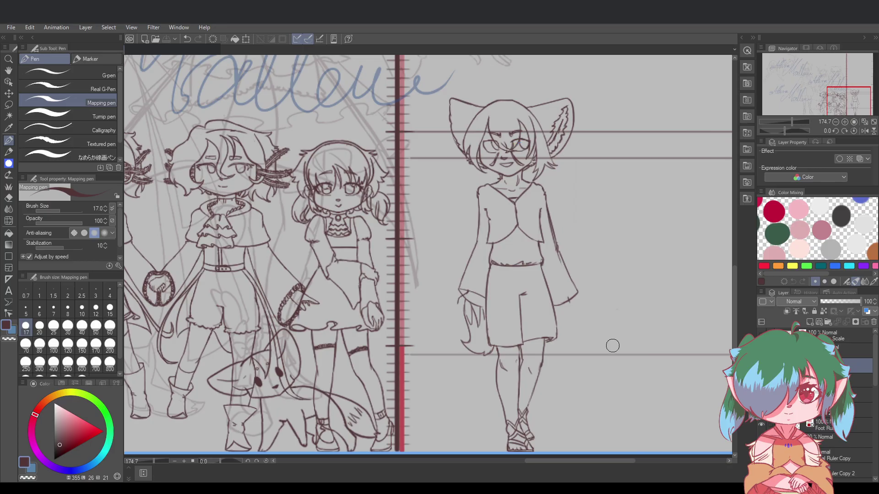
# Touch up the ruler-side hand's fingers and remove the stray tick from the opposite sleeve's cuff
pyautogui.scroll(4, 634, 367)
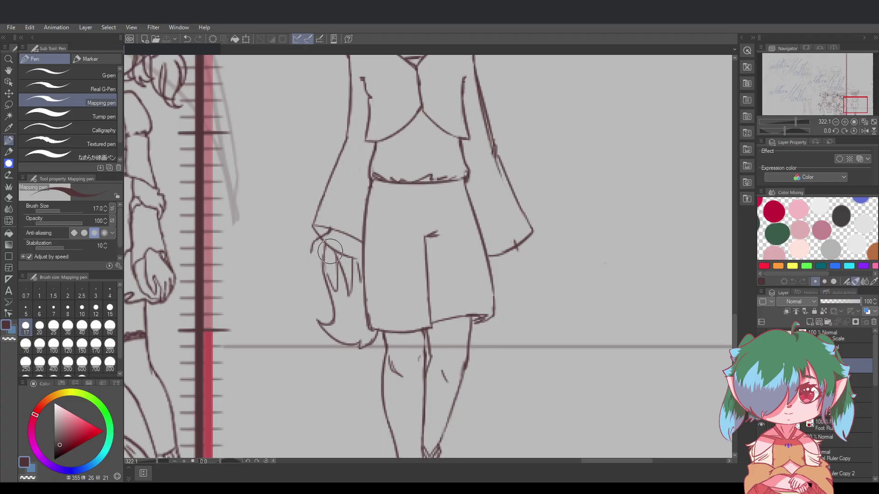
pyautogui.moveTo(325, 250)
pyautogui.mouseDown()
pyautogui.moveTo(320, 286)
pyautogui.moveTo(327, 247)
pyautogui.moveTo(339, 295)
pyautogui.moveTo(351, 284)
pyautogui.mouseUp()
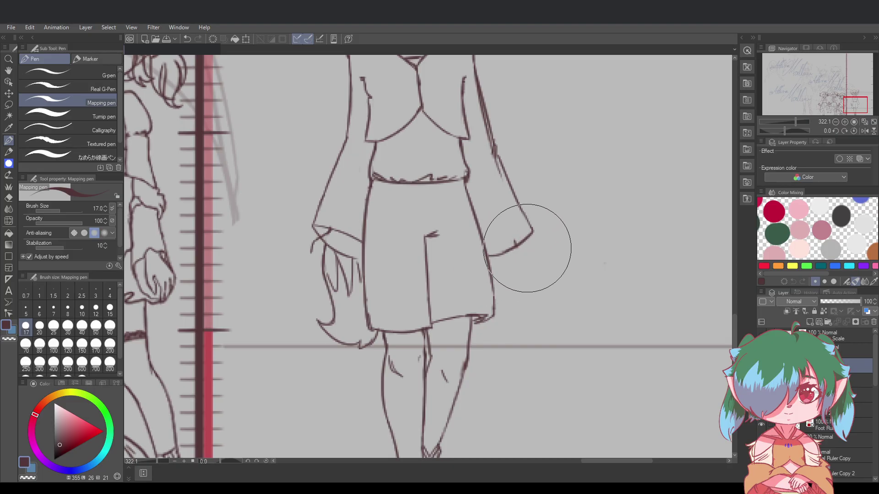
pyautogui.moveTo(516, 239); pyautogui.dragTo(513, 242)
pyautogui.moveTo(512, 251); pyautogui.dragTo(523, 241)
pyautogui.hotkey('ctrl', 'z')
# Clean up the overlapping lines at the corner of the ruler-side cuff and beside the hand, and save
pyautogui.moveTo(321, 256); pyautogui.dragTo(311, 251)
pyautogui.hotkey('ctrl', 'z')
pyautogui.hotkey('ctrl', 'z')
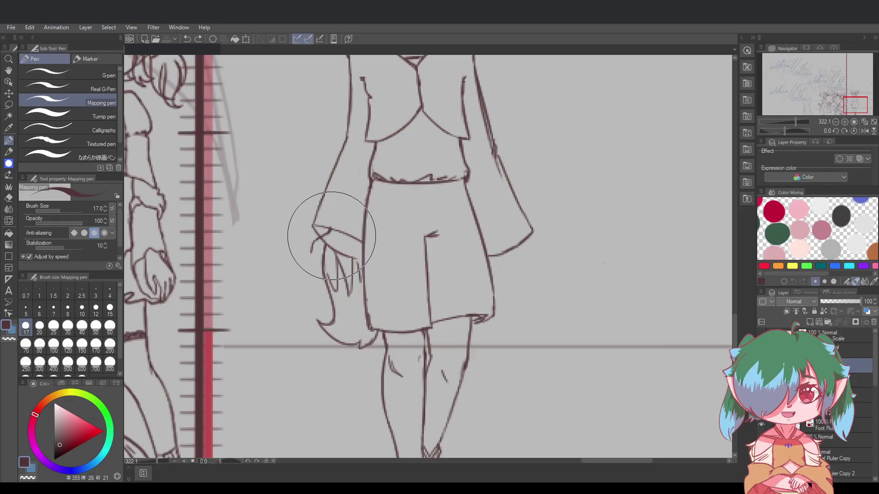
pyautogui.moveTo(328, 233); pyautogui.dragTo(321, 232)
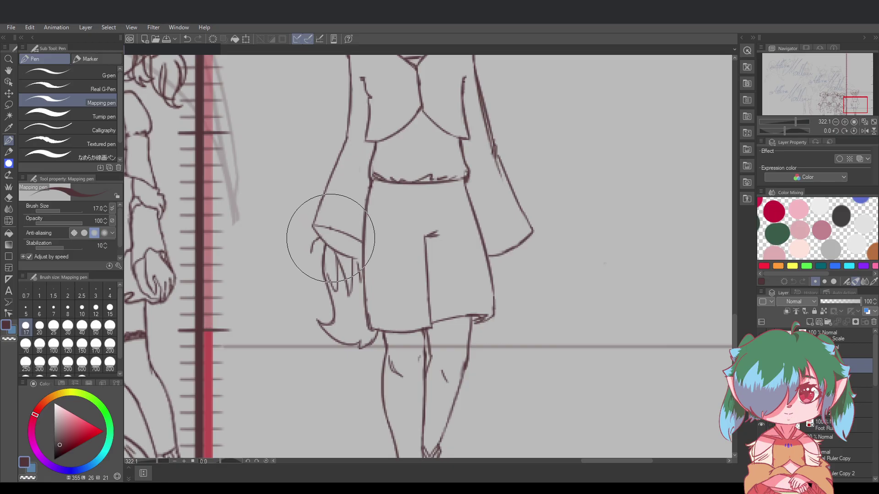
pyautogui.moveTo(307, 232); pyautogui.dragTo(314, 240)
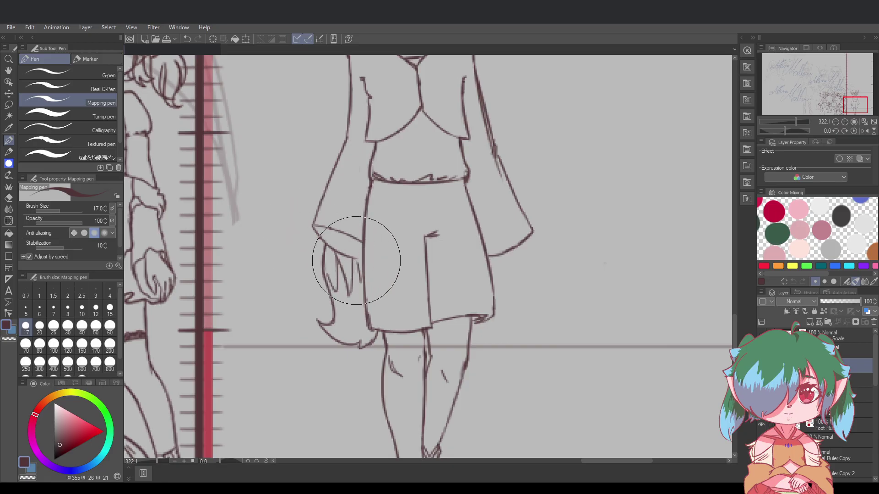
pyautogui.hotkey('ctrl', 's')
# Try to touch up the cropped top's hem corner and the elbow of the ruler-side sleeve
pyautogui.moveTo(365, 141); pyautogui.dragTo(370, 142)
pyautogui.hotkey('ctrl', 'z')
pyautogui.hotkey('ctrl', 'z')
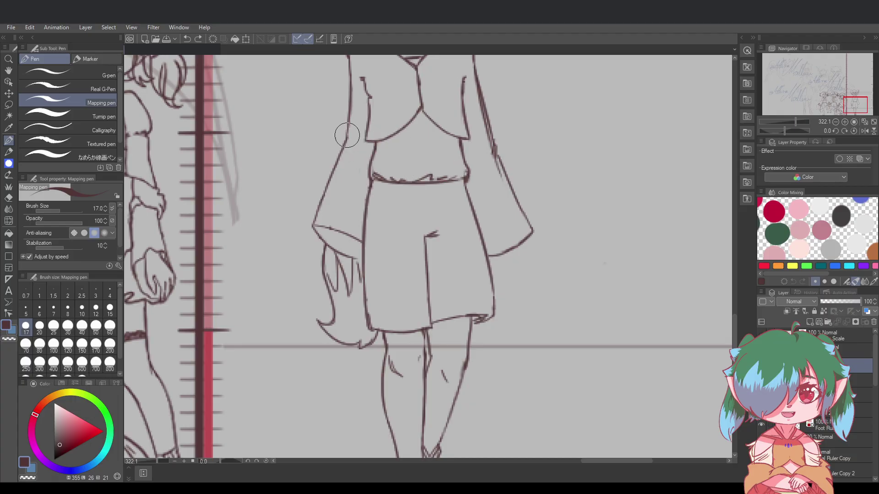
pyautogui.moveTo(346, 135); pyautogui.dragTo(350, 141)
pyautogui.hotkey('ctrl', 'z')
# Clean up the doubled outer line on the upper arm of the sleeve away from the ruler
pyautogui.moveTo(739, 328); pyautogui.dragTo(718, 307)
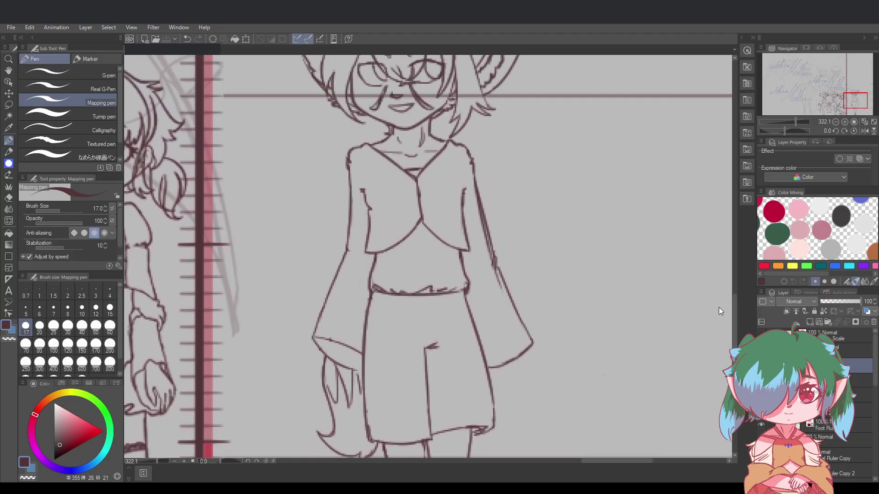
pyautogui.moveTo(483, 201); pyautogui.dragTo(482, 216)
pyautogui.hotkey('ctrl', 'z')
pyautogui.moveTo(470, 180); pyautogui.dragTo(486, 243)
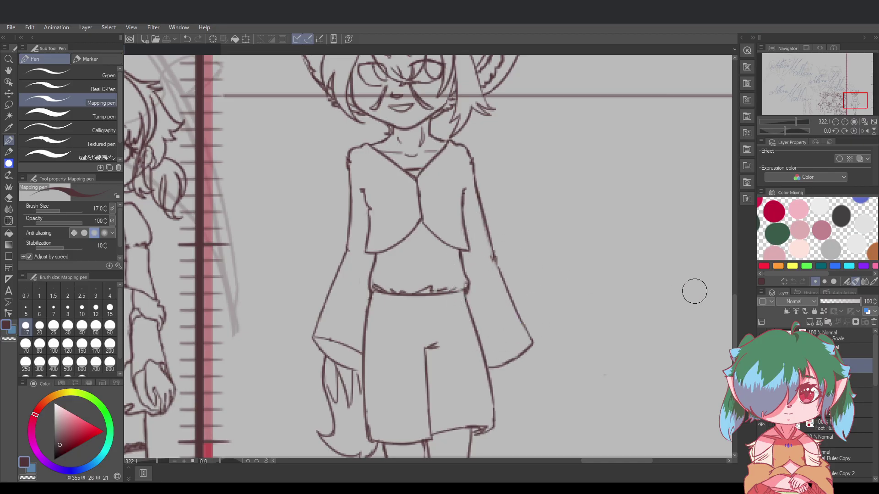
# Touch up the lines between the legs just below the shorts' hem, and save
pyautogui.moveTo(735, 303); pyautogui.dragTo(737, 334)
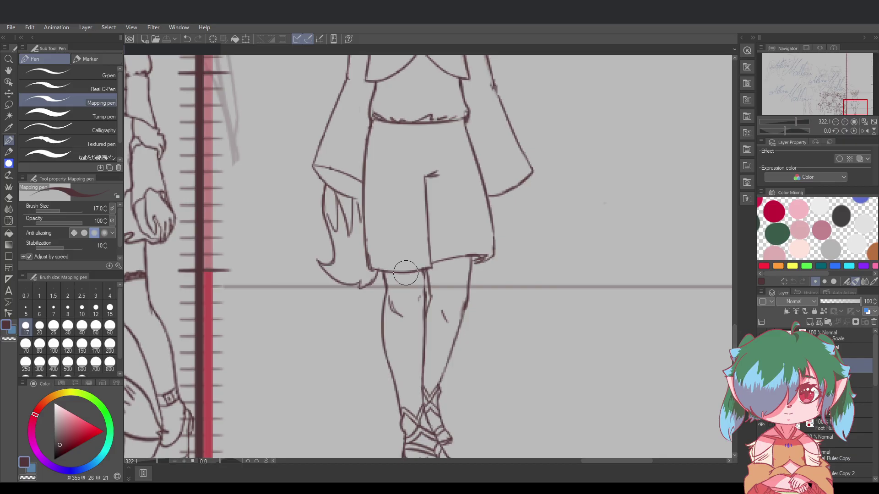
pyautogui.hotkey('ctrl', 'z')
pyautogui.moveTo(425, 271); pyautogui.dragTo(420, 301)
pyautogui.hotkey('ctrl', 'z')
pyautogui.hotkey('ctrl', 'z')
pyautogui.moveTo(423, 269); pyautogui.dragTo(421, 305)
pyautogui.hotkey('ctrl', 'z')
pyautogui.hotkey('ctrl', 's')
pyautogui.hotkey('ctrl', 'z')
pyautogui.hotkey('ctrl', 'y')
pyautogui.scroll(-5, 440, 305)
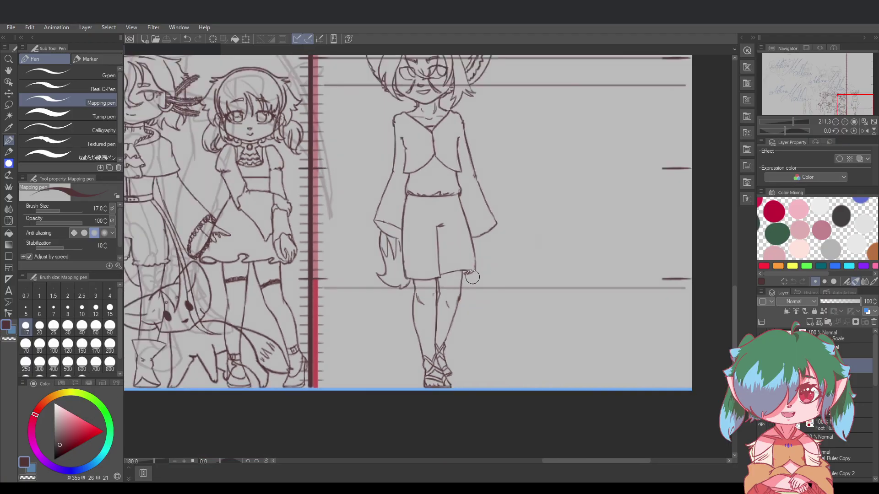
# Redraw the ruler-side hand with bent fingers in front of the tail, clean up the overlapping lines and save
pyautogui.moveTo(736, 326); pyautogui.dragTo(730, 305)
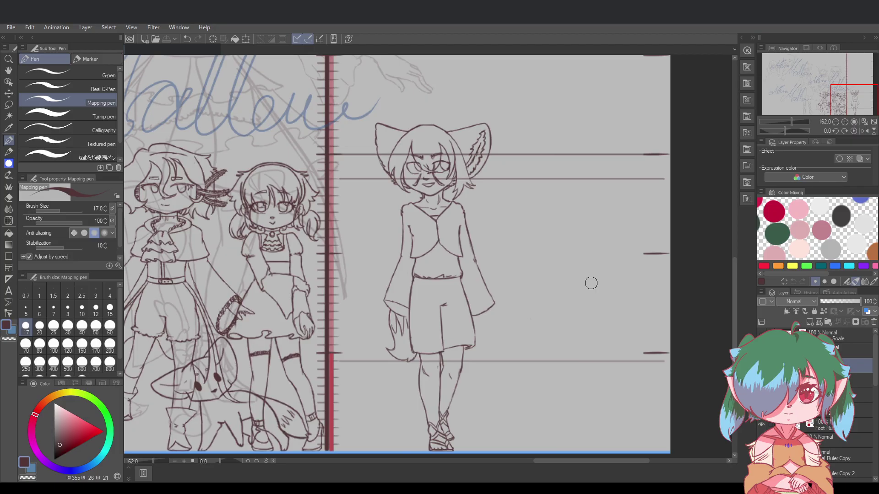
pyautogui.scroll(-2, 591, 283)
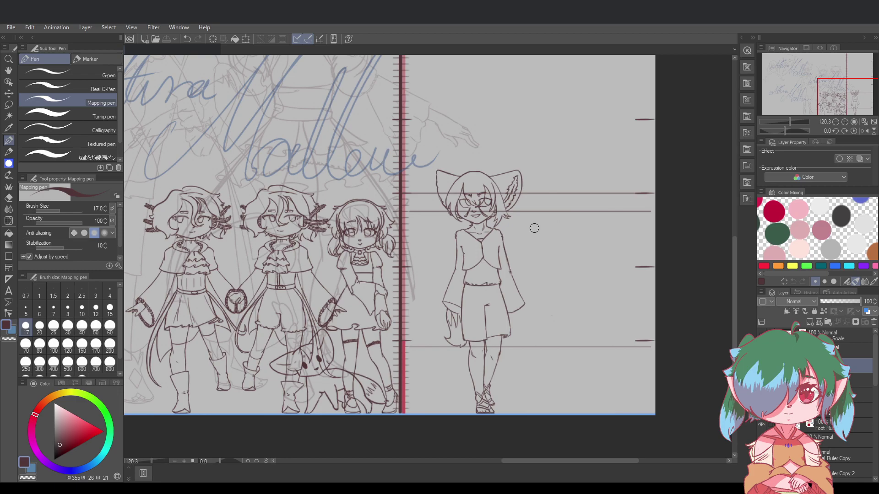
pyautogui.scroll(4, 530, 233)
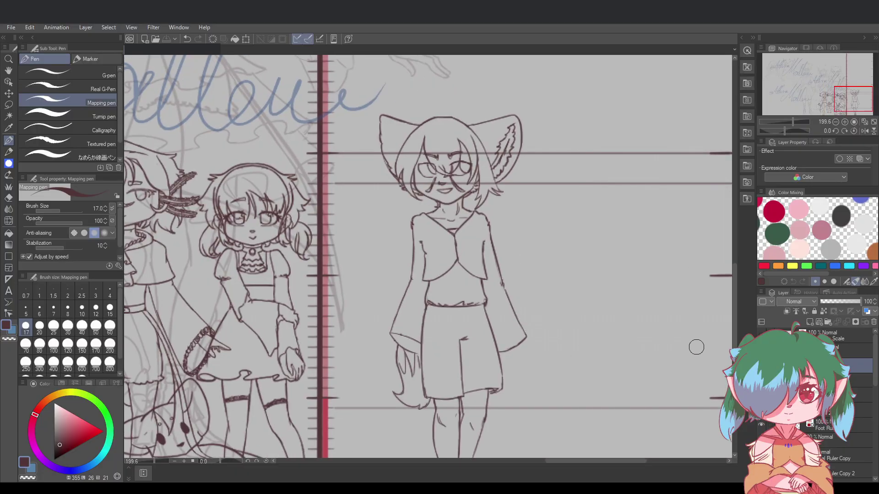
pyautogui.moveTo(732, 333); pyautogui.dragTo(726, 344)
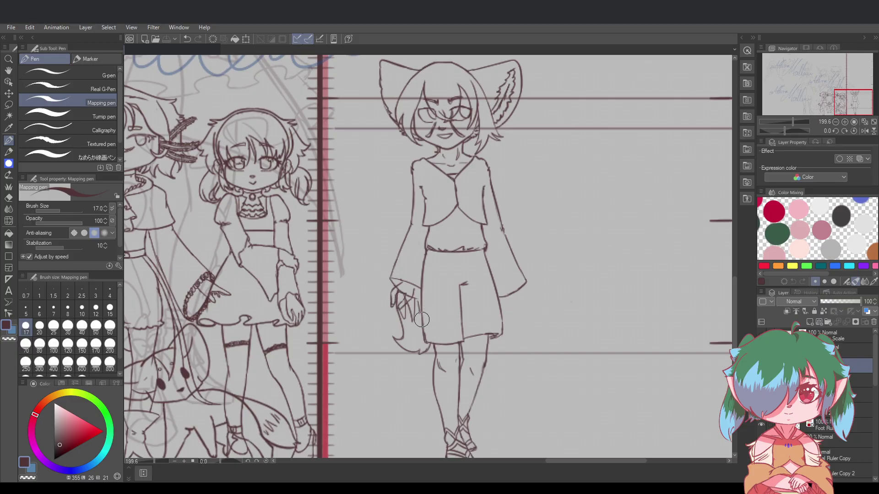
pyautogui.scroll(3, 421, 319)
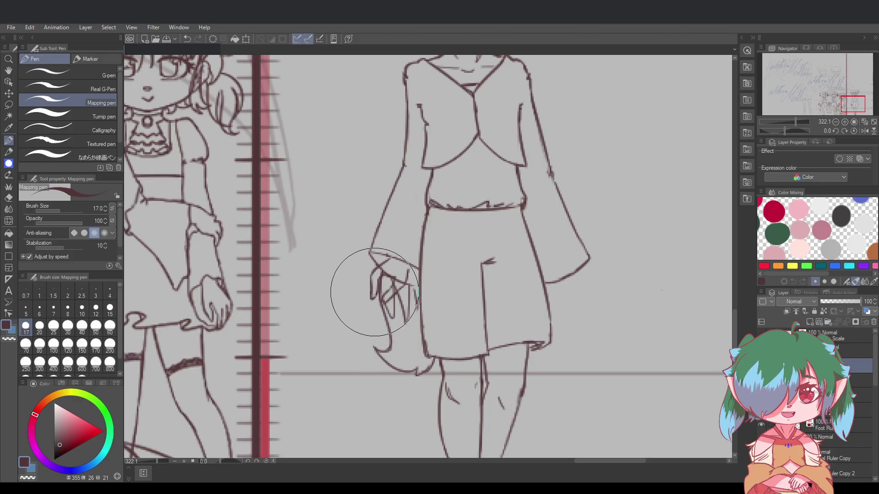
pyautogui.hotkey('ctrl', 's')
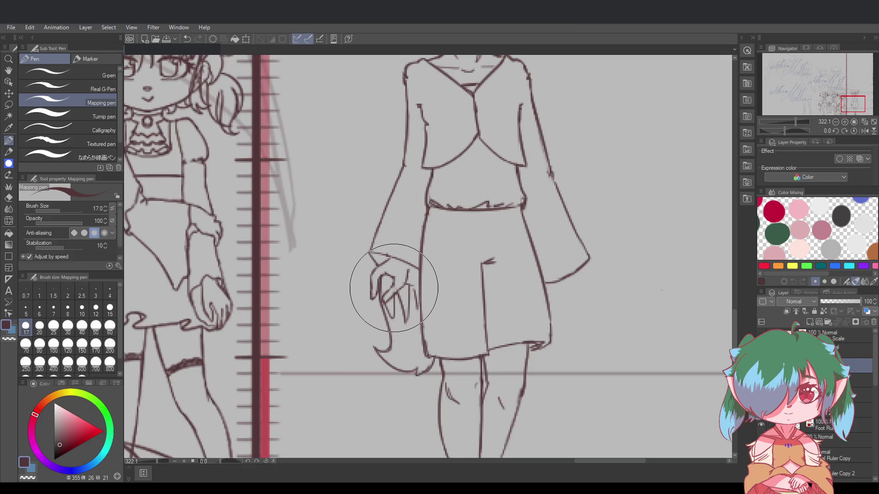
pyautogui.hotkey('ctrl', 'z')
pyautogui.hotkey('ctrl', 'y')
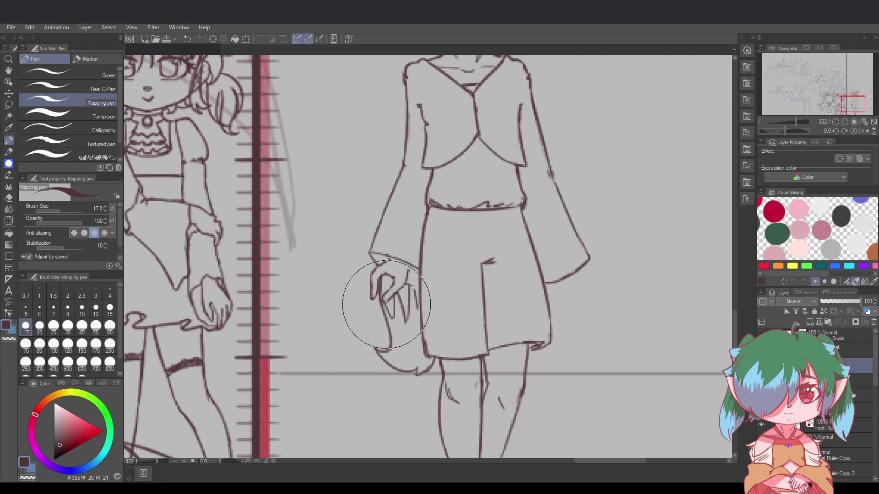
# Tidy the tail tip's outline below the ruler-side hand and save the drawing
pyautogui.hotkey('ctrl', 'z')
pyautogui.hotkey('ctrl', 'y')
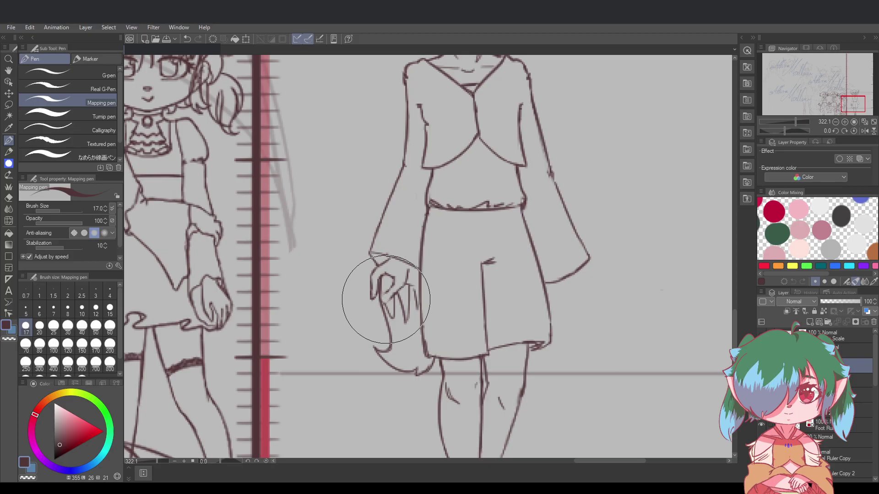
pyautogui.hotkey('ctrl', 's')
# Try slanted strokes over the thumb side of the ruler-side hand, from the sleeve cuff toward the palm
pyautogui.hotkey('ctrl', 'z')
pyautogui.moveTo(389, 293)
pyautogui.mouseDown()
pyautogui.moveTo(397, 266)
pyautogui.moveTo(373, 267)
pyautogui.moveTo(386, 302)
pyautogui.mouseUp()
pyautogui.hotkey('ctrl', 'z')
pyautogui.hotkey('ctrl', 'z')
pyautogui.hotkey('ctrl', 'z')
pyautogui.hotkey('ctrl', 'z')
pyautogui.hotkey('ctrl', 'z')
pyautogui.hotkey('ctrl', 'z')
pyautogui.moveTo(371, 299)
pyautogui.mouseDown()
pyautogui.moveTo(359, 268)
pyautogui.moveTo(380, 300)
pyautogui.mouseUp()
pyautogui.hotkey('ctrl', 'z')
pyautogui.moveTo(361, 261); pyautogui.dragTo(383, 301)
pyautogui.moveTo(360, 262); pyautogui.dragTo(385, 306)
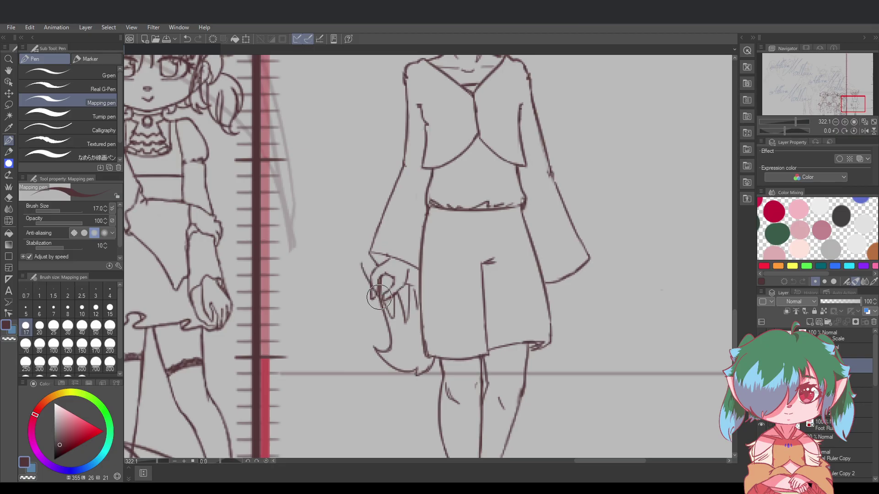
# Try longer diagonal guide lines crossing the ruler-side hand from outside the cuff toward the fingertips
pyautogui.hotkey('ctrl', 'z')
pyautogui.moveTo(361, 271)
pyautogui.mouseDown()
pyautogui.moveTo(406, 324)
pyautogui.moveTo(390, 305)
pyautogui.moveTo(396, 310)
pyautogui.mouseUp()
pyautogui.hotkey('ctrl', 'z')
pyautogui.hotkey('ctrl', 'z')
pyautogui.hotkey('ctrl', 'z')
pyautogui.hotkey('ctrl', 'z')
pyautogui.hotkey('ctrl', 'z')
pyautogui.hotkey('ctrl', 'z')
pyautogui.hotkey('ctrl', 'z')
pyautogui.hotkey('ctrl', 'z')
pyautogui.hotkey('ctrl', 'z')
pyautogui.hotkey('ctrl', 'z')
pyautogui.moveTo(365, 269)
pyautogui.mouseDown()
pyautogui.moveTo(382, 295)
pyautogui.moveTo(364, 267)
pyautogui.moveTo(386, 302)
pyautogui.mouseUp()
pyautogui.hotkey('ctrl', 'z')
pyautogui.hotkey('ctrl', 'z')
pyautogui.hotkey('ctrl', 'z')
pyautogui.hotkey('ctrl', 'z')
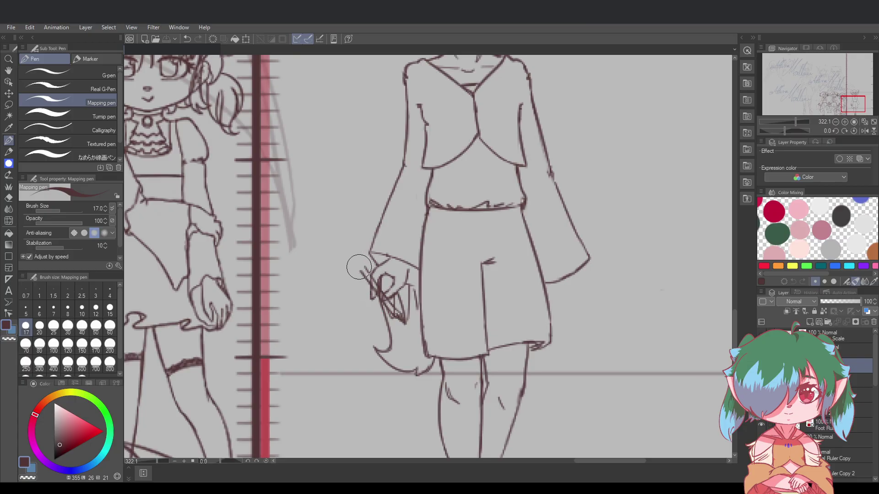
# Try repositioned finger and thumb strokes over the diagonal guide lines on the ruler-side hand
pyautogui.moveTo(376, 292); pyautogui.dragTo(406, 324)
pyautogui.moveTo(372, 297); pyautogui.dragTo(380, 300)
pyautogui.hotkey('ctrl', 'z')
pyautogui.hotkey('ctrl', 'z')
pyautogui.hotkey('ctrl', 'z')
pyautogui.hotkey('ctrl', 'z')
pyautogui.moveTo(376, 302)
pyautogui.mouseDown()
pyautogui.moveTo(388, 312)
pyautogui.moveTo(383, 304)
pyautogui.mouseUp()
pyautogui.hotkey('ctrl', 'z')
pyautogui.moveTo(374, 303); pyautogui.dragTo(393, 309)
pyautogui.hotkey('ctrl', 'z')
pyautogui.moveTo(383, 276)
pyautogui.mouseDown()
pyautogui.moveTo(366, 290)
pyautogui.moveTo(374, 272)
pyautogui.moveTo(375, 301)
pyautogui.mouseUp()
pyautogui.hotkey('ctrl', 'z')
pyautogui.hotkey('ctrl', 'z')
pyautogui.hotkey('ctrl', 'z')
pyautogui.moveTo(375, 298)
pyautogui.mouseDown()
pyautogui.moveTo(394, 306)
pyautogui.moveTo(382, 304)
pyautogui.moveTo(385, 286)
pyautogui.mouseUp()
pyautogui.hotkey('ctrl', 'z')
pyautogui.hotkey('ctrl', 'z')
pyautogui.hotkey('ctrl', 'z')
pyautogui.hotkey('ctrl', 'z')
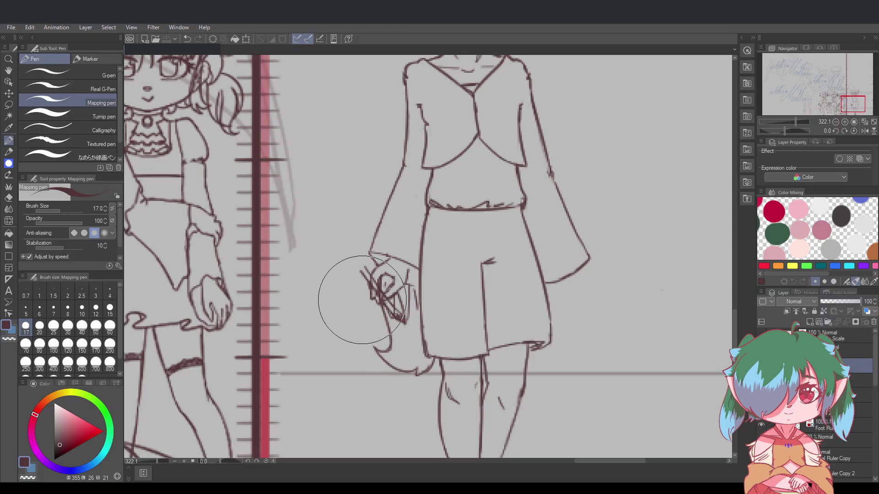
# Erase the scribbled finger lines between the ruler-side palm and the tail, and tidy the lines around the thumb
pyautogui.moveTo(406, 324)
pyautogui.mouseDown()
pyautogui.moveTo(389, 305)
pyautogui.moveTo(395, 300)
pyautogui.mouseUp()
pyautogui.hotkey('ctrl', 'z')
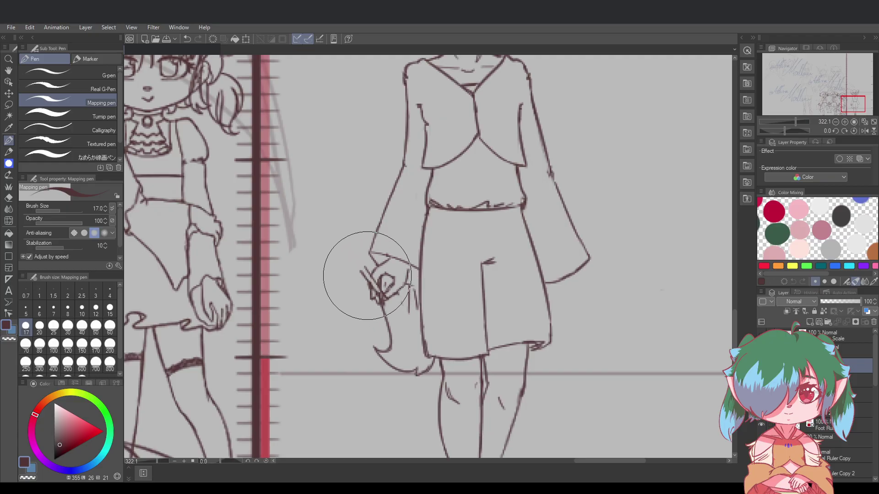
pyautogui.moveTo(370, 276); pyautogui.dragTo(377, 289)
pyautogui.hotkey('ctrl', 'z')
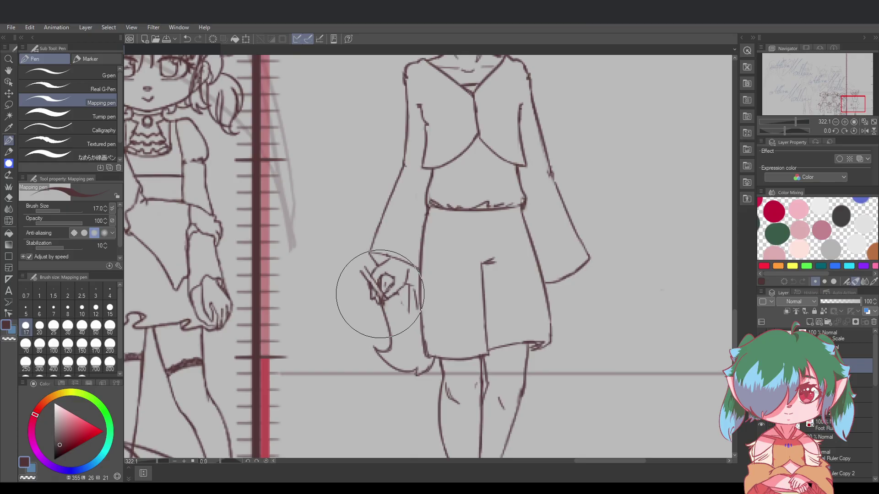
pyautogui.moveTo(377, 296); pyautogui.dragTo(382, 291)
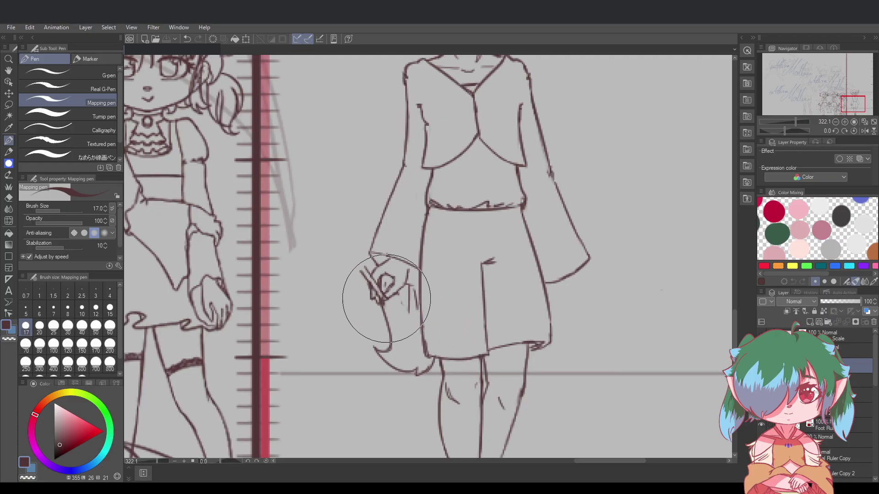
pyautogui.hotkey('ctrl', 'z')
pyautogui.hotkey('ctrl', 'z')
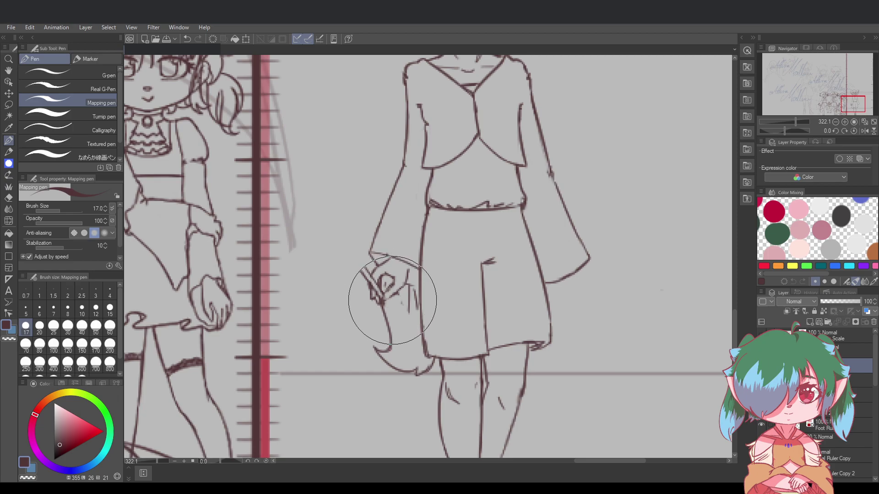
pyautogui.moveTo(385, 305); pyautogui.dragTo(393, 313)
# Lasso the ruler-side hand, then rotate it slightly and move it outward beneath the sleeve cuff
pyautogui.click(7, 105)
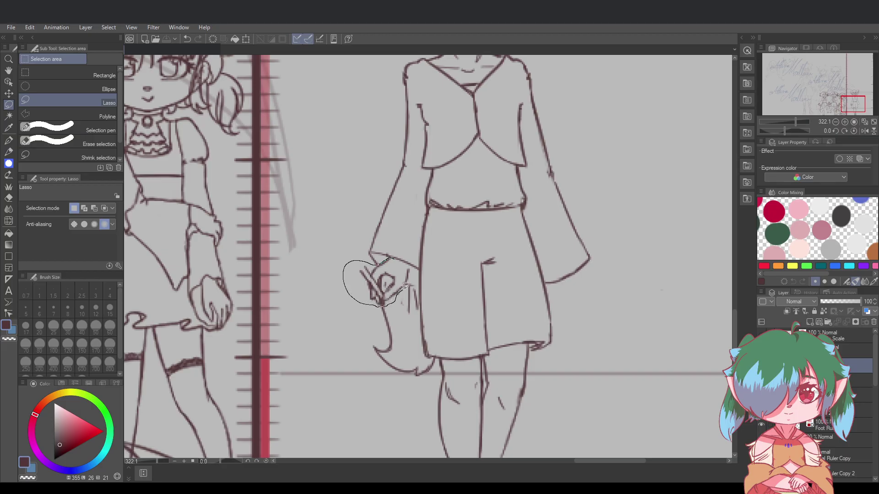
pyautogui.moveTo(414, 262); pyautogui.dragTo(390, 262)
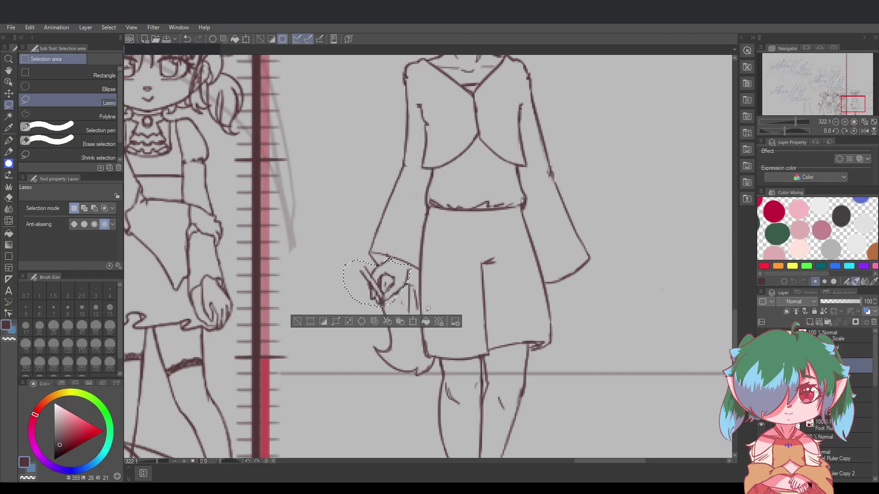
pyautogui.hotkey('ctrl', 't')
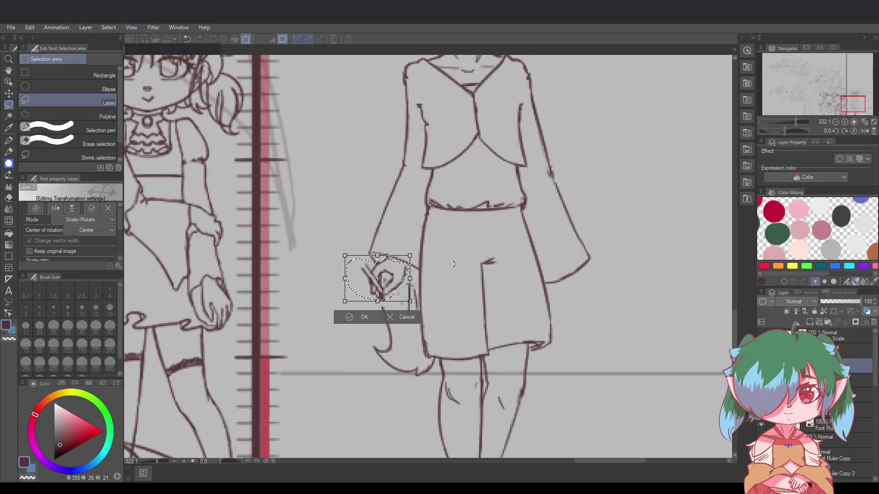
pyautogui.scroll(-3, 482, 234)
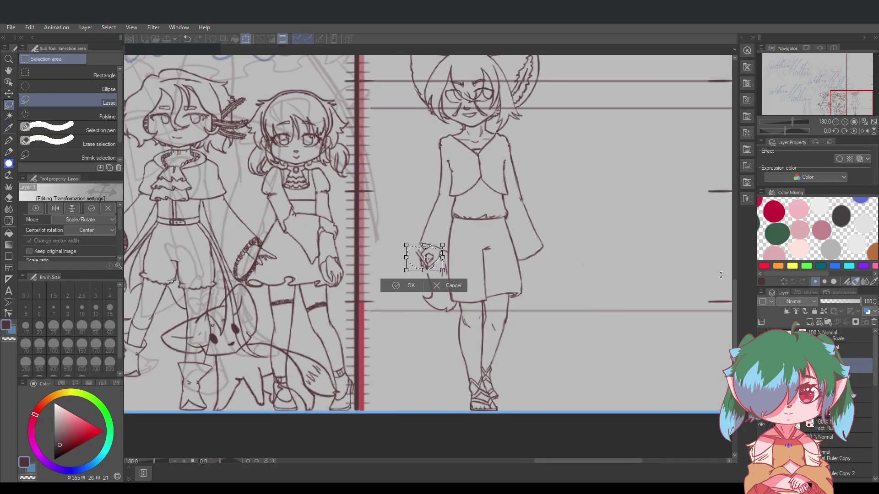
pyautogui.scroll(1, 520, 311)
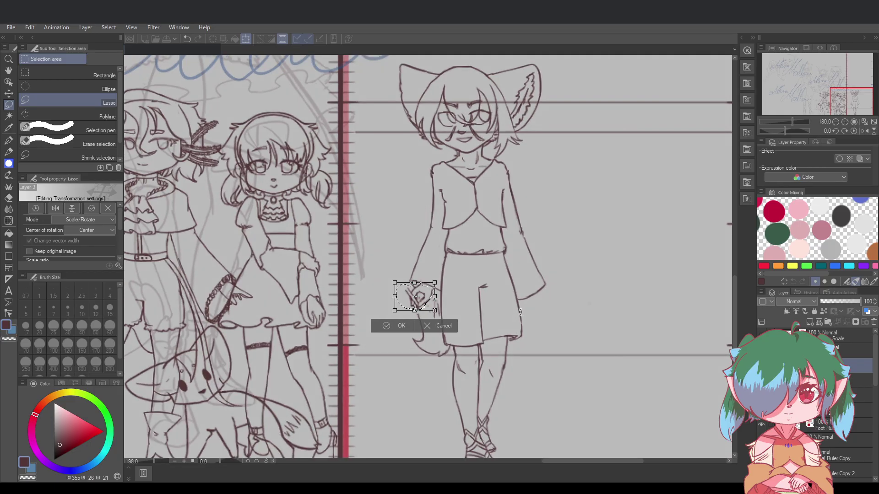
pyautogui.scroll(1, 520, 311)
pyautogui.moveTo(443, 303); pyautogui.dragTo(415, 303)
pyautogui.moveTo(448, 247); pyautogui.dragTo(454, 250)
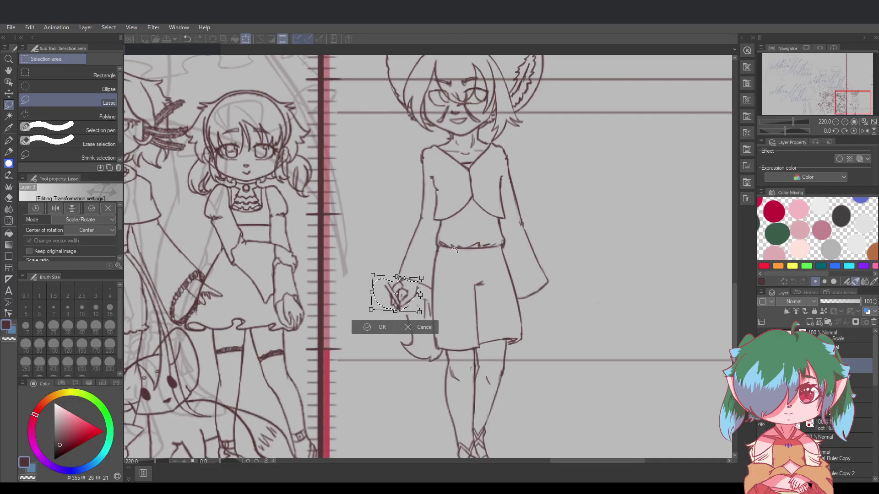
pyautogui.click(378, 328)
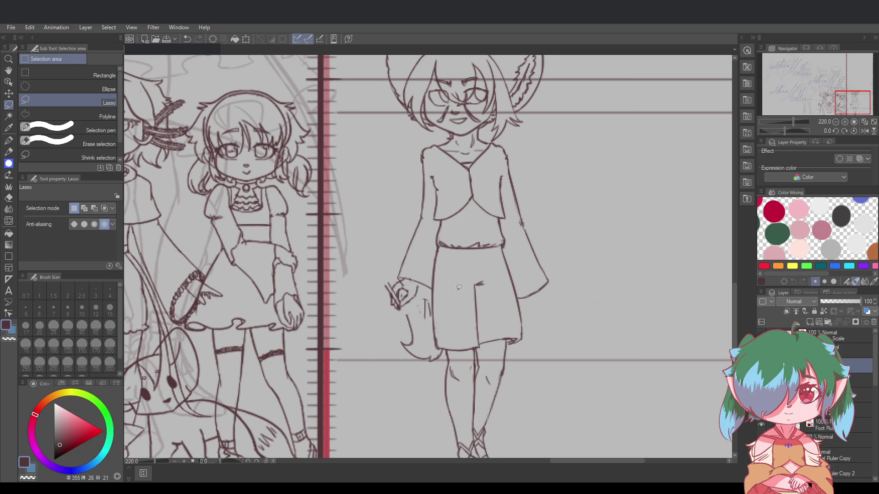
# With the Mapping pen, reconnect the moved hand to the sleeve cuff and redraw its palm edge
pyautogui.click(8, 141)
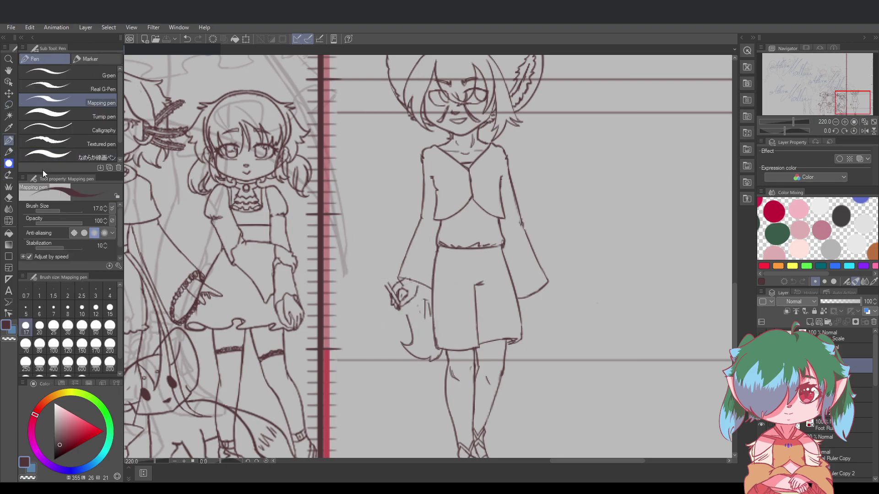
pyautogui.scroll(3, 444, 306)
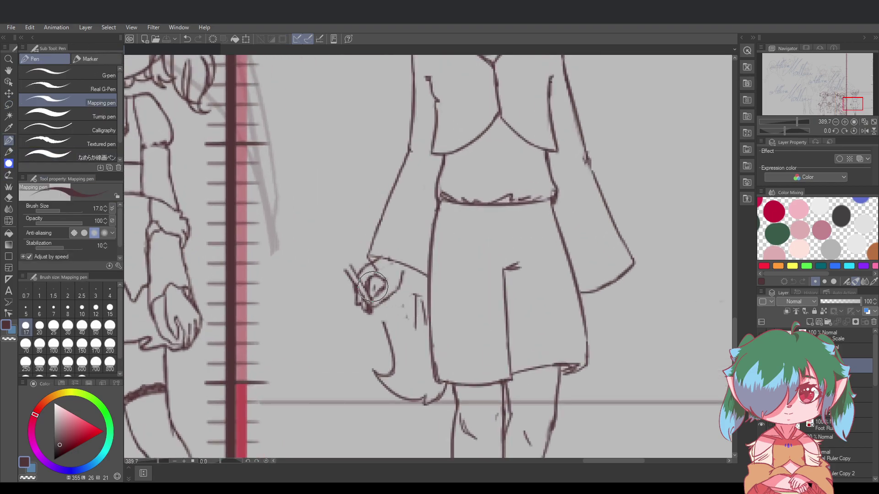
pyautogui.moveTo(375, 297); pyautogui.dragTo(378, 303)
pyautogui.hotkey('ctrl', 'z')
pyautogui.moveTo(407, 268)
pyautogui.mouseDown()
pyautogui.moveTo(405, 281)
pyautogui.moveTo(370, 257)
pyautogui.mouseUp()
pyautogui.moveTo(385, 293); pyautogui.dragTo(382, 303)
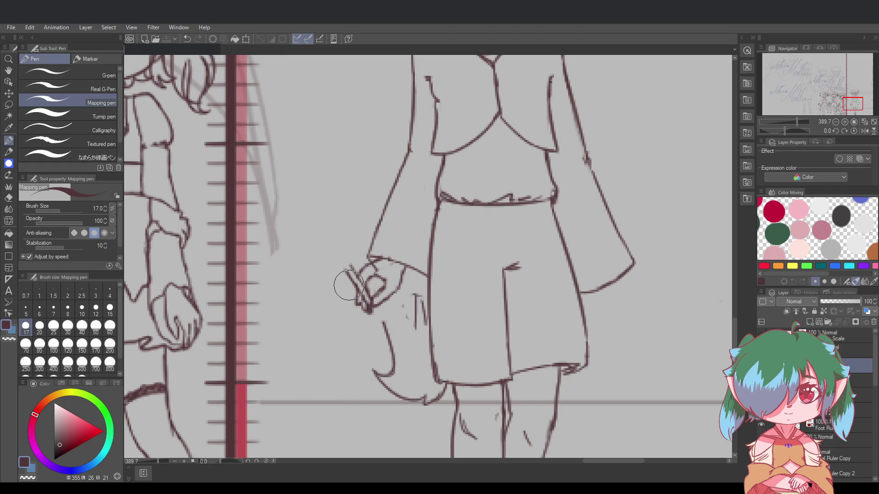
# Try reworking the knuckle and outer finger lines beside the diagonal strokes on the ruler-side hand
pyautogui.hotkey('ctrl', 'z')
pyautogui.moveTo(351, 285)
pyautogui.mouseDown()
pyautogui.moveTo(346, 295)
pyautogui.moveTo(357, 300)
pyautogui.moveTo(357, 291)
pyautogui.moveTo(359, 302)
pyautogui.mouseUp()
pyautogui.hotkey('ctrl', 'z')
pyautogui.hotkey('ctrl', 'z')
pyautogui.hotkey('ctrl', 'z')
pyautogui.hotkey('ctrl', 'z')
pyautogui.hotkey('ctrl', 'z')
pyautogui.moveTo(356, 287); pyautogui.dragTo(360, 293)
pyautogui.hotkey('ctrl', 'z')
pyautogui.hotkey('ctrl', 'z')
pyautogui.moveTo(360, 278); pyautogui.dragTo(369, 273)
pyautogui.moveTo(350, 282); pyautogui.dragTo(360, 303)
pyautogui.hotkey('ctrl', 'z')
pyautogui.hotkey('ctrl', 'z')
pyautogui.moveTo(382, 275); pyautogui.dragTo(388, 268)
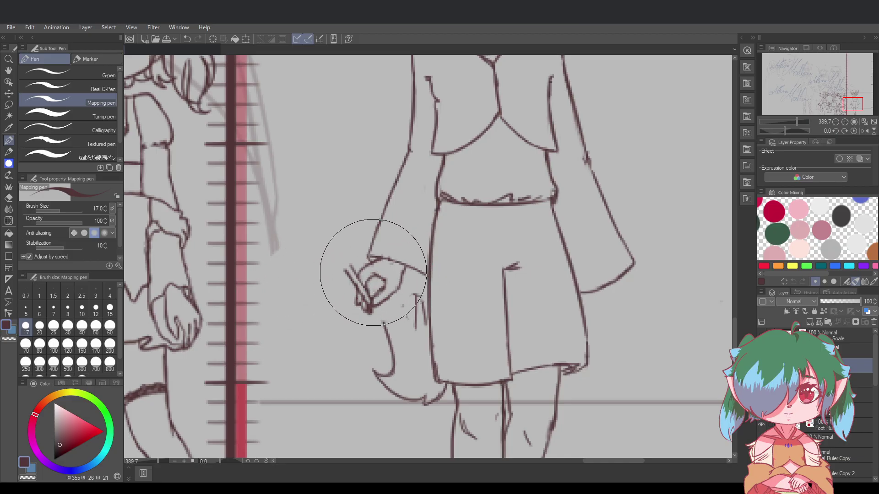
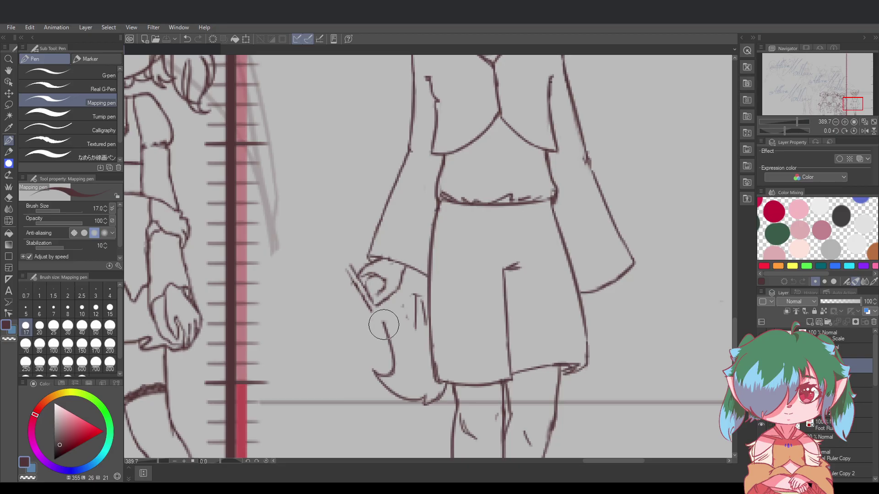
# Erase the ruler-side hand's outer fingers and diagonal strokes, then redraw the lower finger against the palm
pyautogui.moveTo(345, 276)
pyautogui.mouseDown()
pyautogui.moveTo(362, 292)
pyautogui.moveTo(359, 276)
pyautogui.moveTo(370, 279)
pyautogui.mouseUp()
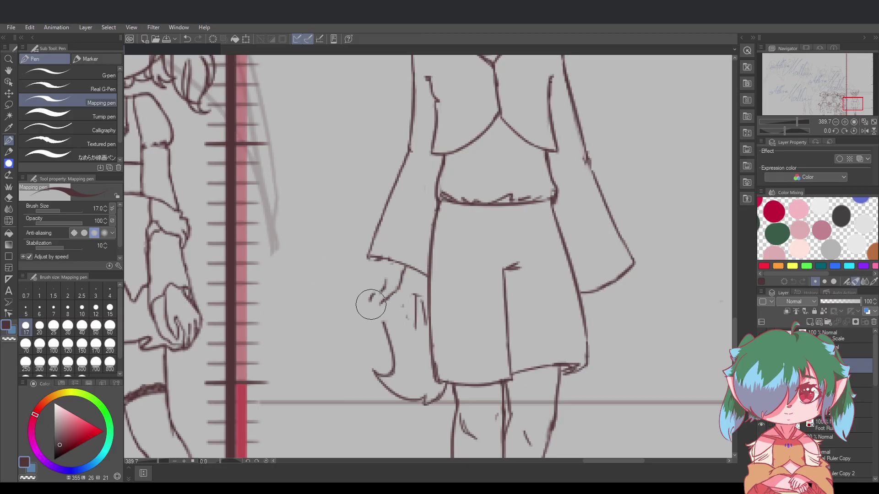
pyautogui.hotkey('ctrl', 'z')
pyautogui.moveTo(381, 291); pyautogui.dragTo(378, 306)
pyautogui.hotkey('ctrl', 'z')
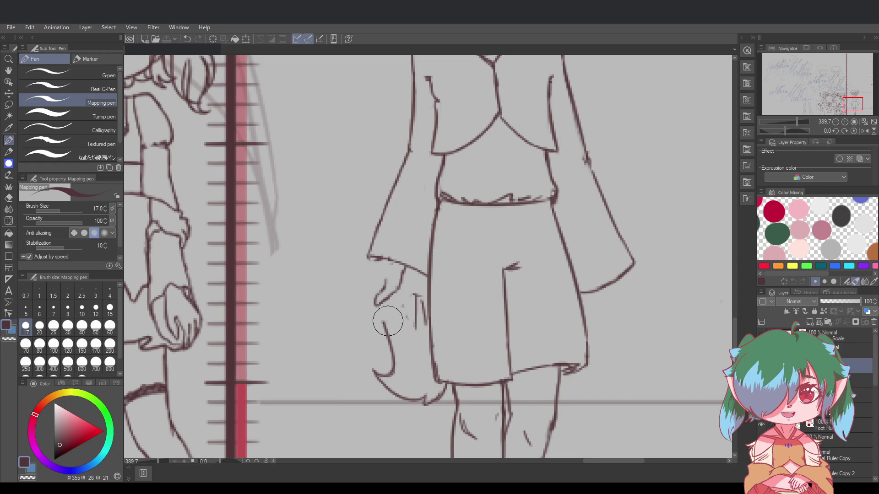
# Draw the back of the ruler-side hand curving from the cuff into a bent outer finger, and save
pyautogui.moveTo(380, 261)
pyautogui.mouseDown()
pyautogui.moveTo(354, 266)
pyautogui.moveTo(383, 261)
pyautogui.moveTo(356, 266)
pyautogui.moveTo(381, 259)
pyautogui.moveTo(359, 268)
pyautogui.moveTo(362, 277)
pyautogui.moveTo(380, 258)
pyautogui.moveTo(355, 275)
pyautogui.moveTo(358, 266)
pyautogui.moveTo(350, 286)
pyautogui.moveTo(353, 278)
pyautogui.moveTo(350, 289)
pyautogui.moveTo(369, 306)
pyautogui.moveTo(352, 299)
pyautogui.mouseUp()
pyautogui.hotkey('ctrl', 'z')
pyautogui.hotkey('ctrl', 'z')
pyautogui.hotkey('ctrl', 'z')
pyautogui.hotkey('ctrl', 'z')
pyautogui.hotkey('ctrl', 's')
# Refine the rounded gap between the bent outer finger and the lower finger of the ruler-side hand
pyautogui.hotkey('ctrl', 'z')
pyautogui.hotkey('ctrl', 'z')
pyautogui.hotkey('ctrl', 'z')
pyautogui.hotkey('ctrl', 'z')
pyautogui.hotkey('ctrl', 'z')
pyautogui.moveTo(375, 263)
pyautogui.mouseDown()
pyautogui.moveTo(355, 273)
pyautogui.moveTo(360, 298)
pyautogui.moveTo(368, 298)
pyautogui.moveTo(372, 273)
pyautogui.moveTo(386, 280)
pyautogui.mouseUp()
pyautogui.hotkey('ctrl', 'z')
pyautogui.hotkey('ctrl', 'z')
pyautogui.hotkey('ctrl', 'z')
pyautogui.hotkey('ctrl', 'z')
pyautogui.hotkey('ctrl', 'z')
pyautogui.hotkey('ctrl', 'z')
pyautogui.hotkey('ctrl', 'z')
pyautogui.hotkey('ctrl', 'z')
pyautogui.hotkey('ctrl', 'z')
pyautogui.hotkey('ctrl', 'z')
pyautogui.hotkey('ctrl', 'z')
pyautogui.hotkey('ctrl', 'z')
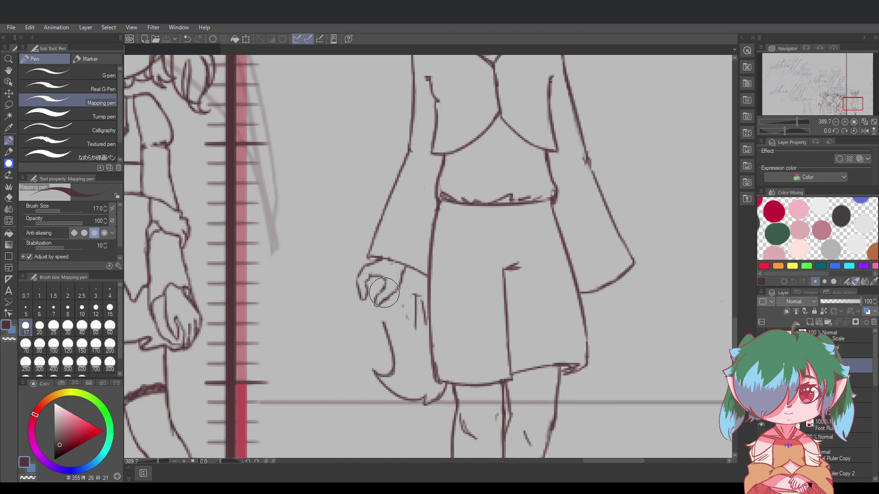
# Touch up the inner curve of the ruler-side hand's curled fingers and save the drawing
pyautogui.hotkey('ctrl', 'z')
pyautogui.moveTo(379, 276)
pyautogui.mouseDown()
pyautogui.moveTo(384, 286)
pyautogui.moveTo(378, 285)
pyautogui.moveTo(376, 277)
pyautogui.moveTo(387, 284)
pyautogui.moveTo(378, 295)
pyautogui.mouseUp()
pyautogui.hotkey('ctrl', 'z')
pyautogui.hotkey('ctrl', 'z')
pyautogui.hotkey('ctrl', 's')
pyautogui.moveTo(359, 280); pyautogui.dragTo(352, 310)
pyautogui.hotkey('ctrl', 'z')
# Lasso the outer fingertip of the ruler-side hand and rotate it slightly
pyautogui.click(6, 106)
pyautogui.moveTo(357, 300); pyautogui.dragTo(374, 286)
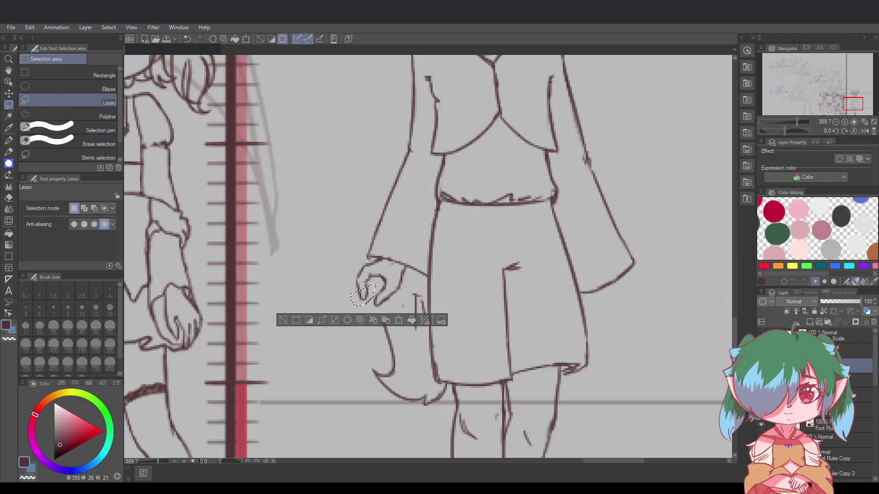
pyautogui.click(399, 320)
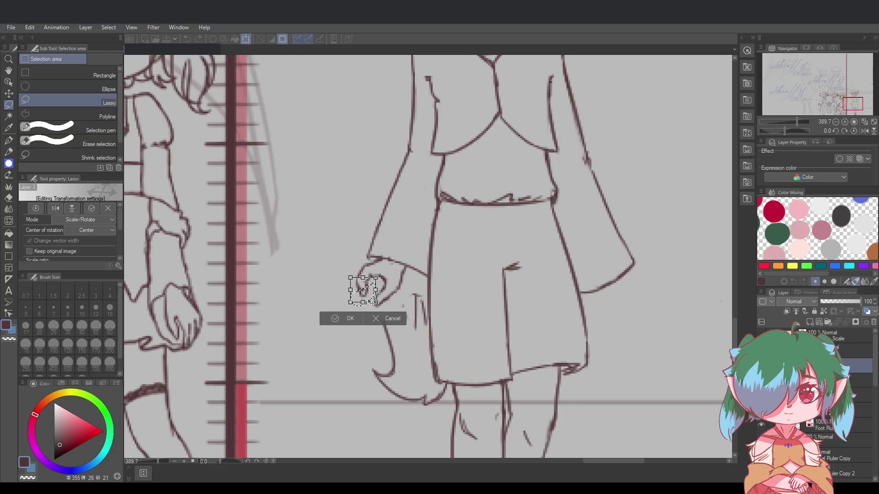
pyautogui.moveTo(370, 302); pyautogui.dragTo(383, 258)
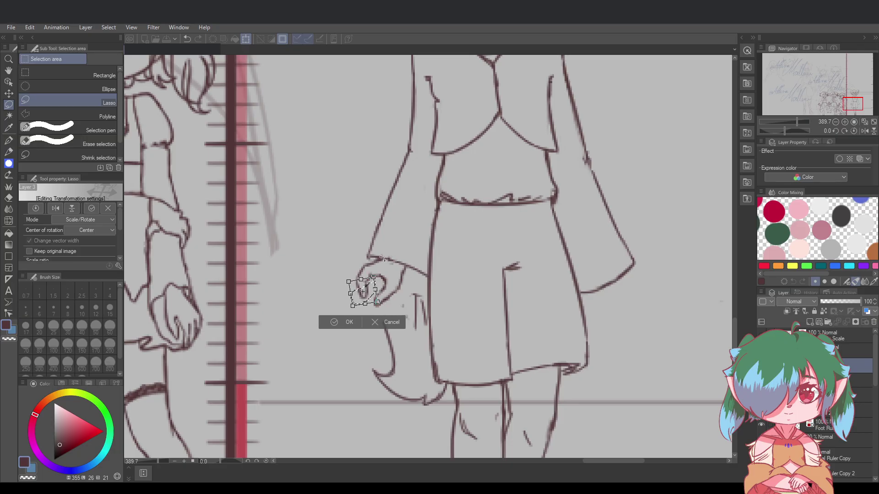
pyautogui.click(347, 322)
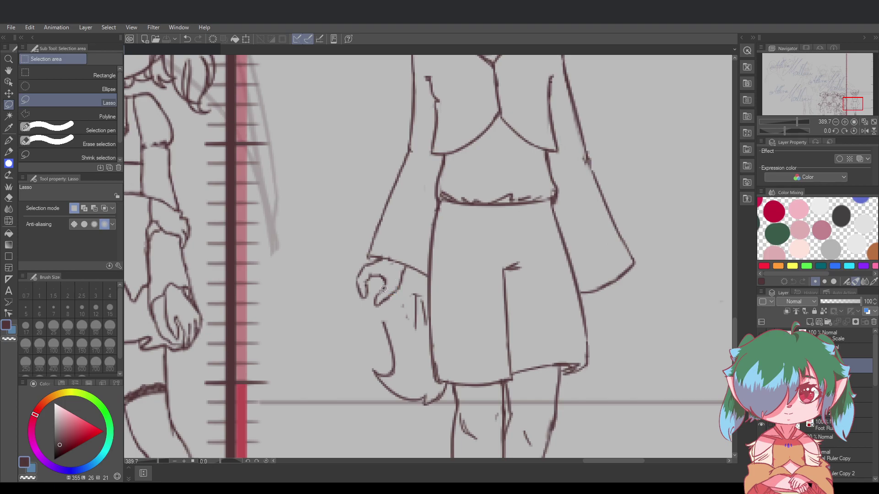
# Lasso and transform the lower fingertip of the ruler-side hand, and return to the Mapping pen
pyautogui.moveTo(398, 292); pyautogui.dragTo(395, 300)
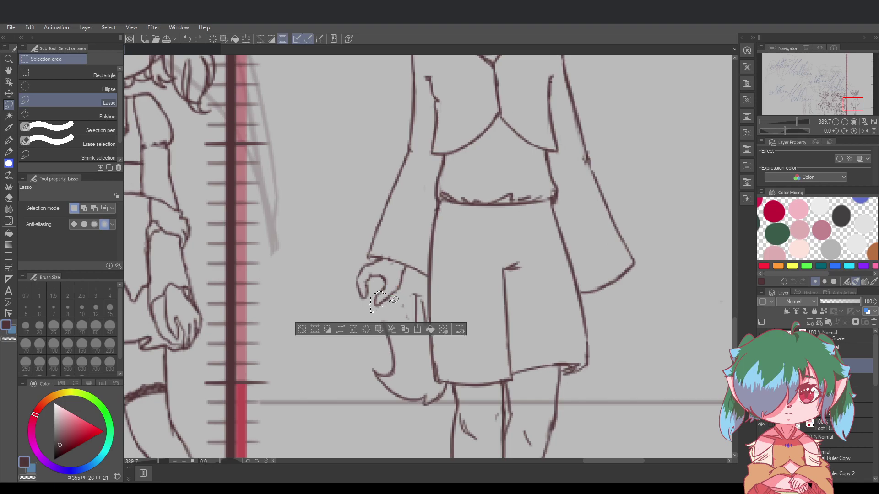
pyautogui.click(418, 330)
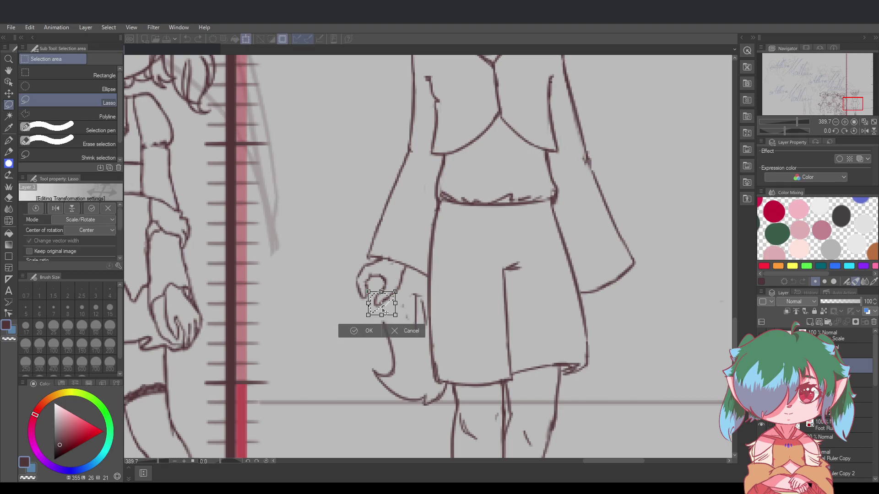
pyautogui.click(368, 329)
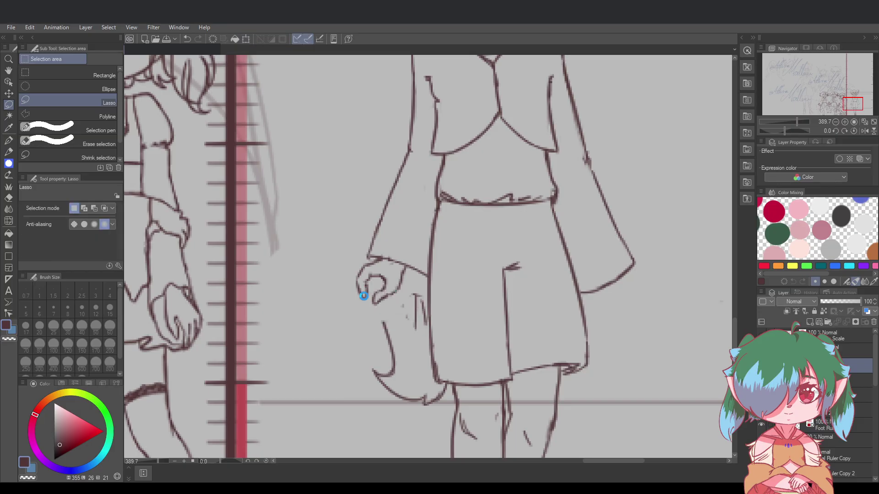
pyautogui.click(8, 140)
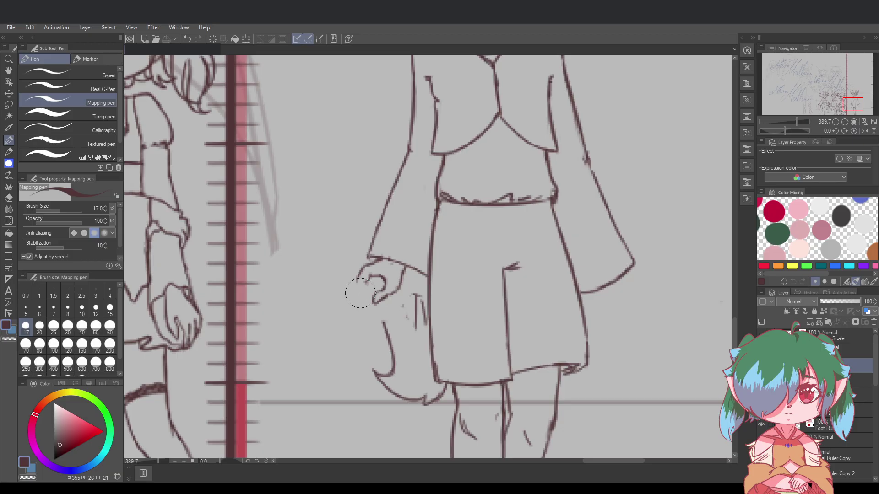
# Redraw the outer finger's contour with a clearer bend and fingertip on the ruler-side hand, and save
pyautogui.moveTo(358, 281)
pyautogui.mouseDown()
pyautogui.moveTo(361, 299)
pyautogui.moveTo(368, 284)
pyautogui.moveTo(353, 292)
pyautogui.moveTo(353, 279)
pyautogui.moveTo(358, 298)
pyautogui.mouseUp()
pyautogui.hotkey('ctrl', 'z')
pyautogui.hotkey('ctrl', 'z')
pyautogui.hotkey('ctrl', 'z')
pyautogui.hotkey('ctrl', 'z')
pyautogui.hotkey('ctrl', 'z')
pyautogui.hotkey('ctrl', 's')
pyautogui.hotkey('ctrl', 'z')
pyautogui.hotkey('ctrl', 'z')
pyautogui.hotkey('ctrl', 'z')
pyautogui.hotkey('ctrl', 'z')
pyautogui.hotkey('ctrl', 'z')
pyautogui.hotkey('ctrl', 'z')
pyautogui.hotkey('ctrl', 's')
pyautogui.hotkey('ctrl', 'z')
pyautogui.hotkey('ctrl', 'z')
pyautogui.hotkey('ctrl', 'z')
# Lasso the lower finger and palm edge of the ruler-side hand, then rotate and shift them slightly
pyautogui.click(6, 106)
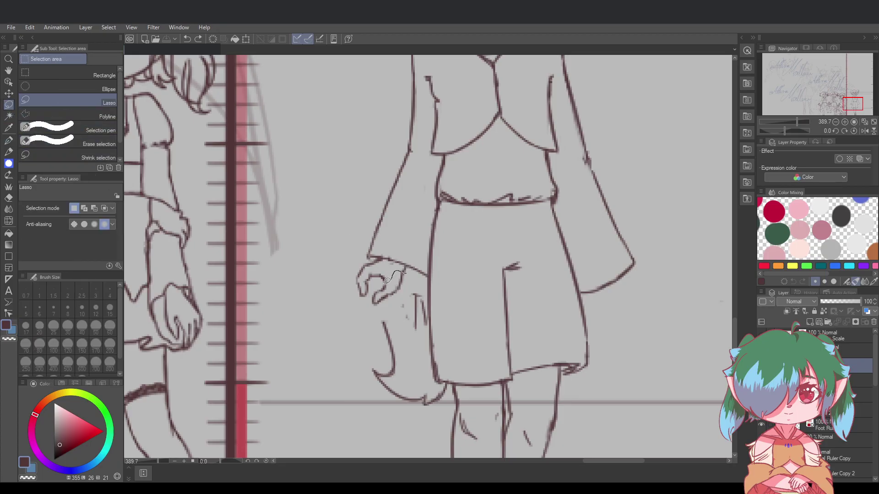
pyautogui.moveTo(388, 305); pyautogui.dragTo(408, 286)
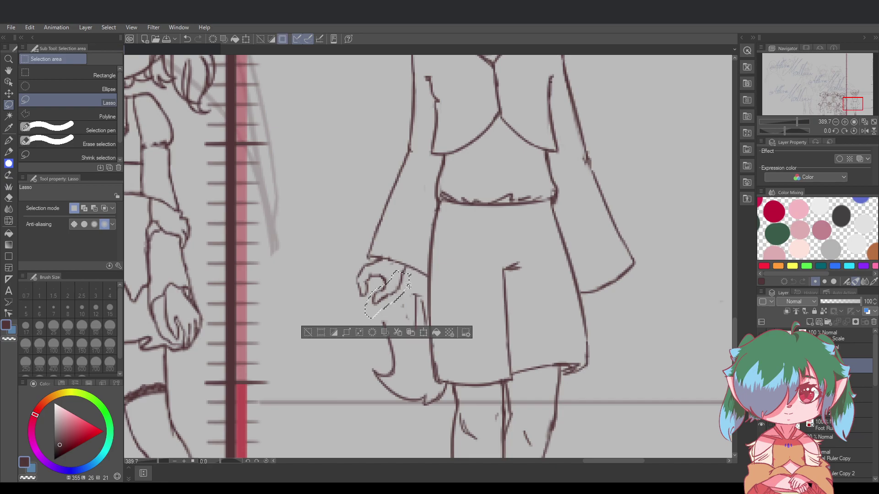
pyautogui.click(425, 335)
pyautogui.moveTo(422, 323); pyautogui.dragTo(404, 306)
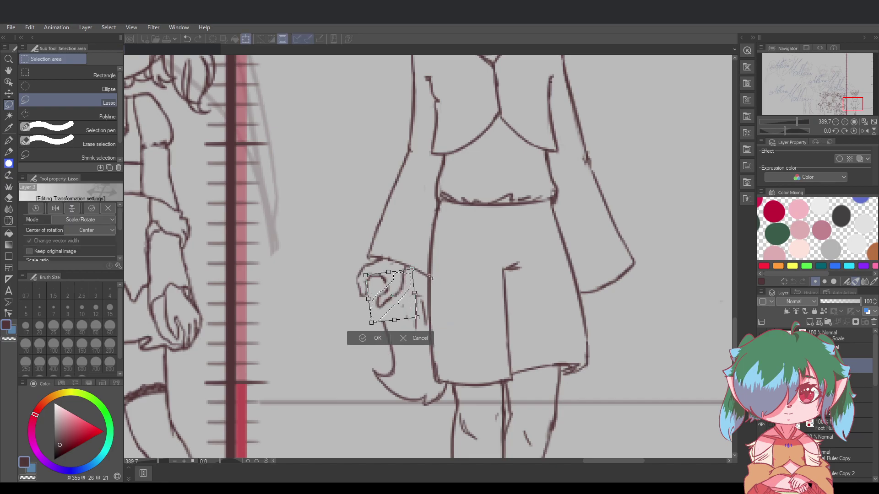
pyautogui.click(373, 337)
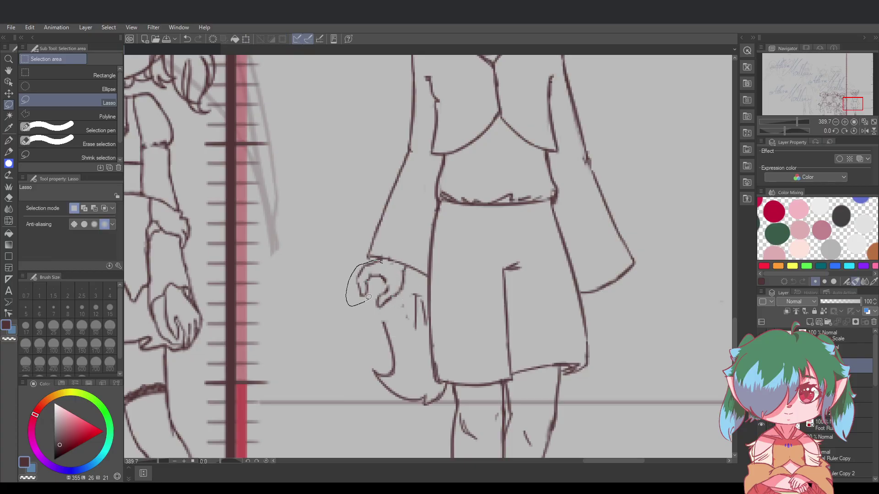
# Lasso the outer finger of the ruler-side hand, nudge it slightly into place, and clear the selection
pyautogui.moveTo(386, 283); pyautogui.dragTo(402, 273)
pyautogui.hotkey('ctrl', 't')
pyautogui.moveTo(383, 303); pyautogui.dragTo(385, 297)
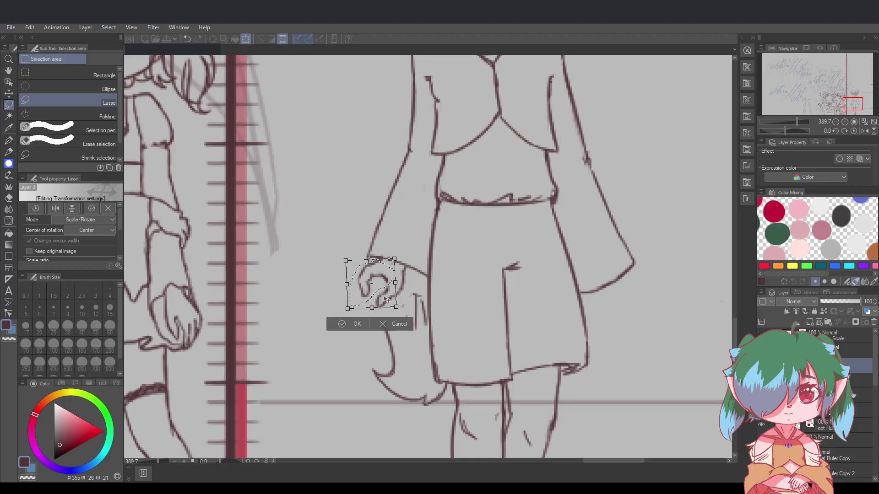
pyautogui.click(359, 324)
pyautogui.moveTo(409, 300); pyautogui.dragTo(413, 299)
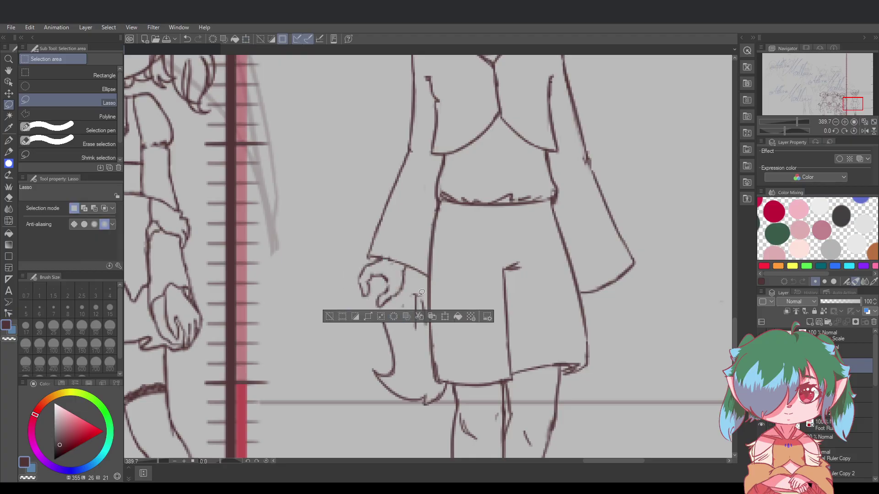
pyautogui.click(407, 273)
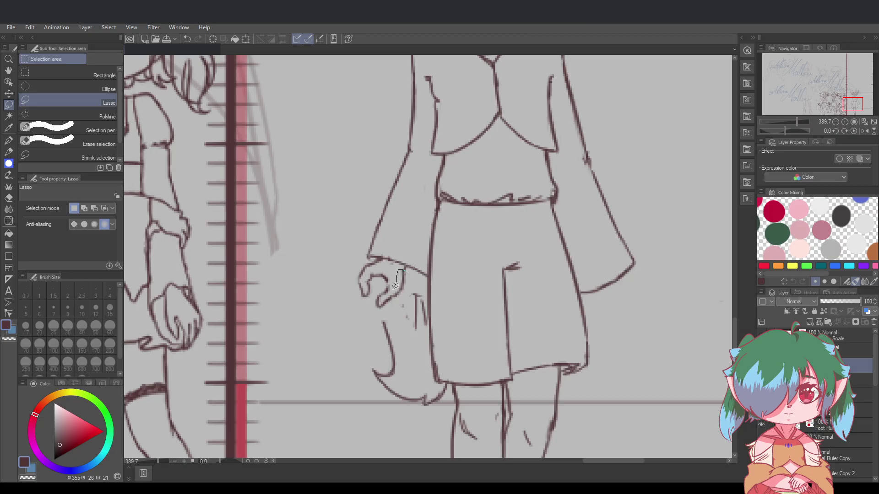
# Lasso the lower finger and palm edge of the ruler-side hand, then rotate and nudge them slightly
pyautogui.moveTo(400, 298); pyautogui.dragTo(410, 293)
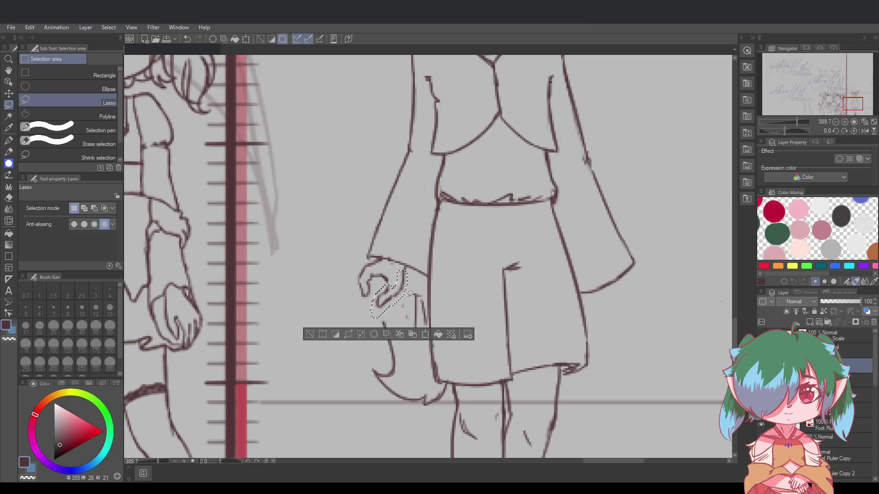
pyautogui.click(425, 334)
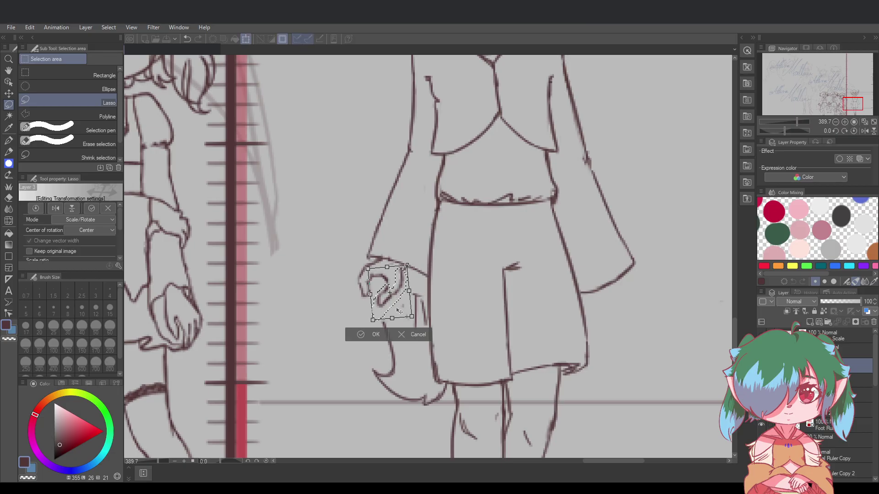
pyautogui.moveTo(399, 312); pyautogui.dragTo(431, 285)
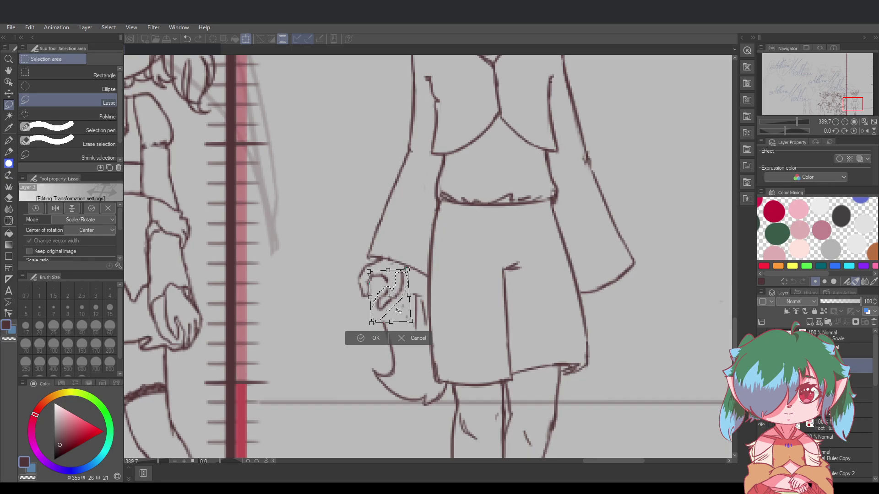
pyautogui.moveTo(397, 312); pyautogui.dragTo(397, 310)
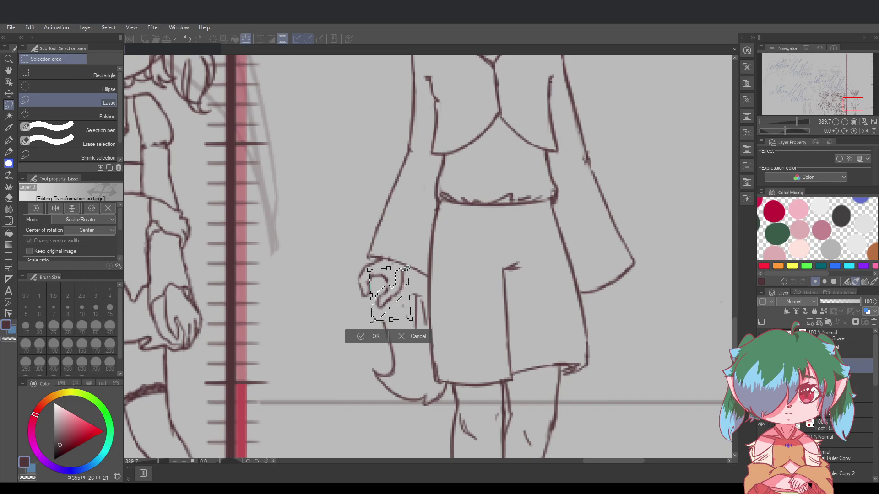
pyautogui.press('Return')
pyautogui.click(430, 305)
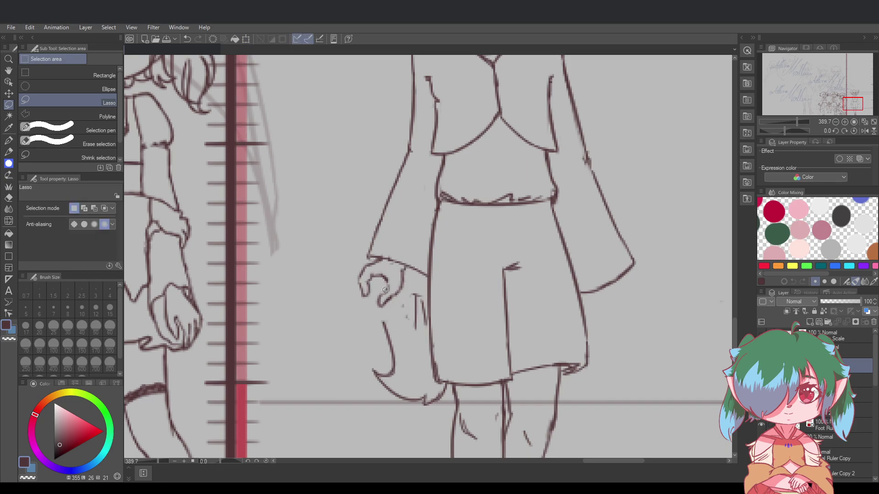
# Redraw the outer finger of the ruler-side hand with the Mapping pen, and save the drawing
pyautogui.click(8, 142)
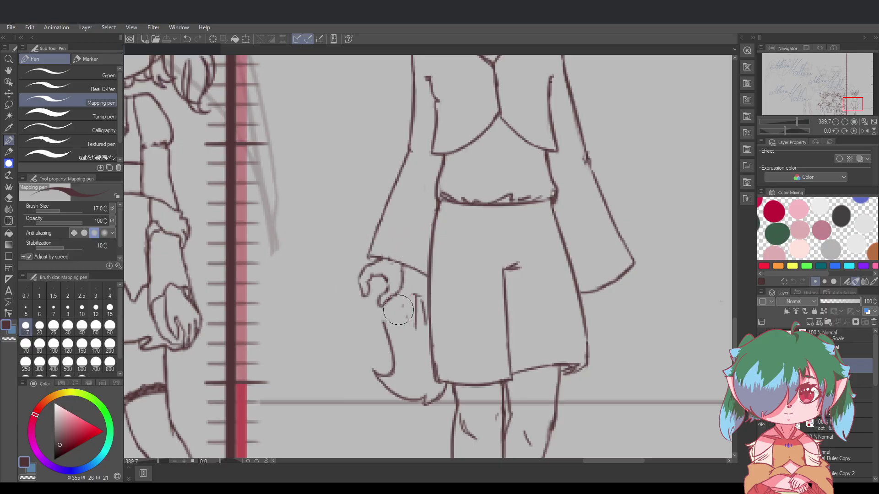
pyautogui.hotkey('ctrl', 'z')
pyautogui.moveTo(359, 287)
pyautogui.mouseDown()
pyautogui.moveTo(362, 310)
pyautogui.moveTo(361, 291)
pyautogui.mouseUp()
pyautogui.hotkey('ctrl', 'z')
pyautogui.hotkey('ctrl', 'z')
pyautogui.hotkey('ctrl', 'z')
pyautogui.hotkey('ctrl', 'z')
pyautogui.hotkey('ctrl', 'z')
pyautogui.hotkey('ctrl', 'z')
pyautogui.moveTo(387, 281); pyautogui.dragTo(389, 286)
pyautogui.hotkey('ctrl', 's')
# Draw the inner contour of the outer finger on the ruler-side hand, from the fingertip up to the knuckle
pyautogui.moveTo(369, 287)
pyautogui.mouseDown()
pyautogui.moveTo(352, 291)
pyautogui.moveTo(372, 297)
pyautogui.moveTo(376, 265)
pyautogui.mouseUp()
pyautogui.hotkey('ctrl', 'z')
pyautogui.hotkey('ctrl', 'z')
pyautogui.hotkey('ctrl', 's')
pyautogui.hotkey('ctrl', 'z')
pyautogui.moveTo(370, 304); pyautogui.dragTo(376, 265)
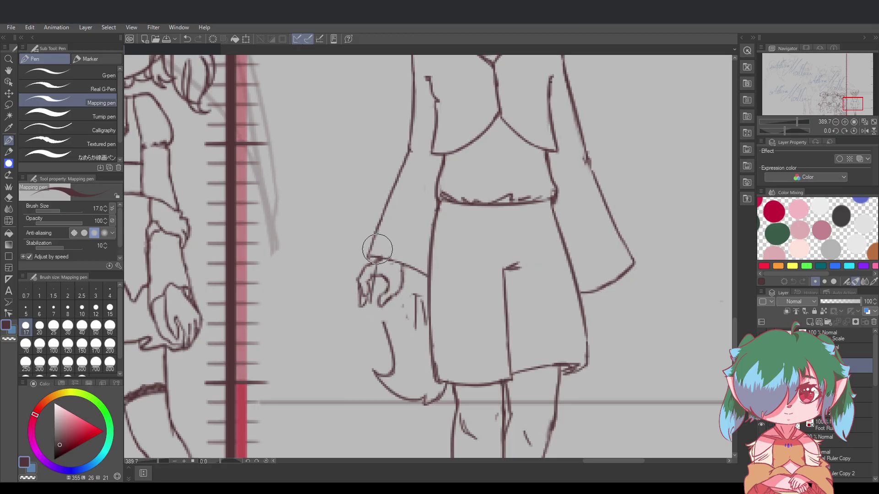
pyautogui.hotkey('ctrl', 'z')
pyautogui.moveTo(370, 303); pyautogui.dragTo(374, 261)
# Lasso the lower finger and palm edge again, rotate them slightly towards the outer finger, and return to the Mapping pen
pyautogui.click(9, 109)
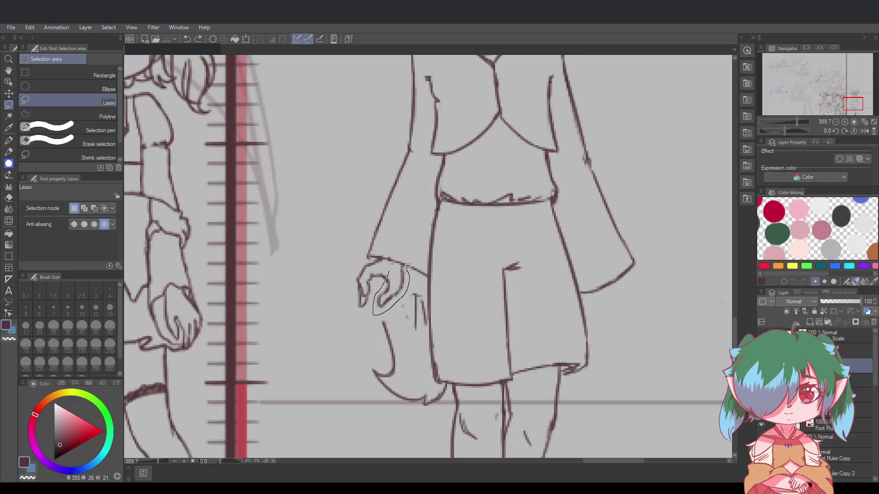
pyautogui.moveTo(406, 264); pyautogui.dragTo(391, 269)
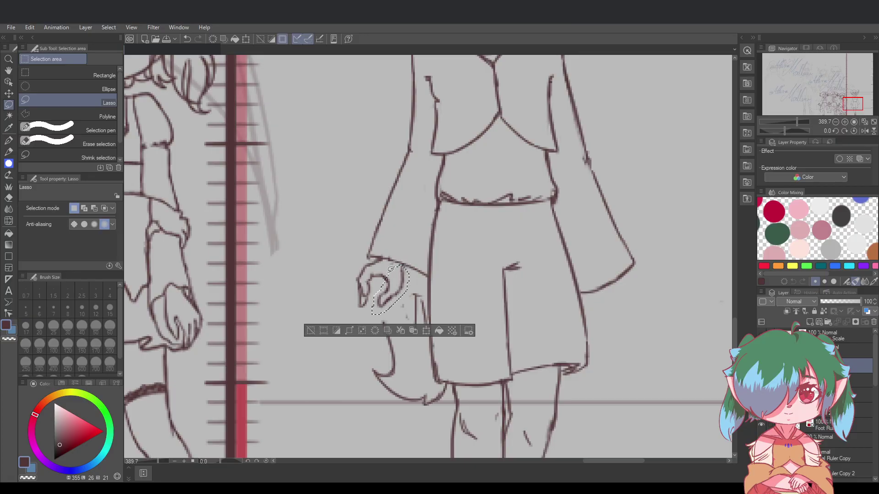
pyautogui.click(426, 331)
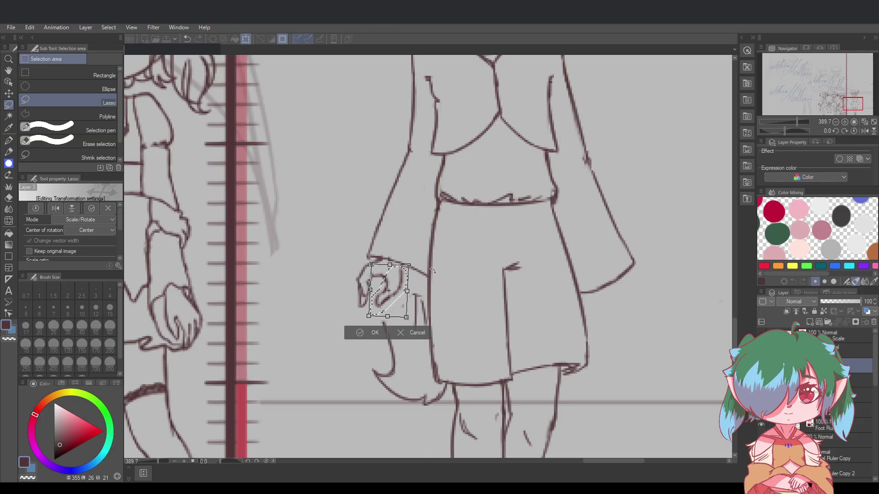
pyautogui.moveTo(432, 271); pyautogui.dragTo(393, 348)
pyautogui.moveTo(403, 306); pyautogui.dragTo(401, 307)
pyautogui.moveTo(440, 265); pyautogui.dragTo(440, 268)
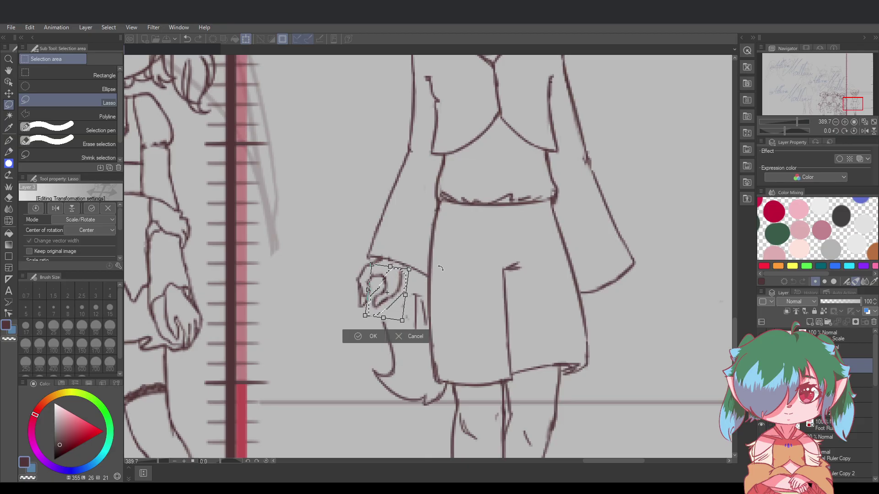
pyautogui.press('Return')
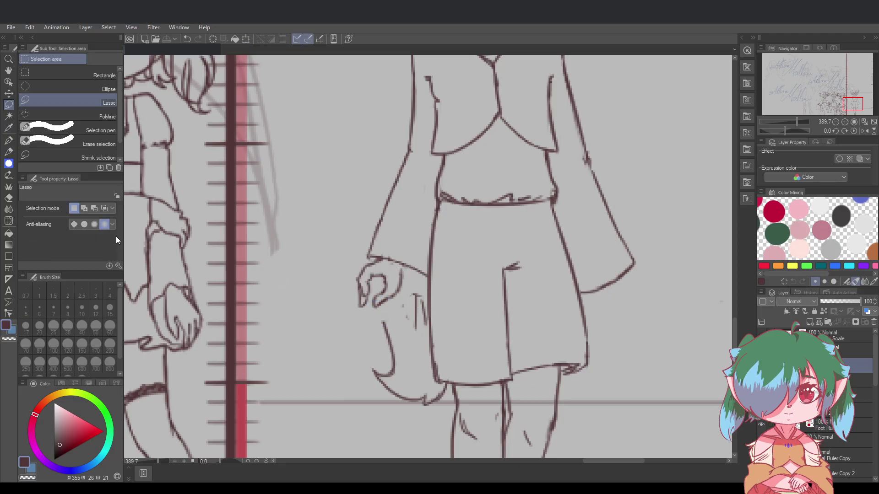
pyautogui.click(9, 141)
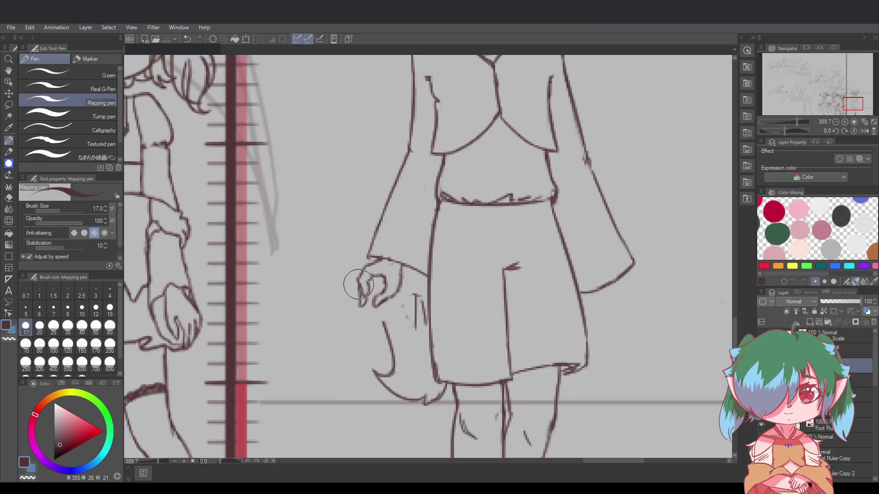
# Try to refine the facing finger contours of the ruler-side hand
pyautogui.moveTo(358, 285); pyautogui.dragTo(365, 269)
pyautogui.moveTo(383, 276)
pyautogui.mouseDown()
pyautogui.moveTo(359, 289)
pyautogui.moveTo(370, 294)
pyautogui.moveTo(378, 264)
pyautogui.moveTo(370, 300)
pyautogui.mouseUp()
pyautogui.hotkey('ctrl', 'z')
pyautogui.hotkey('ctrl', 'z')
# Try to draw a slanted quill shaft running from the sleeve hem down through the curled fingers
pyautogui.moveTo(375, 253); pyautogui.dragTo(365, 299)
pyautogui.moveTo(382, 255); pyautogui.dragTo(375, 292)
pyautogui.hotkey('ctrl', 'z')
pyautogui.hotkey('ctrl', 'z')
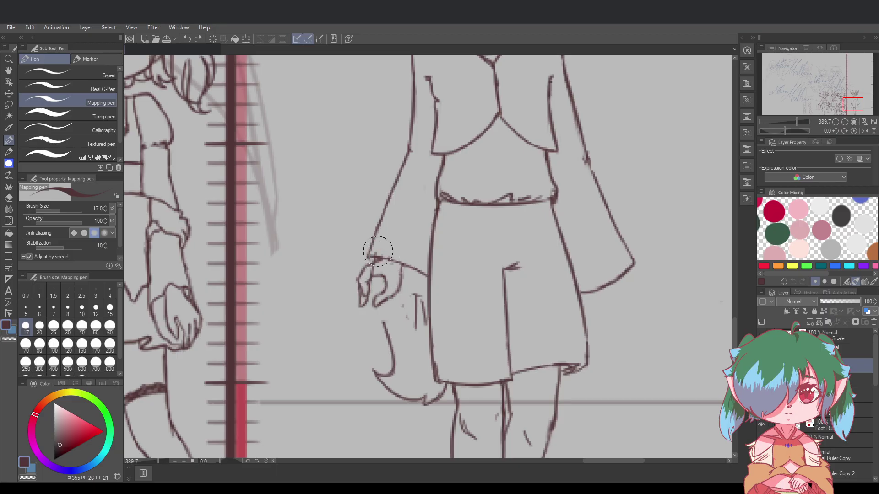
pyautogui.moveTo(375, 259)
pyautogui.mouseDown()
pyautogui.moveTo(377, 252)
pyautogui.moveTo(372, 295)
pyautogui.mouseUp()
pyautogui.hotkey('ctrl', 'z')
pyautogui.hotkey('ctrl', 'z')
pyautogui.moveTo(385, 256); pyautogui.dragTo(370, 308)
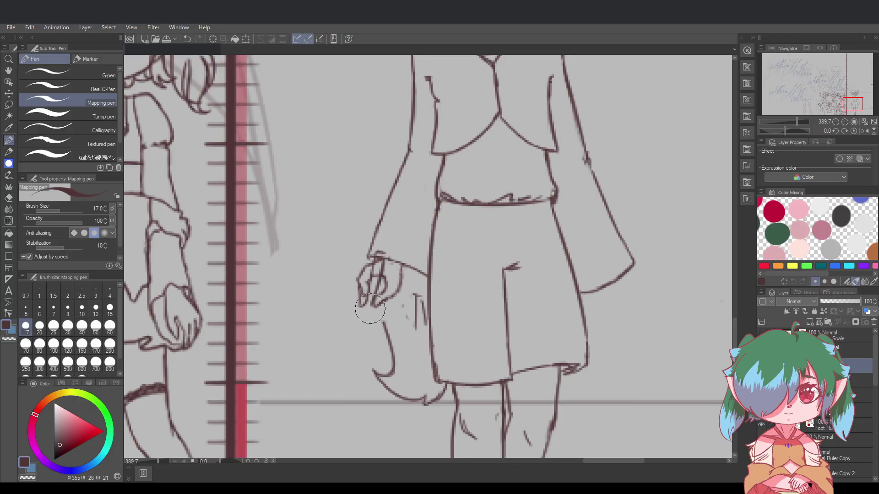
pyautogui.hotkey('ctrl', 'z')
pyautogui.moveTo(384, 258); pyautogui.dragTo(372, 302)
pyautogui.hotkey('ctrl', 'z')
pyautogui.hotkey('ctrl', 'z')
pyautogui.moveTo(383, 257); pyautogui.dragTo(374, 297)
pyautogui.hotkey('ctrl', 'z')
pyautogui.hotkey('ctrl', 'z')
pyautogui.hotkey('ctrl', 'z')
pyautogui.moveTo(384, 256); pyautogui.dragTo(373, 302)
pyautogui.moveTo(383, 260); pyautogui.dragTo(374, 306)
pyautogui.hotkey('ctrl', 'z')
pyautogui.hotkey('ctrl', 'z')
pyautogui.moveTo(385, 255); pyautogui.dragTo(376, 305)
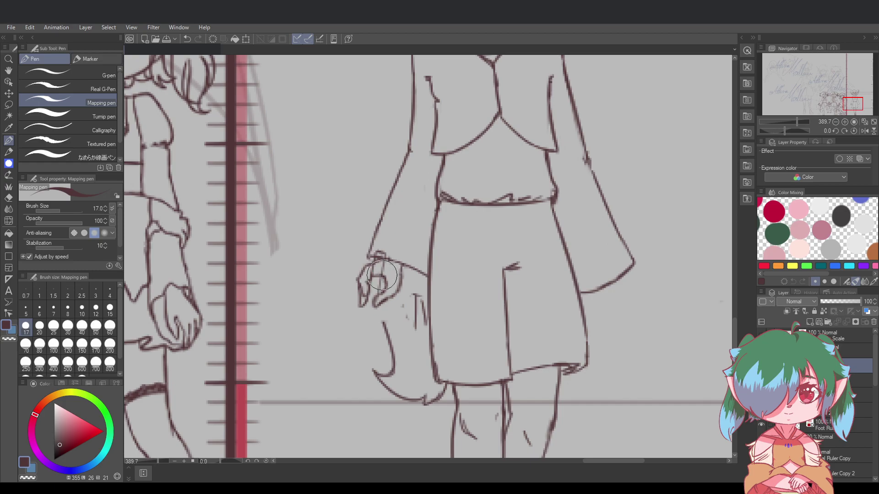
pyautogui.hotkey('ctrl', 'z')
pyautogui.hotkey('ctrl', 'z')
pyautogui.click(382, 253)
pyautogui.hotkey('ctrl', 'z')
pyautogui.moveTo(384, 255); pyautogui.dragTo(374, 301)
pyautogui.hotkey('ctrl', 'z')
pyautogui.moveTo(383, 256); pyautogui.dragTo(374, 306)
pyautogui.hotkey('ctrl', 'z')
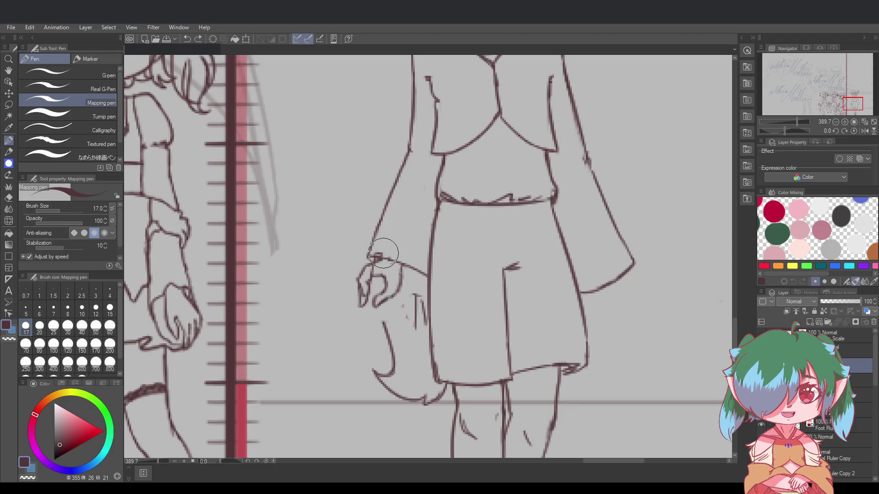
pyautogui.moveTo(384, 255); pyautogui.dragTo(374, 308)
pyautogui.hotkey('ctrl', 'z')
pyautogui.hotkey('ctrl', 'z')
pyautogui.hotkey('ctrl', 'z')
pyautogui.hotkey('ctrl', 'z')
pyautogui.hotkey('ctrl', 'z')
# Draw the lower end of a quill pen with a pointed nib extending below the fingers, and save
pyautogui.moveTo(367, 297); pyautogui.dragTo(363, 326)
pyautogui.hotkey('ctrl', 'z')
pyautogui.hotkey('ctrl', 'z')
pyautogui.hotkey('ctrl', 'z')
pyautogui.moveTo(368, 295); pyautogui.dragTo(359, 325)
pyautogui.moveTo(369, 294); pyautogui.dragTo(359, 331)
pyautogui.hotkey('ctrl', 'z')
pyautogui.moveTo(368, 294)
pyautogui.mouseDown()
pyautogui.moveTo(361, 341)
pyautogui.moveTo(384, 261)
pyautogui.moveTo(377, 294)
pyautogui.mouseUp()
pyautogui.hotkey('ctrl', 'z')
pyautogui.hotkey('ctrl', 'z')
pyautogui.hotkey('ctrl', 'z')
pyautogui.hotkey('ctrl', 'z')
pyautogui.hotkey('ctrl', 'z')
pyautogui.hotkey('ctrl', 'z')
pyautogui.hotkey('ctrl', 'z')
pyautogui.hotkey('ctrl', 'z')
pyautogui.hotkey('ctrl', 'z')
pyautogui.hotkey('ctrl', 's')
# Draw the quill's upper shaft between the fingers, running from the nib section up to the sleeve hem
pyautogui.hotkey('ctrl', 'z')
pyautogui.hotkey('ctrl', 'z')
pyautogui.hotkey('ctrl', 'z')
pyautogui.moveTo(383, 258); pyautogui.dragTo(377, 294)
pyautogui.hotkey('ctrl', 'z')
pyautogui.hotkey('ctrl', 'z')
pyautogui.hotkey('ctrl', 'z')
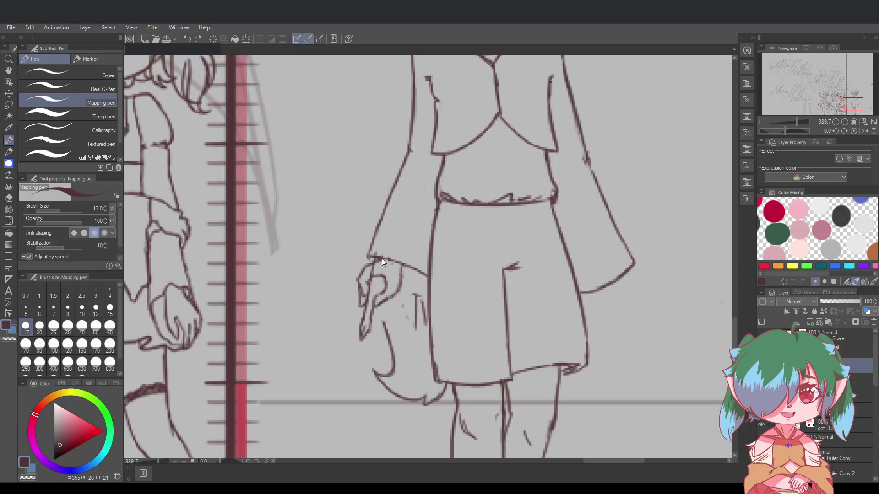
pyautogui.moveTo(382, 259); pyautogui.dragTo(374, 295)
pyautogui.hotkey('ctrl', 'z')
pyautogui.moveTo(382, 262); pyautogui.dragTo(376, 296)
pyautogui.hotkey('ctrl', 'z')
pyautogui.hotkey('ctrl', 'z')
pyautogui.hotkey('ctrl', 'z')
pyautogui.hotkey('ctrl', 'z')
pyautogui.moveTo(379, 265); pyautogui.dragTo(376, 297)
pyautogui.hotkey('ctrl', 'z')
pyautogui.hotkey('ctrl', 'z')
pyautogui.hotkey('ctrl', 'z')
pyautogui.hotkey('ctrl', 'z')
pyautogui.hotkey('ctrl', 'z')
pyautogui.hotkey('ctrl', 'z')
pyautogui.hotkey('ctrl', 'z')
pyautogui.hotkey('ctrl', 'z')
pyautogui.moveTo(380, 270); pyautogui.dragTo(379, 278)
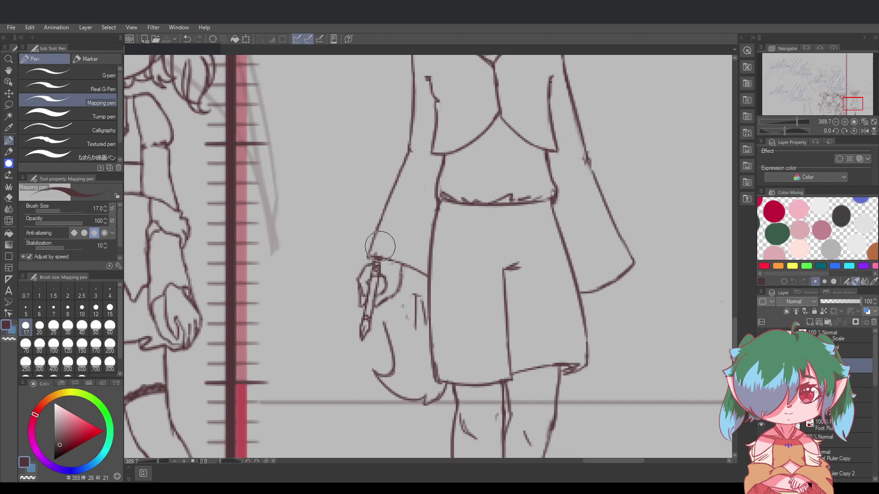
# Draw the quill's long feather outline with a notched edge rising beside the sleeve, and save
pyautogui.moveTo(379, 258); pyautogui.dragTo(372, 228)
pyautogui.hotkey('ctrl', 'z')
pyautogui.hotkey('ctrl', 'z')
pyautogui.moveTo(381, 259); pyautogui.dragTo(371, 226)
pyautogui.moveTo(379, 260)
pyautogui.mouseDown()
pyautogui.moveTo(361, 202)
pyautogui.moveTo(380, 248)
pyautogui.moveTo(365, 184)
pyautogui.moveTo(375, 223)
pyautogui.moveTo(360, 181)
pyautogui.moveTo(370, 235)
pyautogui.moveTo(354, 175)
pyautogui.moveTo(368, 196)
pyautogui.moveTo(350, 169)
pyautogui.moveTo(364, 190)
pyautogui.moveTo(353, 174)
pyautogui.moveTo(356, 229)
pyautogui.moveTo(346, 200)
pyautogui.moveTo(365, 250)
pyautogui.moveTo(354, 238)
pyautogui.moveTo(375, 270)
pyautogui.mouseUp()
pyautogui.hotkey('ctrl', 'z')
pyautogui.hotkey('ctrl', 'z')
pyautogui.hotkey('ctrl', 'z')
pyautogui.hotkey('ctrl', 'z')
pyautogui.hotkey('ctrl', 'z')
pyautogui.hotkey('ctrl', 'z')
pyautogui.hotkey('ctrl', 'z')
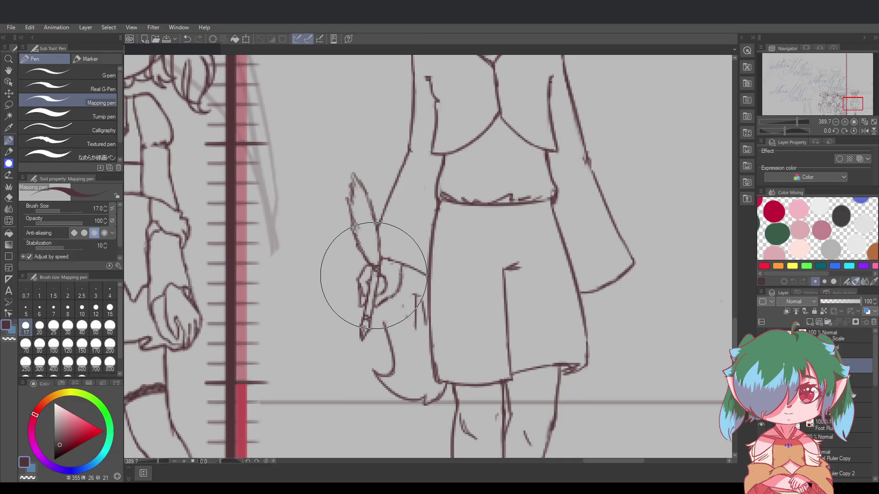
pyautogui.hotkey('ctrl', 's')
pyautogui.hotkey('ctrl', 'z')
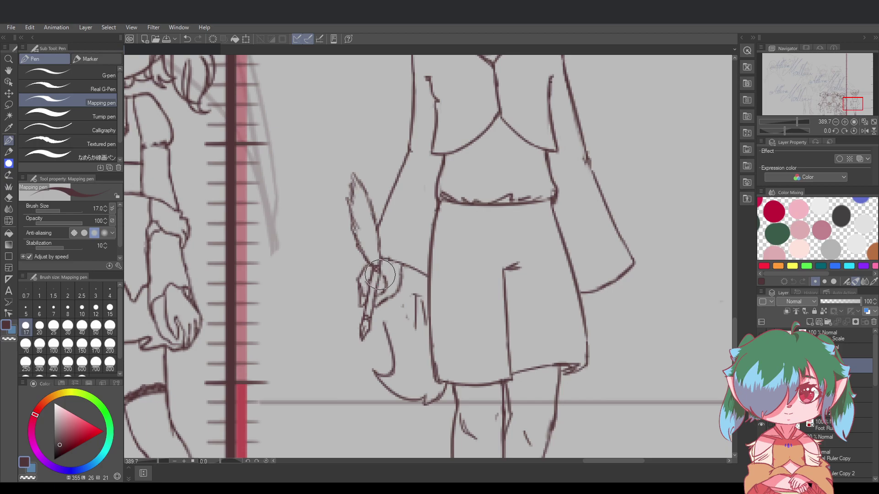
# Try a short stroke along the quill shaft between the fingers, and save the drawing
pyautogui.moveTo(378, 282)
pyautogui.mouseDown()
pyautogui.moveTo(379, 274)
pyautogui.moveTo(399, 290)
pyautogui.moveTo(374, 298)
pyautogui.moveTo(392, 296)
pyautogui.moveTo(382, 303)
pyautogui.moveTo(378, 297)
pyautogui.mouseUp()
pyautogui.hotkey('ctrl', 'z')
pyautogui.hotkey('ctrl', 's')
pyautogui.hotkey('ctrl', 's')
# Draw a curved central spine down the feather from near its tip to the hand, redoing the stroke until smooth
pyautogui.moveTo(359, 194); pyautogui.dragTo(380, 261)
pyautogui.hotkey('ctrl', 'z')
pyautogui.moveTo(363, 198); pyautogui.dragTo(376, 261)
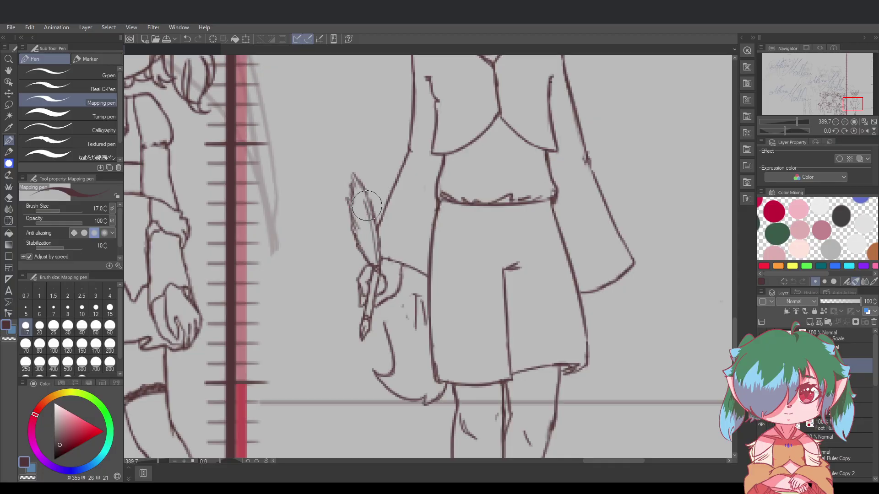
pyautogui.hotkey('ctrl', 'z')
pyautogui.moveTo(363, 199); pyautogui.dragTo(379, 265)
pyautogui.hotkey('ctrl', 'z')
pyautogui.moveTo(366, 205); pyautogui.dragTo(380, 262)
pyautogui.hotkey('ctrl', 'z')
pyautogui.hotkey('ctrl', 'z')
pyautogui.moveTo(366, 204); pyautogui.dragTo(381, 263)
pyautogui.hotkey('ctrl', 'z')
pyautogui.hotkey('ctrl', 'z')
pyautogui.moveTo(365, 207); pyautogui.dragTo(379, 266)
pyautogui.hotkey('ctrl', 'z')
pyautogui.moveTo(365, 197); pyautogui.dragTo(378, 258)
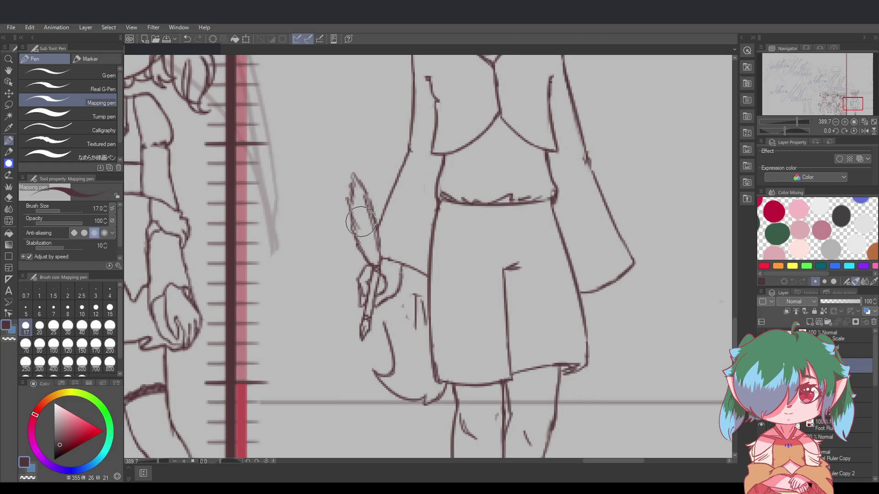
# Add short barb strokes inside the quill's feather beside its central spine
pyautogui.moveTo(356, 223); pyautogui.dragTo(371, 261)
pyautogui.hotkey('ctrl', 'z')
pyautogui.moveTo(351, 204); pyautogui.dragTo(365, 244)
pyautogui.hotkey('ctrl', 'z')
pyautogui.moveTo(353, 197); pyautogui.dragTo(360, 206)
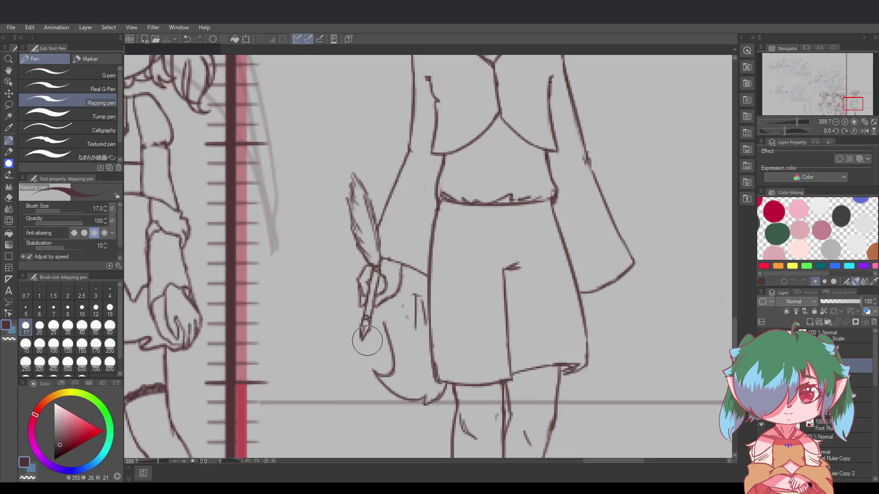
pyautogui.scroll(-5, 419, 146)
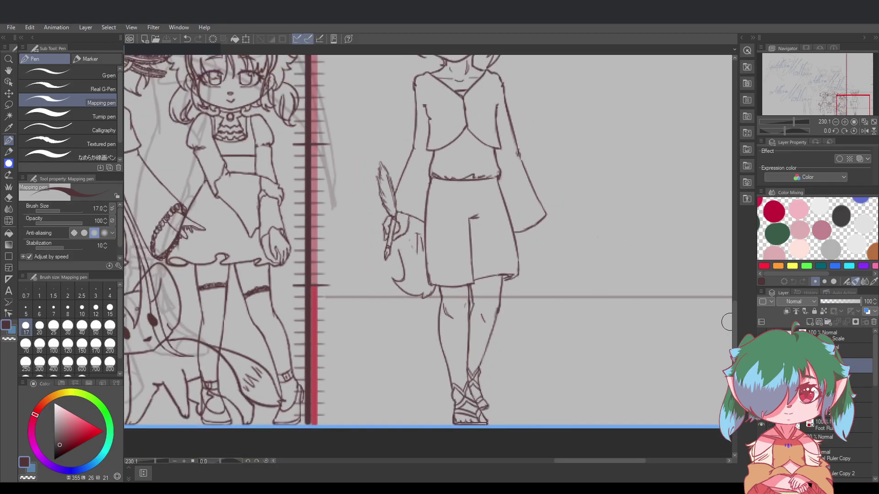
pyautogui.scroll(4, 728, 320)
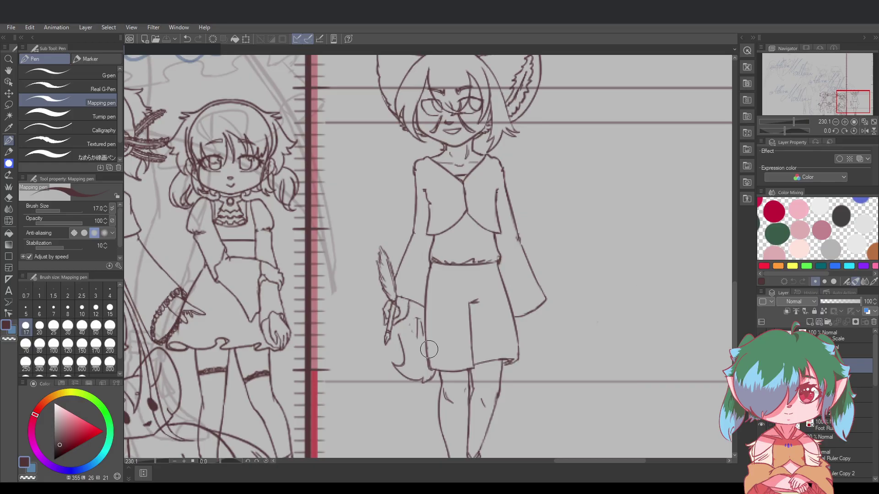
pyautogui.scroll(4, 429, 349)
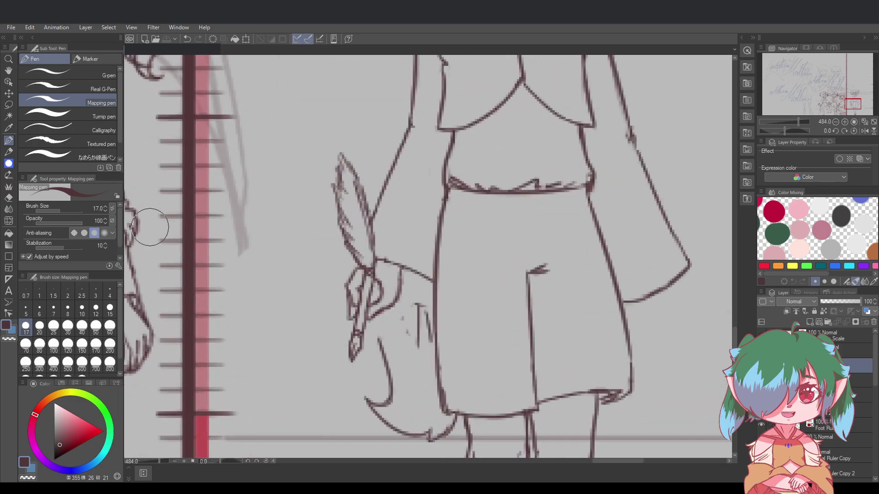
# Lasso the outer fingers of the quill-holding hand and adjust them with a Scale/Rotate transform
pyautogui.press('m')
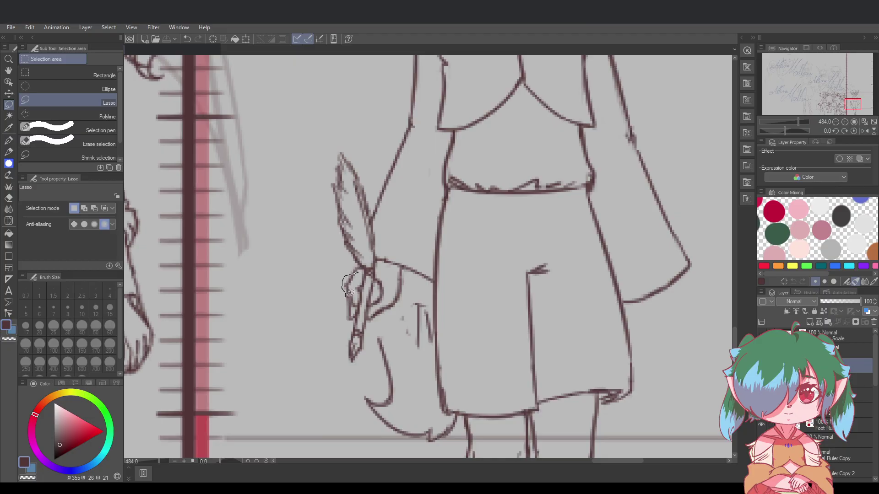
pyautogui.moveTo(346, 296); pyautogui.dragTo(347, 295)
pyautogui.hotkey('ctrl', 'd')
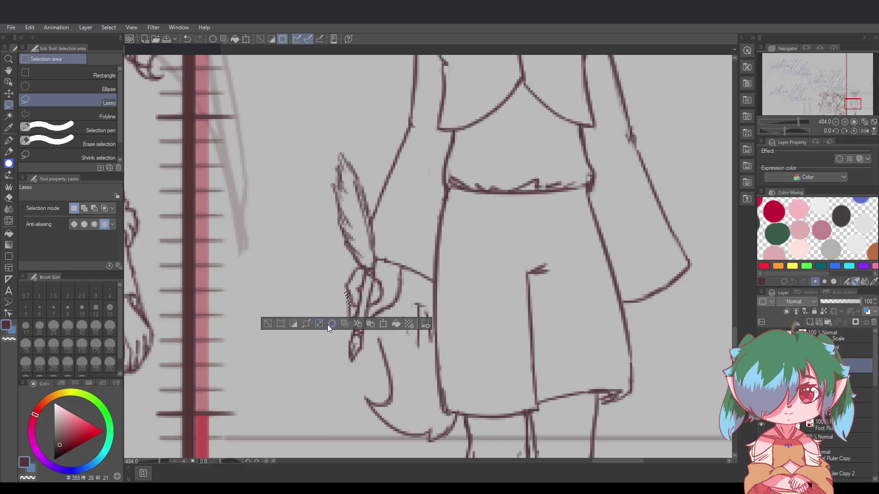
pyautogui.click(356, 292)
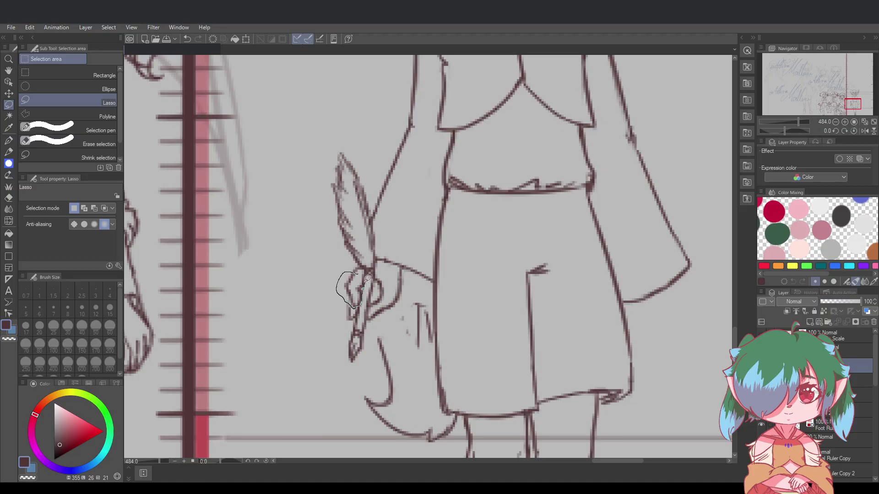
pyautogui.moveTo(368, 278); pyautogui.dragTo(356, 282)
pyautogui.click(387, 324)
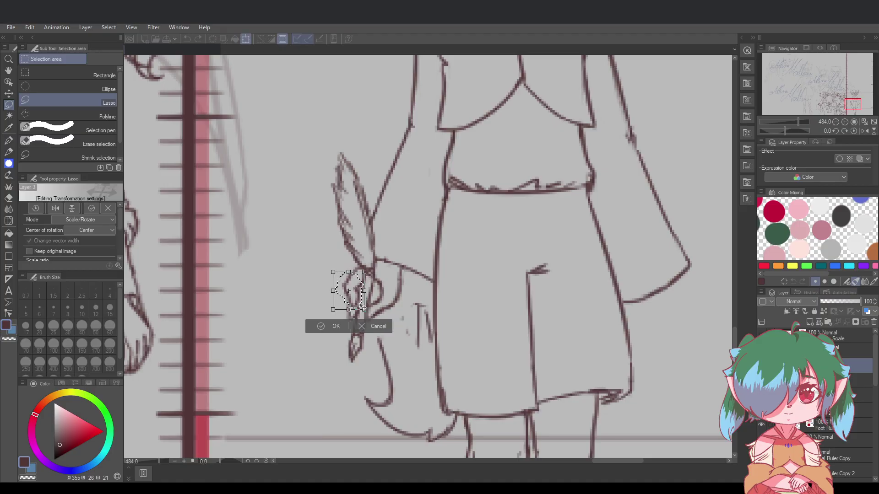
pyautogui.click(336, 326)
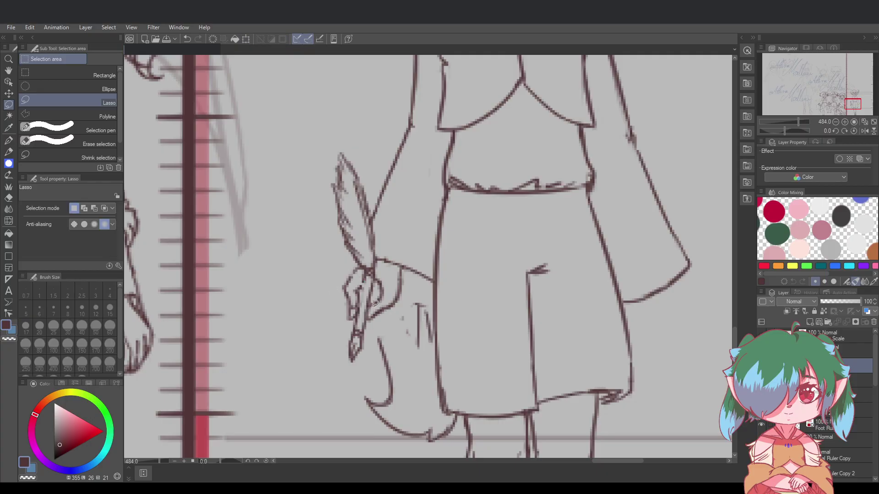
# Redraw the outer finger line of the quill-holding hand with the Mapping pen and save
pyautogui.click(8, 142)
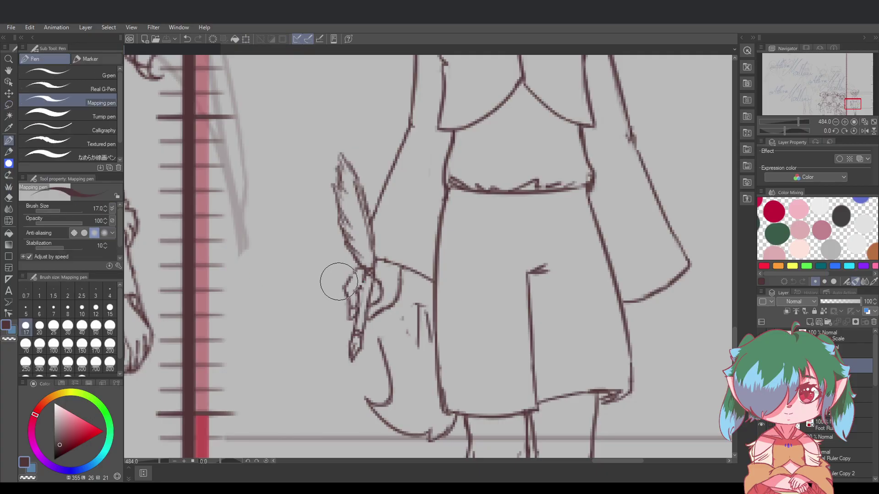
pyautogui.moveTo(356, 289)
pyautogui.mouseDown()
pyautogui.moveTo(362, 278)
pyautogui.moveTo(358, 289)
pyautogui.moveTo(354, 271)
pyautogui.moveTo(360, 302)
pyautogui.mouseUp()
pyautogui.hotkey('ctrl', 'z')
pyautogui.hotkey('ctrl', 'z')
pyautogui.hotkey('ctrl', 'z')
pyautogui.hotkey('ctrl', 'z')
pyautogui.hotkey('ctrl', 's')
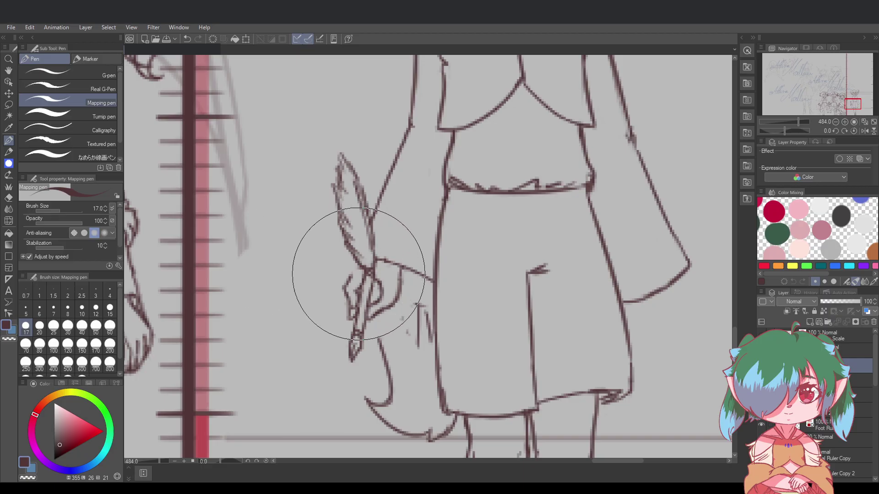
# Sketch the knuckle line where the hand meets the base of the quill feather, and save
pyautogui.moveTo(355, 269); pyautogui.dragTo(349, 277)
pyautogui.hotkey('ctrl', 's')
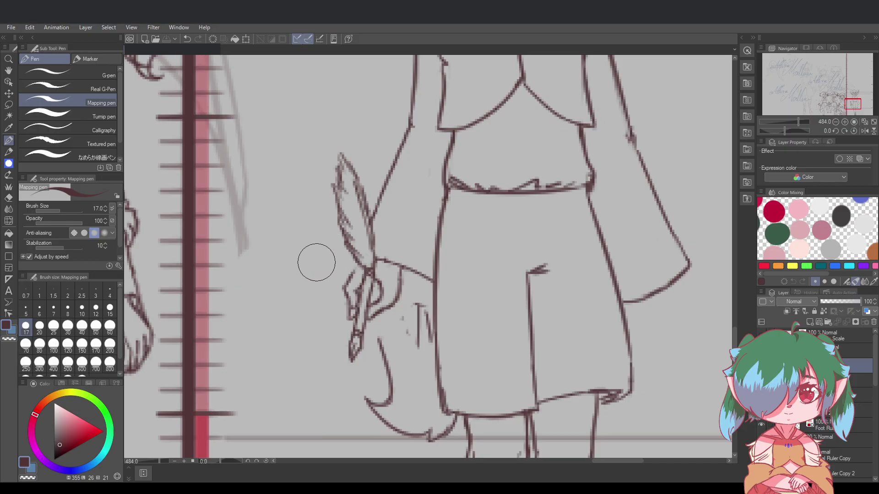
pyautogui.hotkey('ctrl', 'z')
pyautogui.moveTo(355, 273); pyautogui.dragTo(361, 266)
pyautogui.hotkey('ctrl', 'z')
pyautogui.hotkey('ctrl', 'z')
pyautogui.hotkey('ctrl', 'z')
pyautogui.hotkey('ctrl', 's')
# Draw the lower fingertips and the inner finger lines curling around the quill shaft, and save
pyautogui.moveTo(348, 305); pyautogui.dragTo(360, 320)
pyautogui.hotkey('ctrl', 'z')
pyautogui.moveTo(375, 288); pyautogui.dragTo(375, 300)
pyautogui.hotkey('ctrl', 's')
pyautogui.moveTo(371, 315)
pyautogui.mouseDown()
pyautogui.moveTo(382, 314)
pyautogui.moveTo(380, 292)
pyautogui.moveTo(387, 308)
pyautogui.mouseUp()
pyautogui.hotkey('ctrl', 'z')
pyautogui.hotkey('ctrl', 'z')
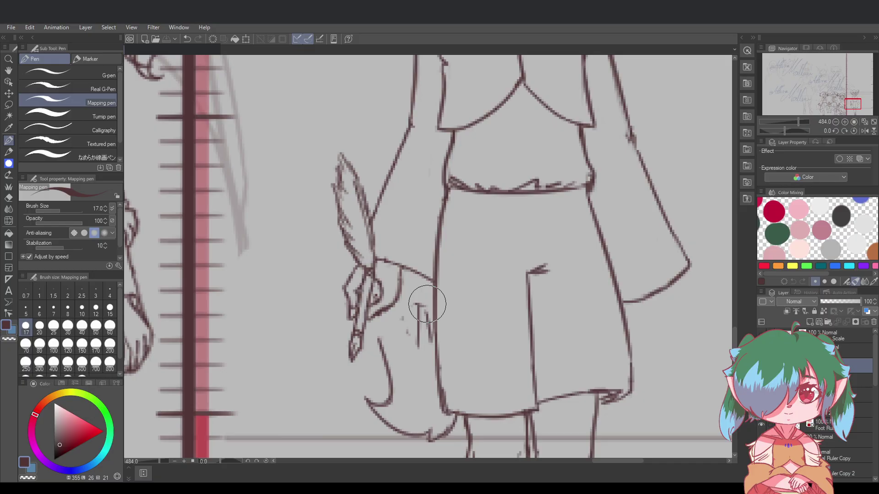
pyautogui.hotkey('ctrl', 'z')
pyautogui.moveTo(370, 301); pyautogui.dragTo(380, 302)
pyautogui.moveTo(373, 294); pyautogui.dragTo(370, 305)
pyautogui.hotkey('ctrl', 's')
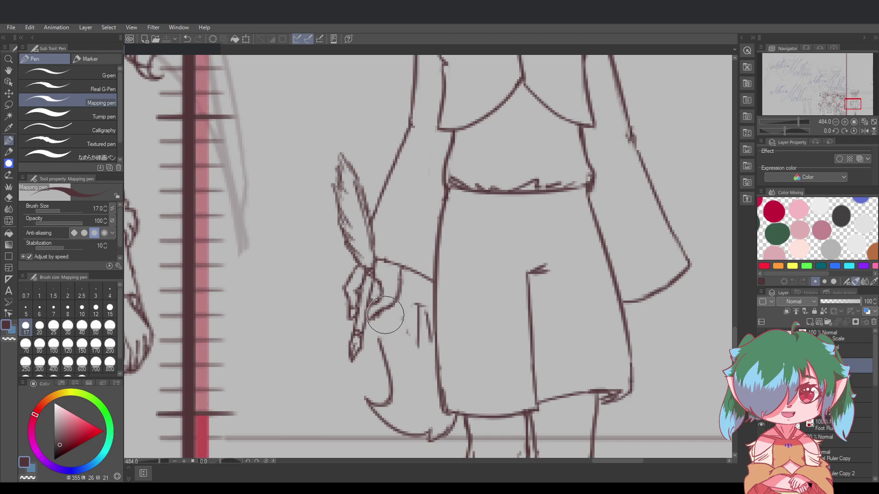
# Try out new contour lines across the back of the quill hand and along the shaft
pyautogui.hotkey('ctrl', 'z')
pyautogui.moveTo(402, 275); pyautogui.dragTo(359, 276)
pyautogui.hotkey('ctrl', 's')
pyautogui.moveTo(358, 310)
pyautogui.mouseDown()
pyautogui.moveTo(350, 308)
pyautogui.moveTo(368, 291)
pyautogui.mouseUp()
pyautogui.hotkey('ctrl', 's')
pyautogui.moveTo(368, 292)
pyautogui.mouseDown()
pyautogui.moveTo(362, 297)
pyautogui.moveTo(373, 322)
pyautogui.moveTo(377, 304)
pyautogui.mouseUp()
pyautogui.hotkey('ctrl', 'z')
pyautogui.hotkey('ctrl', 'z')
pyautogui.hotkey('ctrl', 'z')
pyautogui.hotkey('ctrl', 'z')
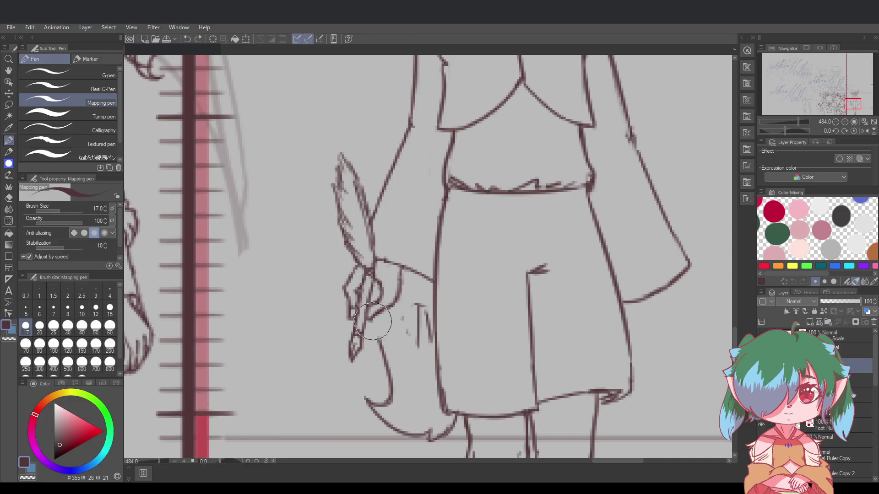
# Rework the thumb and palm lines beside the quill shaft with short repeated strokes
pyautogui.moveTo(370, 318); pyautogui.dragTo(370, 298)
pyautogui.hotkey('ctrl', 's')
pyautogui.hotkey('ctrl', 's')
pyautogui.hotkey('ctrl', 'z')
pyautogui.moveTo(374, 307); pyautogui.dragTo(365, 290)
pyautogui.moveTo(381, 292); pyautogui.dragTo(371, 305)
pyautogui.hotkey('ctrl', 'z')
pyautogui.moveTo(370, 300); pyautogui.dragTo(367, 321)
pyautogui.hotkey('ctrl', 'z')
pyautogui.moveTo(370, 305)
pyautogui.mouseDown()
pyautogui.moveTo(369, 320)
pyautogui.moveTo(379, 316)
pyautogui.moveTo(376, 300)
pyautogui.mouseUp()
pyautogui.hotkey('ctrl', 's')
pyautogui.moveTo(373, 291); pyautogui.dragTo(376, 300)
pyautogui.hotkey('ctrl', 'z')
pyautogui.hotkey('ctrl', 'z')
pyautogui.hotkey('ctrl', 'z')
pyautogui.hotkey('ctrl', 'z')
pyautogui.hotkey('ctrl', 'z')
# Touch up the outermost finger of the quill hand with a short stroke
pyautogui.scroll(-6, 445, 336)
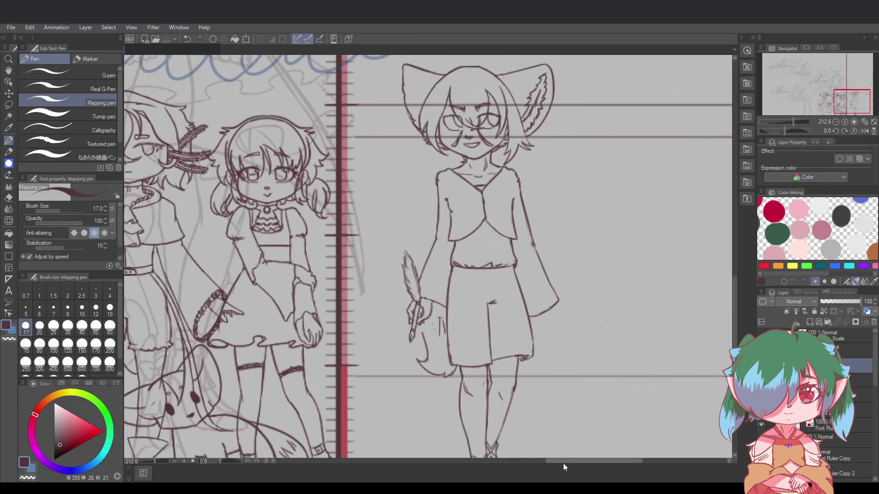
pyautogui.moveTo(563, 461); pyautogui.dragTo(580, 460)
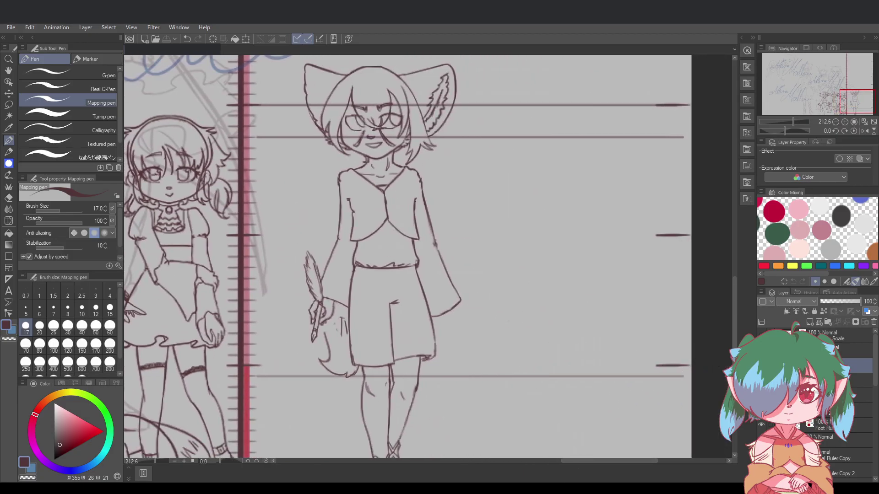
pyautogui.scroll(4, 356, 351)
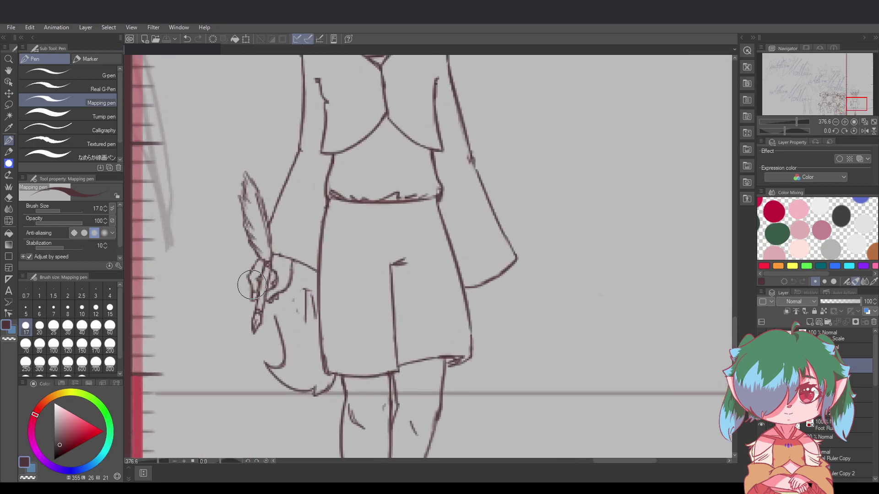
pyautogui.hotkey('ctrl', 'z')
pyautogui.moveTo(249, 281); pyautogui.dragTo(254, 292)
# Draw a hand emerging from the character's empty sleeve and the top edge of a paper sheet beneath it
pyautogui.scroll(-3, 298, 300)
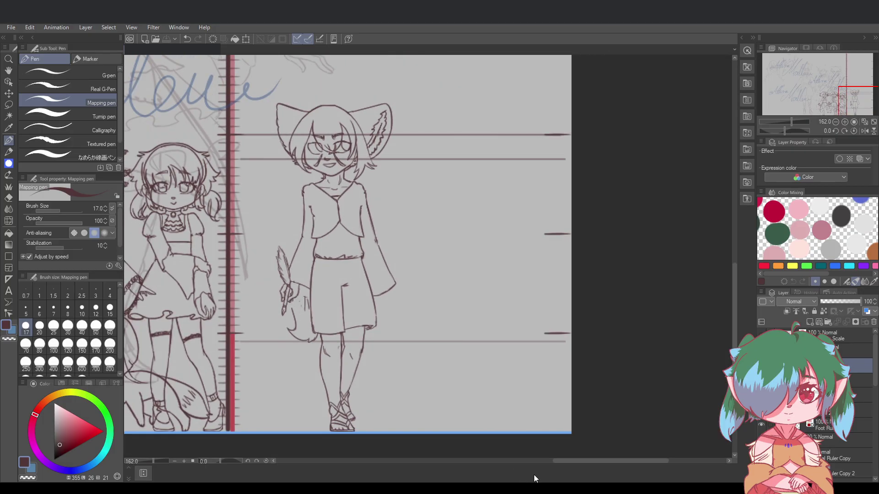
pyautogui.moveTo(567, 461); pyautogui.dragTo(534, 461)
pyautogui.scroll(1, 483, 385)
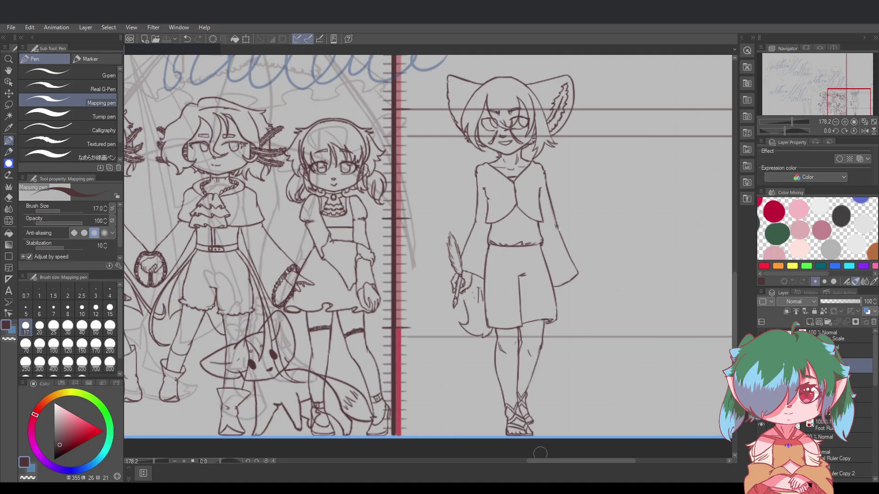
pyautogui.moveTo(552, 462); pyautogui.dragTo(571, 462)
pyautogui.scroll(1, 515, 179)
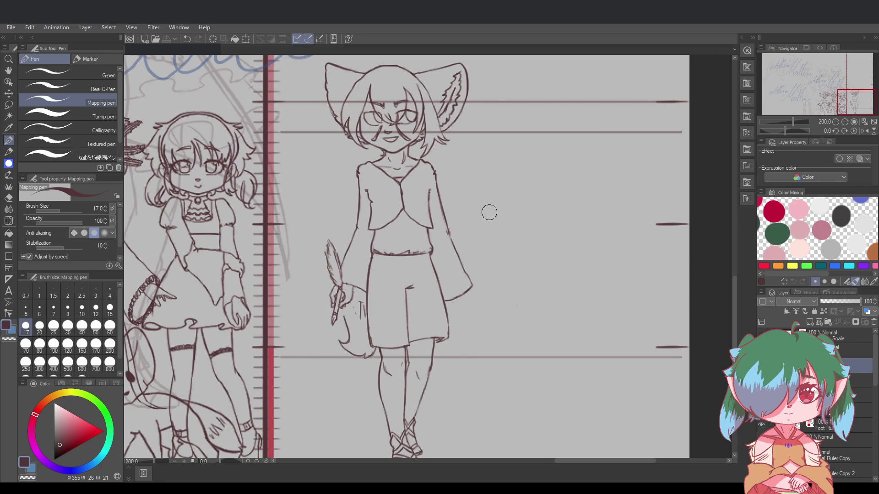
pyautogui.hotkey('ctrl', 'z')
pyautogui.moveTo(494, 294)
pyautogui.mouseDown()
pyautogui.moveTo(517, 303)
pyautogui.moveTo(490, 295)
pyautogui.moveTo(515, 303)
pyautogui.moveTo(509, 331)
pyautogui.mouseUp()
pyautogui.hotkey('ctrl', 'z')
pyautogui.hotkey('ctrl', 'z')
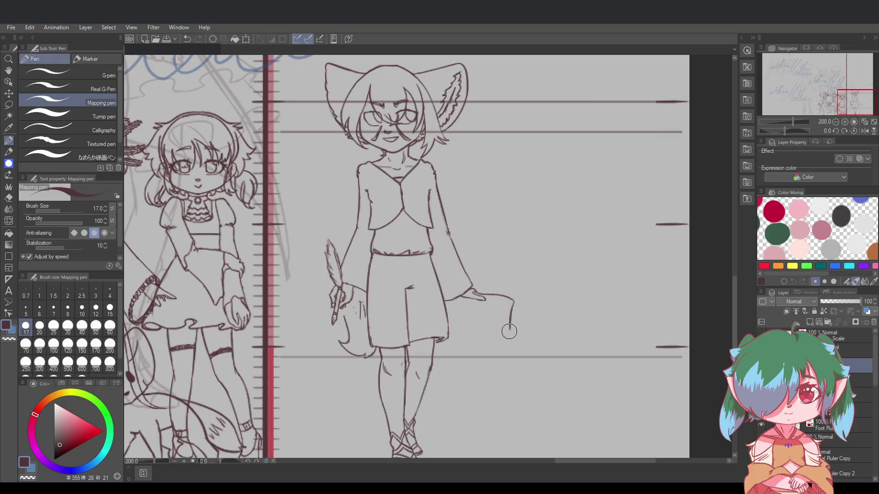
# Draw the outer side edge of the paper sheet down to its lower corner
pyautogui.hotkey('ctrl', 'z')
pyautogui.moveTo(513, 300); pyautogui.dragTo(508, 342)
pyautogui.moveTo(506, 341)
pyautogui.mouseDown()
pyautogui.moveTo(480, 327)
pyautogui.moveTo(508, 352)
pyautogui.moveTo(481, 339)
pyautogui.mouseUp()
pyautogui.hotkey('ctrl', 'z')
pyautogui.hotkey('ctrl', 'z')
pyautogui.hotkey('ctrl', 'z')
pyautogui.hotkey('ctrl', 'z')
# Draw the wavy bottom edge and the inner side edge of the sheet, closing it against the skirt
pyautogui.moveTo(508, 347)
pyautogui.mouseDown()
pyautogui.moveTo(449, 326)
pyautogui.moveTo(457, 330)
pyautogui.moveTo(448, 325)
pyautogui.moveTo(453, 303)
pyautogui.mouseUp()
pyautogui.hotkey('ctrl', 'z')
pyautogui.hotkey('ctrl', 'z')
pyautogui.hotkey('ctrl', 'z')
pyautogui.hotkey('ctrl', 'z')
pyautogui.hotkey('ctrl', 'z')
pyautogui.hotkey('ctrl', 'z')
pyautogui.hotkey('ctrl', 'z')
pyautogui.hotkey('ctrl', 'z')
pyautogui.hotkey('ctrl', 'z')
pyautogui.hotkey('ctrl', 'z')
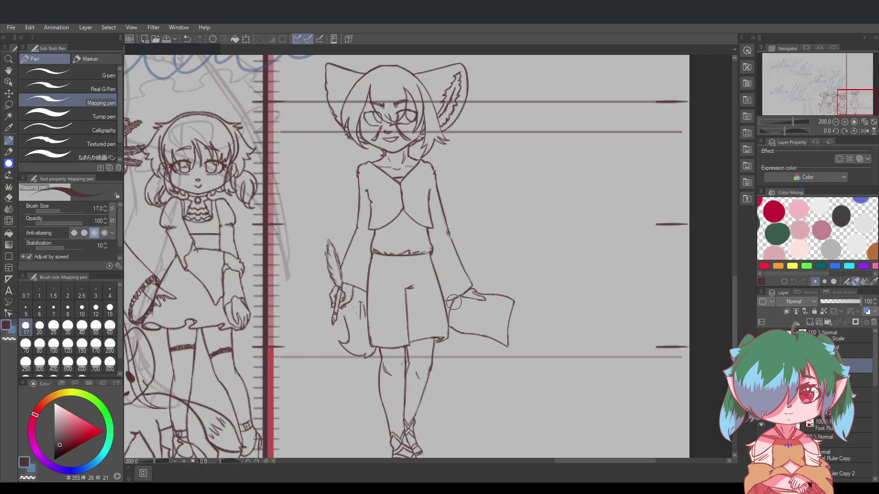
# Refine the finger lines of the hand resting on the paper sheet and save
pyautogui.hotkey('ctrl', 'z')
pyautogui.moveTo(471, 289); pyautogui.dragTo(486, 297)
pyautogui.hotkey('ctrl', 's')
pyautogui.hotkey('ctrl', 'z')
pyautogui.moveTo(469, 289); pyautogui.dragTo(486, 295)
pyautogui.hotkey('ctrl', 'z')
pyautogui.hotkey('ctrl', 'z')
pyautogui.hotkey('ctrl', 's')
pyautogui.hotkey('ctrl', 'z')
# Lasso the tail beneath the quill hand, then rotate and move it closer to the skirt and hand
pyautogui.press('m')
pyautogui.moveTo(330, 340)
pyautogui.mouseDown()
pyautogui.moveTo(339, 358)
pyautogui.moveTo(375, 358)
pyautogui.moveTo(379, 344)
pyautogui.moveTo(366, 344)
pyautogui.moveTo(342, 313)
pyautogui.mouseUp()
pyautogui.click(349, 313)
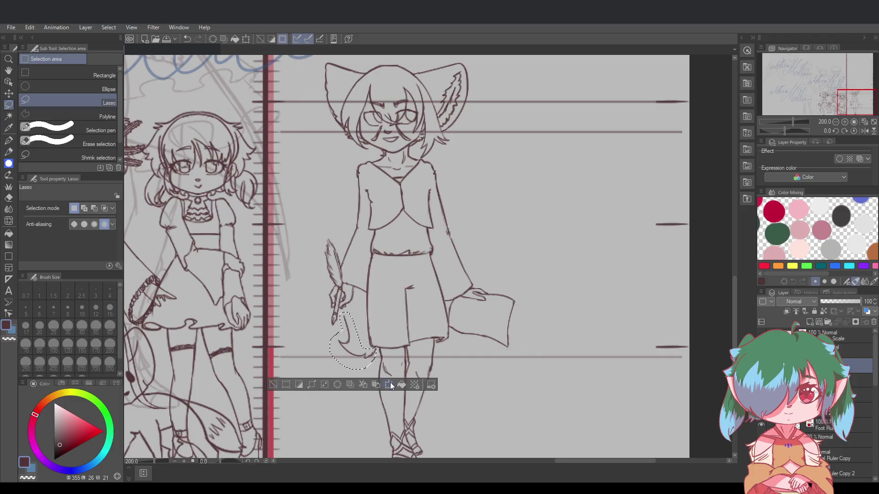
pyautogui.click(387, 384)
pyautogui.moveTo(363, 364); pyautogui.dragTo(362, 357)
pyautogui.moveTo(414, 301); pyautogui.dragTo(419, 312)
pyautogui.moveTo(368, 354); pyautogui.dragTo(366, 354)
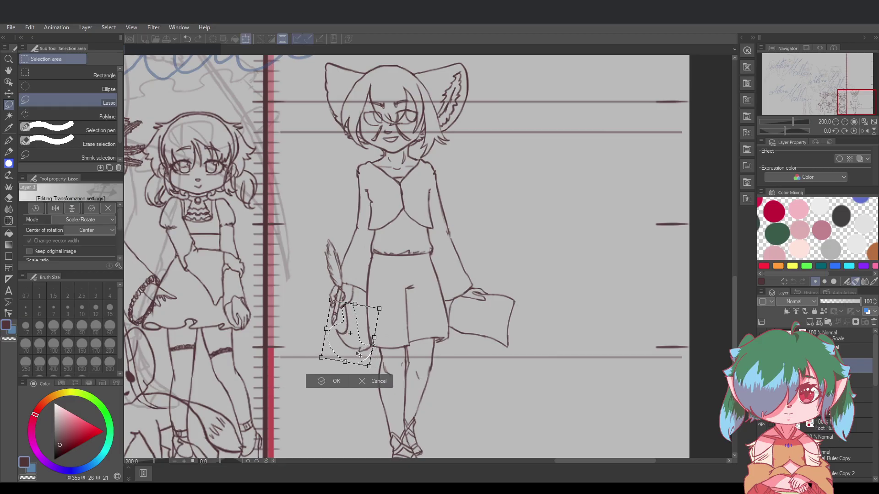
pyautogui.scroll(3, 370, 368)
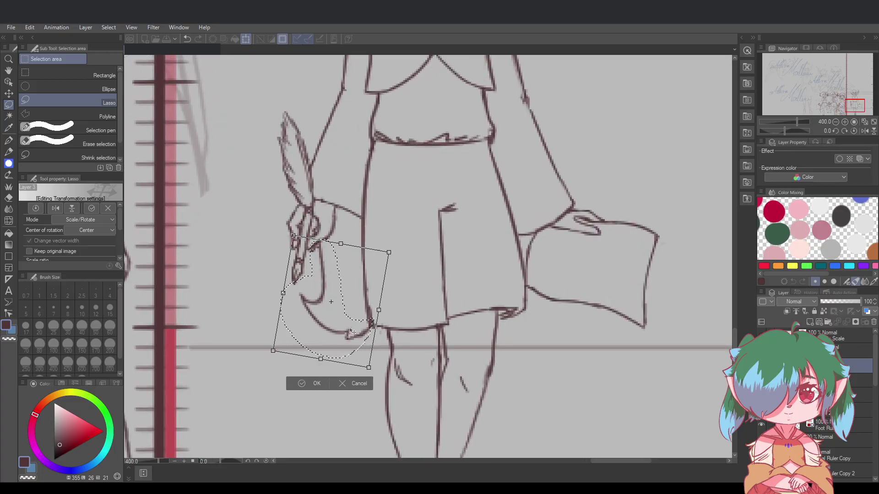
pyautogui.moveTo(350, 326); pyautogui.dragTo(350, 324)
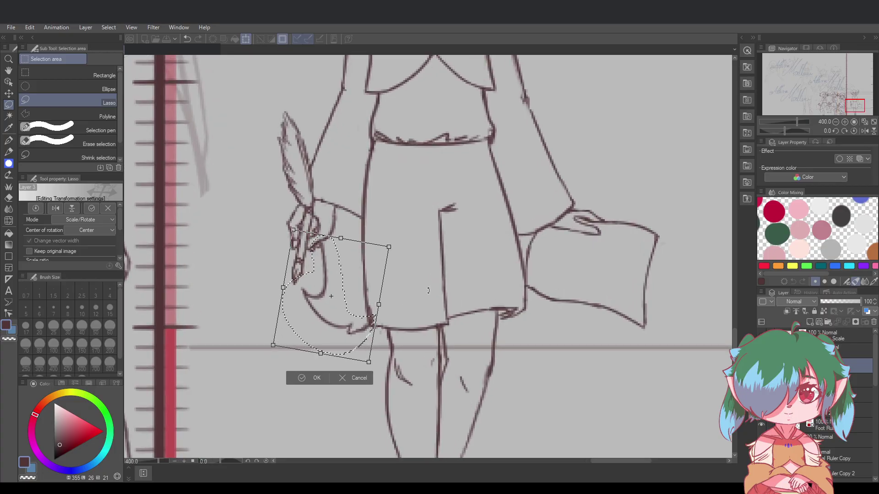
pyautogui.moveTo(438, 287); pyautogui.dragTo(439, 300)
pyautogui.moveTo(345, 336); pyautogui.dragTo(339, 335)
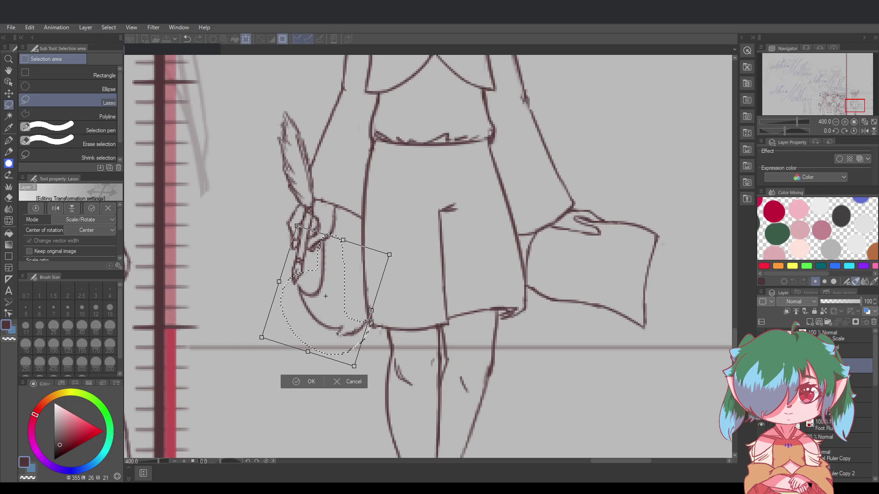
pyautogui.moveTo(460, 244); pyautogui.dragTo(460, 242)
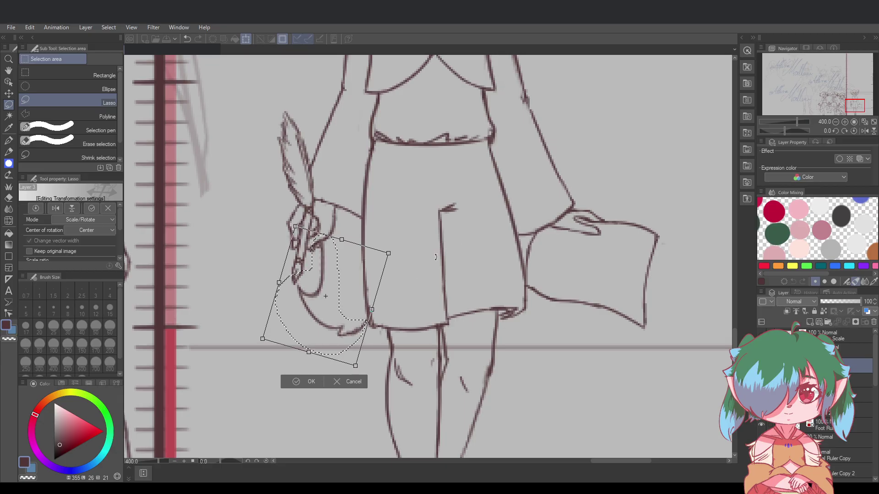
pyautogui.click(303, 381)
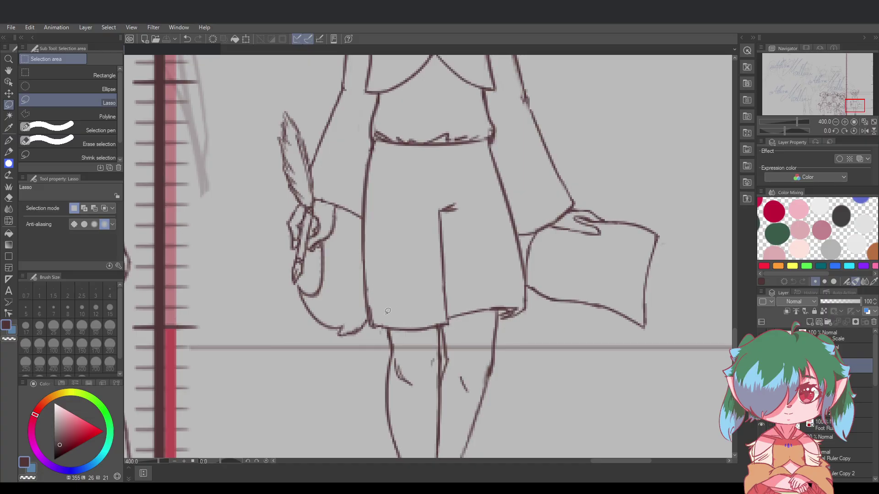
# Delete the stray lines at the skirt's lower corner beside the tail, clear the selection and save
pyautogui.moveTo(371, 317)
pyautogui.mouseDown()
pyautogui.moveTo(378, 290)
pyautogui.moveTo(368, 316)
pyautogui.moveTo(370, 295)
pyautogui.mouseUp()
pyautogui.click(368, 292)
pyautogui.moveTo(399, 326)
pyautogui.mouseDown()
pyautogui.moveTo(377, 300)
pyautogui.moveTo(371, 333)
pyautogui.mouseUp()
pyautogui.press('Delete')
pyautogui.hotkey('ctrl', 'd')
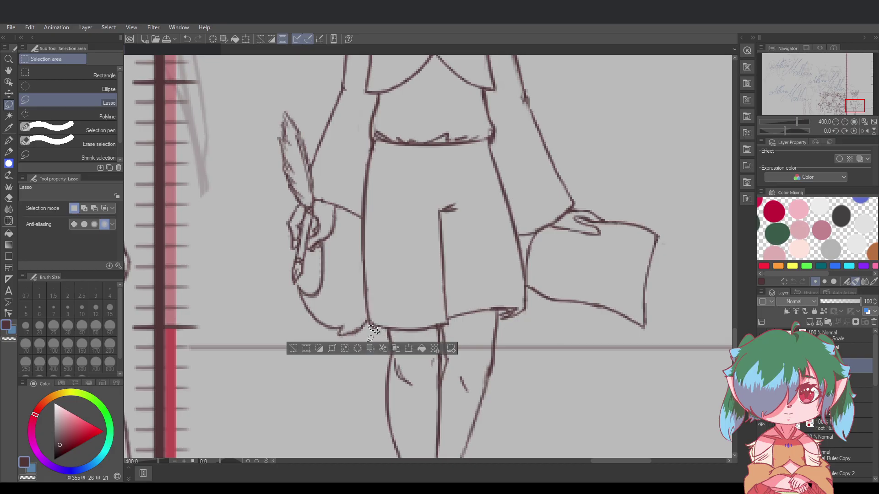
pyautogui.press('Delete')
pyautogui.hotkey('ctrl', 'd')
pyautogui.hotkey('ctrl', 's')
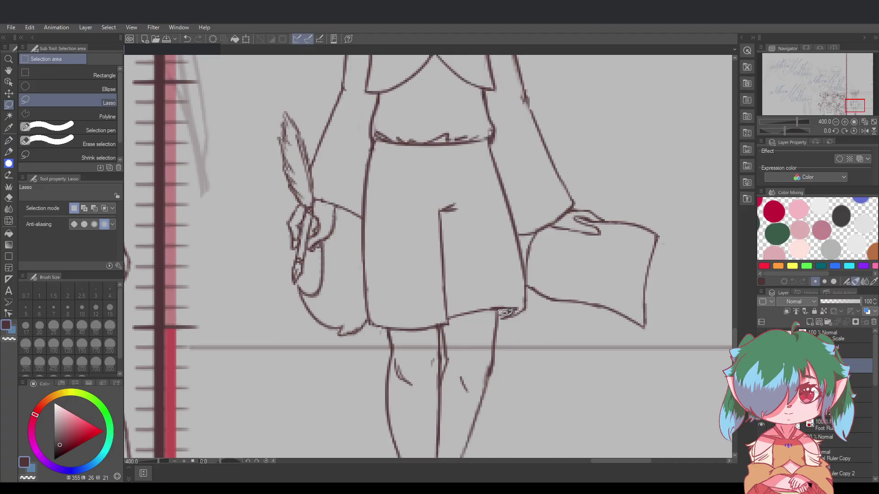
# Lasso and remove the scribbled strokes at the skirt's hem corner near the paper sheet
pyautogui.moveTo(502, 314); pyautogui.dragTo(503, 313)
pyautogui.click(524, 300)
pyautogui.moveTo(514, 312); pyautogui.dragTo(504, 317)
pyautogui.click(524, 307)
pyautogui.click(493, 334)
# Redraw the folded hem corner of the skirt with the Mapping pen and save
pyautogui.click(8, 141)
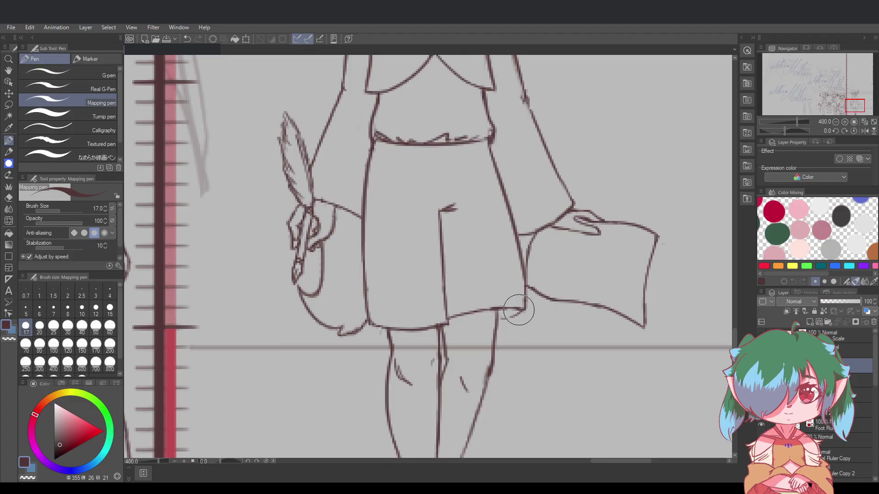
pyautogui.moveTo(517, 314); pyautogui.dragTo(504, 319)
pyautogui.moveTo(371, 322); pyautogui.dragTo(397, 329)
pyautogui.hotkey('ctrl', 'z')
pyautogui.hotkey('ctrl', 's')
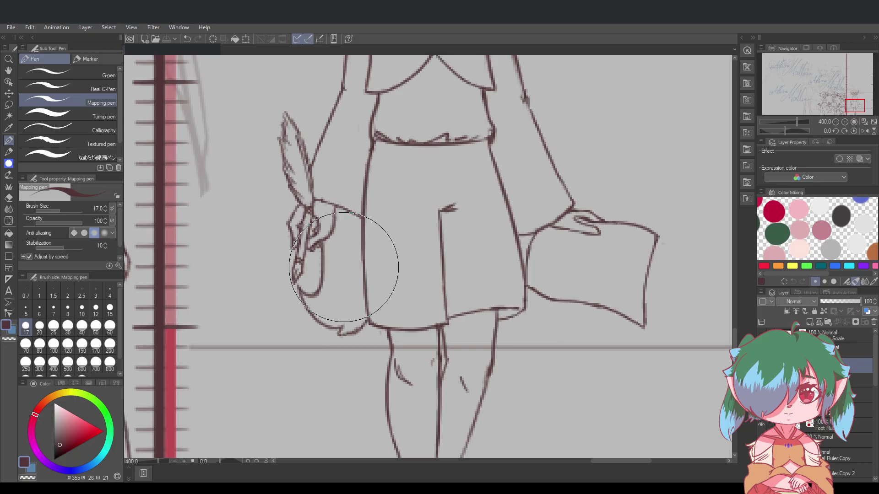
# Draw a small hair tuft where the plain-edged ear without inner fur meets the head
pyautogui.scroll(-5, 343, 267)
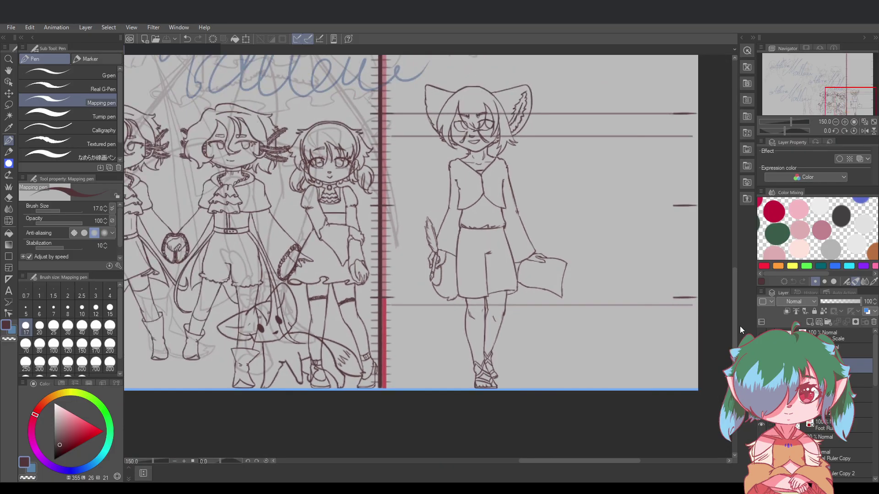
pyautogui.scroll(-2, 732, 311)
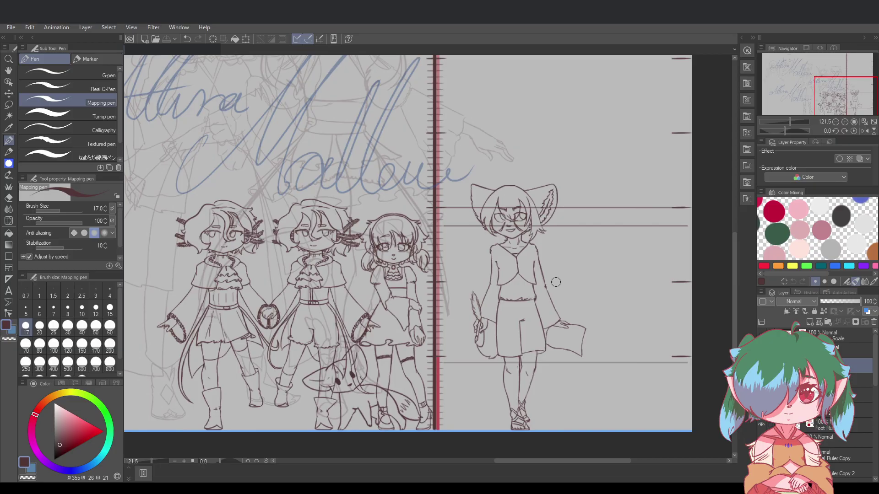
pyautogui.scroll(5, 556, 282)
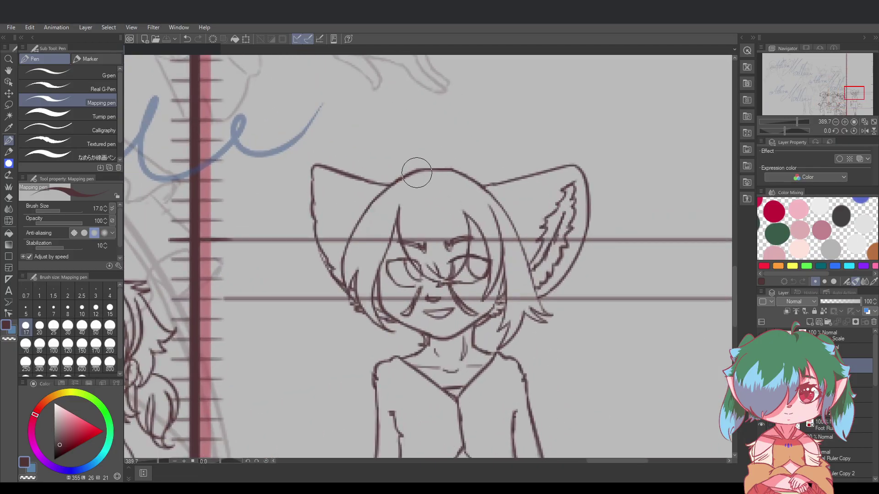
pyautogui.hotkey('ctrl', 'z')
pyautogui.moveTo(405, 174)
pyautogui.mouseDown()
pyautogui.moveTo(378, 182)
pyautogui.moveTo(404, 171)
pyautogui.moveTo(379, 179)
pyautogui.moveTo(403, 173)
pyautogui.moveTo(380, 169)
pyautogui.moveTo(389, 184)
pyautogui.mouseUp()
pyautogui.hotkey('ctrl', 'z')
pyautogui.hotkey('ctrl', 'z')
pyautogui.hotkey('ctrl', 'z')
pyautogui.hotkey('ctrl', 'z')
pyautogui.hotkey('ctrl', 'z')
pyautogui.hotkey('ctrl', 'z')
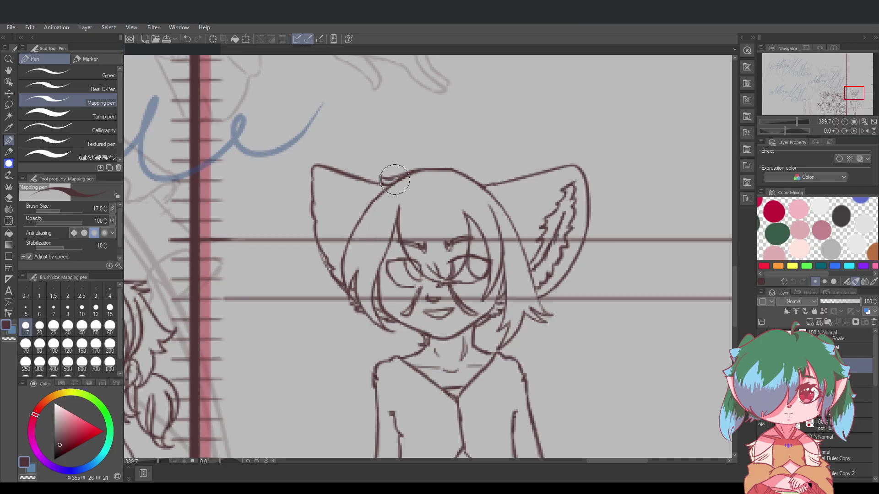
# Touch up the plain ear's tuft and draw a matching small hair tuft where the fur-lined ear meets the head
pyautogui.hotkey('ctrl', 'z')
pyautogui.moveTo(475, 178)
pyautogui.mouseDown()
pyautogui.moveTo(467, 175)
pyautogui.moveTo(489, 184)
pyautogui.mouseUp()
pyautogui.hotkey('ctrl', 'z')
pyautogui.hotkey('ctrl', 'z')
pyautogui.hotkey('ctrl', 'z')
pyautogui.hotkey('ctrl', 'z')
pyautogui.press('e')
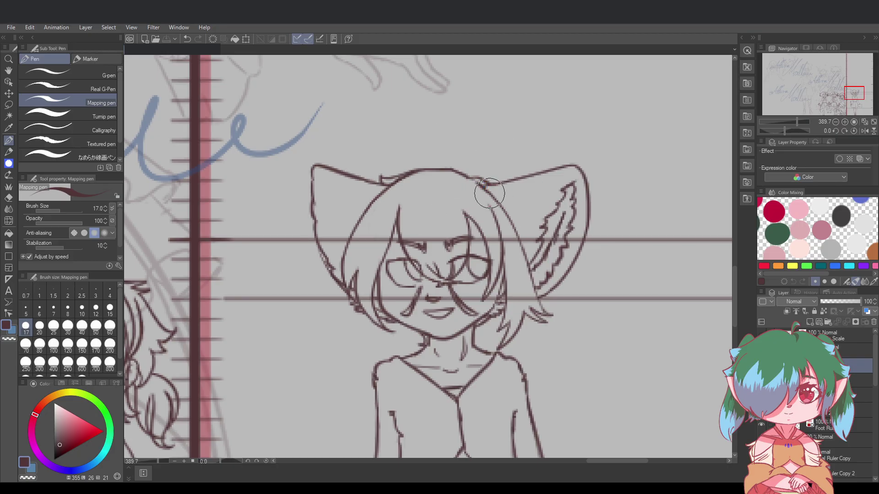
pyautogui.moveTo(482, 187); pyautogui.dragTo(499, 185)
pyautogui.hotkey('ctrl', 'z')
pyautogui.hotkey('ctrl', 'z')
# Draw a curled, looping strand of hair standing up from the crown, with an inner curve inside the loop
pyautogui.moveTo(470, 177)
pyautogui.mouseDown()
pyautogui.moveTo(468, 158)
pyautogui.moveTo(473, 177)
pyautogui.moveTo(457, 141)
pyautogui.mouseUp()
pyautogui.hotkey('ctrl', 'z')
pyautogui.hotkey('ctrl', 'z')
pyautogui.hotkey('ctrl', 'z')
pyautogui.hotkey('ctrl', 'z')
pyautogui.hotkey('ctrl', 'z')
pyautogui.hotkey('ctrl', 'z')
pyautogui.moveTo(469, 175)
pyautogui.mouseDown()
pyautogui.moveTo(469, 153)
pyautogui.moveTo(468, 171)
pyautogui.moveTo(472, 156)
pyautogui.moveTo(457, 165)
pyautogui.moveTo(463, 133)
pyautogui.moveTo(457, 164)
pyautogui.moveTo(459, 130)
pyautogui.moveTo(451, 148)
pyautogui.moveTo(473, 171)
pyautogui.moveTo(456, 164)
pyautogui.moveTo(470, 130)
pyautogui.moveTo(479, 168)
pyautogui.moveTo(454, 164)
pyautogui.moveTo(462, 131)
pyautogui.moveTo(471, 166)
pyautogui.moveTo(456, 157)
pyautogui.moveTo(455, 134)
pyautogui.moveTo(479, 169)
pyautogui.moveTo(476, 148)
pyautogui.moveTo(469, 173)
pyautogui.mouseUp()
pyautogui.hotkey('ctrl', 'z')
pyautogui.hotkey('ctrl', 'z')
pyautogui.hotkey('ctrl', 'z')
pyautogui.hotkey('ctrl', 'z')
pyautogui.hotkey('ctrl', 'z')
pyautogui.hotkey('ctrl', 'z')
pyautogui.hotkey('ctrl', 'z')
pyautogui.hotkey('ctrl', 'z')
pyautogui.hotkey('ctrl', 'z')
pyautogui.hotkey('ctrl', 'z')
pyautogui.hotkey('ctrl', 'z')
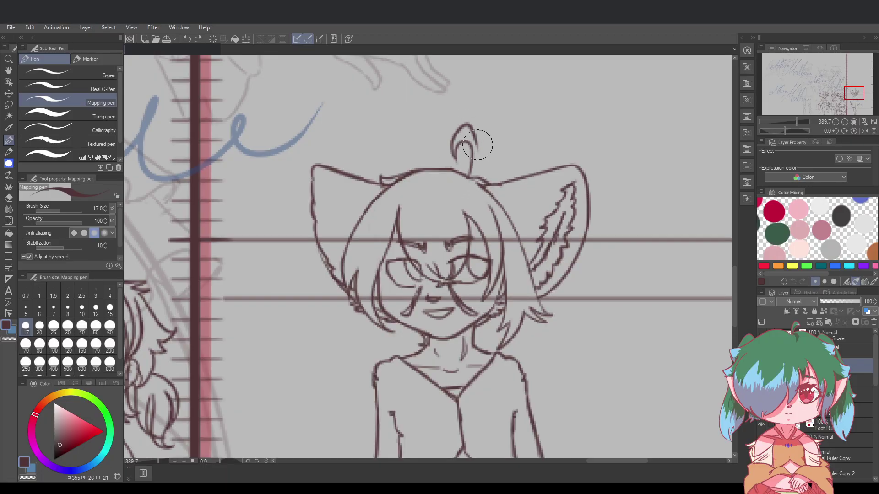
pyautogui.moveTo(478, 143); pyautogui.dragTo(470, 176)
# Lasso the curled strand and rotate it slightly clockwise over the crown
pyautogui.press('m')
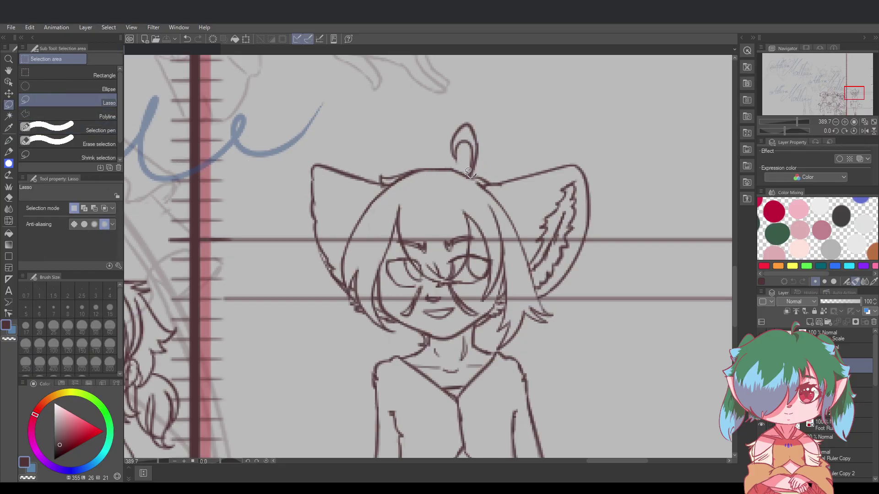
pyautogui.moveTo(468, 171)
pyautogui.mouseDown()
pyautogui.moveTo(446, 158)
pyautogui.moveTo(493, 133)
pyautogui.moveTo(479, 174)
pyautogui.mouseUp()
pyautogui.hotkey('ctrl', 't')
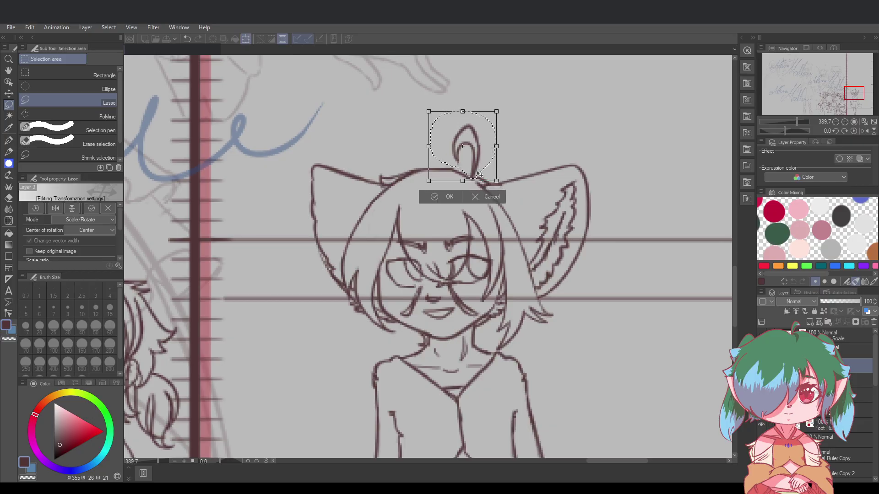
pyautogui.moveTo(534, 121); pyautogui.dragTo(536, 126)
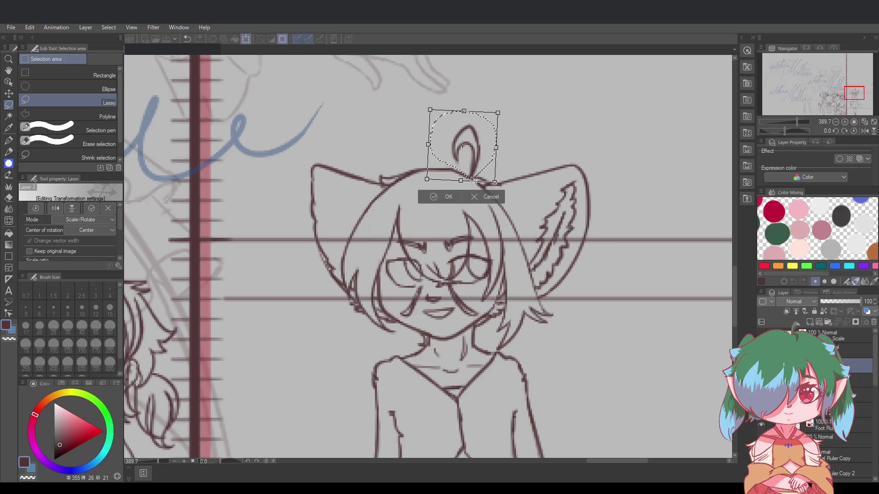
pyautogui.click(444, 196)
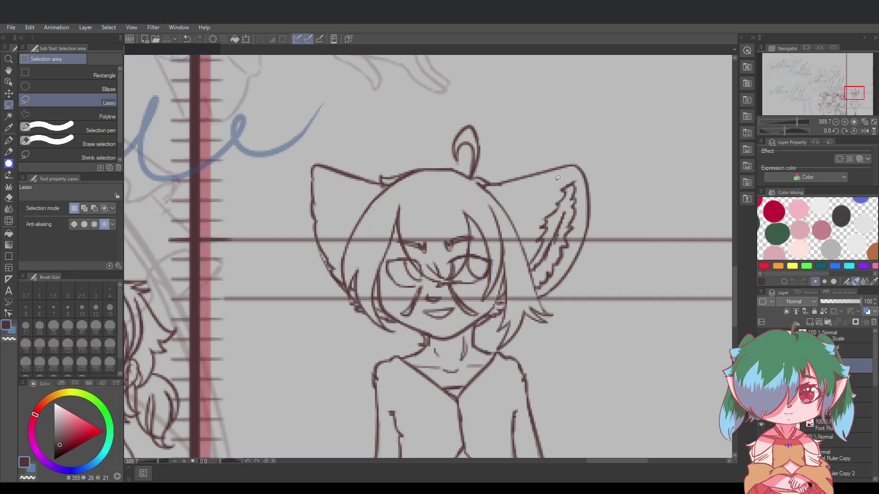
# Examine the full figure against the ruler and the other characters in the lineup
pyautogui.scroll(-10, 570, 229)
pyautogui.scroll(1, 695, 356)
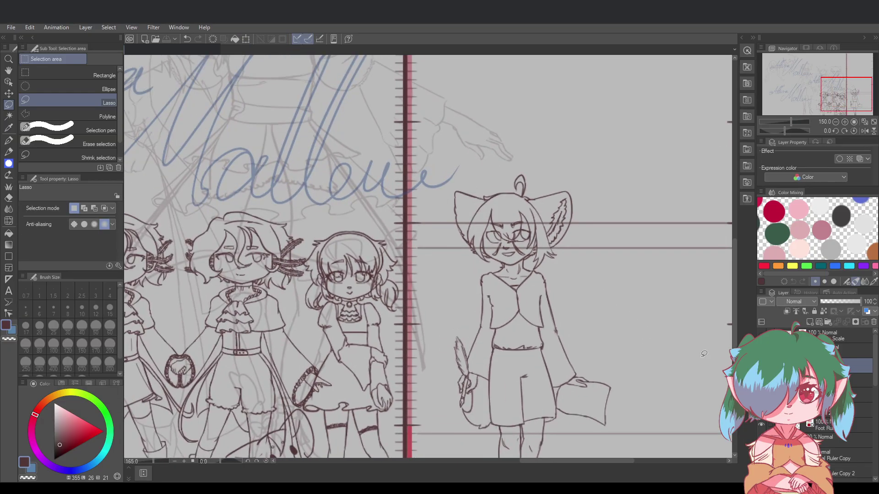
pyautogui.moveTo(734, 291); pyautogui.dragTo(739, 311)
pyautogui.scroll(-1, 660, 331)
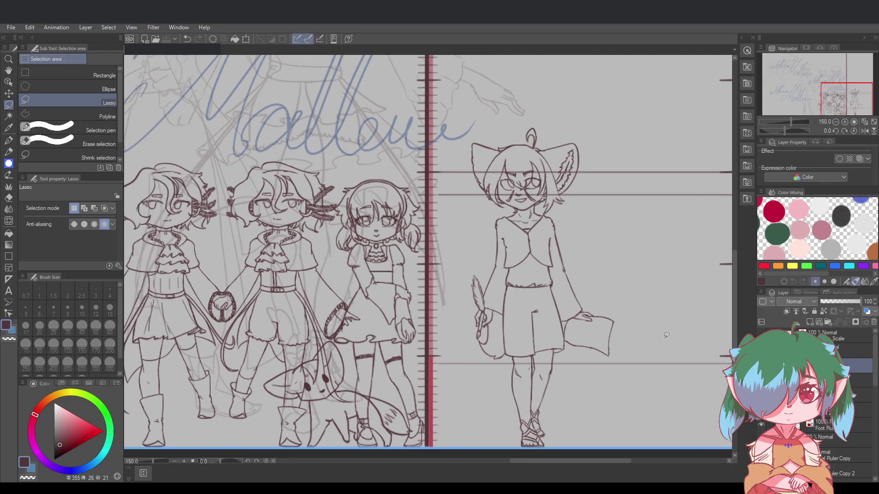
pyautogui.scroll(1, 665, 333)
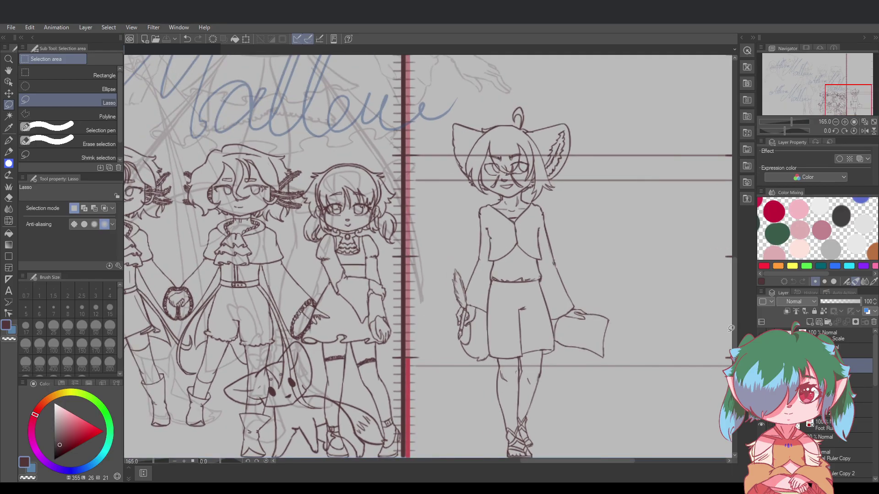
pyautogui.scroll(-1, 734, 330)
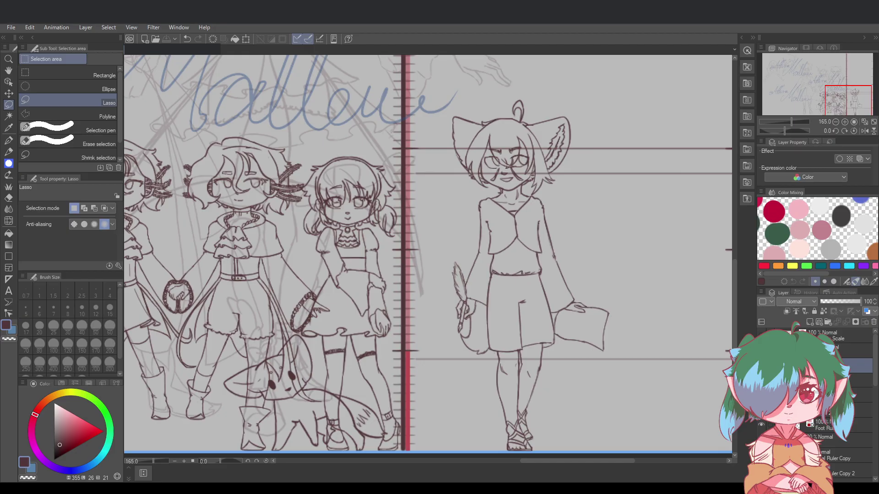
pyautogui.scroll(-1, 670, 251)
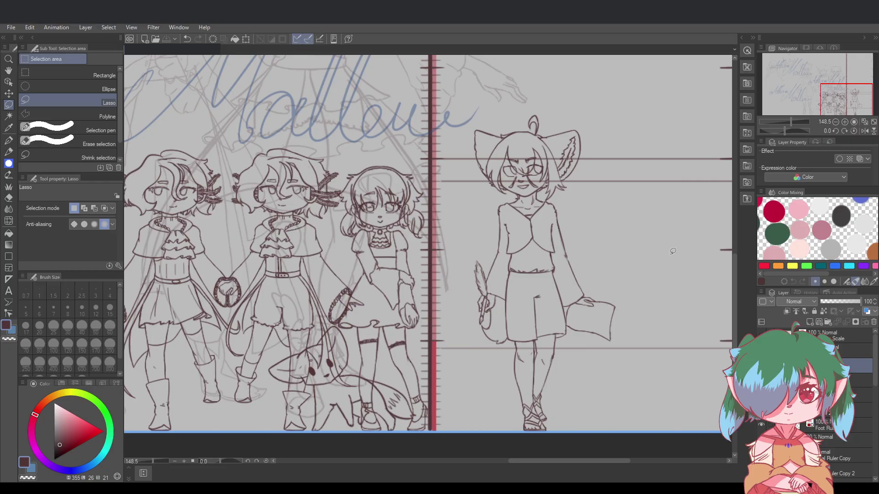
# Lasso and remove stray line bits along the crown between the plain ear's tuft and the curled strand's base
pyautogui.scroll(5, 570, 97)
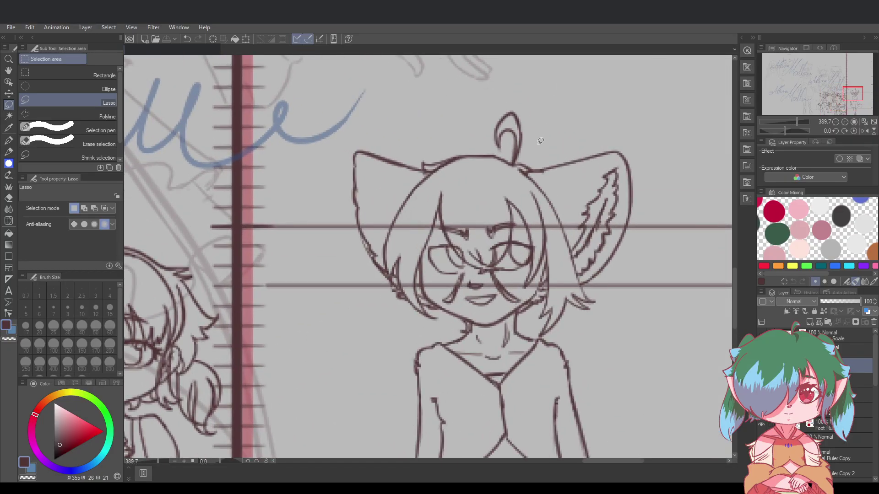
pyautogui.moveTo(459, 161); pyautogui.dragTo(462, 159)
pyautogui.click(464, 159)
pyautogui.moveTo(462, 156); pyautogui.dragTo(463, 157)
pyautogui.click(441, 175)
pyautogui.moveTo(506, 161); pyautogui.dragTo(516, 169)
pyautogui.click(504, 184)
# Lasso and clear the rough line bits around the loop of the curled strand
pyautogui.click(509, 134)
pyautogui.moveTo(502, 146); pyautogui.dragTo(507, 151)
pyautogui.click(517, 146)
pyautogui.click(508, 127)
pyautogui.moveTo(499, 149); pyautogui.dragTo(490, 129)
pyautogui.click(495, 124)
pyautogui.click(526, 133)
pyautogui.moveTo(523, 112); pyautogui.dragTo(526, 113)
pyautogui.click(532, 114)
# Remove the overlapping line bits from the curled strand's inner stem near its base
pyautogui.moveTo(517, 158)
pyautogui.mouseDown()
pyautogui.moveTo(530, 126)
pyautogui.moveTo(522, 157)
pyautogui.mouseUp()
pyautogui.click(509, 177)
pyautogui.hotkey('ctrl', 'd')
pyautogui.click(511, 177)
pyautogui.hotkey('ctrl', 'd')
pyautogui.moveTo(514, 144)
pyautogui.mouseDown()
pyautogui.moveTo(514, 135)
pyautogui.moveTo(511, 143)
pyautogui.mouseUp()
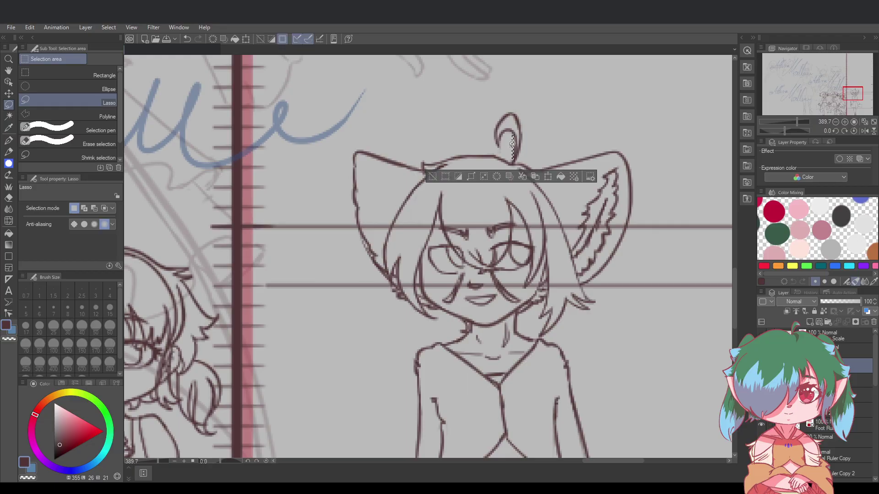
pyautogui.click(500, 177)
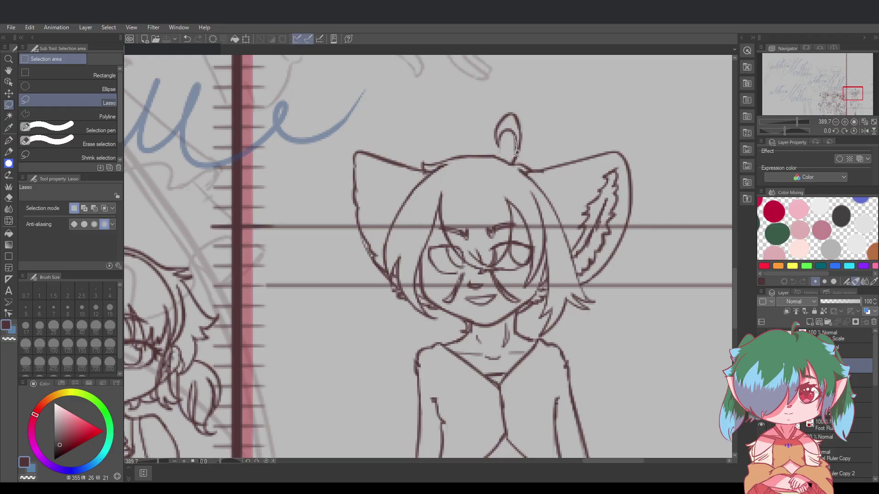
pyautogui.moveTo(516, 152); pyautogui.dragTo(512, 149)
pyautogui.click(498, 175)
# Redraw the curled strand's inner curve with the Mapping pen and touch up the hairline at the crown
pyautogui.click(8, 140)
pyautogui.moveTo(498, 138)
pyautogui.mouseDown()
pyautogui.moveTo(499, 151)
pyautogui.moveTo(501, 136)
pyautogui.moveTo(514, 150)
pyautogui.mouseUp()
pyautogui.hotkey('ctrl', 'z')
pyautogui.hotkey('ctrl', 'z')
pyautogui.hotkey('ctrl', 'z')
pyautogui.hotkey('ctrl', 'z')
pyautogui.hotkey('ctrl', 'z')
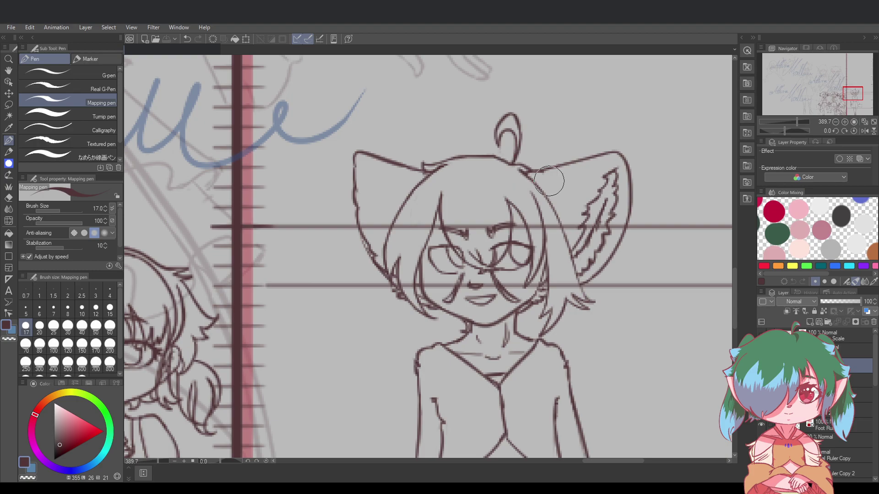
pyautogui.hotkey('ctrl', 'z')
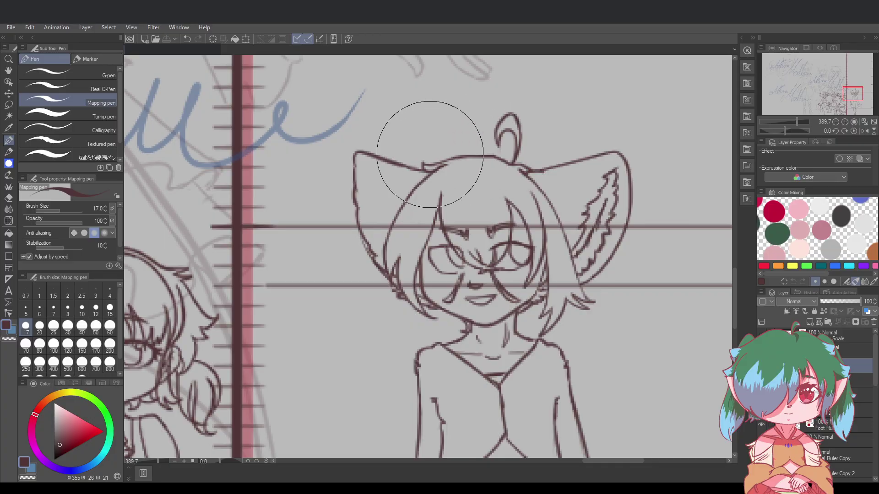
pyautogui.hotkey('ctrl', 'z')
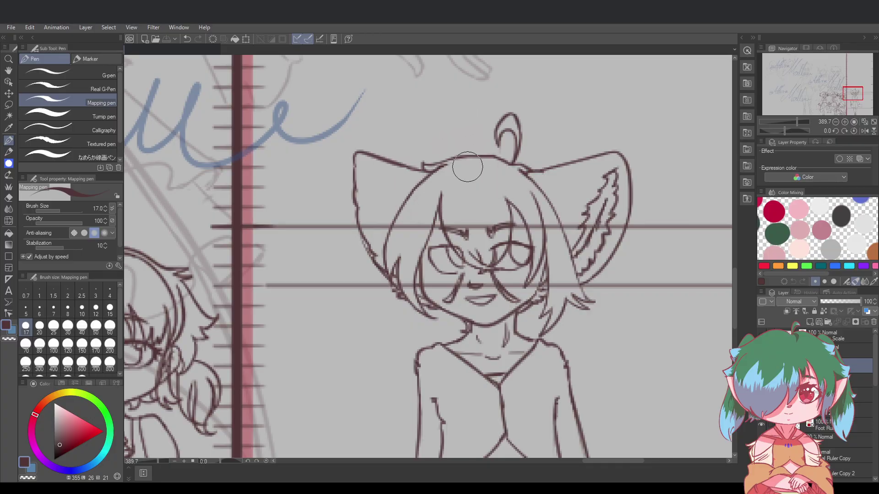
# Lasso and delete the stray line bit where the fur-lined ear's tuft meets the head
pyautogui.scroll(-4, 467, 167)
pyautogui.scroll(2, 531, 241)
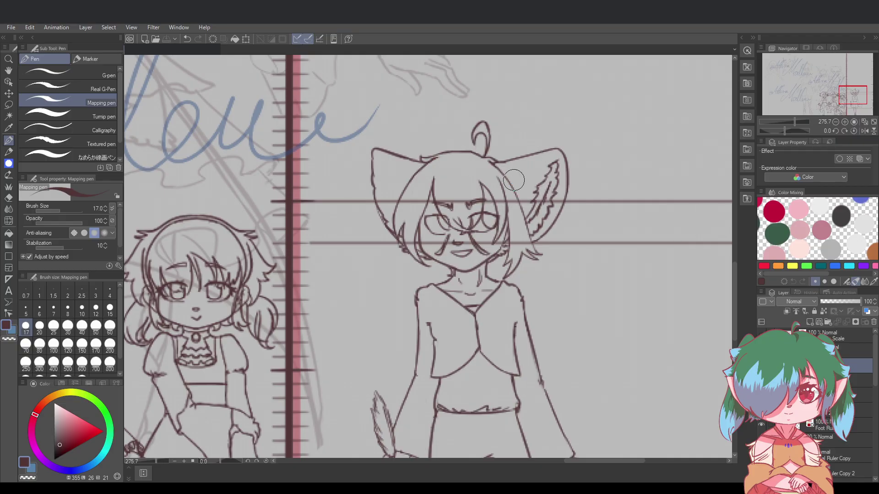
pyautogui.click(9, 105)
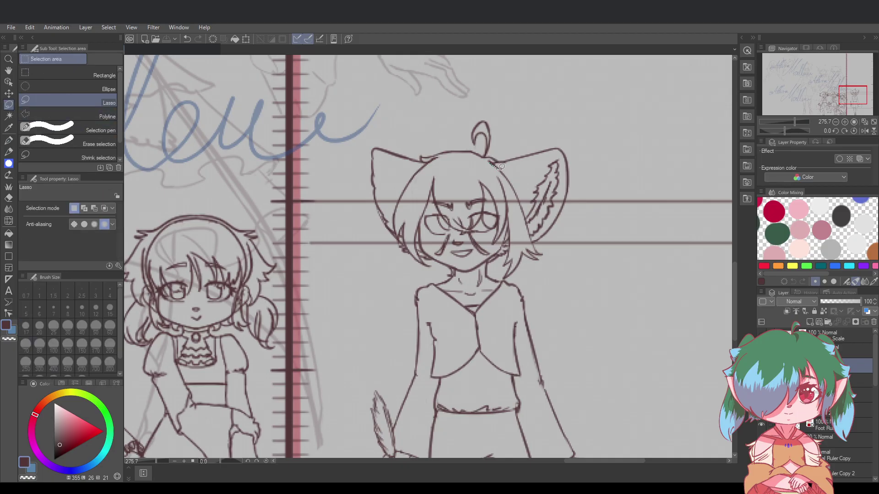
pyautogui.moveTo(501, 167); pyautogui.dragTo(495, 166)
pyautogui.click(498, 164)
pyautogui.click(484, 181)
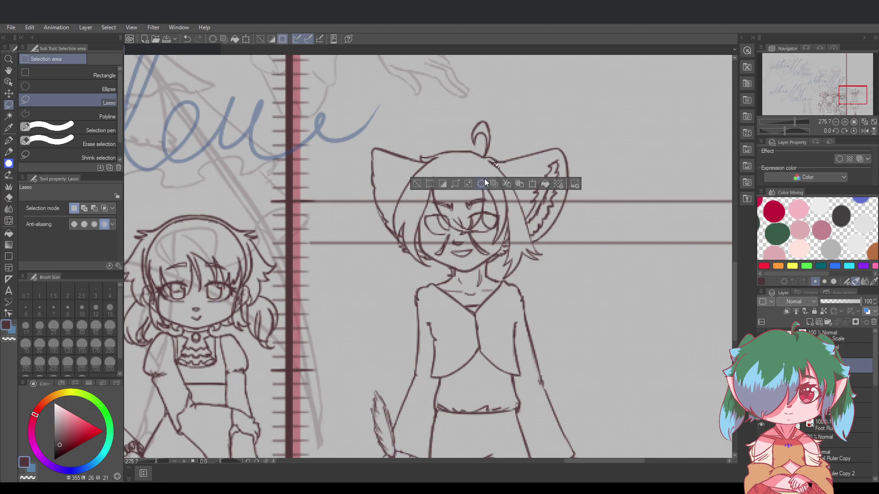
pyautogui.click(514, 160)
pyautogui.scroll(3, 514, 160)
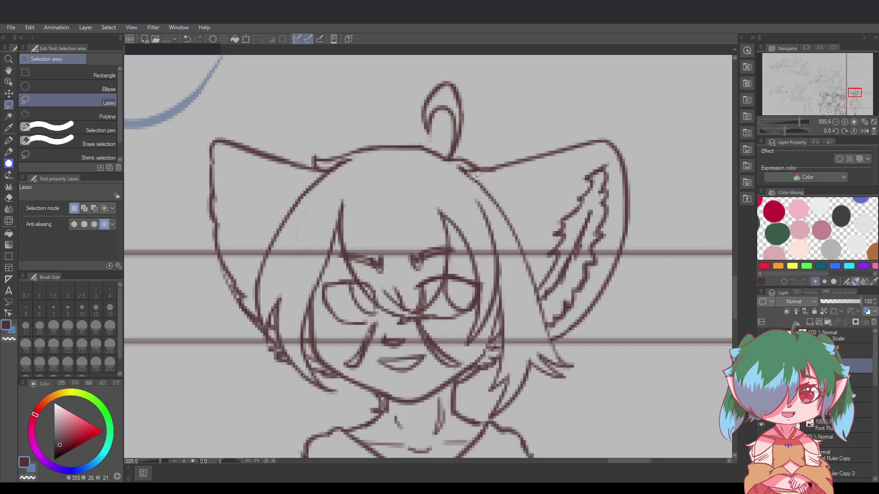
# Redraw the slanted cheek line beside the nose on the ruler side with the Mapping pen and save
pyautogui.click(9, 141)
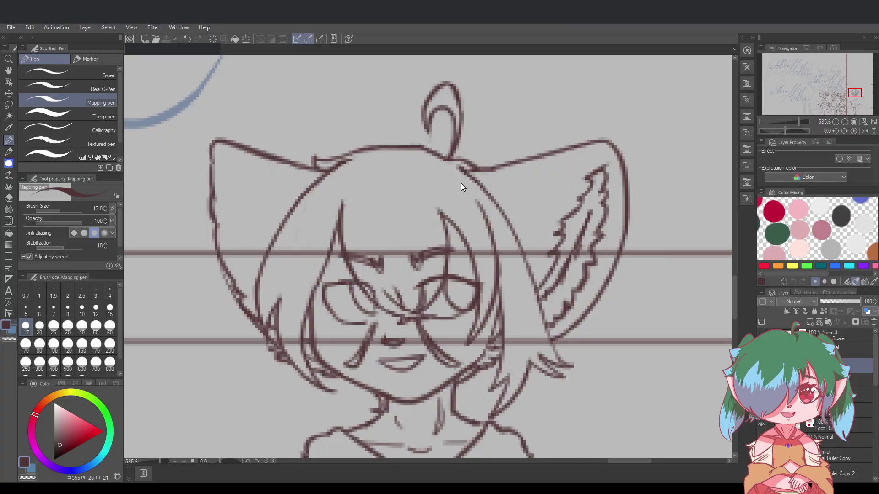
pyautogui.scroll(-11, 461, 184)
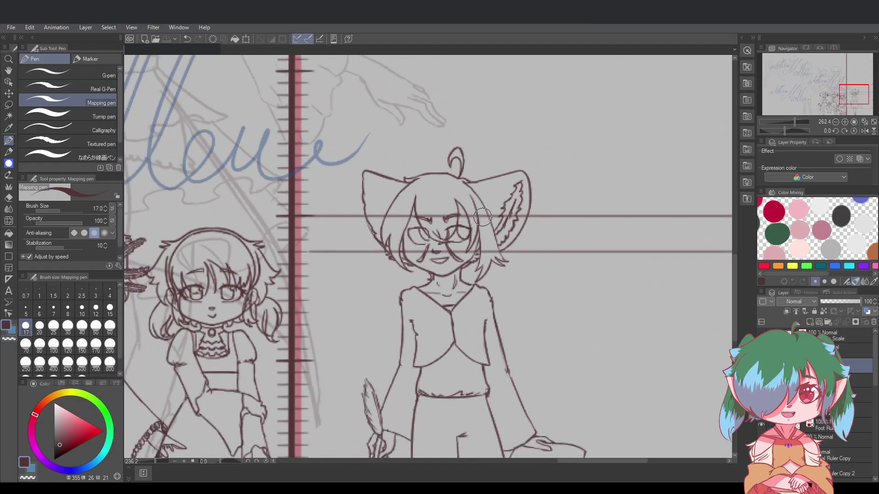
pyautogui.moveTo(732, 250); pyautogui.dragTo(737, 275)
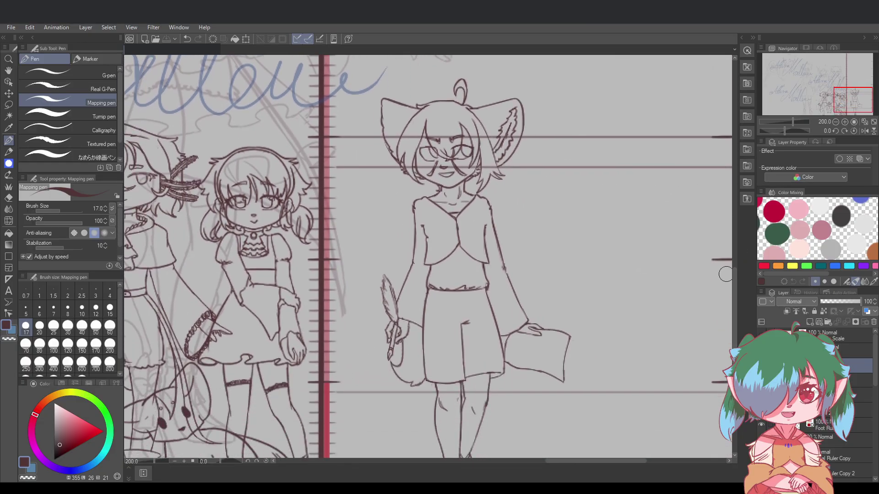
pyautogui.scroll(3, 476, 146)
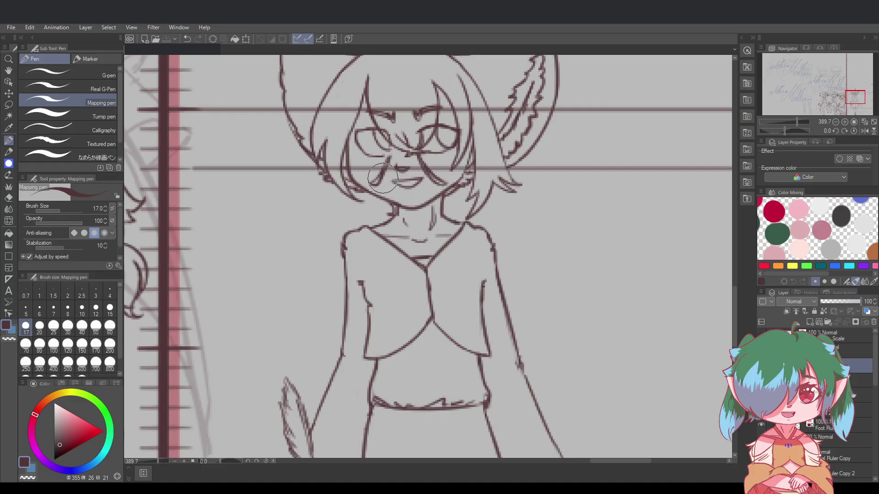
pyautogui.hotkey('ctrl', 'z')
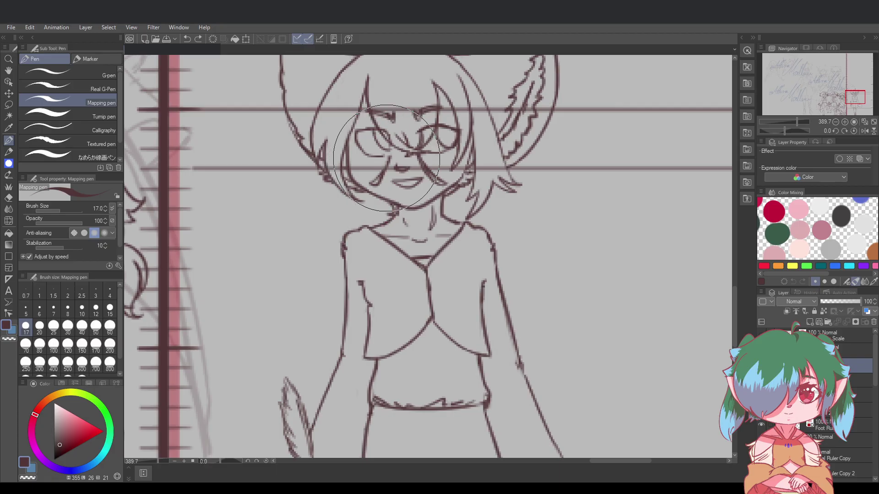
pyautogui.hotkey('ctrl', 's')
pyautogui.moveTo(387, 166); pyautogui.dragTo(390, 155)
pyautogui.hotkey('ctrl', 'z')
pyautogui.moveTo(391, 154); pyautogui.dragTo(388, 164)
pyautogui.hotkey('ctrl', 'z')
pyautogui.hotkey('ctrl', 's')
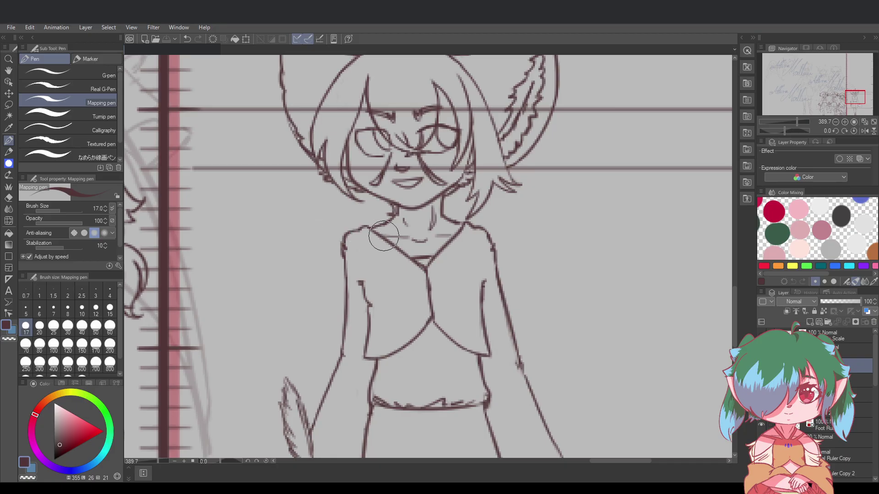
# Compare the refined figure's proportions with the neighbouring characters in the lineup
pyautogui.scroll(-4, 383, 235)
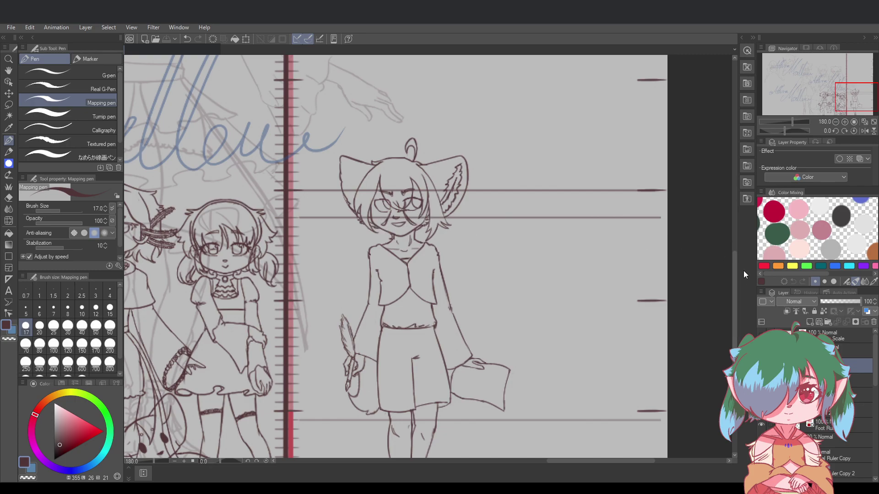
pyautogui.moveTo(734, 274); pyautogui.dragTo(733, 300)
pyautogui.scroll(-2, 557, 307)
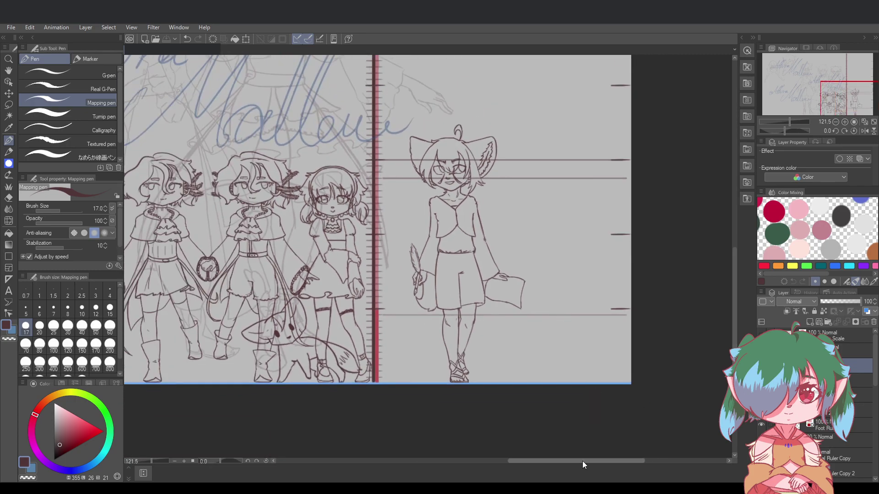
pyautogui.moveTo(582, 462); pyautogui.dragTo(570, 461)
pyautogui.moveTo(734, 336); pyautogui.dragTo(731, 324)
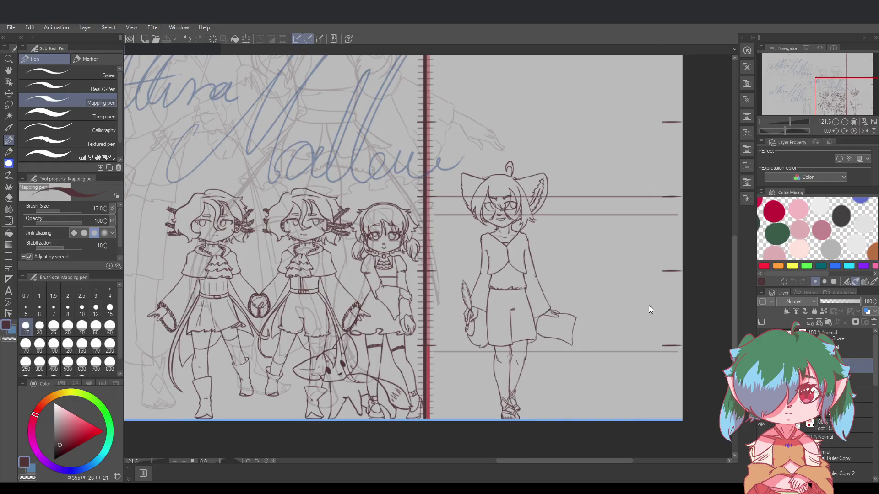
pyautogui.scroll(2, 502, 293)
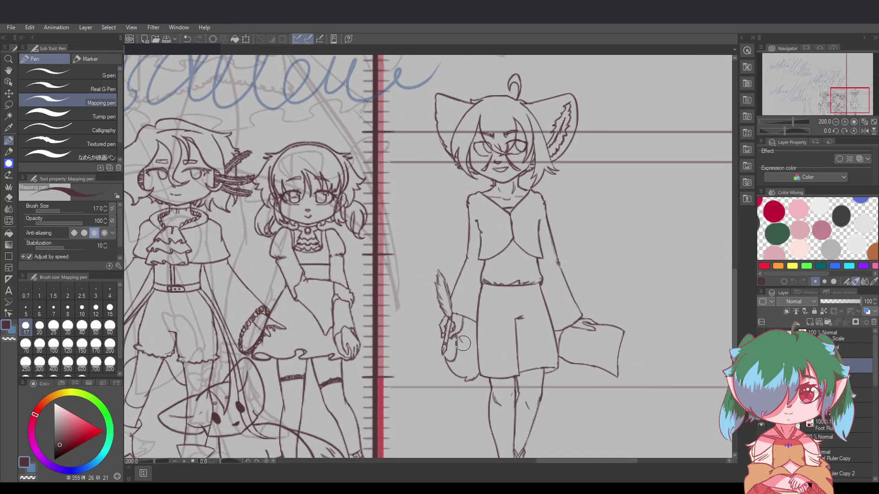
# Try out fur strokes on the tail between the quill hand and the skirt
pyautogui.hotkey('ctrl', 'z')
pyautogui.moveTo(458, 337)
pyautogui.mouseDown()
pyautogui.moveTo(472, 346)
pyautogui.moveTo(470, 339)
pyautogui.moveTo(468, 348)
pyautogui.moveTo(476, 333)
pyautogui.mouseUp()
pyautogui.hotkey('ctrl', 'z')
pyautogui.hotkey('ctrl', 'z')
pyautogui.hotkey('ctrl', 's')
pyautogui.hotkey('ctrl', 'z')
pyautogui.hotkey('ctrl', 'z')
pyautogui.moveTo(470, 321); pyautogui.dragTo(471, 344)
pyautogui.hotkey('ctrl', 'z')
pyautogui.hotkey('ctrl', 'z')
pyautogui.hotkey('ctrl', 'z')
pyautogui.moveTo(475, 337); pyautogui.dragTo(471, 345)
pyautogui.hotkey('ctrl', 'z')
pyautogui.moveTo(467, 344)
pyautogui.mouseDown()
pyautogui.moveTo(464, 330)
pyautogui.moveTo(461, 344)
pyautogui.mouseUp()
pyautogui.hotkey('ctrl', 'z')
pyautogui.hotkey('ctrl', 'z')
pyautogui.hotkey('ctrl', 'z')
pyautogui.hotkey('ctrl', 'z')
pyautogui.hotkey('ctrl', 'z')
# Draw a jagged fur edge across the tail between the quill hand and the skirt, and save
pyautogui.moveTo(459, 337); pyautogui.dragTo(461, 342)
pyautogui.moveTo(460, 331)
pyautogui.mouseDown()
pyautogui.moveTo(465, 341)
pyautogui.moveTo(473, 333)
pyautogui.moveTo(472, 343)
pyautogui.moveTo(462, 333)
pyautogui.mouseUp()
pyautogui.hotkey('ctrl', 'z')
pyautogui.hotkey('ctrl', 'z')
pyautogui.moveTo(466, 339)
pyautogui.mouseDown()
pyautogui.moveTo(470, 327)
pyautogui.moveTo(472, 339)
pyautogui.mouseUp()
pyautogui.hotkey('ctrl', 'z')
pyautogui.moveTo(463, 316); pyautogui.dragTo(474, 347)
pyautogui.hotkey('ctrl', 'z')
pyautogui.moveTo(462, 333); pyautogui.dragTo(469, 345)
pyautogui.moveTo(468, 330); pyautogui.dragTo(472, 342)
pyautogui.hotkey('ctrl', 'z')
pyautogui.moveTo(474, 330); pyautogui.dragTo(476, 337)
pyautogui.moveTo(467, 326); pyautogui.dragTo(471, 330)
pyautogui.hotkey('ctrl', 's')
# Erase the part of the paper sheet's lower edge that runs up to the skirt
pyautogui.scroll(-3, 484, 343)
pyautogui.scroll(2, 539, 383)
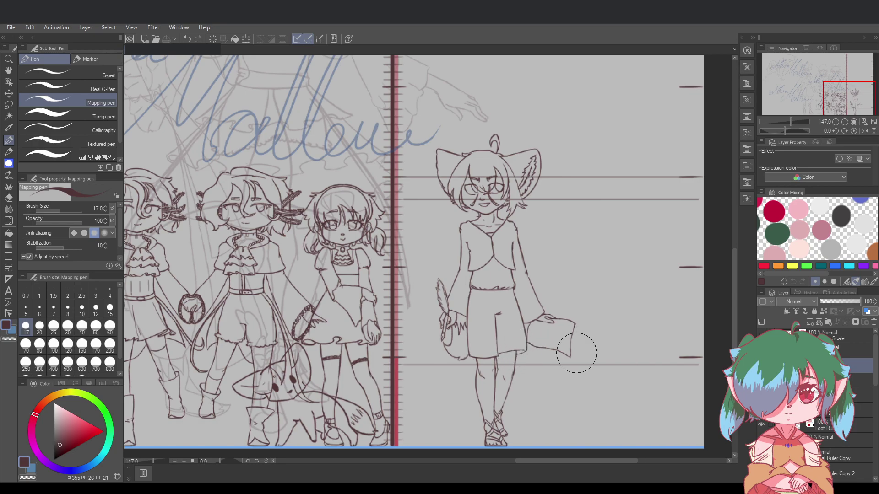
pyautogui.scroll(3, 581, 350)
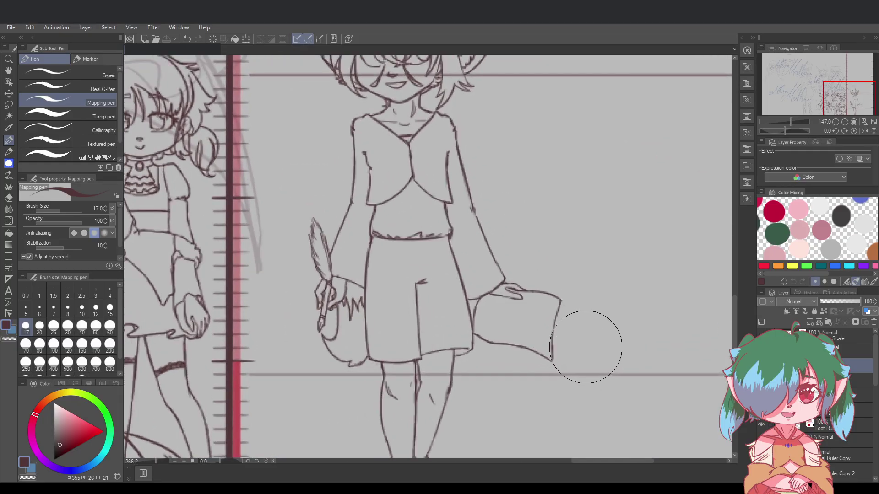
pyautogui.scroll(1, 585, 346)
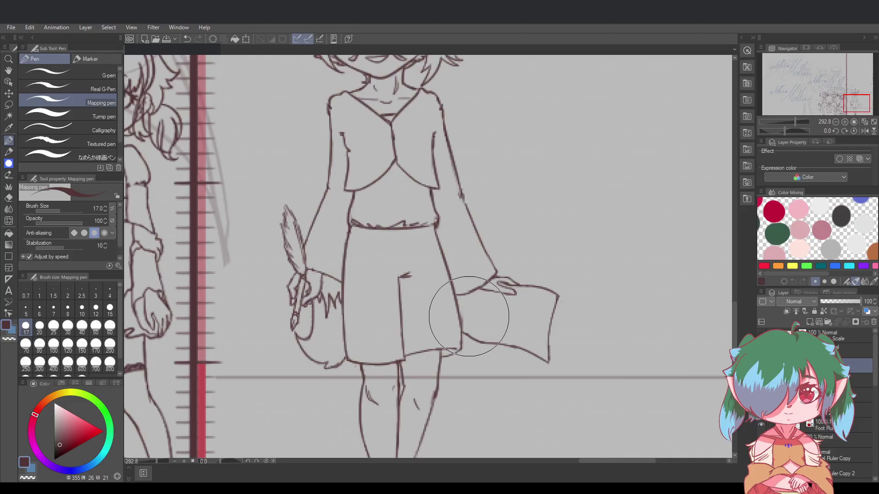
pyautogui.moveTo(480, 341); pyautogui.dragTo(467, 331)
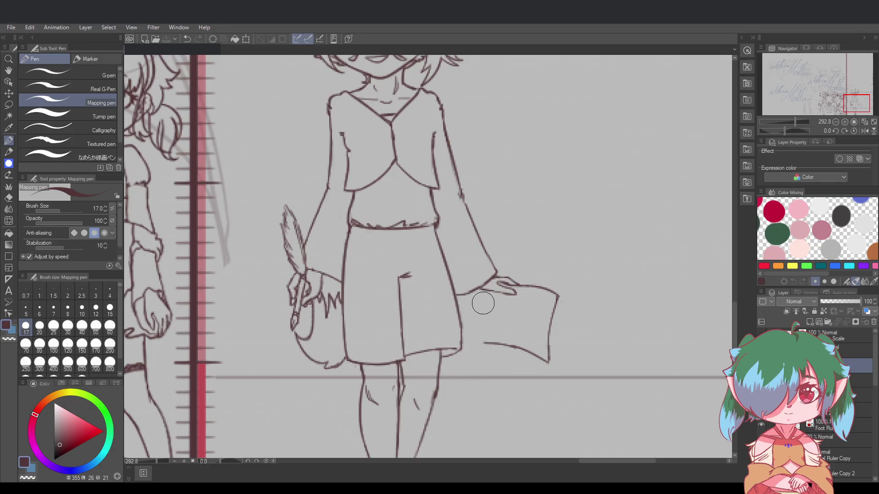
# Try out strokes for the paper sheet's inner edge and lower corner below the holding hand
pyautogui.hotkey('ctrl', 'z')
pyautogui.moveTo(495, 274); pyautogui.dragTo(480, 289)
pyautogui.hotkey('ctrl', 'z')
pyautogui.moveTo(484, 286)
pyautogui.mouseDown()
pyautogui.moveTo(465, 285)
pyautogui.moveTo(490, 284)
pyautogui.moveTo(468, 281)
pyautogui.moveTo(517, 302)
pyautogui.moveTo(504, 296)
pyautogui.moveTo(490, 366)
pyautogui.mouseUp()
pyautogui.hotkey('ctrl', 'z')
pyautogui.hotkey('ctrl', 'z')
pyautogui.hotkey('ctrl', 'z')
pyautogui.moveTo(492, 284); pyautogui.dragTo(463, 285)
pyautogui.hotkey('ctrl', 'z')
pyautogui.hotkey('ctrl', 'z')
pyautogui.hotkey('ctrl', 'z')
# Draw the paper sheet's curved inner edge from the hand down to a folded lower corner, and save
pyautogui.moveTo(469, 293); pyautogui.dragTo(461, 346)
pyautogui.hotkey('ctrl', 'z')
pyautogui.moveTo(469, 298); pyautogui.dragTo(463, 339)
pyautogui.moveTo(476, 289)
pyautogui.mouseDown()
pyautogui.moveTo(465, 333)
pyautogui.moveTo(466, 322)
pyautogui.moveTo(475, 359)
pyautogui.moveTo(467, 340)
pyautogui.moveTo(487, 374)
pyautogui.mouseUp()
pyautogui.hotkey('ctrl', 'z')
pyautogui.hotkey('ctrl', 'z')
pyautogui.hotkey('ctrl', 'z')
pyautogui.hotkey('ctrl', 'z')
pyautogui.hotkey('ctrl', 'z')
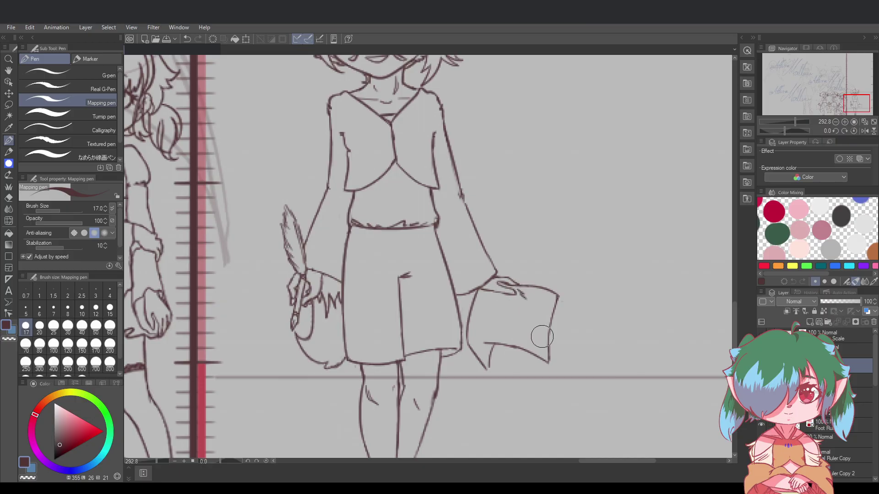
pyautogui.hotkey('ctrl', 's')
# Lasso and clear the stray line fragments where the fingers meet the paper's upper edge
pyautogui.press('m')
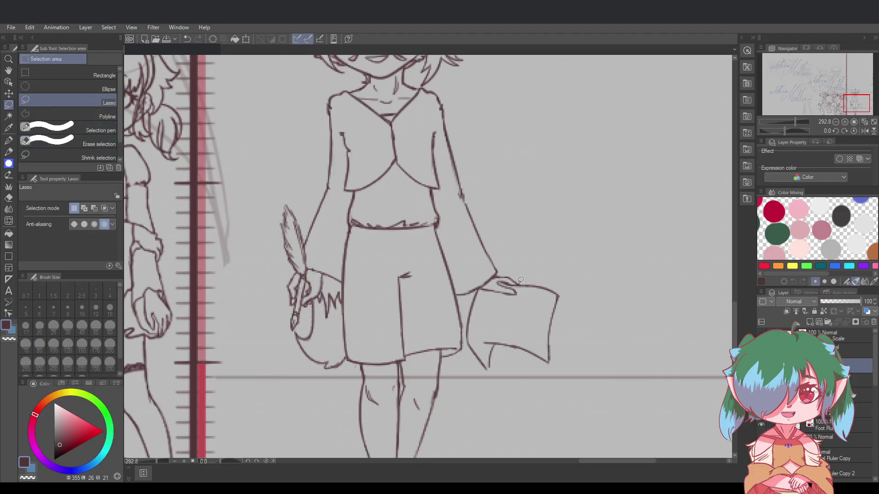
pyautogui.moveTo(524, 284); pyautogui.dragTo(505, 283)
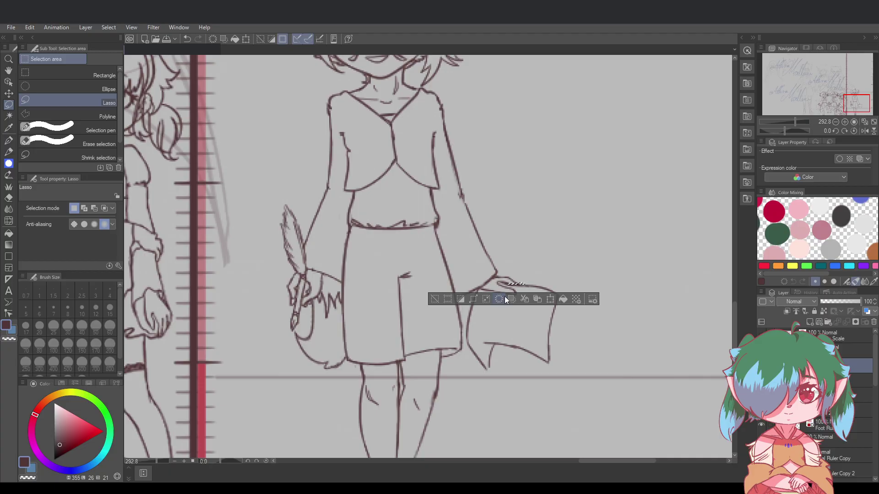
pyautogui.click(504, 299)
pyautogui.click(534, 280)
pyautogui.scroll(3, 544, 283)
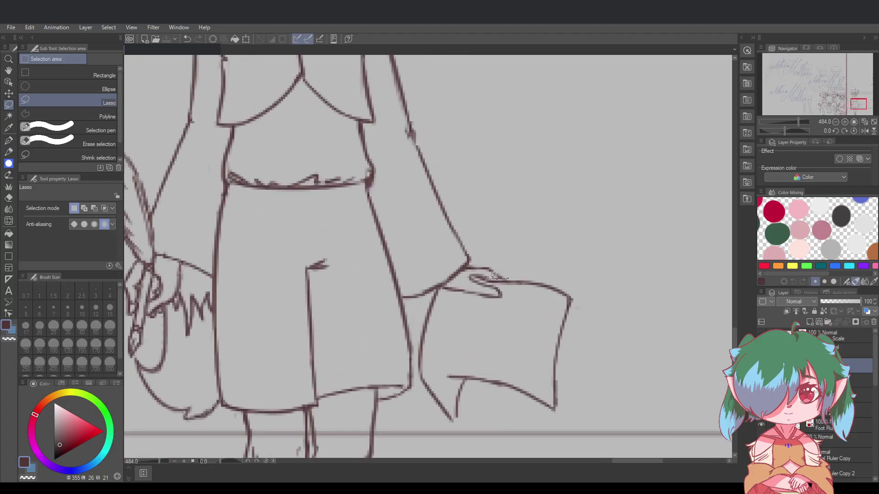
pyautogui.moveTo(517, 277)
pyautogui.mouseDown()
pyautogui.moveTo(476, 271)
pyautogui.moveTo(498, 275)
pyautogui.mouseUp()
pyautogui.click(520, 269)
pyautogui.click(488, 271)
pyautogui.click(498, 275)
# Lasso the paper's upper edge and rotate and shift it slightly to meet the outer corner
pyautogui.moveTo(576, 299); pyautogui.dragTo(535, 279)
pyautogui.click(546, 285)
pyautogui.moveTo(591, 298); pyautogui.dragTo(566, 300)
pyautogui.click(567, 321)
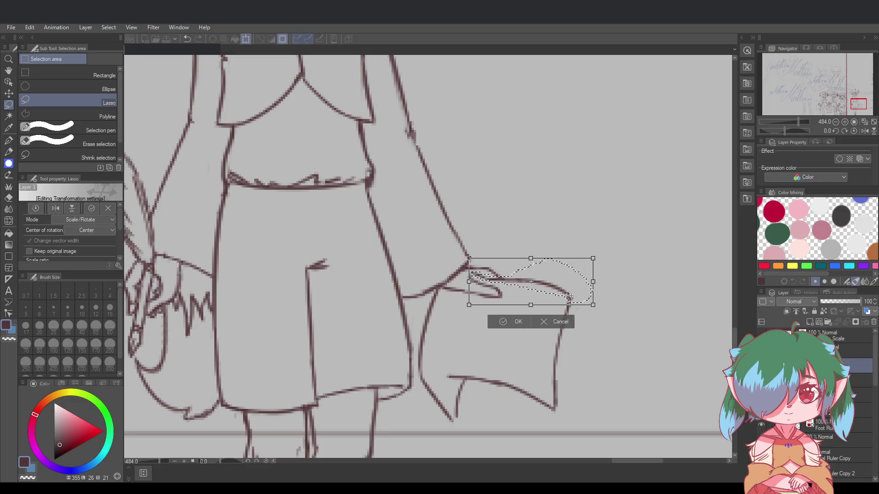
pyautogui.moveTo(612, 254)
pyautogui.mouseDown()
pyautogui.moveTo(605, 247)
pyautogui.moveTo(617, 247)
pyautogui.mouseUp()
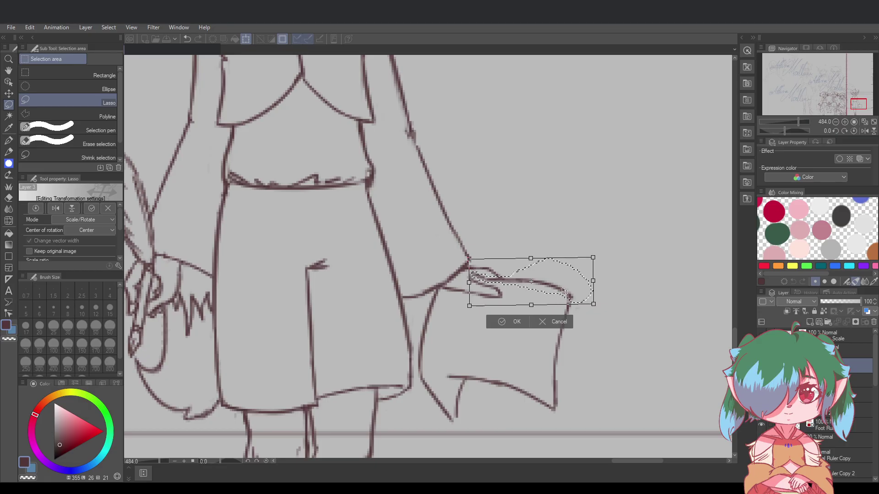
pyautogui.moveTo(564, 291); pyautogui.dragTo(563, 289)
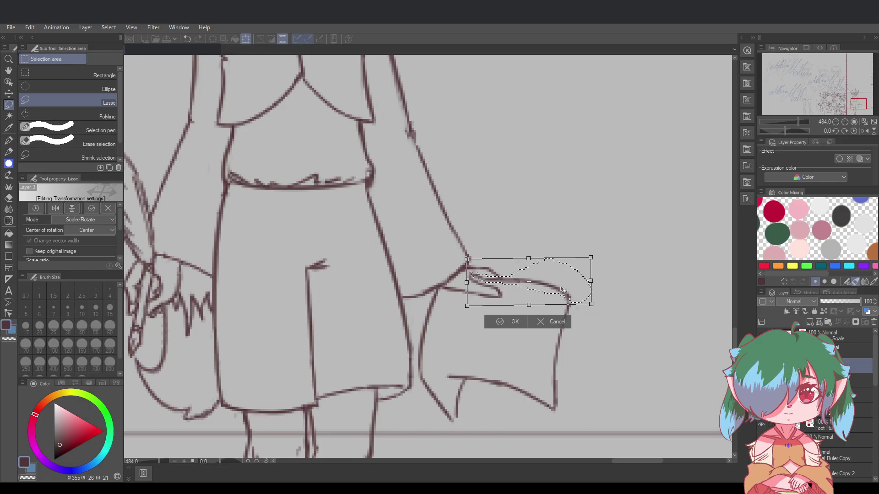
pyautogui.click(508, 322)
pyautogui.click(524, 273)
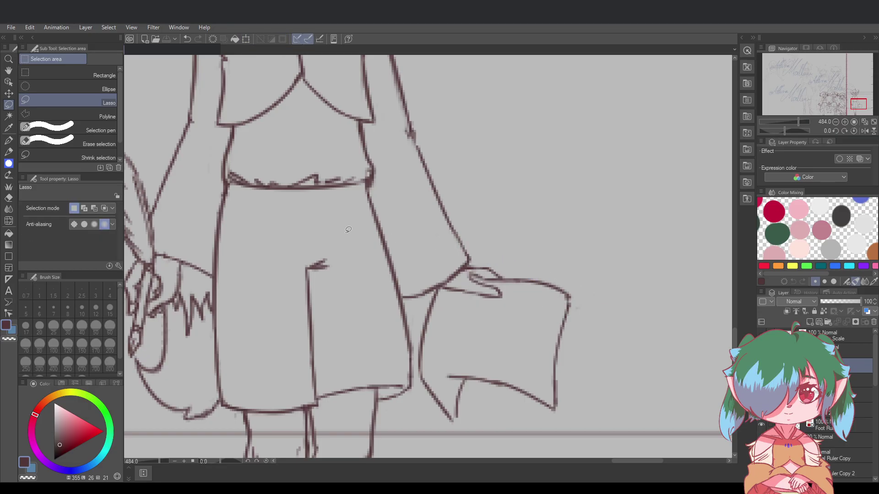
# Delete the rough line between the fingers, redraw the fingers holding the paper with the Mapping pen, and save
pyautogui.moveTo(487, 273); pyautogui.dragTo(475, 273)
pyautogui.press('Delete')
pyautogui.click(491, 270)
pyautogui.press('p')
pyautogui.moveTo(473, 278); pyautogui.dragTo(479, 283)
pyautogui.hotkey('ctrl', 'z')
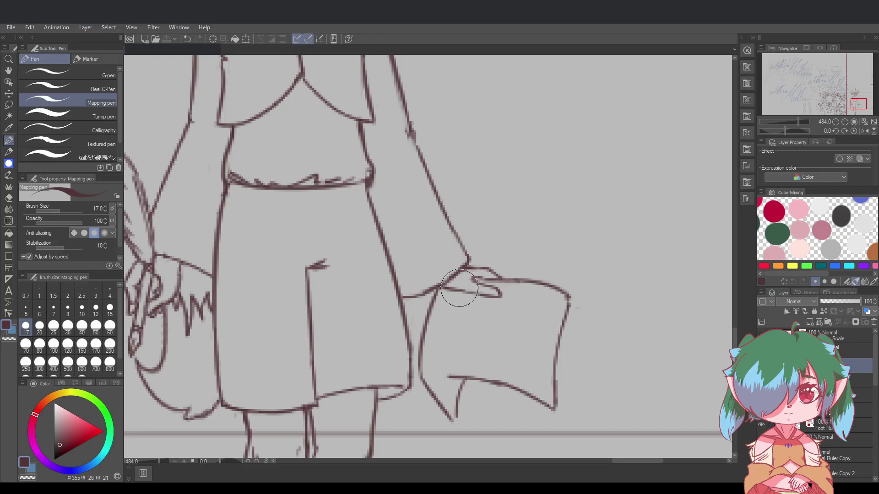
pyautogui.hotkey('ctrl', 'z')
pyautogui.moveTo(484, 277); pyautogui.dragTo(487, 279)
pyautogui.hotkey('ctrl', 'z')
pyautogui.moveTo(482, 295); pyautogui.dragTo(486, 299)
pyautogui.hotkey('ctrl', 's')
# Extend the paper's lower edge slightly toward the skirt and erase the folded corner beneath it
pyautogui.moveTo(444, 378); pyautogui.dragTo(435, 379)
pyautogui.moveTo(459, 417)
pyautogui.mouseDown()
pyautogui.moveTo(469, 399)
pyautogui.moveTo(443, 407)
pyautogui.moveTo(462, 392)
pyautogui.mouseUp()
pyautogui.hotkey('ctrl', 'z')
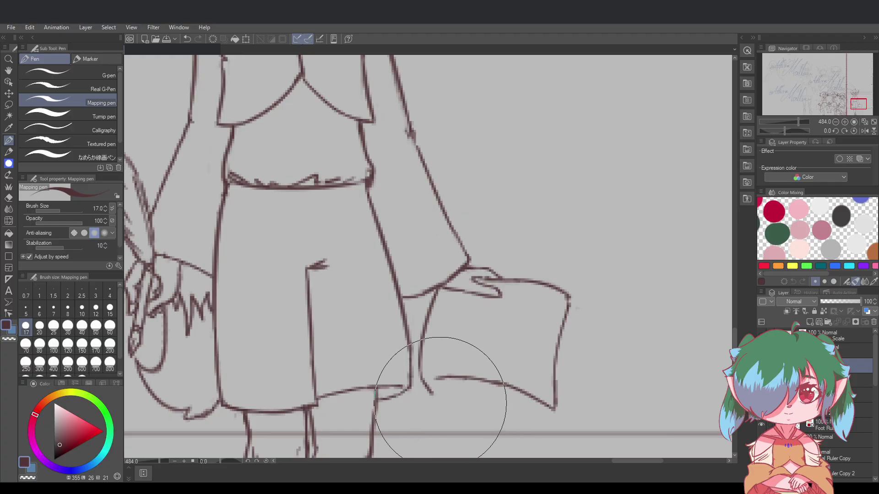
pyautogui.moveTo(436, 399); pyautogui.dragTo(424, 385)
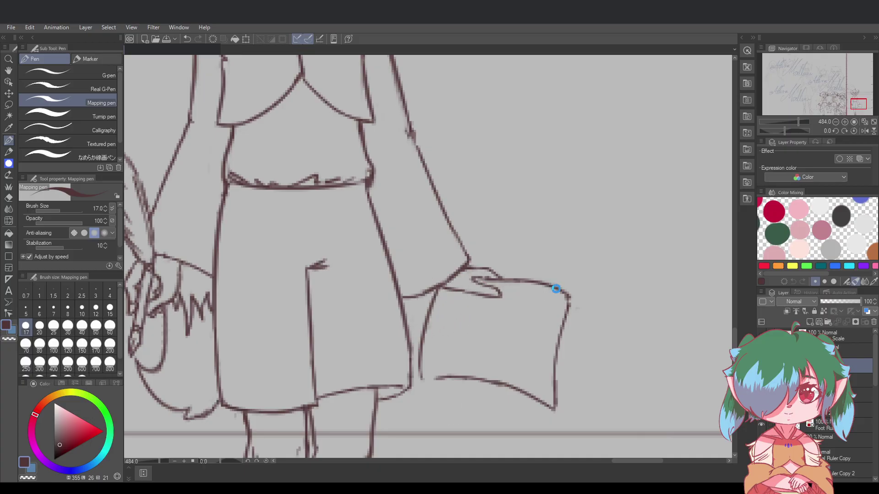
# Try out curved lines across the paper sheet between its upper and lower edges
pyautogui.moveTo(565, 295)
pyautogui.mouseDown()
pyautogui.moveTo(515, 283)
pyautogui.moveTo(461, 284)
pyautogui.mouseUp()
pyautogui.hotkey('ctrl', 'z')
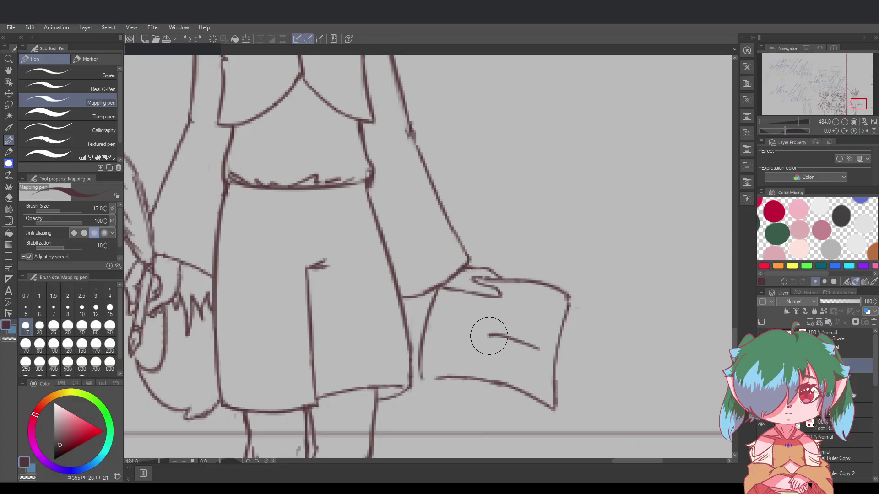
pyautogui.moveTo(546, 356)
pyautogui.mouseDown()
pyautogui.moveTo(501, 333)
pyautogui.moveTo(446, 340)
pyautogui.mouseUp()
pyautogui.hotkey('ctrl', 'z')
pyautogui.moveTo(547, 337)
pyautogui.mouseDown()
pyautogui.moveTo(510, 315)
pyautogui.moveTo(445, 320)
pyautogui.mouseUp()
pyautogui.hotkey('ctrl', 'z')
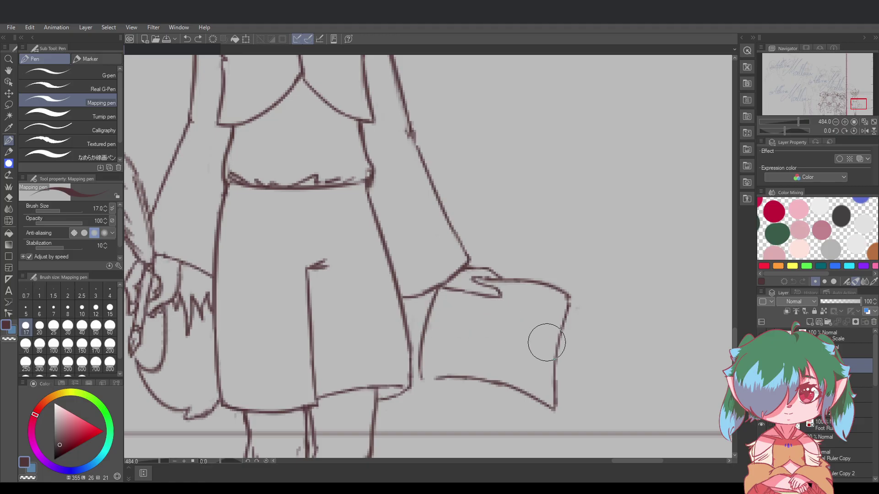
pyautogui.moveTo(548, 341)
pyautogui.mouseDown()
pyautogui.moveTo(515, 315)
pyautogui.moveTo(447, 310)
pyautogui.mouseUp()
pyautogui.hotkey('ctrl', 'z')
pyautogui.moveTo(551, 340)
pyautogui.mouseDown()
pyautogui.moveTo(516, 316)
pyautogui.moveTo(429, 314)
pyautogui.moveTo(464, 321)
pyautogui.mouseUp()
pyautogui.hotkey('ctrl', 'z')
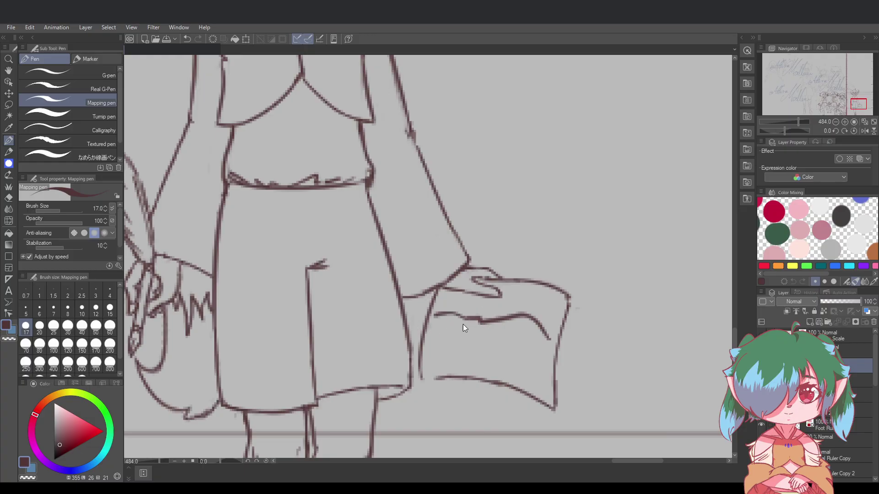
pyautogui.hotkey('ctrl', 'z')
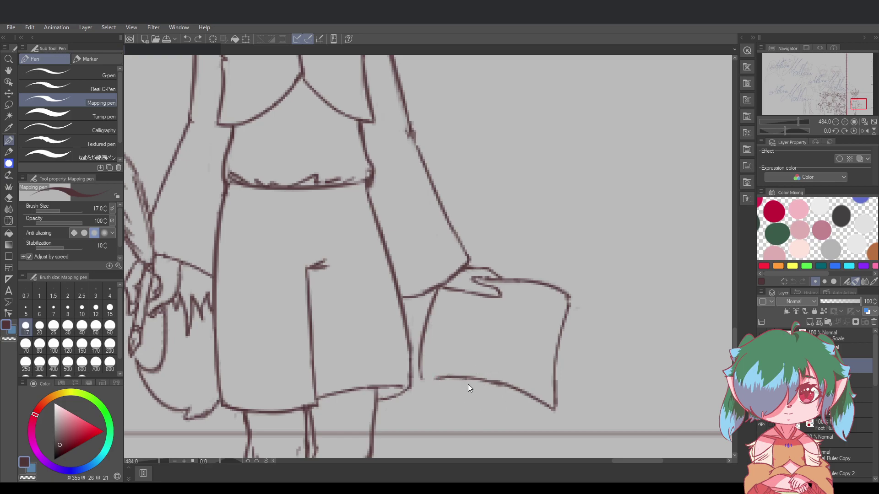
# Try out fold strokes hanging from the paper sheet's lower edge
pyautogui.moveTo(435, 376); pyautogui.dragTo(510, 397)
pyautogui.moveTo(445, 374)
pyautogui.mouseDown()
pyautogui.moveTo(491, 409)
pyautogui.moveTo(490, 391)
pyautogui.moveTo(490, 412)
pyautogui.moveTo(532, 418)
pyautogui.moveTo(498, 417)
pyautogui.moveTo(507, 410)
pyautogui.moveTo(482, 422)
pyautogui.mouseUp()
pyautogui.hotkey('ctrl', 'z')
pyautogui.hotkey('ctrl', 'z')
pyautogui.moveTo(501, 387); pyautogui.dragTo(461, 425)
pyautogui.hotkey('ctrl', 'z')
pyautogui.hotkey('ctrl', 'z')
pyautogui.moveTo(491, 386)
pyautogui.mouseDown()
pyautogui.moveTo(454, 426)
pyautogui.moveTo(426, 428)
pyautogui.moveTo(487, 412)
pyautogui.moveTo(494, 388)
pyautogui.mouseUp()
pyautogui.hotkey('ctrl', 'z')
pyautogui.hotkey('ctrl', 'z')
# Draw a pointed curled corner hanging below the paper's lower edge and joining its inner edge
pyautogui.moveTo(431, 437)
pyautogui.mouseDown()
pyautogui.moveTo(467, 391)
pyautogui.moveTo(457, 397)
pyautogui.moveTo(454, 428)
pyautogui.moveTo(469, 385)
pyautogui.moveTo(471, 420)
pyautogui.moveTo(491, 384)
pyautogui.mouseUp()
pyautogui.hotkey('ctrl', 'z')
pyautogui.hotkey('ctrl', 'z')
pyautogui.moveTo(421, 379)
pyautogui.mouseDown()
pyautogui.moveTo(452, 404)
pyautogui.moveTo(457, 417)
pyautogui.moveTo(438, 430)
pyautogui.moveTo(459, 435)
pyautogui.moveTo(452, 440)
pyautogui.mouseUp()
pyautogui.hotkey('ctrl', 'z')
pyautogui.hotkey('ctrl', 'z')
pyautogui.hotkey('ctrl', 'z')
pyautogui.hotkey('ctrl', 'z')
pyautogui.hotkey('ctrl', 'z')
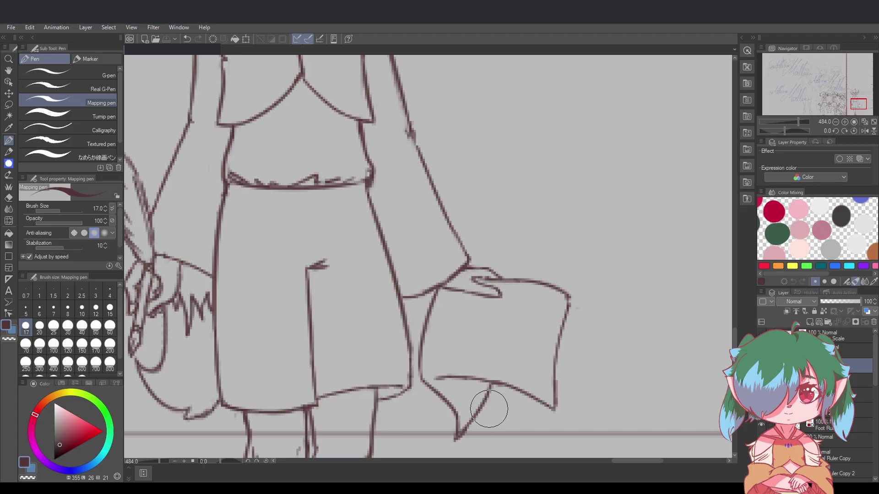
# Redraw the inner side and tip of the paper's curled corner so the curl is slightly shorter
pyautogui.scroll(-9, 499, 346)
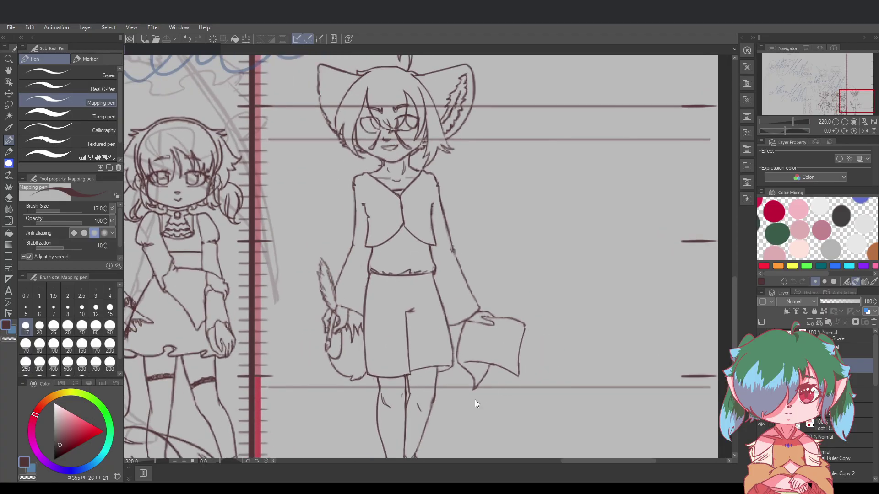
pyautogui.scroll(4, 474, 404)
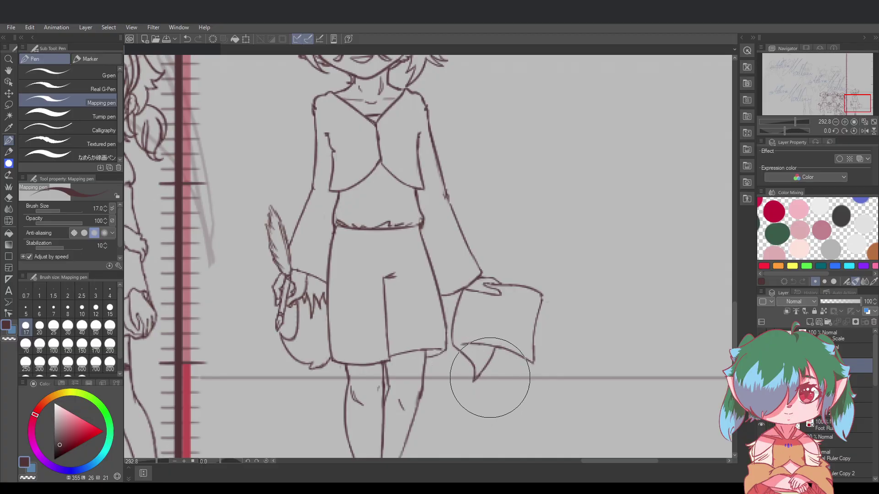
pyautogui.hotkey('ctrl', 'z')
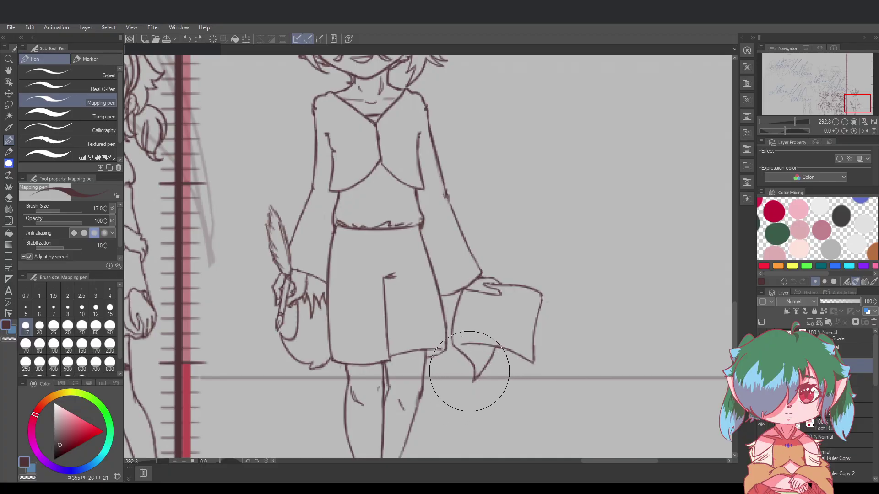
pyautogui.hotkey('ctrl', 'z')
pyautogui.moveTo(453, 346); pyautogui.dragTo(476, 378)
pyautogui.hotkey('ctrl', 'z')
pyautogui.moveTo(476, 378); pyautogui.dragTo(481, 373)
pyautogui.hotkey('ctrl', 'z')
pyautogui.hotkey('ctrl', 'z')
pyautogui.hotkey('ctrl', 'z')
pyautogui.moveTo(488, 366); pyautogui.dragTo(476, 377)
# Tidy the tips of the paper sheet's two outer corners and the curled corner, and save
pyautogui.moveTo(530, 363); pyautogui.dragTo(534, 359)
pyautogui.hotkey('ctrl', 'z')
pyautogui.hotkey('ctrl', 'z')
pyautogui.moveTo(532, 362); pyautogui.dragTo(533, 359)
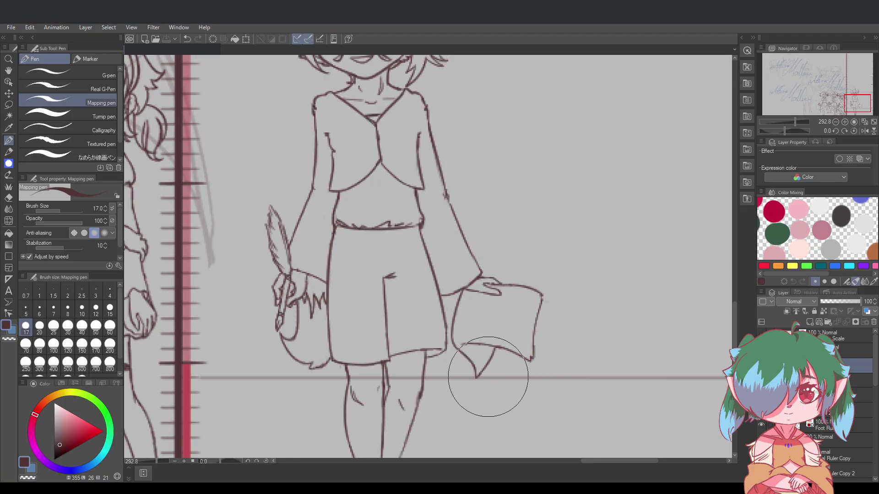
pyautogui.moveTo(480, 387); pyautogui.dragTo(480, 384)
pyautogui.moveTo(542, 297); pyautogui.dragTo(542, 299)
pyautogui.hotkey('ctrl', 'z')
pyautogui.hotkey('ctrl', 'y')
pyautogui.hotkey('ctrl', 's')
# Check the paper sheet against the whole figure and touch up its outer lower corner
pyautogui.scroll(-1, 517, 403)
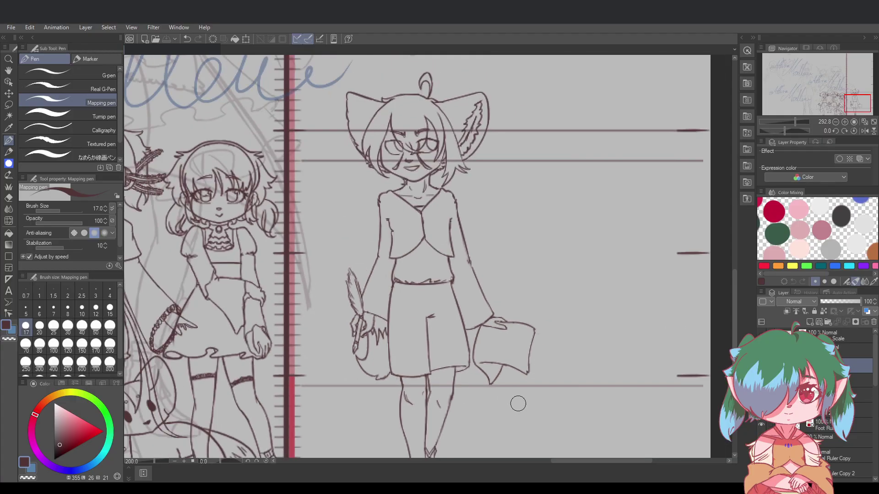
pyautogui.scroll(1, 589, 386)
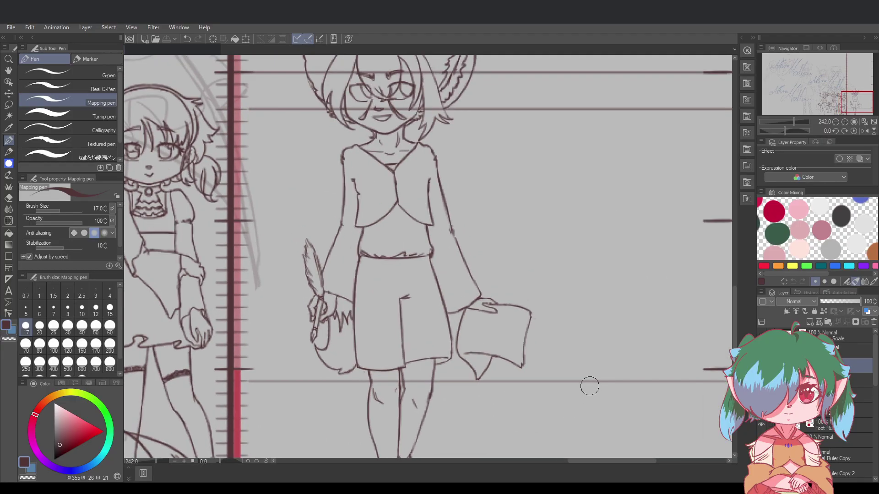
pyautogui.scroll(-2, 643, 366)
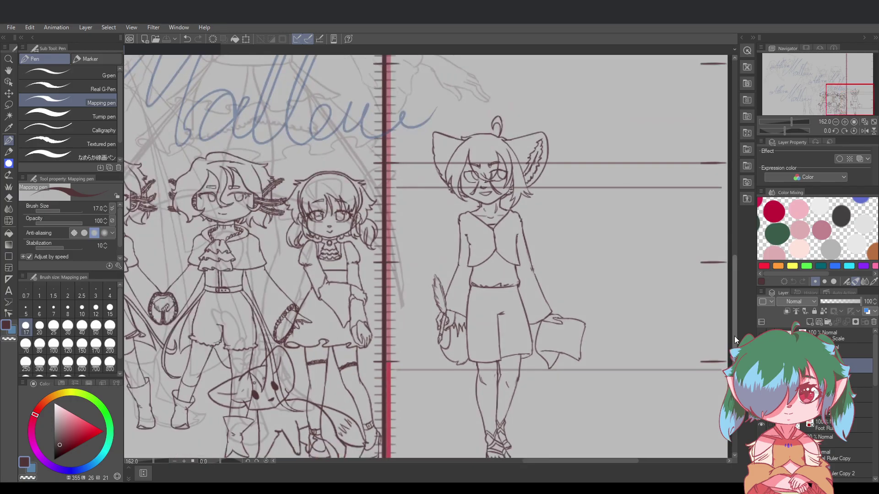
pyautogui.scroll(2, 604, 355)
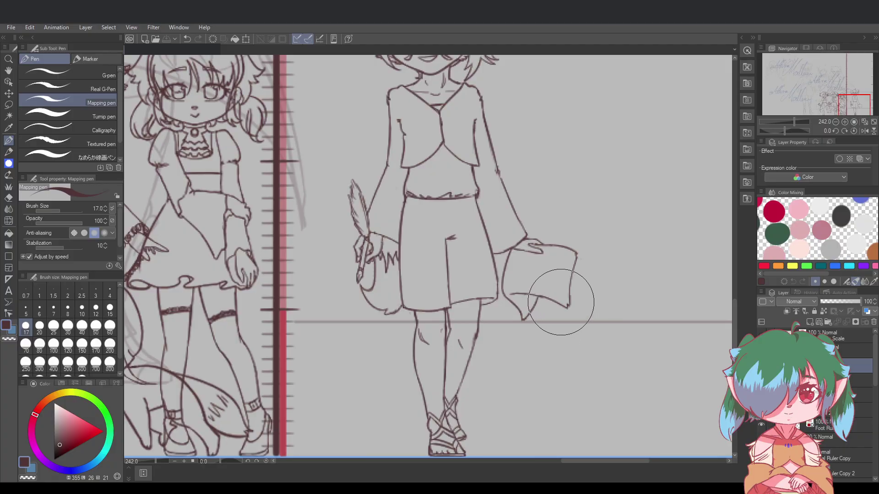
pyautogui.hotkey('ctrl', 'z')
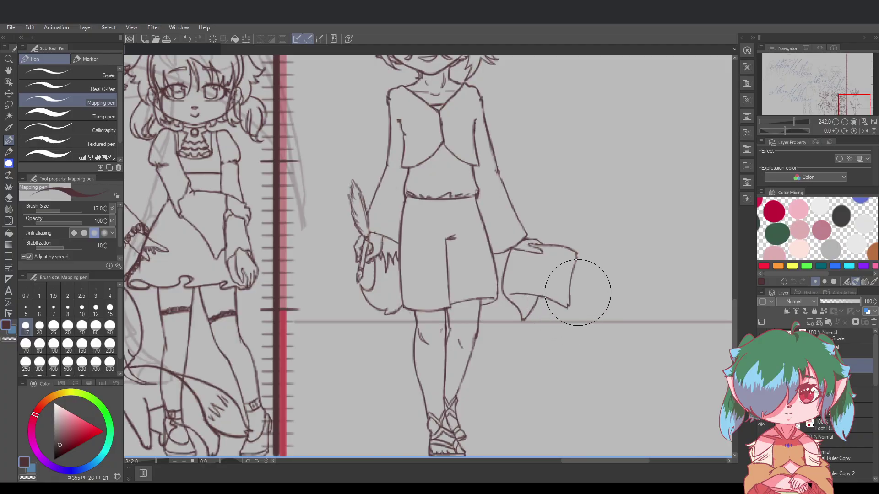
pyautogui.hotkey('ctrl', 'y')
pyautogui.hotkey('ctrl', 'z')
pyautogui.moveTo(562, 305); pyautogui.dragTo(569, 310)
# Lasso the quill's feather and move it slightly upward, away from the hand
pyautogui.scroll(-3, 647, 326)
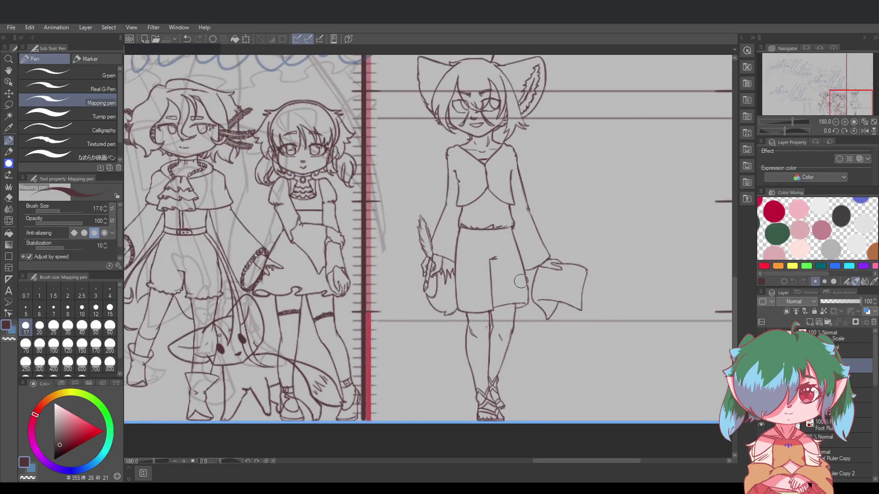
pyautogui.scroll(6, 471, 249)
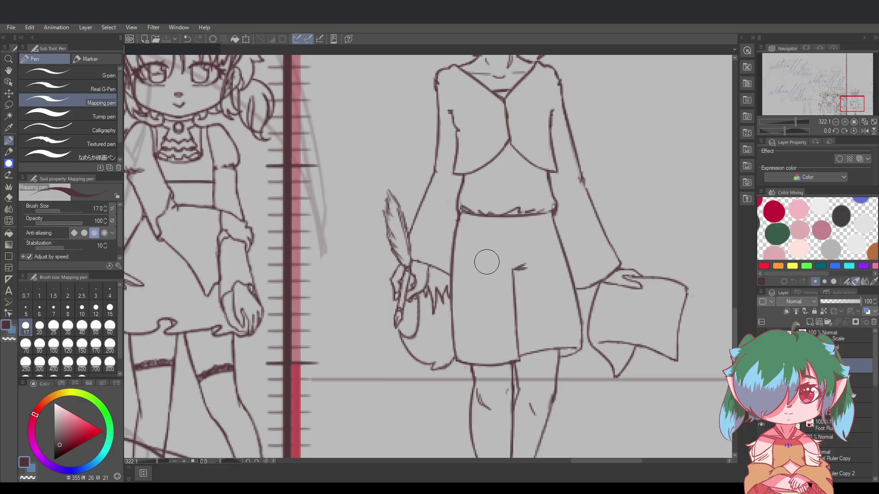
pyautogui.click(9, 105)
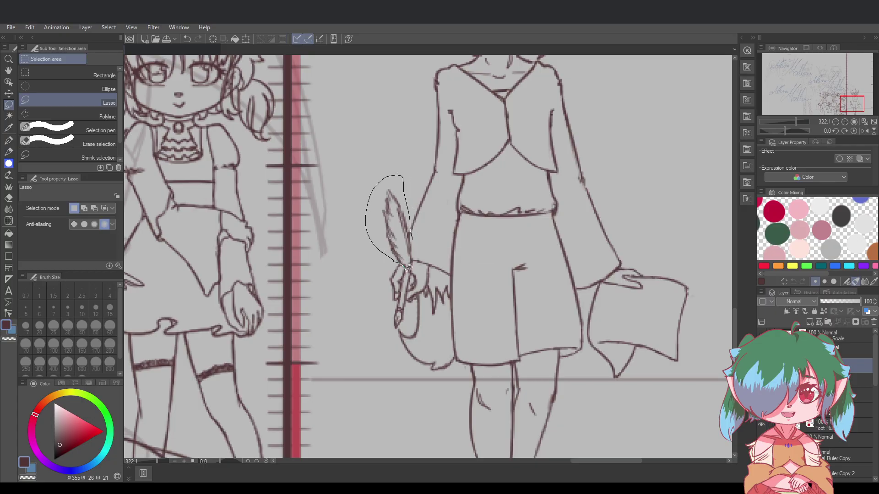
pyautogui.moveTo(409, 270); pyautogui.dragTo(409, 271)
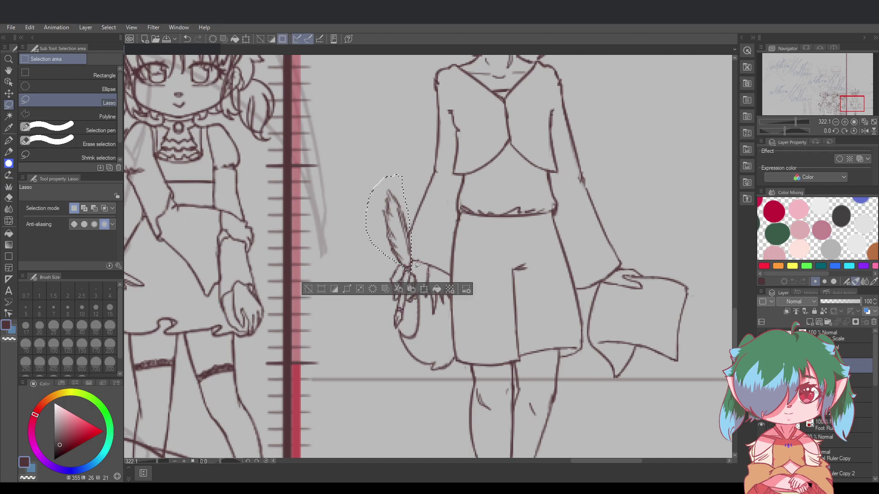
pyautogui.hotkey('ctrl', 'd')
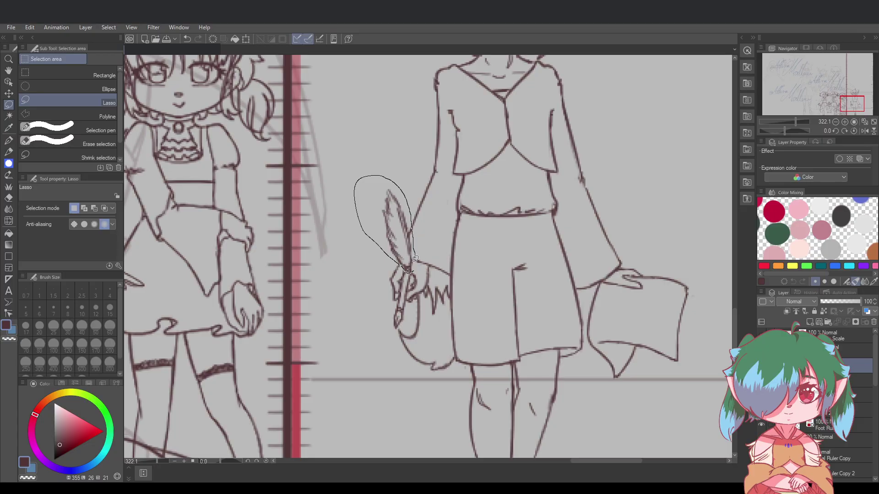
pyautogui.moveTo(415, 262)
pyautogui.mouseDown()
pyautogui.moveTo(412, 270)
pyautogui.moveTo(412, 260)
pyautogui.mouseUp()
pyautogui.click(422, 287)
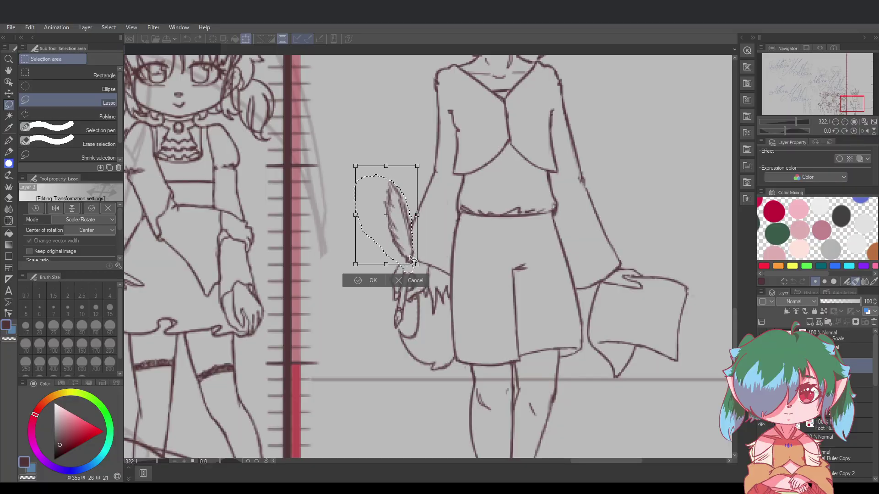
pyautogui.click(375, 280)
pyautogui.hotkey('ctrl', 'd')
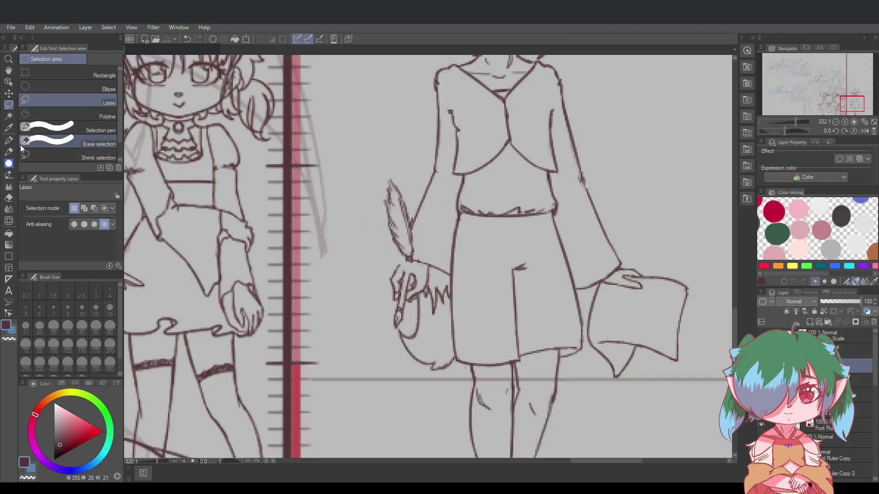
# Draw the missing piece of quill shaft between the moved feather and the hand with the Mapping pen
pyautogui.click(9, 140)
pyautogui.scroll(2, 463, 300)
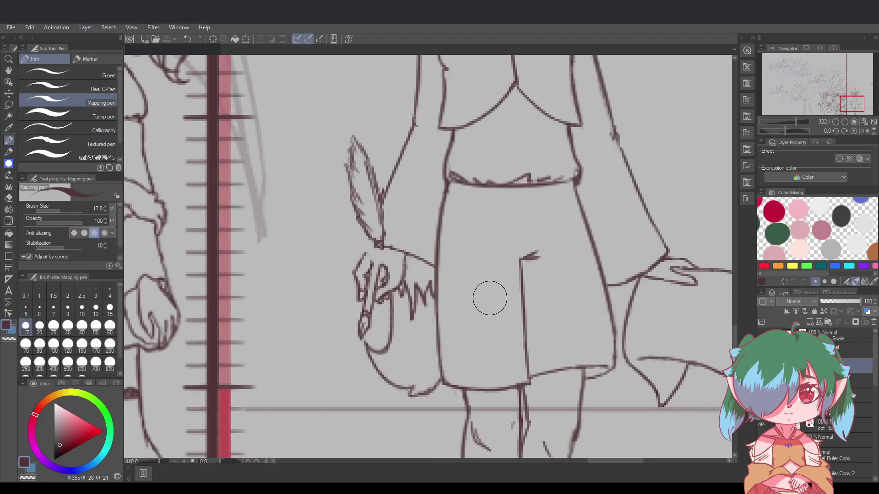
pyautogui.moveTo(376, 248)
pyautogui.mouseDown()
pyautogui.moveTo(364, 255)
pyautogui.moveTo(380, 267)
pyautogui.mouseUp()
pyautogui.hotkey('ctrl', 'z')
pyautogui.hotkey('ctrl', 'z')
pyautogui.hotkey('ctrl', 'z')
pyautogui.hotkey('ctrl', 'z')
pyautogui.hotkey('ctrl', 'z')
pyautogui.hotkey('ctrl', 'z')
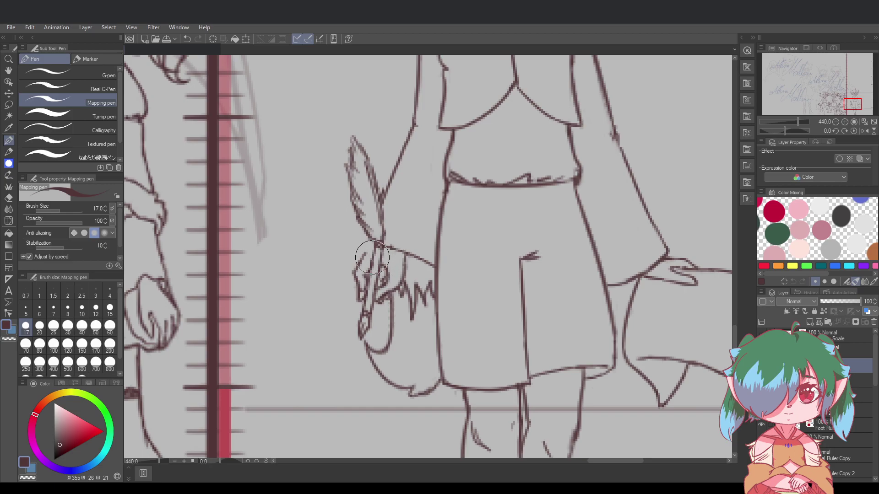
pyautogui.hotkey('ctrl', 'z')
# Redraw the finger and knuckle outline beside the quill shaft
pyautogui.moveTo(362, 255)
pyautogui.mouseDown()
pyautogui.moveTo(375, 248)
pyautogui.moveTo(360, 257)
pyautogui.mouseUp()
pyautogui.hotkey('ctrl', 'z')
pyautogui.hotkey('ctrl', 'z')
pyautogui.hotkey('ctrl', 'z')
pyautogui.hotkey('ctrl', 'z')
# Draw a short line from the sleeve cuff to the skirt above the tail's jagged fur
pyautogui.moveTo(409, 278); pyautogui.dragTo(435, 277)
pyautogui.hotkey('ctrl', 'z')
pyautogui.hotkey('ctrl', 'z')
pyautogui.hotkey('ctrl', 'z')
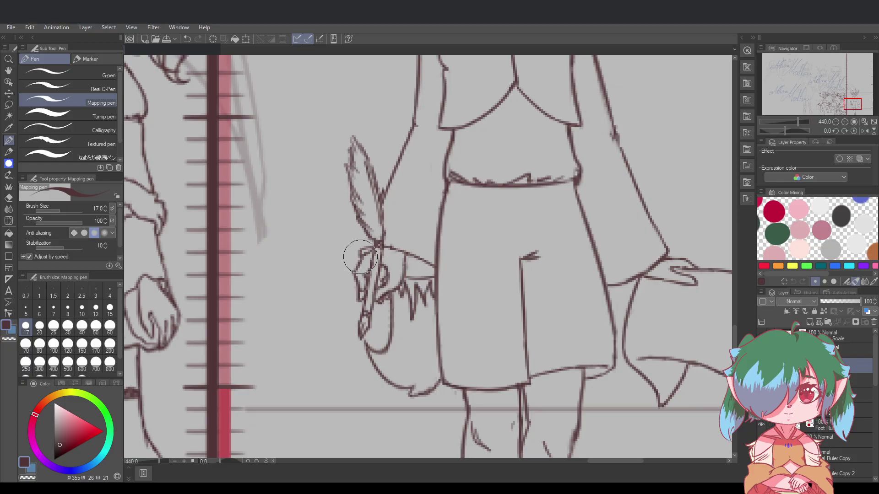
# Try to continue the forearm line behind the quill's feather down to the hand
pyautogui.moveTo(353, 256)
pyautogui.mouseDown()
pyautogui.moveTo(362, 235)
pyautogui.moveTo(379, 242)
pyautogui.mouseUp()
pyautogui.hotkey('ctrl', 'z')
pyautogui.moveTo(380, 204); pyautogui.dragTo(363, 234)
pyautogui.hotkey('ctrl', 'z')
pyautogui.hotkey('ctrl', 'z')
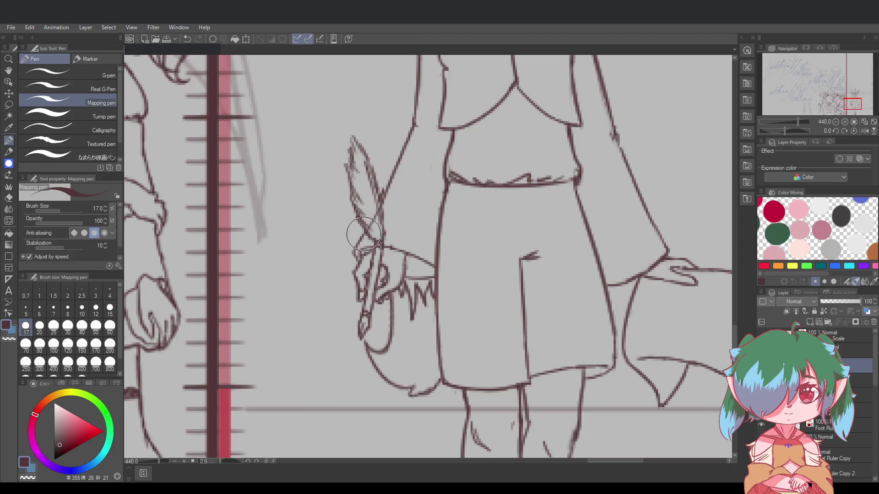
pyautogui.hotkey('ctrl', 'z')
# Draw a short stroke along the outer knuckle of the quill hand and save the file
pyautogui.moveTo(348, 252); pyautogui.dragTo(361, 261)
pyautogui.hotkey('ctrl', 'z')
pyautogui.moveTo(354, 252); pyautogui.dragTo(361, 255)
pyautogui.hotkey('ctrl', 's')
# Try to redraw the lower sleeve-cuff line running to the skirt above the tail's fur
pyautogui.moveTo(410, 278); pyautogui.dragTo(437, 277)
pyautogui.hotkey('ctrl', 'z')
pyautogui.hotkey('ctrl', 'z')
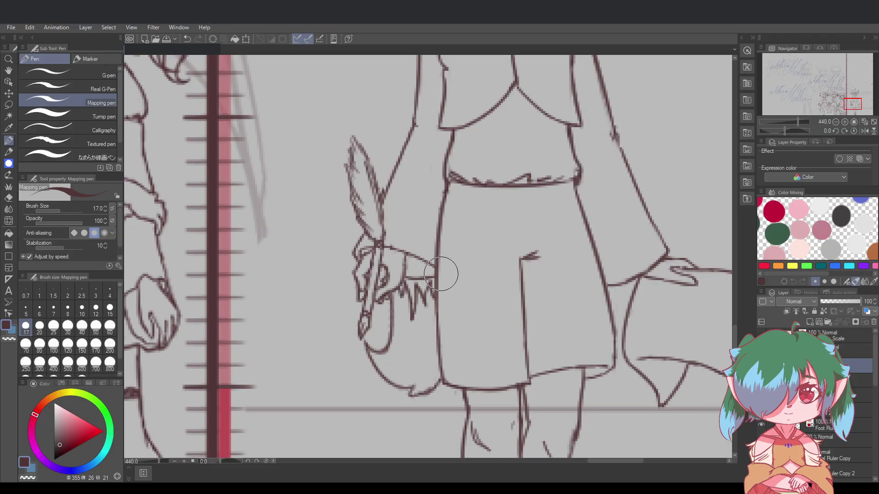
pyautogui.hotkey('ctrl', 'z')
pyautogui.moveTo(406, 278); pyautogui.dragTo(432, 277)
pyautogui.hotkey('ctrl', 'z')
pyautogui.hotkey('ctrl', 'z')
pyautogui.hotkey('ctrl', 'z')
# Undo and redo the latest stroke around the quill hand to compare both versions, keep it, and save the file
pyautogui.scroll(-5, 453, 292)
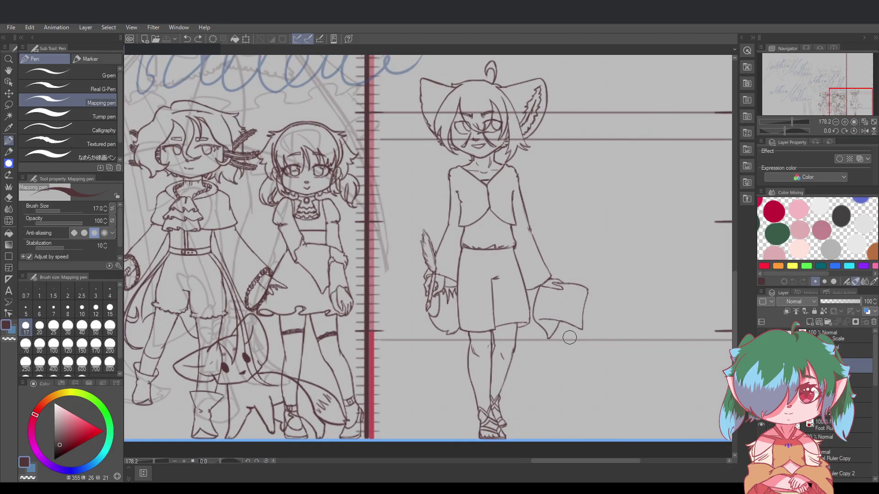
pyautogui.scroll(4, 448, 266)
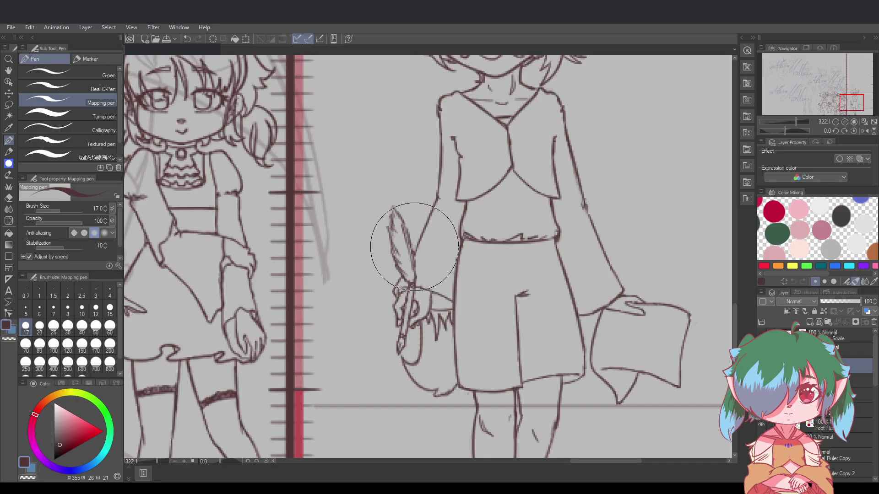
pyautogui.hotkey('ctrl', 'z')
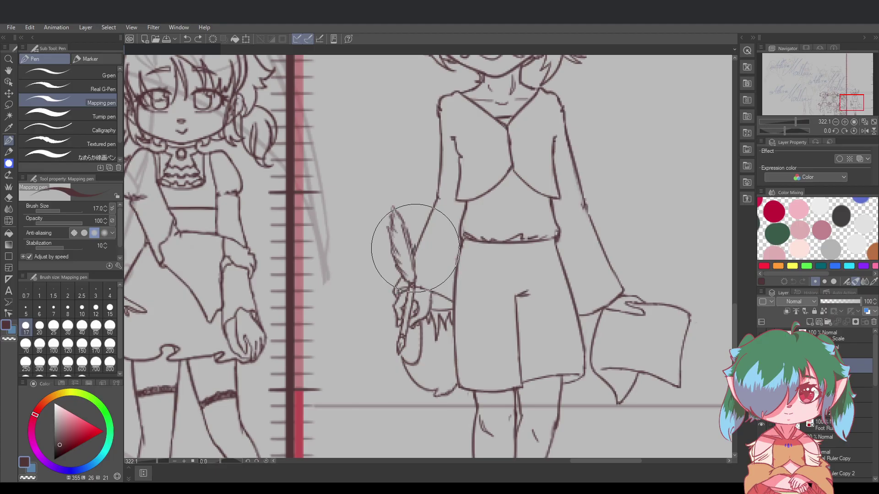
pyautogui.hotkey('ctrl', 'y')
pyautogui.hotkey('ctrl', 's')
pyautogui.hotkey('ctrl', 'z')
pyautogui.hotkey('ctrl', 's')
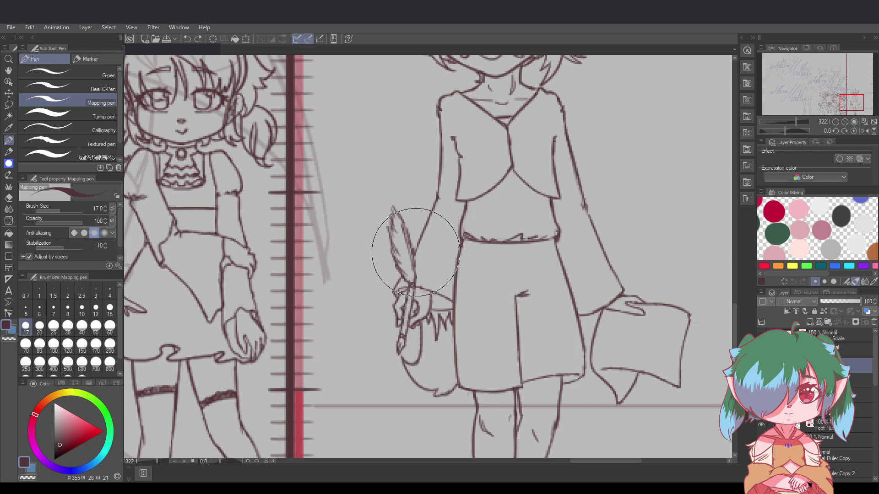
pyautogui.hotkey('ctrl', 'y')
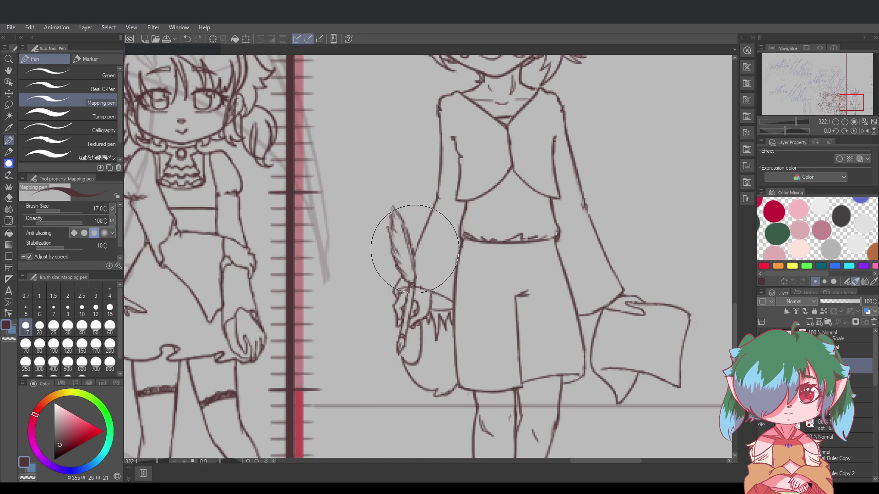
pyautogui.hotkey('ctrl', 'z')
pyautogui.hotkey('ctrl', 'y')
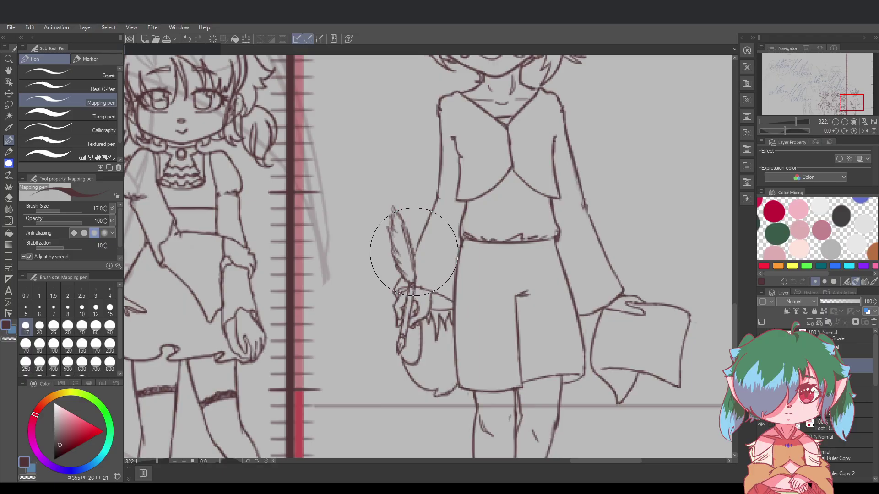
pyautogui.hotkey('ctrl', 's')
# Try another short line between the sleeve cuff and the skirt's edge
pyautogui.moveTo(432, 312); pyautogui.dragTo(452, 311)
pyautogui.hotkey('ctrl', 'z')
pyautogui.hotkey('ctrl', 'z')
pyautogui.hotkey('ctrl', 'z')
pyautogui.hotkey('ctrl', 'z')
pyautogui.hotkey('ctrl', 'z')
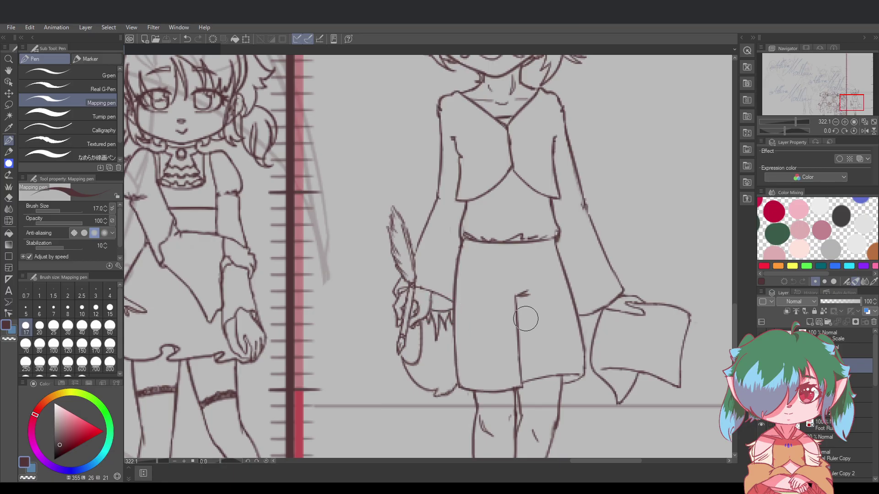
pyautogui.hotkey('ctrl', 'z')
pyautogui.hotkey('ctrl', 'z')
# Try to extend the forearm outline past the quill's feather toward the wrist with several strokes
pyautogui.moveTo(420, 246); pyautogui.dragTo(413, 258)
pyautogui.hotkey('ctrl', 'z')
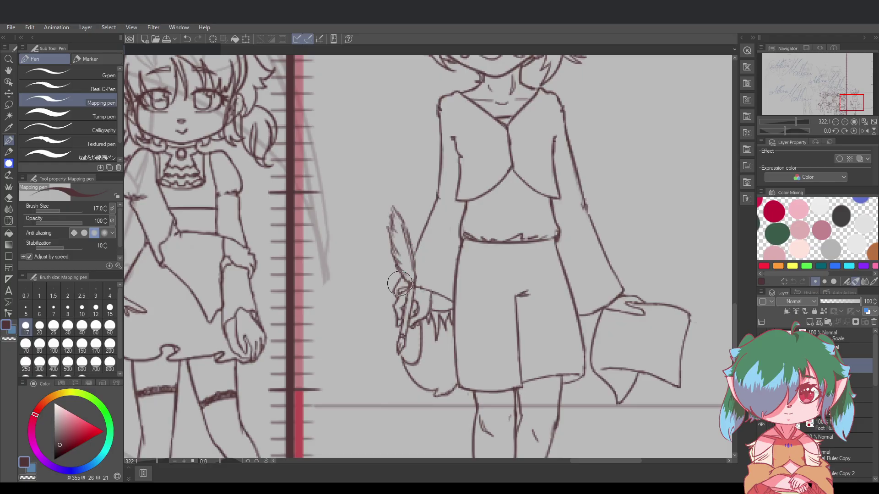
pyautogui.hotkey('ctrl', 'z')
pyautogui.moveTo(403, 274)
pyautogui.mouseDown()
pyautogui.moveTo(413, 254)
pyautogui.moveTo(400, 279)
pyautogui.mouseUp()
pyautogui.hotkey('ctrl', 'z')
pyautogui.hotkey('ctrl', 'z')
pyautogui.moveTo(425, 234); pyautogui.dragTo(413, 261)
pyautogui.hotkey('ctrl', 'z')
pyautogui.hotkey('ctrl', 'z')
pyautogui.hotkey('ctrl', 'y')
pyautogui.hotkey('ctrl', 'z')
pyautogui.moveTo(414, 254); pyautogui.dragTo(394, 288)
pyautogui.hotkey('ctrl', 'z')
pyautogui.hotkey('ctrl', 'z')
pyautogui.moveTo(413, 254); pyautogui.dragTo(394, 286)
# Draw the short piece of forearm outline between the feather's outer edge and the quill hand
pyautogui.scroll(5, 423, 281)
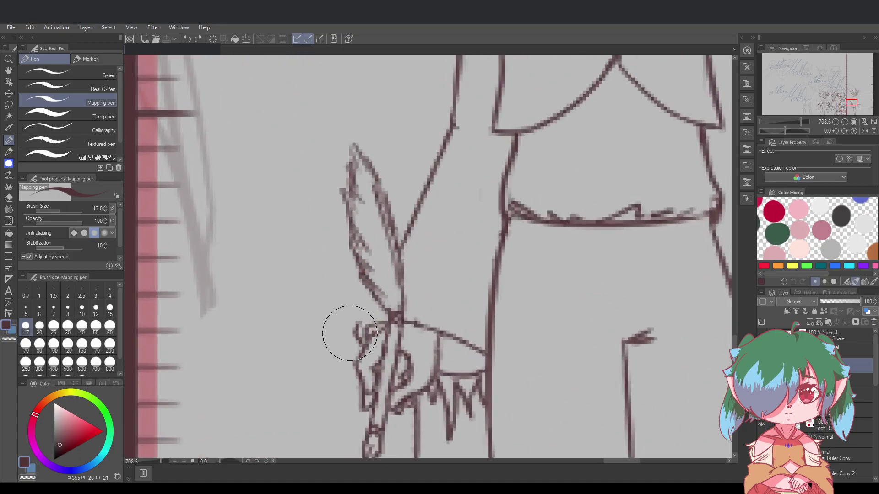
pyautogui.moveTo(355, 330)
pyautogui.mouseDown()
pyautogui.moveTo(385, 272)
pyautogui.moveTo(373, 299)
pyautogui.mouseUp()
pyautogui.hotkey('ctrl', 'z')
pyautogui.hotkey('ctrl', 'z')
pyautogui.moveTo(355, 331); pyautogui.dragTo(396, 269)
pyautogui.hotkey('ctrl', 'z')
pyautogui.moveTo(362, 309); pyautogui.dragTo(395, 251)
pyautogui.hotkey('ctrl', 'z')
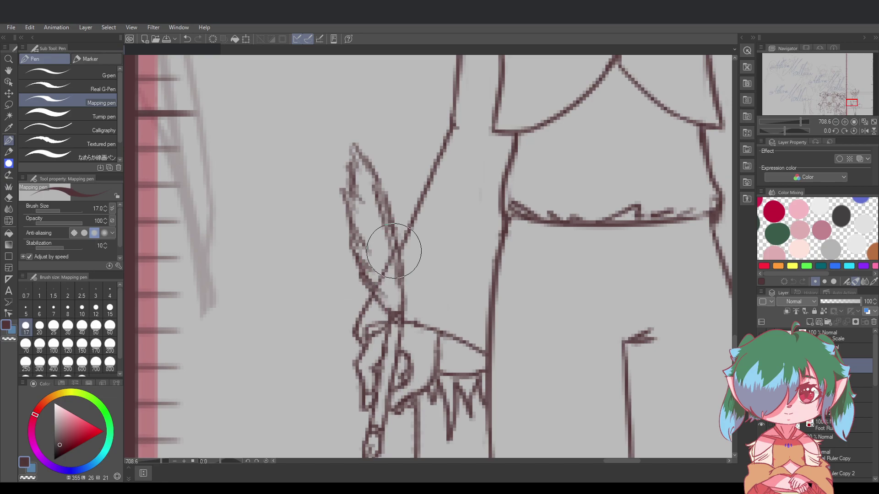
pyautogui.hotkey('ctrl', 'z')
pyautogui.hotkey('ctrl', 'z')
# Try to connect the two pieces of forearm outline with a line across the feather
pyautogui.moveTo(372, 298); pyautogui.dragTo(404, 245)
pyautogui.hotkey('ctrl', 'z')
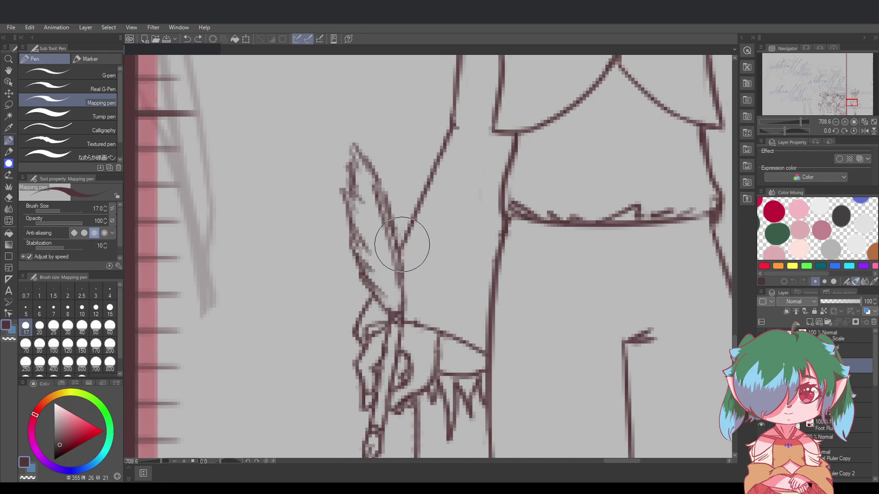
pyautogui.moveTo(371, 303); pyautogui.dragTo(401, 249)
pyautogui.hotkey('ctrl', 'z')
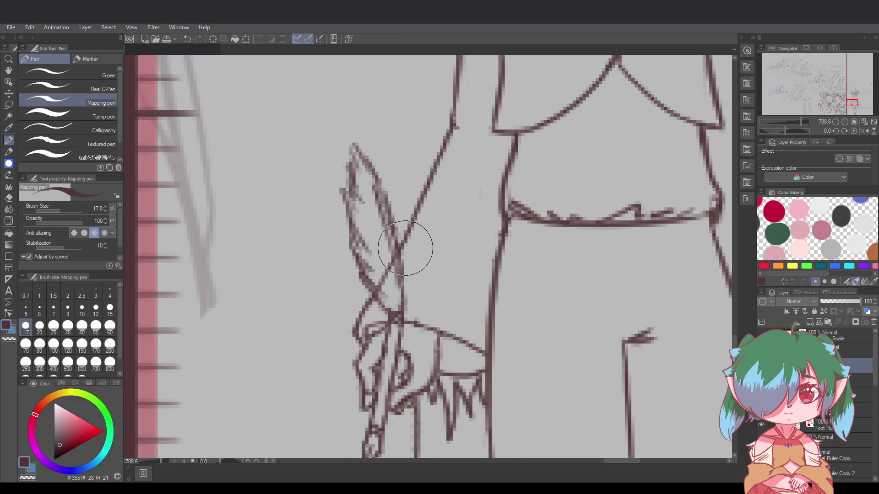
pyautogui.hotkey('ctrl', 'z')
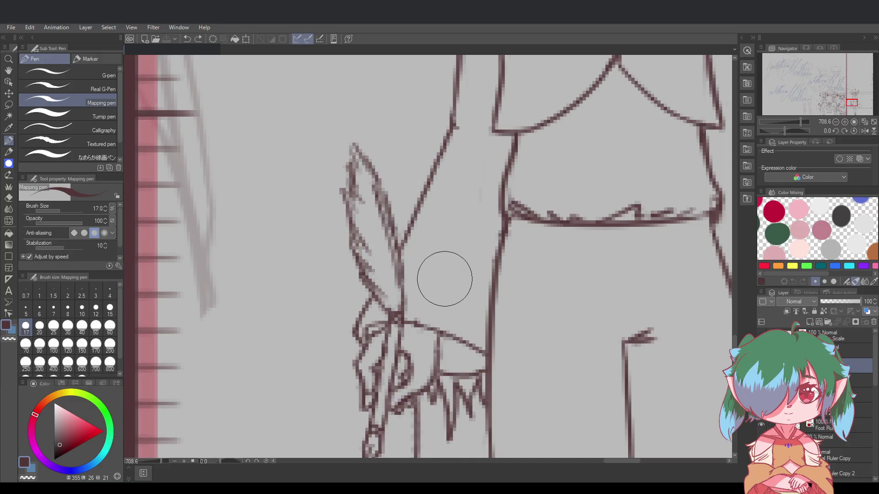
# Examine the whole lineup with the big-eared character's layer hidden and shown
pyautogui.scroll(-10, 444, 279)
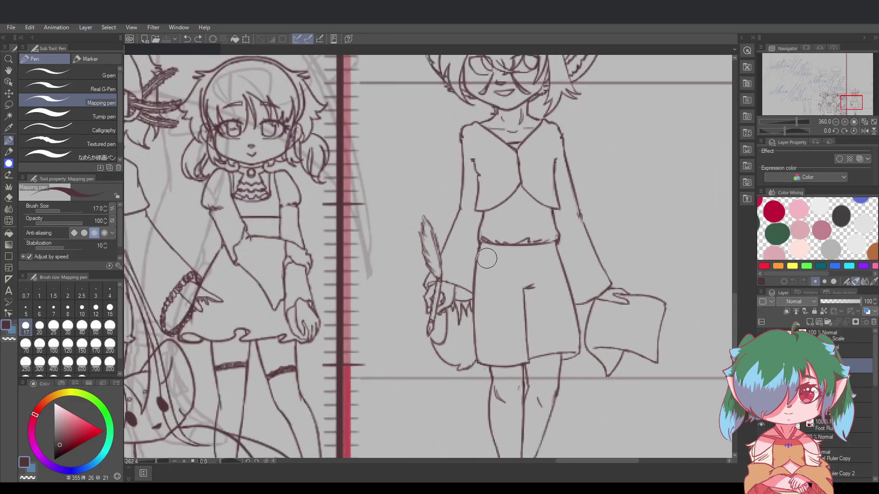
pyautogui.scroll(-3, 557, 287)
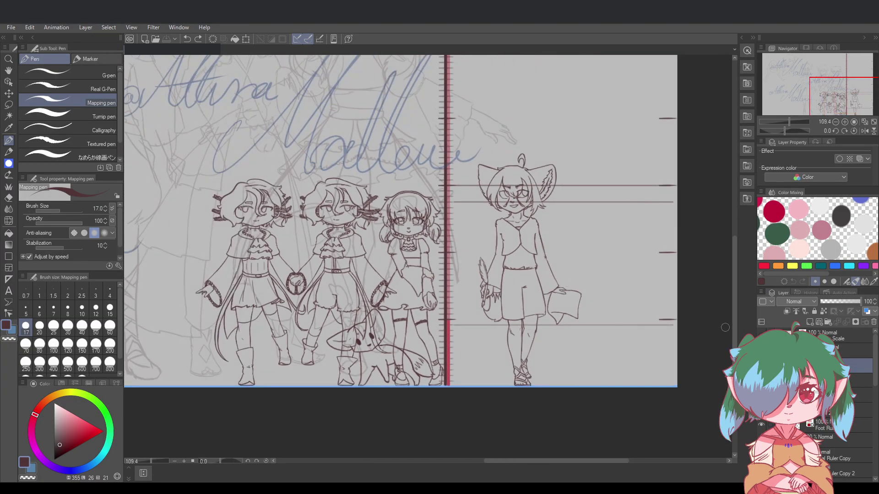
pyautogui.moveTo(734, 323); pyautogui.dragTo(734, 311)
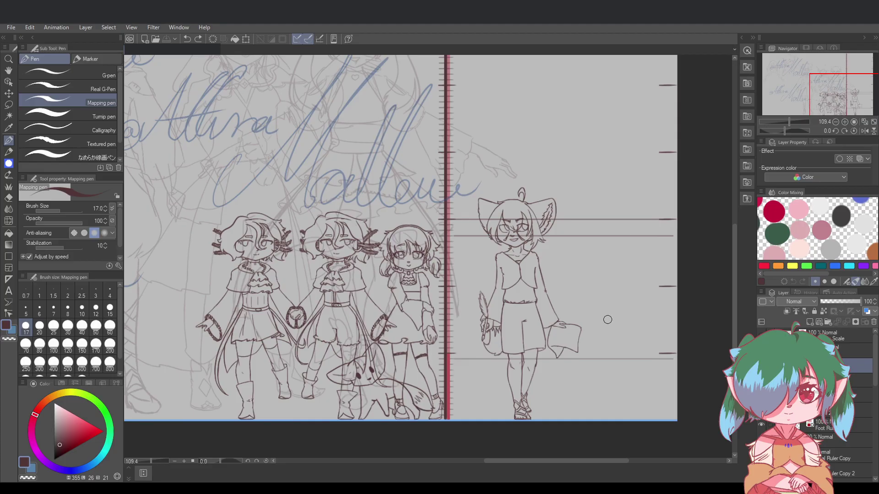
pyautogui.scroll(-3, 608, 319)
pyautogui.scroll(3, 597, 324)
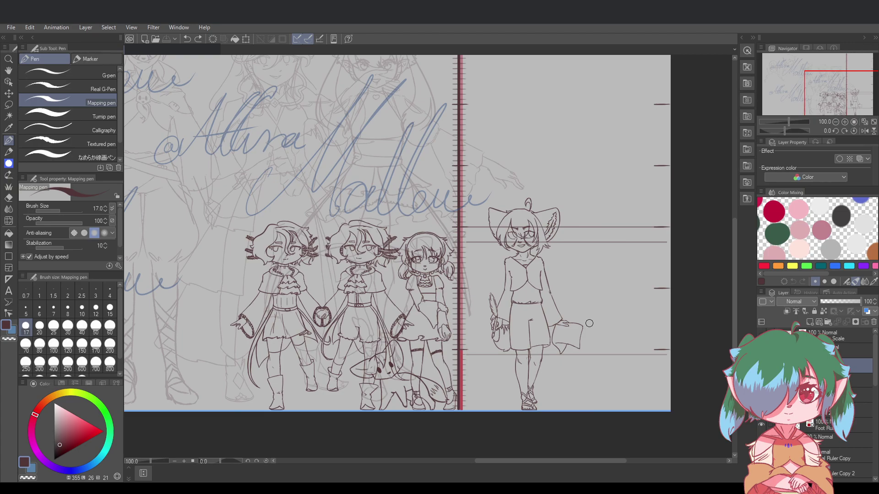
pyautogui.scroll(3, 589, 324)
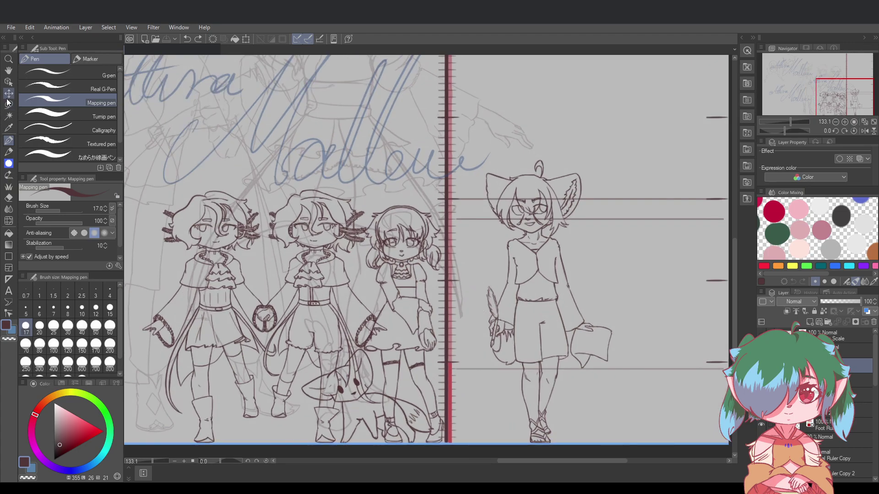
pyautogui.click(8, 94)
pyautogui.click(761, 365)
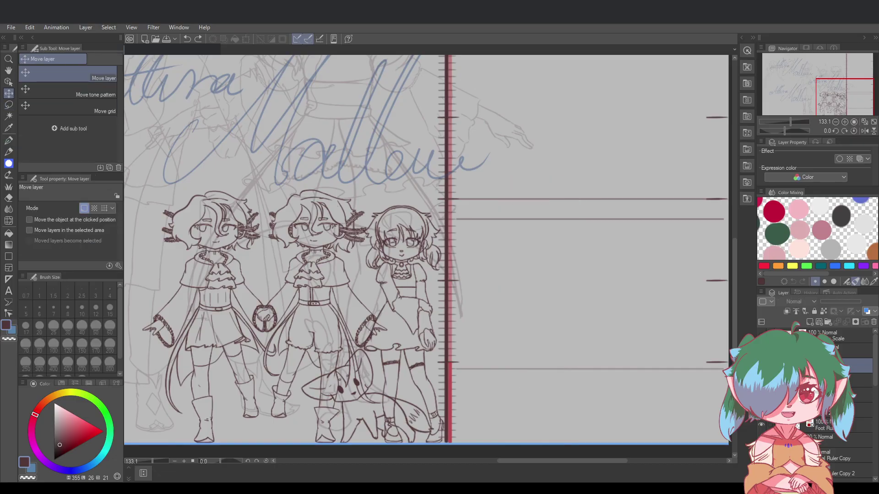
pyautogui.click(761, 365)
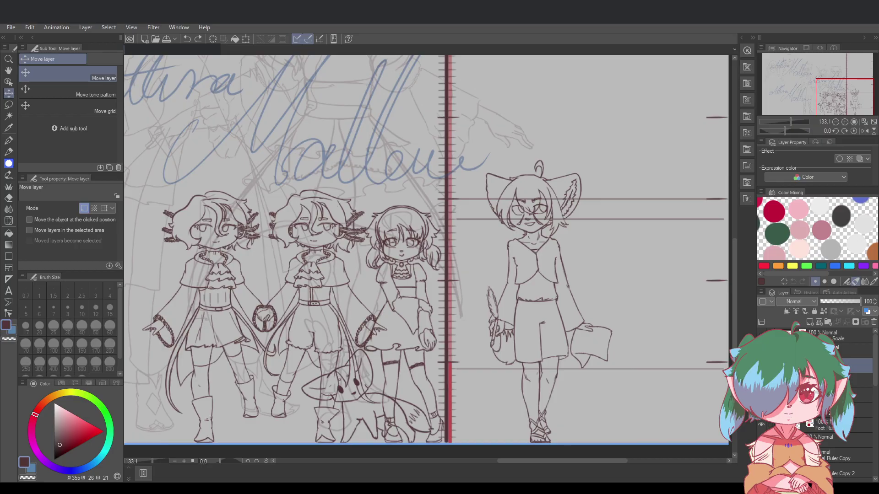
pyautogui.click(761, 366)
pyautogui.click(761, 365)
# Move the folder with the three small characters and the fox-like creature sideways, away from the vertical ruler
pyautogui.scroll(-2, 534, 298)
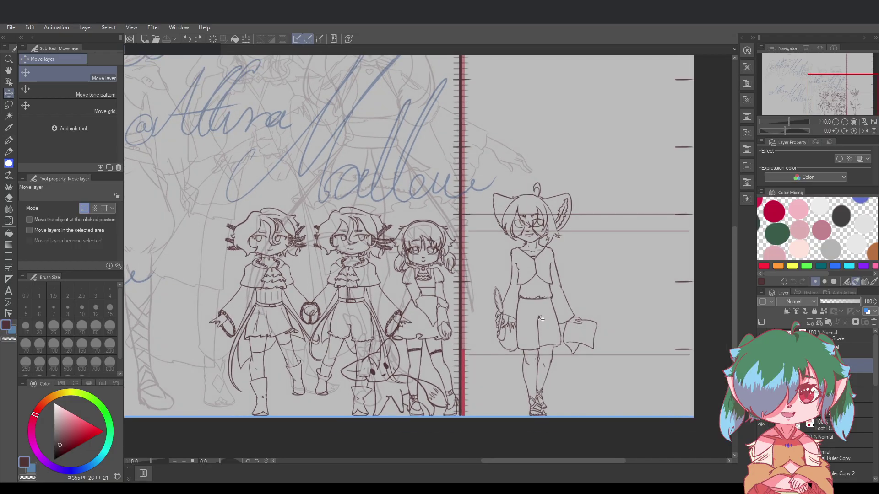
pyautogui.scroll(5, 327, 420)
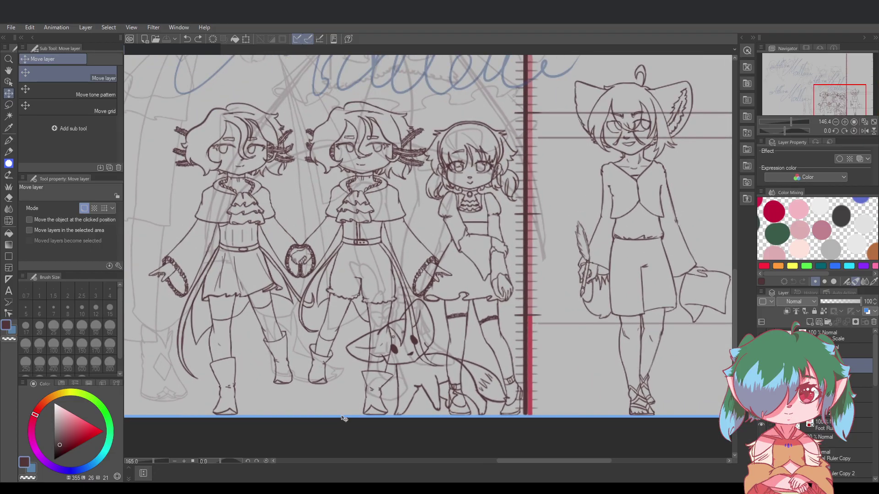
pyautogui.moveTo(539, 463); pyautogui.dragTo(525, 463)
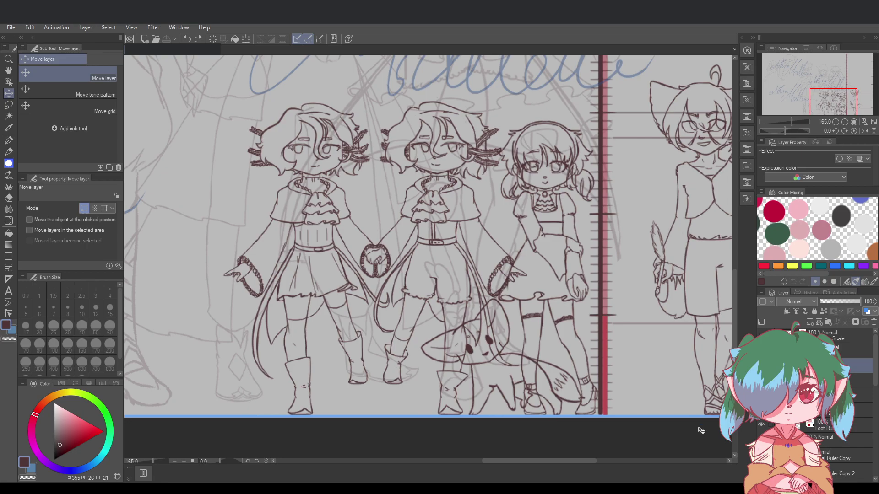
pyautogui.scroll(-4, 831, 428)
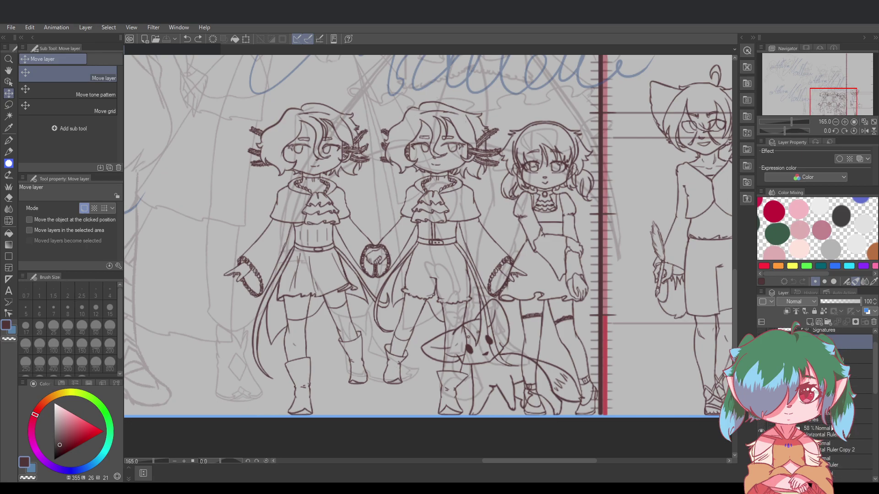
pyautogui.scroll(-2, 831, 428)
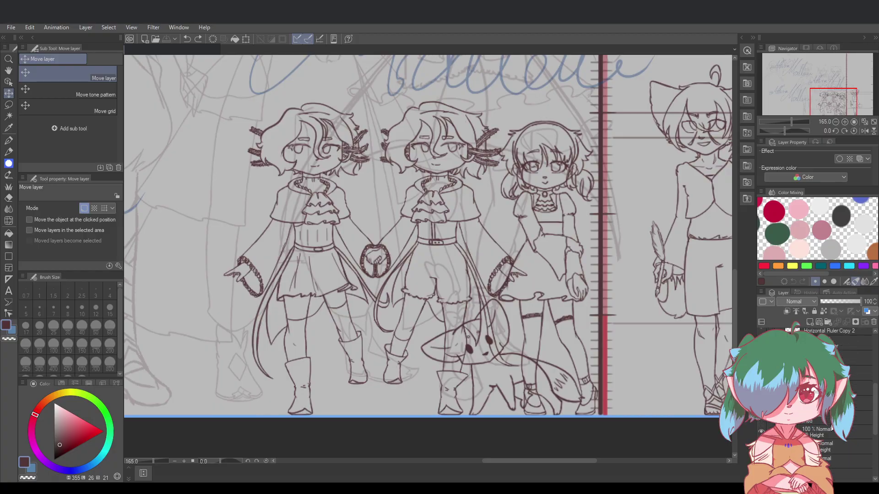
pyautogui.click(826, 424)
pyautogui.scroll(-1, 826, 424)
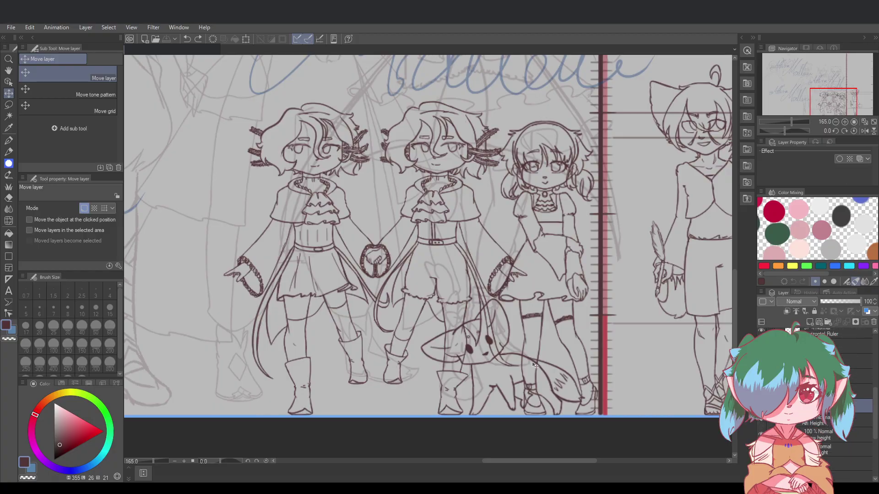
pyautogui.moveTo(533, 365)
pyautogui.mouseDown()
pyautogui.moveTo(415, 365)
pyautogui.moveTo(447, 365)
pyautogui.moveTo(439, 365)
pyautogui.mouseUp()
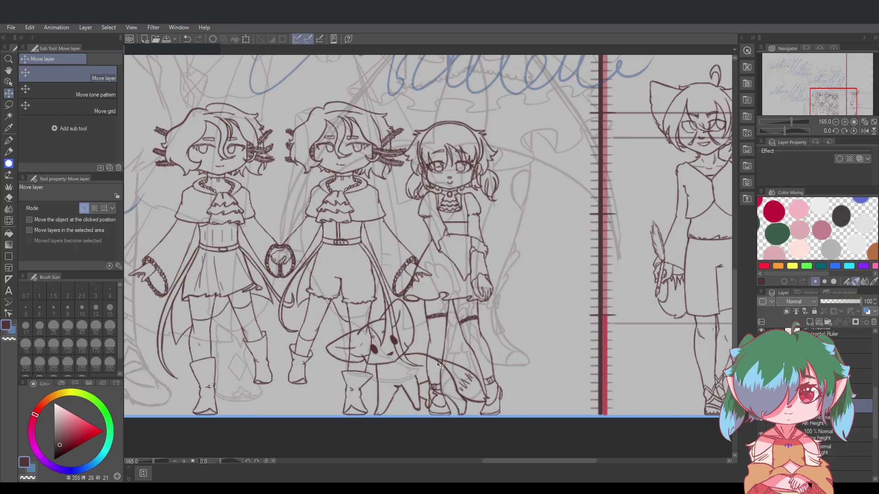
# Move the big-eared character's layer down the layer stack, below the horizontal ruler copies, and keep it visible
pyautogui.moveTo(590, 460); pyautogui.dragTo(609, 460)
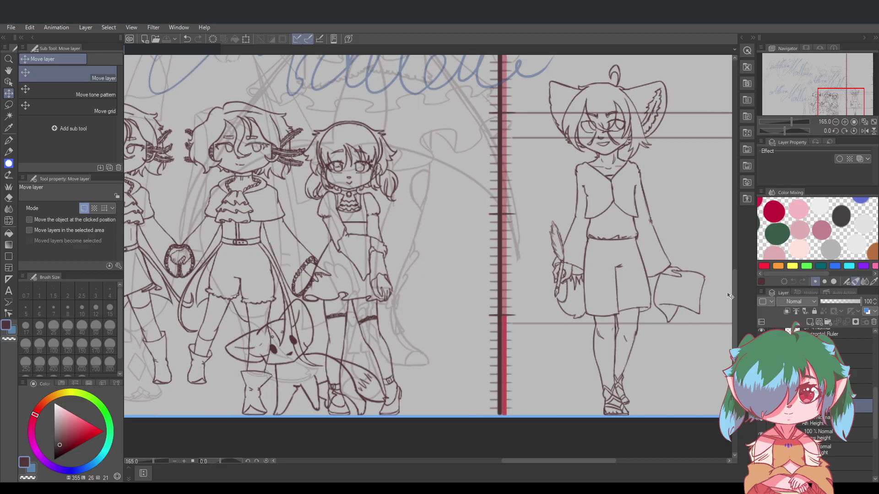
pyautogui.moveTo(734, 293); pyautogui.dragTo(734, 275)
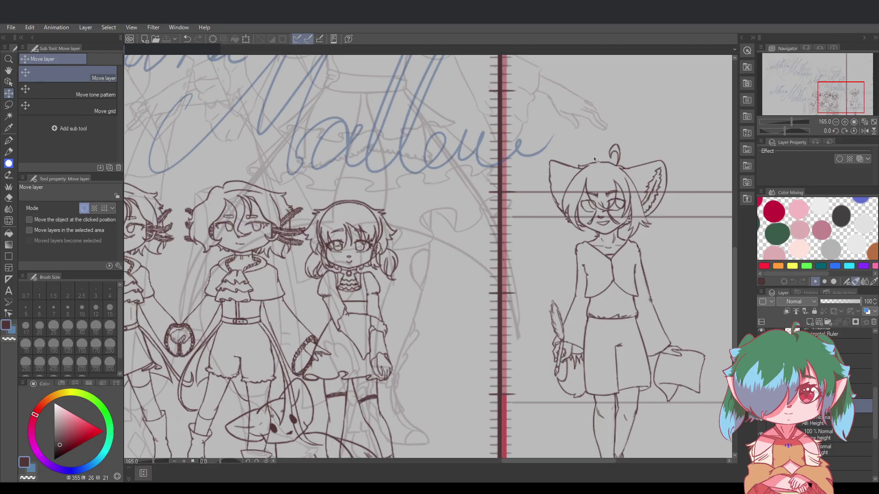
pyautogui.scroll(-3, 556, 211)
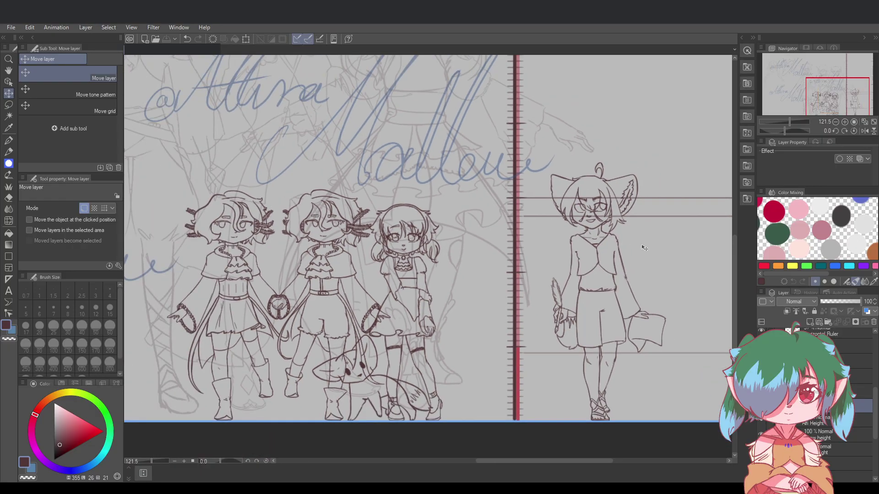
pyautogui.scroll(1, 641, 247)
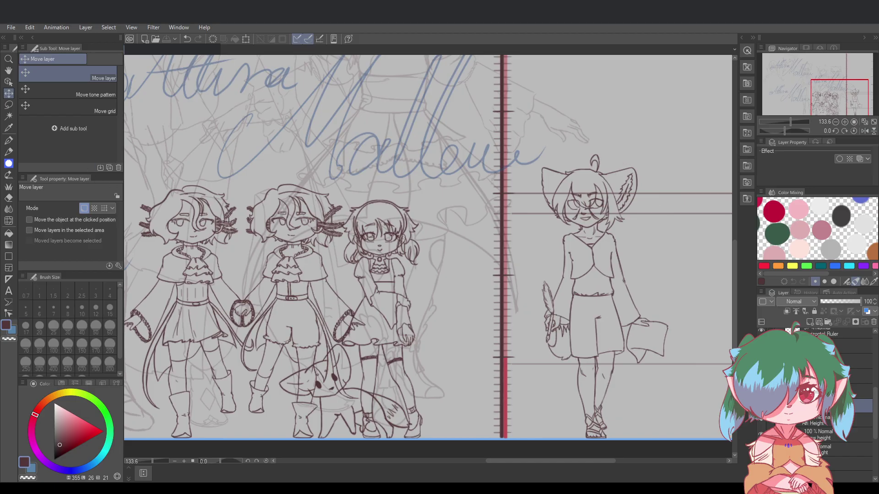
pyautogui.scroll(5, 817, 402)
pyautogui.click(845, 361)
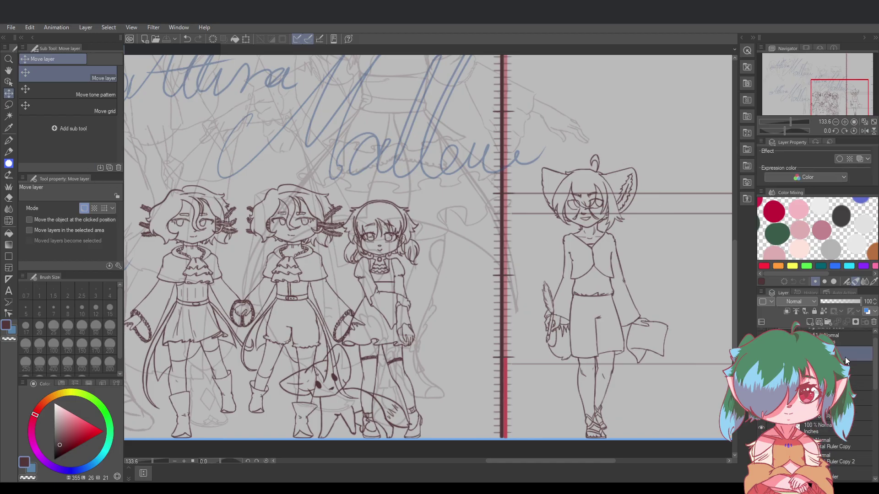
pyautogui.moveTo(845, 362); pyautogui.dragTo(830, 452)
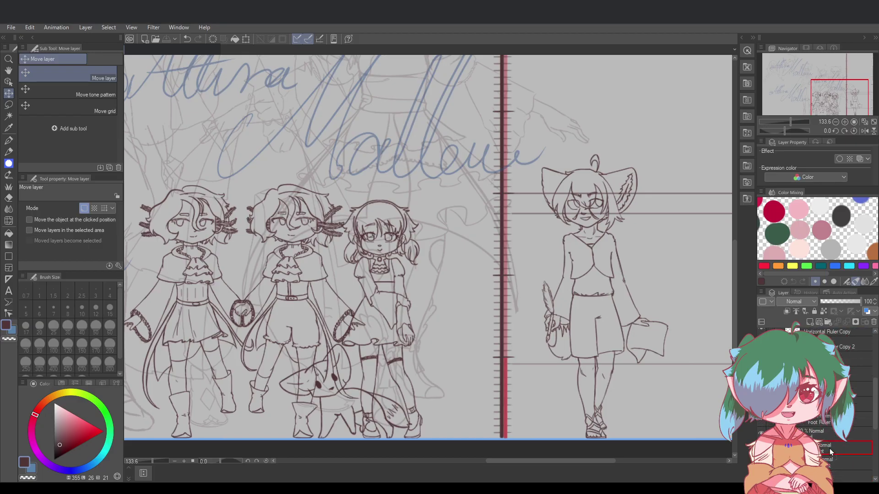
pyautogui.click(827, 424)
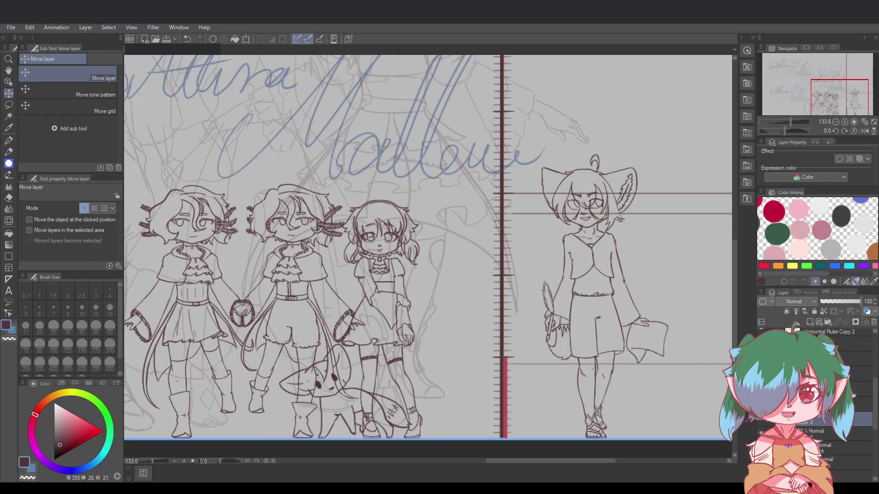
pyautogui.click(761, 419)
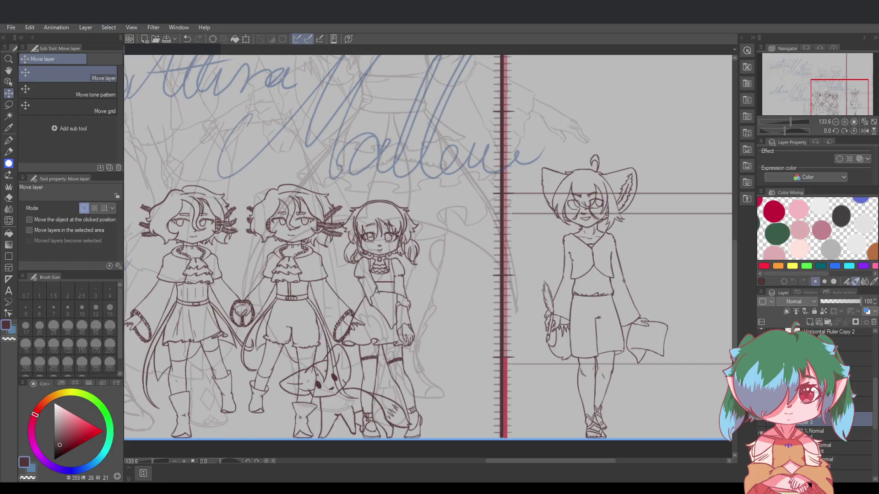
# Try to move the big-eared character sideways to stand beside the pigtailed character
pyautogui.moveTo(830, 405); pyautogui.dragTo(831, 398)
pyautogui.click(828, 420)
pyautogui.moveTo(630, 366); pyautogui.dragTo(498, 364)
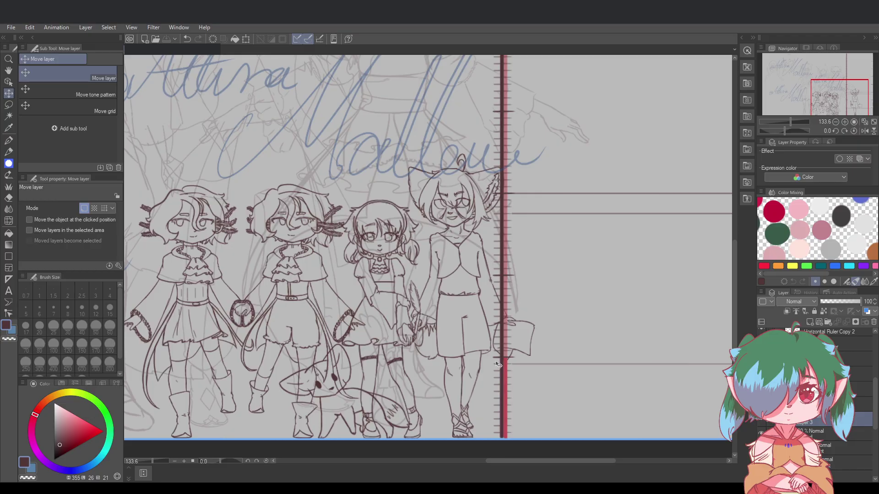
# Move the big-eared character across the vertical ruler, next to the pigtailed character, with the feet on the baseline
pyautogui.scroll(5, 498, 364)
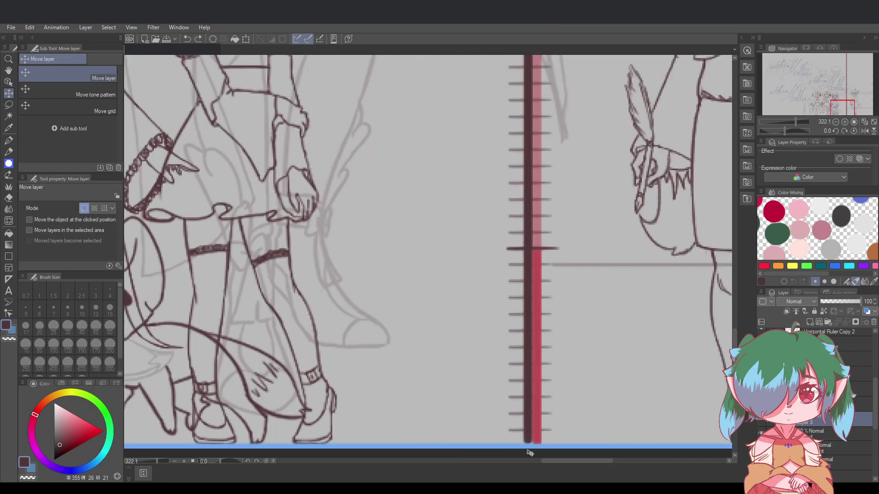
pyautogui.moveTo(570, 458); pyautogui.dragTo(580, 461)
pyautogui.moveTo(662, 412); pyautogui.dragTo(602, 409)
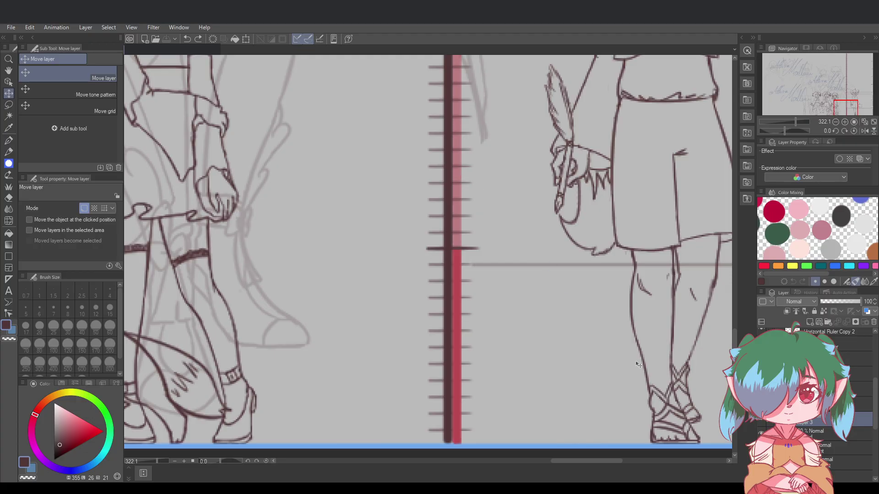
pyautogui.moveTo(659, 367); pyautogui.dragTo(344, 365)
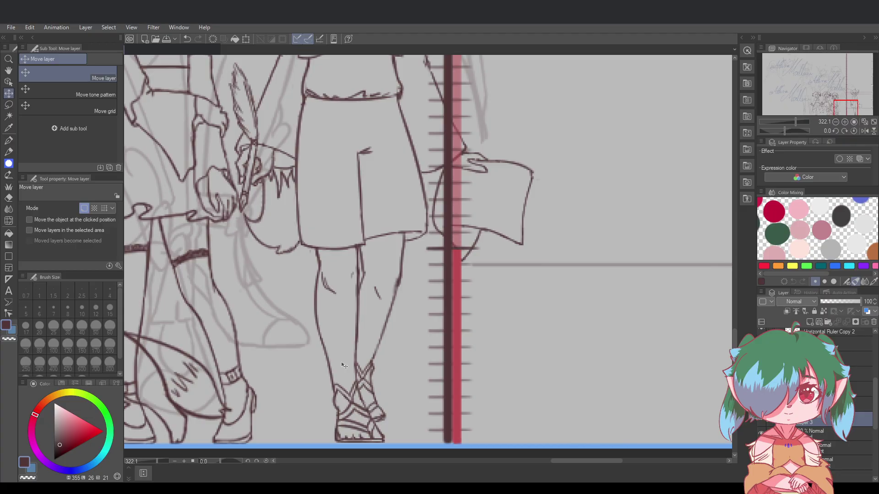
# Move the big-eared character's layer one place lower in the layer stack
pyautogui.scroll(-4, 344, 365)
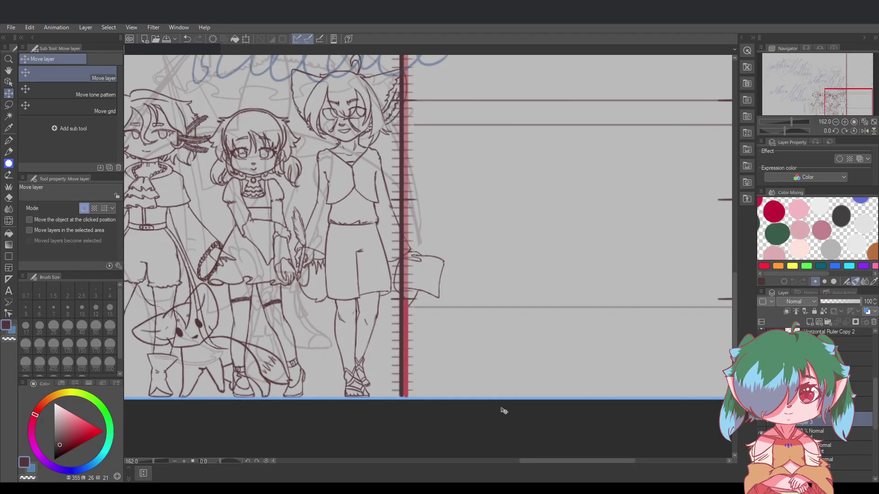
pyautogui.moveTo(543, 460); pyautogui.dragTo(517, 459)
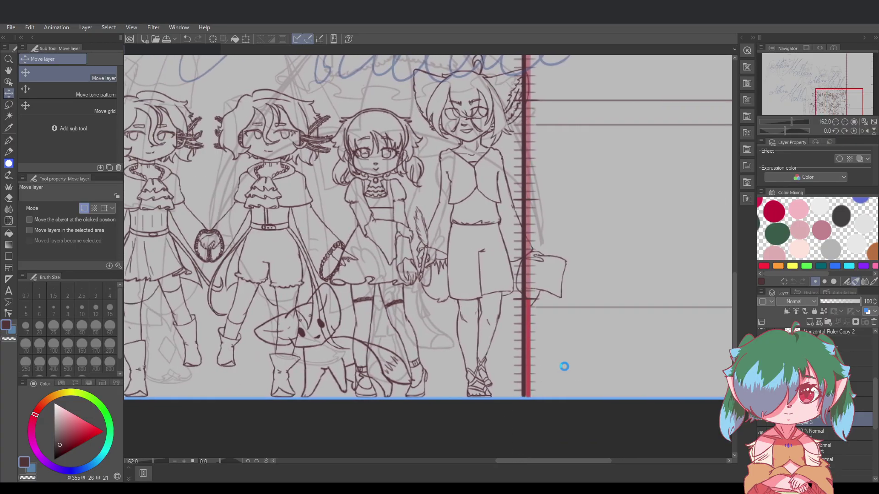
pyautogui.scroll(-2, 729, 322)
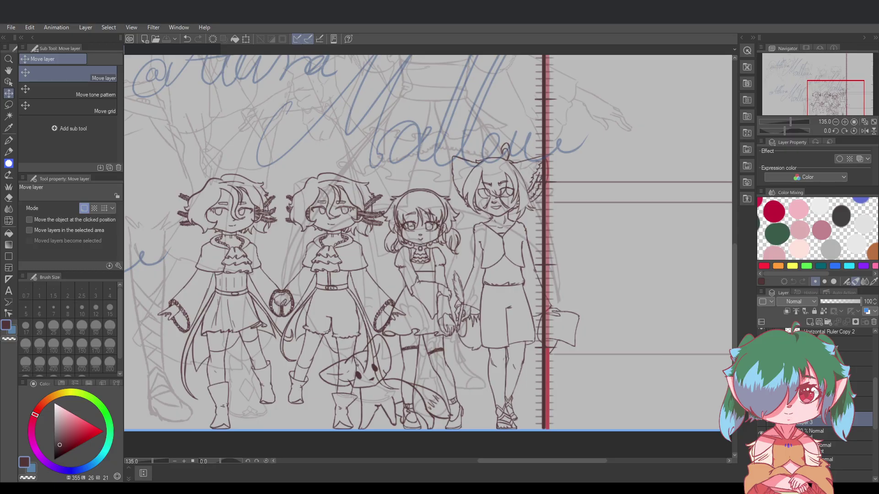
pyautogui.scroll(-2, 817, 403)
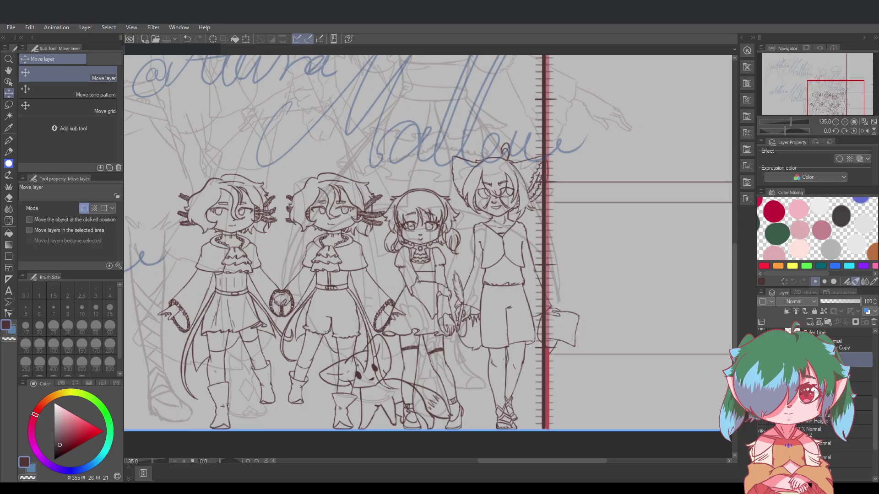
pyautogui.moveTo(823, 360); pyautogui.dragTo(824, 381)
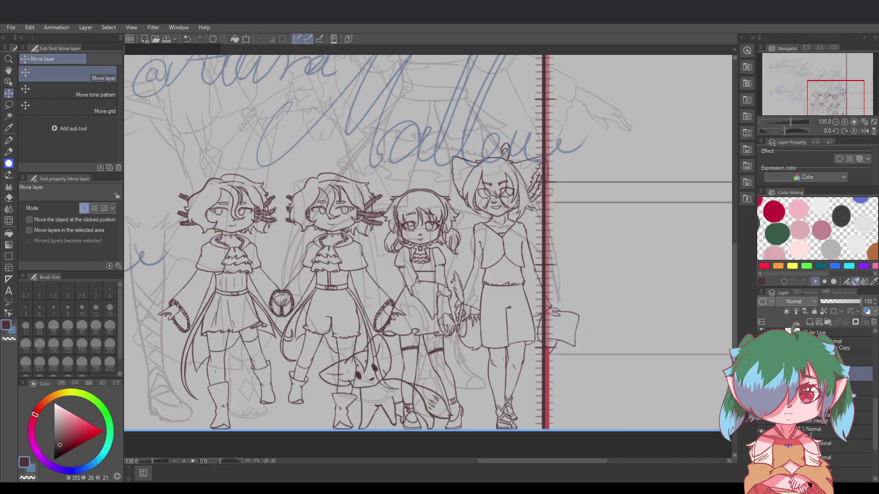
# Examine the spacing and heights of the four small characters against the ruler and the faint tall figures
pyautogui.scroll(-2, 467, 304)
pyautogui.hscroll(-2, 536, 462)
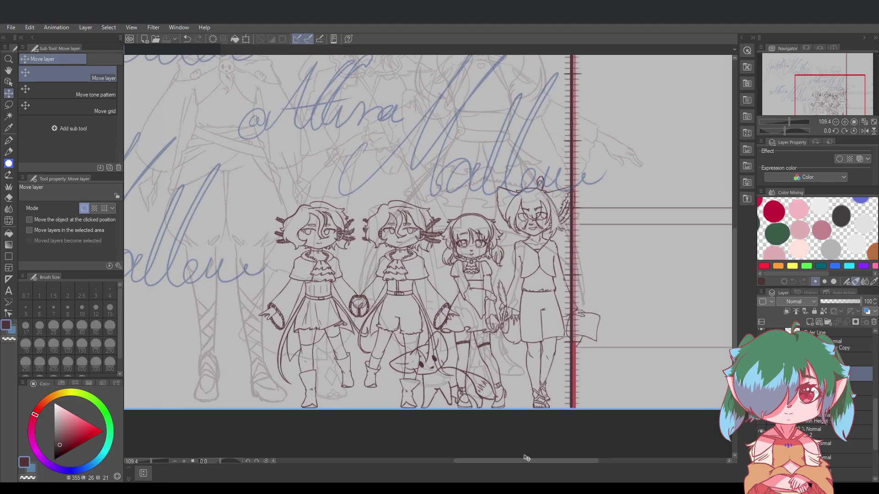
pyautogui.scroll(1, 733, 293)
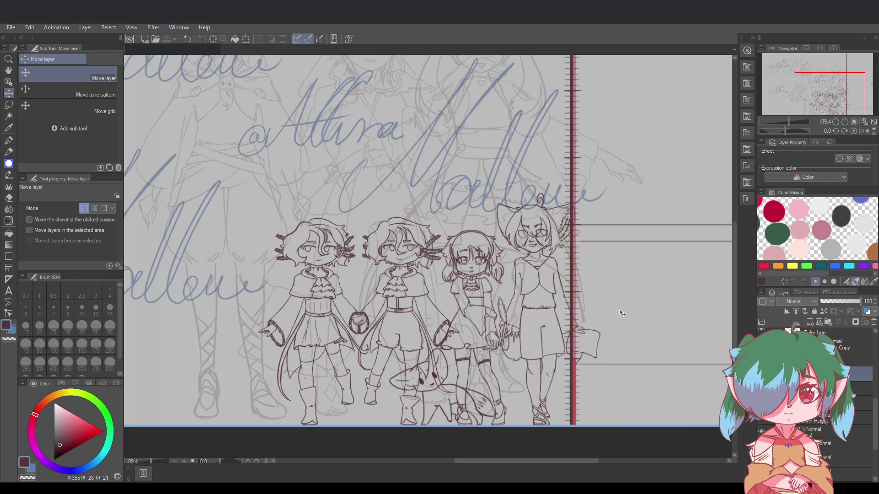
pyautogui.scroll(-3, 623, 313)
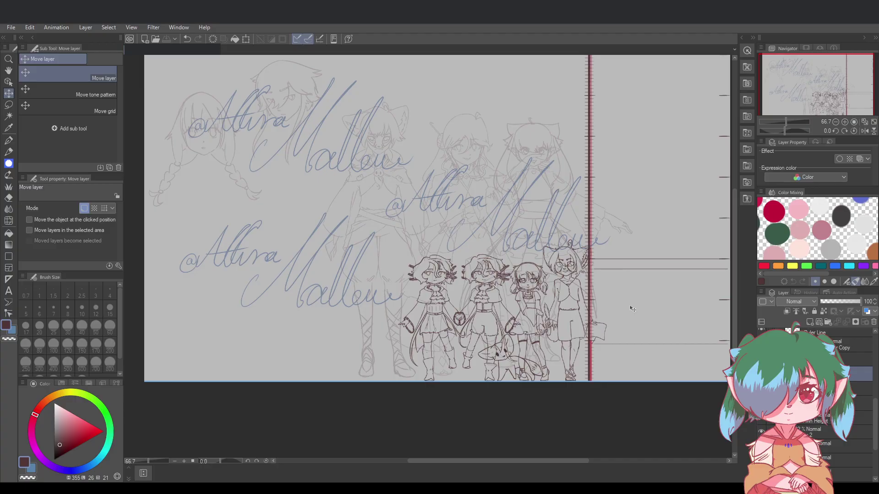
pyautogui.scroll(5, 606, 386)
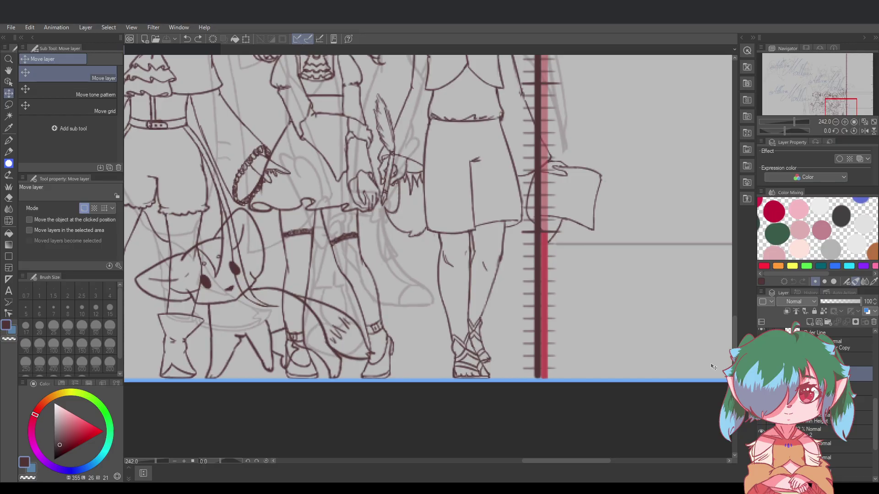
pyautogui.scroll(-3, 587, 423)
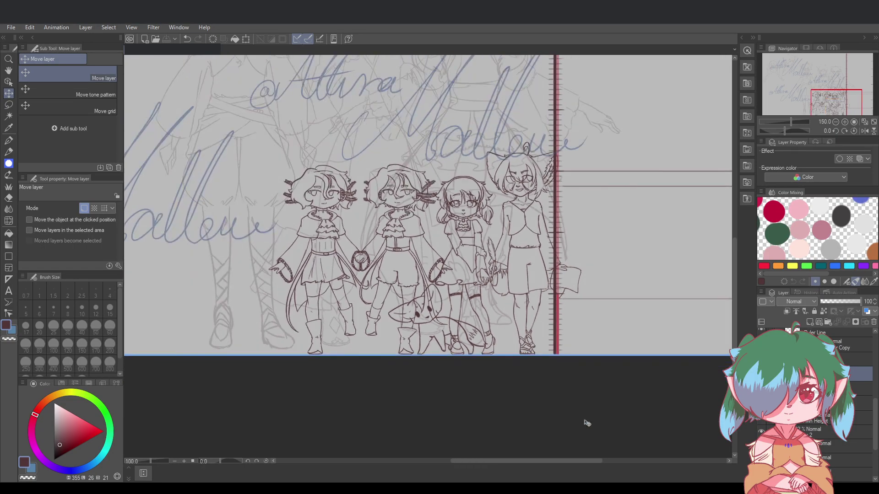
pyautogui.moveTo(569, 446); pyautogui.dragTo(537, 460)
pyautogui.hotkey('ctrl', 'z')
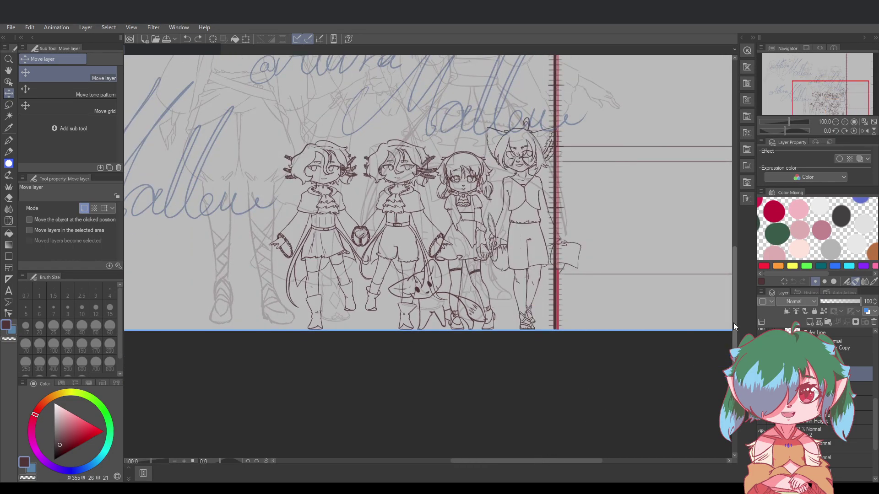
pyautogui.scroll(3, 733, 322)
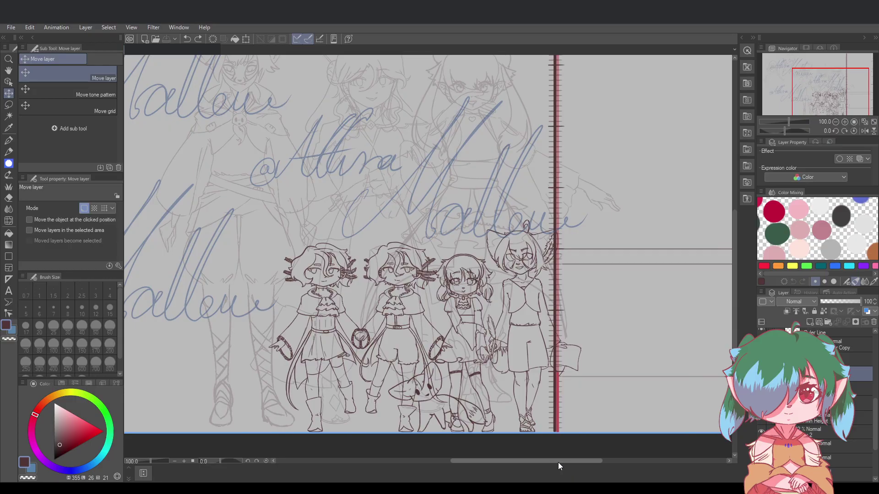
pyautogui.moveTo(558, 463); pyautogui.dragTo(543, 462)
pyautogui.scroll(-3, 558, 426)
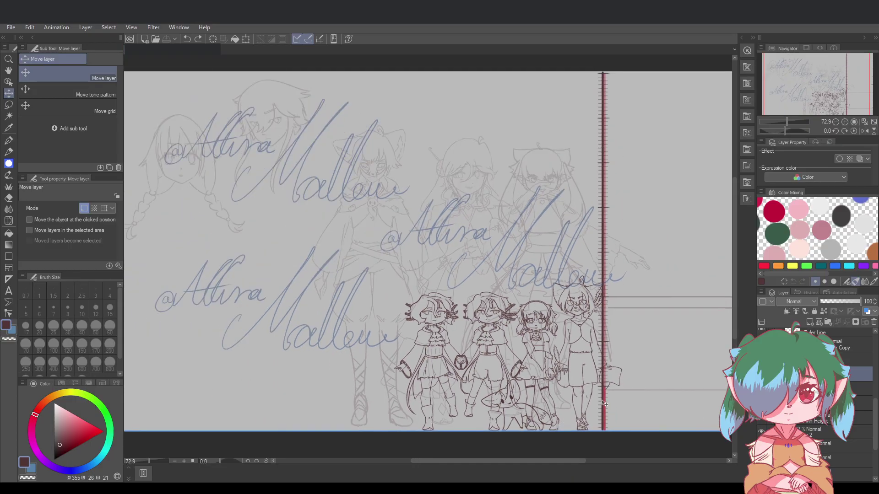
# Switch to the Lasso selection tool and compare the full canvas with a close view of the character group
pyautogui.click(9, 105)
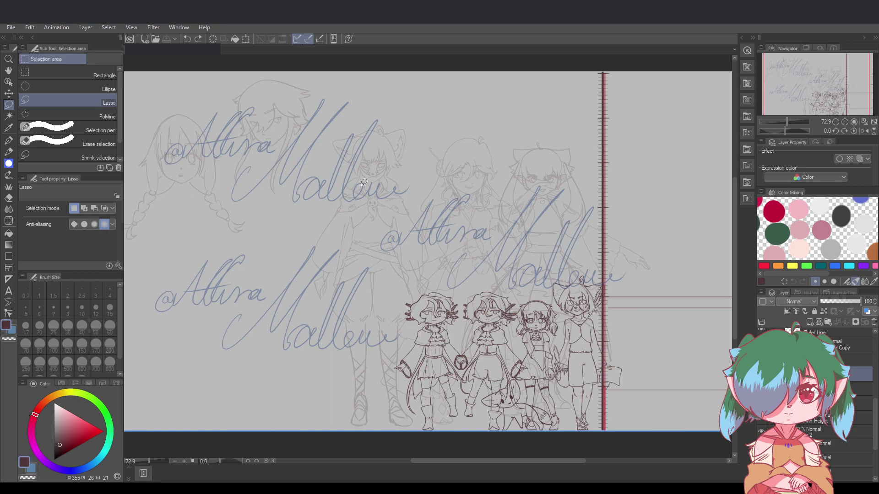
pyautogui.moveTo(486, 462); pyautogui.dragTo(483, 463)
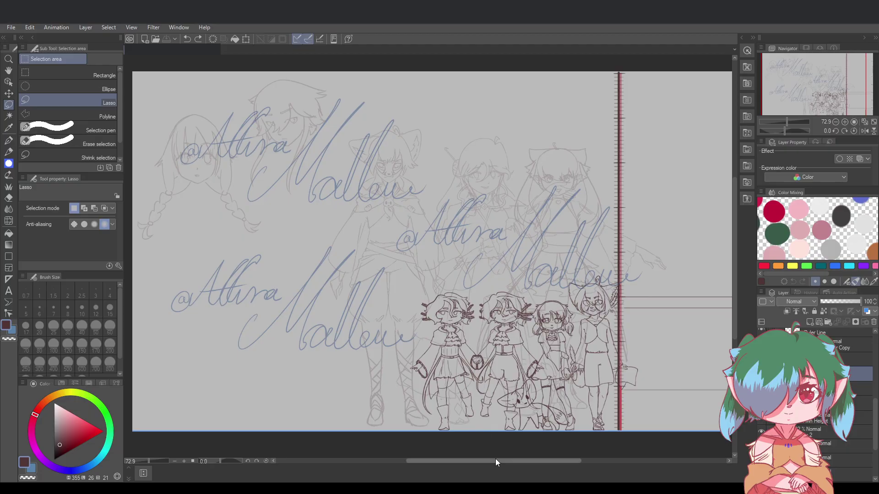
pyautogui.moveTo(495, 460); pyautogui.dragTo(494, 459)
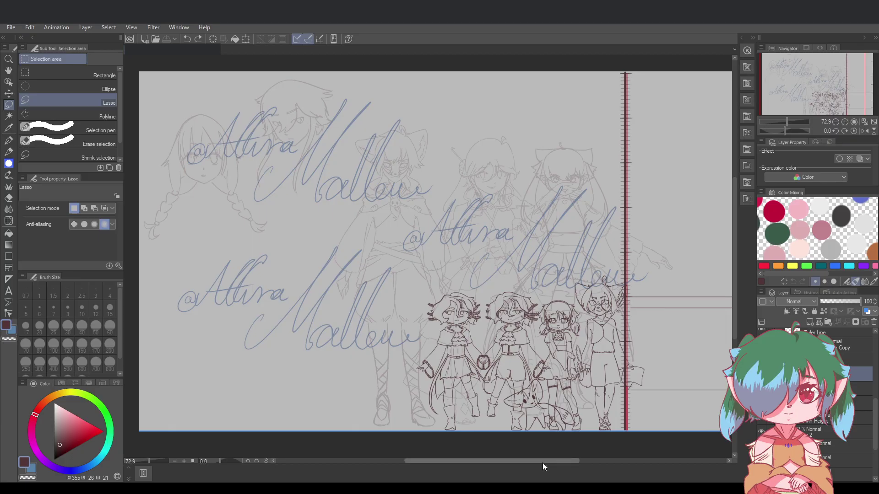
pyautogui.moveTo(542, 462); pyautogui.dragTo(561, 461)
pyautogui.scroll(3, 524, 428)
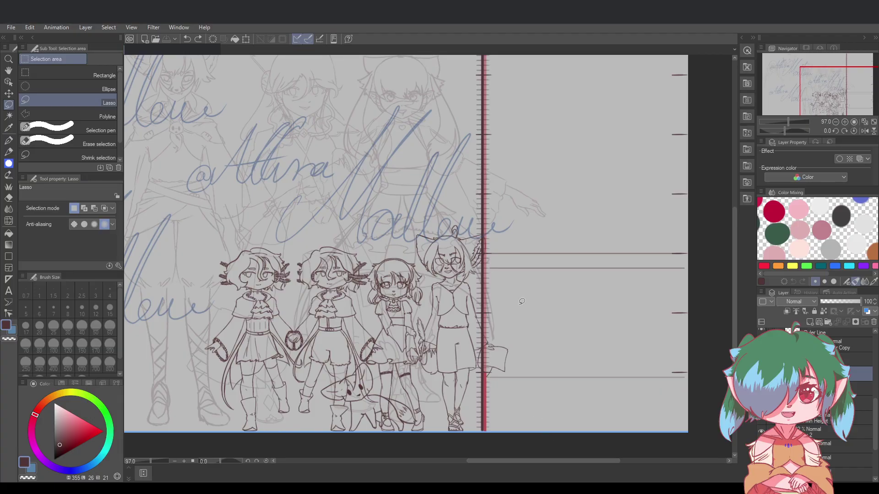
pyautogui.scroll(2, 466, 282)
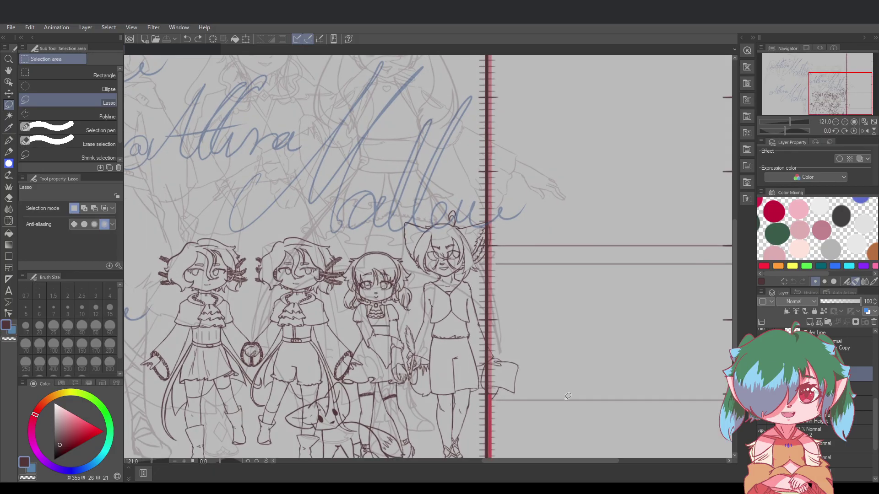
pyautogui.moveTo(587, 461); pyautogui.dragTo(592, 464)
pyautogui.scroll(-2, 734, 333)
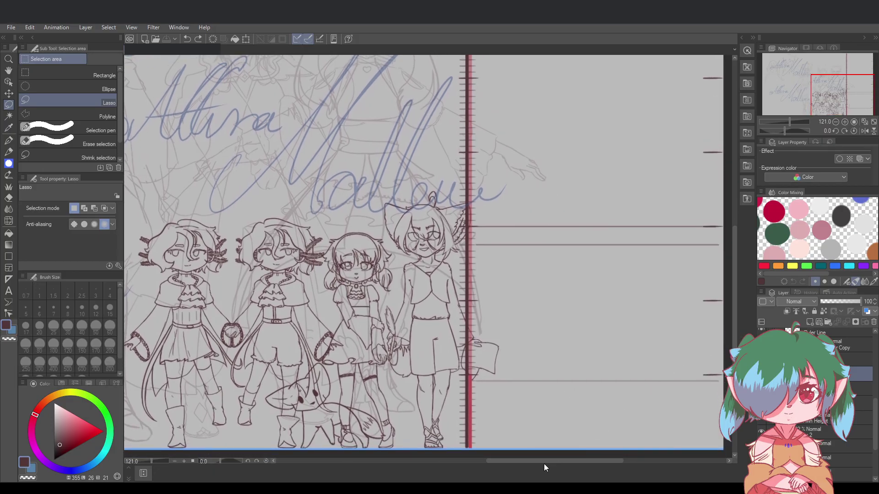
pyautogui.moveTo(543, 463); pyautogui.dragTo(507, 461)
pyautogui.scroll(-4, 527, 385)
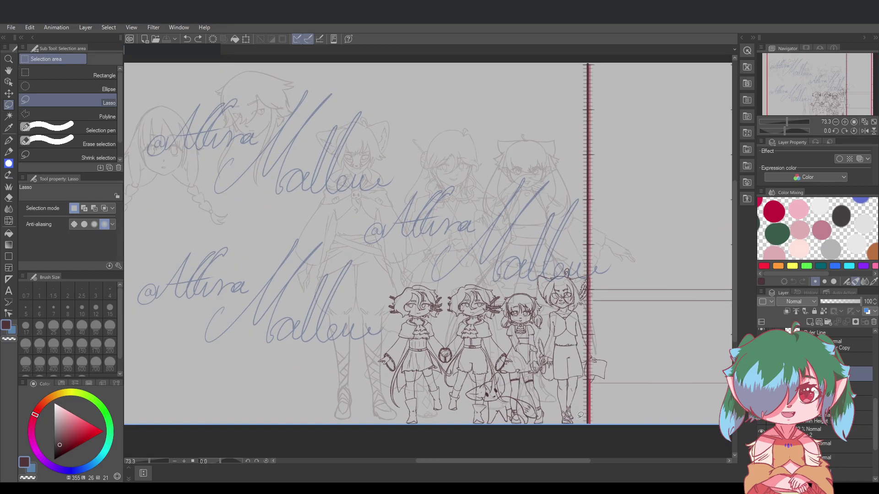
pyautogui.scroll(1, 526, 461)
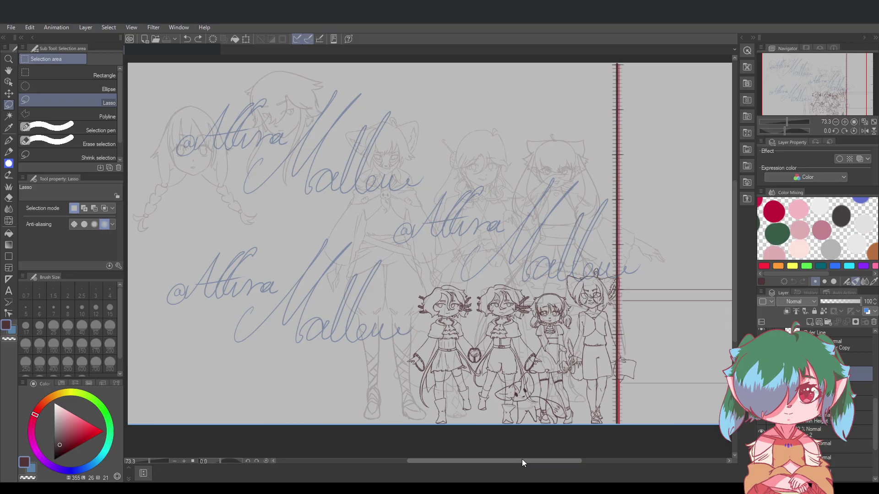
pyautogui.moveTo(522, 460); pyautogui.dragTo(544, 458)
pyautogui.scroll(5, 508, 434)
pyautogui.scroll(2, 520, 431)
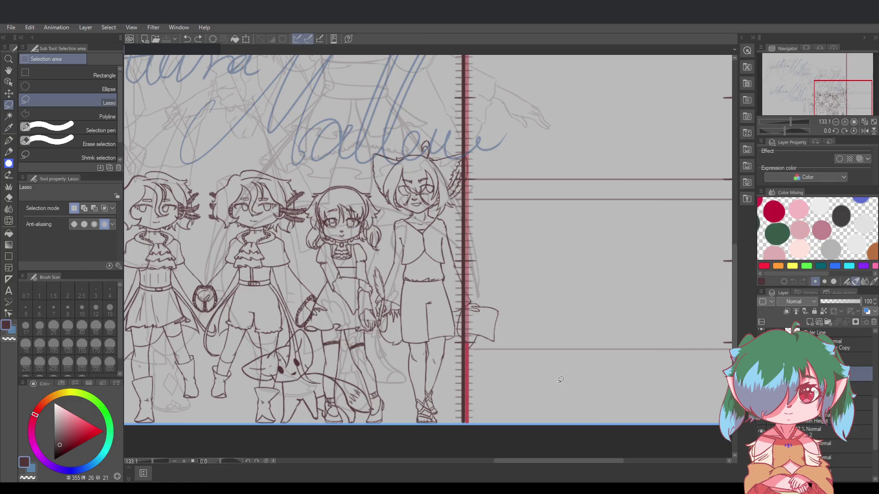
pyautogui.moveTo(577, 463); pyautogui.dragTo(567, 462)
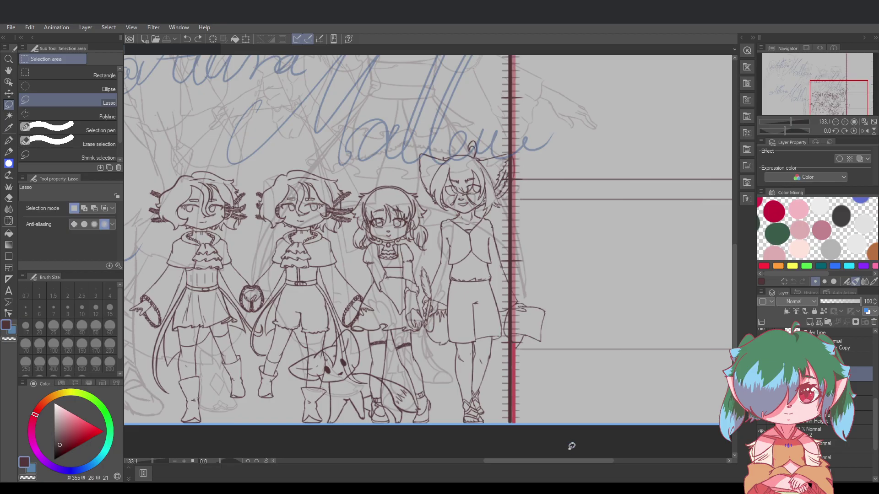
# Examine the four small characters and the empty area beyond the vertical ruler at several magnifications
pyautogui.moveTo(573, 460); pyautogui.dragTo(589, 460)
pyautogui.scroll(1, 577, 405)
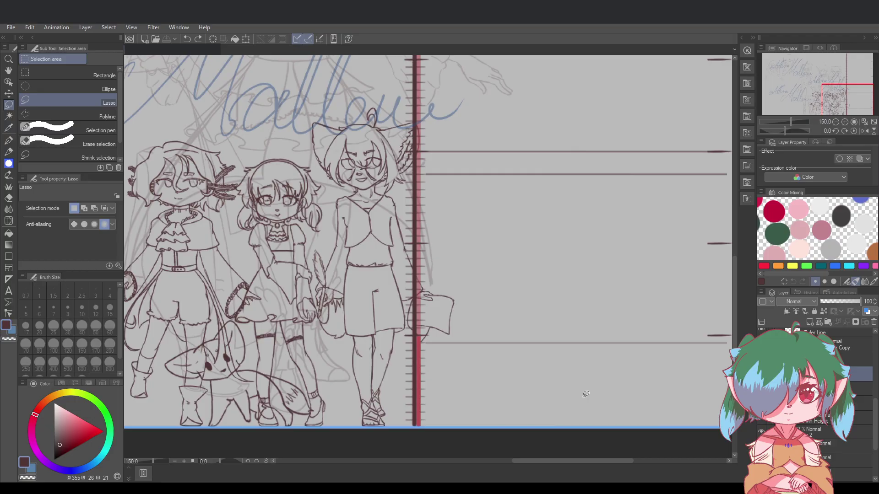
pyautogui.scroll(-2, 585, 394)
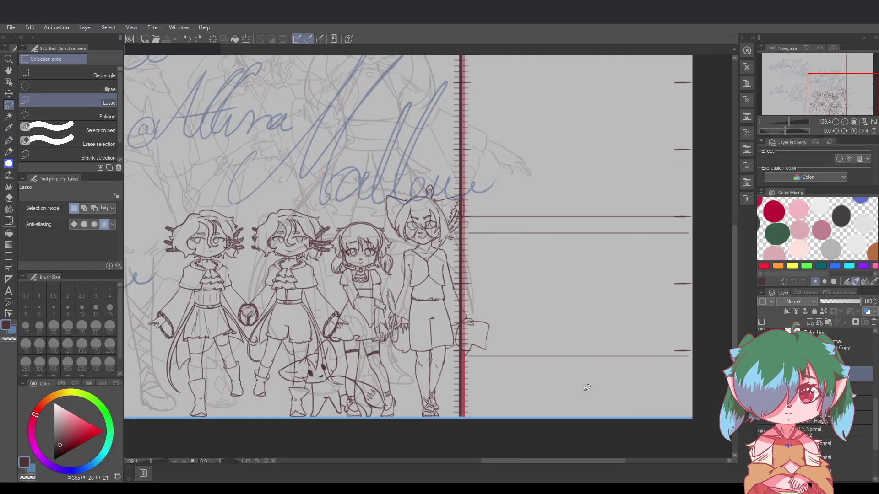
pyautogui.scroll(1, 540, 247)
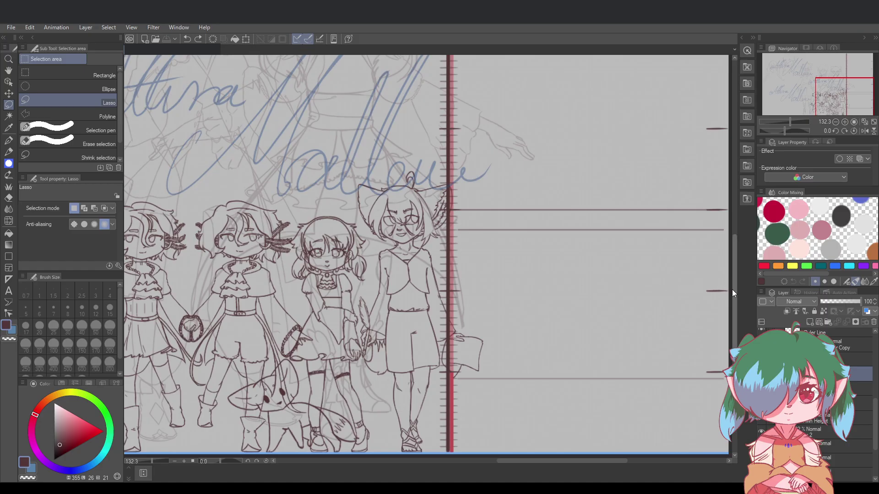
pyautogui.scroll(-1, 732, 289)
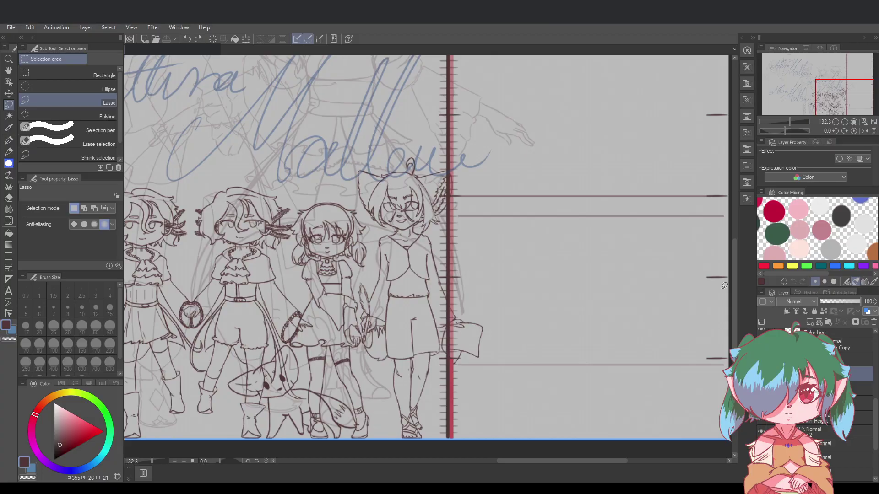
pyautogui.scroll(-4, 601, 206)
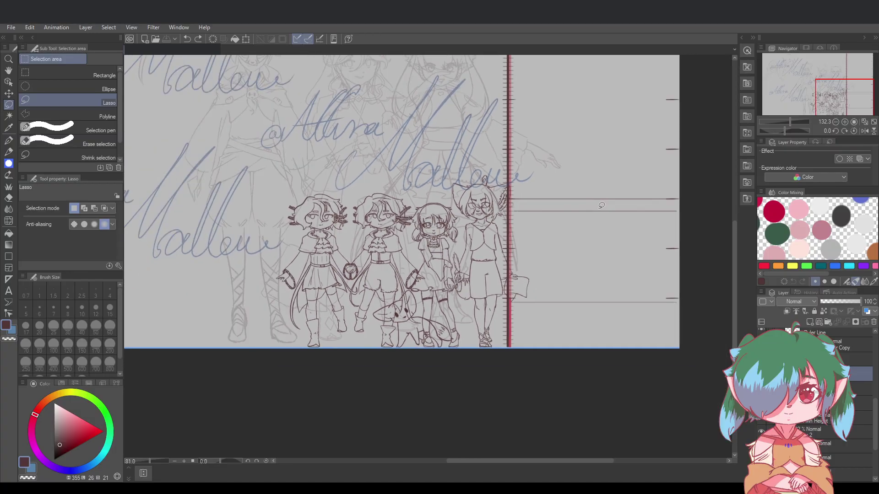
pyautogui.moveTo(573, 461); pyautogui.dragTo(576, 460)
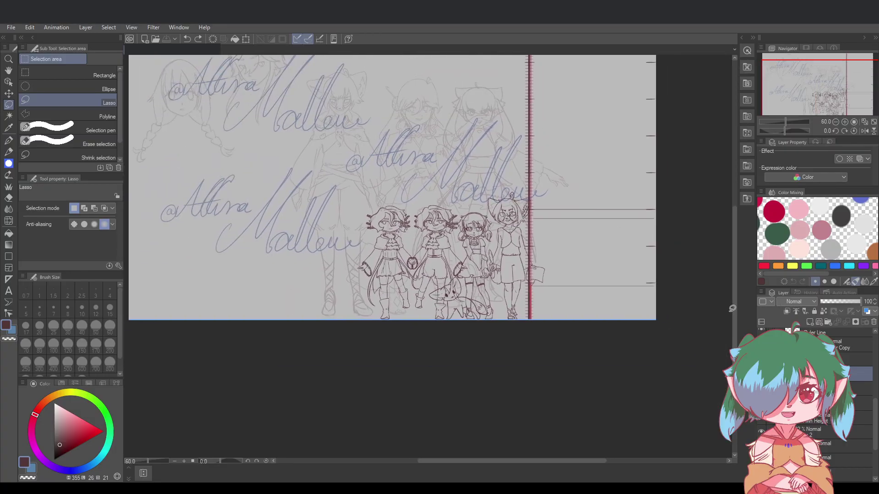
pyautogui.moveTo(733, 308); pyautogui.dragTo(733, 294)
pyautogui.scroll(3, 696, 290)
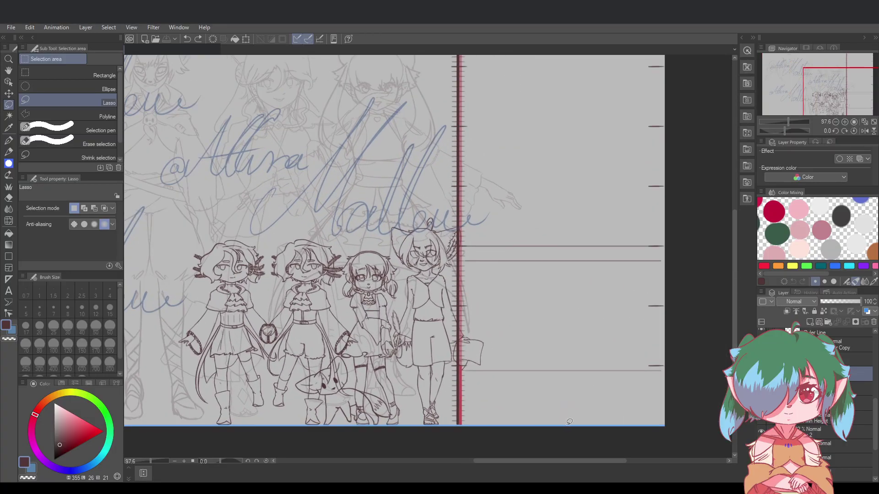
pyautogui.hscroll(-2, 574, 463)
pyautogui.scroll(1, 567, 453)
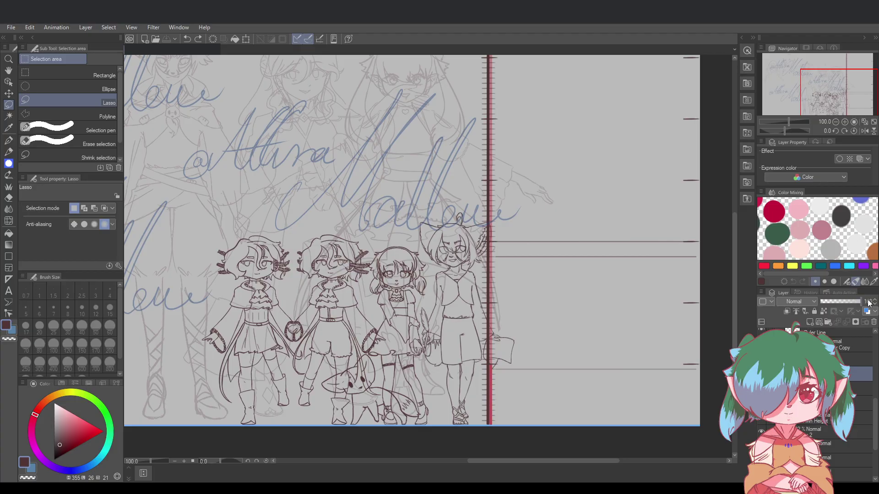
# Select the layer one place above the current one in the stack and lower its opacity to 82%
pyautogui.click(853, 357)
pyautogui.moveTo(856, 303); pyautogui.dragTo(849, 303)
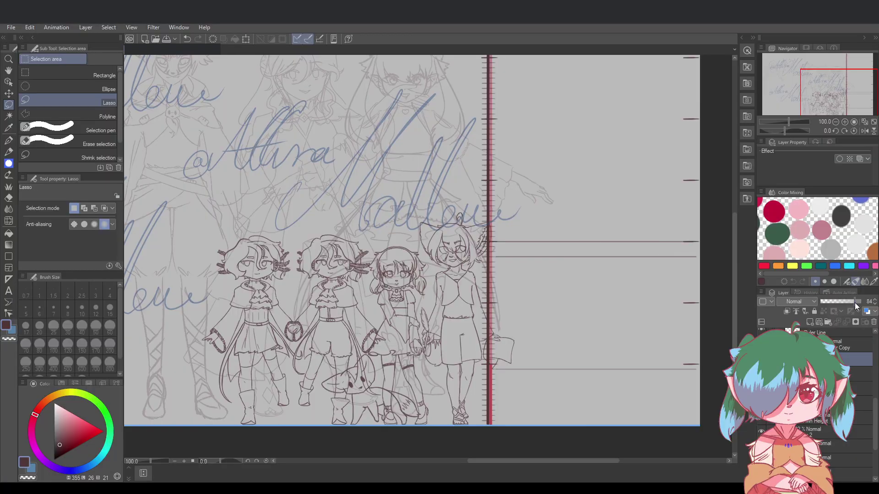
pyautogui.scroll(2, 547, 298)
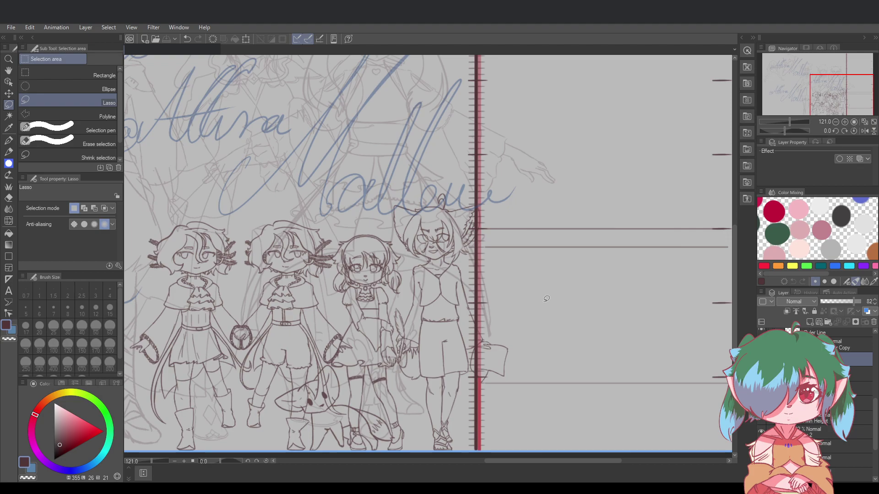
pyautogui.scroll(-2, 546, 298)
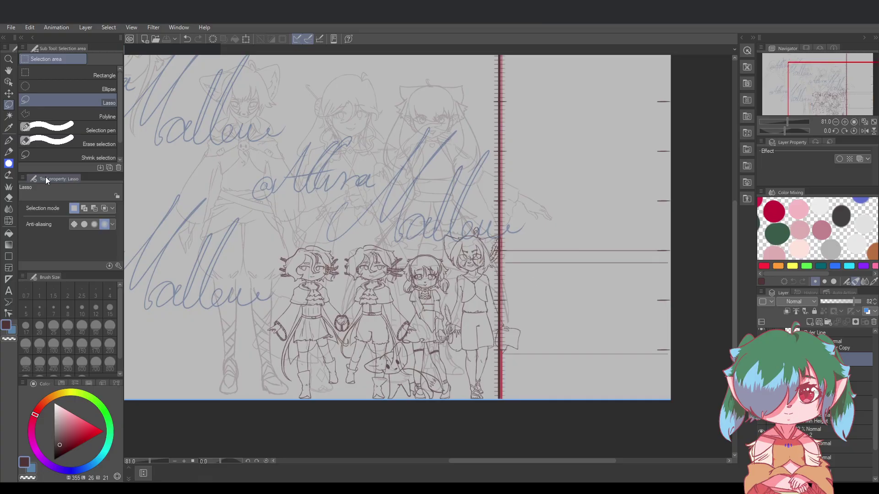
# Choose the Mapping pen and add a new raster layer near the top of the stack, placed one position lower
pyautogui.click(8, 140)
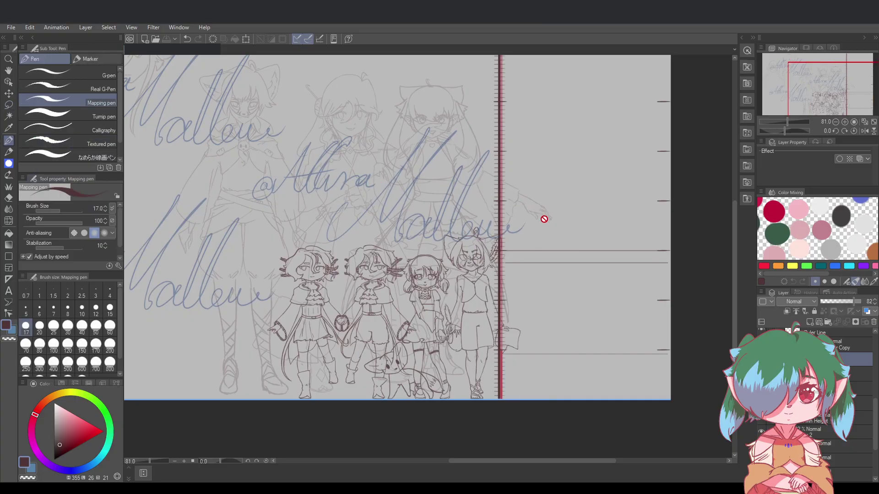
pyautogui.scroll(1, 545, 220)
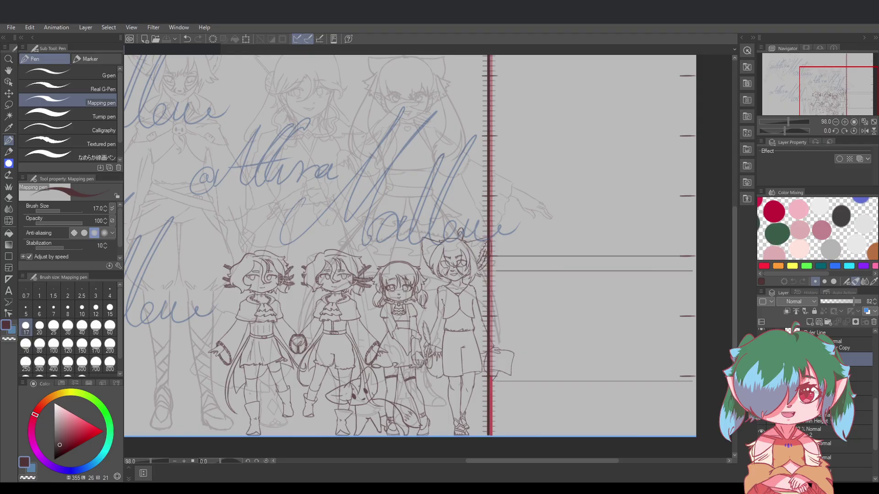
pyautogui.moveTo(874, 445); pyautogui.dragTo(873, 390)
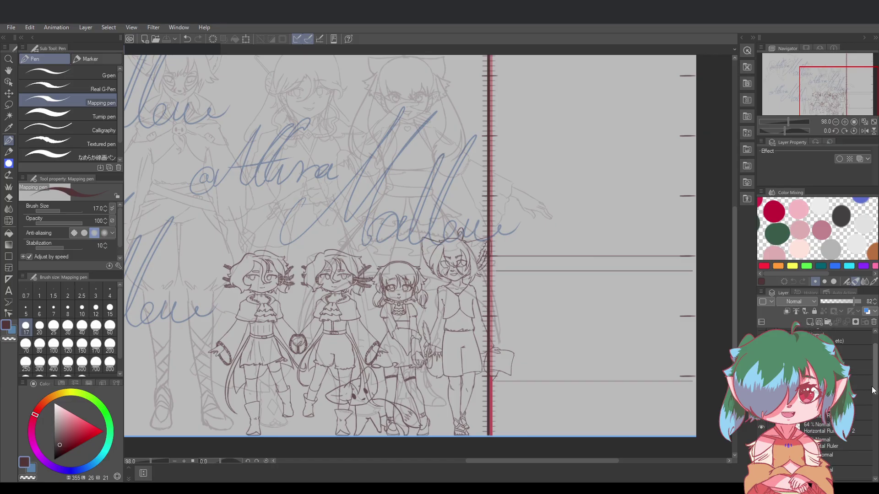
pyautogui.scroll(3, 860, 389)
pyautogui.click(837, 350)
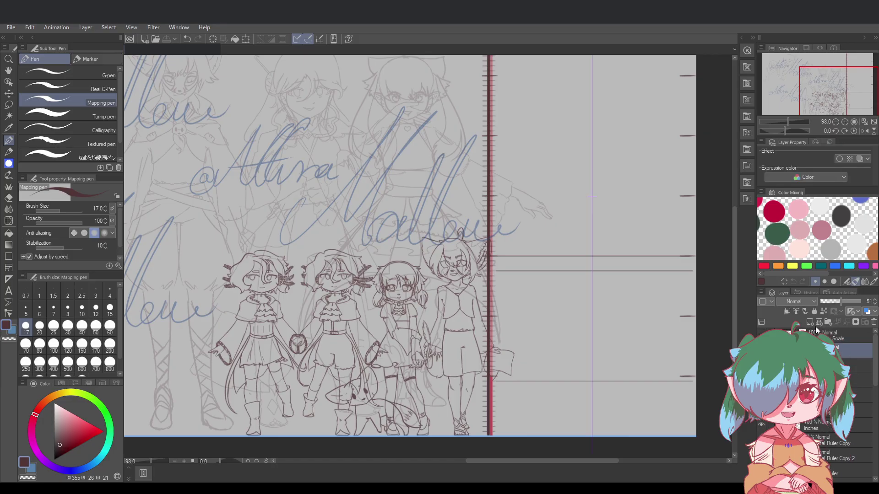
pyautogui.click(810, 322)
pyautogui.moveTo(824, 350); pyautogui.dragTo(824, 372)
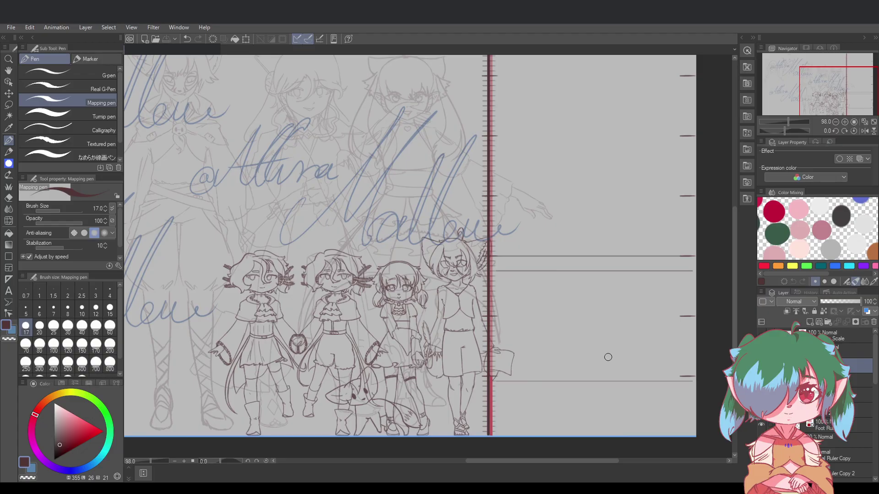
# Show the hidden red signature writing and move it sideways over the second and third small characters
pyautogui.click(761, 350)
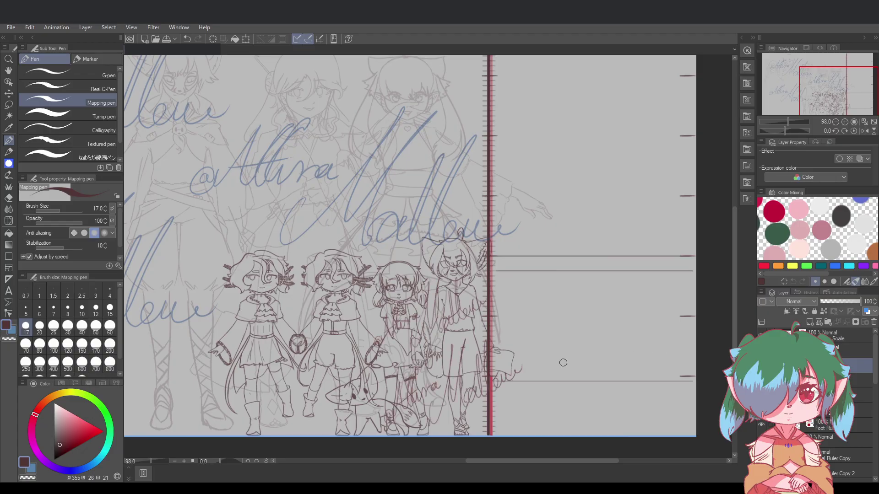
pyautogui.click(8, 93)
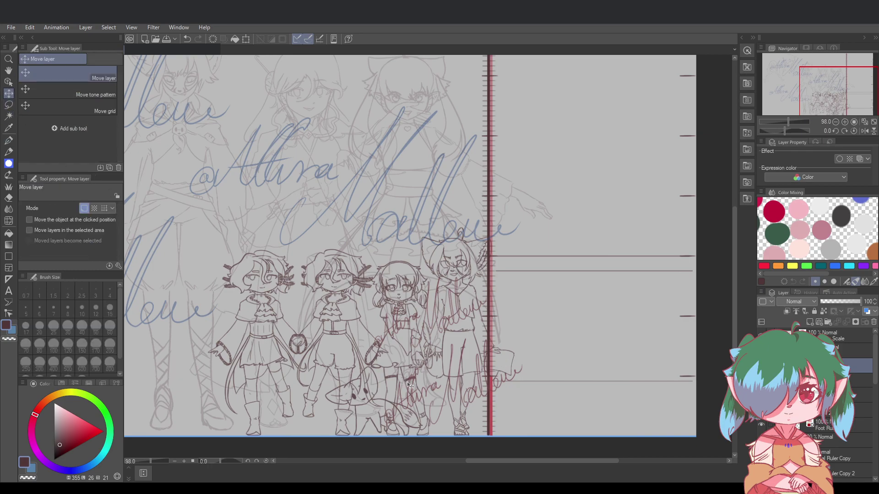
pyautogui.click(837, 339)
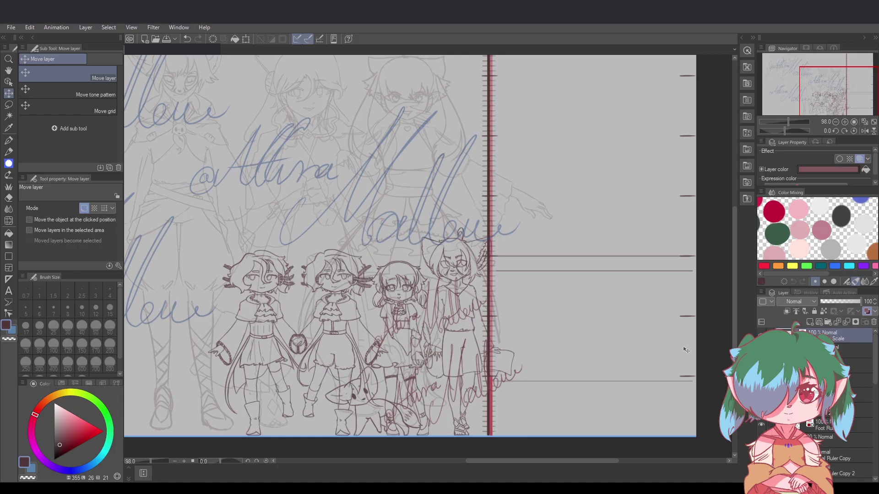
pyautogui.moveTo(428, 371); pyautogui.dragTo(338, 380)
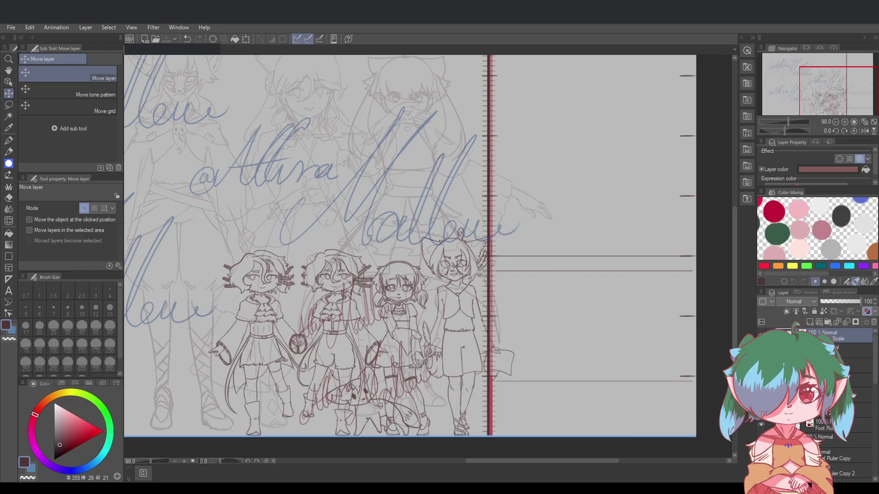
# Return to the new empty layer with the Mapping pen, test strokes beyond the ruler, and save the document
pyautogui.click(833, 365)
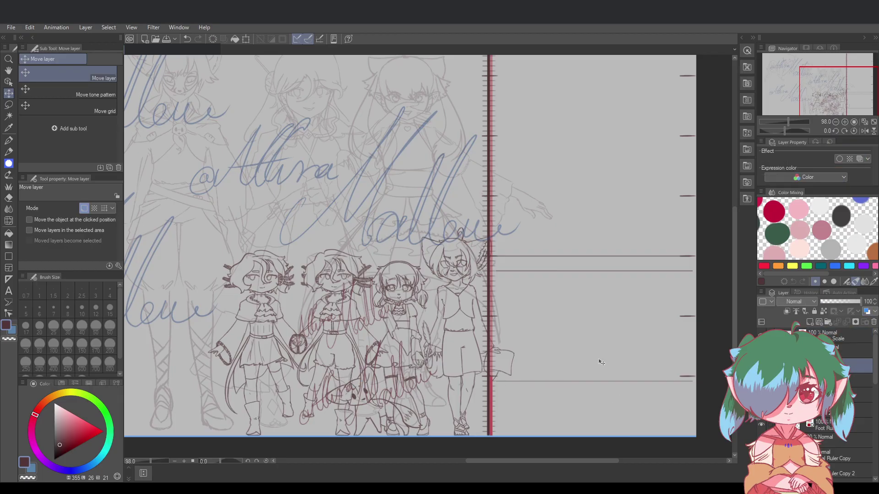
pyautogui.click(9, 140)
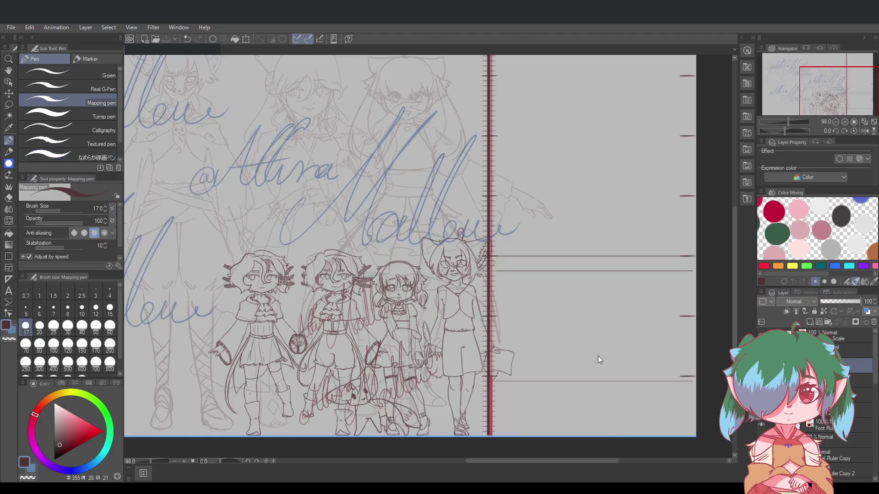
pyautogui.moveTo(564, 319); pyautogui.dragTo(608, 339)
pyautogui.hotkey('ctrl', 'z')
pyautogui.moveTo(537, 310); pyautogui.dragTo(580, 326)
pyautogui.hotkey('ctrl', 'z')
pyautogui.hotkey('ctrl', 's')
pyautogui.scroll(3, 557, 371)
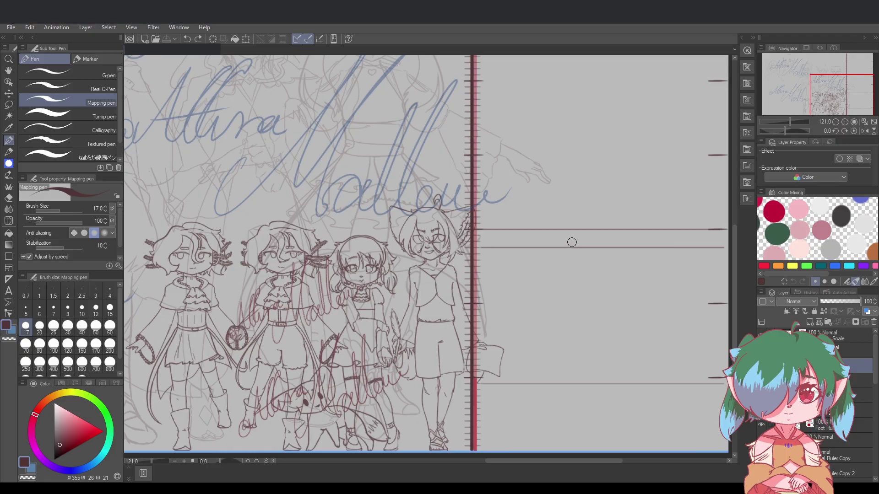
pyautogui.moveTo(571, 243)
pyautogui.mouseDown()
pyautogui.moveTo(557, 277)
pyautogui.moveTo(557, 240)
pyautogui.moveTo(540, 259)
pyautogui.moveTo(564, 232)
pyautogui.moveTo(535, 246)
pyautogui.moveTo(570, 234)
pyautogui.moveTo(562, 233)
pyautogui.moveTo(574, 268)
pyautogui.moveTo(560, 230)
pyautogui.mouseUp()
pyautogui.hotkey('ctrl', 'z')
pyautogui.hotkey('ctrl', 'z')
pyautogui.hotkey('ctrl', 'z')
pyautogui.hotkey('ctrl', 'z')
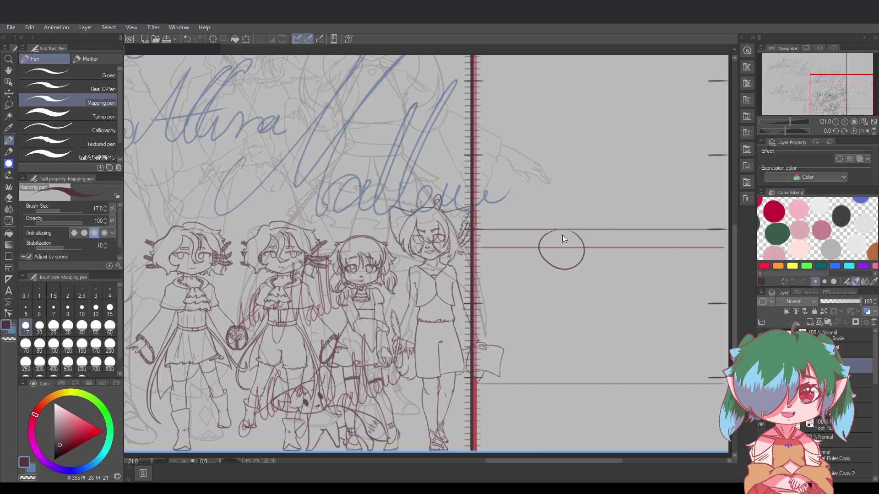
pyautogui.hotkey('ctrl', 'z')
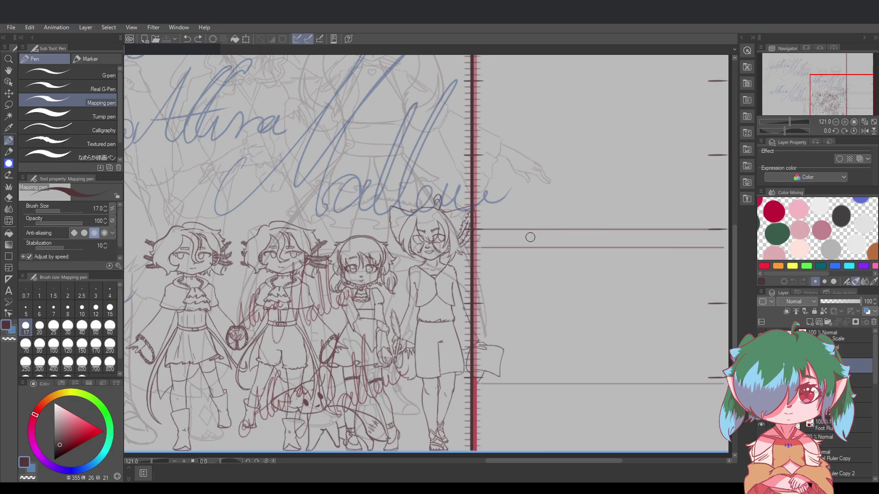
# Draw a round head circle for a new character beyond the vertical ruler, just under the lower of the two close height lines
pyautogui.moveTo(530, 237)
pyautogui.mouseDown()
pyautogui.moveTo(513, 246)
pyautogui.moveTo(547, 244)
pyautogui.moveTo(534, 241)
pyautogui.moveTo(521, 277)
pyautogui.moveTo(542, 278)
pyautogui.moveTo(532, 251)
pyautogui.moveTo(521, 277)
pyautogui.moveTo(533, 248)
pyautogui.moveTo(521, 256)
pyautogui.moveTo(565, 269)
pyautogui.moveTo(540, 252)
pyautogui.moveTo(526, 265)
pyautogui.moveTo(550, 249)
pyautogui.moveTo(525, 247)
pyautogui.moveTo(561, 263)
pyautogui.moveTo(536, 244)
pyautogui.moveTo(559, 275)
pyautogui.moveTo(540, 244)
pyautogui.moveTo(517, 259)
pyautogui.moveTo(550, 248)
pyautogui.moveTo(531, 274)
pyautogui.moveTo(537, 241)
pyautogui.moveTo(528, 246)
pyautogui.moveTo(564, 265)
pyautogui.moveTo(539, 244)
pyautogui.moveTo(522, 264)
pyautogui.moveTo(542, 242)
pyautogui.mouseUp()
pyautogui.hotkey('ctrl', 'z')
pyautogui.hotkey('ctrl', 'z')
pyautogui.hotkey('ctrl', 'z')
pyautogui.hotkey('ctrl', 'z')
pyautogui.hotkey('ctrl', 'z')
pyautogui.hotkey('ctrl', 'z')
pyautogui.hotkey('ctrl', 'z')
pyautogui.hotkey('ctrl', 'z')
pyautogui.hotkey('ctrl', 'z')
pyautogui.hotkey('ctrl', 'z')
pyautogui.hotkey('ctrl', 'z')
pyautogui.hotkey('ctrl', 'z')
# Move the head circle horizontally a little closer to the vertical ruler
pyautogui.click(9, 93)
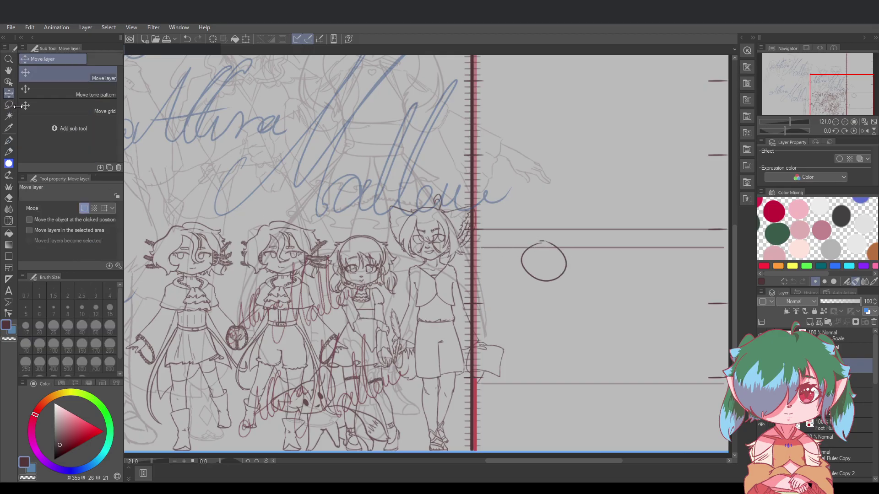
pyautogui.moveTo(529, 280)
pyautogui.mouseDown()
pyautogui.moveTo(440, 262)
pyautogui.moveTo(427, 248)
pyautogui.moveTo(360, 274)
pyautogui.moveTo(278, 265)
pyautogui.moveTo(519, 269)
pyautogui.moveTo(516, 280)
pyautogui.mouseUp()
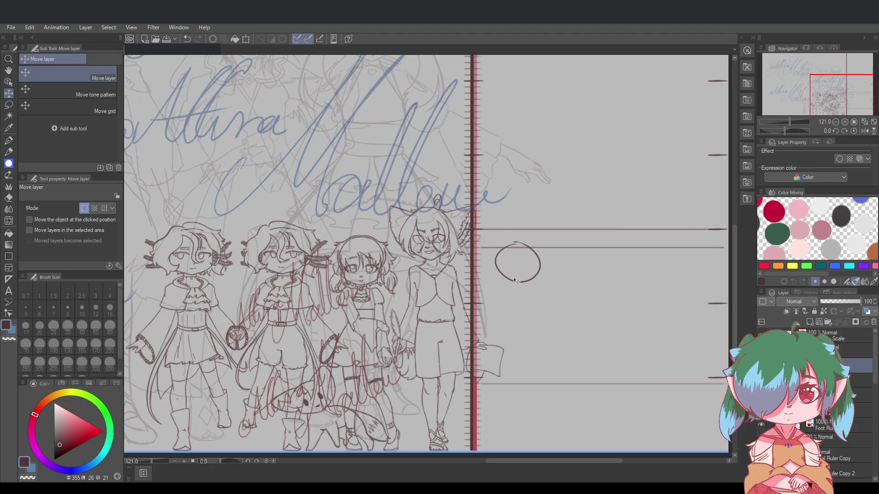
pyautogui.moveTo(523, 286); pyautogui.dragTo(533, 286)
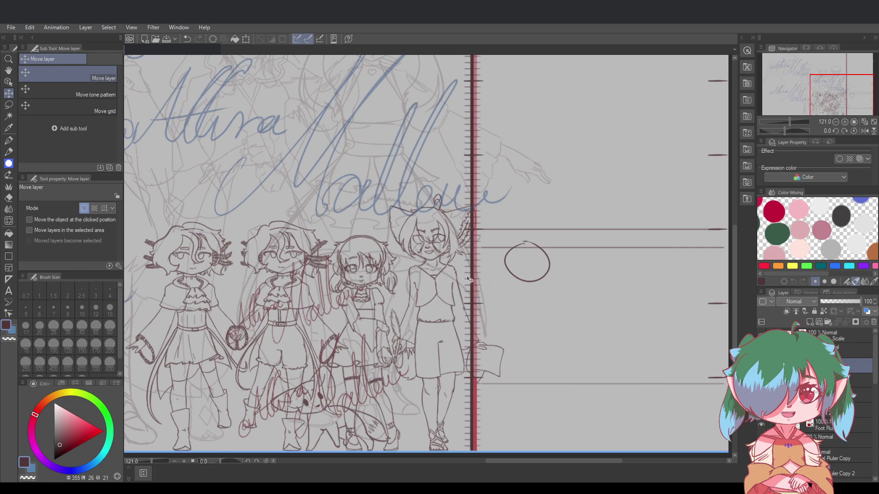
# Sketch a first cheek curve running from the ruler side of the head circle down toward the chin
pyautogui.click(8, 140)
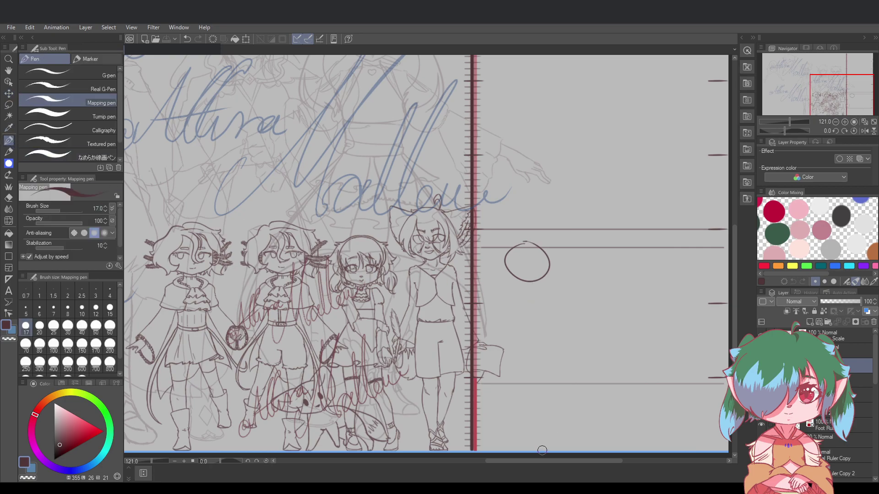
pyautogui.moveTo(547, 460); pyautogui.dragTo(555, 460)
pyautogui.hotkey('ctrl', 'z')
pyautogui.moveTo(498, 273)
pyautogui.mouseDown()
pyautogui.moveTo(505, 302)
pyautogui.moveTo(493, 282)
pyautogui.moveTo(507, 291)
pyautogui.moveTo(491, 278)
pyautogui.moveTo(513, 290)
pyautogui.mouseUp()
pyautogui.hotkey('ctrl', 'z')
pyautogui.hotkey('ctrl', 'z')
pyautogui.hotkey('ctrl', 'z')
pyautogui.hotkey('ctrl', 'z')
pyautogui.hotkey('ctrl', 'z')
pyautogui.hotkey('ctrl', 'z')
pyautogui.hotkey('ctrl', 'z')
pyautogui.hotkey('ctrl', 'z')
pyautogui.hotkey('ctrl', 'z')
pyautogui.hotkey('ctrl', 'z')
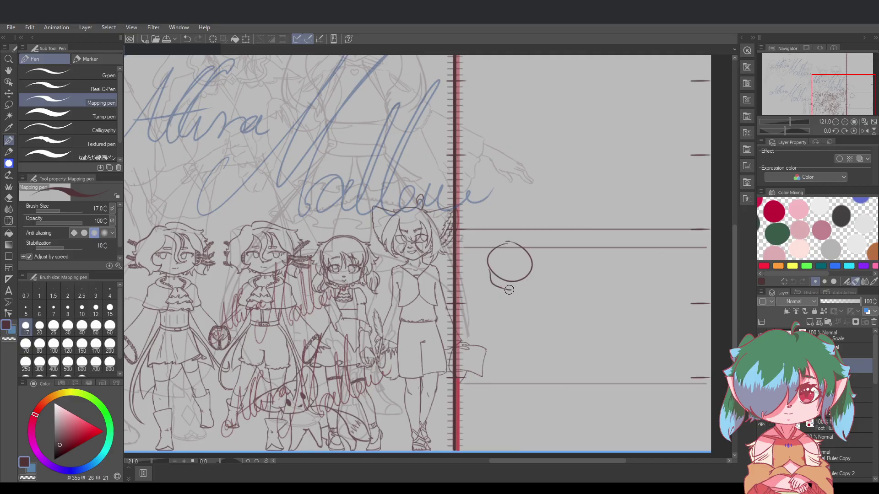
# Redraw the cheek and complete the rounded jaw and chin line beneath the head circle
pyautogui.hotkey('ctrl', 'z')
pyautogui.moveTo(497, 283); pyautogui.dragTo(513, 289)
pyautogui.hotkey('ctrl', 'z')
pyautogui.moveTo(496, 284); pyautogui.dragTo(515, 292)
pyautogui.hotkey('ctrl', 'z')
pyautogui.hotkey('ctrl', 'z')
pyautogui.hotkey('ctrl', 'z')
pyautogui.moveTo(489, 267); pyautogui.dragTo(504, 290)
pyautogui.hotkey('ctrl', 'z')
pyautogui.hotkey('ctrl', 'z')
pyautogui.hotkey('ctrl', 'z')
pyautogui.hotkey('ctrl', 'z')
pyautogui.moveTo(511, 291)
pyautogui.mouseDown()
pyautogui.moveTo(530, 273)
pyautogui.moveTo(517, 291)
pyautogui.mouseUp()
pyautogui.hotkey('ctrl', 'z')
pyautogui.hotkey('ctrl', 'z')
pyautogui.hotkey('ctrl', 'z')
pyautogui.hotkey('ctrl', 'z')
pyautogui.hotkey('ctrl', 'z')
pyautogui.hotkey('ctrl', 'z')
pyautogui.hotkey('ctrl', 'z')
pyautogui.hotkey('ctrl', 'z')
pyautogui.hotkey('ctrl', 'z')
pyautogui.hotkey('ctrl', 'z')
# Draw a small open mouth just above the chin of the new head, and save the document
pyautogui.scroll(2, 543, 305)
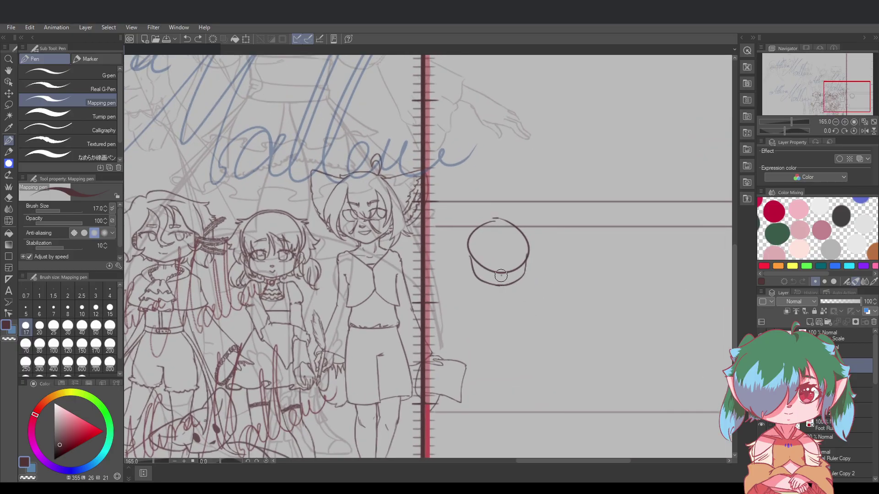
pyautogui.moveTo(505, 280); pyautogui.dragTo(503, 279)
pyautogui.hotkey('ctrl', 'z')
pyautogui.hotkey('ctrl', 'z')
pyautogui.hotkey('ctrl', 'z')
pyautogui.hotkey('ctrl', 'z')
pyautogui.hotkey('ctrl', 'z')
pyautogui.hotkey('ctrl', 'z')
pyautogui.hotkey('ctrl', 'z')
pyautogui.hotkey('ctrl', 'z')
pyautogui.hotkey('ctrl', 'z')
pyautogui.hotkey('ctrl', 'z')
pyautogui.hotkey('ctrl', 'z')
pyautogui.hotkey('ctrl', 'z')
pyautogui.hotkey('ctrl', 'z')
pyautogui.hotkey('ctrl', 's')
pyautogui.hotkey('ctrl', 'z')
pyautogui.hotkey('ctrl', 'z')
pyautogui.hotkey('ctrl', 'z')
pyautogui.hotkey('ctrl', 'z')
pyautogui.hotkey('ctrl', 'z')
pyautogui.moveTo(498, 278); pyautogui.dragTo(500, 278)
pyautogui.hotkey('ctrl', 'z')
pyautogui.moveTo(498, 280); pyautogui.dragTo(504, 280)
pyautogui.hotkey('ctrl', 'z')
pyautogui.moveTo(498, 279); pyautogui.dragTo(504, 280)
pyautogui.hotkey('ctrl', 'z')
pyautogui.hotkey('ctrl', 'z')
# Erase the lower arc of the head circle inside the face and clean up the cheek outlines
pyautogui.scroll(2, 496, 249)
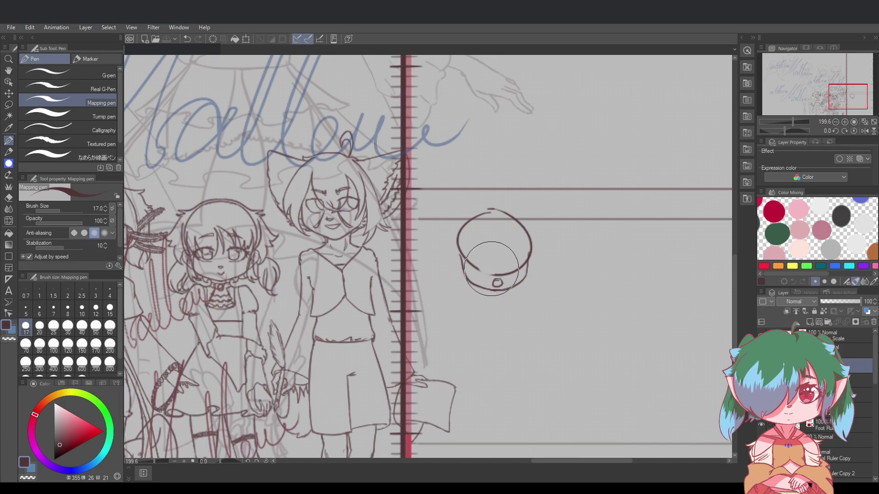
pyautogui.moveTo(498, 270); pyautogui.dragTo(507, 261)
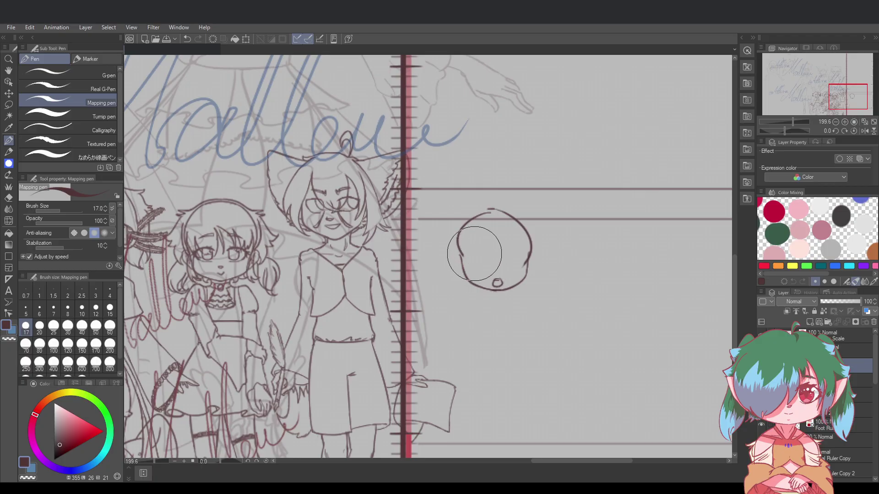
pyautogui.moveTo(472, 254); pyautogui.dragTo(470, 254)
pyautogui.moveTo(524, 266); pyautogui.dragTo(521, 252)
# Lasso the small mouth on the new head and move it slightly up, away from the chin
pyautogui.press('m')
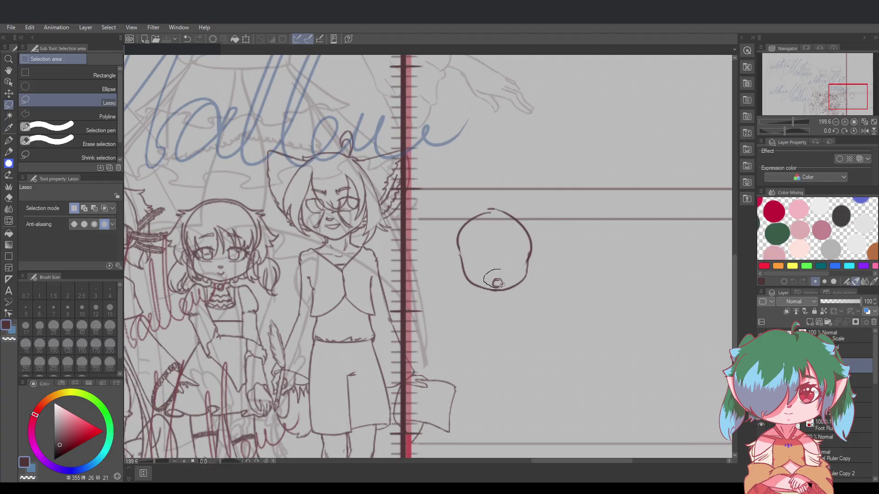
pyautogui.moveTo(502, 284); pyautogui.dragTo(510, 276)
pyautogui.click(526, 304)
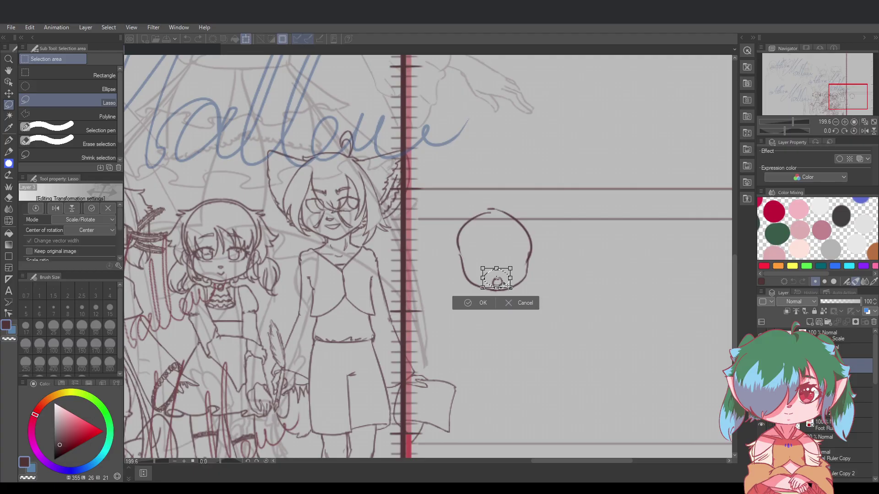
pyautogui.click(476, 301)
pyautogui.press('p')
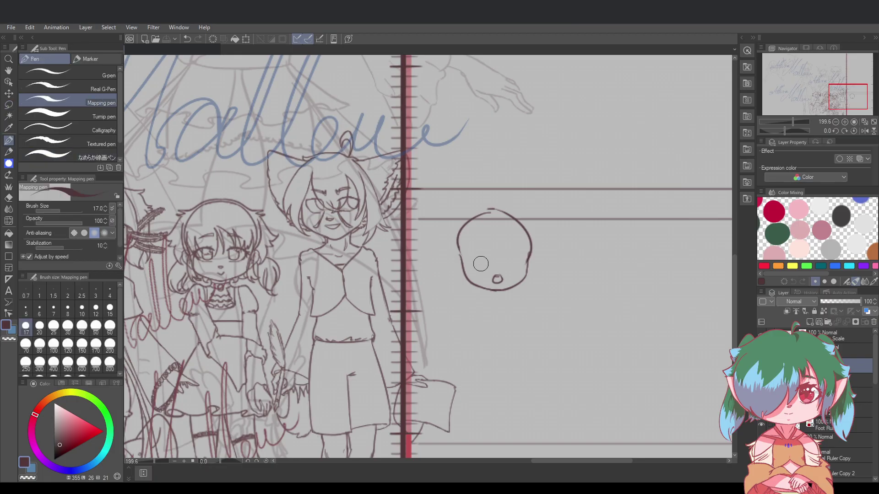
# Add a tiny nose mark centred above the mouth of the new head
pyautogui.hotkey('ctrl', 'z')
pyautogui.moveTo(494, 267); pyautogui.dragTo(498, 268)
pyautogui.moveTo(503, 251); pyautogui.dragTo(507, 243)
pyautogui.hotkey('ctrl', 'z')
pyautogui.hotkey('ctrl', 'z')
# Lower the opacity of the layer group holding the small-character lineup sketches to 36%
pyautogui.scroll(-4, 561, 211)
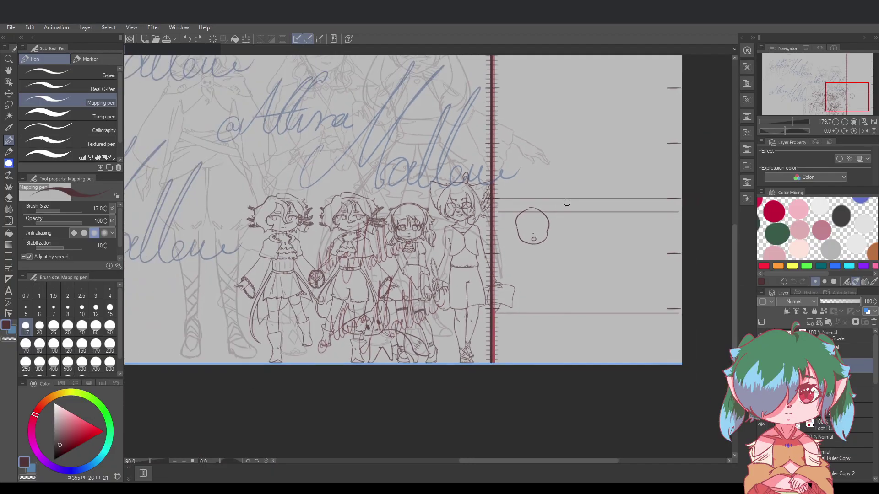
pyautogui.scroll(-1, 567, 202)
pyautogui.scroll(2, 661, 259)
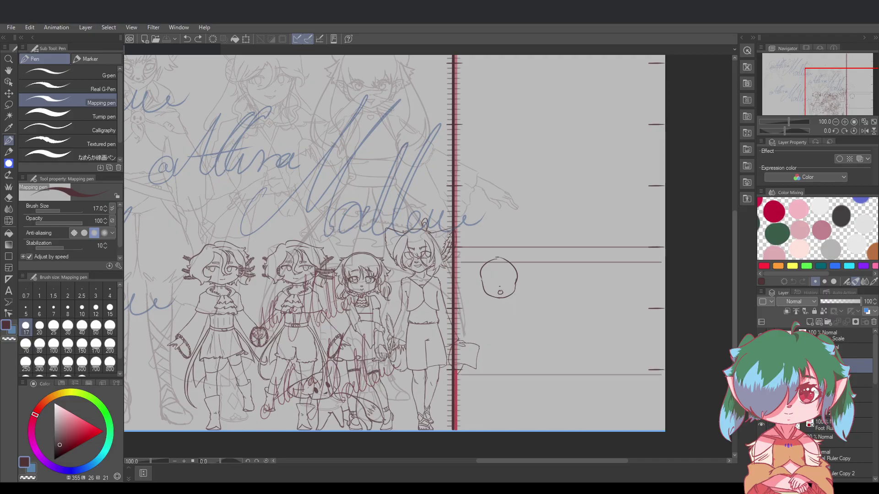
pyautogui.scroll(3, 825, 451)
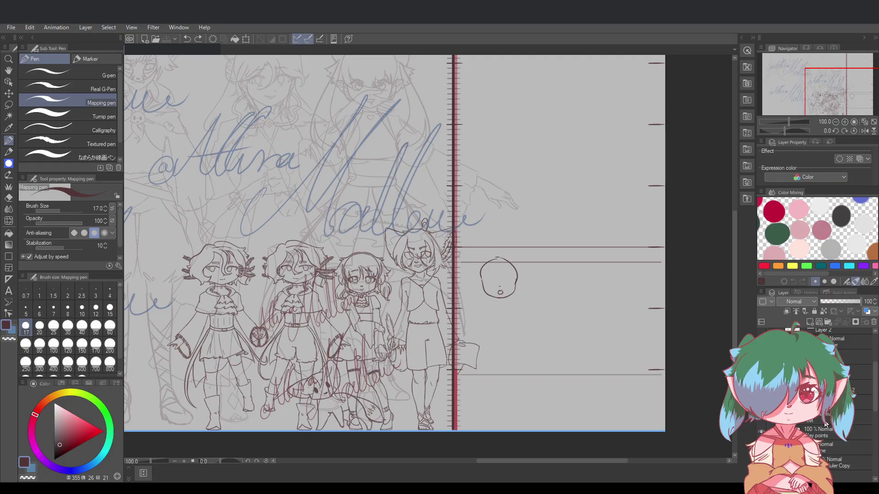
pyautogui.scroll(-3, 826, 424)
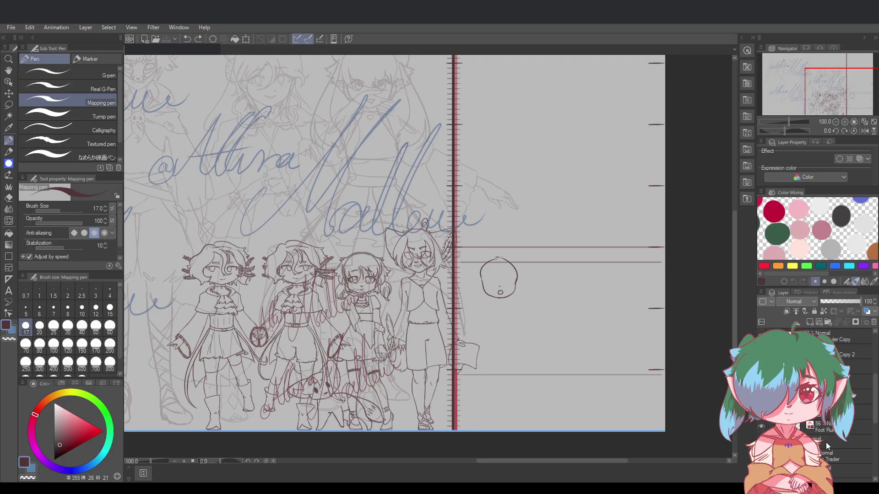
pyautogui.click(825, 442)
pyautogui.moveTo(852, 301); pyautogui.dragTo(837, 300)
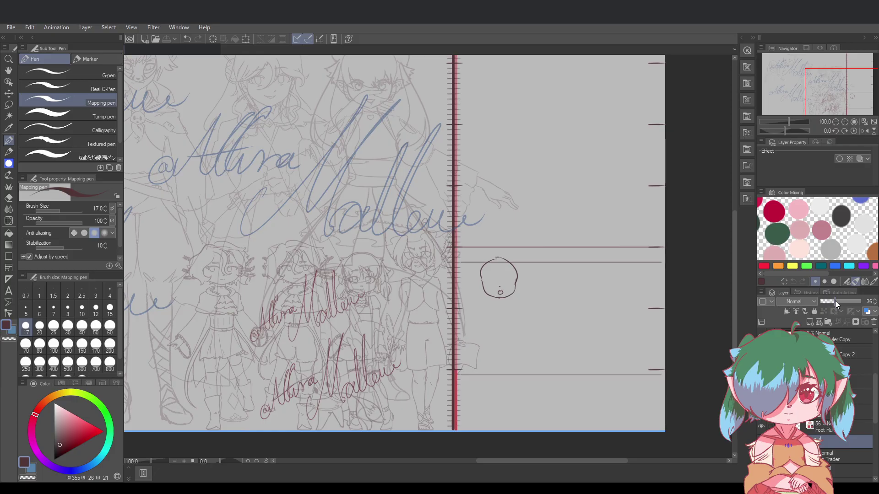
# Move the "sea king" layer higher in the layer stack, out of the faded group, so its tall figure shows at full strength
pyautogui.scroll(-2, 828, 415)
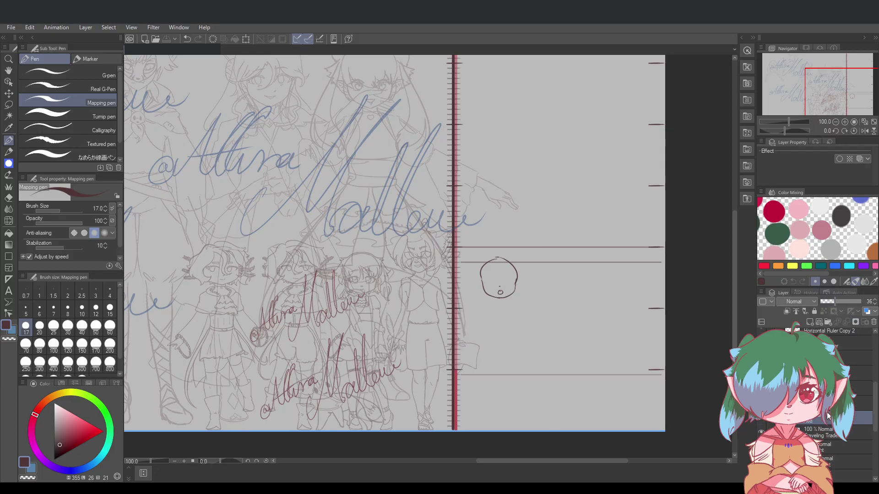
pyautogui.scroll(-2, 828, 415)
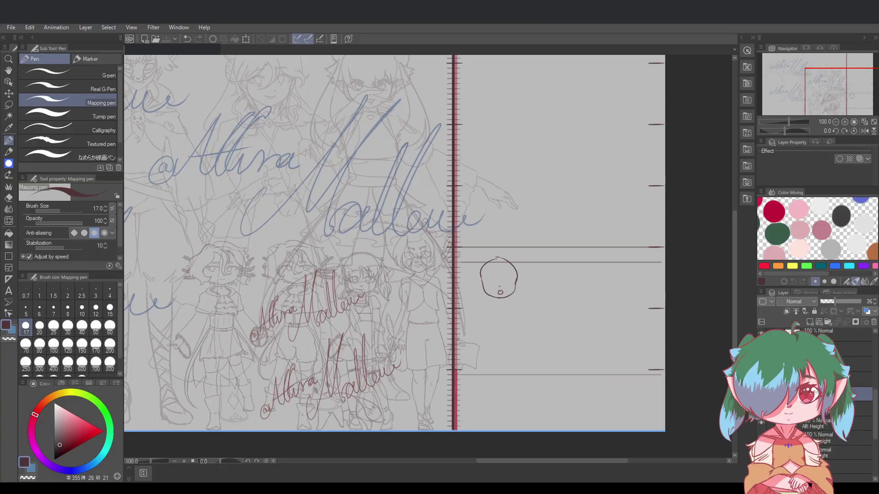
pyautogui.scroll(-5, 827, 415)
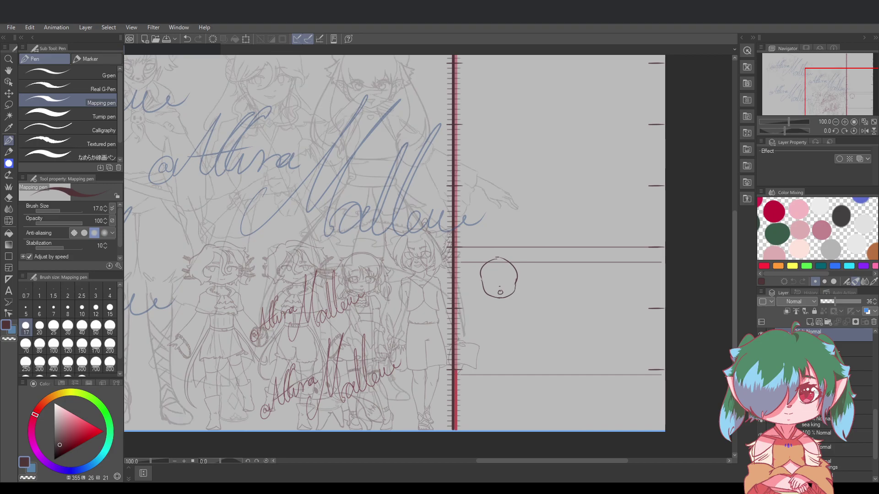
pyautogui.click(828, 419)
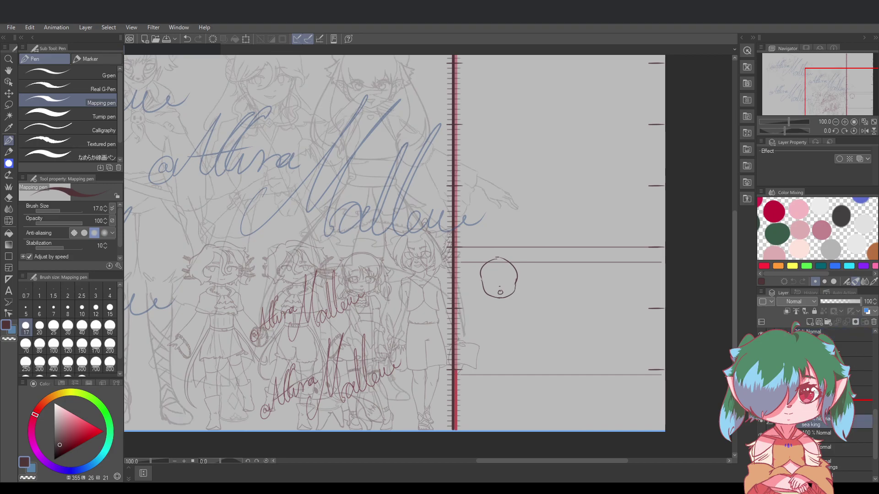
pyautogui.moveTo(828, 421); pyautogui.dragTo(828, 401)
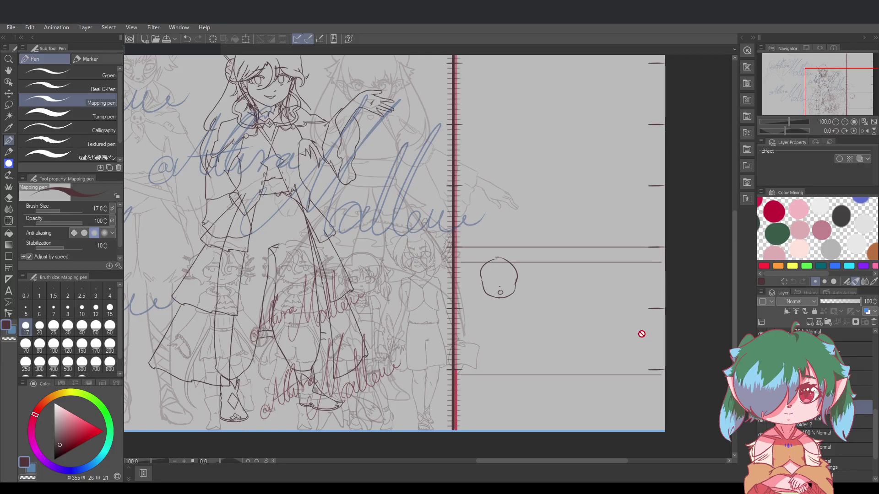
pyautogui.scroll(2, 731, 307)
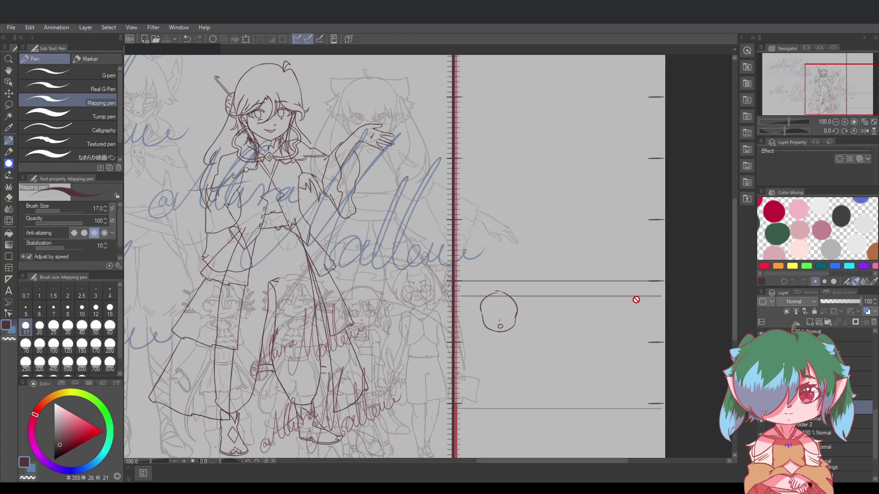
# Reselect the new head's sketch layer and draw two short closed-eye lines across the upper face
pyautogui.scroll(6, 868, 396)
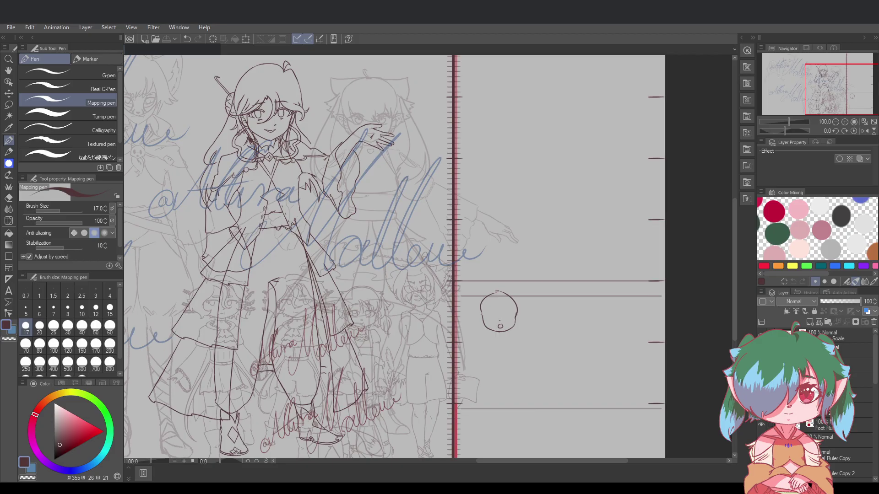
pyautogui.click(857, 366)
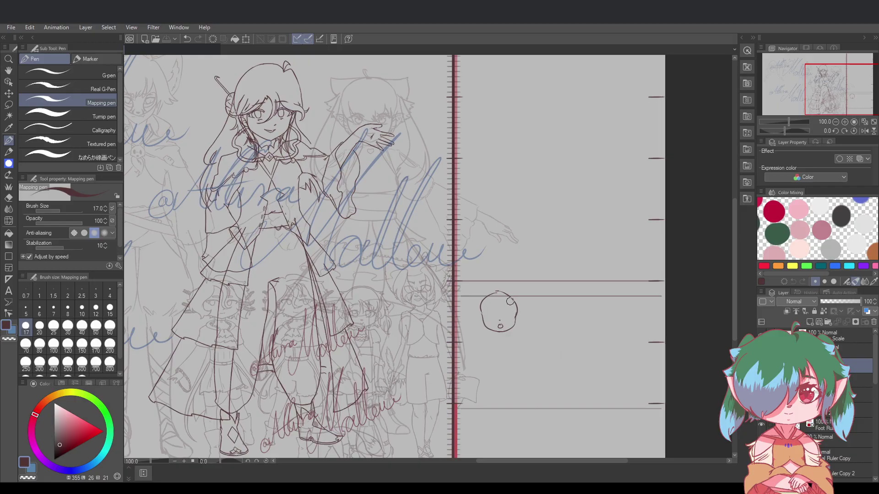
pyautogui.scroll(5, 515, 306)
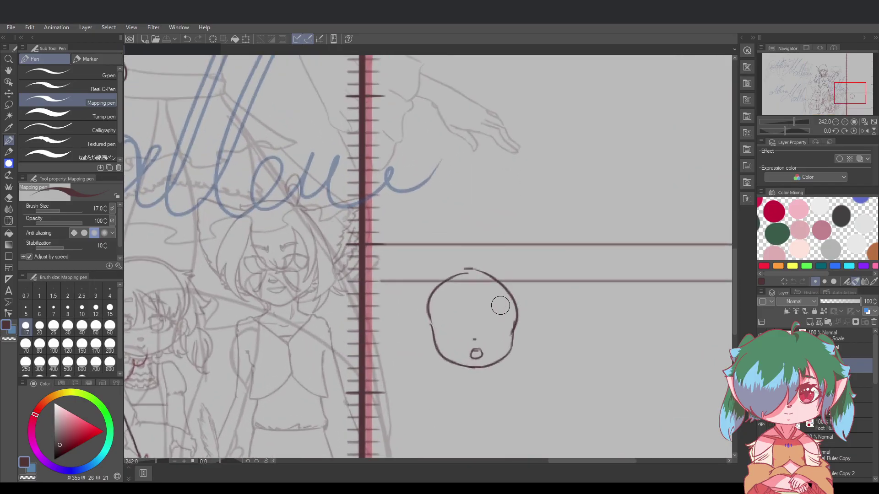
pyautogui.moveTo(480, 310)
pyautogui.mouseDown()
pyautogui.moveTo(504, 303)
pyautogui.moveTo(463, 307)
pyautogui.moveTo(504, 305)
pyautogui.moveTo(498, 301)
pyautogui.mouseUp()
pyautogui.hotkey('ctrl', 'z')
pyautogui.hotkey('ctrl', 'z')
pyautogui.hotkey('ctrl', 'z')
pyautogui.hotkey('ctrl', 'z')
pyautogui.hotkey('ctrl', 'z')
pyautogui.hotkey('ctrl', 'z')
pyautogui.hotkey('ctrl', 'z')
pyautogui.hotkey('ctrl', 'z')
pyautogui.moveTo(443, 303); pyautogui.dragTo(464, 306)
pyautogui.hotkey('ctrl', 'z')
pyautogui.hotkey('ctrl', 'z')
pyautogui.scroll(-5, 618, 286)
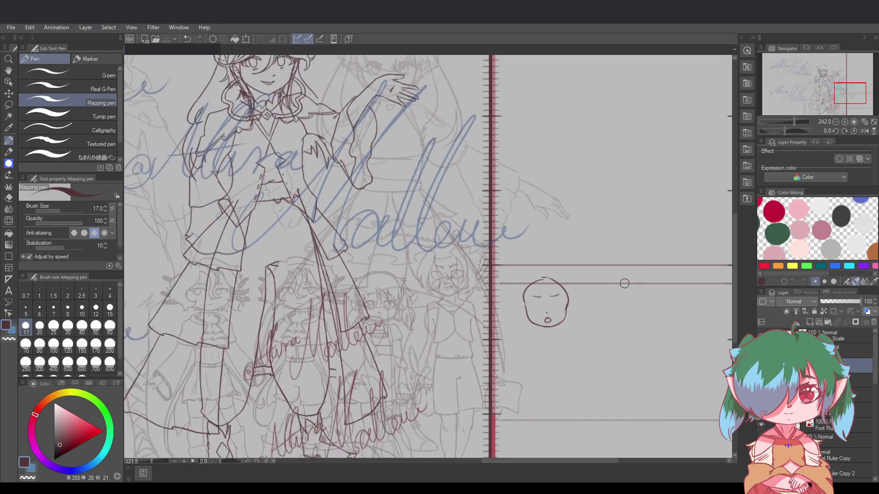
# Draw a small rounded ear on each side of the new head at cheek height
pyautogui.scroll(6, 675, 305)
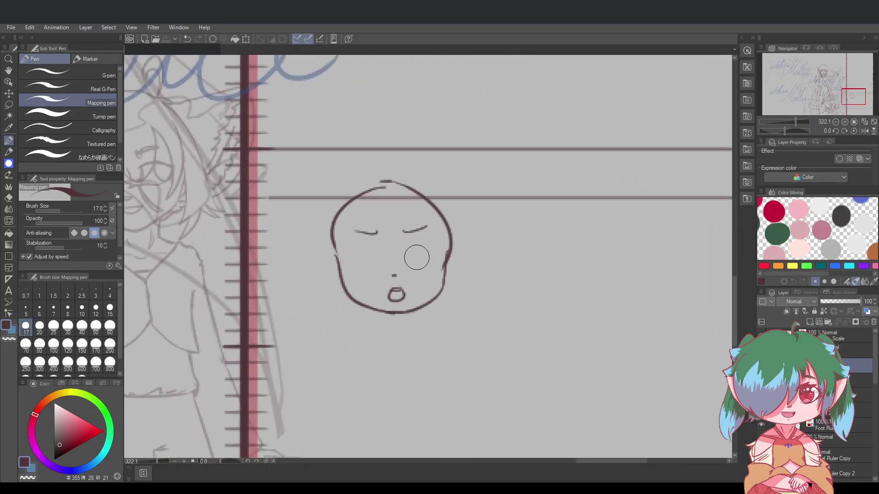
pyautogui.moveTo(337, 259); pyautogui.dragTo(343, 289)
pyautogui.hotkey('ctrl', 'z')
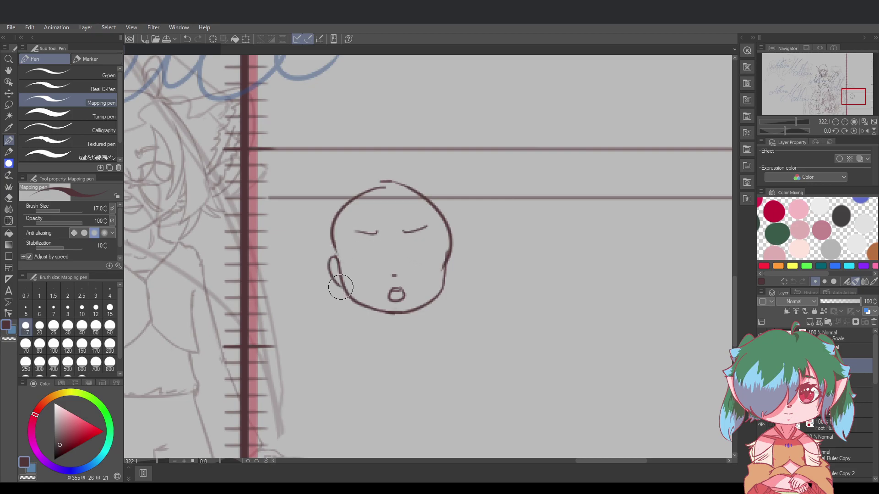
pyautogui.moveTo(456, 263); pyautogui.dragTo(444, 289)
pyautogui.hotkey('ctrl', 'z')
pyautogui.moveTo(447, 252); pyautogui.dragTo(445, 286)
pyautogui.hotkey('ctrl', 'z')
pyautogui.moveTo(448, 252); pyautogui.dragTo(444, 286)
pyautogui.moveTo(334, 259)
pyautogui.mouseDown()
pyautogui.moveTo(320, 295)
pyautogui.moveTo(343, 319)
pyautogui.moveTo(335, 290)
pyautogui.mouseUp()
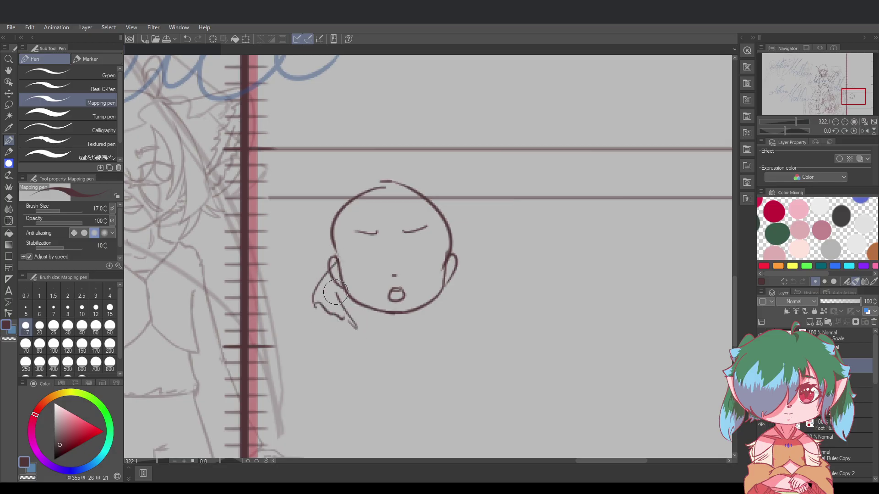
pyautogui.hotkey('ctrl', 'z')
pyautogui.moveTo(338, 257)
pyautogui.mouseDown()
pyautogui.moveTo(327, 304)
pyautogui.moveTo(336, 304)
pyautogui.moveTo(319, 302)
pyautogui.moveTo(349, 321)
pyautogui.moveTo(339, 271)
pyautogui.moveTo(348, 315)
pyautogui.mouseUp()
pyautogui.hotkey('ctrl', 'z')
pyautogui.hotkey('ctrl', 'z')
pyautogui.hotkey('ctrl', 'z')
pyautogui.hotkey('ctrl', 'z')
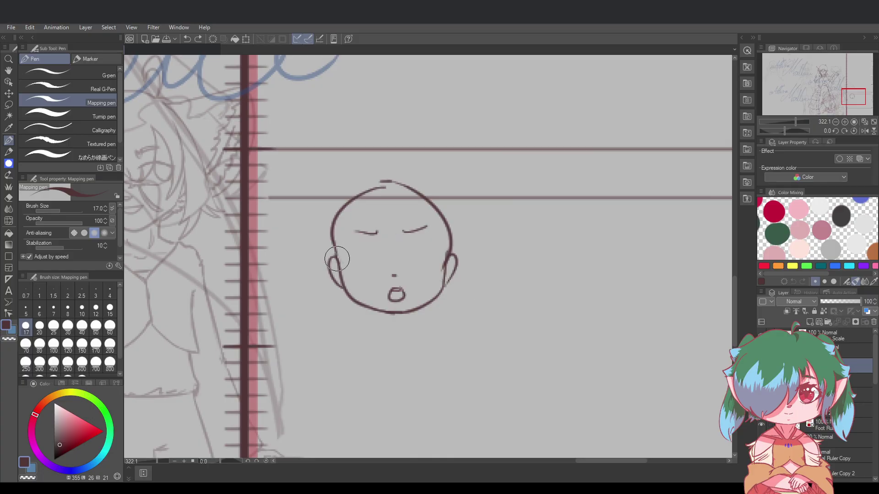
pyautogui.hotkey('ctrl', 'z')
pyautogui.moveTo(336, 259); pyautogui.dragTo(339, 267)
pyautogui.hotkey('ctrl', 'z')
pyautogui.hotkey('ctrl', 'z')
pyautogui.hotkey('ctrl', 'z')
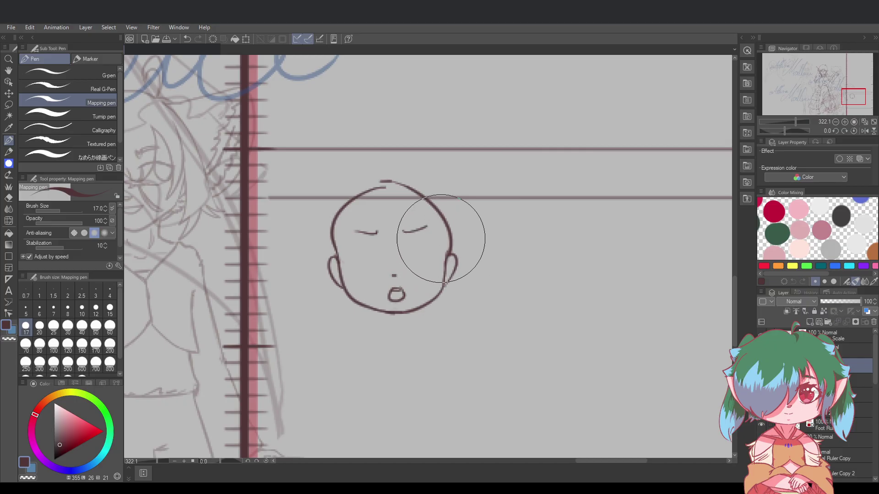
# Clean up and reconnect the face outline where it meets the ears of the new head
pyautogui.hotkey('ctrl', 'z')
pyautogui.hotkey('ctrl', 'y')
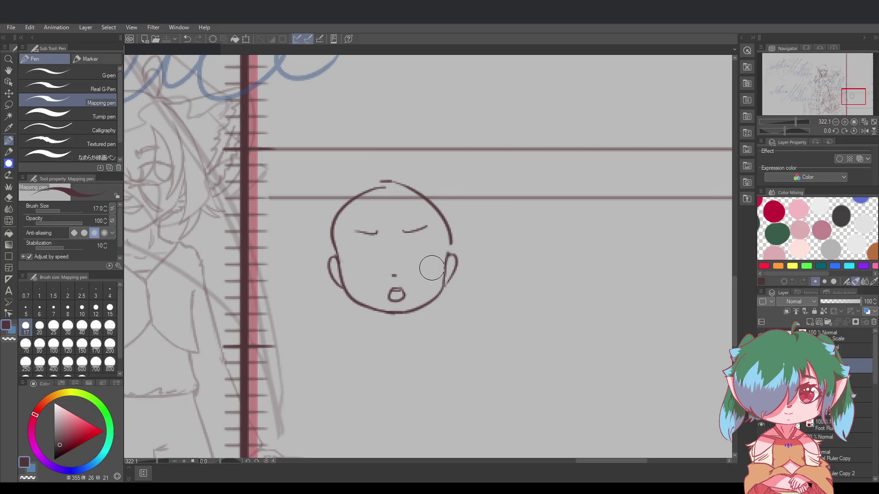
pyautogui.moveTo(446, 256)
pyautogui.mouseDown()
pyautogui.moveTo(447, 238)
pyautogui.moveTo(449, 250)
pyautogui.mouseUp()
pyautogui.hotkey('ctrl', 'z')
pyautogui.hotkey('ctrl', 'z')
pyautogui.hotkey('ctrl', 'z')
pyautogui.hotkey('ctrl', 'z')
pyautogui.hotkey('ctrl', 'z')
pyautogui.hotkey('ctrl', 'z')
pyautogui.hotkey('ctrl', 'z')
pyautogui.hotkey('ctrl', 'z')
# Erase the skull outline between the temples and the crown, keeping a short arc at the top of the head
pyautogui.moveTo(386, 182)
pyautogui.mouseDown()
pyautogui.moveTo(346, 206)
pyautogui.moveTo(368, 201)
pyautogui.moveTo(358, 194)
pyautogui.moveTo(386, 191)
pyautogui.moveTo(385, 182)
pyautogui.moveTo(362, 194)
pyautogui.mouseUp()
pyautogui.hotkey('ctrl', 'z')
pyautogui.hotkey('ctrl', 'z')
pyautogui.moveTo(389, 191)
pyautogui.mouseDown()
pyautogui.moveTo(349, 208)
pyautogui.moveTo(353, 192)
pyautogui.moveTo(383, 191)
pyautogui.moveTo(412, 196)
pyautogui.moveTo(402, 193)
pyautogui.moveTo(434, 216)
pyautogui.mouseUp()
pyautogui.hotkey('ctrl', 'z')
pyautogui.hotkey('ctrl', 'z')
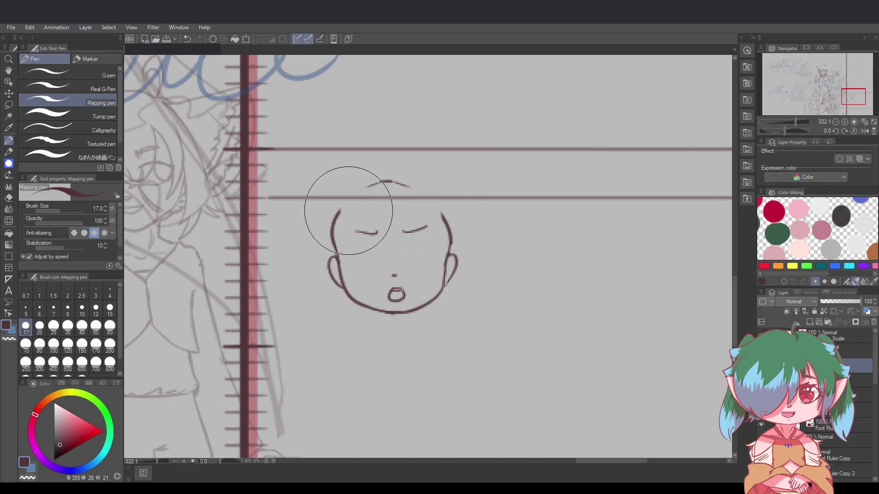
pyautogui.moveTo(349, 208); pyautogui.dragTo(342, 218)
pyautogui.moveTo(431, 208); pyautogui.dragTo(435, 210)
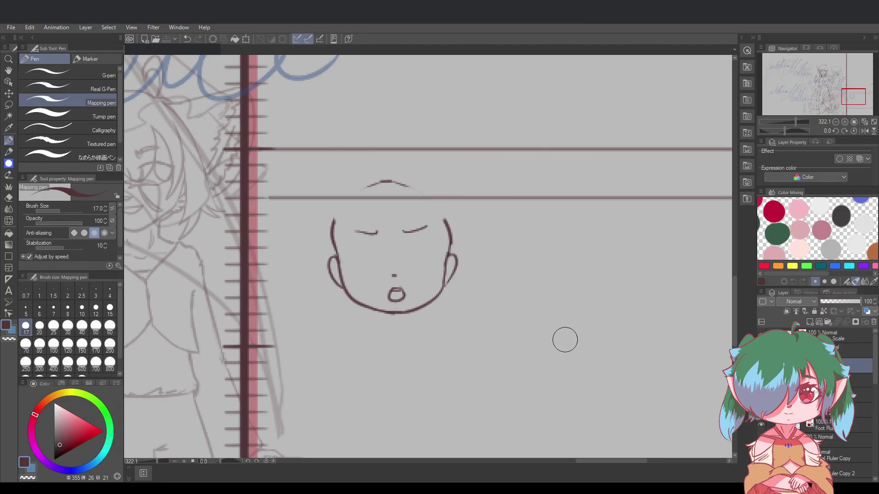
# Lasso the face with its ears, shift it slightly down from the crown arc, and clear the selection
pyautogui.scroll(-6, 482, 286)
pyautogui.scroll(-1, 565, 227)
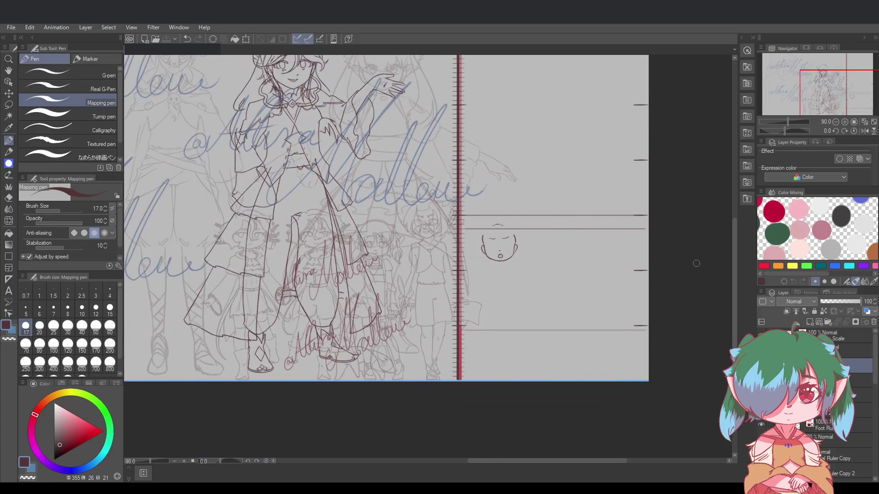
pyautogui.moveTo(735, 298); pyautogui.dragTo(729, 280)
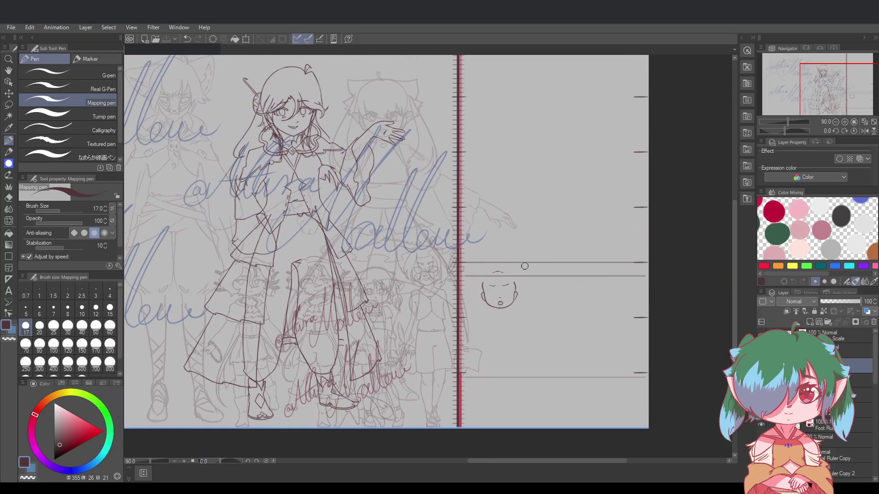
pyautogui.scroll(6, 529, 279)
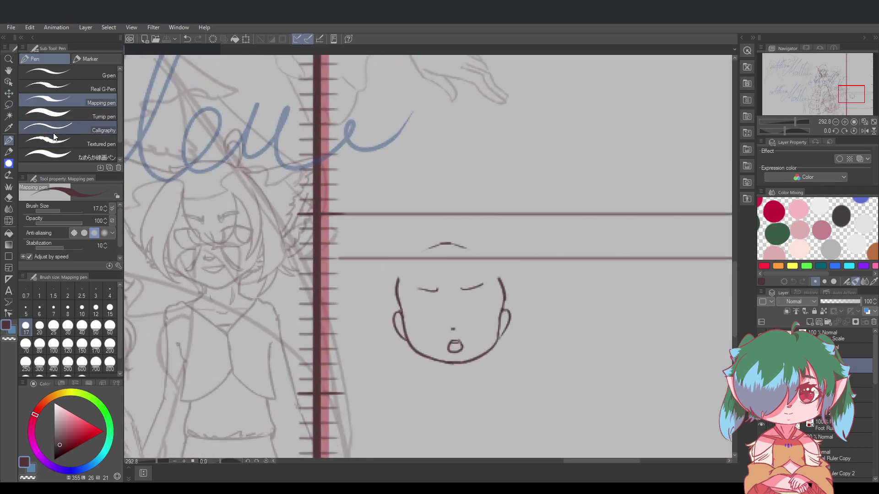
pyautogui.press('m')
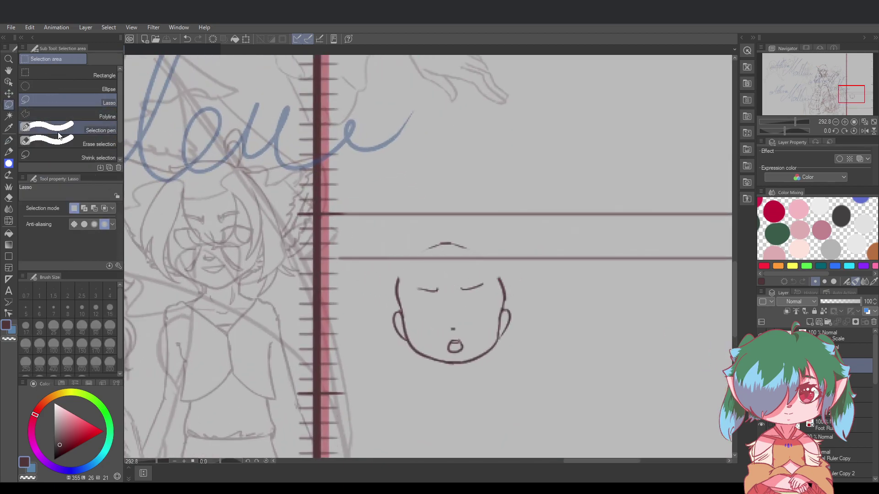
pyautogui.moveTo(394, 262)
pyautogui.mouseDown()
pyautogui.moveTo(521, 387)
pyautogui.moveTo(508, 250)
pyautogui.mouseUp()
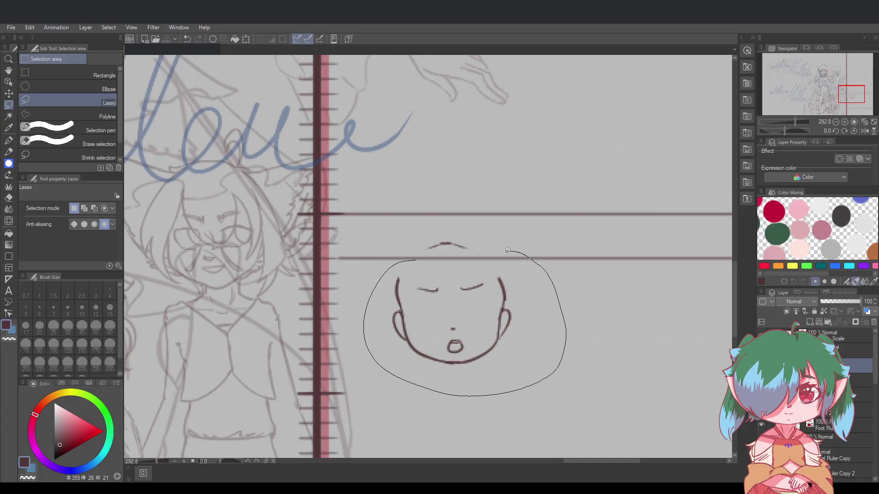
pyautogui.moveTo(425, 261); pyautogui.dragTo(419, 261)
pyautogui.click(504, 409)
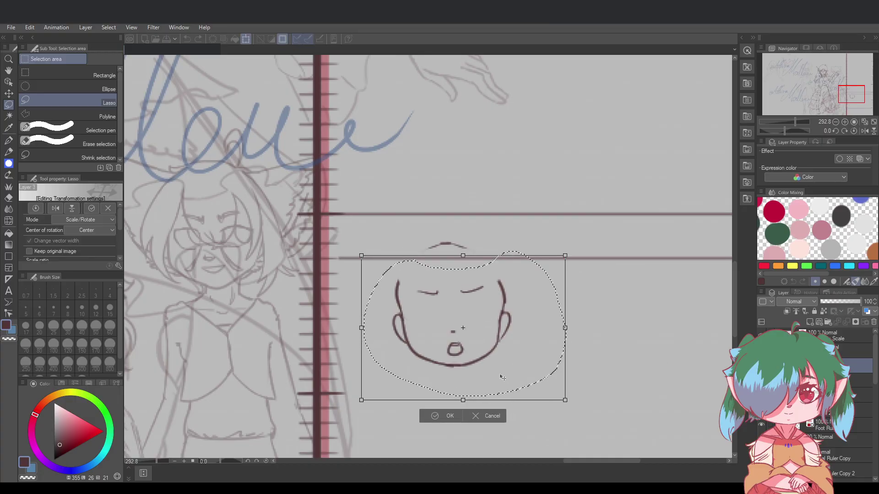
pyautogui.moveTo(502, 372); pyautogui.dragTo(501, 378)
pyautogui.click(442, 418)
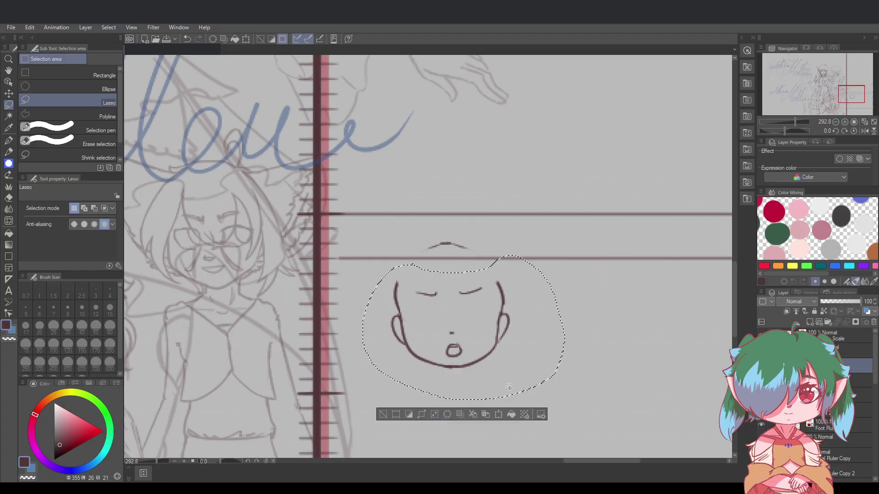
pyautogui.hotkey('ctrl', 'd')
# Draw the skull outline from the left temple of the new head up to the crown with the Mapping pen
pyautogui.click(9, 142)
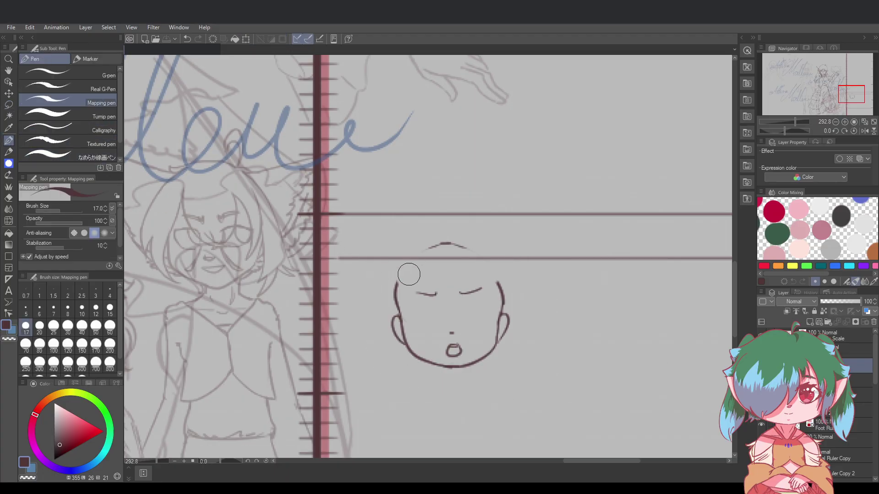
pyautogui.moveTo(397, 282)
pyautogui.mouseDown()
pyautogui.moveTo(447, 247)
pyautogui.moveTo(490, 269)
pyautogui.mouseUp()
pyautogui.hotkey('ctrl', 'z')
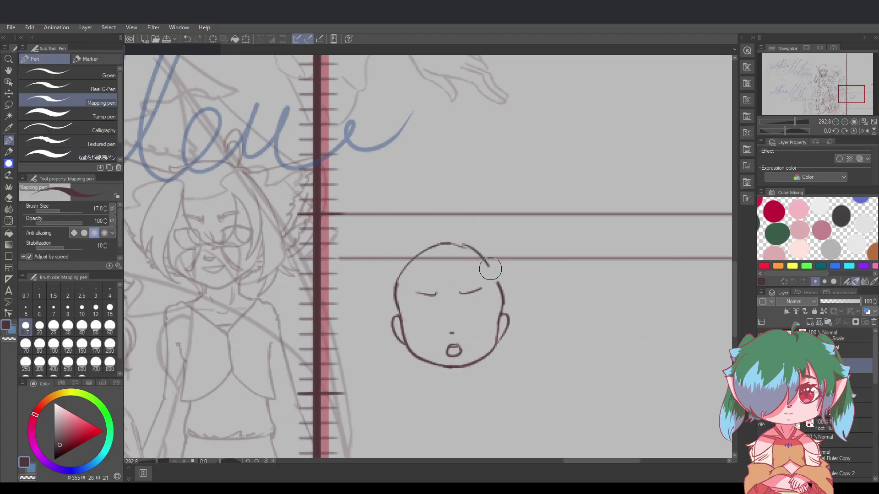
# Close the skull outline with a smooth curve from the crown down to the right temple and save the file
pyautogui.moveTo(449, 242)
pyautogui.mouseDown()
pyautogui.moveTo(505, 293)
pyautogui.moveTo(467, 249)
pyautogui.moveTo(500, 281)
pyautogui.mouseUp()
pyautogui.hotkey('ctrl', 'z')
pyautogui.hotkey('ctrl', 'z')
pyautogui.hotkey('ctrl', 'z')
pyautogui.moveTo(453, 243)
pyautogui.mouseDown()
pyautogui.moveTo(475, 252)
pyautogui.moveTo(498, 283)
pyautogui.mouseUp()
pyautogui.hotkey('ctrl', 'z')
pyautogui.moveTo(448, 243); pyautogui.dragTo(501, 291)
pyautogui.hotkey('ctrl', 'z')
pyautogui.moveTo(459, 246)
pyautogui.mouseDown()
pyautogui.moveTo(494, 280)
pyautogui.moveTo(458, 251)
pyautogui.moveTo(499, 274)
pyautogui.moveTo(502, 309)
pyautogui.mouseUp()
pyautogui.hotkey('ctrl', 'z')
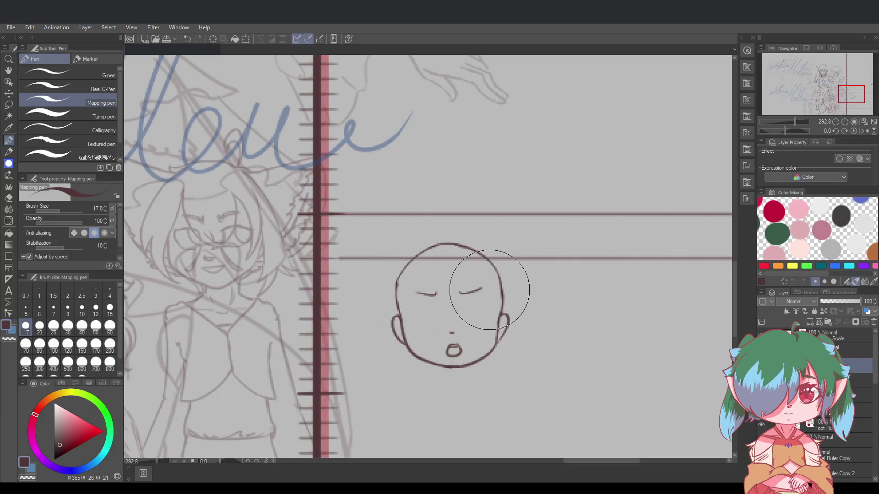
pyautogui.hotkey('ctrl', 'z')
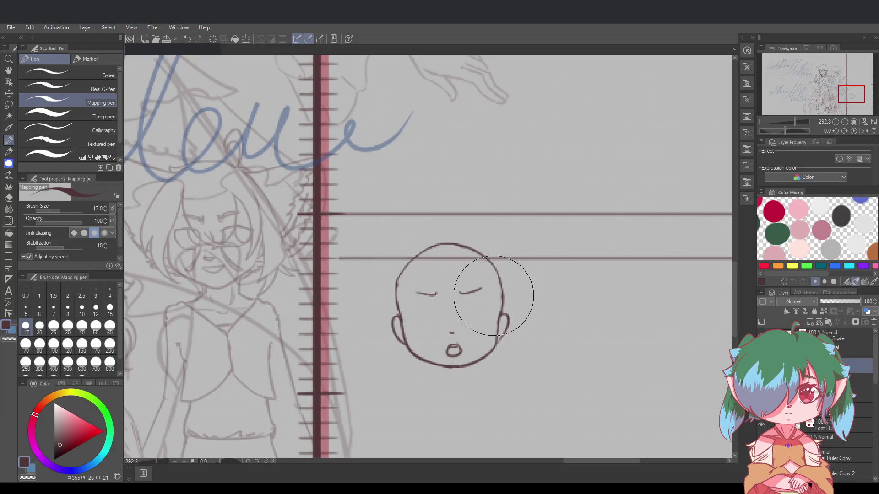
pyautogui.hotkey('ctrl', 'y')
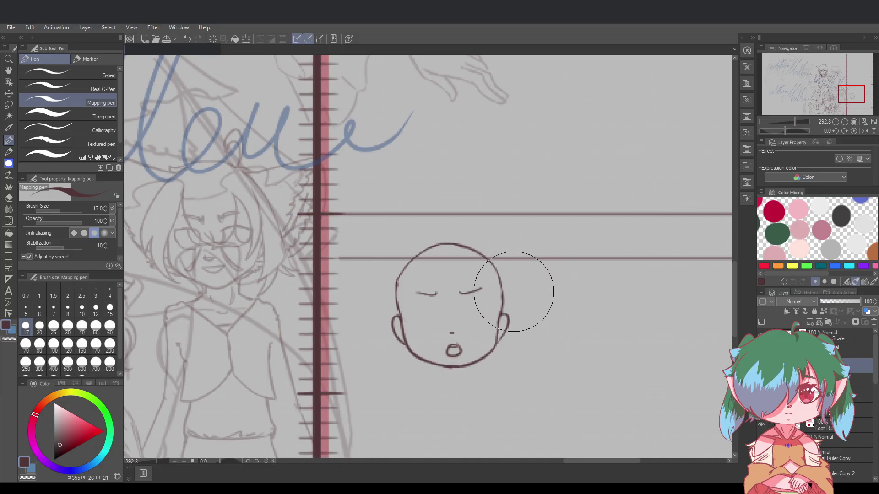
pyautogui.hotkey('ctrl', 's')
# Rough in the right-hand eye of the new face with an upper lash line and outer lashes below the eyebrow
pyautogui.hotkey('ctrl', 'z')
pyautogui.scroll(-5, 488, 360)
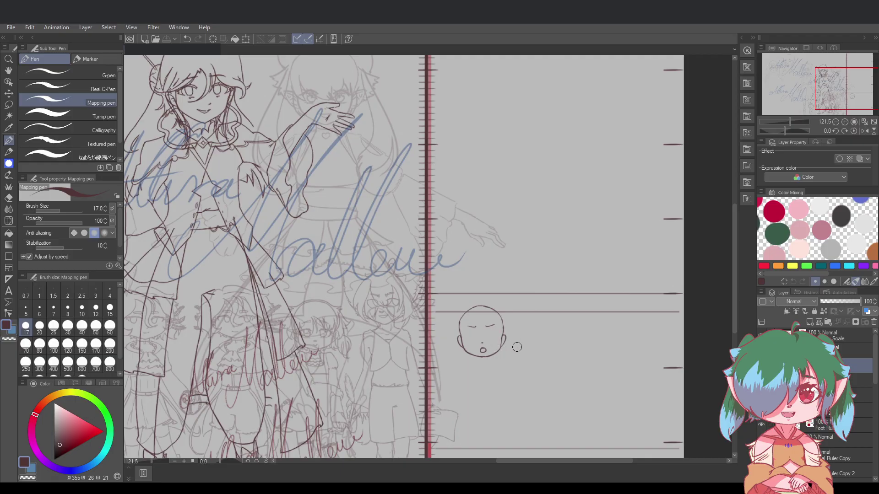
pyautogui.scroll(5, 507, 356)
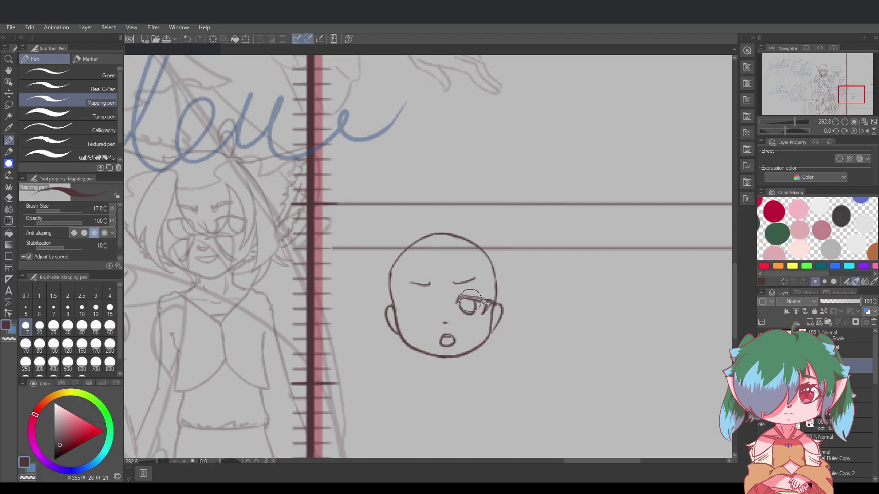
pyautogui.scroll(-6, 465, 318)
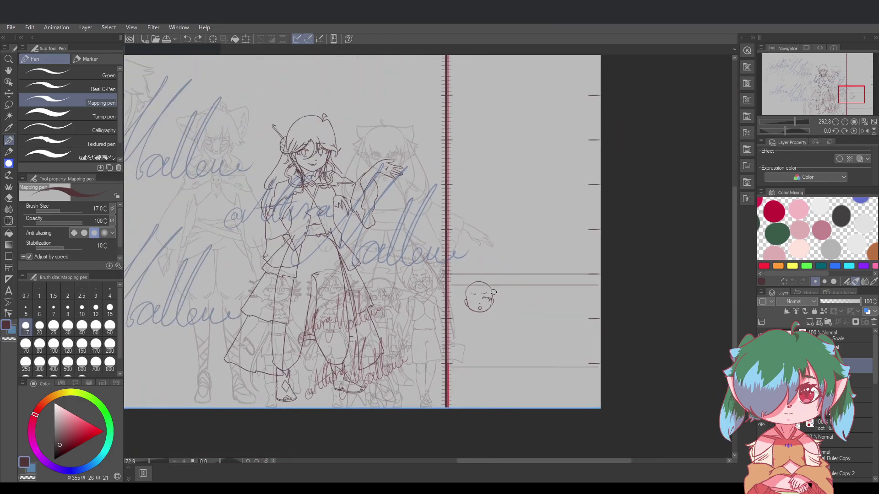
pyautogui.scroll(1, 488, 297)
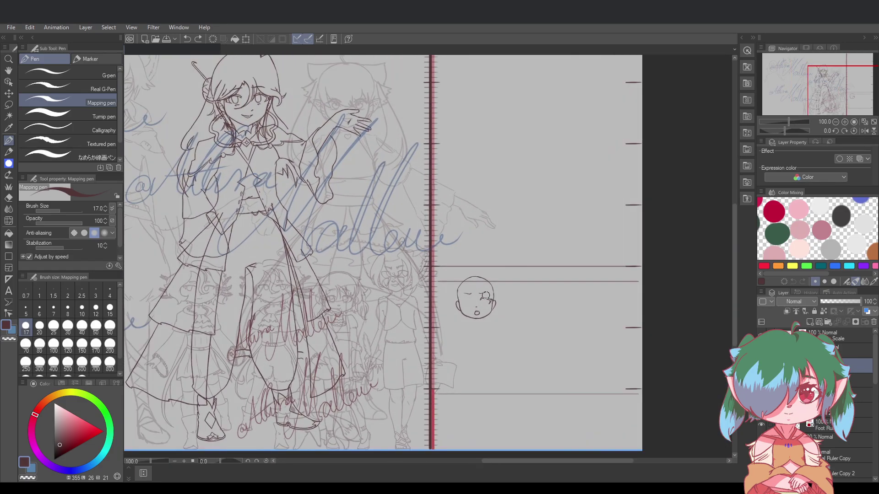
pyautogui.scroll(5, 471, 290)
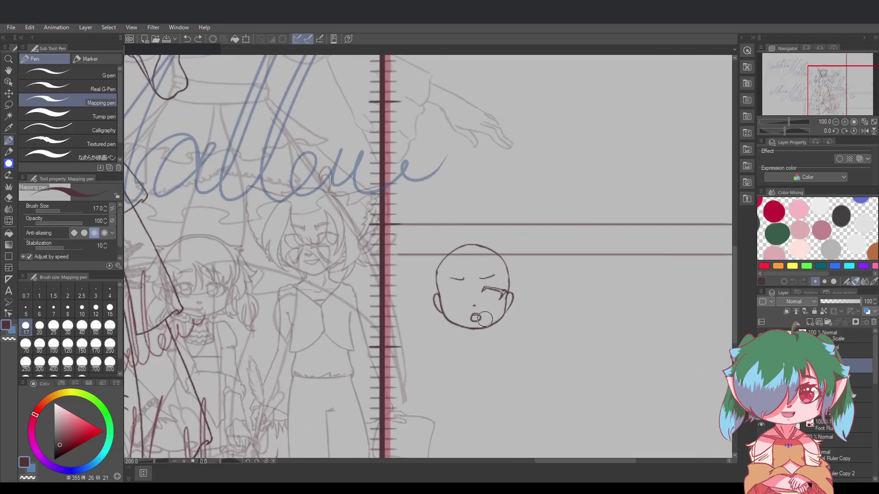
# Draw the iris and its highlight beneath the right-hand eye's lash line and sharpen the lashes at both corners
pyautogui.moveTo(470, 279)
pyautogui.mouseDown()
pyautogui.moveTo(487, 296)
pyautogui.moveTo(479, 302)
pyautogui.moveTo(491, 284)
pyautogui.mouseUp()
pyautogui.hotkey('ctrl', 'z')
pyautogui.hotkey('ctrl', 'z')
pyautogui.hotkey('ctrl', 'z')
pyautogui.hotkey('ctrl', 'z')
pyautogui.hotkey('ctrl', 'z')
pyautogui.hotkey('ctrl', 'z')
pyautogui.hotkey('ctrl', 'z')
pyautogui.hotkey('ctrl', 'z')
pyautogui.hotkey('ctrl', 'z')
pyautogui.hotkey('ctrl', 'z')
pyautogui.hotkey('ctrl', 'z')
pyautogui.hotkey('ctrl', 'z')
pyautogui.hotkey('ctrl', 'z')
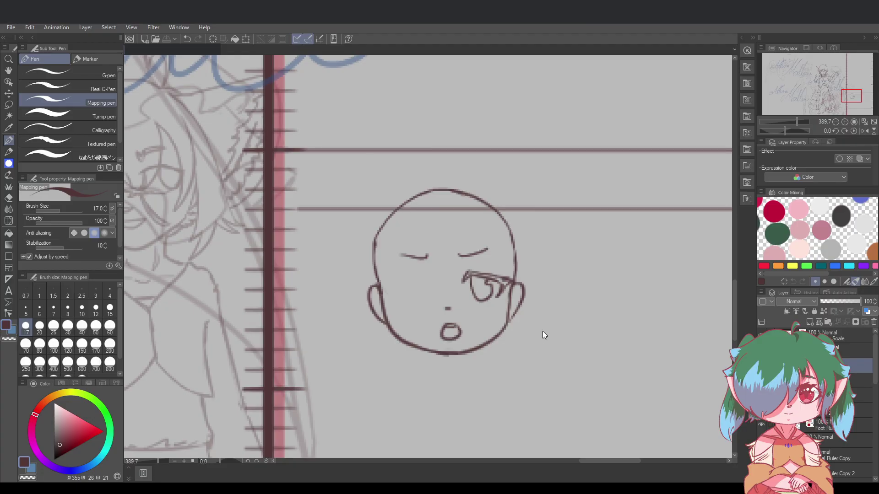
pyautogui.hotkey('ctrl', 'z')
# Draw the left-hand eye's slanted upper lash line with an inner corner and outer lash, and save the file
pyautogui.moveTo(430, 282)
pyautogui.mouseDown()
pyautogui.moveTo(411, 278)
pyautogui.moveTo(394, 289)
pyautogui.moveTo(425, 276)
pyautogui.moveTo(392, 288)
pyautogui.moveTo(402, 302)
pyautogui.moveTo(386, 288)
pyautogui.moveTo(428, 277)
pyautogui.moveTo(410, 271)
pyautogui.mouseUp()
pyautogui.hotkey('ctrl', 'z')
pyautogui.hotkey('ctrl', 'z')
pyautogui.hotkey('ctrl', 'z')
pyautogui.hotkey('ctrl', 'z')
pyautogui.hotkey('ctrl', 'z')
pyautogui.hotkey('ctrl', 'z')
pyautogui.hotkey('ctrl', 'z')
pyautogui.hotkey('ctrl', 'z')
pyautogui.hotkey('ctrl', 'z')
pyautogui.hotkey('ctrl', 's')
pyautogui.hotkey('ctrl', 'z')
pyautogui.hotkey('ctrl', 'z')
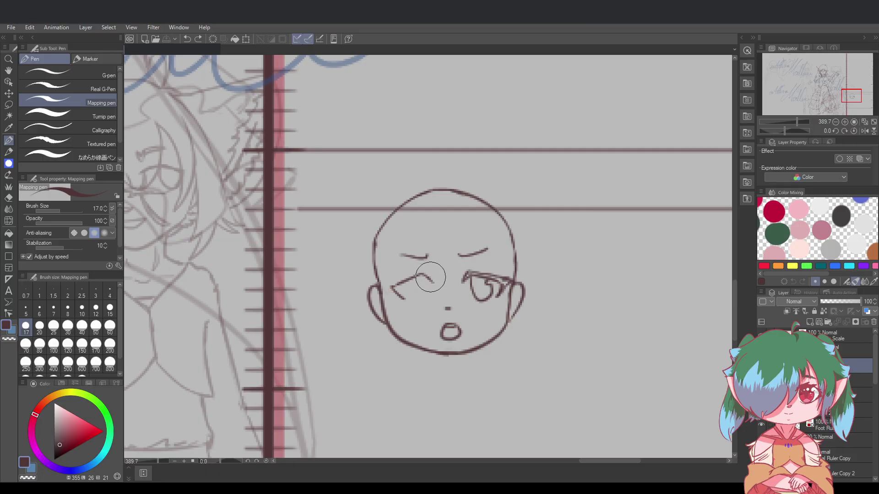
# Refine the inner corner and outer tip of the left-hand eye's lash line and save the file
pyautogui.hotkey('ctrl', 'z')
pyautogui.hotkey('ctrl', 'z')
pyautogui.moveTo(434, 283); pyautogui.dragTo(422, 274)
pyautogui.hotkey('ctrl', 'z')
pyautogui.moveTo(391, 286); pyautogui.dragTo(404, 300)
pyautogui.hotkey('ctrl', 'z')
pyautogui.moveTo(393, 289)
pyautogui.mouseDown()
pyautogui.moveTo(407, 304)
pyautogui.moveTo(394, 290)
pyautogui.moveTo(402, 299)
pyautogui.moveTo(416, 277)
pyautogui.moveTo(433, 280)
pyautogui.moveTo(429, 272)
pyautogui.moveTo(392, 292)
pyautogui.mouseUp()
pyautogui.hotkey('ctrl', 'z')
pyautogui.hotkey('ctrl', 'z')
pyautogui.hotkey('ctrl', 'z')
pyautogui.hotkey('ctrl', 'z')
pyautogui.hotkey('ctrl', 's')
# Extend the left-hand lash line toward the ear and build up its pointed outer lashes
pyautogui.hotkey('ctrl', 'z')
pyautogui.hotkey('ctrl', 'z')
pyautogui.hotkey('ctrl', 'z')
pyautogui.hotkey('ctrl', 'z')
pyautogui.hotkey('ctrl', 'z')
pyautogui.hotkey('ctrl', 'z')
pyautogui.hotkey('ctrl', 'z')
pyautogui.hotkey('ctrl', 'z')
pyautogui.hotkey('ctrl', 'z')
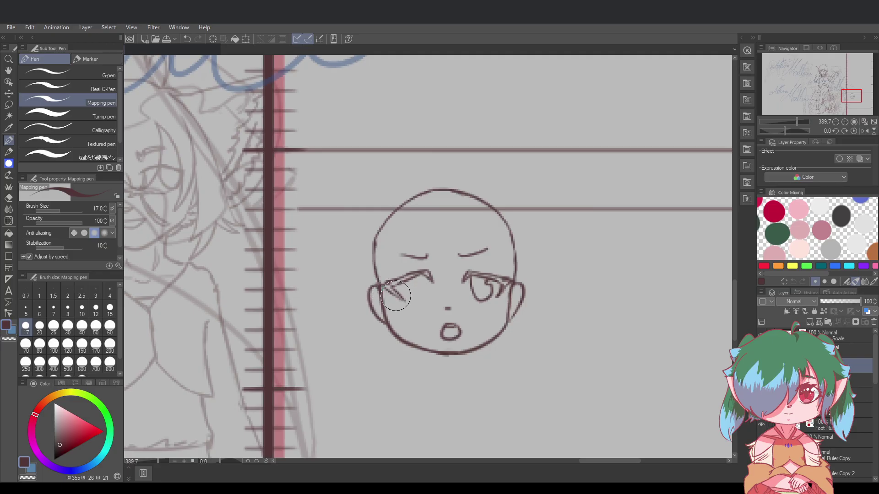
pyautogui.hotkey('ctrl', 'z')
pyautogui.moveTo(390, 282)
pyautogui.mouseDown()
pyautogui.moveTo(383, 286)
pyautogui.moveTo(404, 301)
pyautogui.moveTo(389, 292)
pyautogui.mouseUp()
pyautogui.hotkey('ctrl', 'z')
pyautogui.moveTo(383, 287); pyautogui.dragTo(404, 301)
pyautogui.hotkey('ctrl', 'z')
pyautogui.moveTo(382, 287); pyautogui.dragTo(405, 302)
pyautogui.hotkey('ctrl', 'z')
pyautogui.hotkey('ctrl', 'z')
# Draw an oval iris beneath the left-hand eye's lash line
pyautogui.moveTo(412, 278)
pyautogui.mouseDown()
pyautogui.moveTo(429, 302)
pyautogui.moveTo(408, 291)
pyautogui.moveTo(425, 282)
pyautogui.moveTo(420, 299)
pyautogui.moveTo(413, 281)
pyautogui.moveTo(423, 297)
pyautogui.moveTo(416, 279)
pyautogui.moveTo(407, 295)
pyautogui.moveTo(423, 279)
pyautogui.moveTo(405, 284)
pyautogui.moveTo(415, 304)
pyautogui.moveTo(421, 277)
pyautogui.moveTo(408, 282)
pyautogui.moveTo(418, 304)
pyautogui.moveTo(418, 278)
pyautogui.moveTo(409, 295)
pyautogui.moveTo(423, 274)
pyautogui.moveTo(409, 286)
pyautogui.mouseUp()
pyautogui.hotkey('ctrl', 'z')
pyautogui.hotkey('ctrl', 'z')
pyautogui.hotkey('ctrl', 'z')
pyautogui.hotkey('ctrl', 'z')
pyautogui.hotkey('ctrl', 'z')
pyautogui.hotkey('ctrl', 'z')
pyautogui.hotkey('ctrl', 'z')
pyautogui.hotkey('ctrl', 'z')
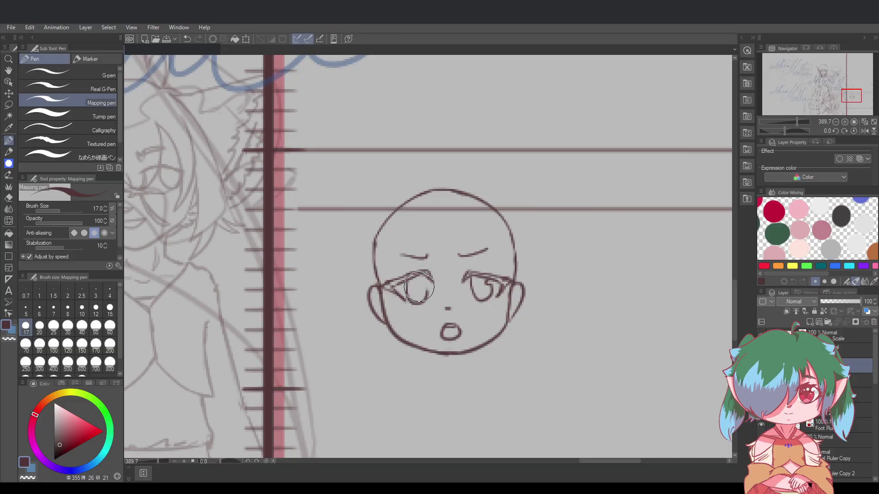
# Rework the left-hand iris with an open outline and a small highlight shape to match the other eye
pyautogui.hotkey('ctrl', 'z')
pyautogui.moveTo(407, 285)
pyautogui.mouseDown()
pyautogui.moveTo(423, 298)
pyautogui.moveTo(408, 286)
pyautogui.moveTo(409, 295)
pyautogui.moveTo(422, 281)
pyautogui.moveTo(421, 292)
pyautogui.moveTo(408, 281)
pyautogui.moveTo(420, 302)
pyautogui.moveTo(418, 287)
pyautogui.moveTo(409, 288)
pyautogui.moveTo(426, 290)
pyautogui.moveTo(416, 288)
pyautogui.moveTo(415, 301)
pyautogui.moveTo(429, 285)
pyautogui.mouseUp()
pyautogui.hotkey('ctrl', 'z')
pyautogui.hotkey('ctrl', 'z')
pyautogui.hotkey('ctrl', 'z')
pyautogui.hotkey('ctrl', 'z')
pyautogui.hotkey('ctrl', 'z')
pyautogui.hotkey('ctrl', 'z')
pyautogui.hotkey('ctrl', 'z')
pyautogui.hotkey('ctrl', 'z')
pyautogui.hotkey('ctrl', 'z')
pyautogui.hotkey('ctrl', 'z')
pyautogui.hotkey('ctrl', 'z')
pyautogui.hotkey('ctrl', 'z')
pyautogui.moveTo(427, 280); pyautogui.dragTo(426, 300)
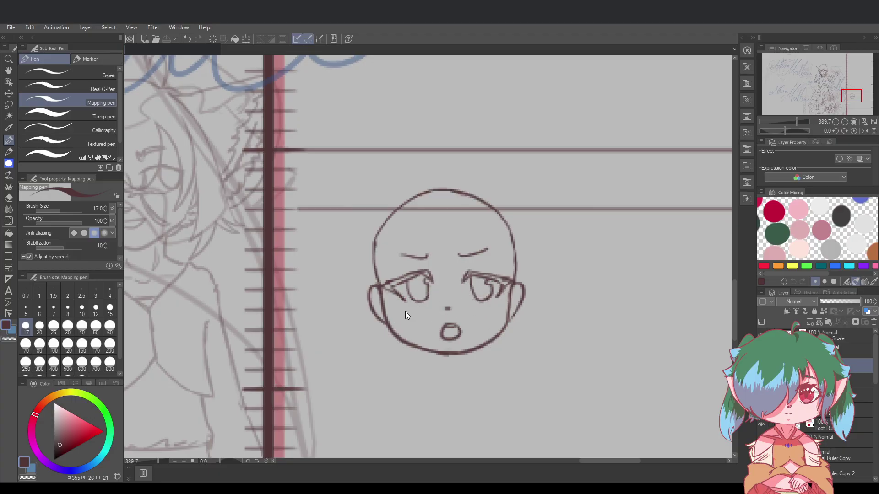
# Touch up the sides of the left-hand iris and check both eyes against the whole lineup
pyautogui.moveTo(430, 301); pyautogui.dragTo(432, 300)
pyautogui.moveTo(407, 282); pyautogui.dragTo(412, 294)
pyautogui.hotkey('ctrl', 'z')
pyautogui.hotkey('ctrl', 'z')
pyautogui.moveTo(405, 282)
pyautogui.mouseDown()
pyautogui.moveTo(415, 305)
pyautogui.moveTo(426, 293)
pyautogui.mouseUp()
pyautogui.hotkey('ctrl', 'z')
pyautogui.hotkey('ctrl', 'z')
pyautogui.hotkey('ctrl', 'z')
pyautogui.scroll(-8, 489, 335)
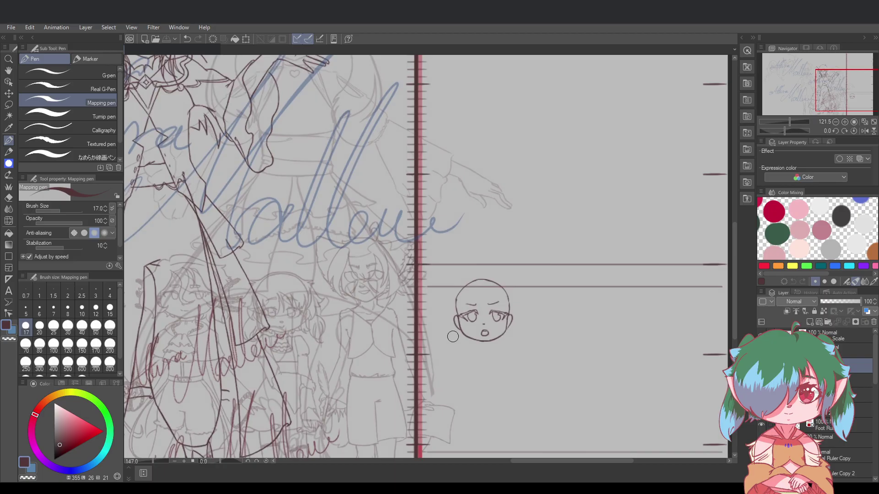
pyautogui.scroll(-1, 456, 335)
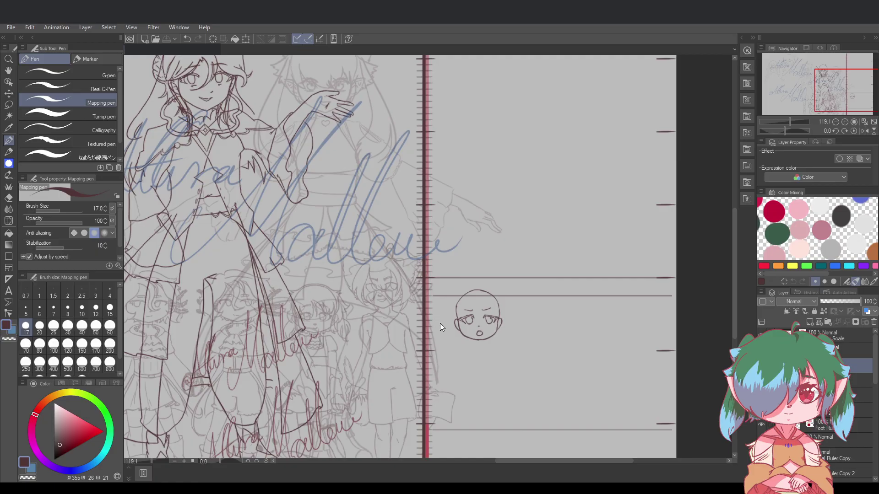
pyautogui.scroll(7, 446, 326)
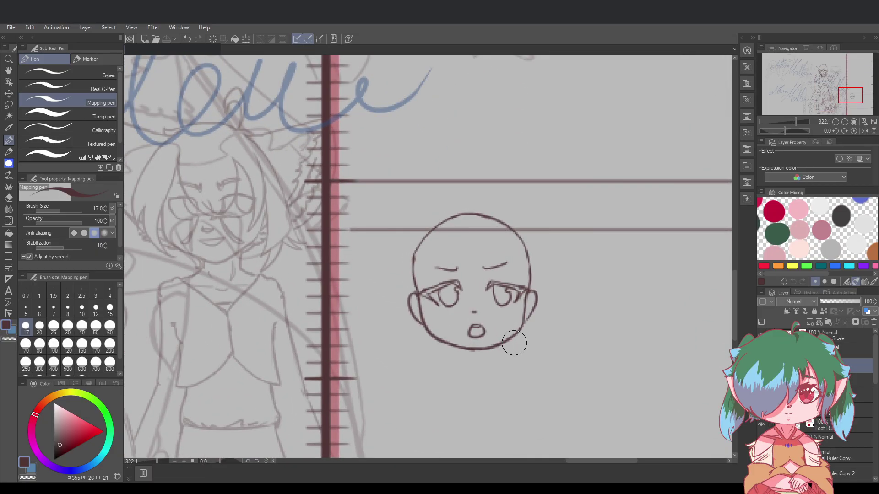
# Lasso the left-hand eye, adjust its placement with a Scale/Rotate transform, and clear the selection
pyautogui.click(9, 105)
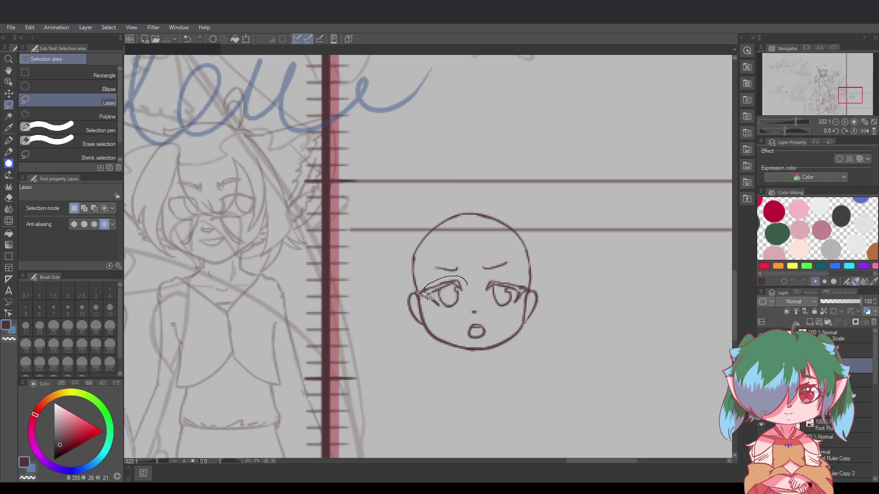
pyautogui.moveTo(472, 291); pyautogui.dragTo(470, 283)
pyautogui.click(471, 278)
pyautogui.moveTo(471, 280); pyautogui.dragTo(460, 307)
pyautogui.hotkey('ctrl', 't')
pyautogui.press('Return')
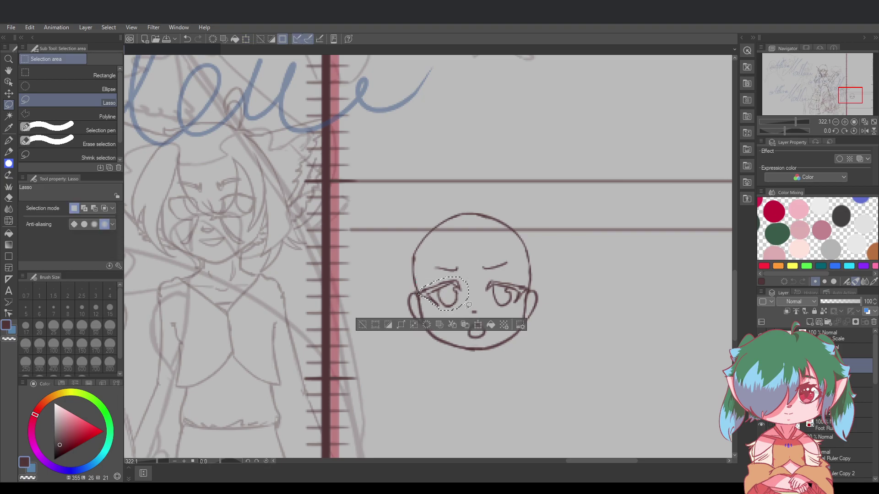
pyautogui.hotkey('ctrl', 'd')
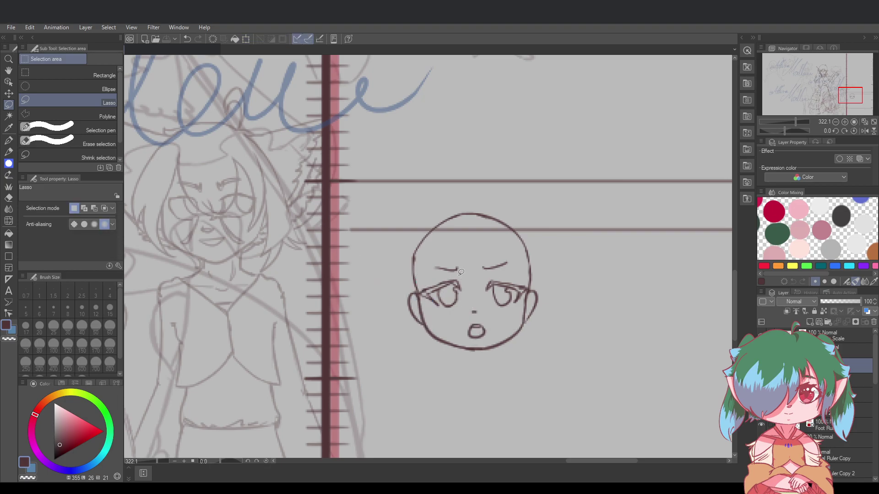
pyautogui.moveTo(460, 278); pyautogui.dragTo(456, 288)
pyautogui.click(479, 326)
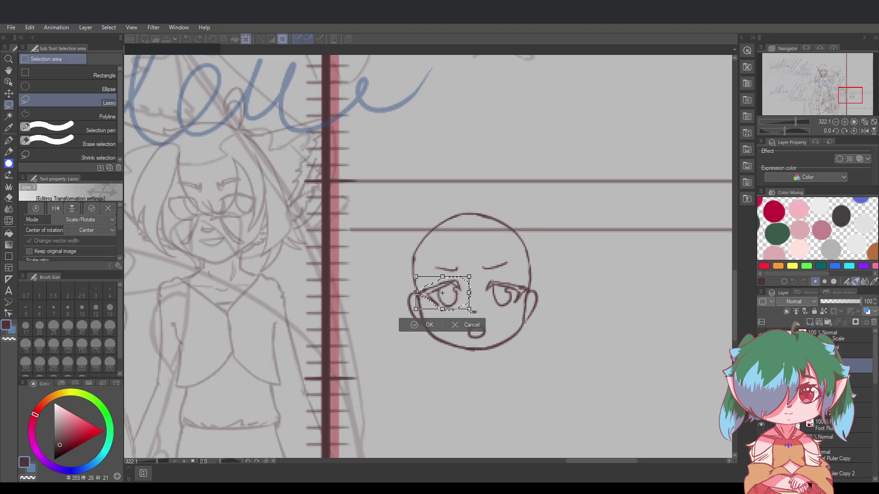
pyautogui.click(452, 325)
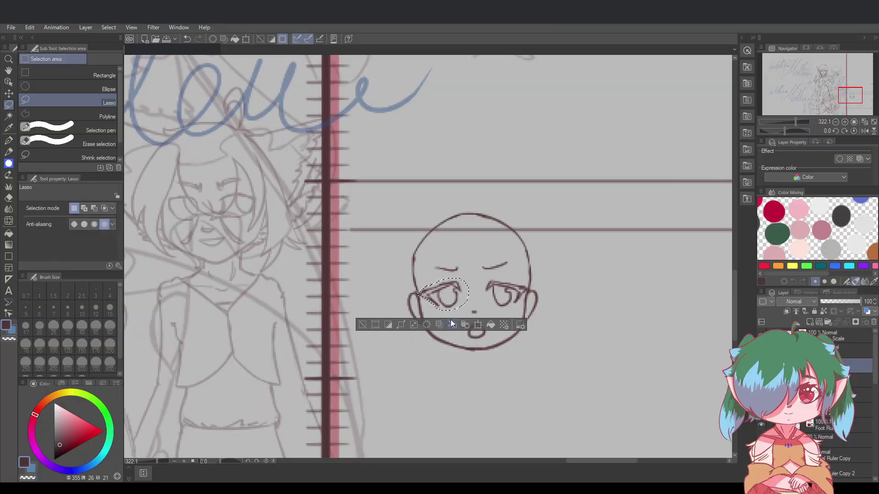
pyautogui.click(469, 304)
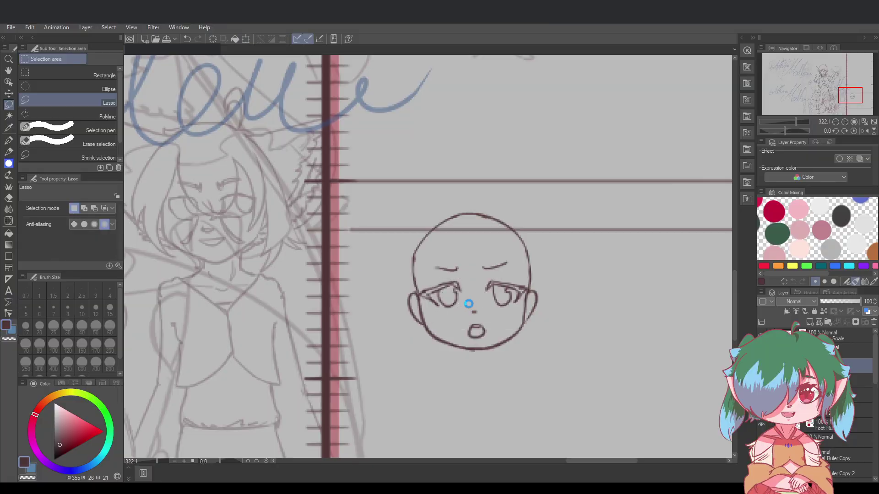
# Draw a curved bang strand with the Mapping pen from mid-forehead down across the left-hand eye toward the ear
pyautogui.click(9, 140)
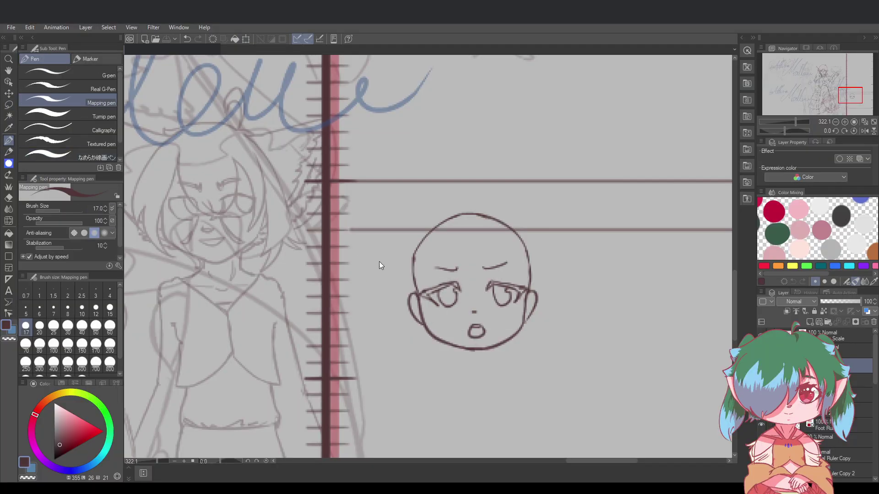
pyautogui.click(441, 270)
pyautogui.moveTo(441, 269)
pyautogui.mouseDown()
pyautogui.moveTo(460, 278)
pyautogui.moveTo(465, 309)
pyautogui.mouseUp()
pyautogui.hotkey('ctrl', 'z')
pyautogui.hotkey('ctrl', 'z')
pyautogui.moveTo(459, 262)
pyautogui.mouseDown()
pyautogui.moveTo(430, 282)
pyautogui.moveTo(449, 281)
pyautogui.moveTo(425, 296)
pyautogui.mouseUp()
pyautogui.hotkey('ctrl', 'z')
pyautogui.hotkey('ctrl', 'z')
pyautogui.hotkey('ctrl', 'z')
pyautogui.moveTo(462, 260)
pyautogui.mouseDown()
pyautogui.moveTo(435, 300)
pyautogui.moveTo(413, 291)
pyautogui.mouseUp()
pyautogui.hotkey('ctrl', 'z')
pyautogui.moveTo(462, 257); pyautogui.dragTo(419, 295)
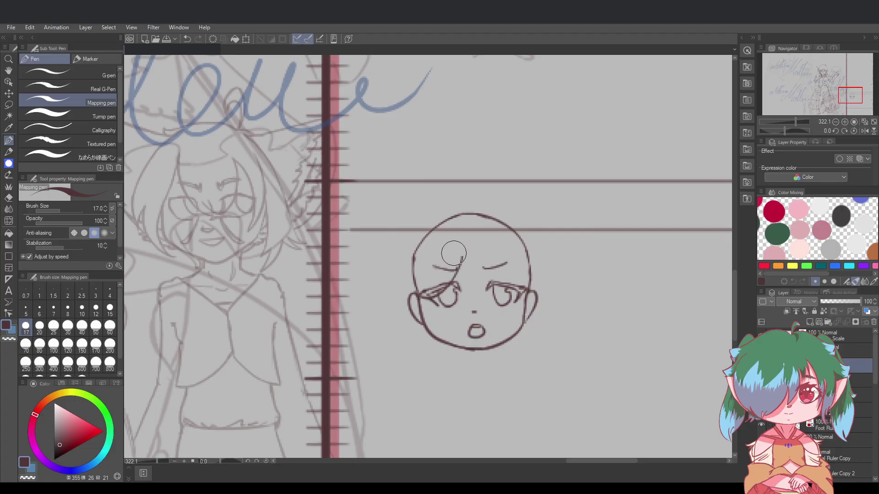
# Add a second bang strand beside the first, sweeping from the forehead to the left edge of the face
pyautogui.hotkey('ctrl', 'z')
pyautogui.moveTo(453, 254); pyautogui.dragTo(431, 295)
pyautogui.hotkey('ctrl', 'z')
pyautogui.moveTo(451, 253)
pyautogui.mouseDown()
pyautogui.moveTo(425, 299)
pyautogui.moveTo(411, 293)
pyautogui.moveTo(429, 288)
pyautogui.moveTo(417, 292)
pyautogui.mouseUp()
pyautogui.hotkey('ctrl', 'z')
pyautogui.hotkey('ctrl', 'z')
pyautogui.moveTo(453, 254); pyautogui.dragTo(412, 290)
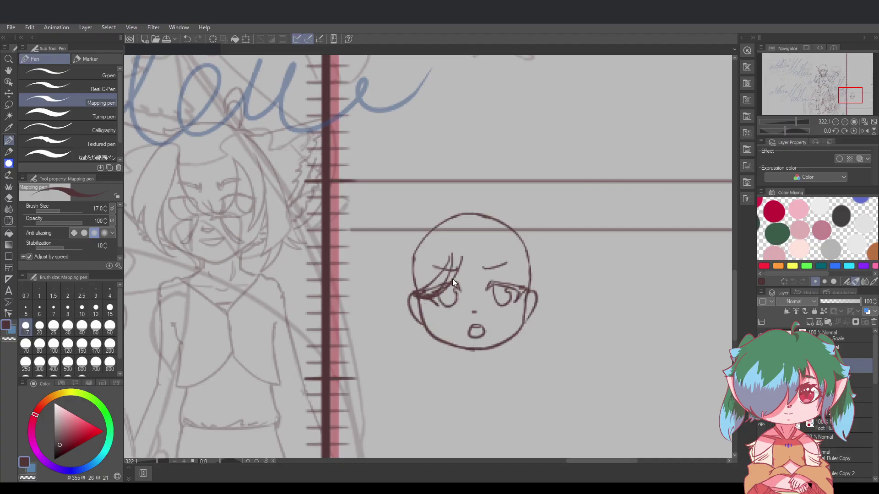
# Draw a pointed bang strand from mid-forehead down between the eyes, ending beside the nose
pyautogui.moveTo(446, 267); pyautogui.dragTo(450, 257)
pyautogui.hotkey('ctrl', 'z')
pyautogui.moveTo(463, 258); pyautogui.dragTo(470, 297)
pyautogui.hotkey('ctrl', 'z')
pyautogui.hotkey('ctrl', 'z')
pyautogui.moveTo(462, 256)
pyautogui.mouseDown()
pyautogui.moveTo(451, 304)
pyautogui.moveTo(463, 260)
pyautogui.moveTo(467, 278)
pyautogui.moveTo(448, 305)
pyautogui.moveTo(475, 309)
pyautogui.moveTo(453, 317)
pyautogui.mouseUp()
pyautogui.hotkey('ctrl', 'z')
pyautogui.hotkey('ctrl', 'z')
pyautogui.hotkey('ctrl', 'z')
pyautogui.moveTo(463, 256)
pyautogui.mouseDown()
pyautogui.moveTo(463, 313)
pyautogui.moveTo(464, 286)
pyautogui.moveTo(446, 305)
pyautogui.moveTo(456, 316)
pyautogui.moveTo(447, 320)
pyautogui.moveTo(464, 310)
pyautogui.moveTo(444, 320)
pyautogui.moveTo(470, 286)
pyautogui.moveTo(459, 314)
pyautogui.moveTo(445, 319)
pyautogui.moveTo(468, 278)
pyautogui.moveTo(467, 301)
pyautogui.moveTo(453, 320)
pyautogui.moveTo(470, 272)
pyautogui.mouseUp()
pyautogui.hotkey('ctrl', 'z')
pyautogui.hotkey('ctrl', 'z')
pyautogui.hotkey('ctrl', 'z')
pyautogui.hotkey('ctrl', 'z')
pyautogui.hotkey('ctrl', 'z')
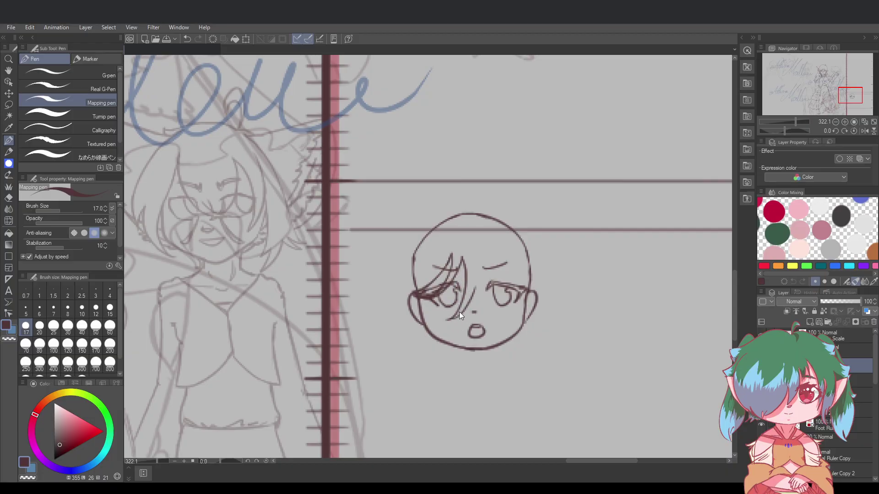
# Redraw the second side of the pointed middle bang, running from mid-forehead down between the eyes to beside the nose
pyautogui.hotkey('ctrl', 'z')
pyautogui.moveTo(448, 320); pyautogui.dragTo(466, 271)
pyautogui.scroll(-5, 508, 275)
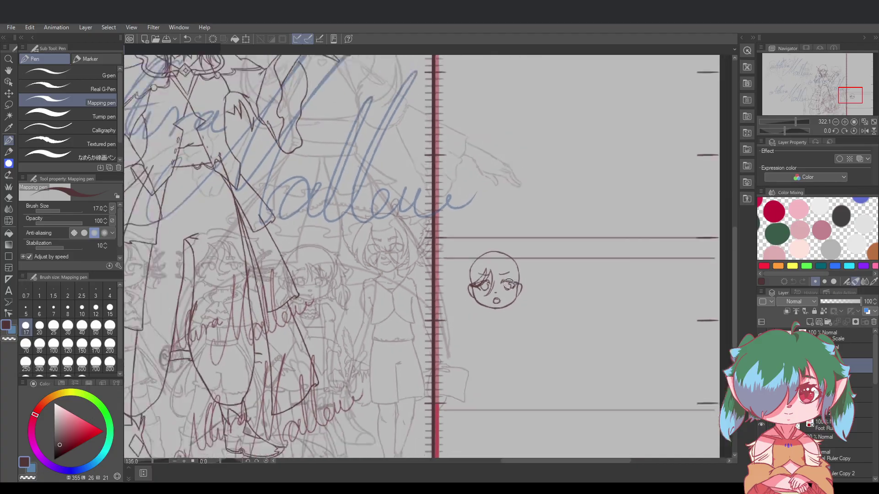
pyautogui.scroll(6, 522, 261)
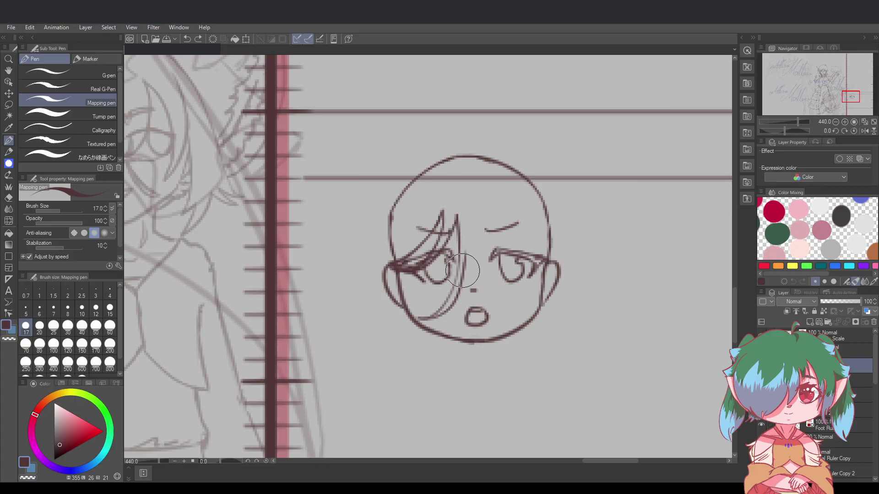
pyautogui.moveTo(456, 310)
pyautogui.mouseDown()
pyautogui.moveTo(466, 285)
pyautogui.moveTo(469, 262)
pyautogui.mouseUp()
pyautogui.hotkey('ctrl', 'z')
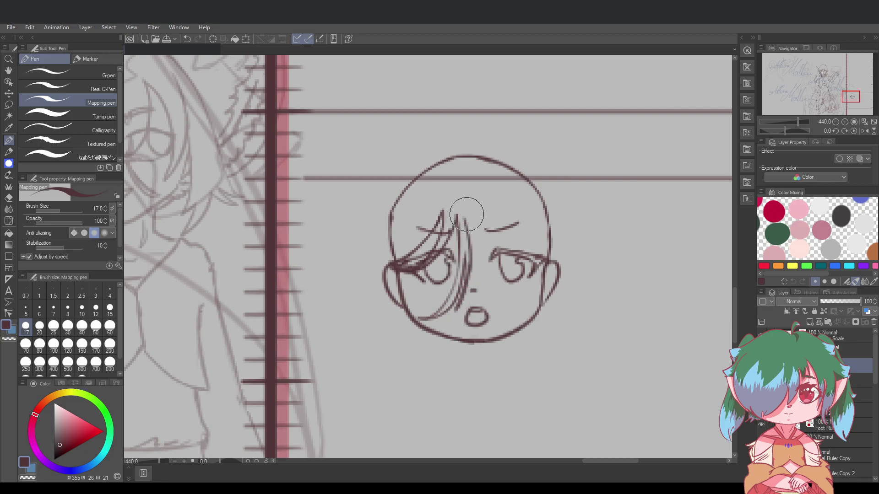
pyautogui.moveTo(472, 272); pyautogui.dragTo(461, 208)
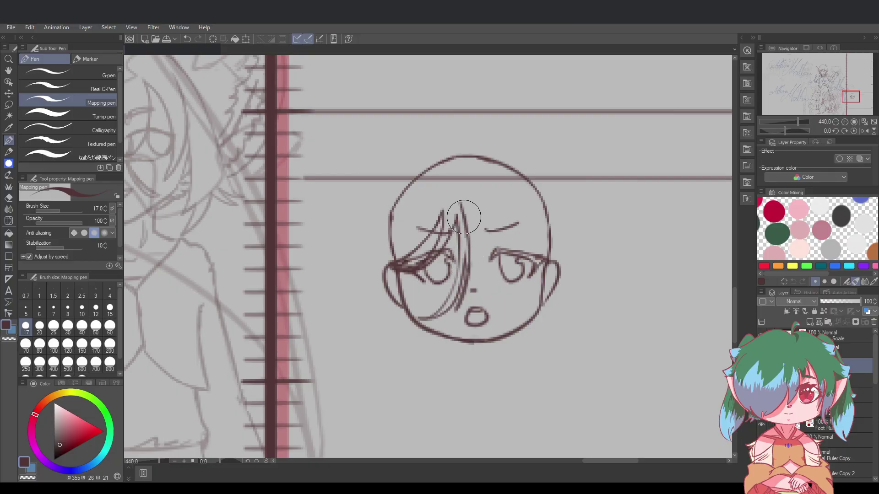
# Draw a bang strand sweeping from the middle of the forehead across the right-hand eye toward the ear
pyautogui.hotkey('ctrl', 'z')
pyautogui.moveTo(461, 204)
pyautogui.mouseDown()
pyautogui.moveTo(508, 241)
pyautogui.moveTo(496, 263)
pyautogui.moveTo(489, 239)
pyautogui.moveTo(541, 256)
pyautogui.mouseUp()
pyautogui.hotkey('ctrl', 'z')
pyautogui.hotkey('ctrl', 'z')
pyautogui.moveTo(464, 204)
pyautogui.mouseDown()
pyautogui.moveTo(536, 270)
pyautogui.moveTo(514, 251)
pyautogui.moveTo(541, 256)
pyautogui.mouseUp()
pyautogui.hotkey('ctrl', 'z')
pyautogui.hotkey('ctrl', 'z')
pyautogui.moveTo(463, 206)
pyautogui.mouseDown()
pyautogui.moveTo(529, 267)
pyautogui.moveTo(469, 207)
pyautogui.moveTo(509, 250)
pyautogui.moveTo(492, 234)
pyautogui.moveTo(563, 279)
pyautogui.moveTo(538, 267)
pyautogui.moveTo(581, 280)
pyautogui.moveTo(576, 275)
pyautogui.moveTo(586, 294)
pyautogui.mouseUp()
pyautogui.hotkey('ctrl', 'z')
pyautogui.hotkey('ctrl', 'z')
pyautogui.hotkey('ctrl', 'z')
pyautogui.hotkey('ctrl', 'z')
pyautogui.hotkey('ctrl', 'z')
pyautogui.hotkey('ctrl', 'z')
pyautogui.hotkey('ctrl', 'z')
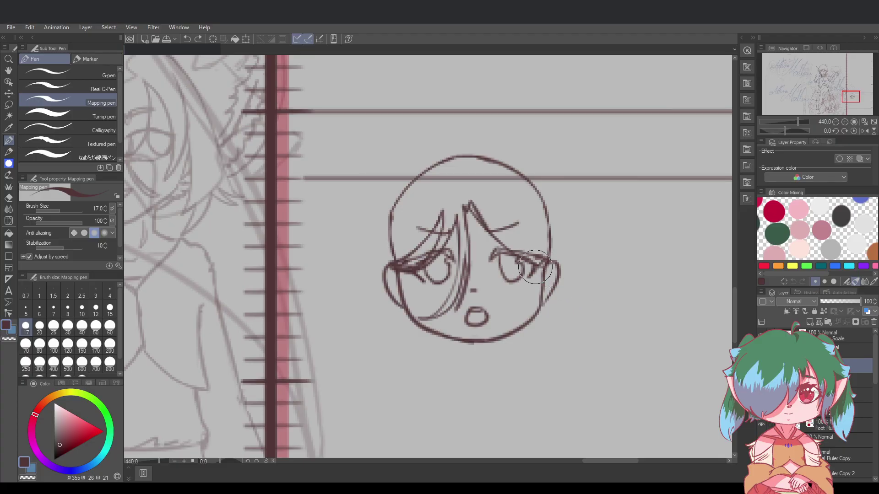
# Draw the ends of the right-hand bang past the ear as one curled tip and one outward-flicked tip
pyautogui.moveTo(536, 266)
pyautogui.mouseDown()
pyautogui.moveTo(581, 292)
pyautogui.moveTo(560, 303)
pyautogui.mouseUp()
pyautogui.hotkey('ctrl', 'z')
pyautogui.hotkey('ctrl', 'z')
pyautogui.moveTo(540, 267)
pyautogui.mouseDown()
pyautogui.moveTo(565, 287)
pyautogui.moveTo(541, 268)
pyautogui.moveTo(548, 302)
pyautogui.moveTo(564, 301)
pyautogui.moveTo(562, 308)
pyautogui.moveTo(568, 285)
pyautogui.moveTo(579, 301)
pyautogui.moveTo(567, 278)
pyautogui.moveTo(604, 262)
pyautogui.moveTo(577, 263)
pyautogui.moveTo(604, 265)
pyautogui.moveTo(567, 260)
pyautogui.moveTo(586, 265)
pyautogui.moveTo(579, 277)
pyautogui.moveTo(613, 262)
pyautogui.moveTo(573, 262)
pyautogui.moveTo(612, 263)
pyautogui.moveTo(591, 268)
pyautogui.moveTo(608, 270)
pyautogui.moveTo(568, 256)
pyautogui.moveTo(611, 265)
pyautogui.moveTo(554, 250)
pyautogui.moveTo(613, 263)
pyautogui.moveTo(546, 254)
pyautogui.moveTo(579, 266)
pyautogui.moveTo(542, 238)
pyautogui.mouseUp()
pyautogui.hotkey('ctrl', 'z')
pyautogui.hotkey('ctrl', 'z')
pyautogui.hotkey('ctrl', 'z')
pyautogui.hotkey('ctrl', 'z')
pyautogui.hotkey('ctrl', 'z')
pyautogui.hotkey('ctrl', 'z')
pyautogui.hotkey('ctrl', 'z')
pyautogui.hotkey('ctrl', 'z')
pyautogui.hotkey('ctrl', 'z')
pyautogui.hotkey('ctrl', 'z')
pyautogui.hotkey('ctrl', 'z')
pyautogui.hotkey('ctrl', 'z')
pyautogui.hotkey('ctrl', 'z')
pyautogui.hotkey('ctrl', 'z')
# Draw the short upper edge joining the outward-flicked tip to the right-hand side of the head
pyautogui.moveTo(570, 267); pyautogui.dragTo(546, 232)
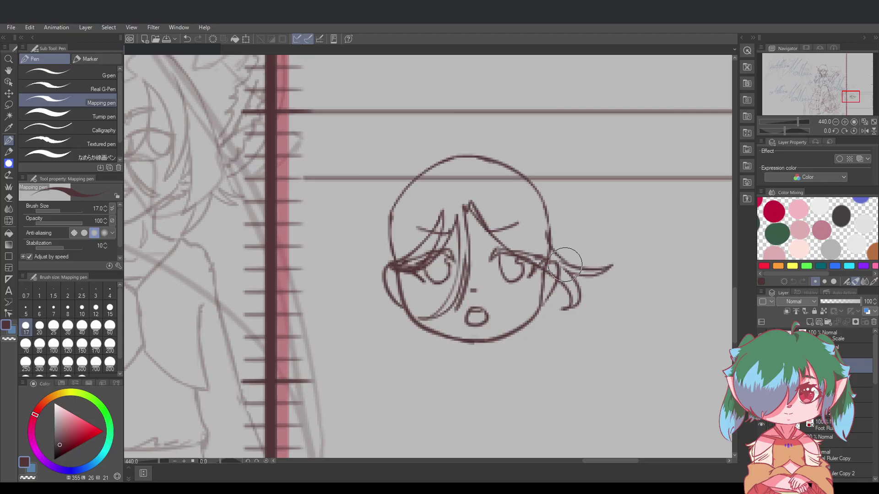
pyautogui.hotkey('ctrl', 'z')
pyautogui.moveTo(566, 265); pyautogui.dragTo(550, 236)
pyautogui.hotkey('ctrl', 'z')
pyautogui.hotkey('ctrl', 'z')
pyautogui.moveTo(568, 266); pyautogui.dragTo(545, 233)
pyautogui.scroll(3, 734, 304)
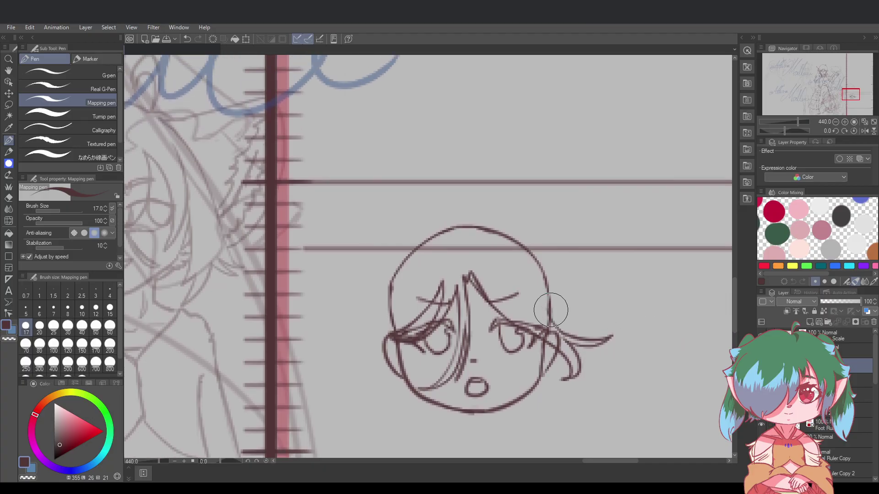
pyautogui.moveTo(555, 338)
pyautogui.mouseDown()
pyautogui.moveTo(543, 273)
pyautogui.moveTo(554, 324)
pyautogui.mouseUp()
pyautogui.hotkey('ctrl', 'z')
pyautogui.moveTo(524, 257); pyautogui.dragTo(564, 328)
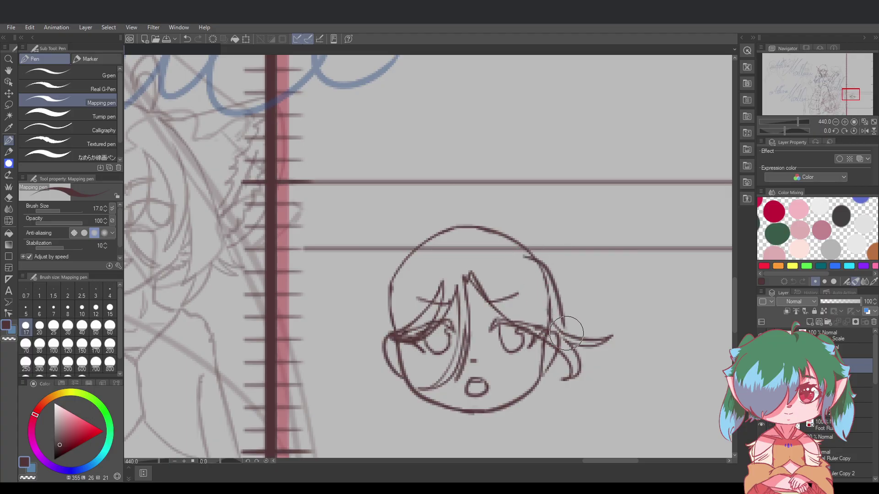
pyautogui.hotkey('ctrl', 'z')
pyautogui.moveTo(526, 252); pyautogui.dragTo(565, 329)
pyautogui.hotkey('ctrl', 'z')
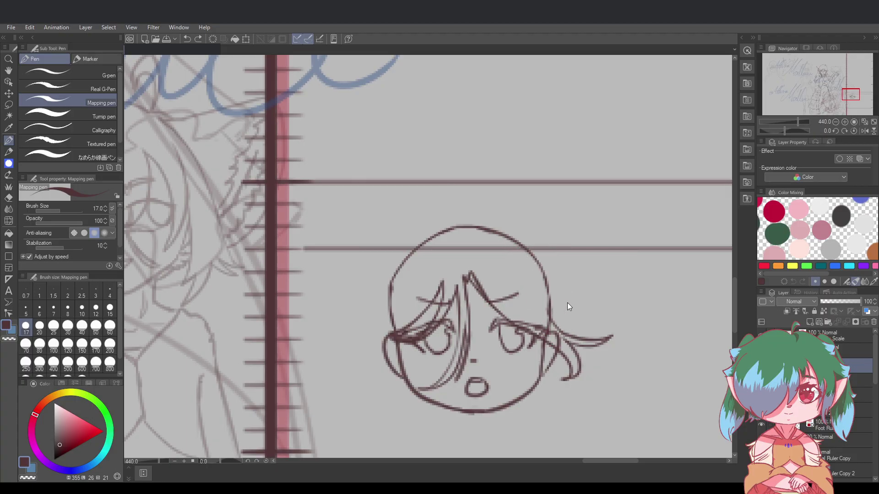
# Draw the hair outline from the crown down to the right-hand flick and erase the head circle's line inside it
pyautogui.scroll(-6, 564, 281)
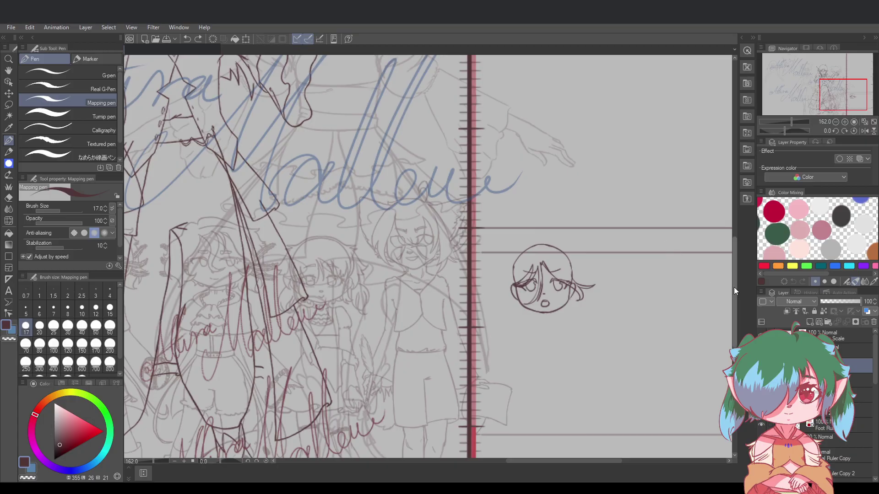
pyautogui.moveTo(734, 290)
pyautogui.mouseDown()
pyautogui.moveTo(731, 240)
pyautogui.moveTo(731, 290)
pyautogui.mouseUp()
pyautogui.scroll(3, 606, 232)
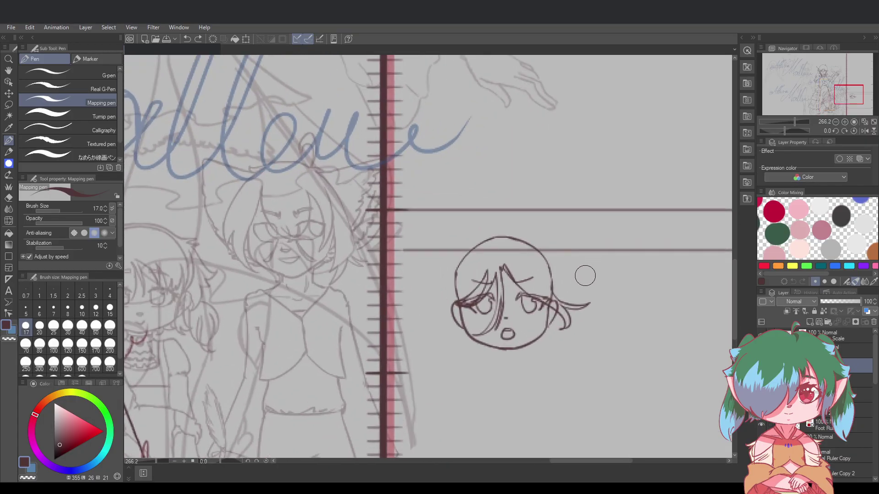
pyautogui.scroll(2, 607, 258)
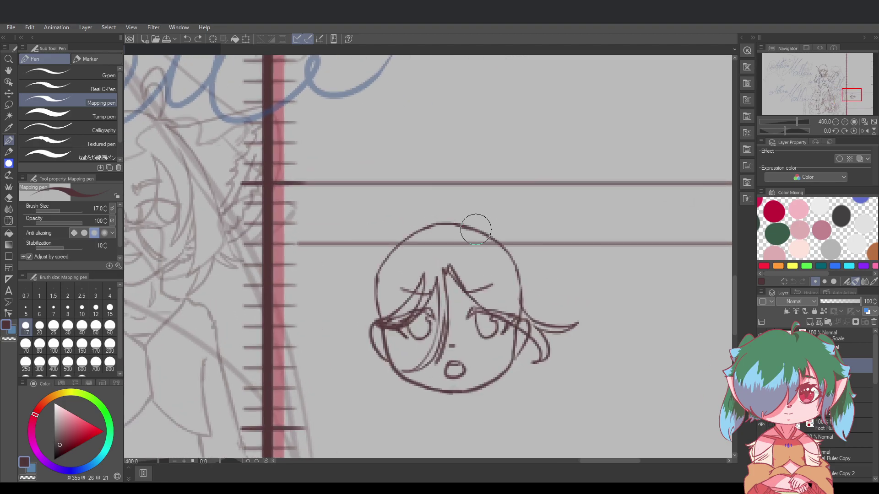
pyautogui.moveTo(475, 225)
pyautogui.mouseDown()
pyautogui.moveTo(510, 243)
pyautogui.moveTo(515, 272)
pyautogui.mouseUp()
pyautogui.hotkey('ctrl', 'z')
pyautogui.moveTo(476, 228)
pyautogui.mouseDown()
pyautogui.moveTo(516, 247)
pyautogui.moveTo(519, 267)
pyautogui.moveTo(497, 228)
pyautogui.moveTo(527, 318)
pyautogui.mouseUp()
pyautogui.hotkey('ctrl', 'z')
pyautogui.hotkey('ctrl', 'z')
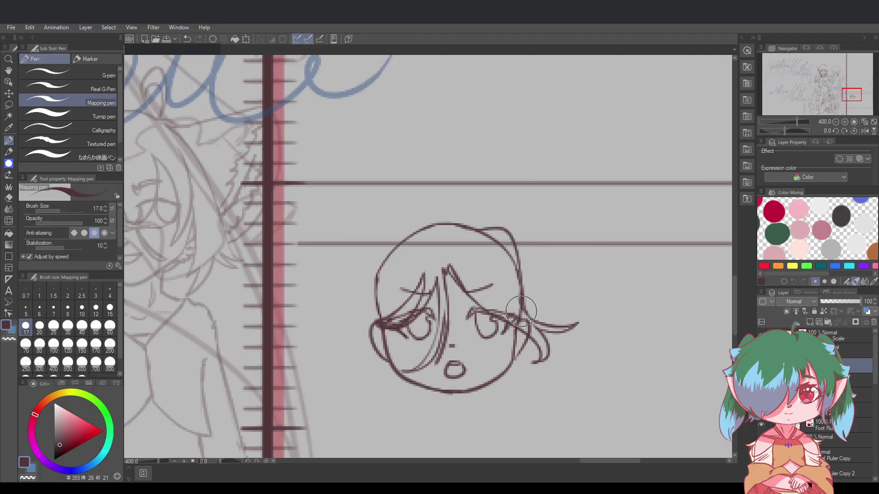
pyautogui.moveTo(509, 254); pyautogui.dragTo(483, 240)
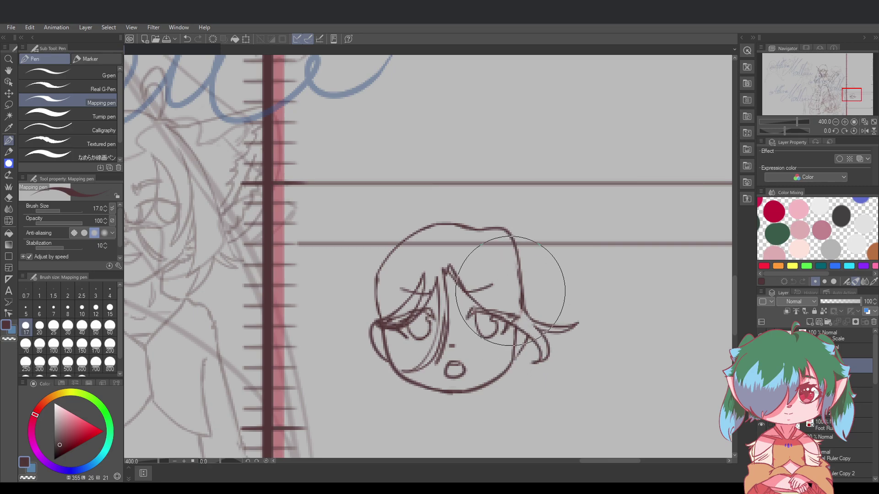
pyautogui.hotkey('ctrl', 'z')
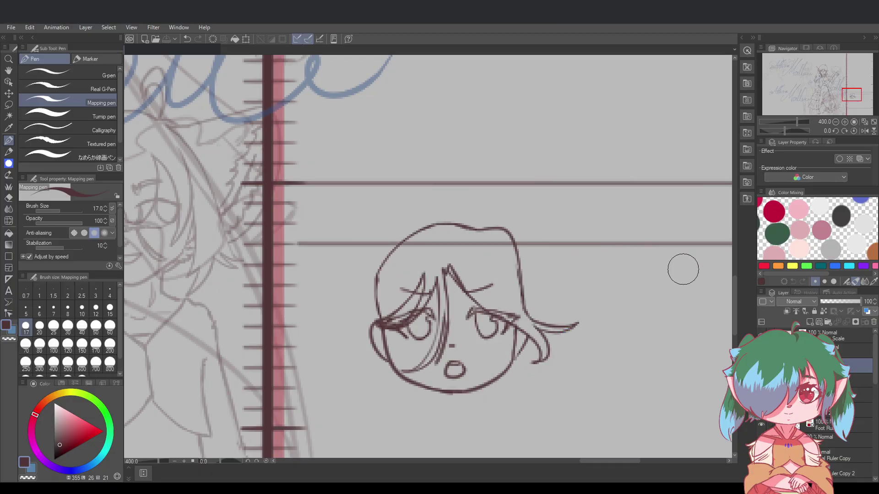
# Draw a small curled tuft of hair sticking up from the crown
pyautogui.scroll(-5, 494, 222)
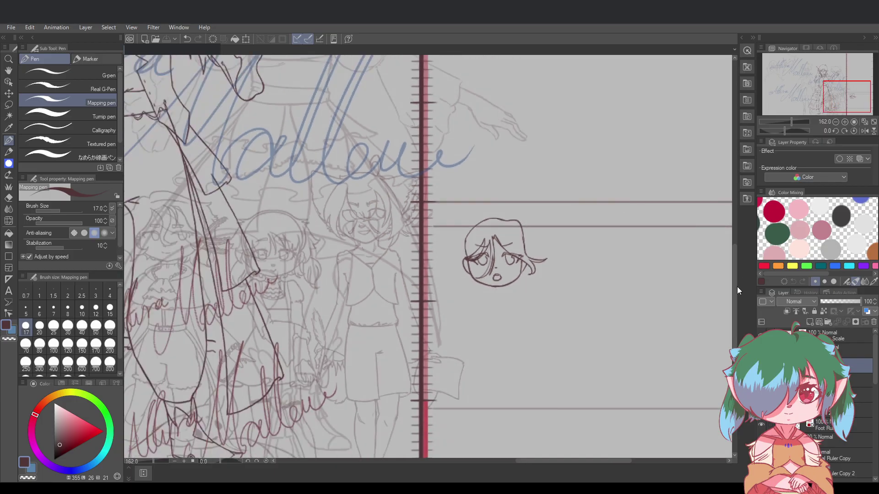
pyautogui.moveTo(736, 288)
pyautogui.mouseDown()
pyautogui.moveTo(728, 217)
pyautogui.moveTo(736, 265)
pyautogui.mouseUp()
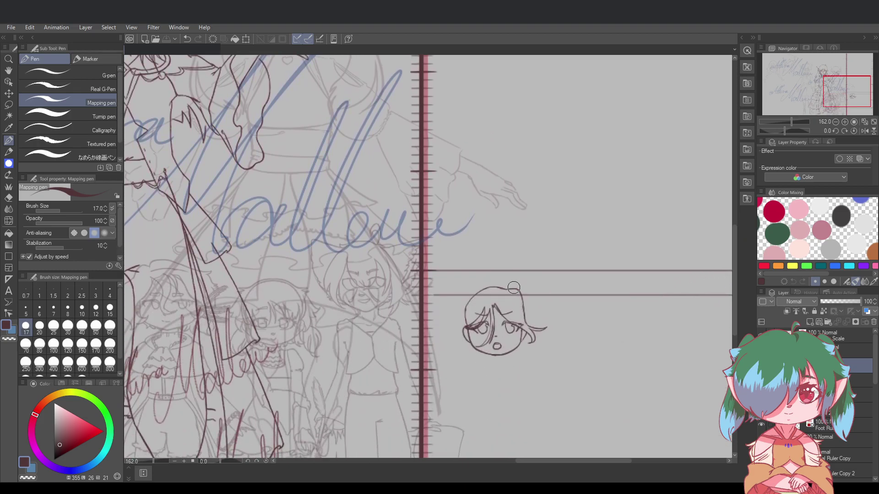
pyautogui.scroll(2, 530, 335)
pyautogui.scroll(2, 529, 334)
pyautogui.moveTo(467, 247)
pyautogui.mouseDown()
pyautogui.moveTo(481, 235)
pyautogui.moveTo(464, 222)
pyautogui.moveTo(484, 236)
pyautogui.moveTo(466, 229)
pyautogui.moveTo(485, 229)
pyautogui.moveTo(474, 225)
pyautogui.moveTo(479, 251)
pyautogui.moveTo(472, 214)
pyautogui.moveTo(482, 235)
pyautogui.moveTo(472, 251)
pyautogui.moveTo(468, 239)
pyautogui.moveTo(472, 252)
pyautogui.moveTo(468, 213)
pyautogui.moveTo(488, 230)
pyautogui.moveTo(461, 230)
pyautogui.moveTo(484, 231)
pyautogui.moveTo(463, 241)
pyautogui.moveTo(485, 234)
pyautogui.moveTo(470, 216)
pyautogui.moveTo(484, 227)
pyautogui.moveTo(464, 236)
pyautogui.moveTo(495, 235)
pyautogui.moveTo(474, 242)
pyautogui.moveTo(484, 223)
pyautogui.moveTo(476, 255)
pyautogui.moveTo(484, 243)
pyautogui.moveTo(473, 229)
pyautogui.moveTo(474, 247)
pyautogui.moveTo(435, 237)
pyautogui.moveTo(443, 229)
pyautogui.moveTo(471, 247)
pyautogui.moveTo(419, 239)
pyautogui.mouseUp()
pyautogui.hotkey('ctrl', 'z')
pyautogui.hotkey('ctrl', 'z')
pyautogui.hotkey('ctrl', 'z')
pyautogui.hotkey('ctrl', 'z')
pyautogui.hotkey('ctrl', 'z')
pyautogui.hotkey('ctrl', 'z')
pyautogui.hotkey('ctrl', 'z')
pyautogui.hotkey('ctrl', 'z')
pyautogui.hotkey('ctrl', 'z')
pyautogui.hotkey('ctrl', 'z')
pyautogui.hotkey('ctrl', 'z')
# Draw the outer hair contour from the base of the tuft over the left-hand side of the head
pyautogui.moveTo(471, 250)
pyautogui.mouseDown()
pyautogui.moveTo(422, 235)
pyautogui.moveTo(467, 248)
pyautogui.moveTo(444, 237)
pyautogui.moveTo(398, 249)
pyautogui.mouseUp()
pyautogui.hotkey('ctrl', 'z')
pyautogui.hotkey('ctrl', 'z')
pyautogui.hotkey('ctrl', 'z')
pyautogui.moveTo(469, 251)
pyautogui.mouseDown()
pyautogui.moveTo(393, 244)
pyautogui.moveTo(430, 239)
pyautogui.moveTo(418, 237)
pyautogui.moveTo(391, 272)
pyautogui.mouseUp()
pyautogui.hotkey('ctrl', 'z')
pyautogui.moveTo(428, 236)
pyautogui.mouseDown()
pyautogui.moveTo(378, 278)
pyautogui.moveTo(379, 308)
pyautogui.mouseUp()
pyautogui.hotkey('ctrl', 'z')
pyautogui.hotkey('ctrl', 'z')
pyautogui.moveTo(426, 236)
pyautogui.mouseDown()
pyautogui.moveTo(376, 311)
pyautogui.moveTo(397, 248)
pyautogui.moveTo(375, 284)
pyautogui.moveTo(403, 235)
pyautogui.moveTo(364, 302)
pyautogui.mouseUp()
pyautogui.hotkey('ctrl', 'z')
pyautogui.hotkey('ctrl', 'z')
pyautogui.hotkey('ctrl', 'z')
pyautogui.hotkey('ctrl', 'z')
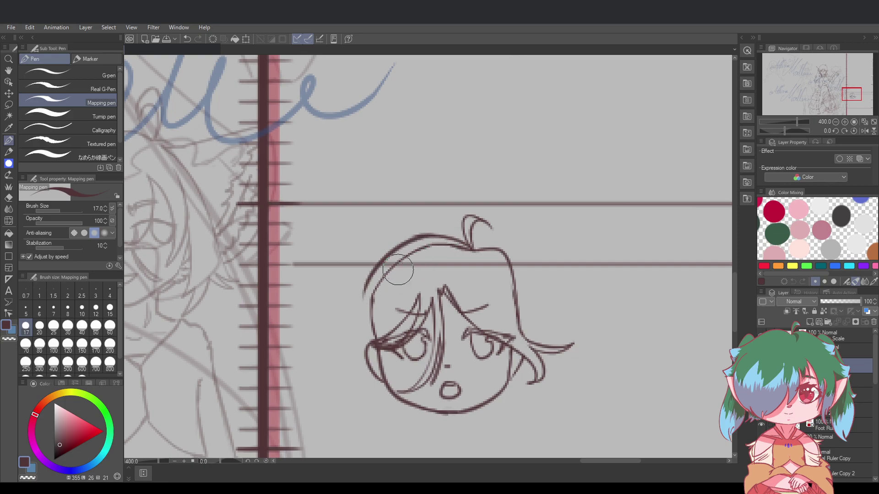
# Erase the upper right-hand hair outline and redraw it as a rounder curve from the tuft down toward the ear
pyautogui.press('e')
pyautogui.moveTo(364, 253)
pyautogui.mouseDown()
pyautogui.moveTo(422, 224)
pyautogui.moveTo(389, 232)
pyautogui.mouseUp()
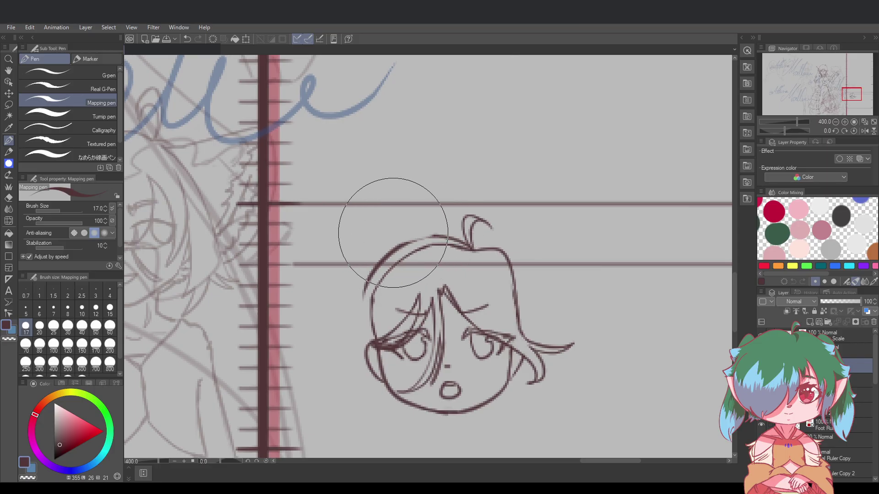
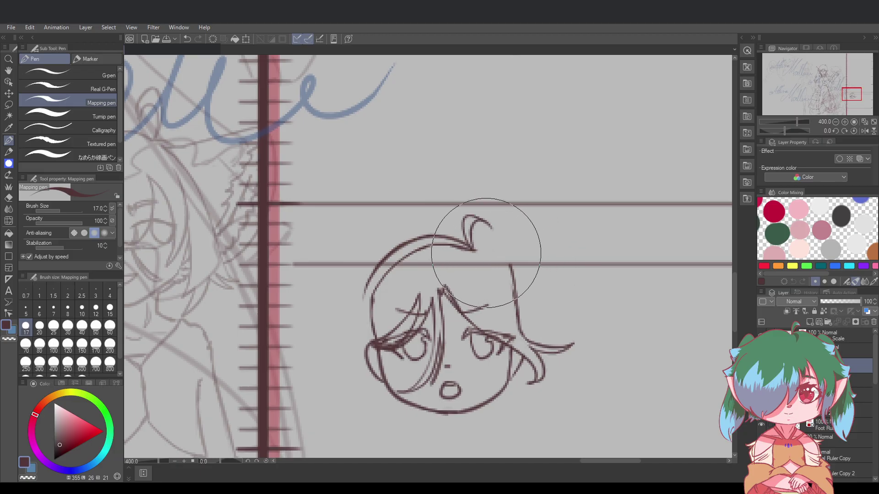
pyautogui.moveTo(507, 267); pyautogui.dragTo(520, 281)
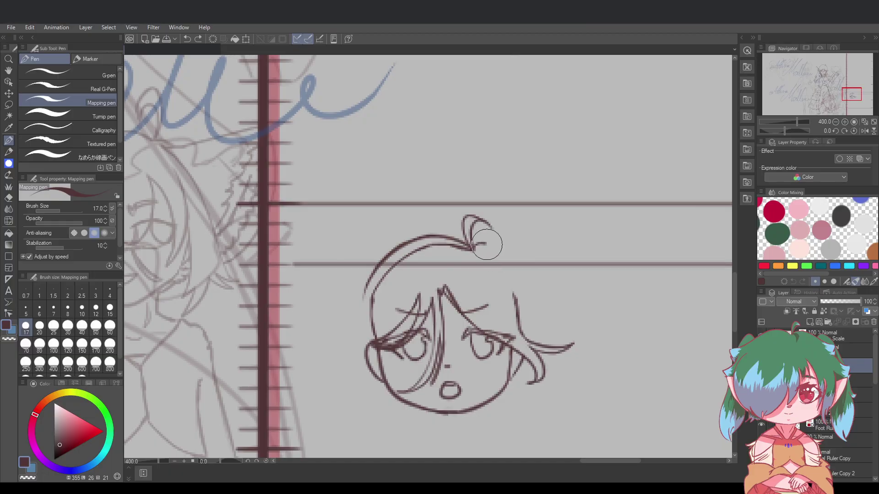
pyautogui.moveTo(501, 261); pyautogui.dragTo(514, 291)
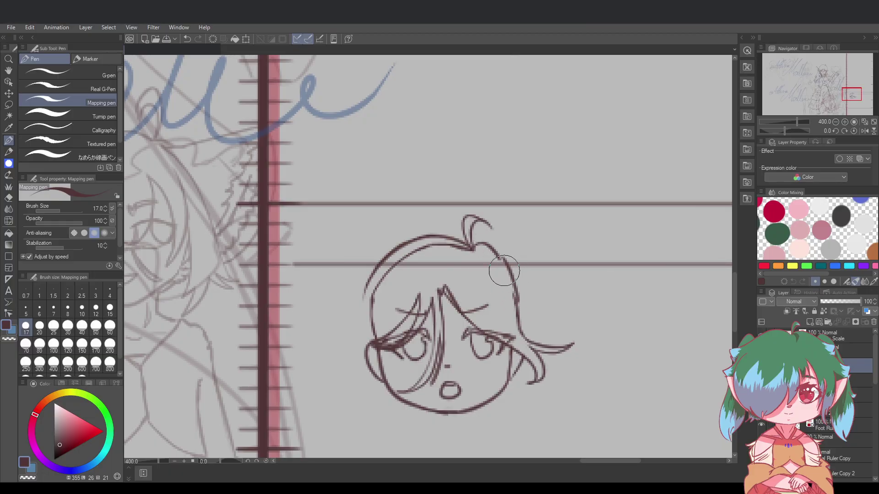
pyautogui.moveTo(495, 257)
pyautogui.mouseDown()
pyautogui.moveTo(510, 302)
pyautogui.moveTo(511, 293)
pyautogui.mouseUp()
pyautogui.hotkey('ctrl', 'z')
pyautogui.moveTo(497, 250); pyautogui.dragTo(517, 308)
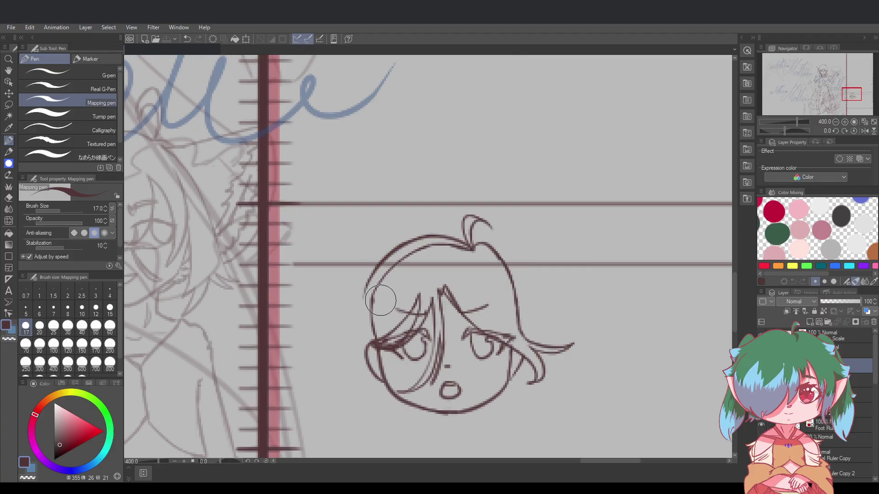
# Extend the outer left-hand hair contour down the side of the head to the ear
pyautogui.hotkey('ctrl', 'z')
pyautogui.moveTo(370, 281); pyautogui.dragTo(363, 346)
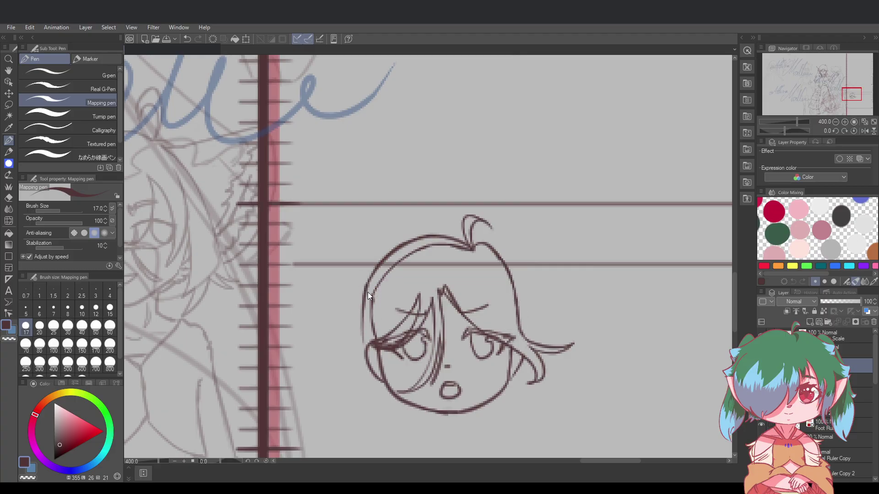
pyautogui.hotkey('ctrl', 'z')
pyautogui.moveTo(367, 301); pyautogui.dragTo(360, 335)
pyautogui.hotkey('ctrl', 'z')
pyautogui.moveTo(365, 286)
pyautogui.mouseDown()
pyautogui.moveTo(357, 329)
pyautogui.moveTo(364, 288)
pyautogui.moveTo(350, 386)
pyautogui.mouseUp()
pyautogui.hotkey('ctrl', 'z')
pyautogui.hotkey('ctrl', 'z')
pyautogui.hotkey('ctrl', 'z')
pyautogui.moveTo(367, 287)
pyautogui.mouseDown()
pyautogui.moveTo(356, 344)
pyautogui.moveTo(361, 312)
pyautogui.moveTo(360, 339)
pyautogui.moveTo(371, 350)
pyautogui.mouseUp()
pyautogui.hotkey('ctrl', 'z')
pyautogui.hotkey('ctrl', 'z')
pyautogui.hotkey('ctrl', 'z')
pyautogui.hotkey('ctrl', 'z')
pyautogui.moveTo(370, 285)
pyautogui.mouseDown()
pyautogui.moveTo(371, 345)
pyautogui.moveTo(363, 335)
pyautogui.mouseUp()
pyautogui.moveTo(369, 287); pyautogui.dragTo(364, 345)
pyautogui.hotkey('ctrl', 'z')
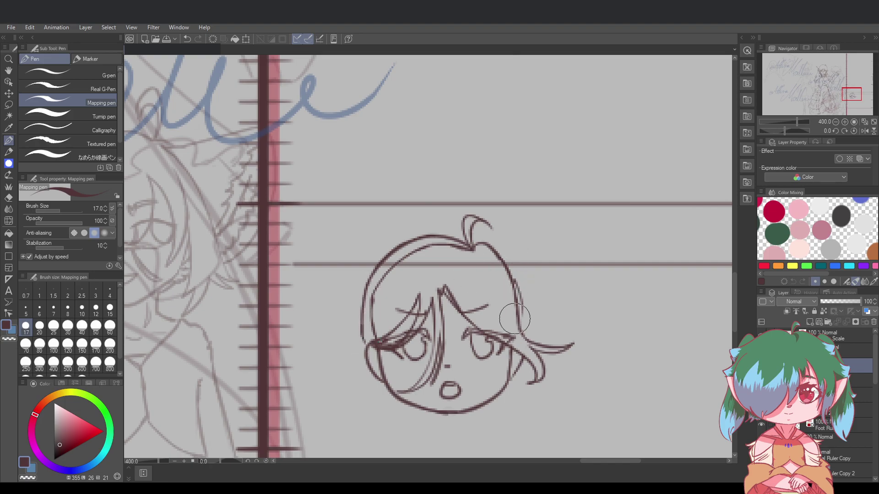
pyautogui.hotkey('ctrl', 'z')
pyautogui.moveTo(513, 281)
pyautogui.mouseDown()
pyautogui.moveTo(525, 333)
pyautogui.moveTo(521, 325)
pyautogui.mouseUp()
pyautogui.hotkey('ctrl', 'z')
pyautogui.hotkey('ctrl', 'z')
# Erase the outer left-hand hair contour and redraw it closer to the head, from the crown down to the ear
pyautogui.moveTo(349, 326)
pyautogui.mouseDown()
pyautogui.moveTo(354, 319)
pyautogui.moveTo(355, 328)
pyautogui.moveTo(358, 267)
pyautogui.moveTo(363, 278)
pyautogui.mouseUp()
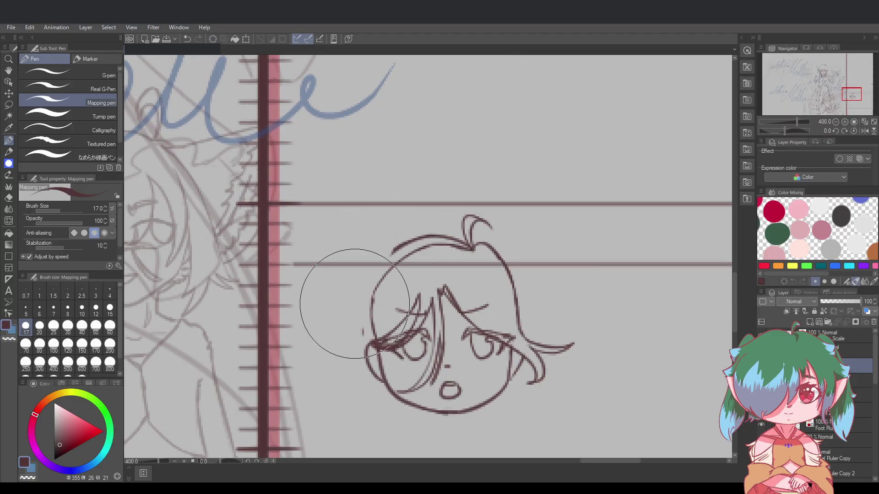
pyautogui.moveTo(392, 253); pyautogui.dragTo(362, 335)
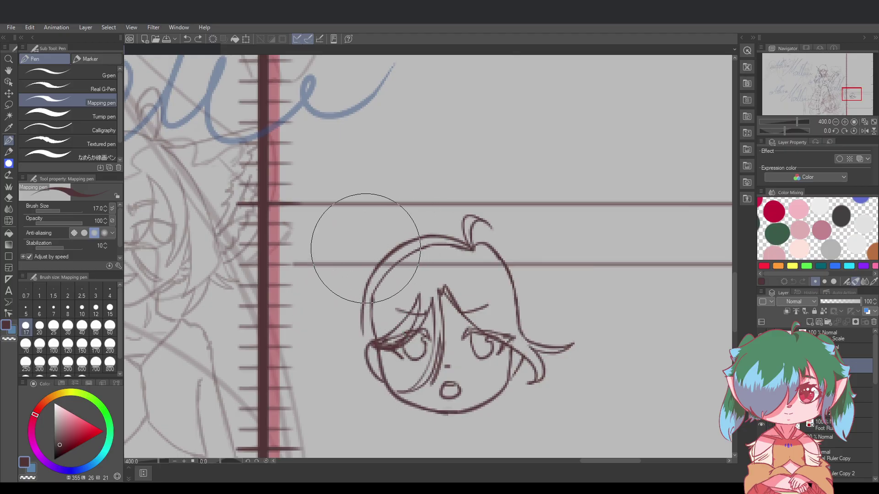
pyautogui.moveTo(350, 288)
pyautogui.mouseDown()
pyautogui.moveTo(353, 329)
pyautogui.moveTo(366, 253)
pyautogui.moveTo(350, 287)
pyautogui.moveTo(397, 239)
pyautogui.moveTo(362, 274)
pyautogui.moveTo(389, 239)
pyautogui.mouseUp()
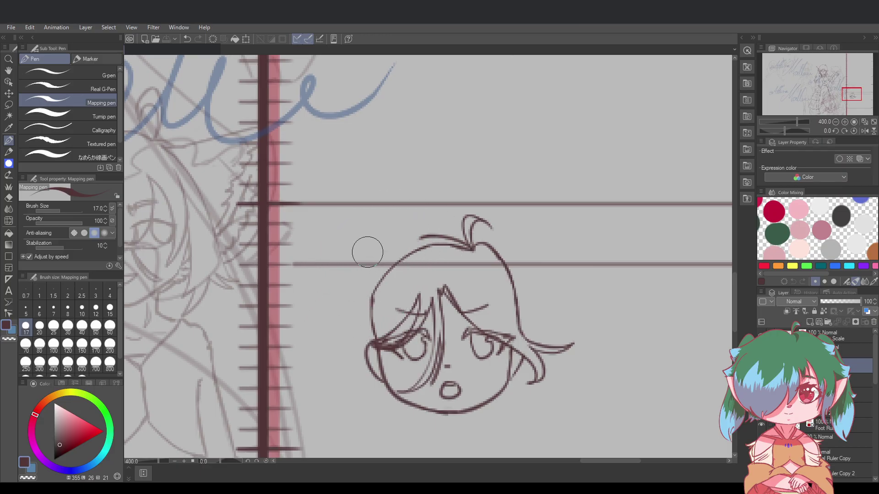
pyautogui.hotkey('ctrl', 'z')
pyautogui.moveTo(422, 238)
pyautogui.mouseDown()
pyautogui.moveTo(376, 290)
pyautogui.moveTo(408, 246)
pyautogui.moveTo(375, 310)
pyautogui.mouseUp()
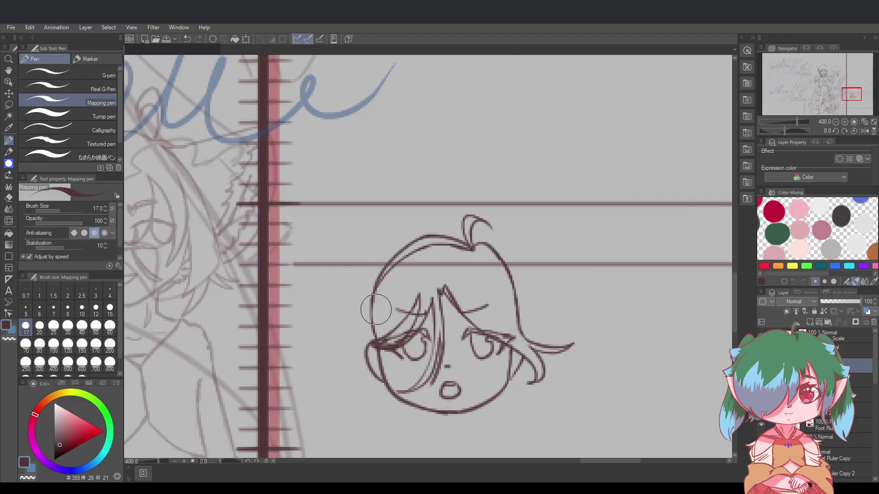
pyautogui.hotkey('ctrl', 'z')
pyautogui.moveTo(426, 238); pyautogui.dragTo(373, 320)
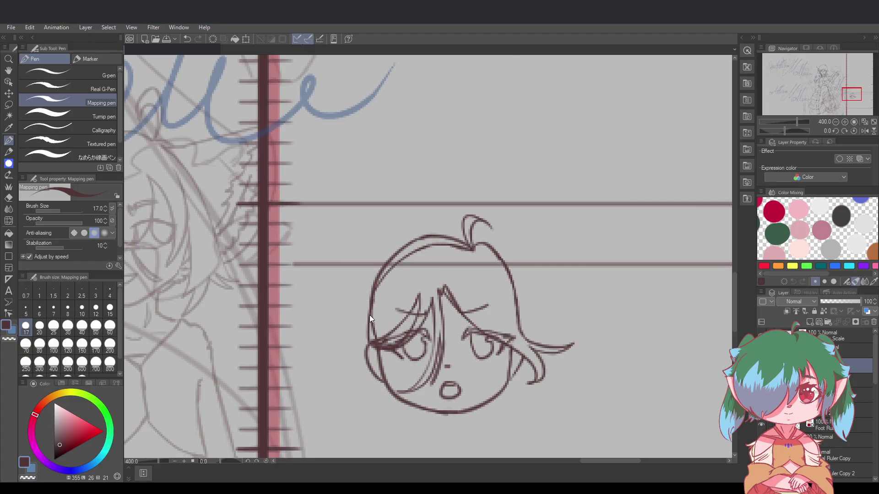
# Draw a long hair line from below the left-hand ear, sweeping down and outward toward the vertical ruler
pyautogui.moveTo(369, 366); pyautogui.dragTo(355, 426)
pyautogui.hotkey('ctrl', 'z')
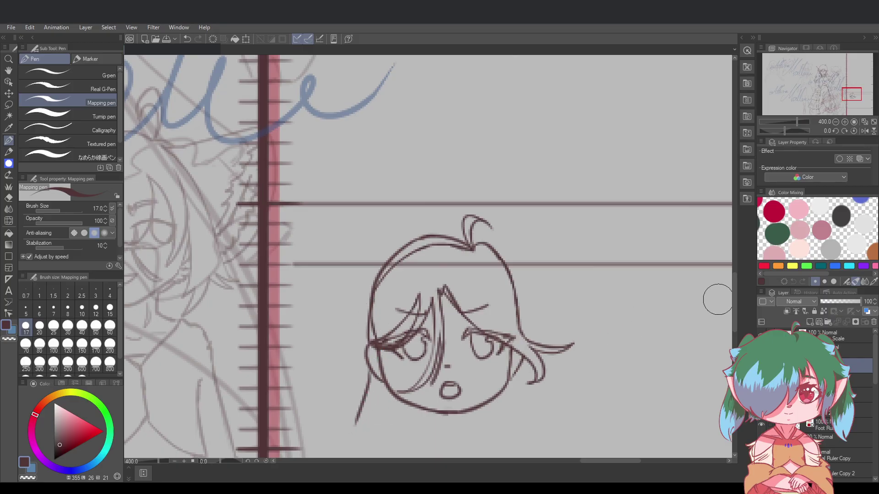
pyautogui.moveTo(735, 289); pyautogui.dragTo(734, 316)
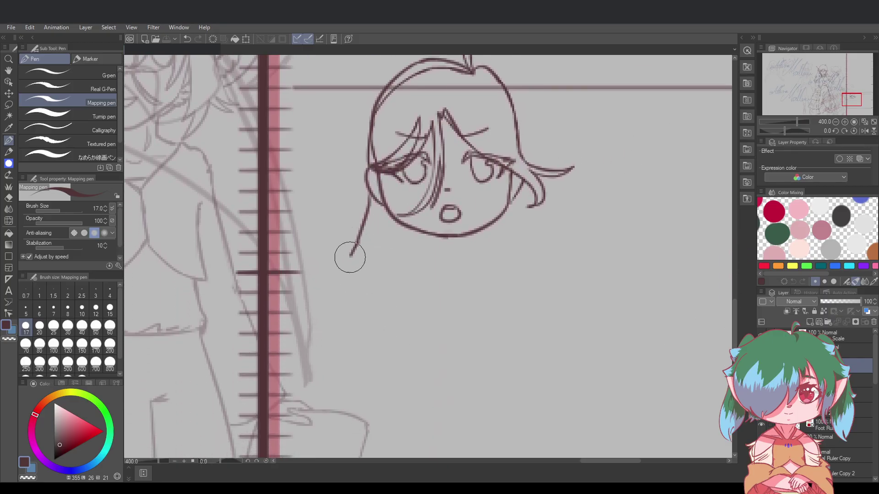
pyautogui.moveTo(351, 255); pyautogui.dragTo(329, 293)
pyautogui.hotkey('ctrl', 'z')
pyautogui.moveTo(357, 239); pyautogui.dragTo(329, 292)
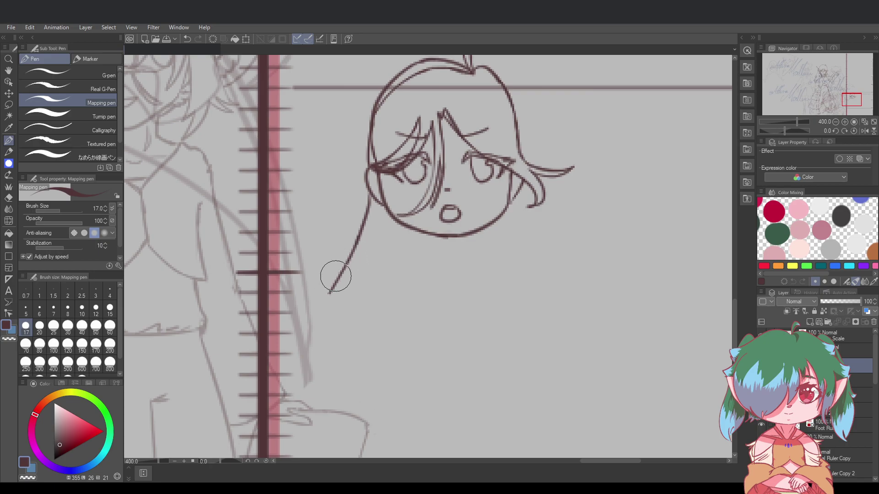
pyautogui.hotkey('ctrl', 'z')
pyautogui.hotkey('ctrl', 'z')
pyautogui.hotkey('ctrl', 'z')
pyautogui.moveTo(333, 291); pyautogui.dragTo(301, 306)
pyautogui.hotkey('ctrl', 'z')
pyautogui.scroll(-8, 391, 304)
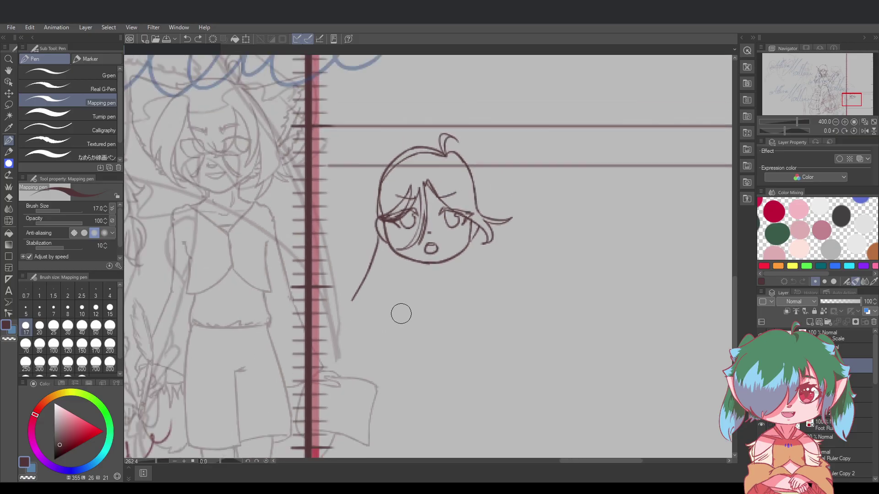
pyautogui.scroll(6, 415, 297)
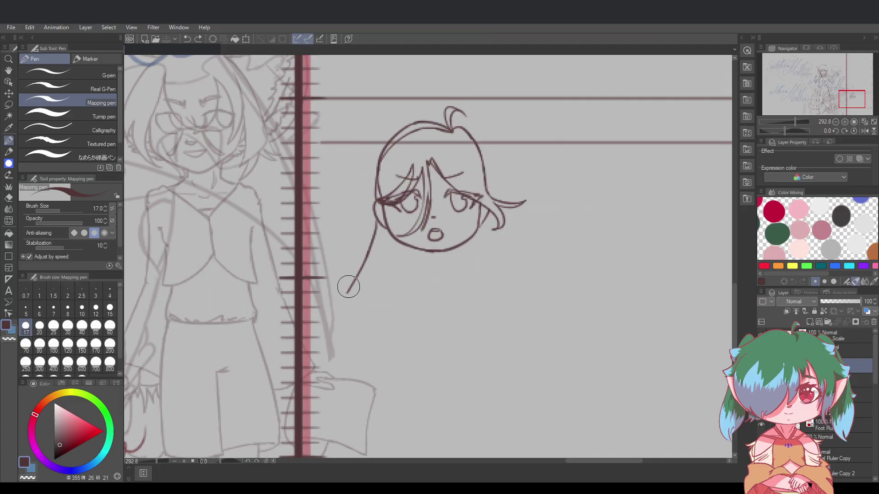
# Extend the long left-hand hair line farther down and outward, and sketch an inward curl beside its lower part
pyautogui.hotkey('ctrl', 'z')
pyautogui.moveTo(349, 287)
pyautogui.mouseDown()
pyautogui.moveTo(345, 306)
pyautogui.moveTo(349, 295)
pyautogui.moveTo(357, 307)
pyautogui.moveTo(351, 293)
pyautogui.moveTo(344, 313)
pyautogui.moveTo(372, 280)
pyautogui.moveTo(349, 294)
pyautogui.moveTo(354, 311)
pyautogui.moveTo(344, 301)
pyautogui.moveTo(364, 301)
pyautogui.moveTo(345, 304)
pyautogui.mouseUp()
pyautogui.hotkey('ctrl', 'z')
pyautogui.hotkey('ctrl', 'z')
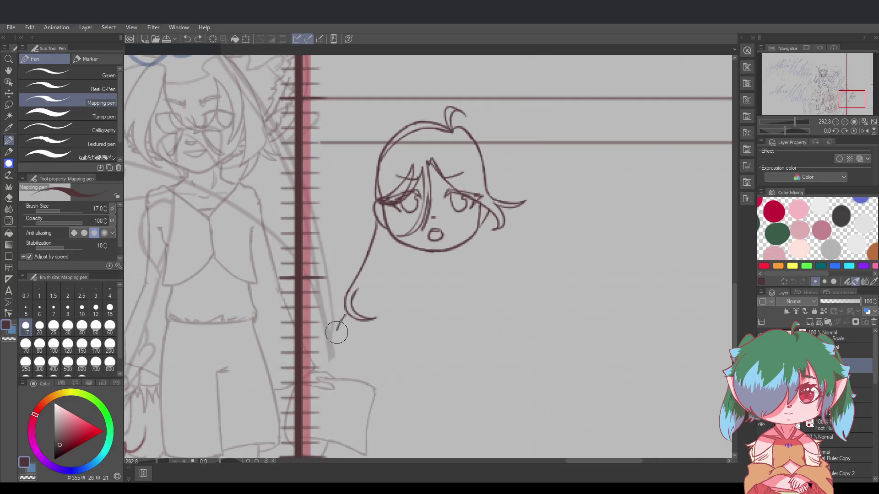
# Delete a short piece of the long left-hand hair line, then lasso the lower curled section and move it up and inward to rejoin it
pyautogui.click(9, 105)
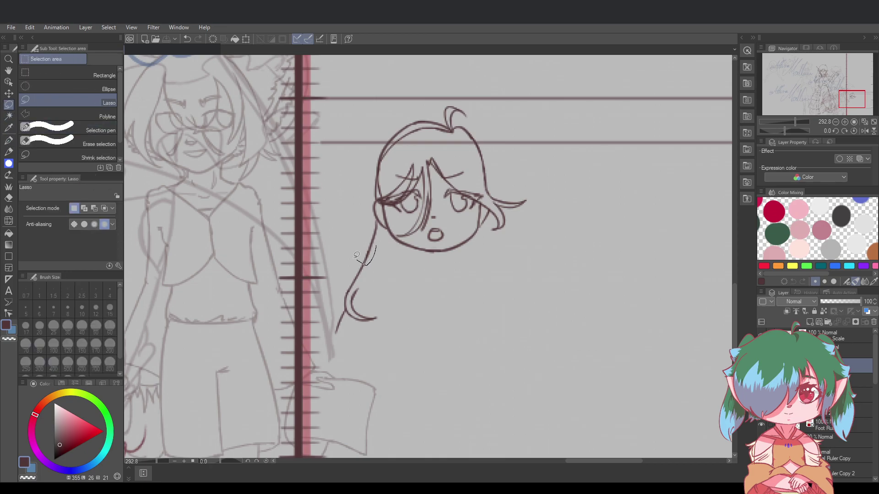
pyautogui.moveTo(359, 236); pyautogui.dragTo(379, 266)
pyautogui.press('Delete')
pyautogui.hotkey('ctrl', 'd')
pyautogui.moveTo(358, 356); pyautogui.dragTo(394, 270)
pyautogui.click(408, 371)
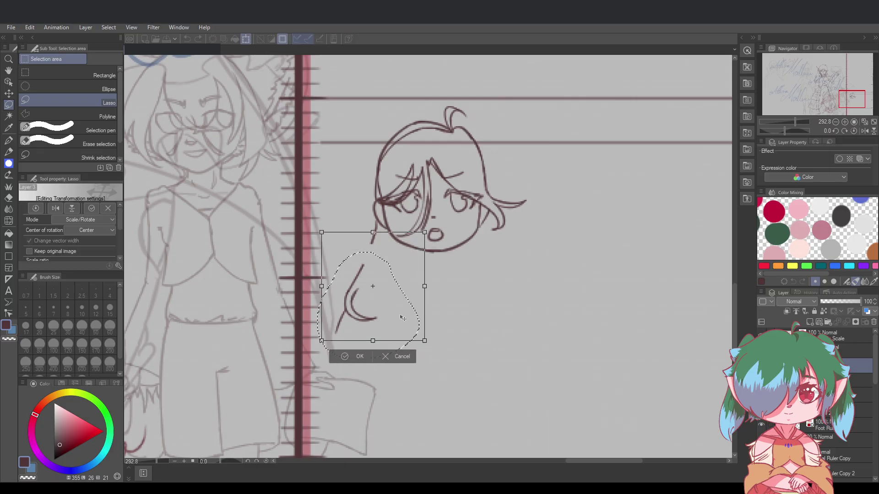
pyautogui.moveTo(405, 312); pyautogui.dragTo(405, 314)
pyautogui.press('Return')
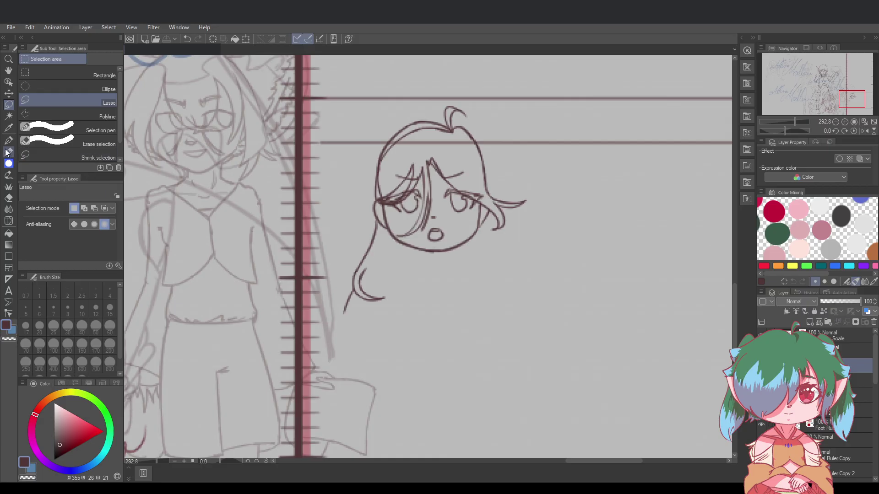
# Draw the bottom edge of the back hair from the outer tip toward below the chin, with small jagged notches along it
pyautogui.click(6, 149)
pyautogui.hotkey('ctrl', 'z')
pyautogui.moveTo(344, 313); pyautogui.dragTo(386, 313)
pyautogui.hotkey('ctrl', 'z')
pyautogui.hotkey('ctrl', 'z')
pyautogui.hotkey('ctrl', 'z')
pyautogui.hotkey('ctrl', 'z')
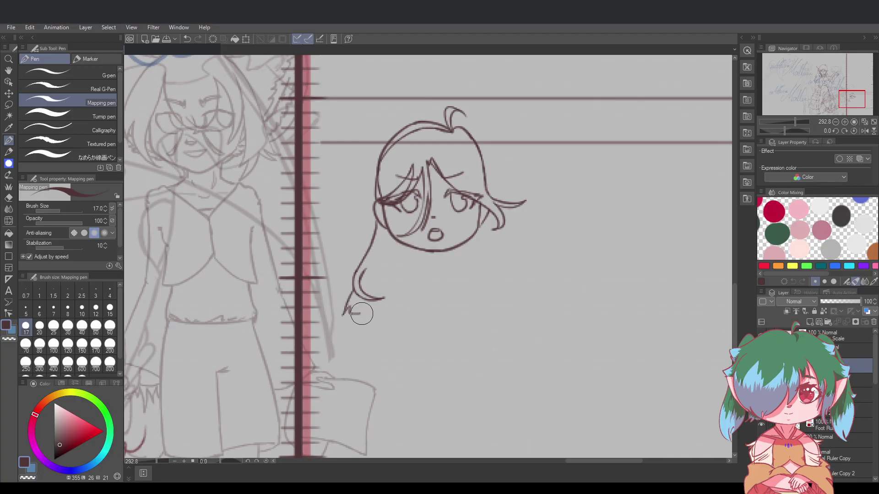
pyautogui.hotkey('ctrl', 'z')
pyautogui.moveTo(354, 313)
pyautogui.mouseDown()
pyautogui.moveTo(402, 312)
pyautogui.moveTo(408, 302)
pyautogui.mouseUp()
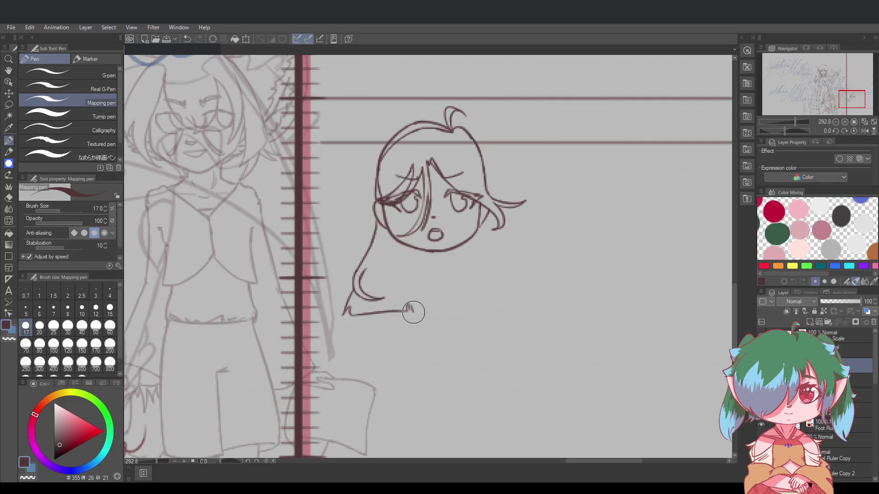
pyautogui.hotkey('ctrl', 'z')
pyautogui.moveTo(407, 310); pyautogui.dragTo(436, 309)
# Erase the left-hand part of the inner hair line under the crown, leaving a short stroke beside the tuft
pyautogui.scroll(3, 463, 232)
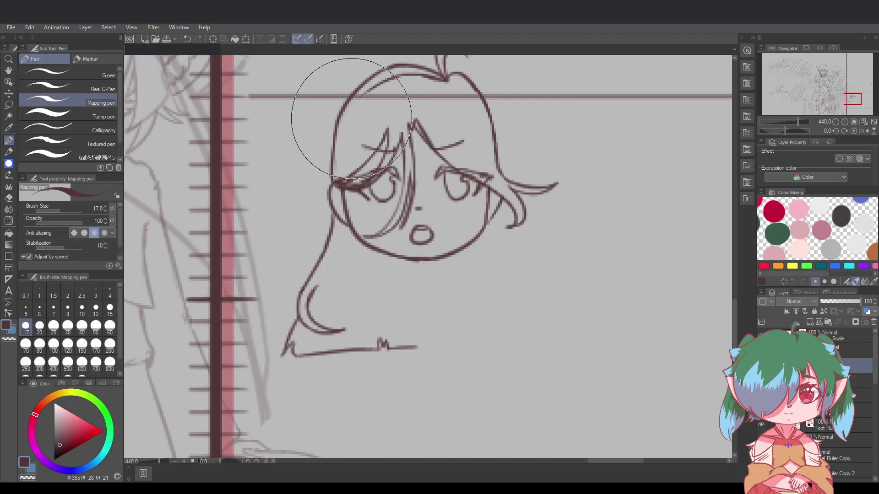
pyautogui.moveTo(375, 94); pyautogui.dragTo(396, 93)
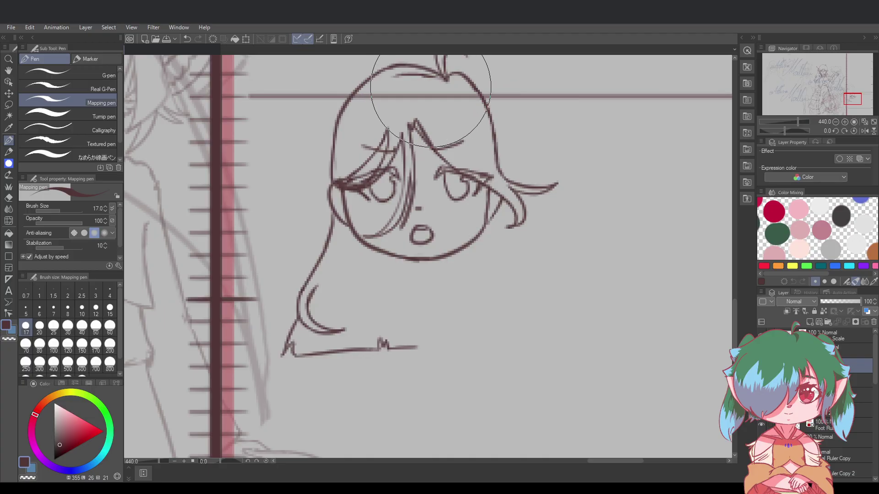
pyautogui.hotkey('ctrl', 'z')
# Draw two short neck lines below the chin
pyautogui.moveTo(415, 262); pyautogui.dragTo(415, 270)
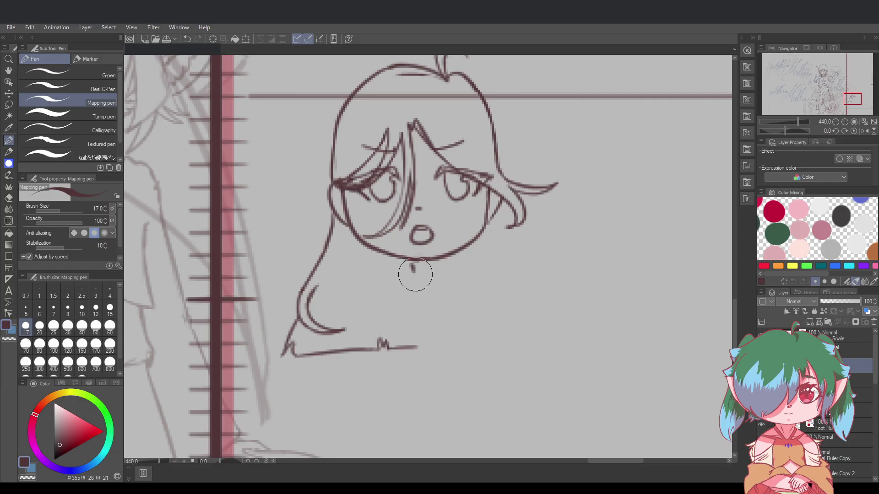
pyautogui.hotkey('ctrl', 'z')
pyautogui.moveTo(402, 261)
pyautogui.mouseDown()
pyautogui.moveTo(402, 272)
pyautogui.moveTo(442, 270)
pyautogui.mouseUp()
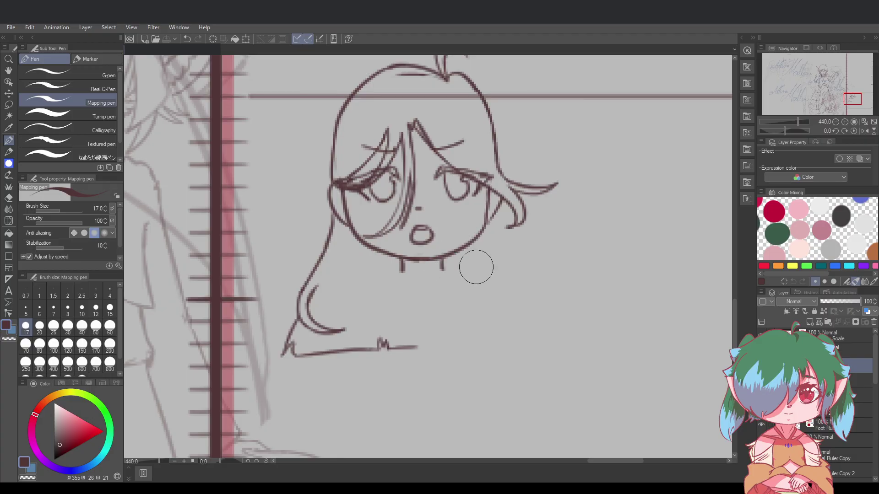
pyautogui.scroll(-3, 475, 266)
pyautogui.scroll(2, 481, 246)
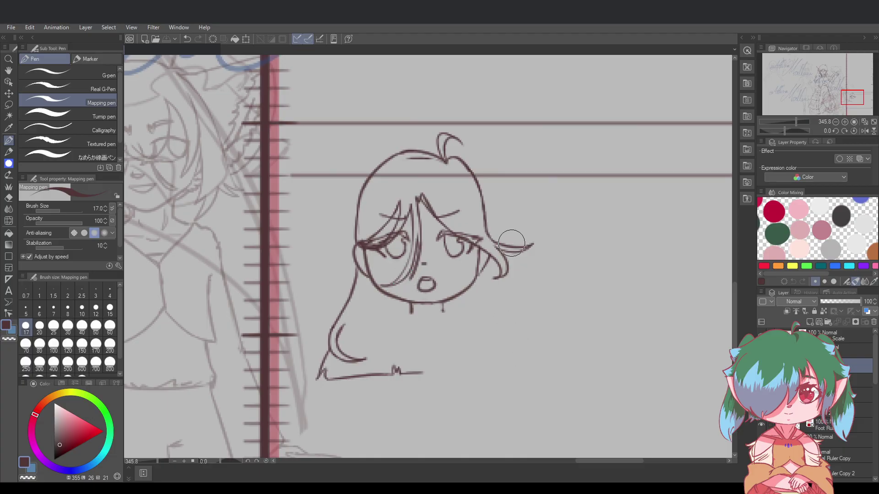
pyautogui.scroll(-5, 512, 243)
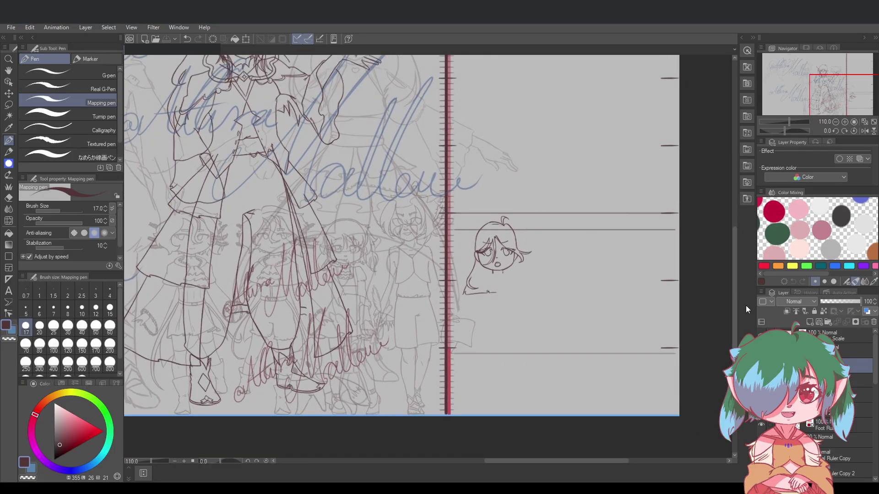
pyautogui.moveTo(734, 307); pyautogui.dragTo(730, 289)
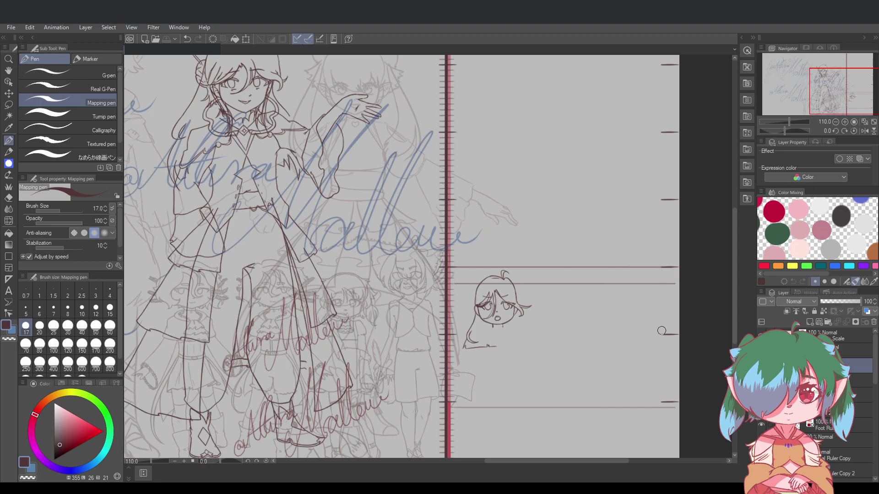
pyautogui.scroll(5, 623, 355)
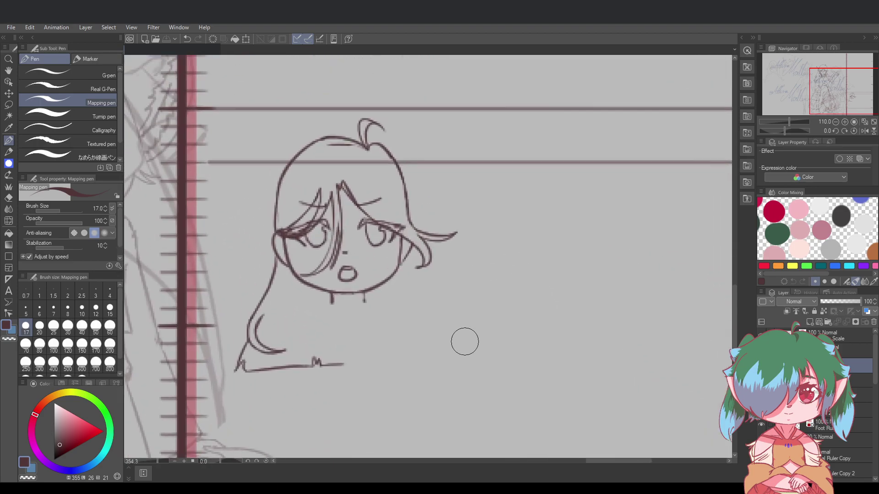
pyautogui.moveTo(616, 460); pyautogui.dragTo(606, 460)
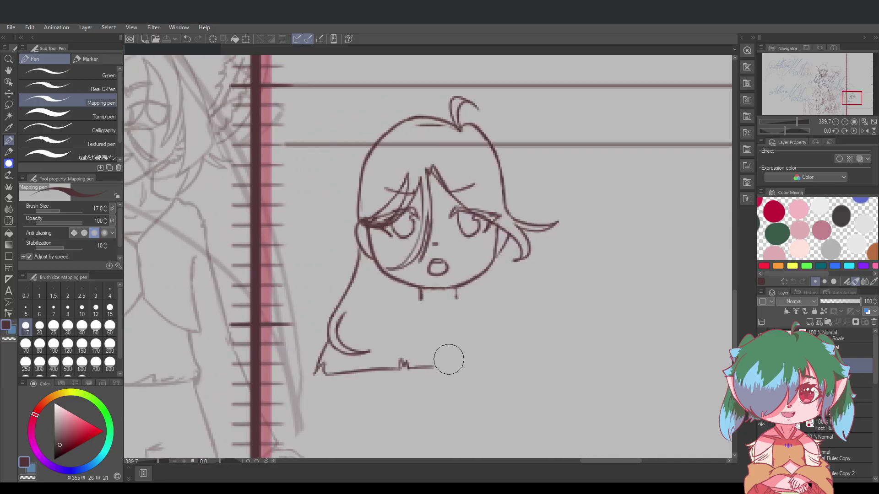
# Draw a long front lock from the left-hand eye corner past the jaw, curving inward to a point above the hair's bottom edge
pyautogui.moveTo(369, 260); pyautogui.dragTo(381, 315)
pyautogui.hotkey('ctrl', 'z')
pyautogui.hotkey('ctrl', 'z')
pyautogui.moveTo(370, 237); pyautogui.dragTo(384, 308)
pyautogui.hotkey('ctrl', 'z')
pyautogui.moveTo(370, 241); pyautogui.dragTo(385, 353)
pyautogui.hotkey('ctrl', 'z')
pyautogui.hotkey('ctrl', 'z')
pyautogui.hotkey('ctrl', 'z')
pyautogui.moveTo(365, 222)
pyautogui.mouseDown()
pyautogui.moveTo(404, 357)
pyautogui.moveTo(382, 349)
pyautogui.moveTo(407, 360)
pyautogui.moveTo(381, 327)
pyautogui.moveTo(388, 340)
pyautogui.moveTo(379, 293)
pyautogui.mouseUp()
pyautogui.hotkey('ctrl', 'z')
pyautogui.hotkey('ctrl', 'z')
pyautogui.hotkey('ctrl', 'z')
pyautogui.hotkey('ctrl', 'z')
pyautogui.hotkey('ctrl', 'z')
pyautogui.moveTo(388, 338)
pyautogui.mouseDown()
pyautogui.moveTo(379, 291)
pyautogui.moveTo(395, 339)
pyautogui.mouseUp()
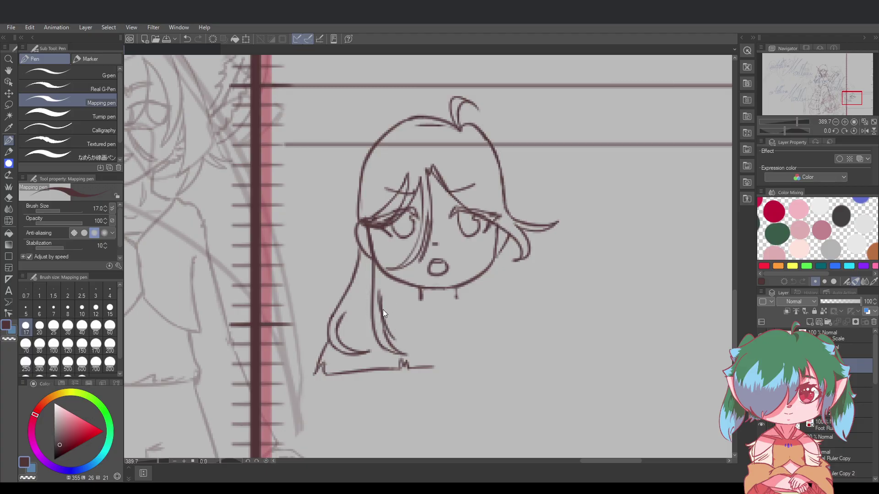
# Redraw the inner edge of the left-hand front lock with a small notch near its tip, and save the drawing
pyautogui.hotkey('ctrl', 'z')
pyautogui.hotkey('ctrl', 'z')
pyautogui.moveTo(379, 301); pyautogui.dragTo(388, 330)
pyautogui.moveTo(371, 227); pyautogui.dragTo(373, 286)
pyautogui.hotkey('ctrl', 'z')
pyautogui.moveTo(372, 233); pyautogui.dragTo(379, 302)
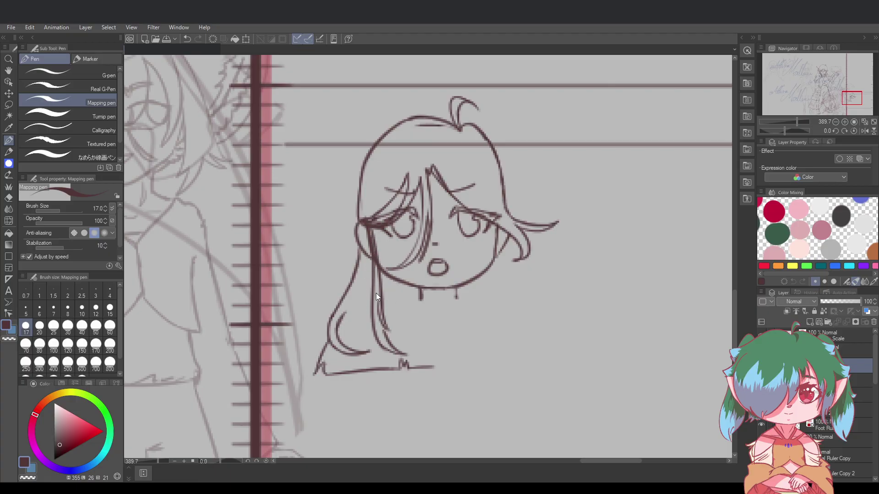
pyautogui.hotkey('ctrl', 's')
pyautogui.moveTo(383, 324); pyautogui.dragTo(386, 336)
pyautogui.hotkey('ctrl', 'z')
pyautogui.hotkey('ctrl', 'y')
pyautogui.hotkey('ctrl', 'z')
# Draw the inner edge of a matching front lock from the right-hand eye corner past the jaw, with a small notch near its end
pyautogui.moveTo(497, 229); pyautogui.dragTo(491, 338)
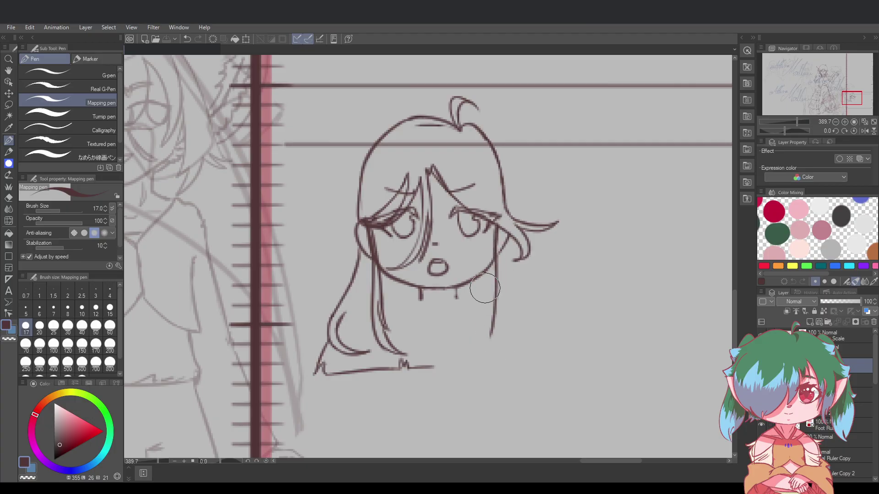
pyautogui.moveTo(495, 289)
pyautogui.mouseDown()
pyautogui.moveTo(486, 325)
pyautogui.moveTo(493, 319)
pyautogui.mouseUp()
pyautogui.hotkey('ctrl', 'z')
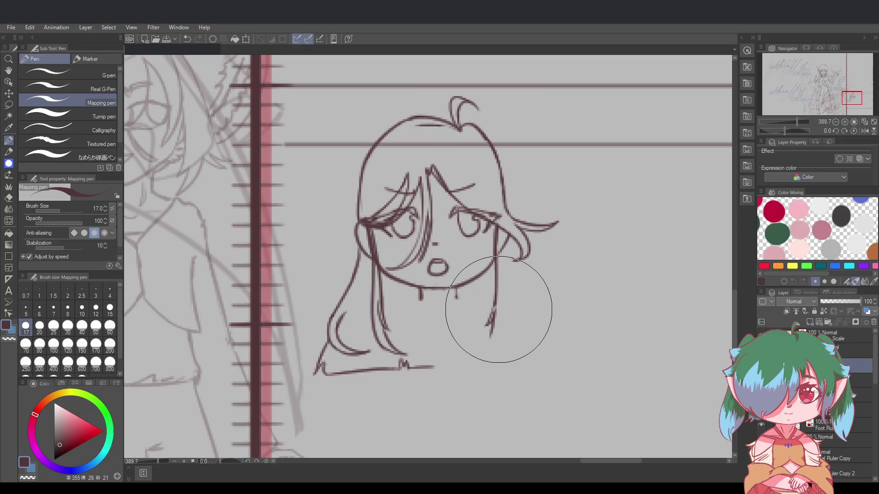
pyautogui.moveTo(495, 306); pyautogui.dragTo(492, 316)
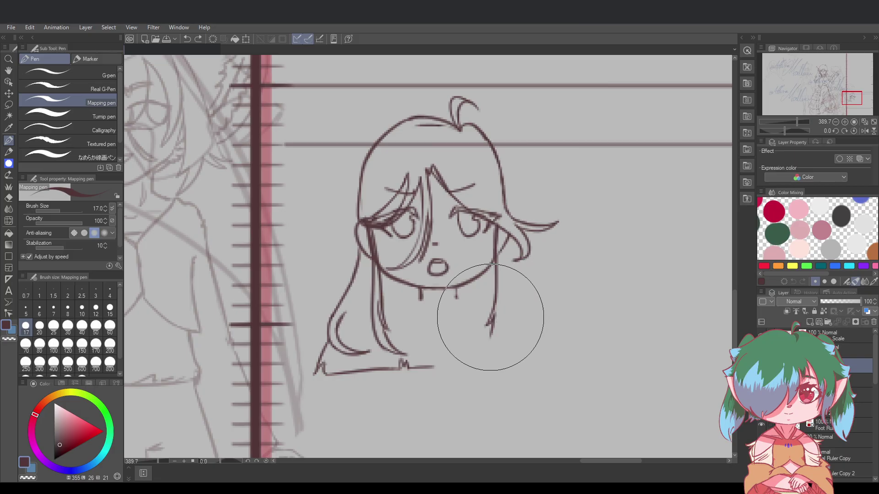
pyautogui.hotkey('ctrl', 'z')
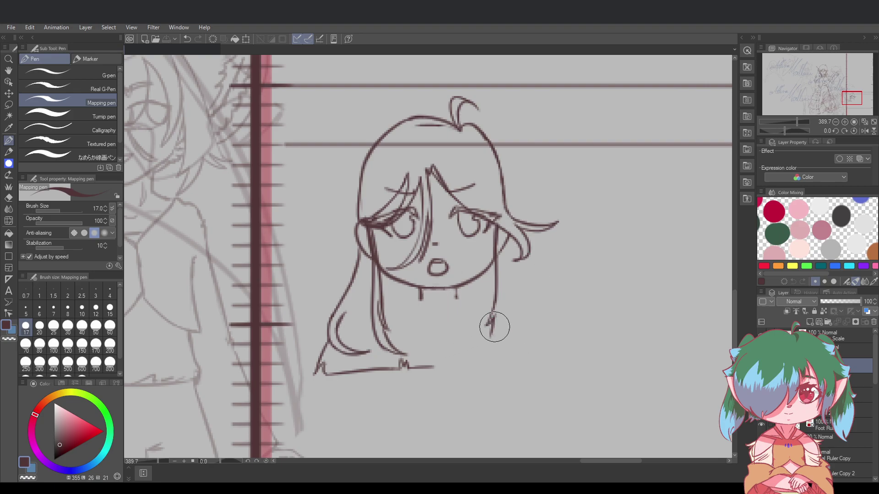
pyautogui.hotkey('ctrl', 'z')
pyautogui.moveTo(490, 340); pyautogui.dragTo(494, 315)
pyautogui.hotkey('ctrl', 'z')
pyautogui.press('m')
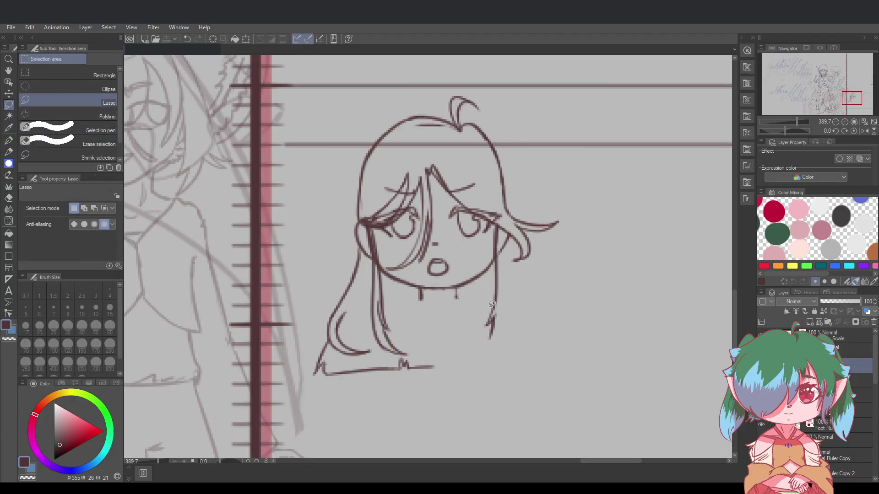
pyautogui.moveTo(493, 325); pyautogui.dragTo(486, 339)
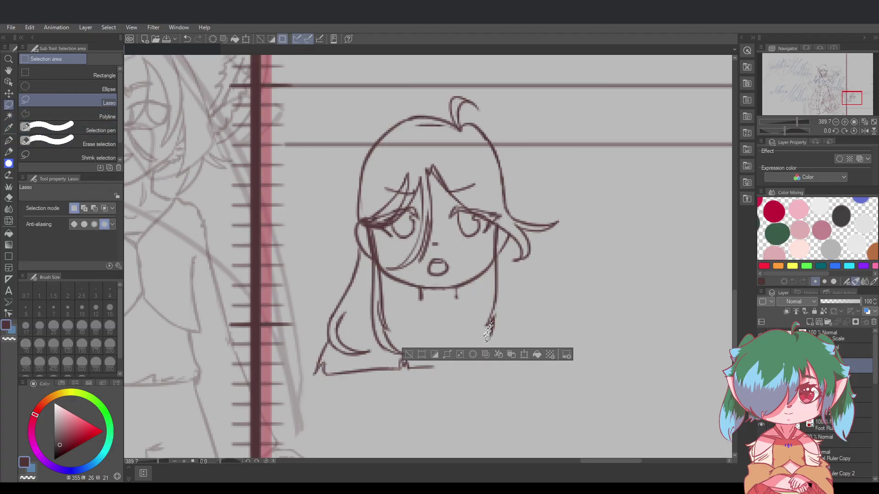
pyautogui.hotkey('ctrl', 'd')
pyautogui.press('p')
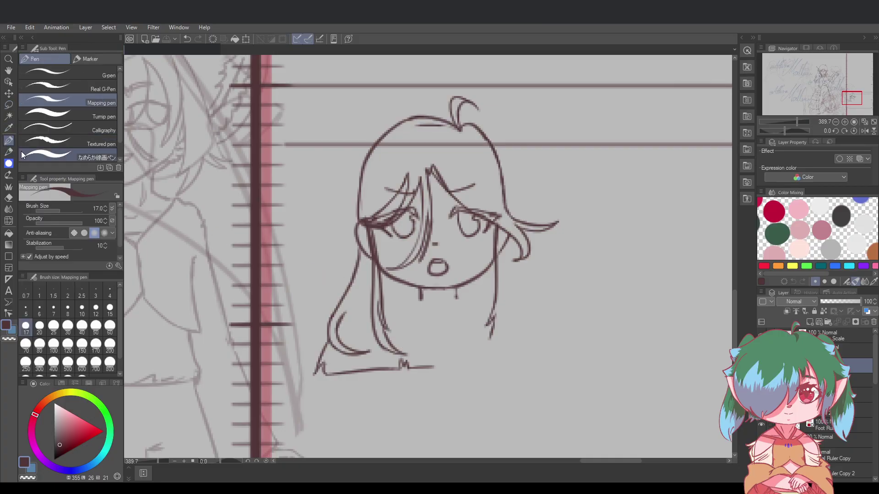
# Sketch the curved lower tip of the right-hand front lock, bending inward under the notch
pyautogui.moveTo(492, 334)
pyautogui.mouseDown()
pyautogui.moveTo(477, 352)
pyautogui.moveTo(497, 333)
pyautogui.moveTo(479, 353)
pyautogui.moveTo(500, 317)
pyautogui.mouseUp()
pyautogui.hotkey('ctrl', 'z')
pyautogui.hotkey('ctrl', 'z')
pyautogui.hotkey('ctrl', 'z')
pyautogui.hotkey('ctrl', 'z')
pyautogui.hotkey('ctrl', 'z')
pyautogui.hotkey('ctrl', 'z')
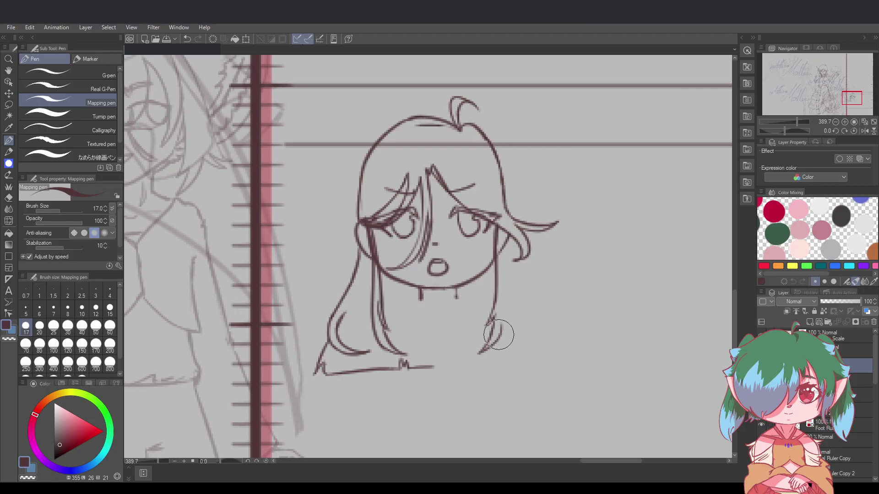
pyautogui.hotkey('ctrl', 'z')
# Draw the outer edge of the right-hand front lock from its tip up beside the cheek to the side hair
pyautogui.moveTo(480, 353)
pyautogui.mouseDown()
pyautogui.moveTo(501, 327)
pyautogui.moveTo(502, 295)
pyautogui.mouseUp()
pyautogui.hotkey('ctrl', 'z')
pyautogui.hotkey('ctrl', 'z')
pyautogui.moveTo(498, 334); pyautogui.dragTo(501, 284)
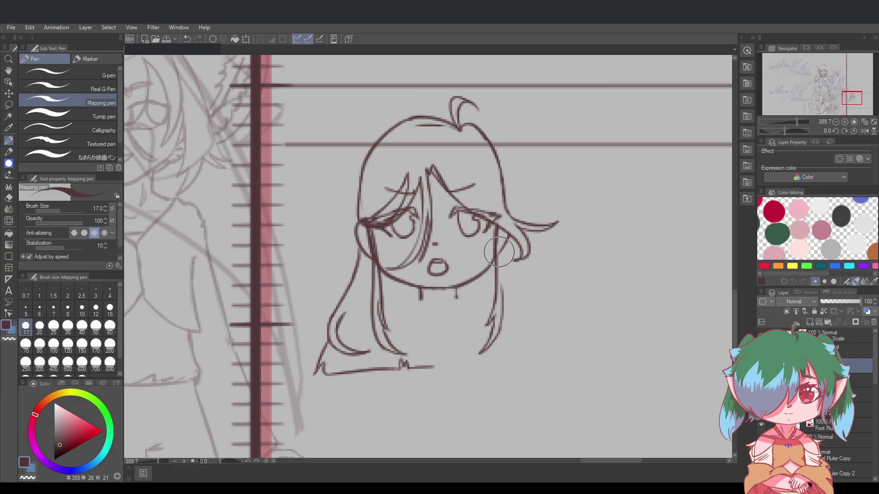
pyautogui.moveTo(499, 228); pyautogui.dragTo(505, 308)
pyautogui.hotkey('ctrl', 'z')
pyautogui.hotkey('ctrl', 'z')
pyautogui.hotkey('ctrl', 'z')
pyautogui.moveTo(502, 277)
pyautogui.mouseDown()
pyautogui.moveTo(503, 302)
pyautogui.moveTo(501, 283)
pyautogui.mouseUp()
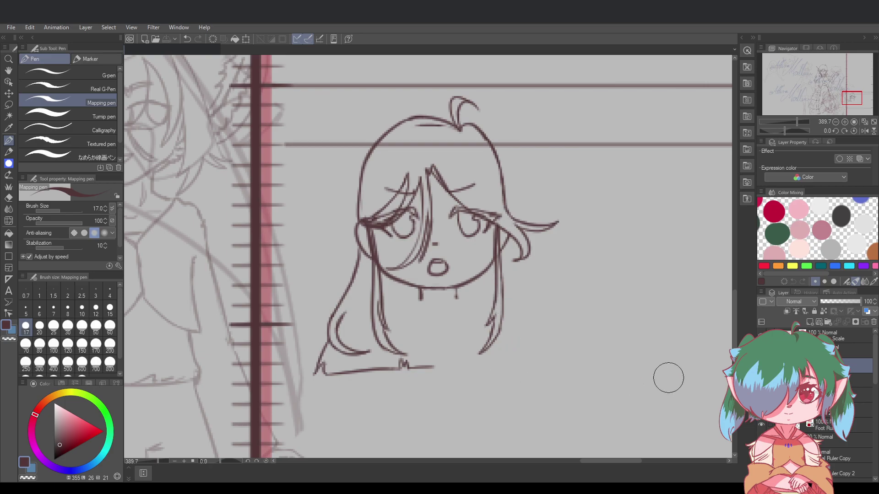
# Rework the lower end of the right-hand front lock with repeated short strokes curving inward
pyautogui.scroll(-3, 668, 378)
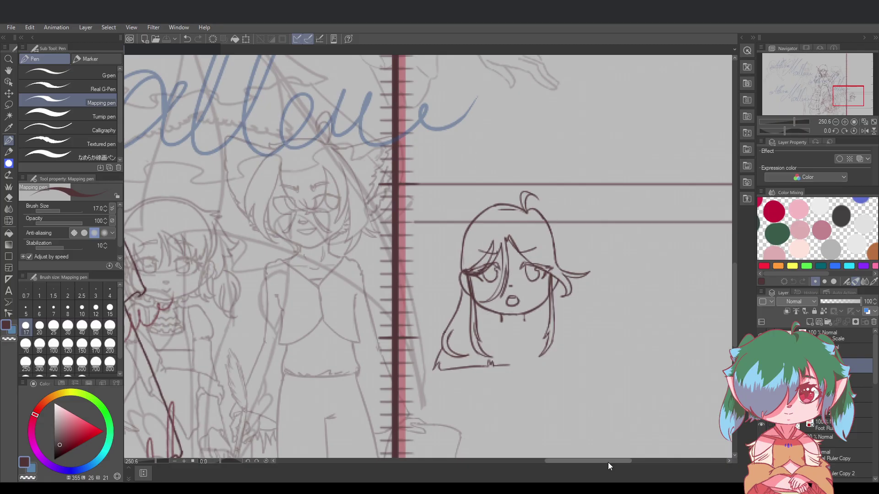
pyautogui.moveTo(608, 462); pyautogui.dragTo(618, 461)
pyautogui.scroll(1, 575, 416)
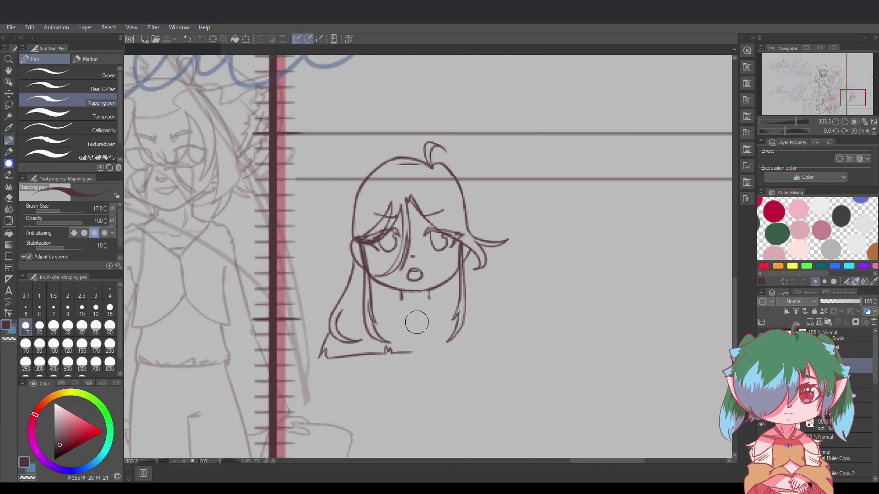
pyautogui.hotkey('ctrl', 'z')
pyautogui.moveTo(451, 341); pyautogui.dragTo(442, 341)
pyautogui.hotkey('ctrl', 'z')
pyautogui.hotkey('ctrl', 'z')
pyautogui.hotkey('ctrl', 'z')
pyautogui.hotkey('ctrl', 'z')
pyautogui.hotkey('ctrl', 'z')
pyautogui.hotkey('ctrl', 'z')
pyautogui.hotkey('ctrl', 'z')
pyautogui.hotkey('ctrl', 'z')
pyautogui.moveTo(455, 332); pyautogui.dragTo(440, 342)
pyautogui.hotkey('ctrl', 'z')
pyautogui.hotkey('ctrl', 'z')
pyautogui.hotkey('ctrl', 'z')
pyautogui.hotkey('ctrl', 'z')
pyautogui.hotkey('ctrl', 'z')
pyautogui.hotkey('ctrl', 'z')
pyautogui.hotkey('ctrl', 'z')
pyautogui.hotkey('ctrl', 'z')
pyautogui.hotkey('ctrl', 'z')
# Redraw the pointed tip of the right-hand front lock slightly longer toward the neck, and save the drawing
pyautogui.moveTo(448, 340); pyautogui.dragTo(445, 343)
pyautogui.hotkey('ctrl', 'z')
pyautogui.hotkey('ctrl', 's')
pyautogui.moveTo(464, 315); pyautogui.dragTo(441, 345)
pyautogui.hotkey('ctrl', 'z')
pyautogui.moveTo(452, 333); pyautogui.dragTo(442, 344)
pyautogui.hotkey('ctrl', 'z')
pyautogui.hotkey('ctrl', 'z')
pyautogui.moveTo(438, 341); pyautogui.dragTo(436, 335)
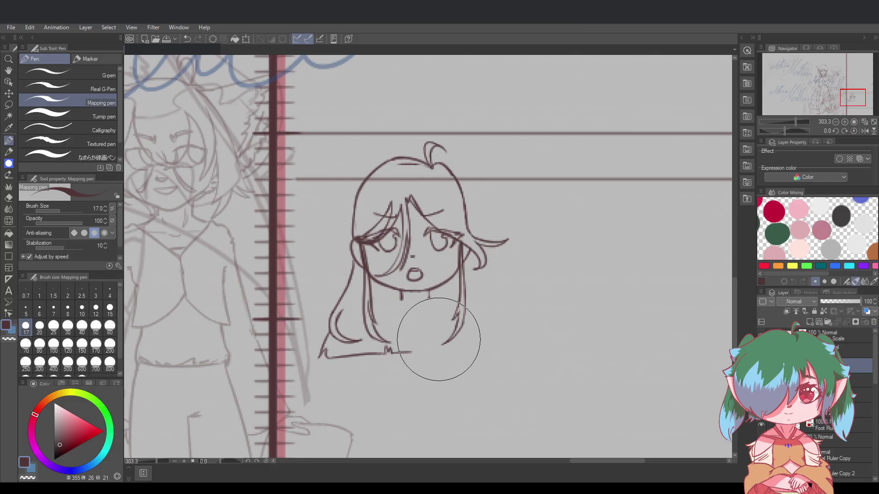
pyautogui.hotkey('ctrl', 'z')
# Refine the tapered end of the right-hand front lock up close, and save the drawing again
pyautogui.scroll(2, 435, 378)
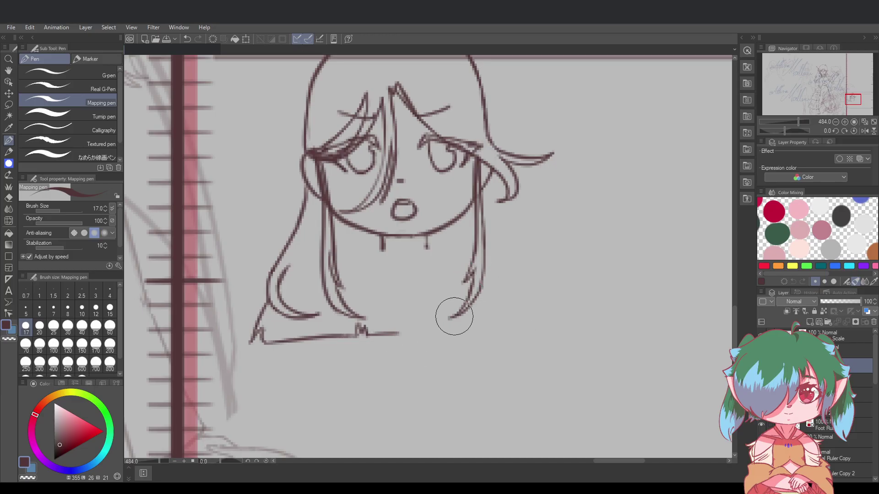
pyautogui.hotkey('ctrl', 'z')
pyautogui.moveTo(461, 314); pyautogui.dragTo(448, 319)
pyautogui.hotkey('ctrl', 's')
pyautogui.moveTo(483, 279)
pyautogui.mouseDown()
pyautogui.moveTo(476, 316)
pyautogui.moveTo(481, 284)
pyautogui.moveTo(476, 311)
pyautogui.moveTo(452, 323)
pyautogui.mouseUp()
pyautogui.hotkey('ctrl', 'z')
pyautogui.hotkey('ctrl', 'z')
pyautogui.hotkey('ctrl', 's')
# Lasso and delete the bits of face outline that run through the left-hand and right-hand front locks
pyautogui.click(12, 107)
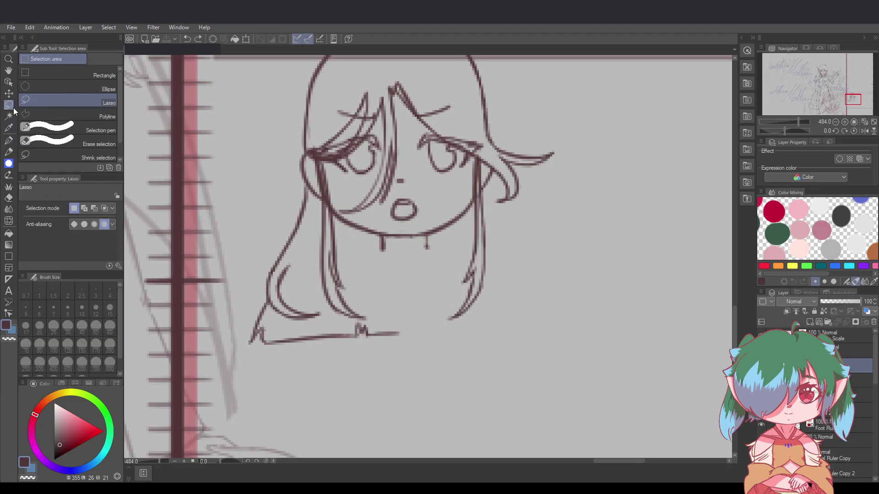
pyautogui.click(330, 209)
pyautogui.moveTo(328, 193)
pyautogui.mouseDown()
pyautogui.moveTo(330, 208)
pyautogui.moveTo(329, 192)
pyautogui.mouseUp()
pyautogui.click(329, 209)
pyautogui.moveTo(330, 225); pyautogui.dragTo(328, 227)
pyautogui.click(336, 225)
pyautogui.moveTo(331, 181)
pyautogui.mouseDown()
pyautogui.moveTo(327, 226)
pyautogui.moveTo(332, 184)
pyautogui.mouseUp()
pyautogui.press('Delete')
pyautogui.click(331, 217)
pyautogui.moveTo(328, 201); pyautogui.dragTo(329, 216)
pyautogui.click(349, 204)
pyautogui.moveTo(480, 194); pyautogui.dragTo(479, 201)
pyautogui.click(509, 217)
pyautogui.click(8, 140)
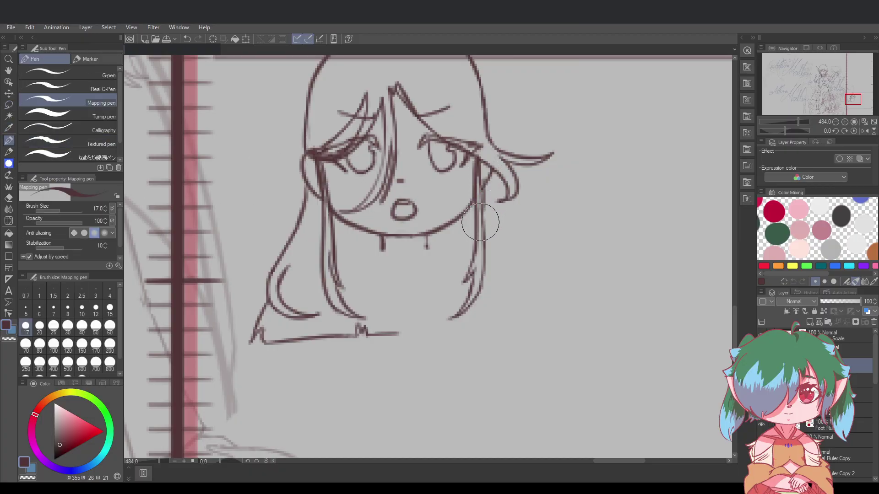
# Retouch the upper part of the right-hand front lock's line beside the cheek
pyautogui.hotkey('ctrl', 'z')
pyautogui.moveTo(478, 182); pyautogui.dragTo(481, 217)
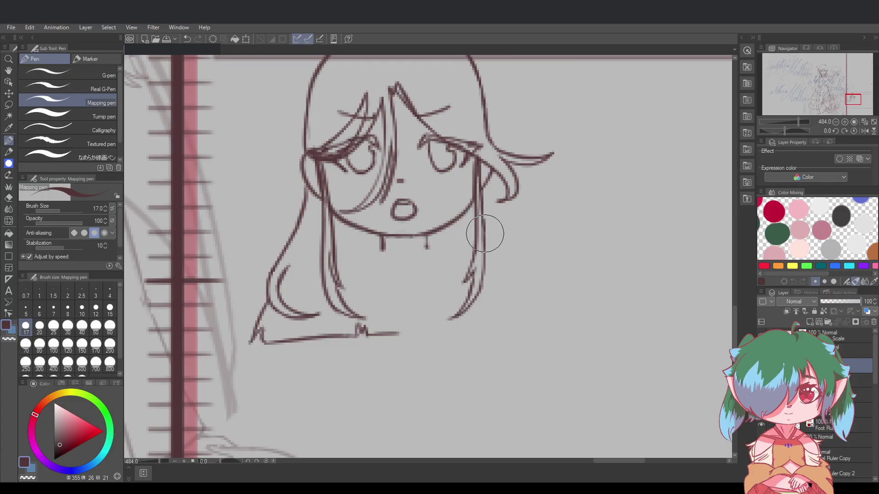
pyautogui.hotkey('ctrl', 'z')
pyautogui.scroll(-2, 513, 266)
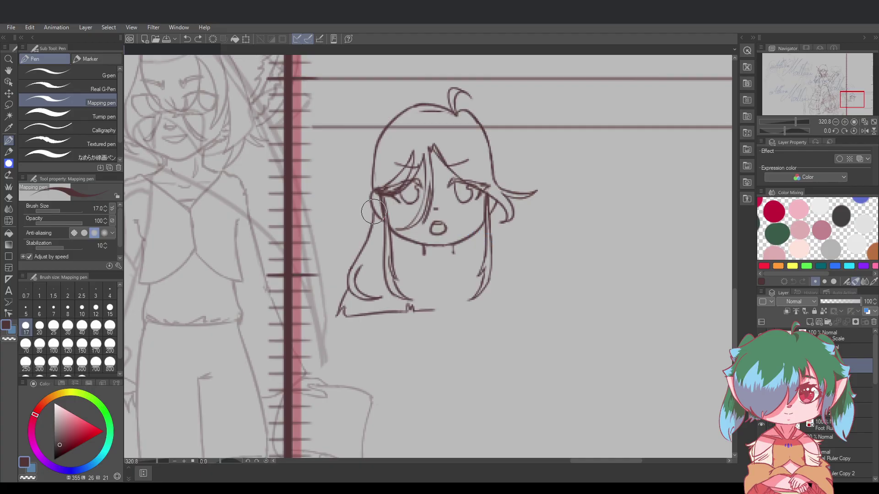
# Try several versions of the outer hair strand falling below the right-hand ear, undoing the strokes
pyautogui.moveTo(494, 204); pyautogui.dragTo(505, 237)
pyautogui.moveTo(496, 204)
pyautogui.mouseDown()
pyautogui.moveTo(514, 252)
pyautogui.moveTo(497, 203)
pyautogui.moveTo(507, 234)
pyautogui.mouseUp()
pyautogui.hotkey('ctrl', 'z')
pyautogui.hotkey('ctrl', 'z')
pyautogui.moveTo(496, 203); pyautogui.dragTo(511, 247)
pyautogui.hotkey('ctrl', 'z')
pyautogui.hotkey('ctrl', 'z')
pyautogui.moveTo(497, 203)
pyautogui.mouseDown()
pyautogui.moveTo(500, 231)
pyautogui.moveTo(521, 267)
pyautogui.mouseUp()
pyautogui.hotkey('ctrl', 'z')
pyautogui.hotkey('ctrl', 'z')
pyautogui.hotkey('ctrl', 'z')
pyautogui.hotkey('ctrl', 'z')
pyautogui.hotkey('ctrl', 'z')
pyautogui.moveTo(503, 234); pyautogui.dragTo(507, 261)
pyautogui.hotkey('ctrl', 'z')
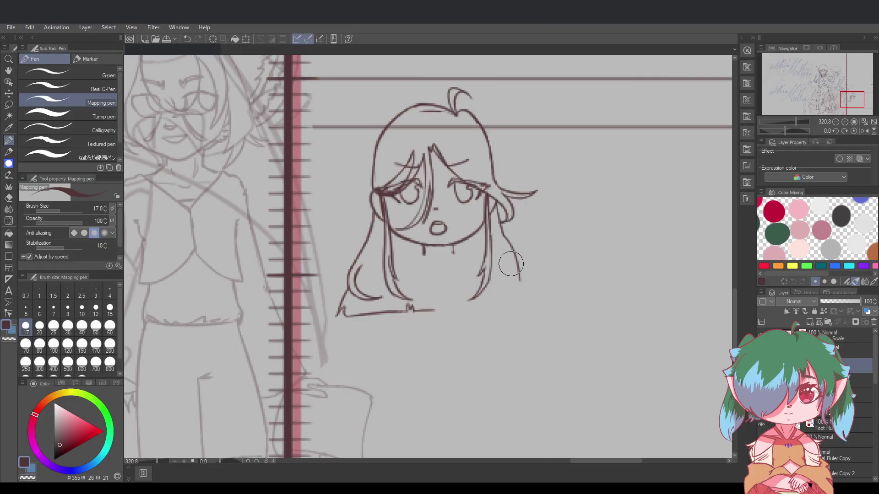
# Draw the right-hand outer hair strand down to a pointed tip and start its bottom edge toward the front lock
pyautogui.scroll(-2, 527, 238)
pyautogui.scroll(-3, 526, 238)
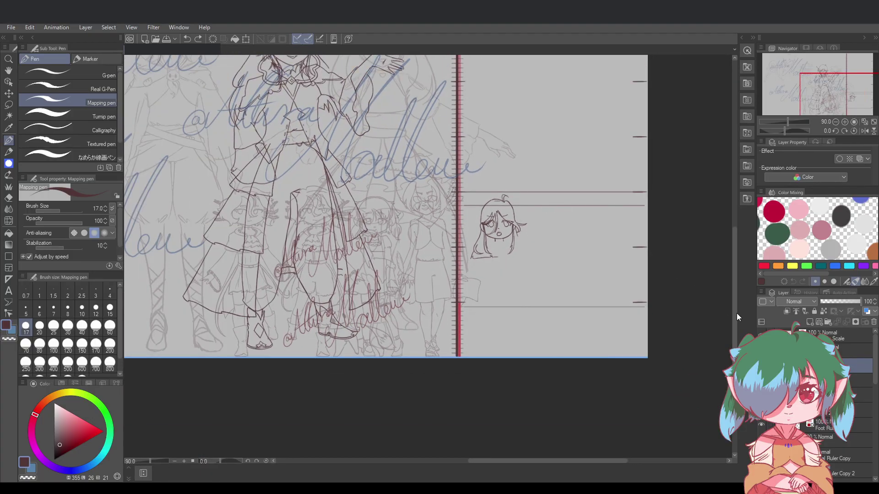
pyautogui.moveTo(736, 312); pyautogui.dragTo(733, 292)
pyautogui.scroll(1, 580, 293)
pyautogui.scroll(3, 579, 293)
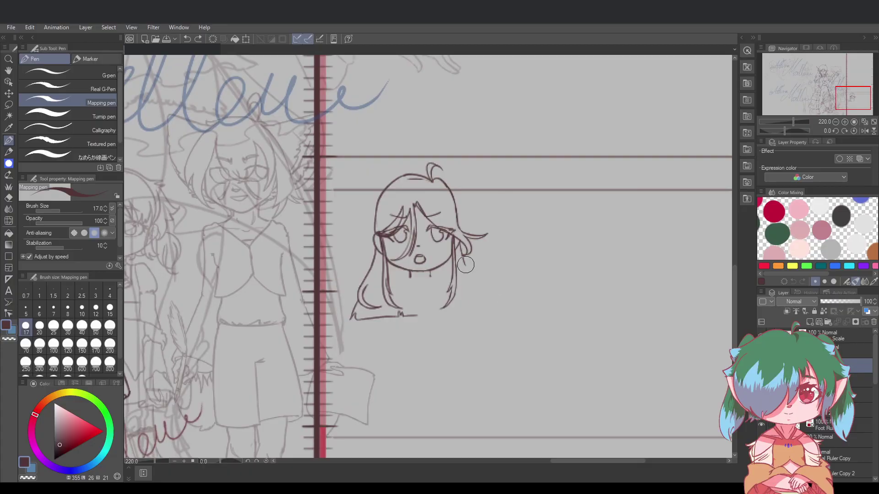
pyautogui.moveTo(463, 255); pyautogui.dragTo(492, 292)
pyautogui.hotkey('ctrl', 'z')
pyautogui.moveTo(463, 257); pyautogui.dragTo(478, 293)
pyautogui.hotkey('ctrl', 'z')
pyautogui.moveTo(463, 256); pyautogui.dragTo(480, 299)
pyautogui.moveTo(475, 311); pyautogui.dragTo(463, 311)
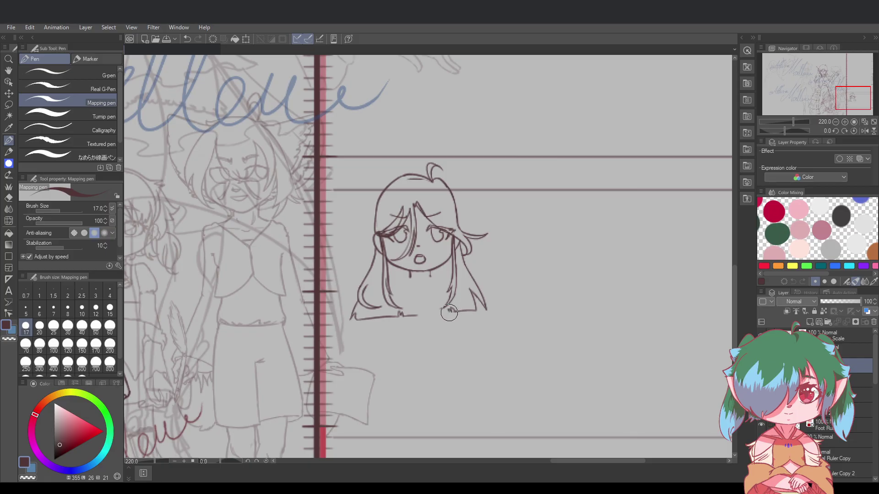
# Rework the hair's bottom edge with a small jagged notch below the right-hand front lock and join it across to the left-hand part
pyautogui.hotkey('ctrl', 'z')
pyautogui.moveTo(451, 313)
pyautogui.mouseDown()
pyautogui.moveTo(422, 314)
pyautogui.moveTo(450, 313)
pyautogui.mouseUp()
pyautogui.hotkey('ctrl', 'z')
pyautogui.hotkey('ctrl', 'z')
pyautogui.hotkey('ctrl', 'z')
pyautogui.hotkey('ctrl', 'z')
pyautogui.scroll(2, 460, 339)
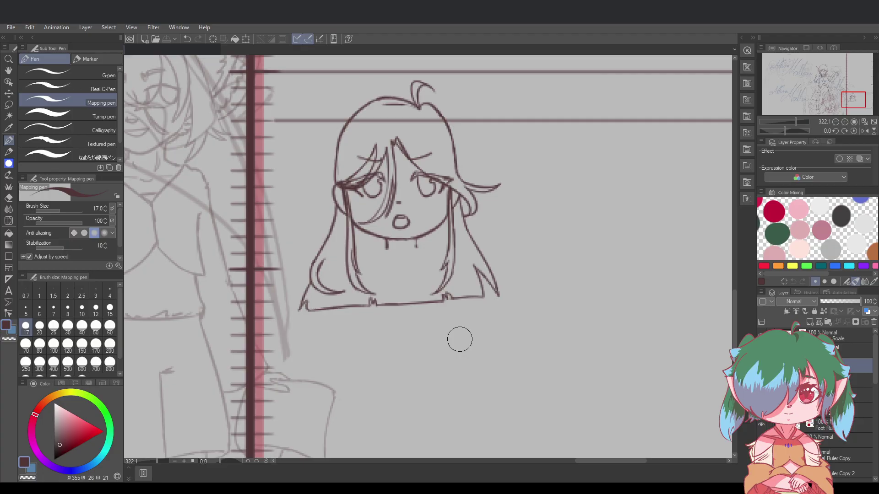
# Lasso the lower right-hand hair section and transform it, shifting it slightly outward and rotating it a little clockwise
pyautogui.click(8, 104)
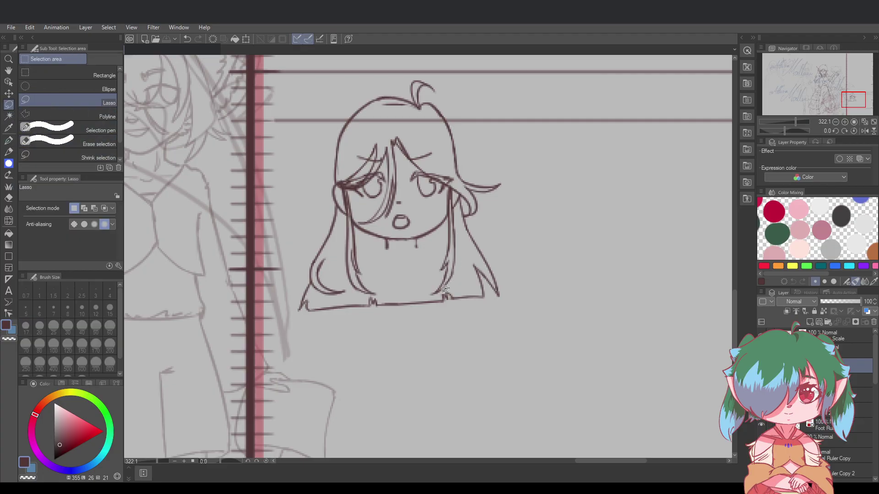
pyautogui.moveTo(443, 291); pyautogui.dragTo(447, 289)
pyautogui.hotkey('ctrl', 'd')
pyautogui.moveTo(463, 264); pyautogui.dragTo(450, 284)
pyautogui.click(511, 320)
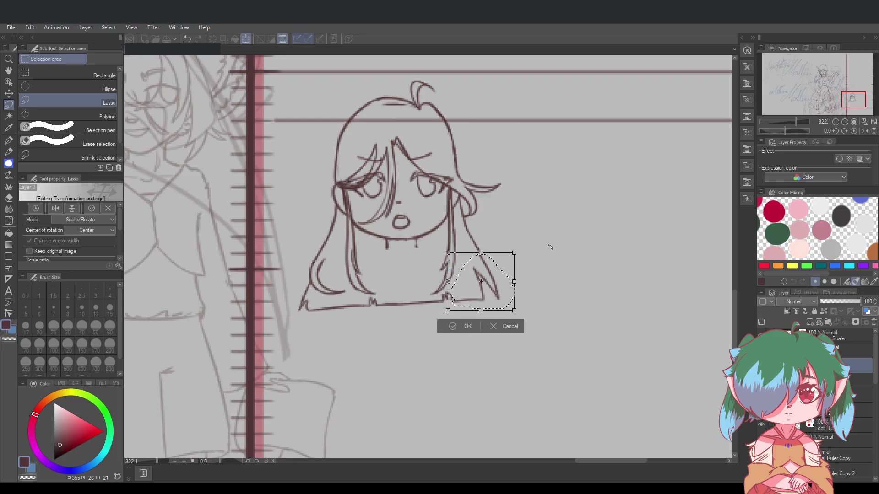
pyautogui.moveTo(492, 302); pyautogui.dragTo(493, 303)
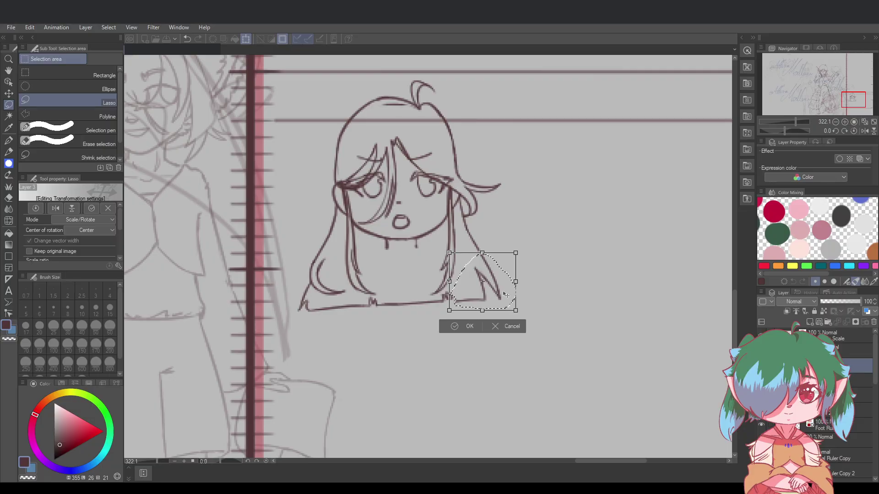
pyautogui.moveTo(504, 293); pyautogui.dragTo(506, 295)
pyautogui.moveTo(555, 238); pyautogui.dragTo(550, 245)
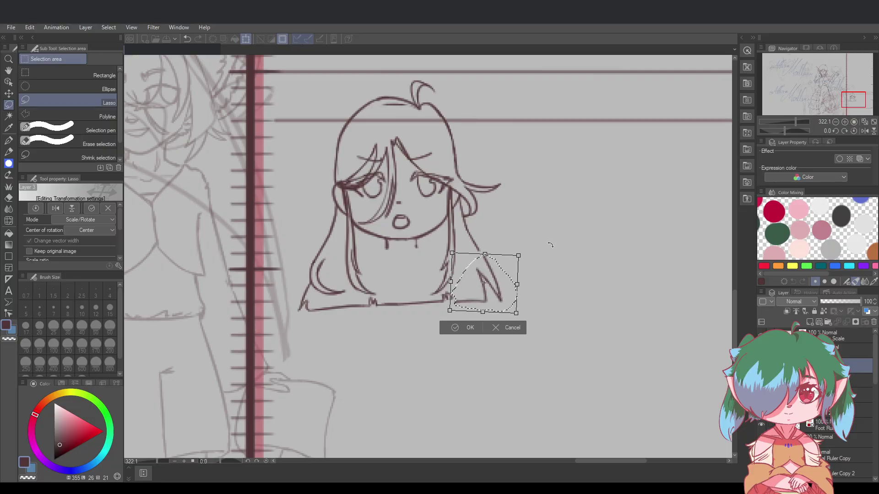
pyautogui.click(463, 328)
pyautogui.press('p')
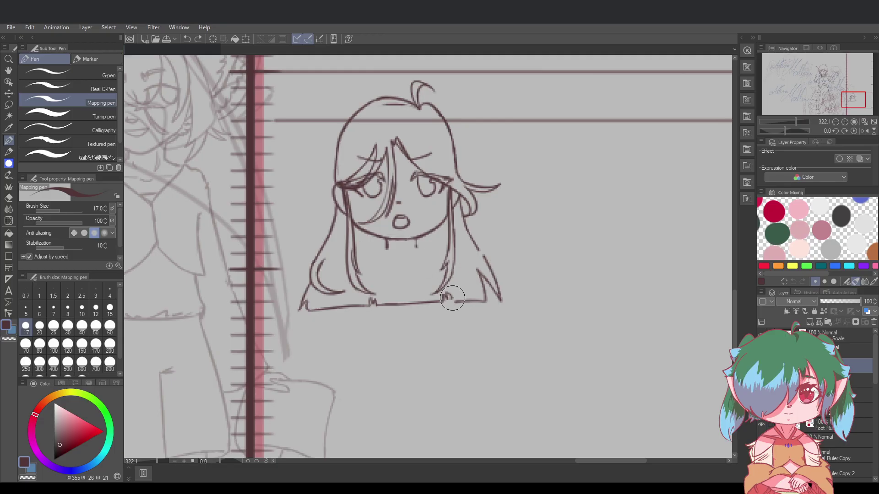
# Patch the gaps in the hair outline where the transformed section meets the bottom edge and the outer strand
pyautogui.moveTo(453, 302); pyautogui.dragTo(454, 302)
pyautogui.moveTo(474, 247); pyautogui.dragTo(484, 259)
pyautogui.scroll(-5, 511, 266)
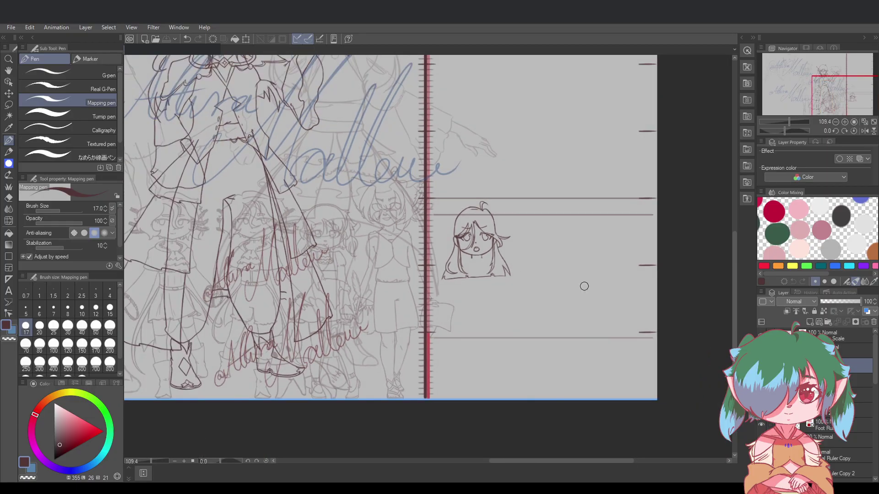
# Lower the layer opacity of the tall long-skirted character's sketch to 81%
pyautogui.moveTo(733, 292); pyautogui.dragTo(733, 275)
pyautogui.scroll(-2, 580, 270)
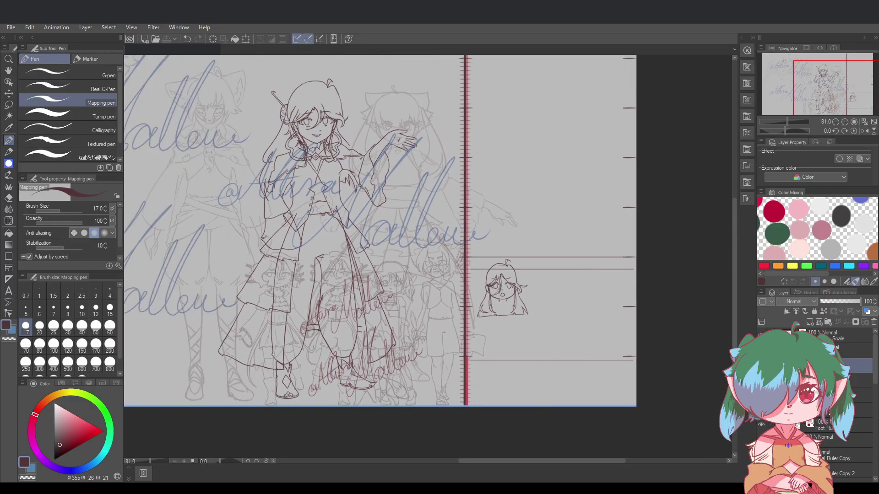
pyautogui.scroll(1, 529, 360)
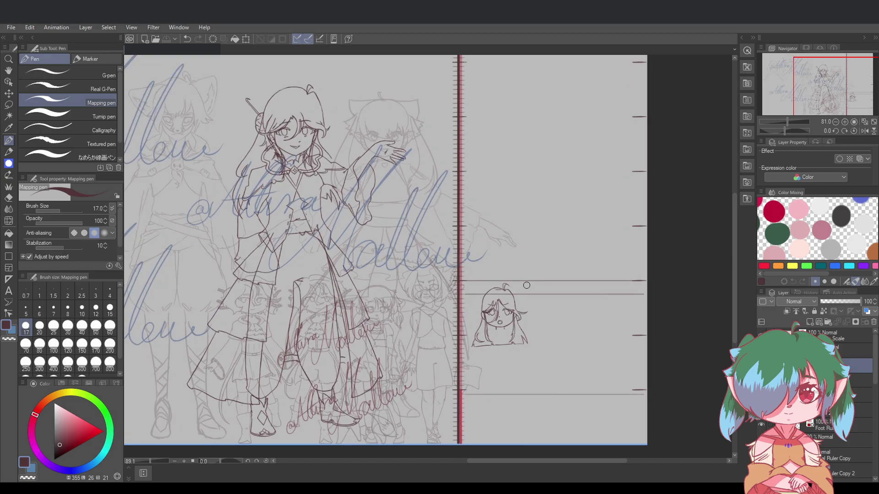
pyautogui.scroll(1, 529, 360)
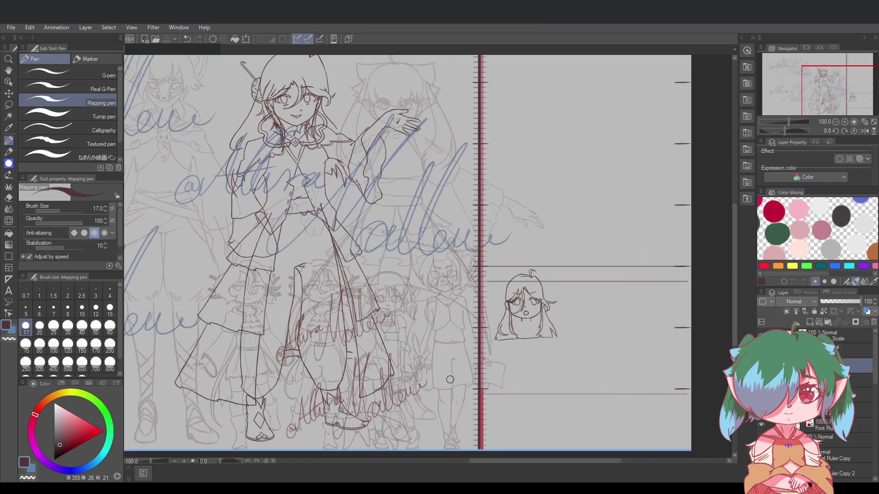
pyautogui.scroll(-3, 826, 395)
pyautogui.scroll(-3, 823, 431)
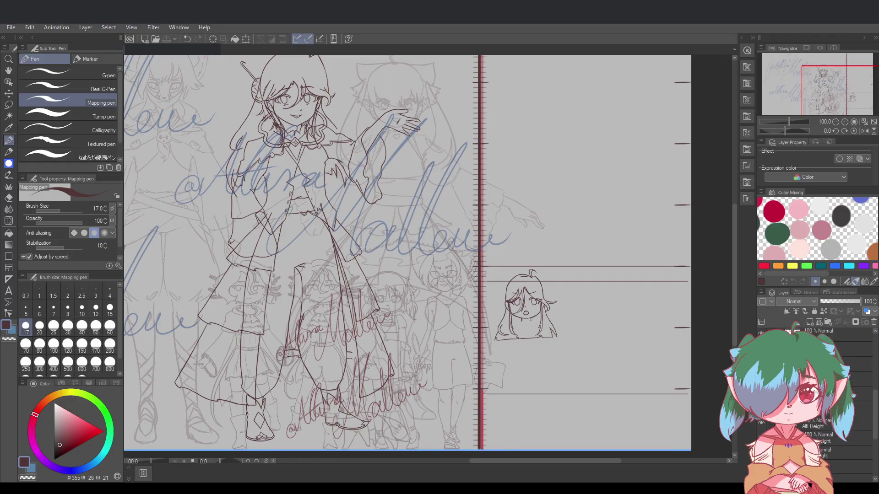
pyautogui.scroll(-3, 817, 412)
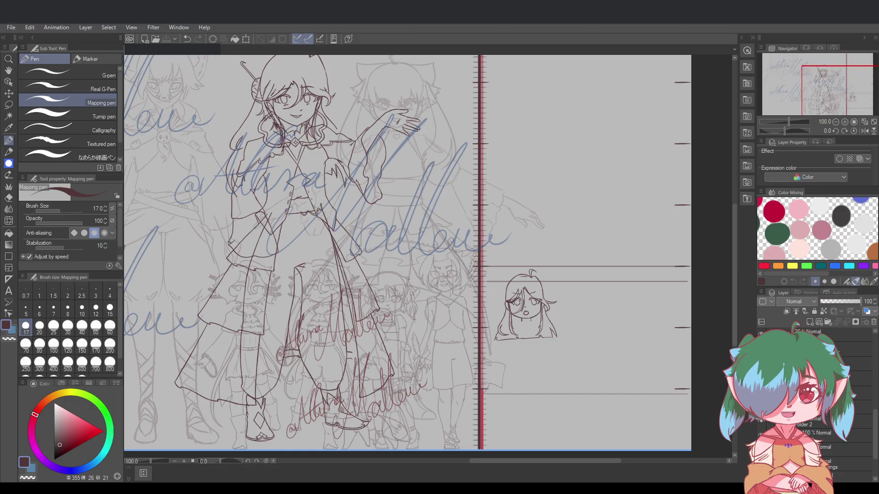
pyautogui.click(861, 408)
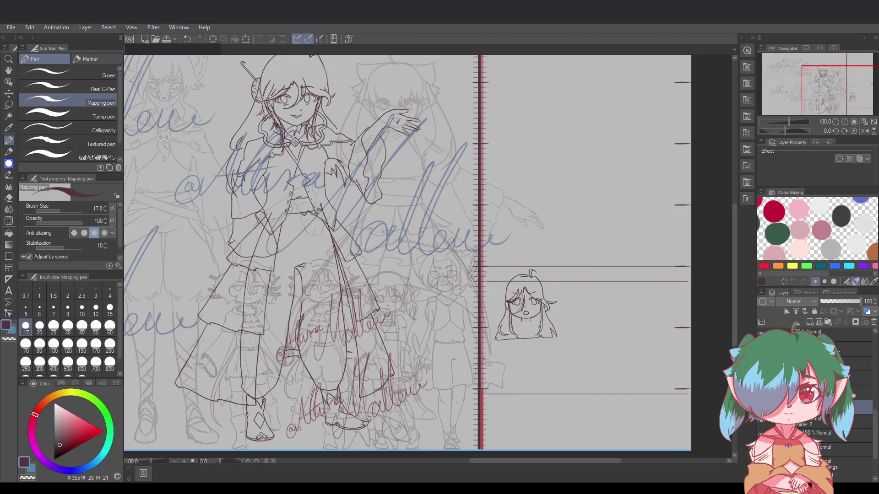
pyautogui.moveTo(850, 301); pyautogui.dragTo(844, 300)
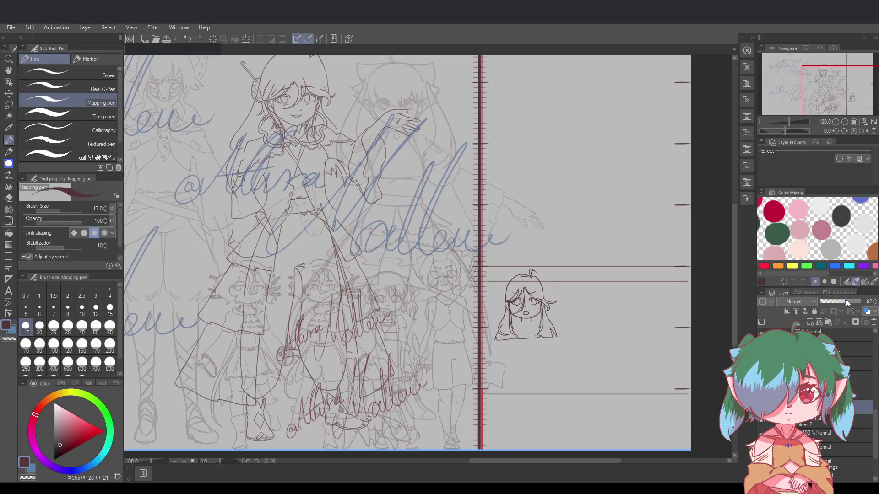
pyautogui.moveTo(845, 299); pyautogui.dragTo(855, 297)
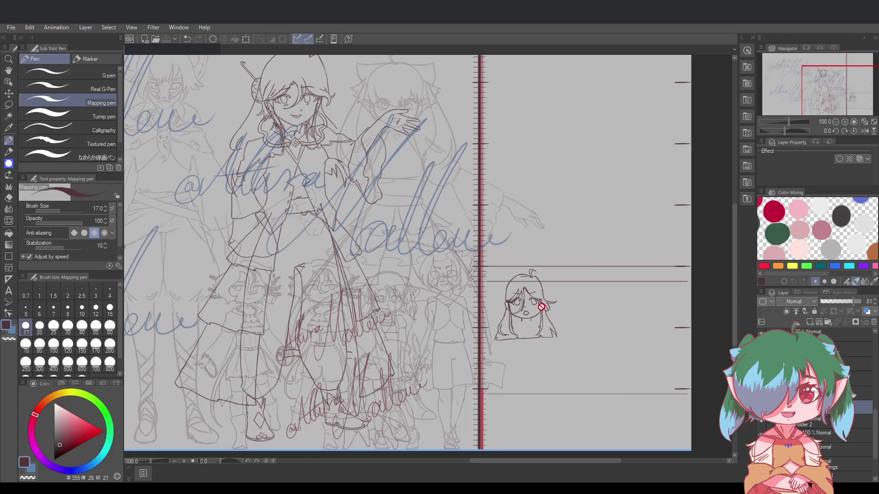
# Hide the tall long-skirted character's sketch so it no longer overlaps the smaller characters
pyautogui.scroll(-2, 832, 430)
pyautogui.scroll(1, 831, 429)
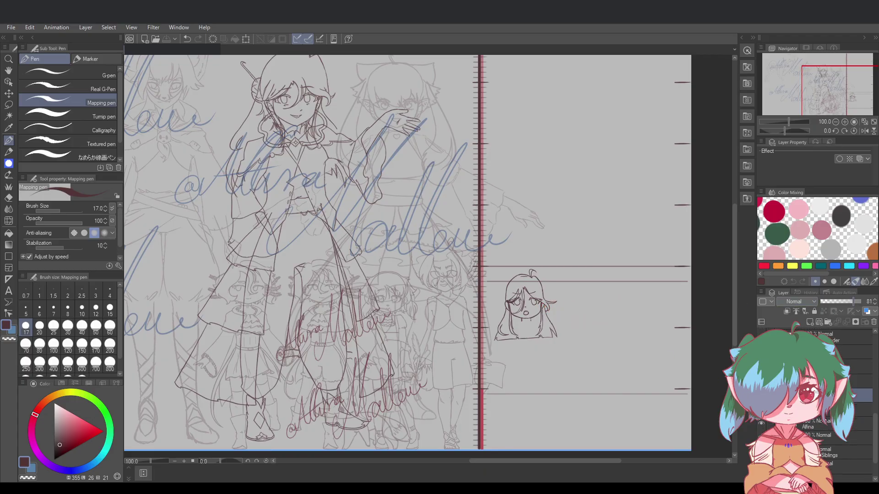
pyautogui.click(761, 395)
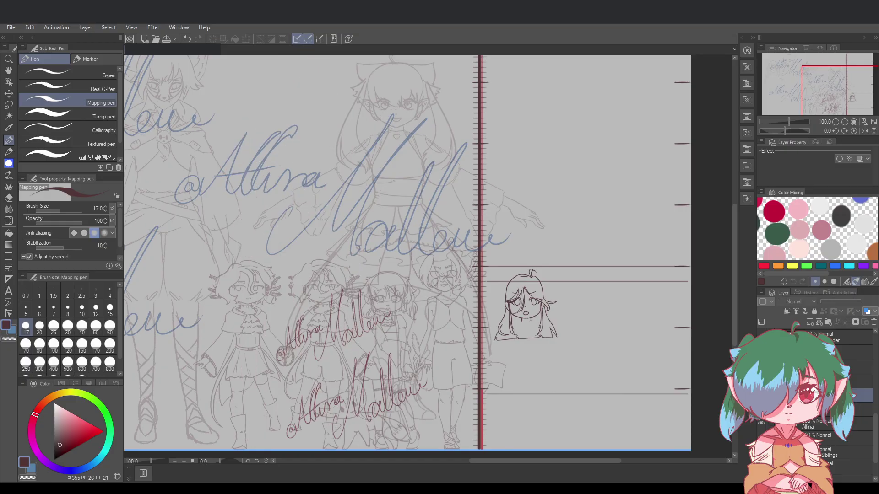
# Raise the layer opacity of the smaller characters' lineup beside the ruler to 100%
pyautogui.scroll(2, 762, 396)
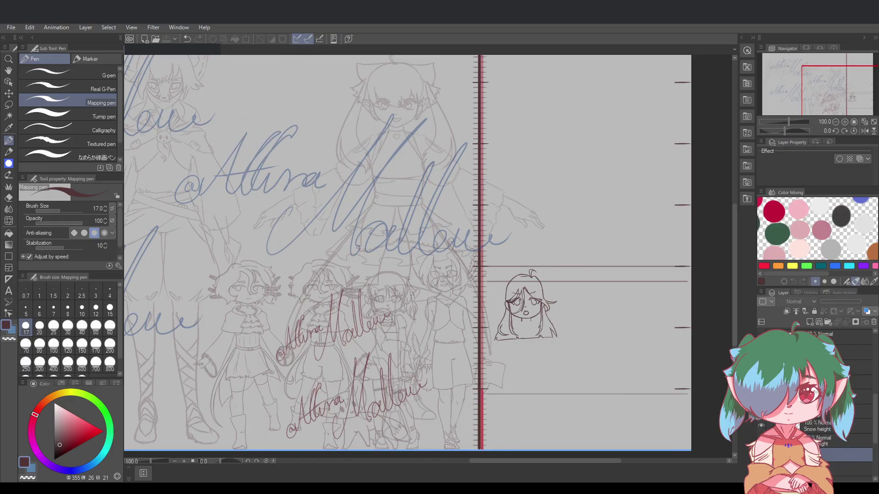
pyautogui.scroll(8, 817, 405)
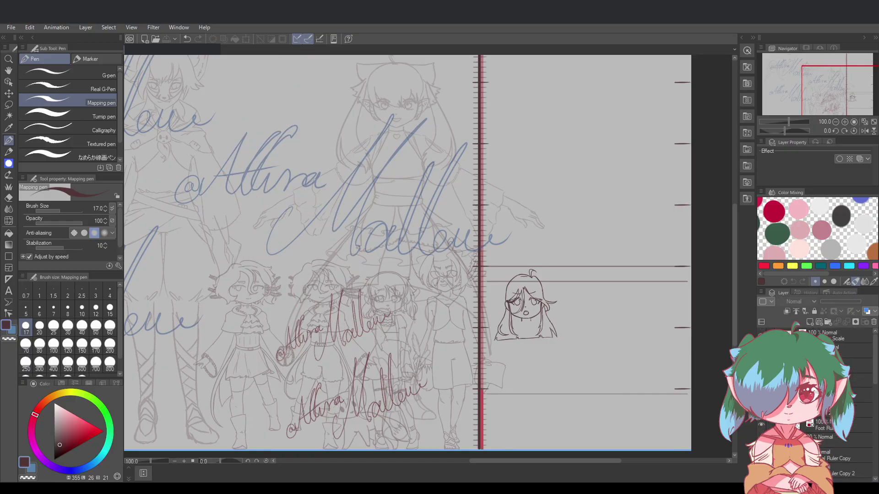
pyautogui.scroll(-5, 824, 412)
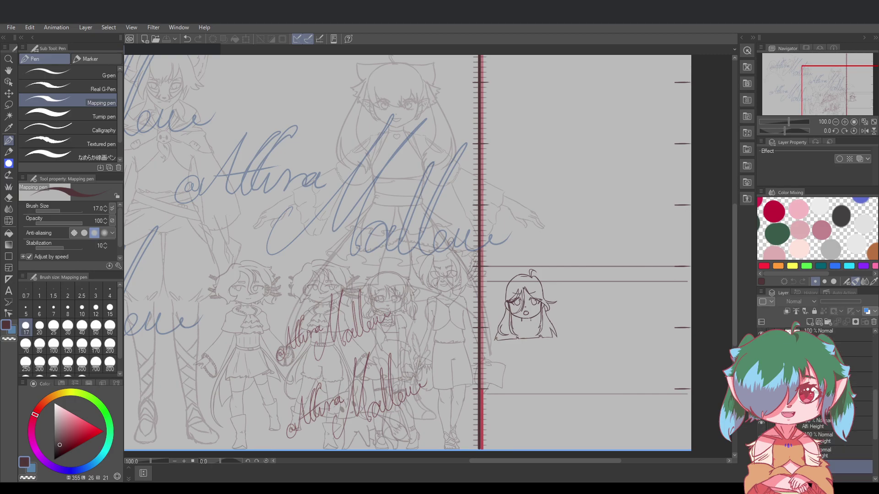
pyautogui.click(824, 394)
pyautogui.moveTo(836, 300); pyautogui.dragTo(862, 301)
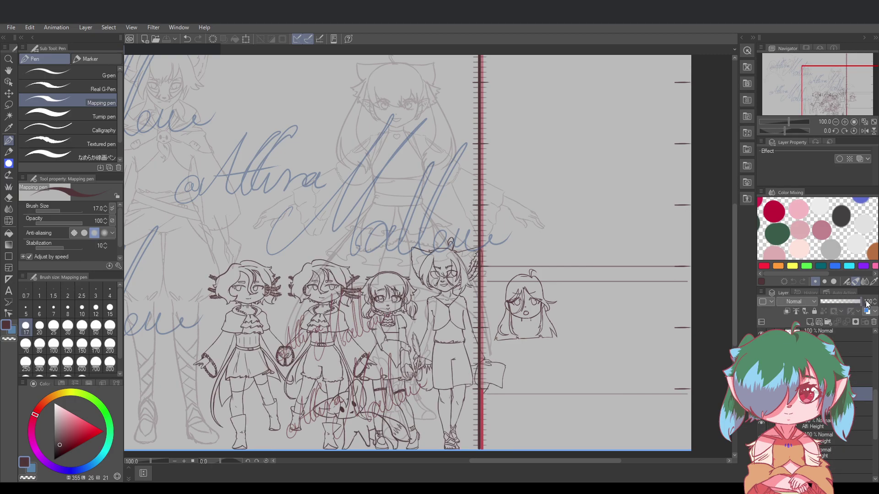
pyautogui.scroll(1, 461, 427)
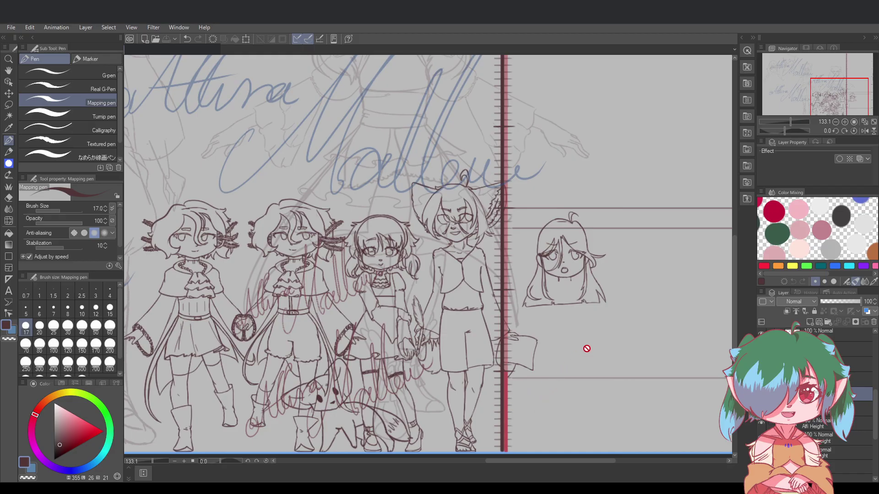